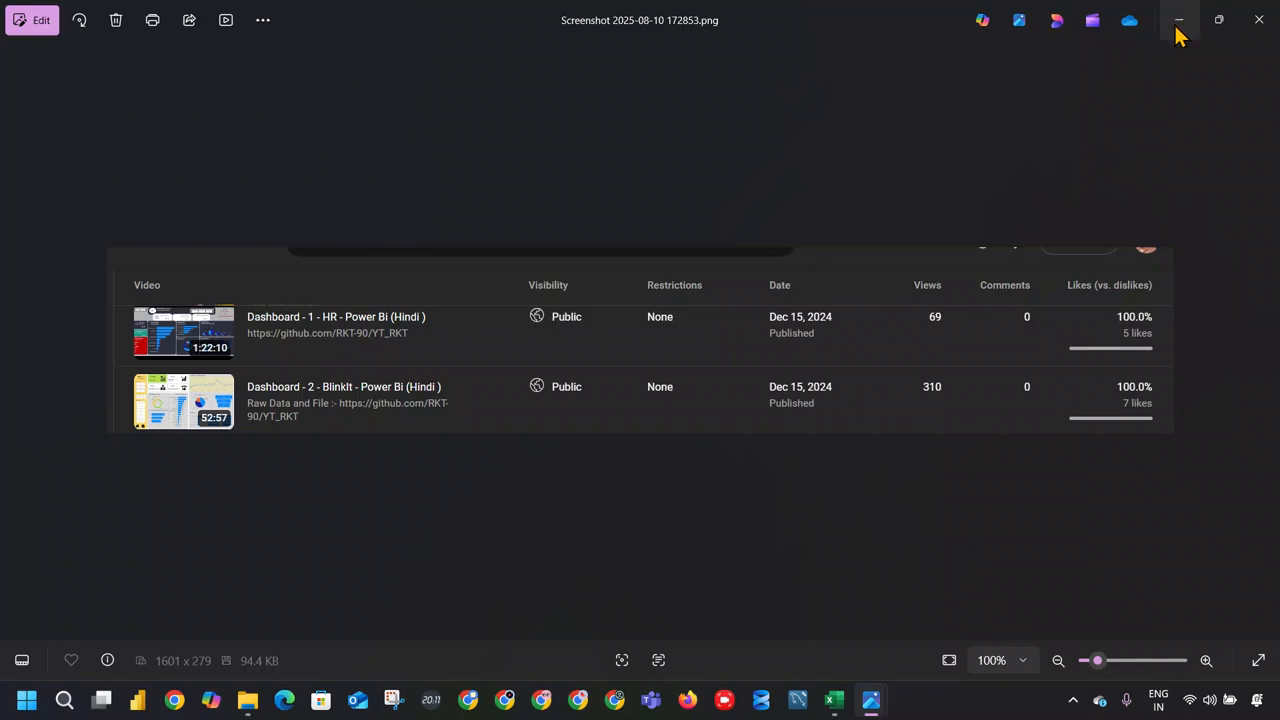
Step: Switch to Excel, review the Dashboard, Analysis and Raw Data sheets of the HR Etri.xlsx workbook, and close it
click(835, 699)
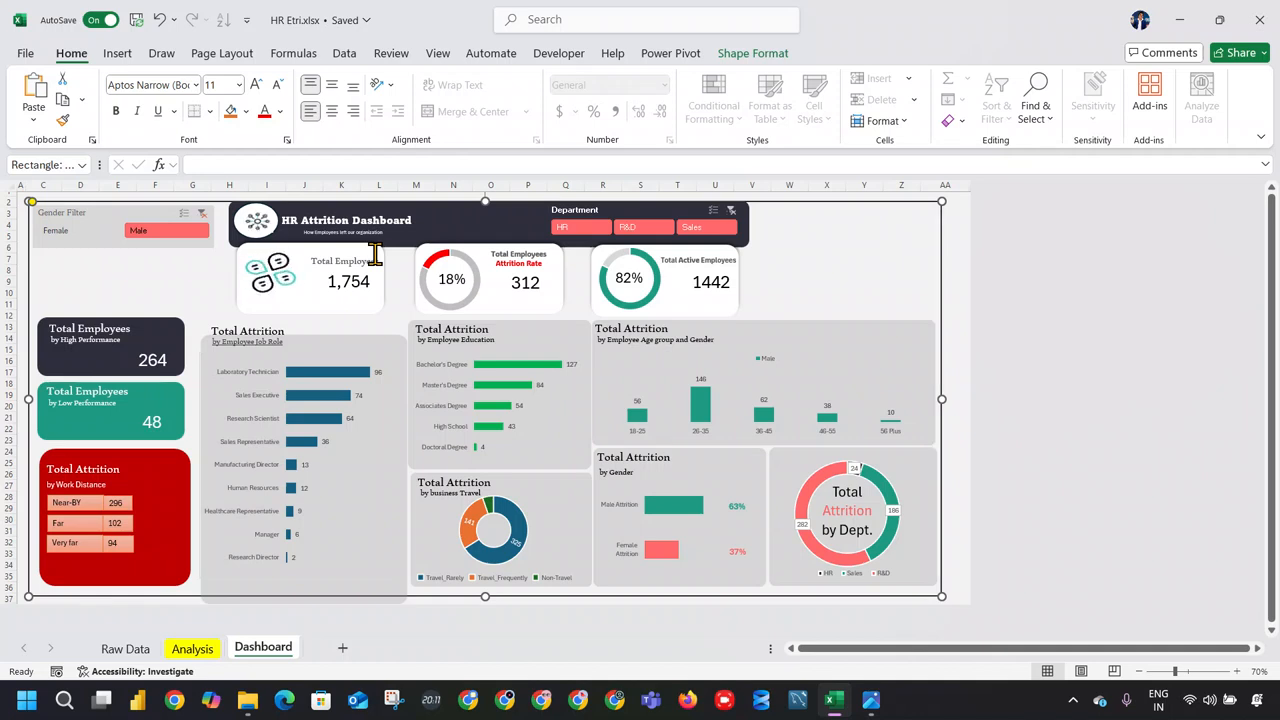
click(198, 650)
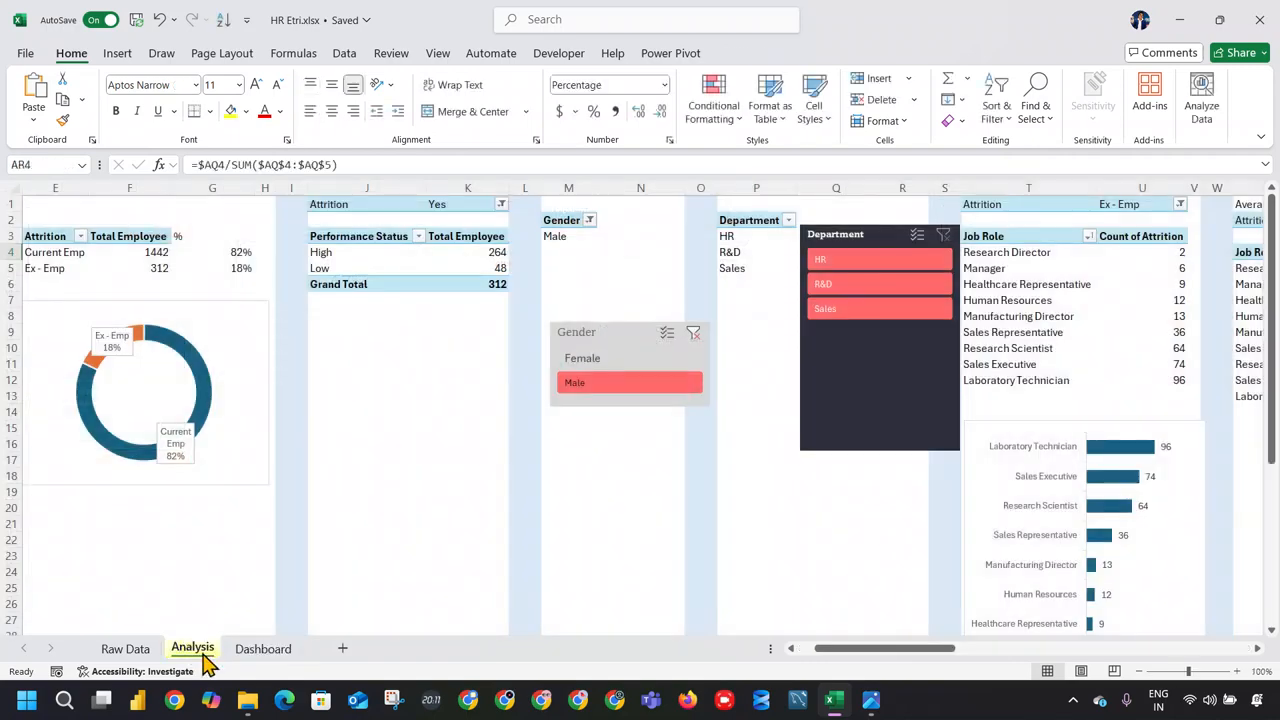
click(116, 649)
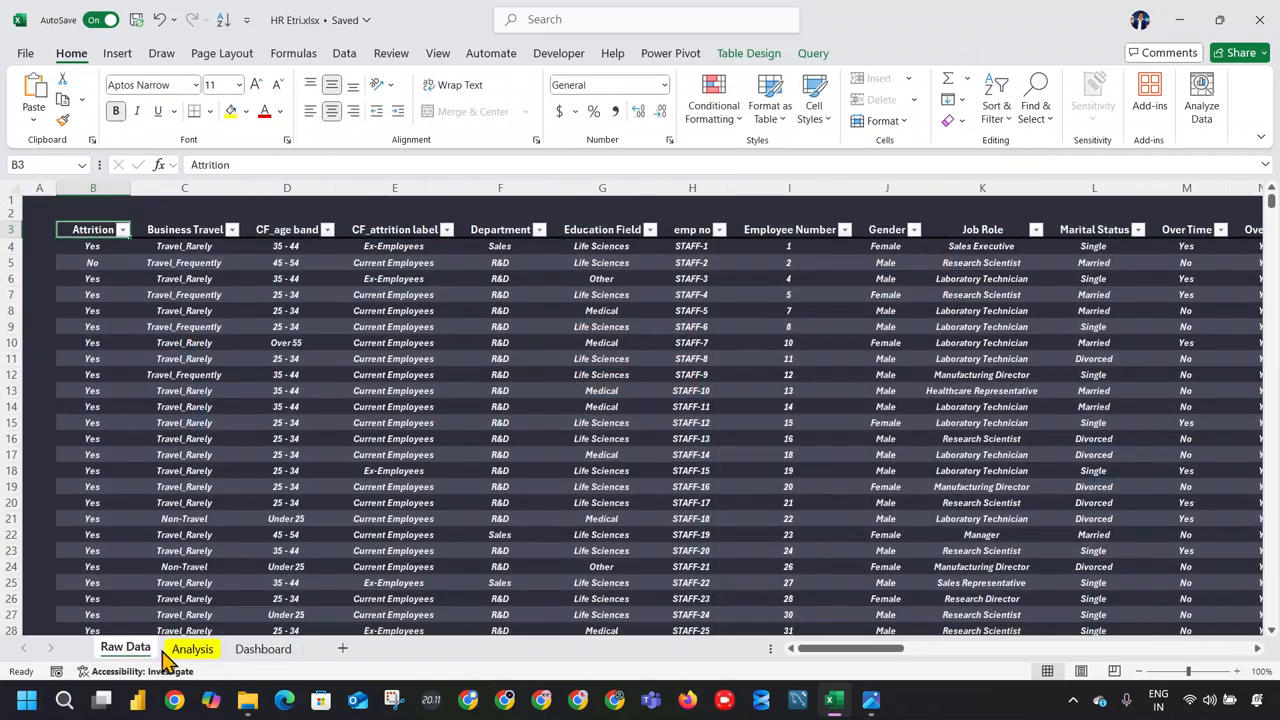
click(185, 650)
drag(943, 648, 431, 646)
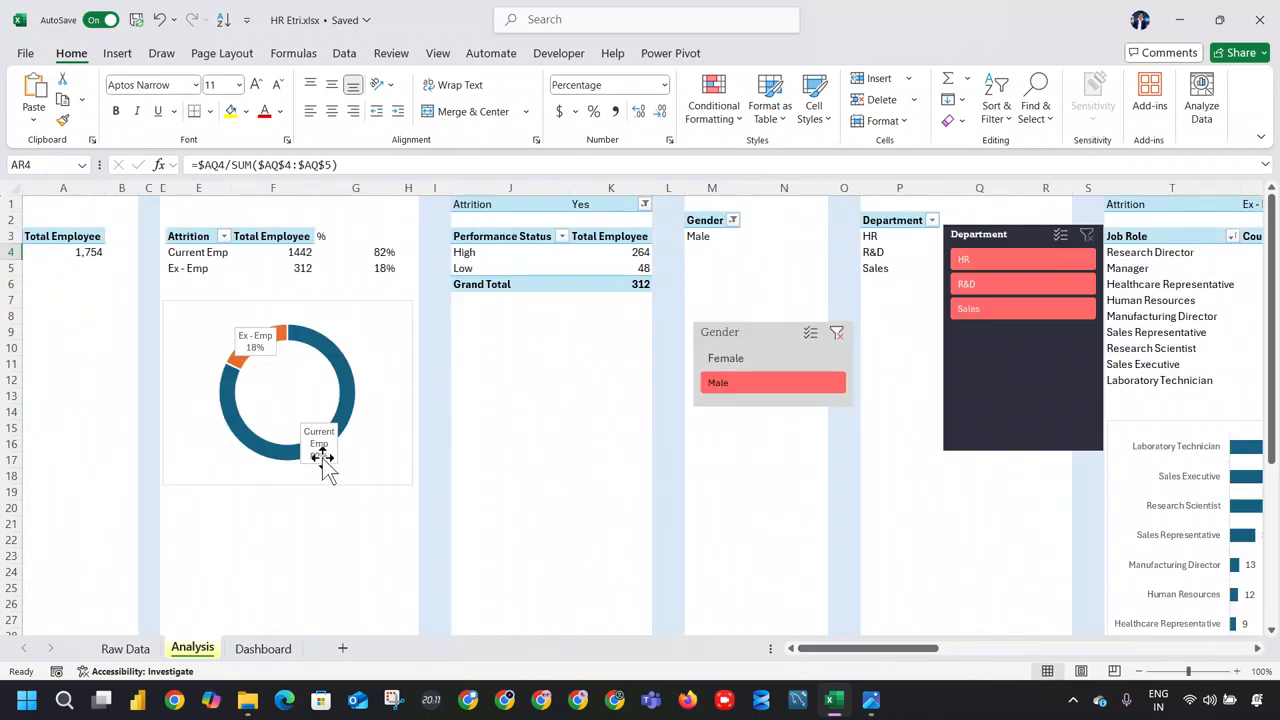
click(875, 646)
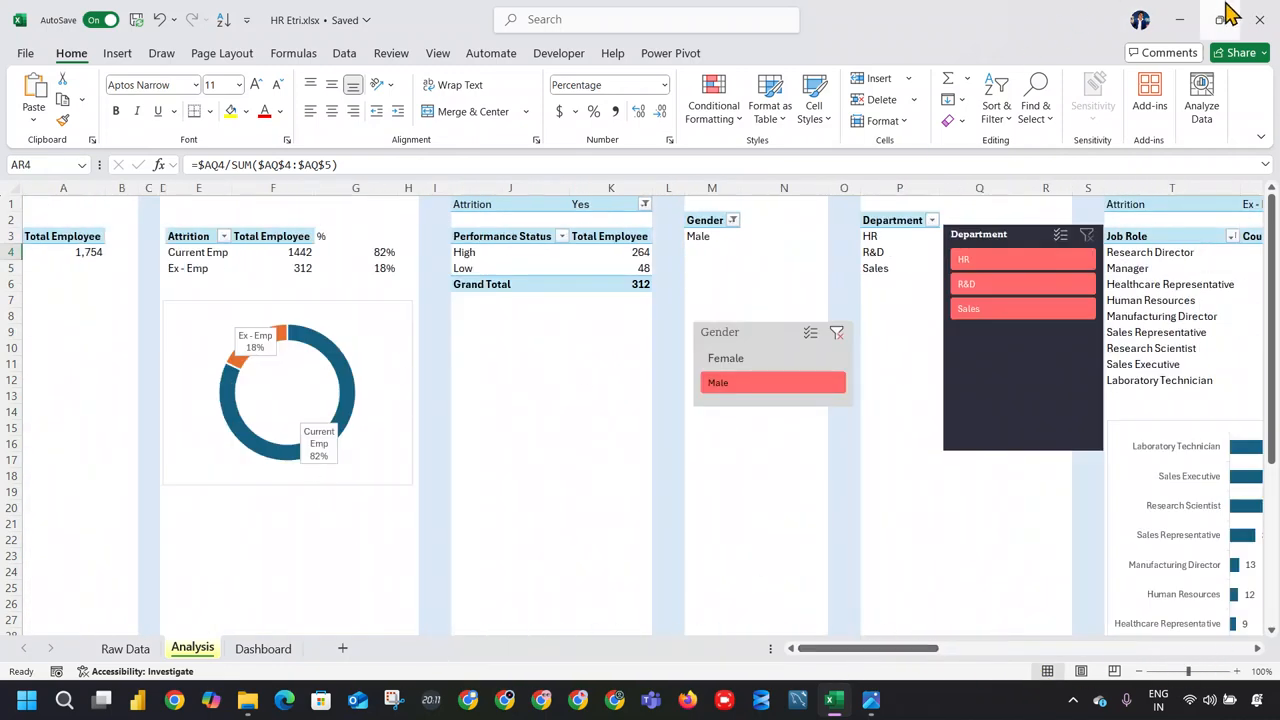
click(1259, 19)
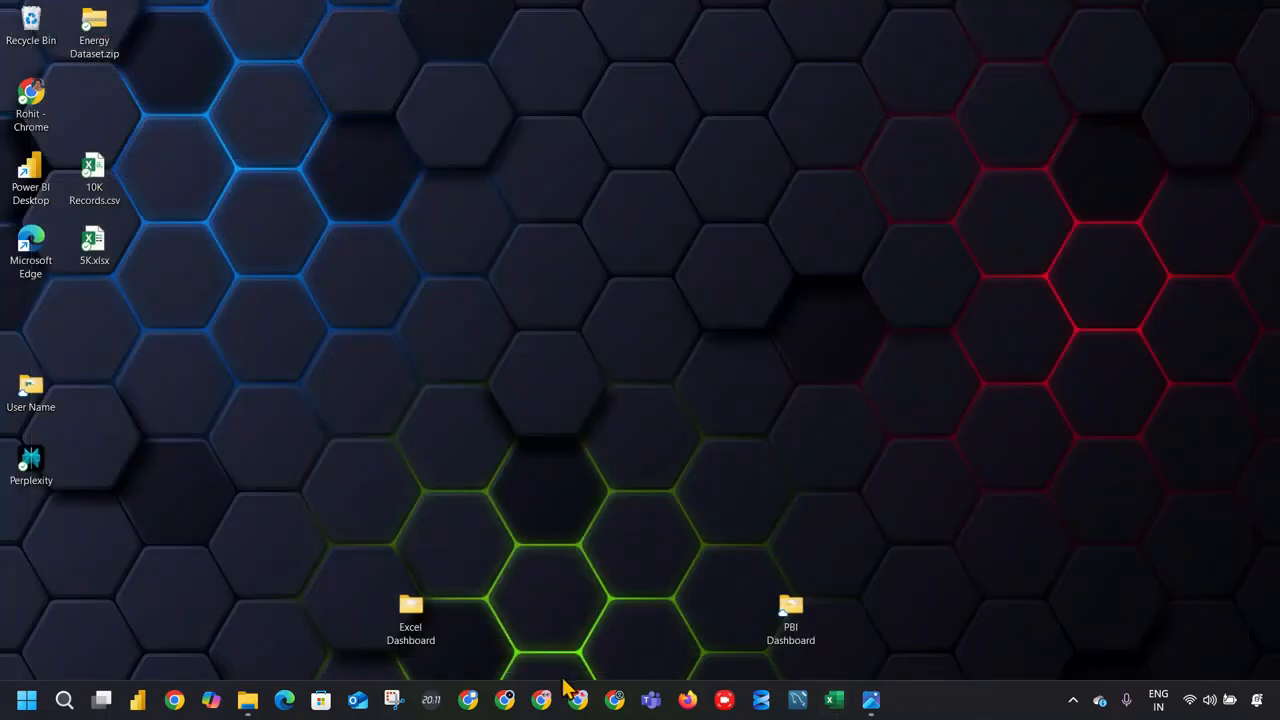
Step: In File Explorer, create a new Excel worksheet file named HR_SEP_2025.xlsx in the v2 folder
click(247, 700)
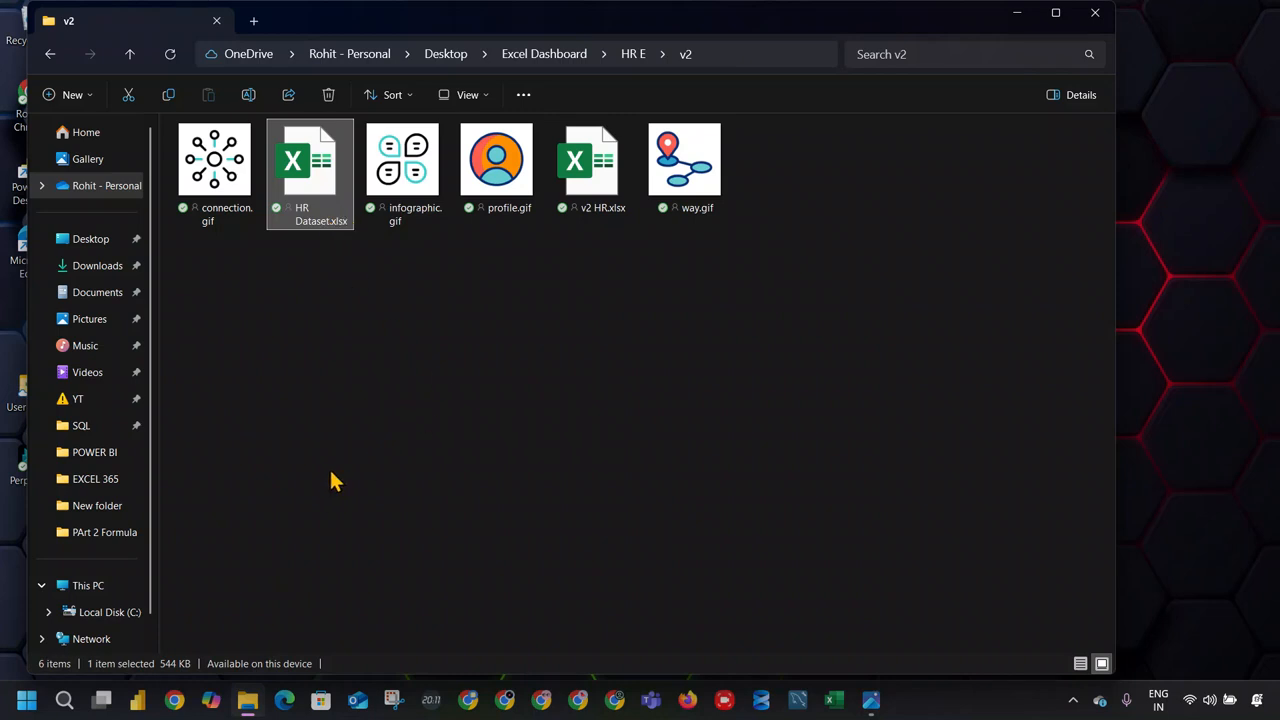
right_click(335, 378)
mouse_move(437, 518)
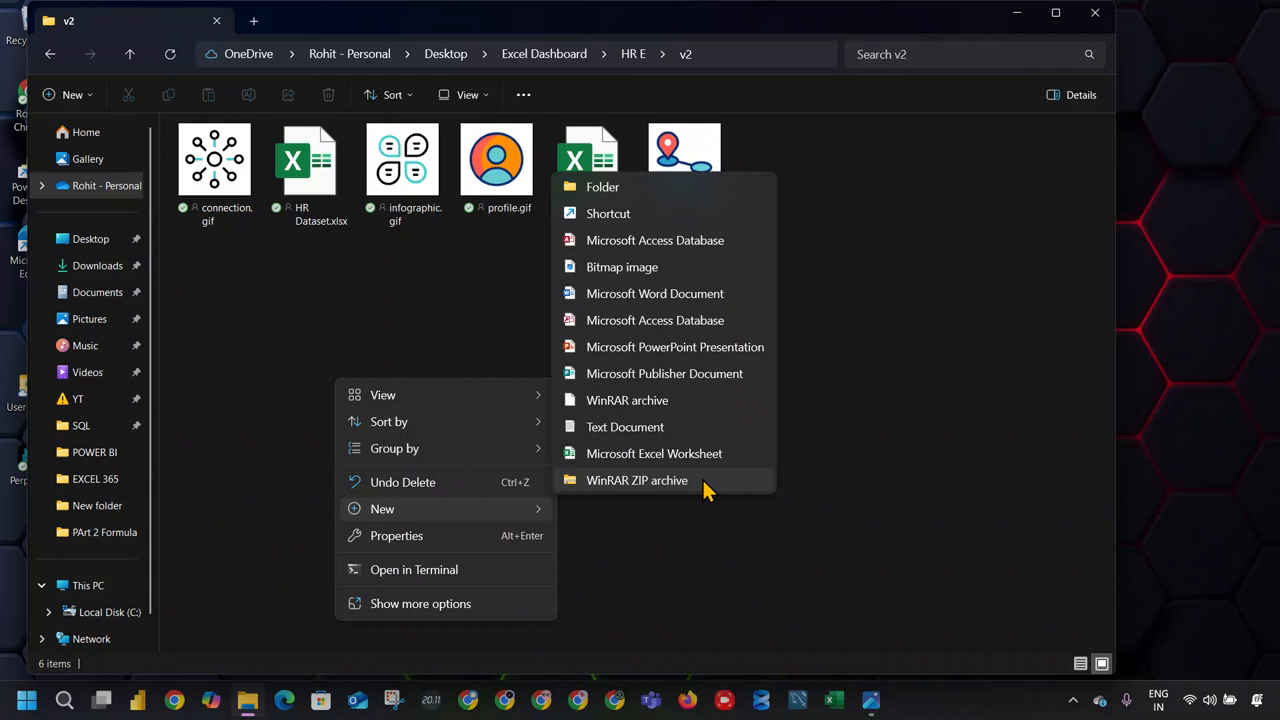
click(690, 455)
text(HR)
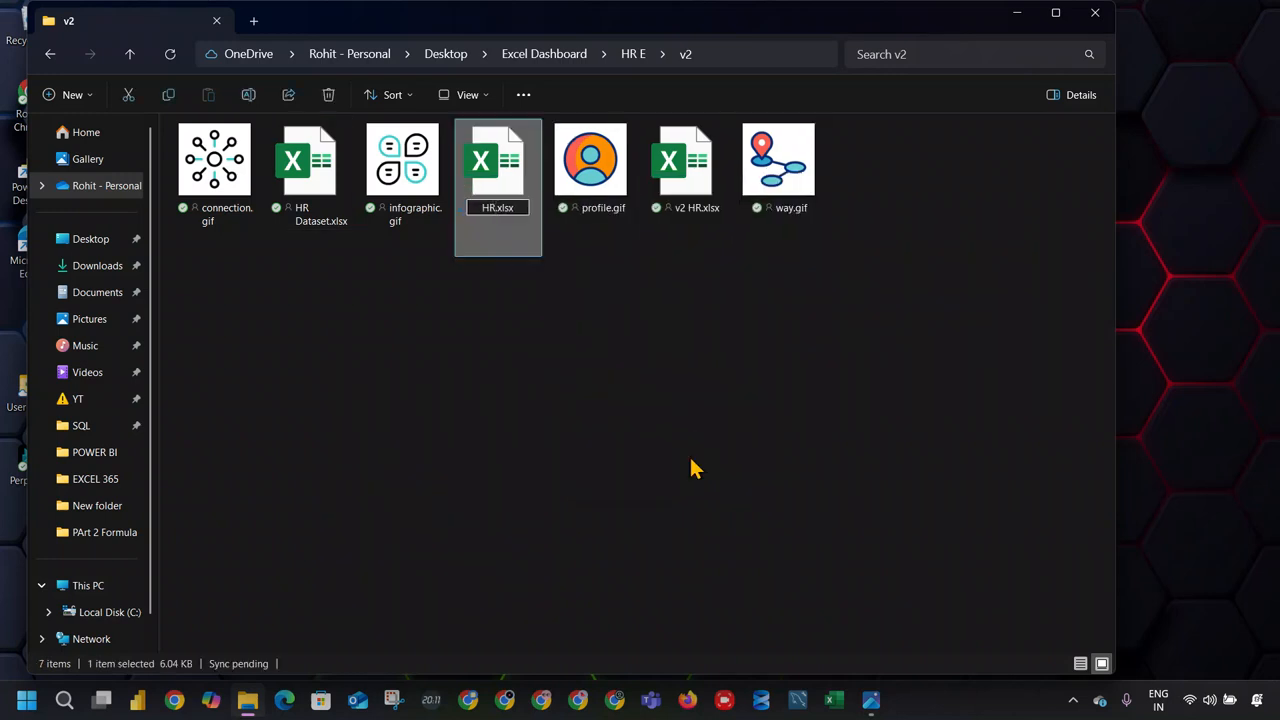
text(_SEP_)
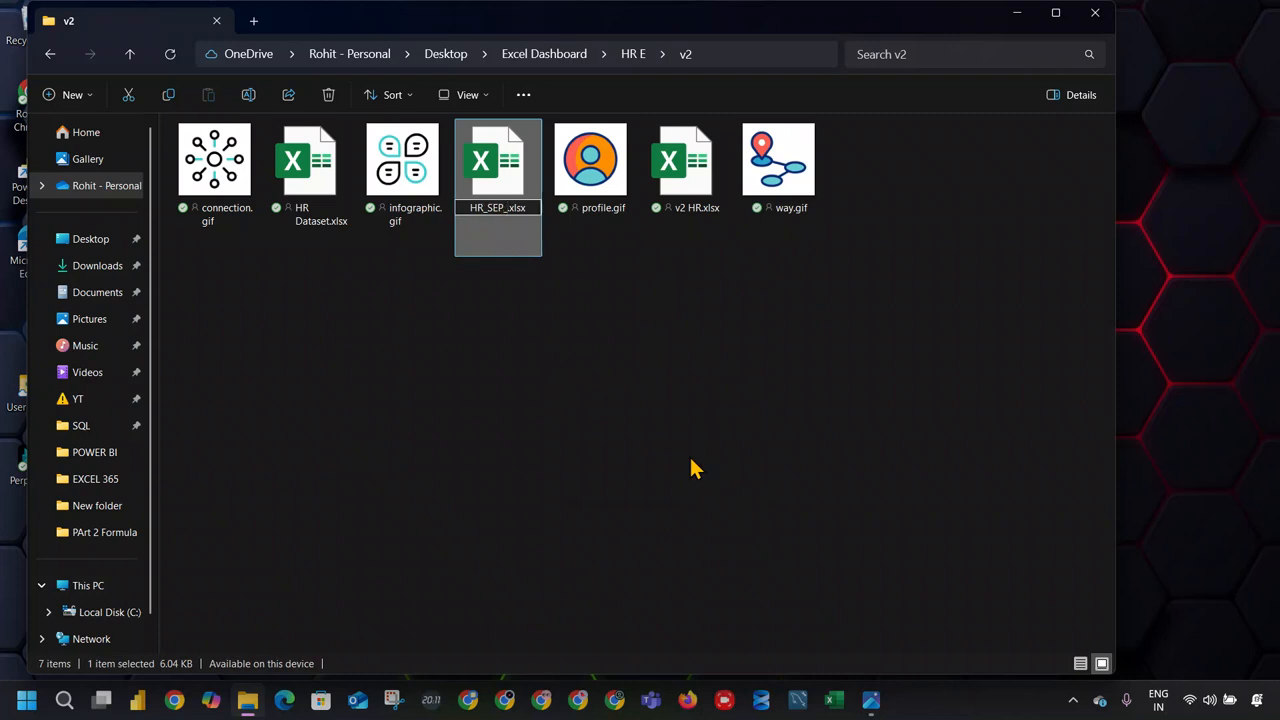
text(2025)
key(Return)
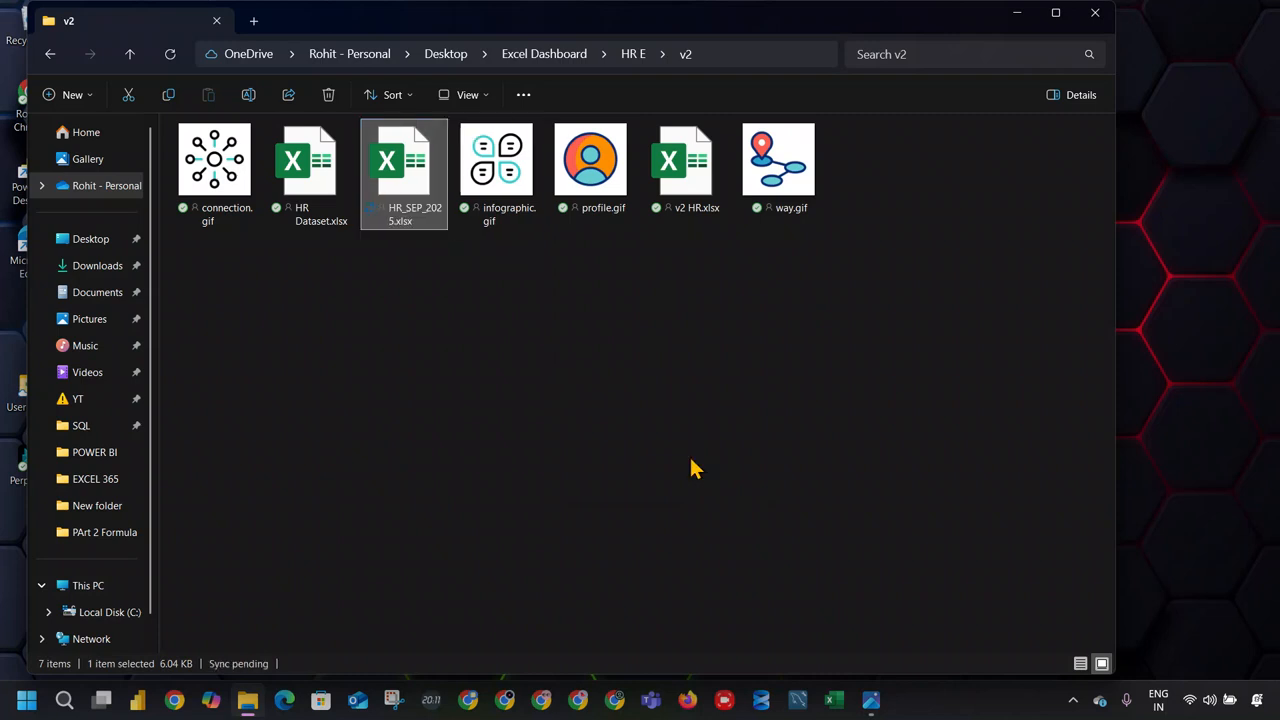
Step: Copy the path of the v2 folder and open HR_SEP_2025.xlsx in Excel
click(727, 56)
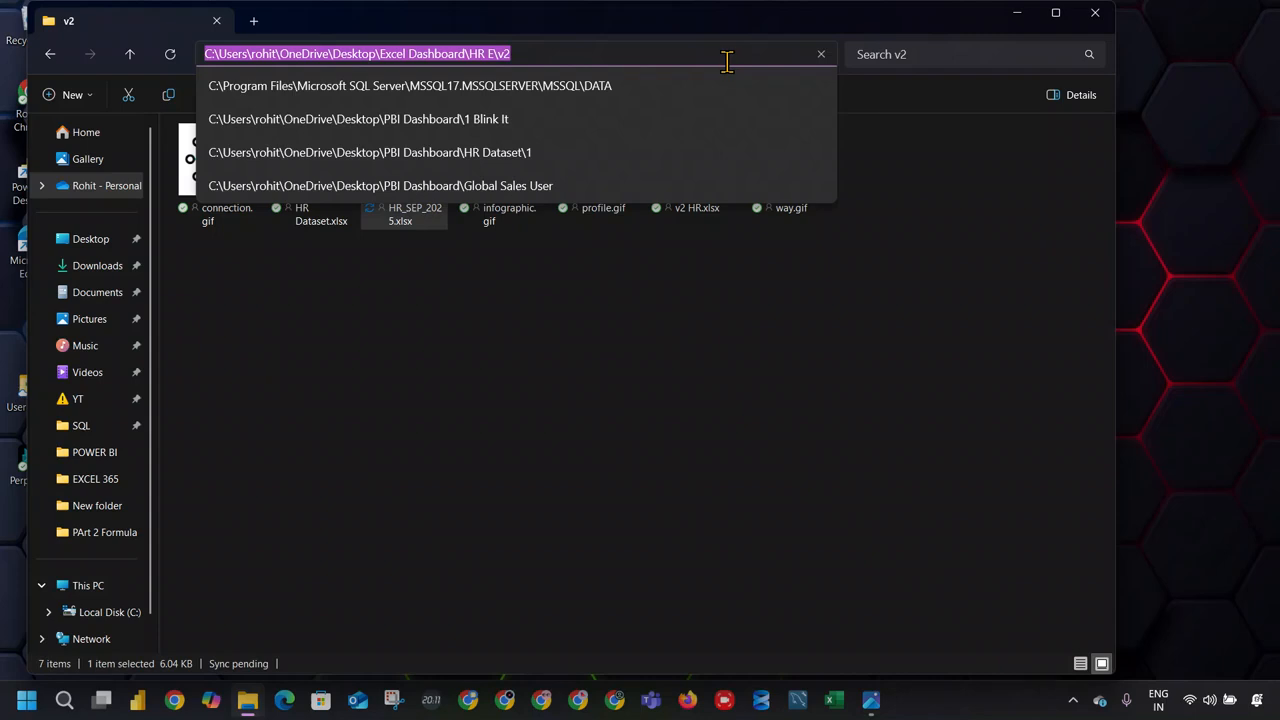
click(506, 243)
double_click(420, 182)
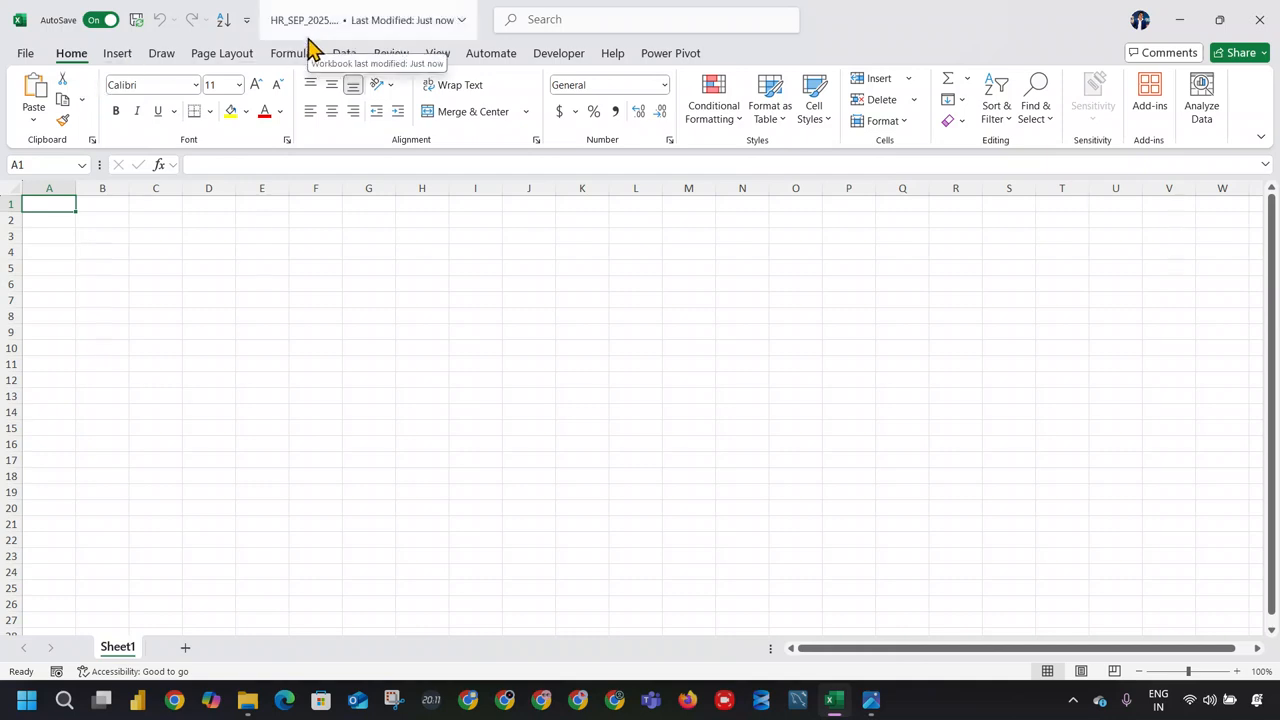
Step: Import Sheet1 of HR Dataset.xlsx from the copied v2 folder path and open it for transformation in Power Query
click(345, 55)
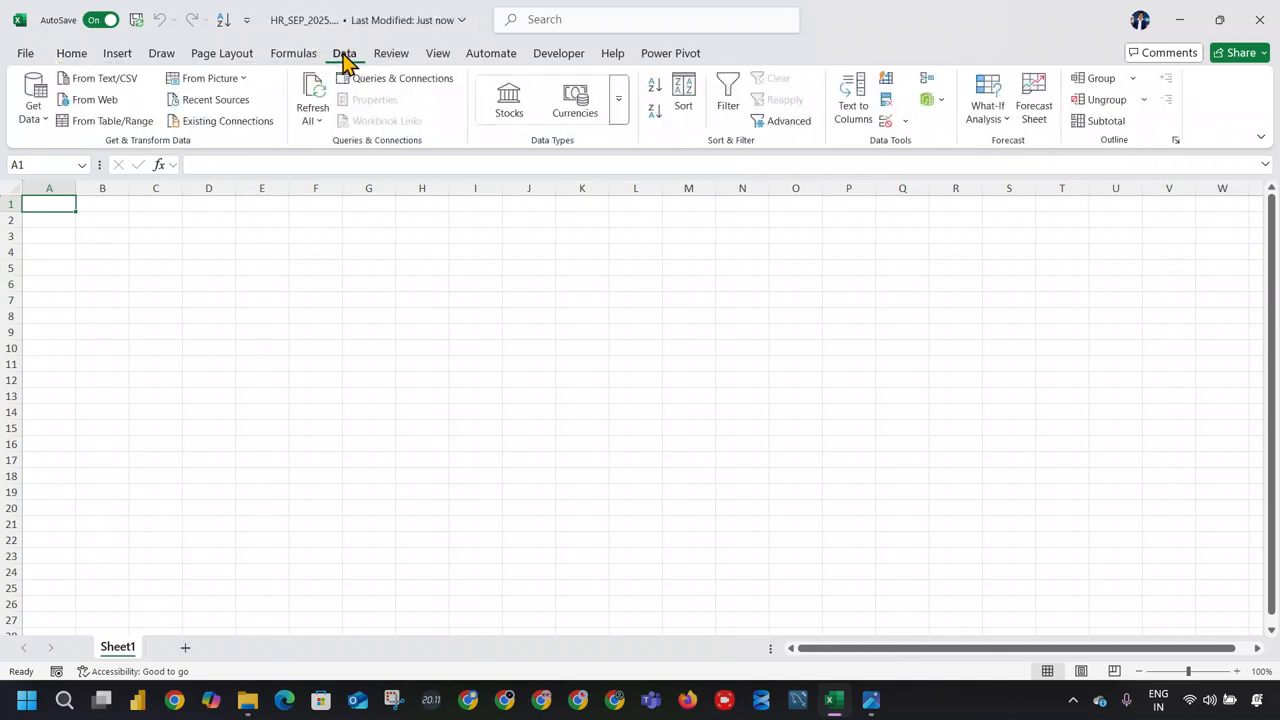
click(45, 118)
mouse_move(108, 152)
click(289, 143)
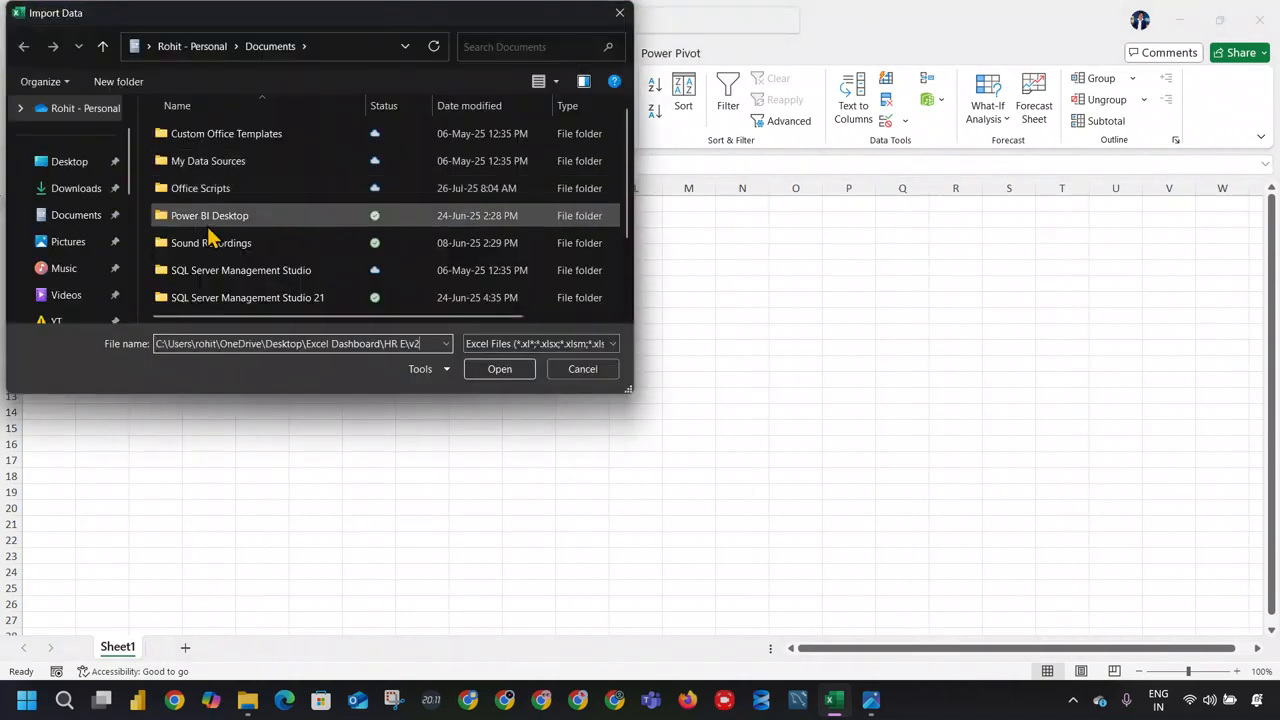
key(Return)
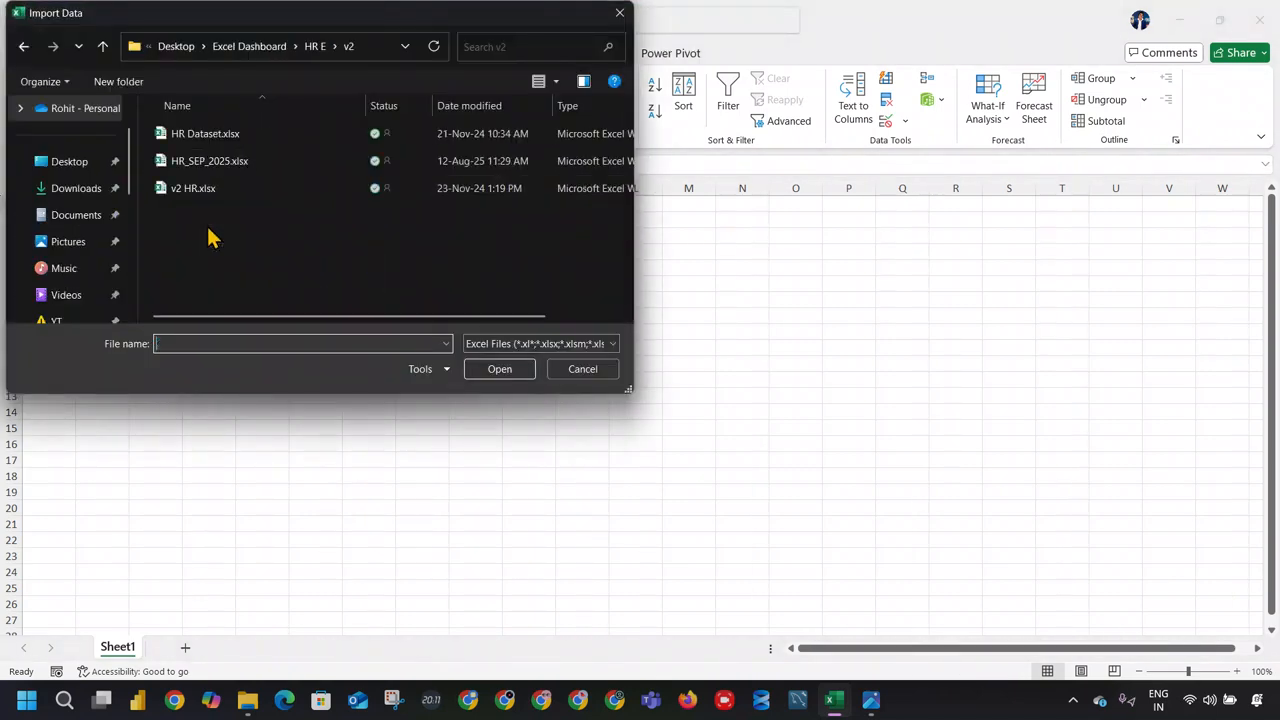
click(277, 132)
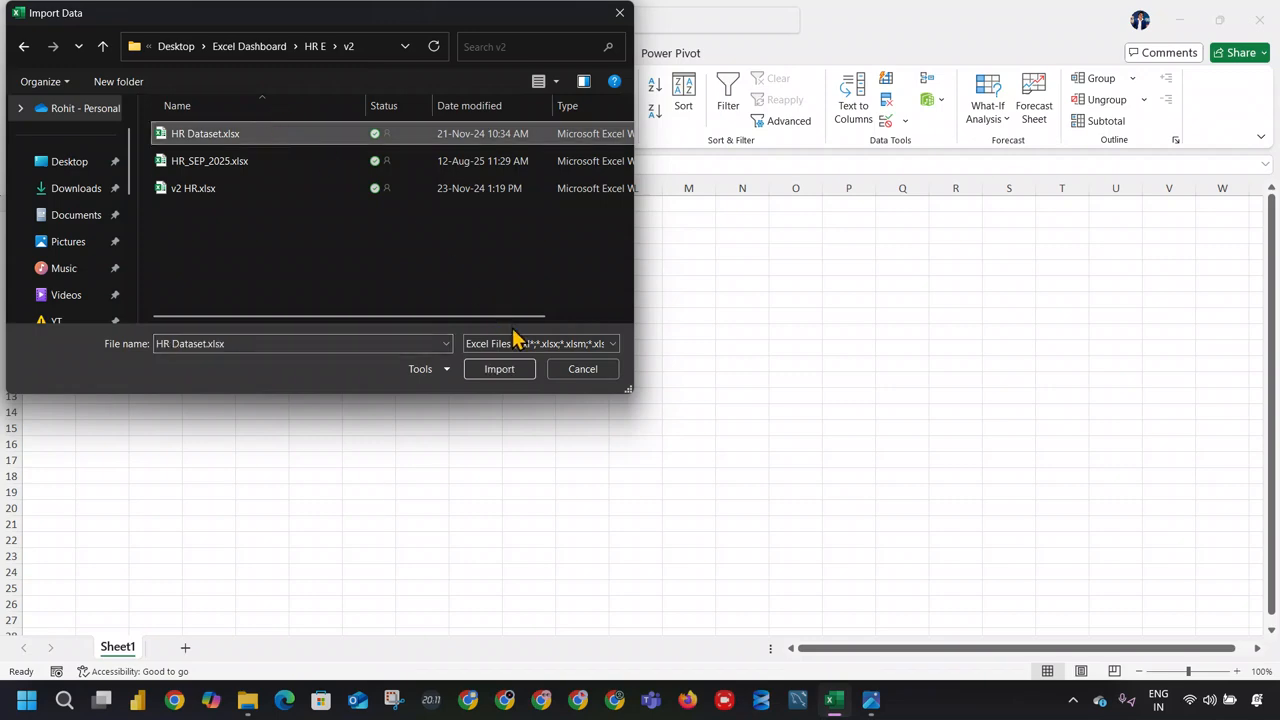
click(499, 369)
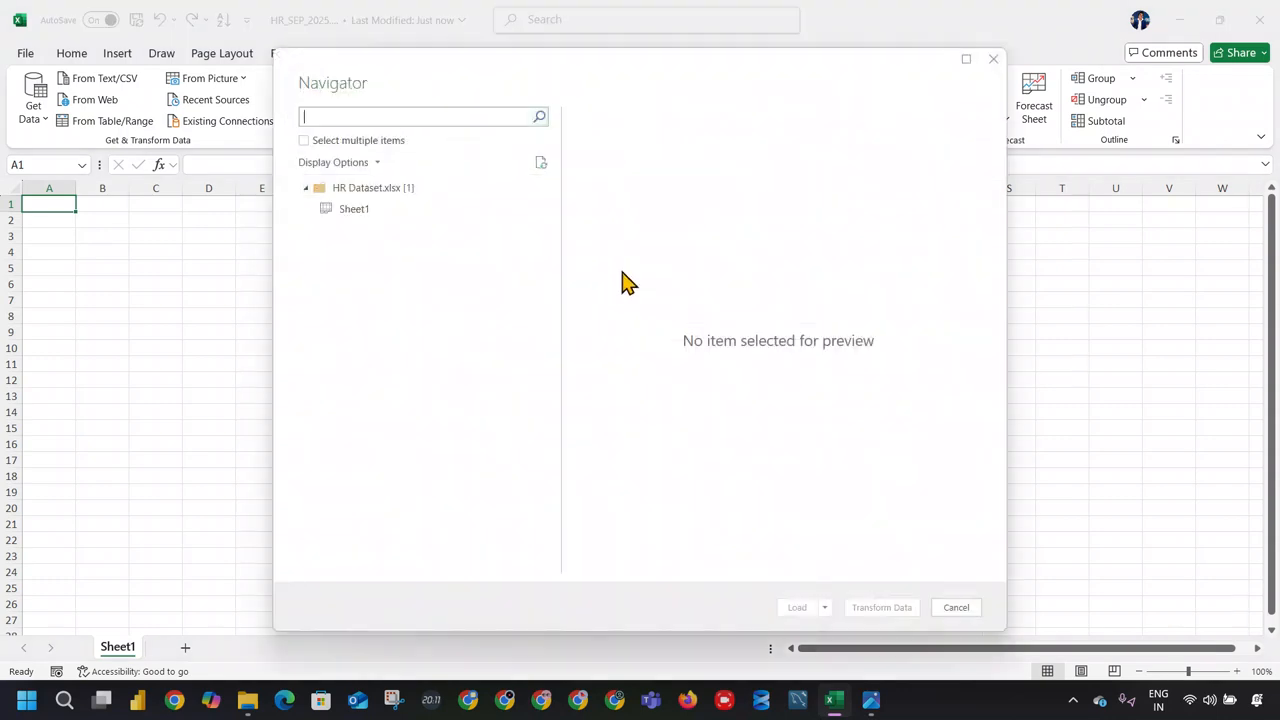
click(389, 213)
click(878, 609)
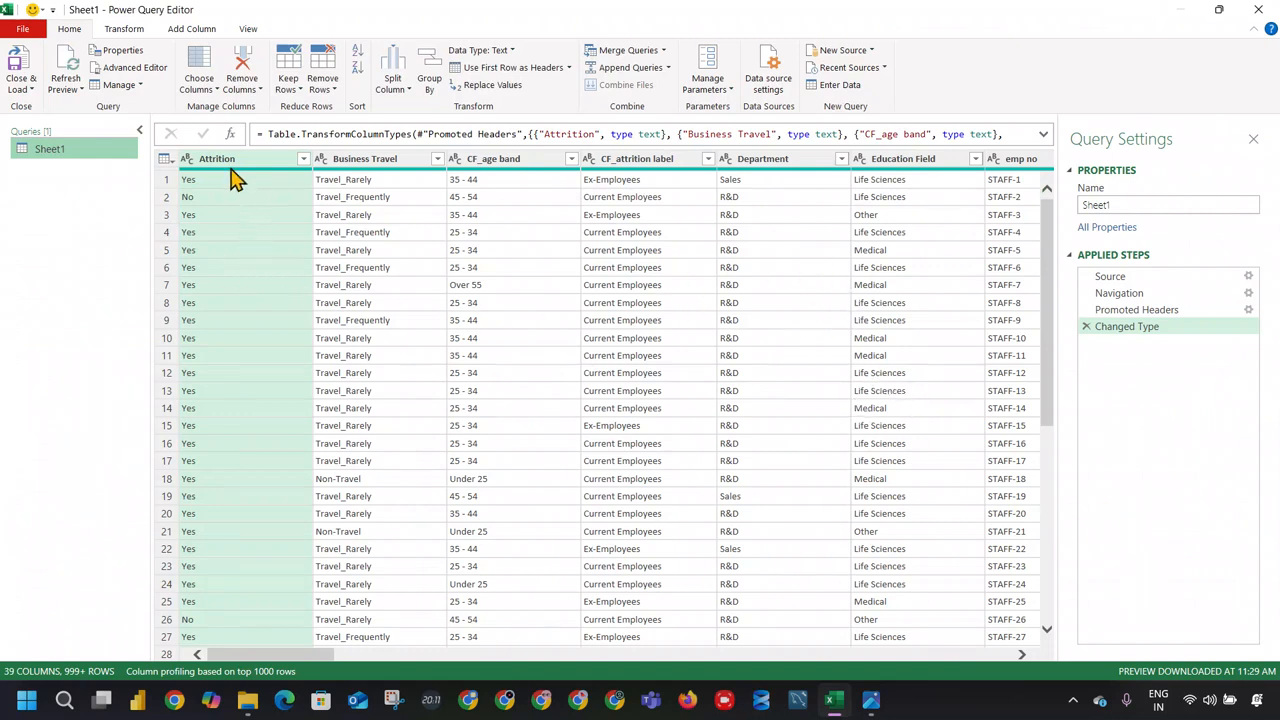
Step: Review the distinct filter values of the Attrition and Business Travel columns, loading the complete list for Attrition
click(303, 159)
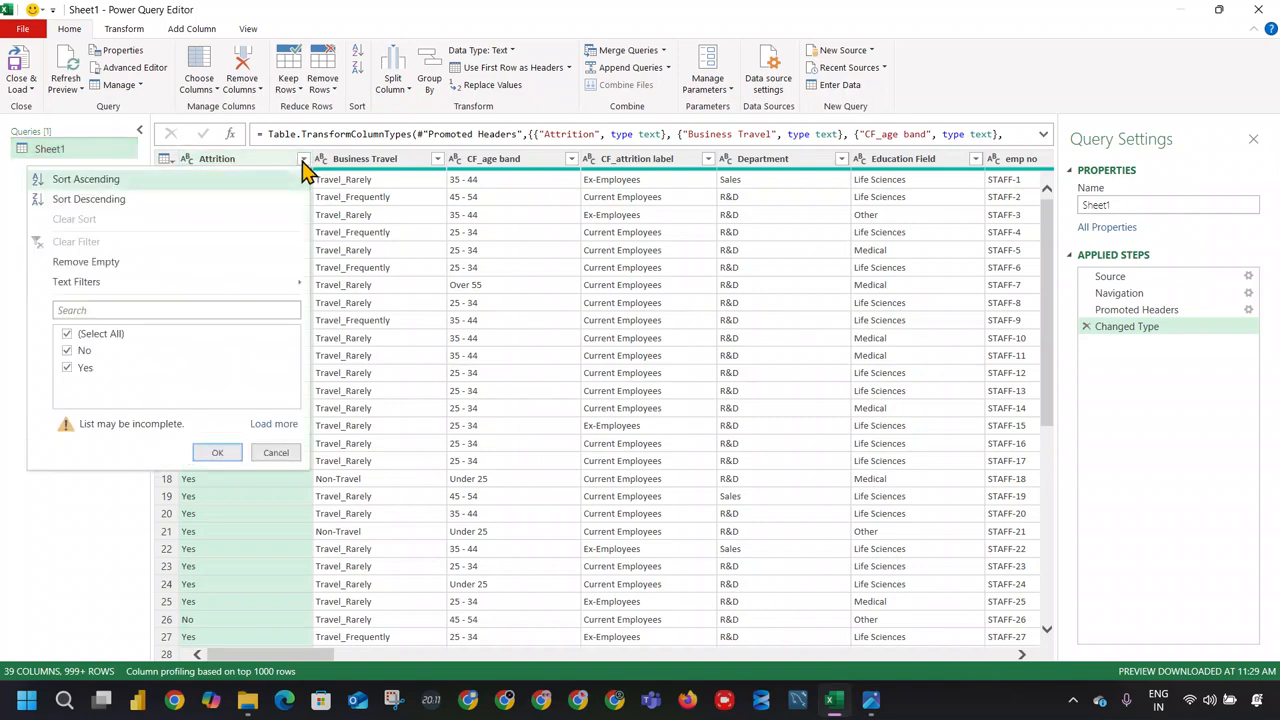
click(274, 424)
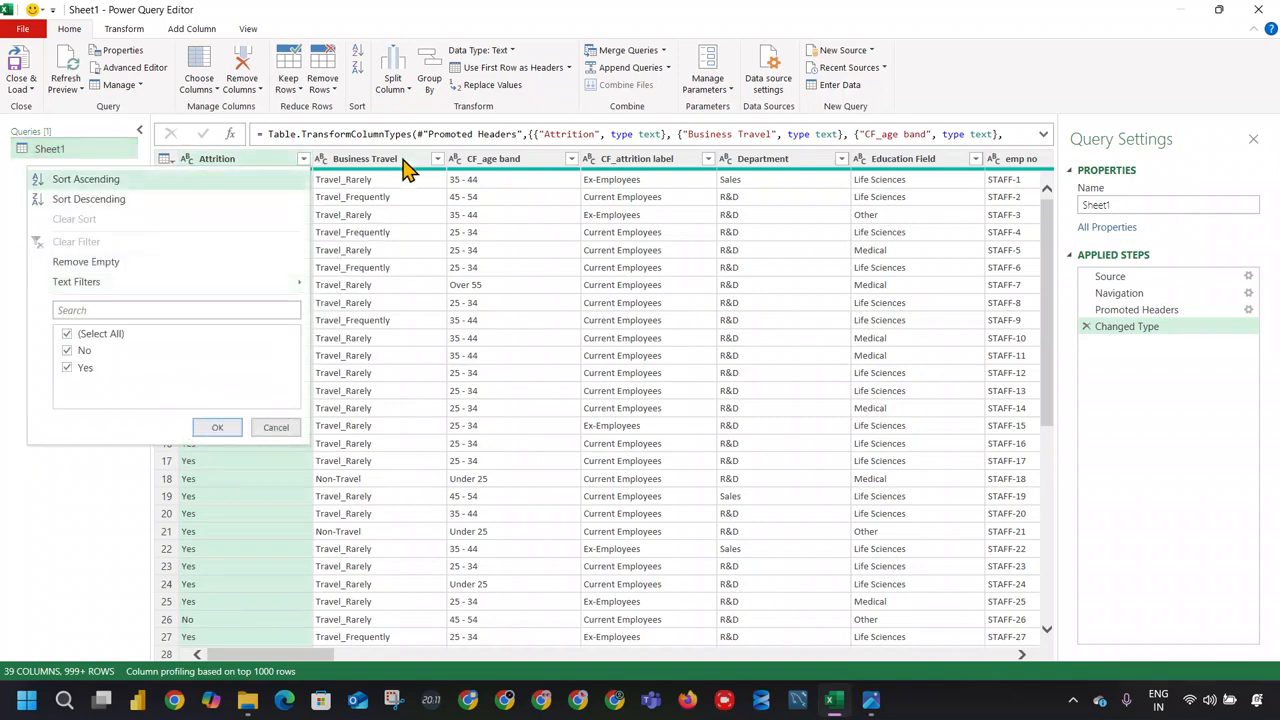
click(412, 168)
click(437, 160)
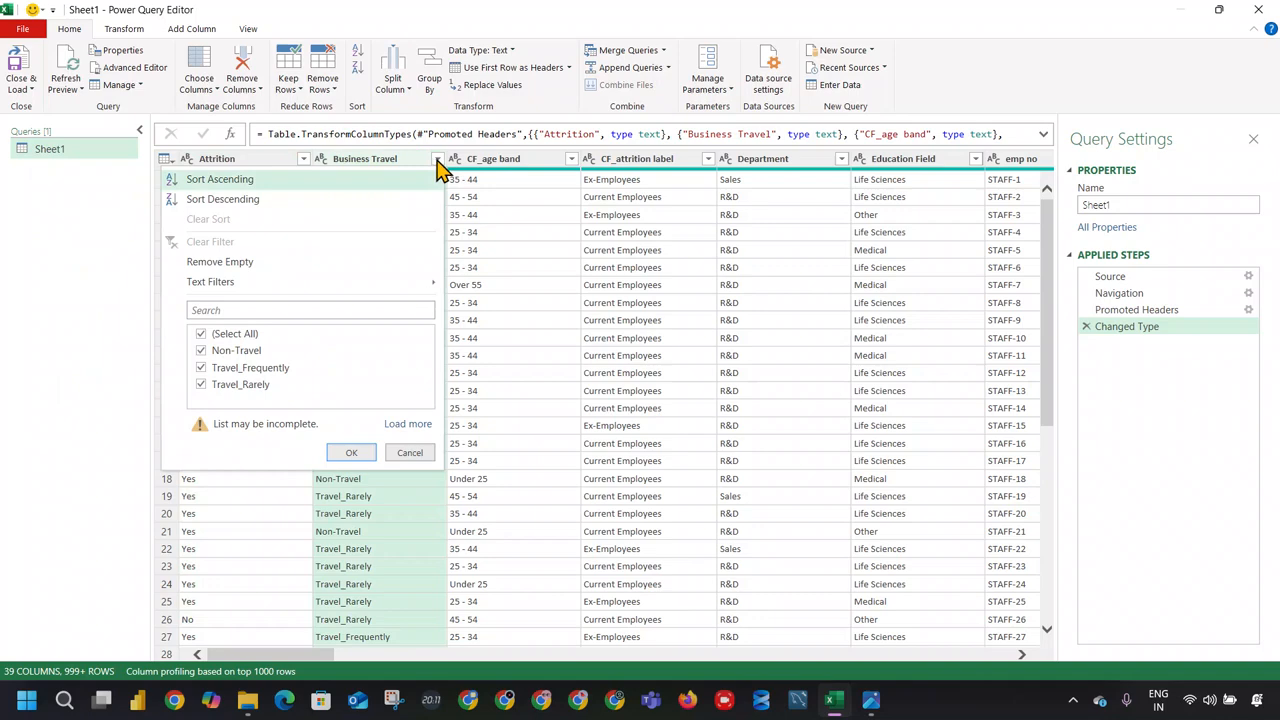
click(505, 168)
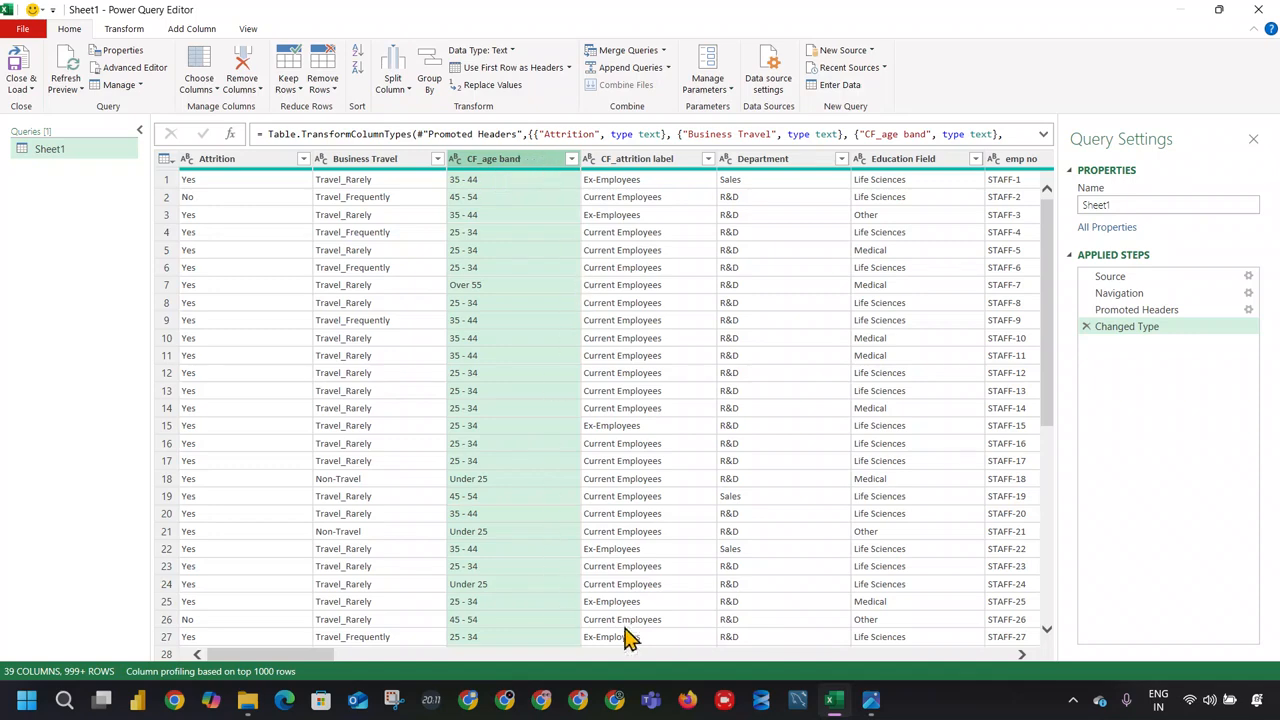
Step: Examine the Distance From Home column and its distinct values, comparing it with the distance groups in the reference dashboard screenshot
drag(300, 657, 583, 640)
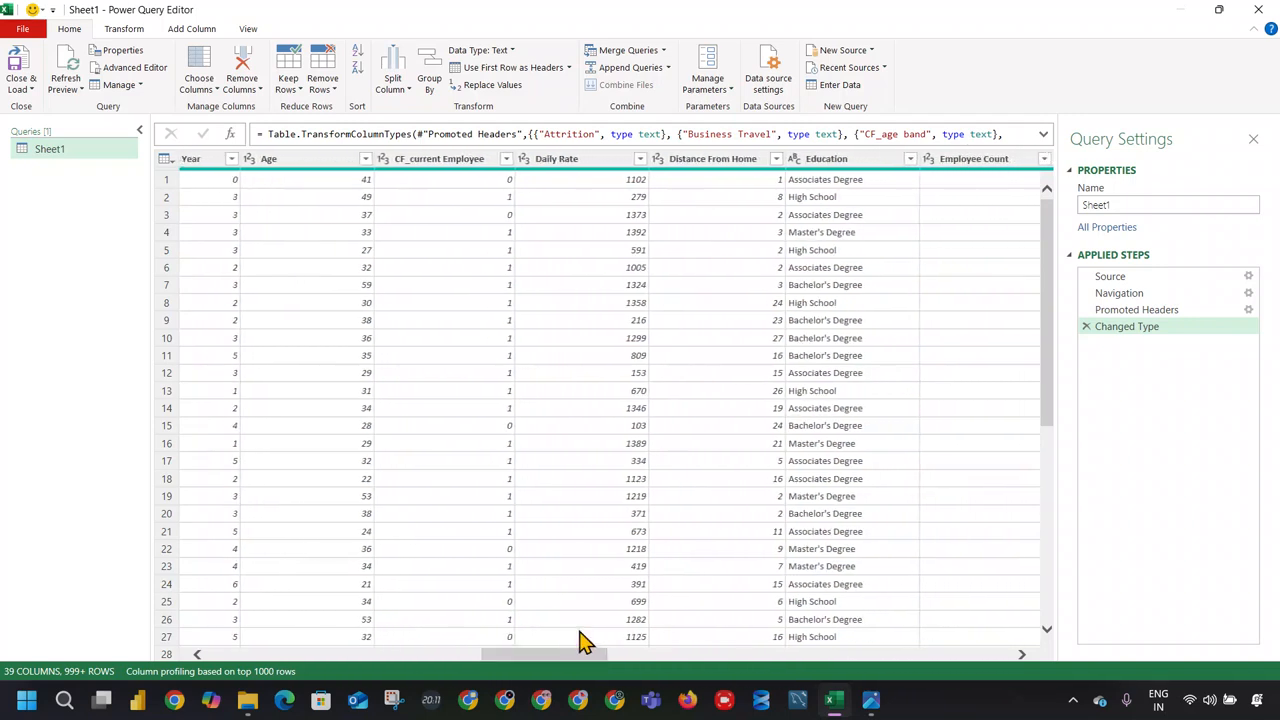
click(684, 162)
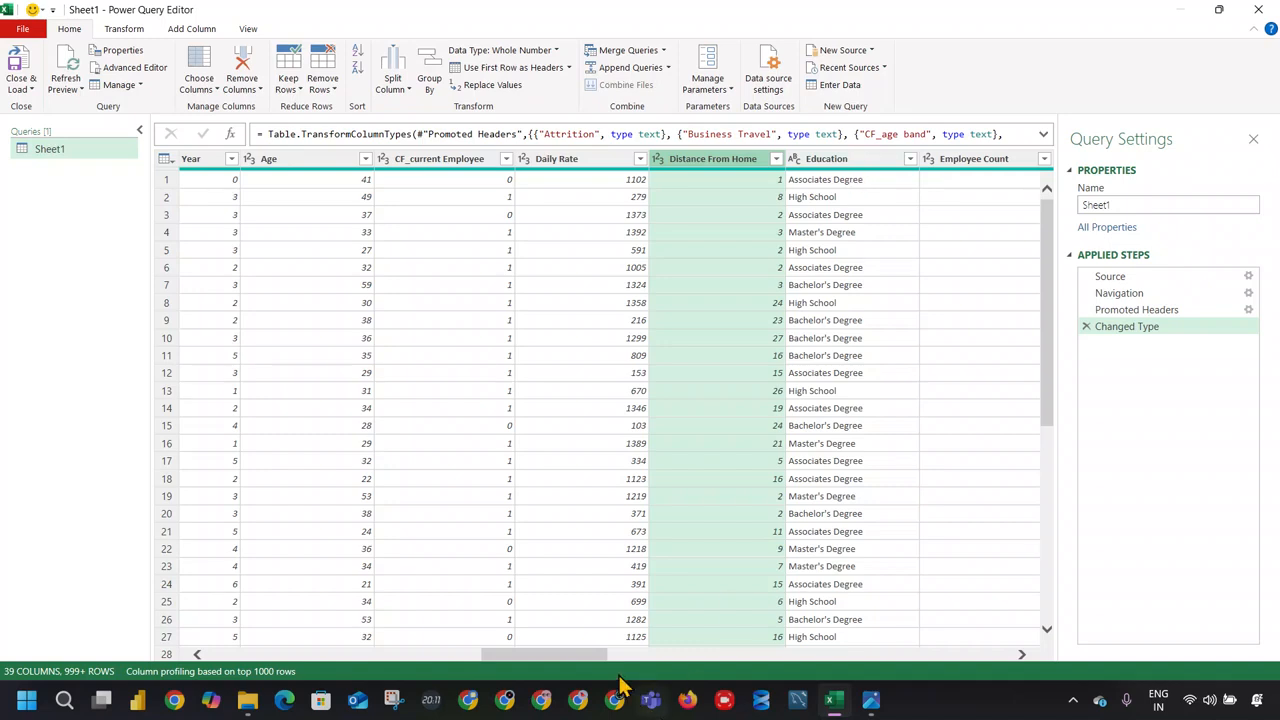
drag(597, 654, 665, 660)
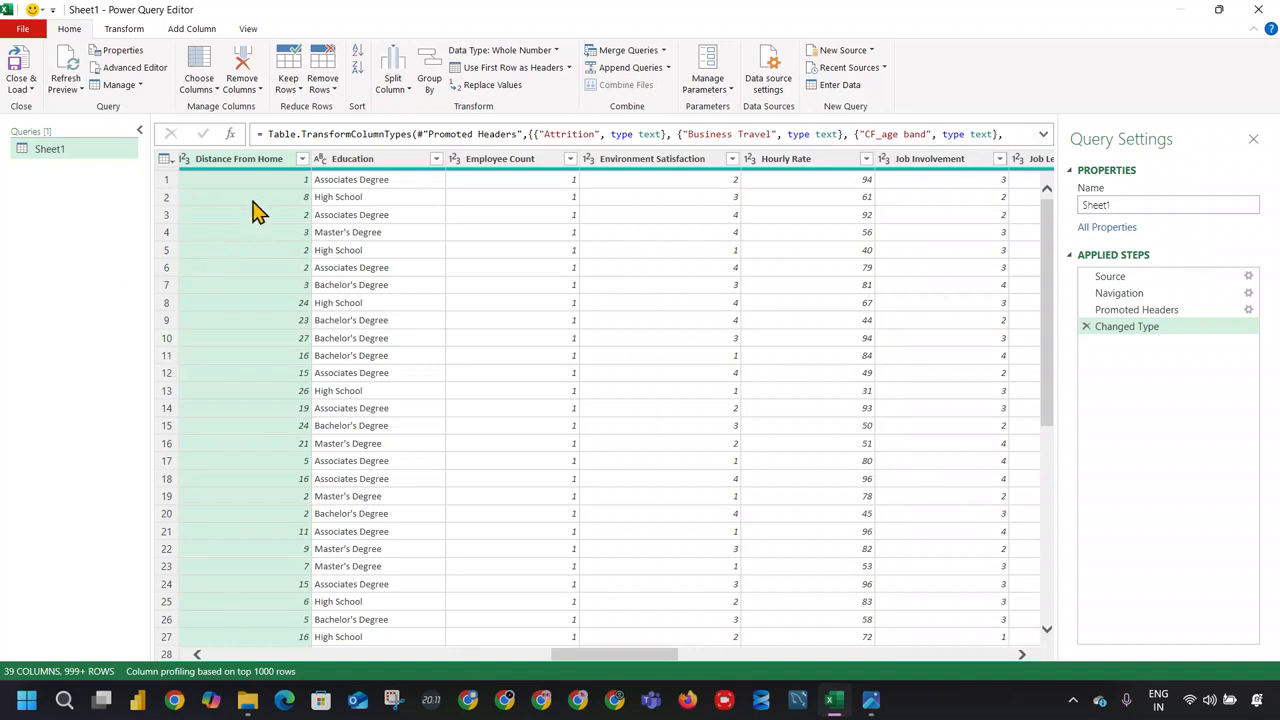
mouse_move(887, 713)
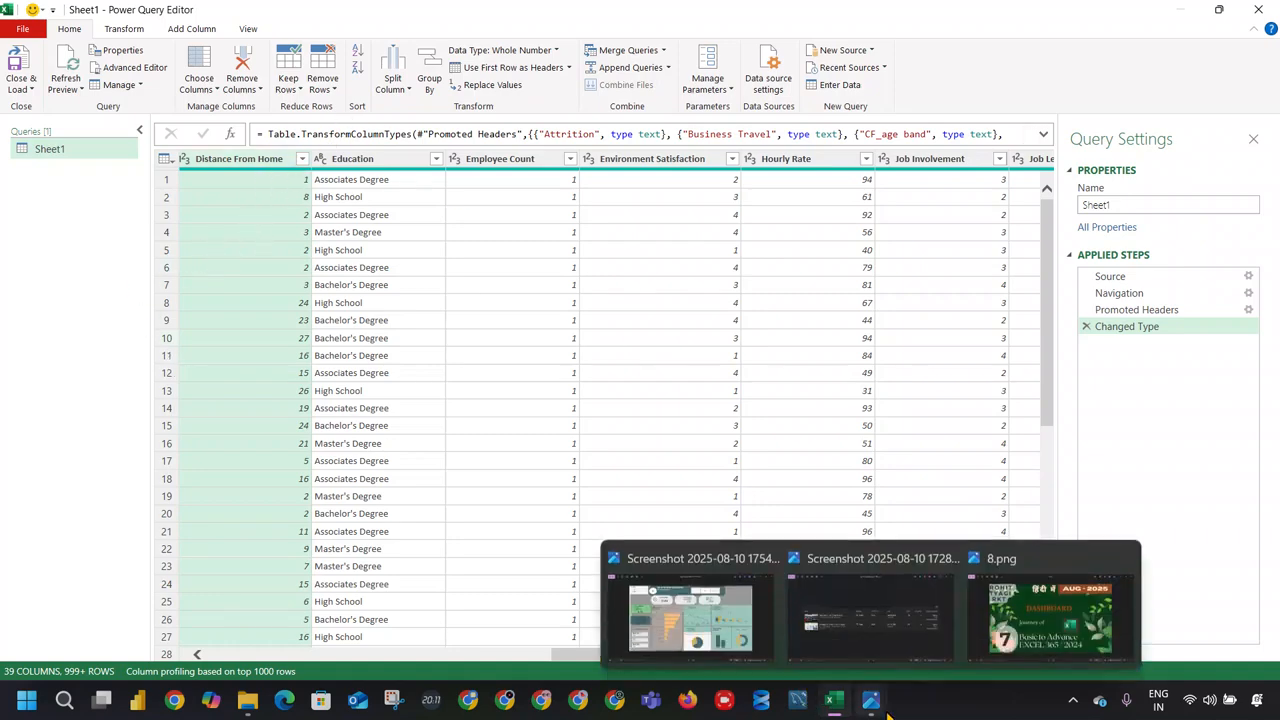
click(700, 615)
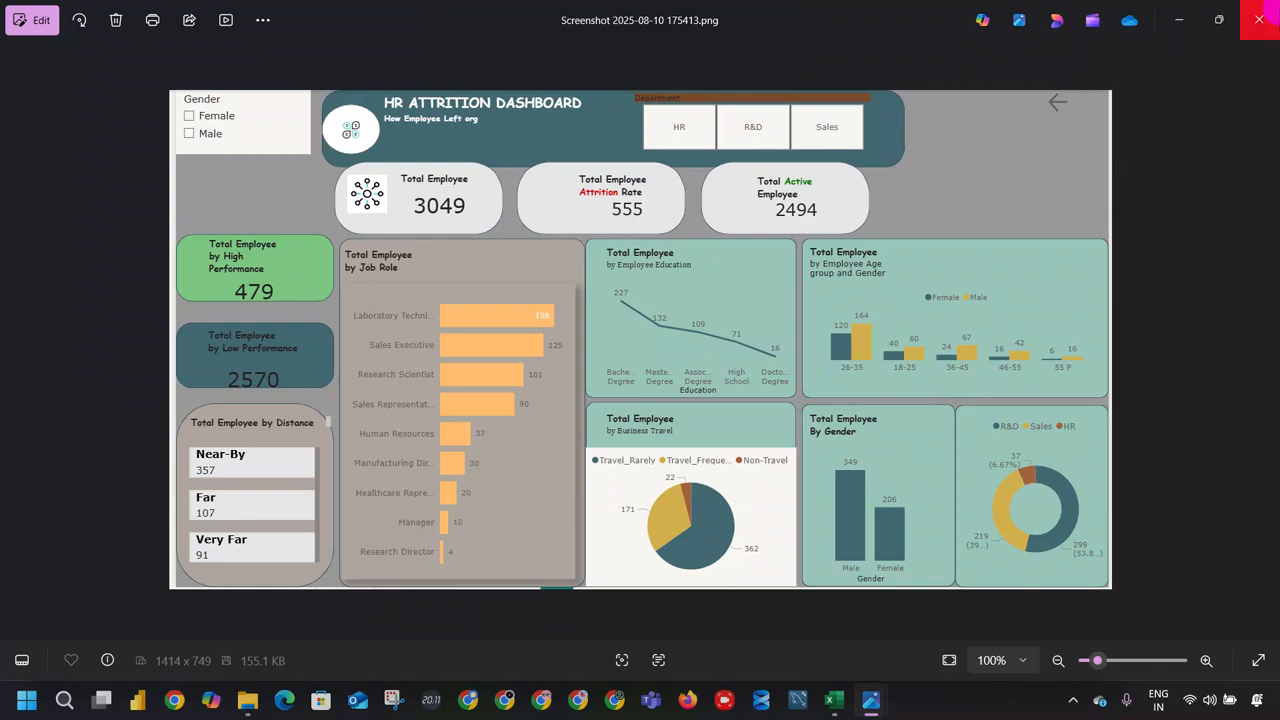
click(1259, 20)
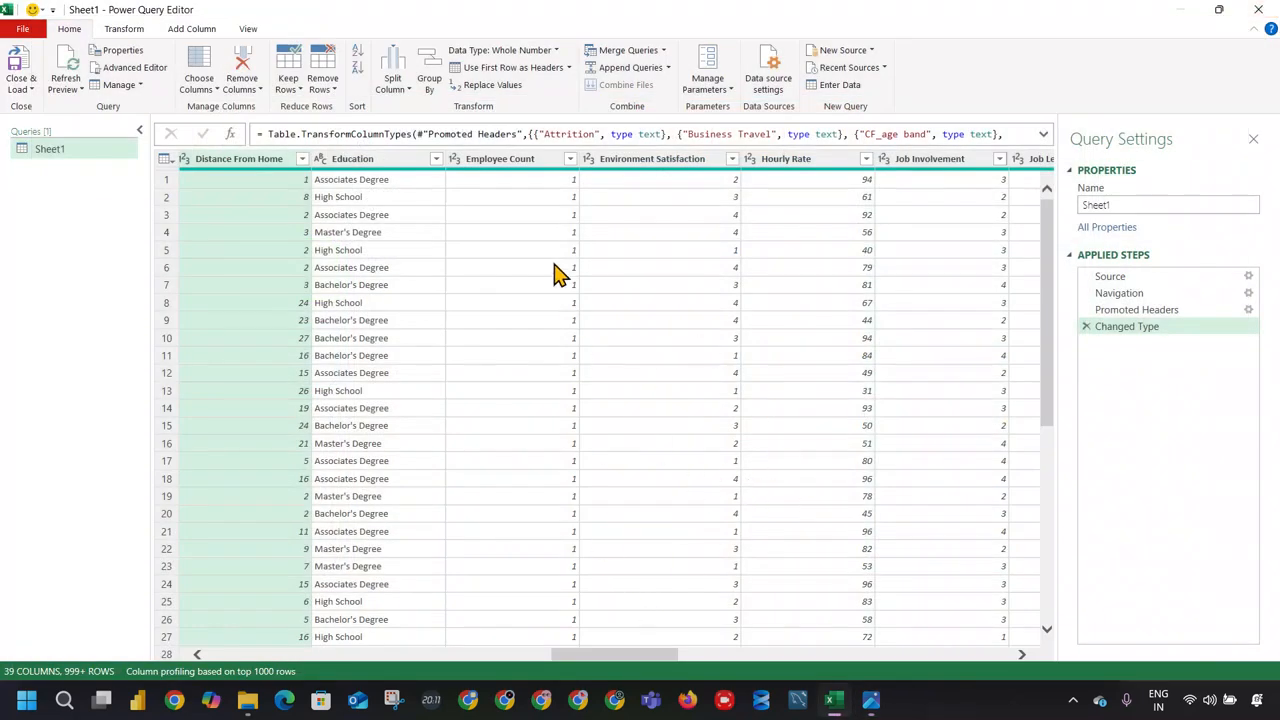
click(302, 160)
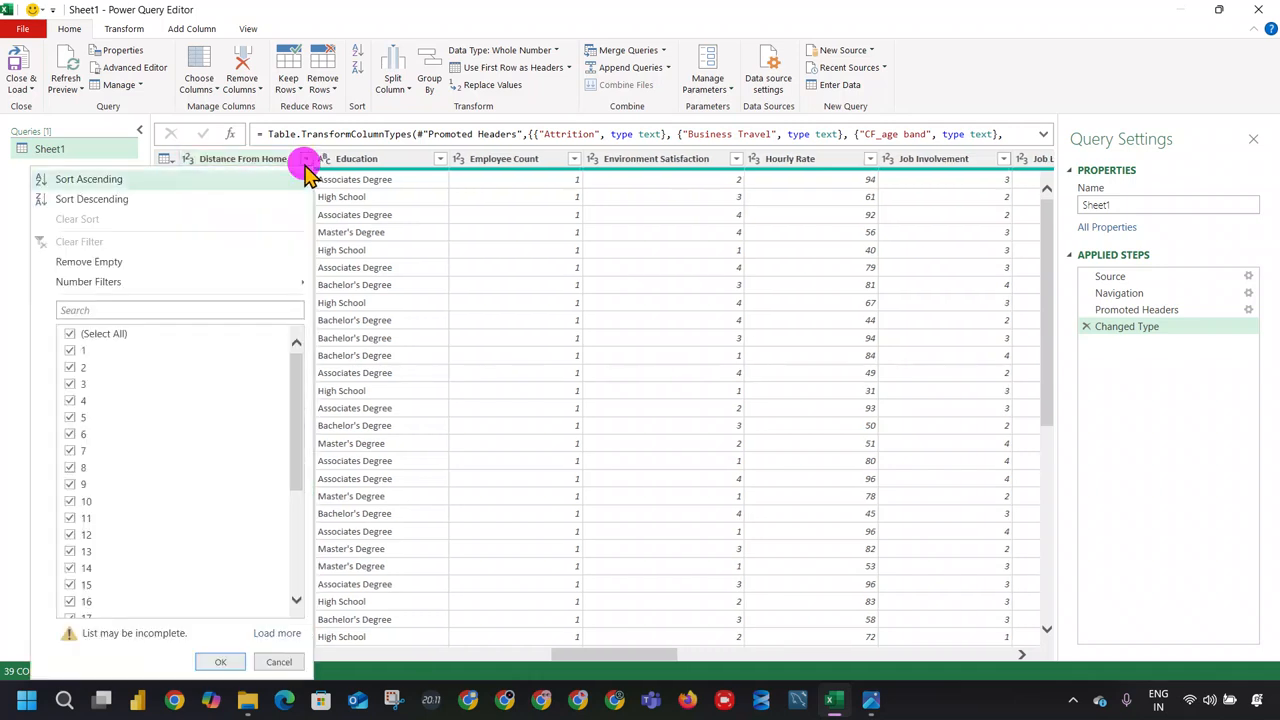
click(284, 161)
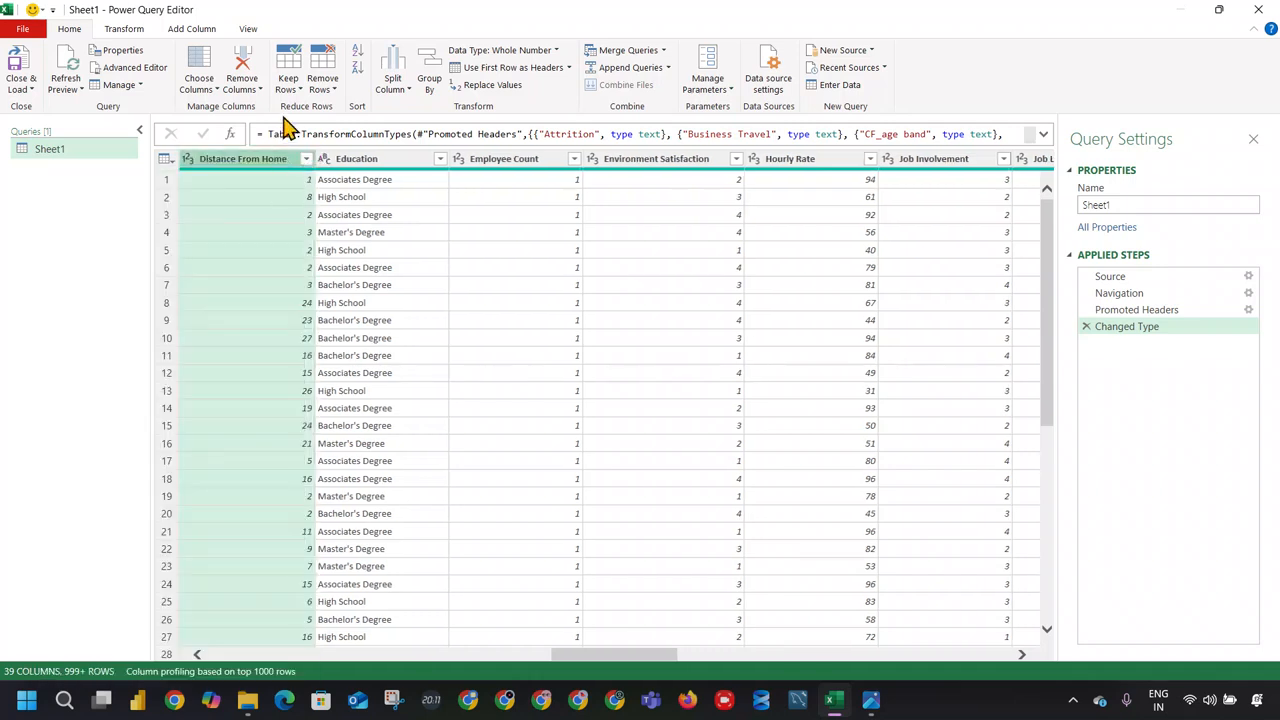
Step: Start a new conditional column and name it Distance V2
click(132, 30)
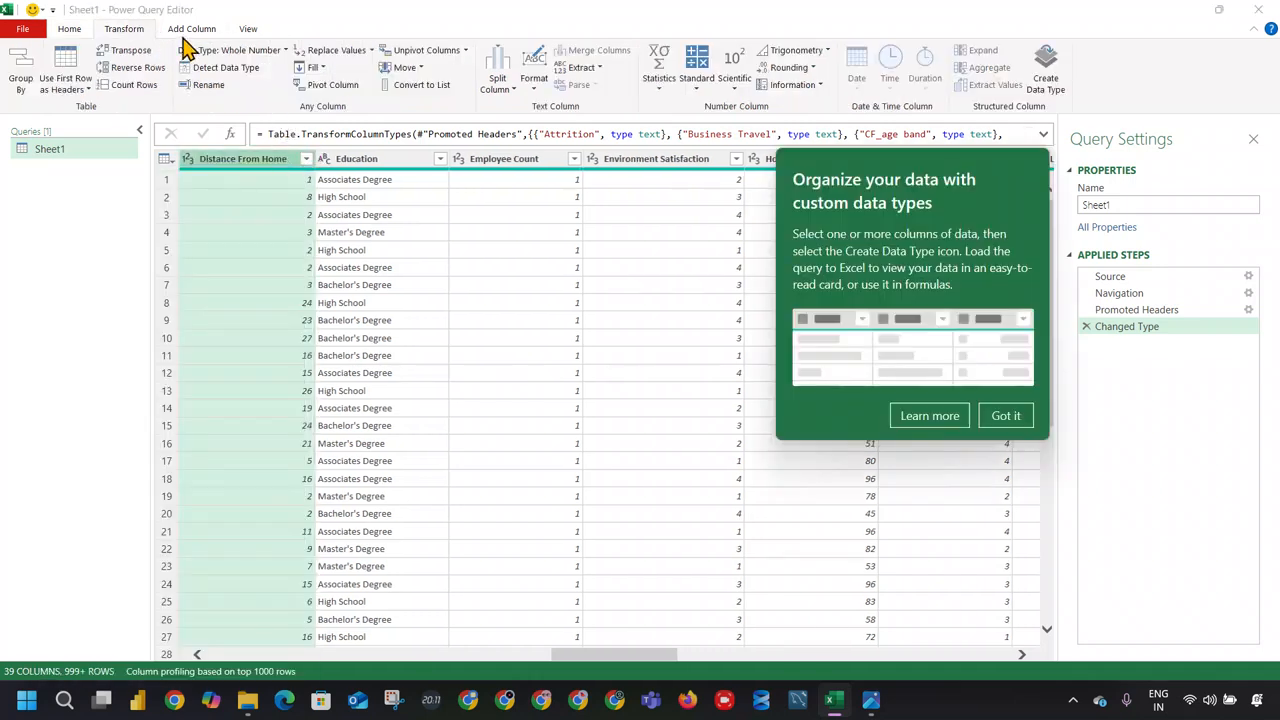
click(191, 29)
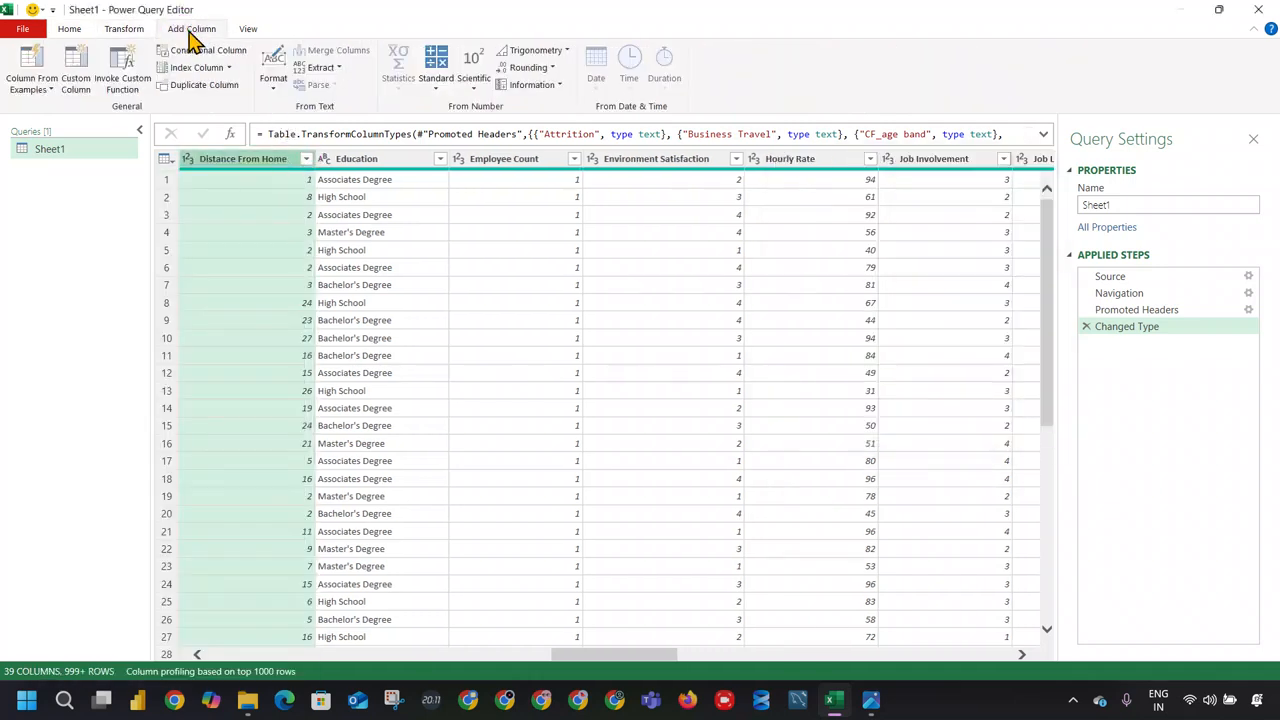
click(72, 68)
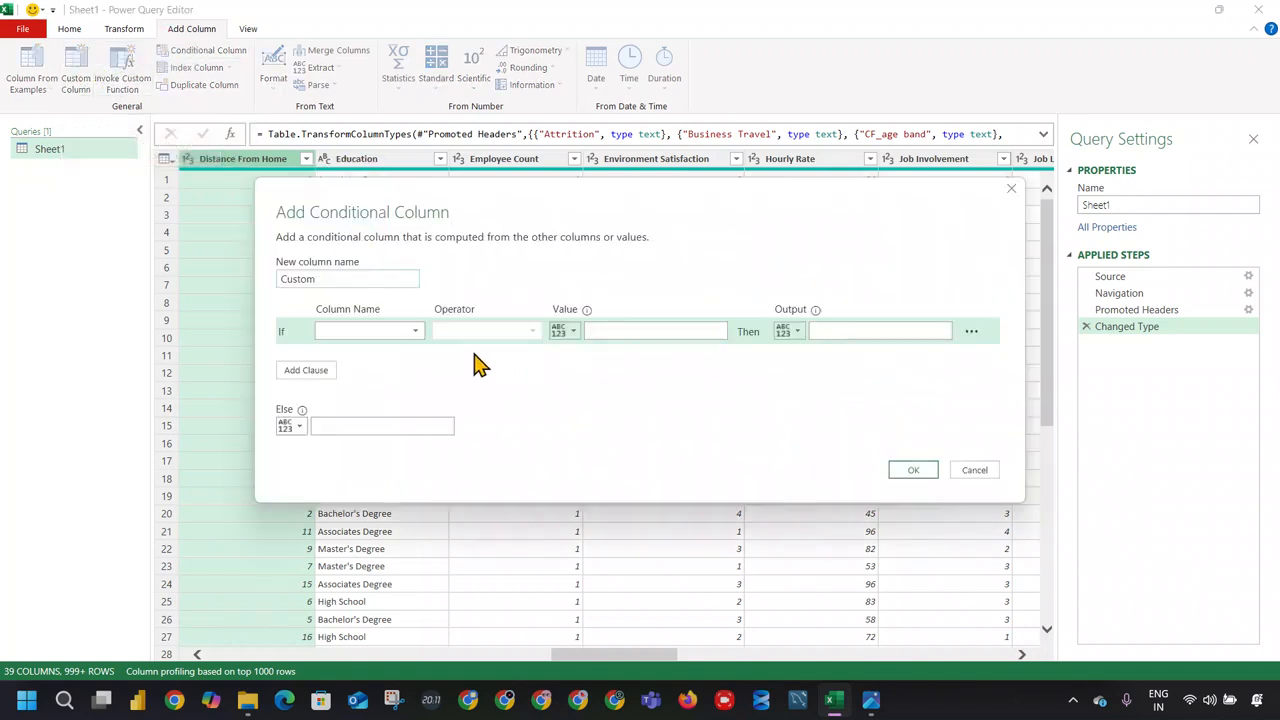
double_click(362, 280)
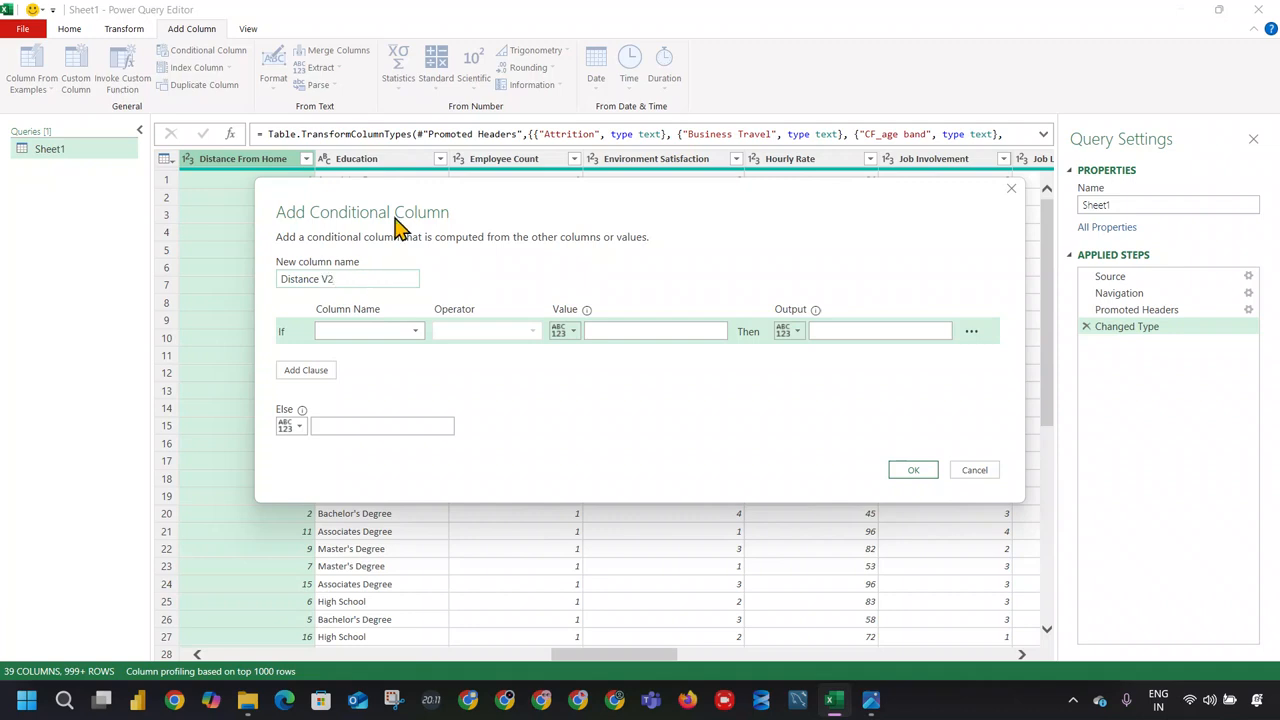
Step: Set the first rule to return Near-By when Distance From Home is less than or equal to 10
click(405, 333)
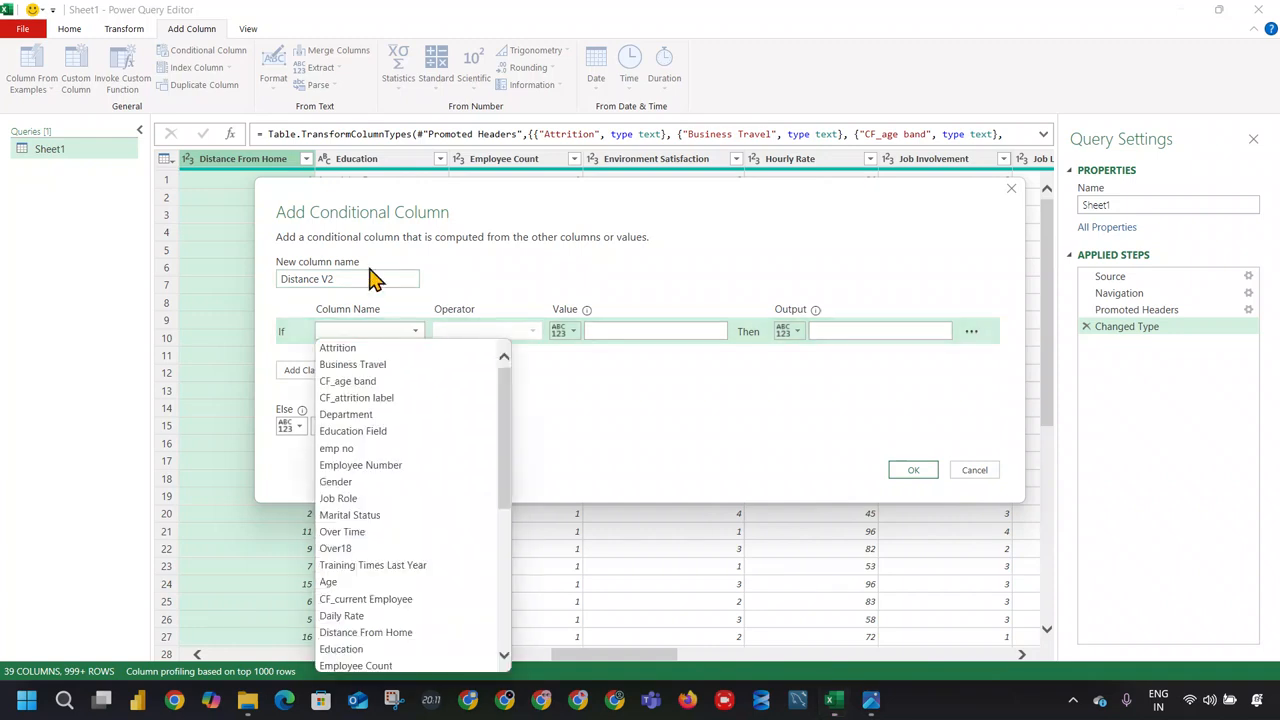
click(435, 632)
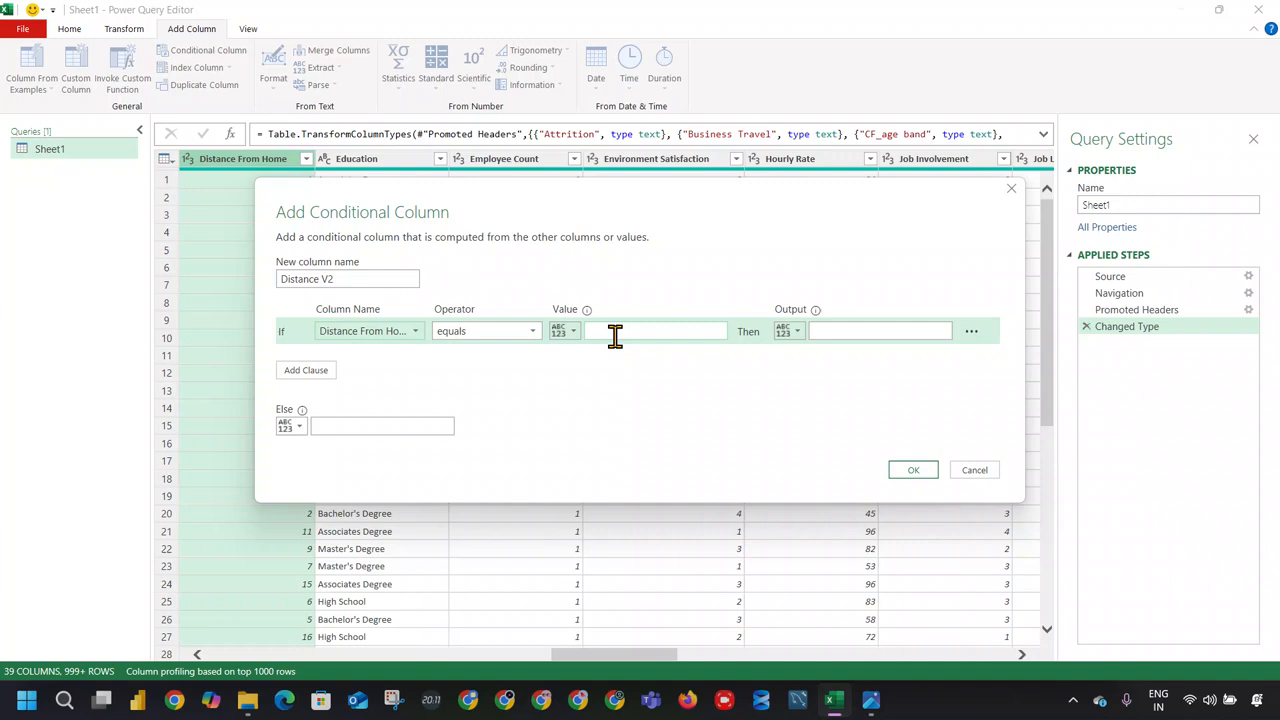
click(520, 332)
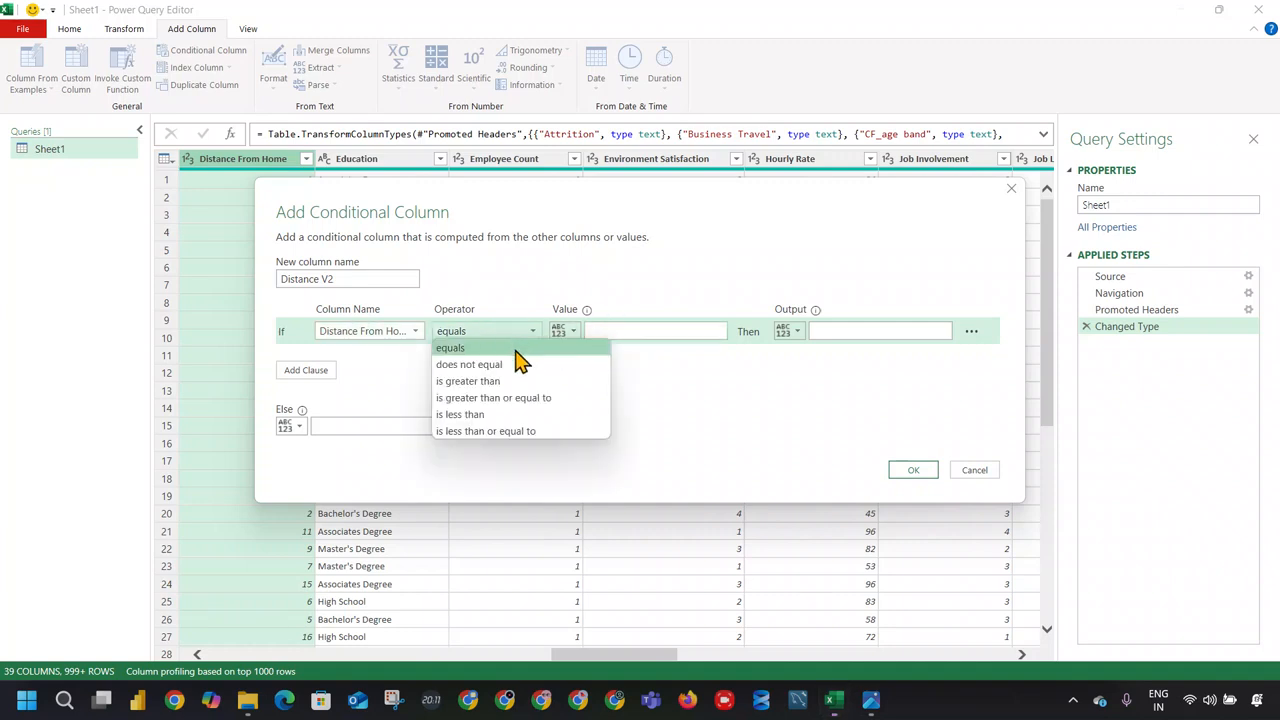
click(545, 431)
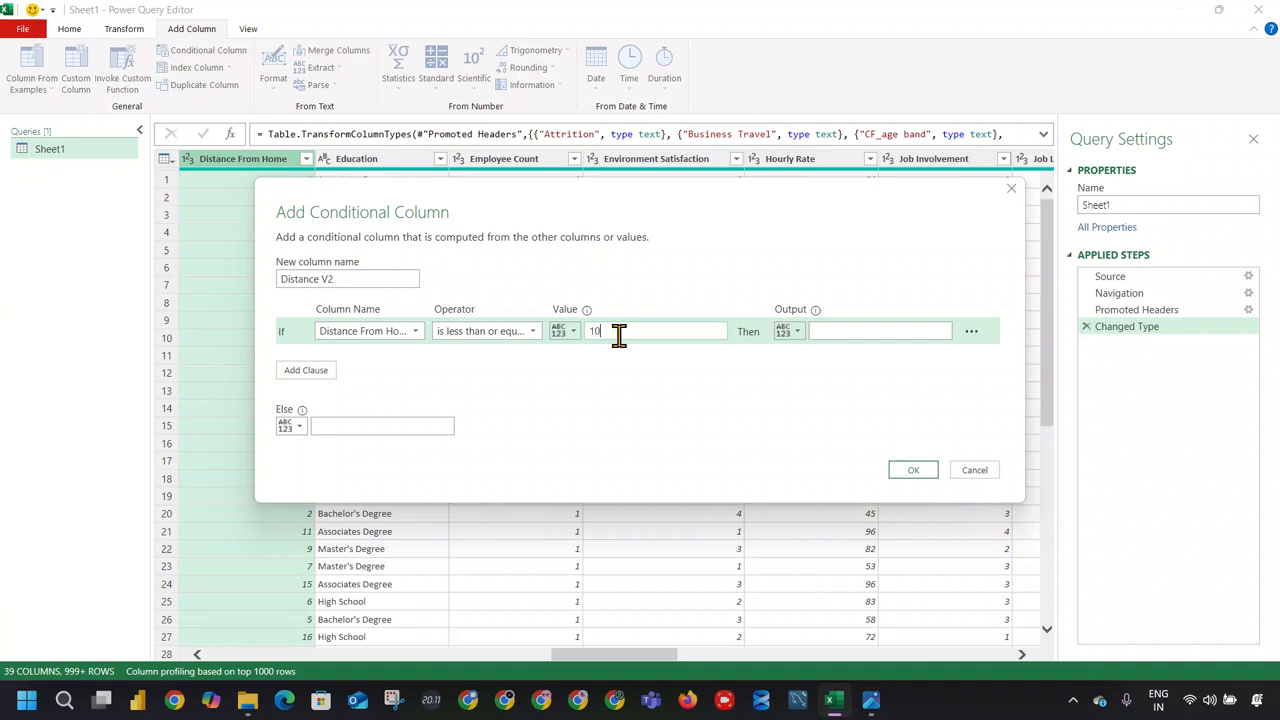
click(856, 335)
Step: Add a clause returning Far when Distance From Home is less than or equal to 20
click(306, 370)
click(370, 358)
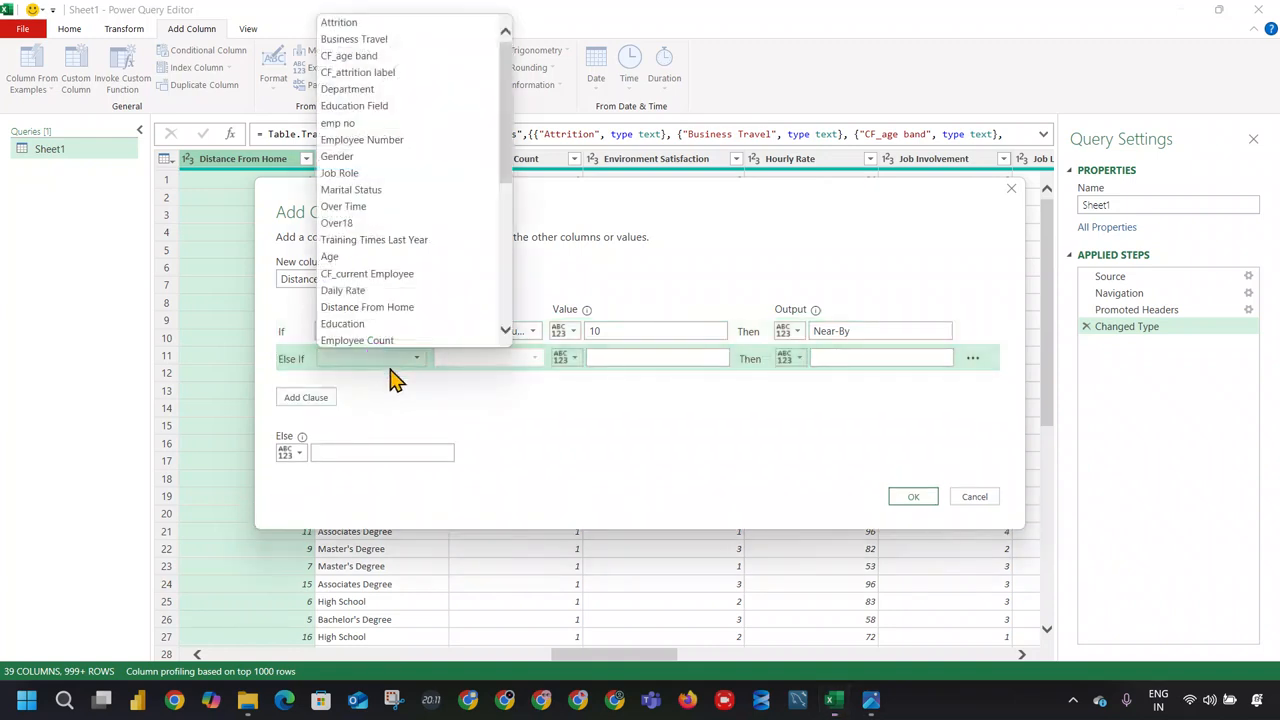
click(392, 305)
click(522, 357)
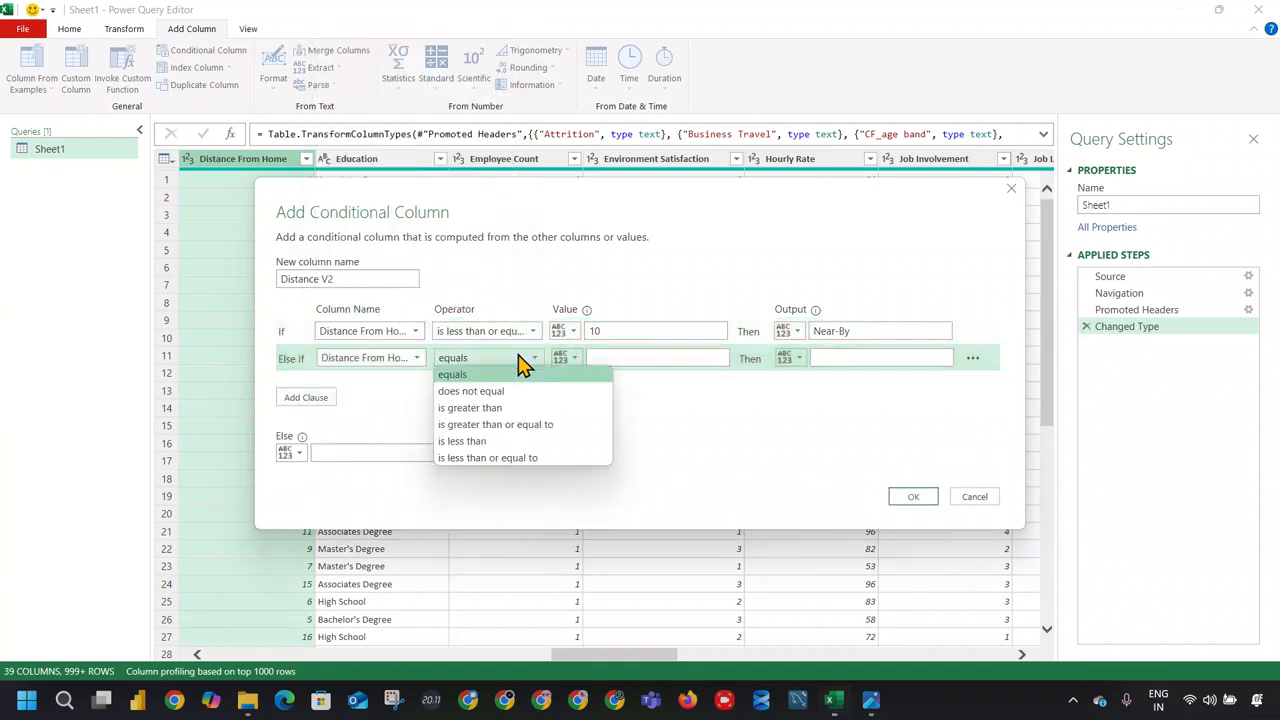
click(550, 459)
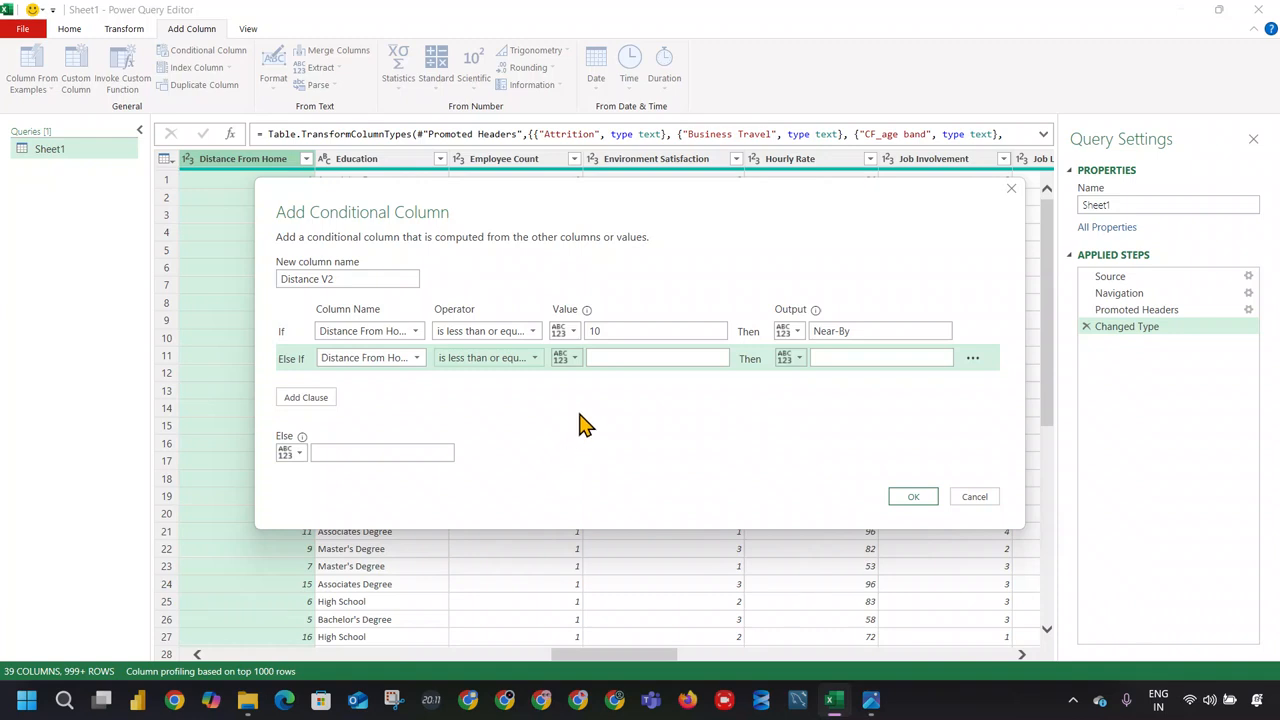
click(669, 358)
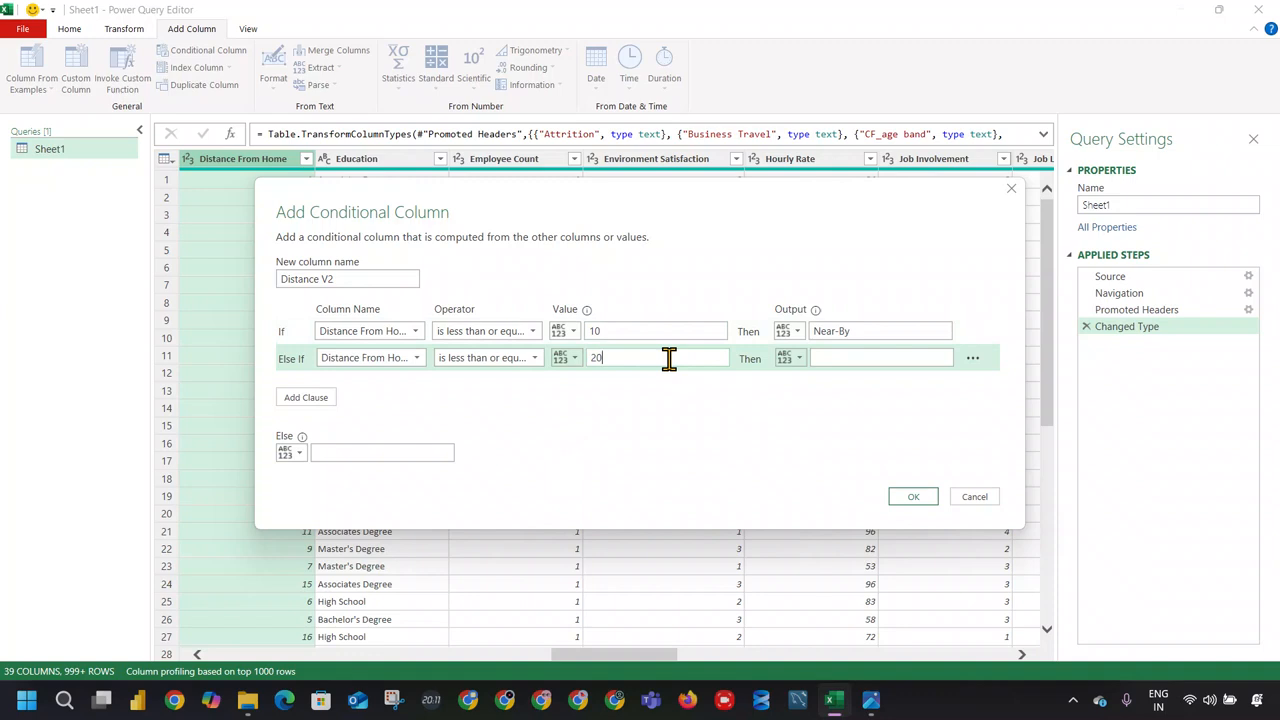
click(829, 357)
Step: Set the fallback output to Very Far and create the Distance V2 column
click(428, 455)
text(Very Far)
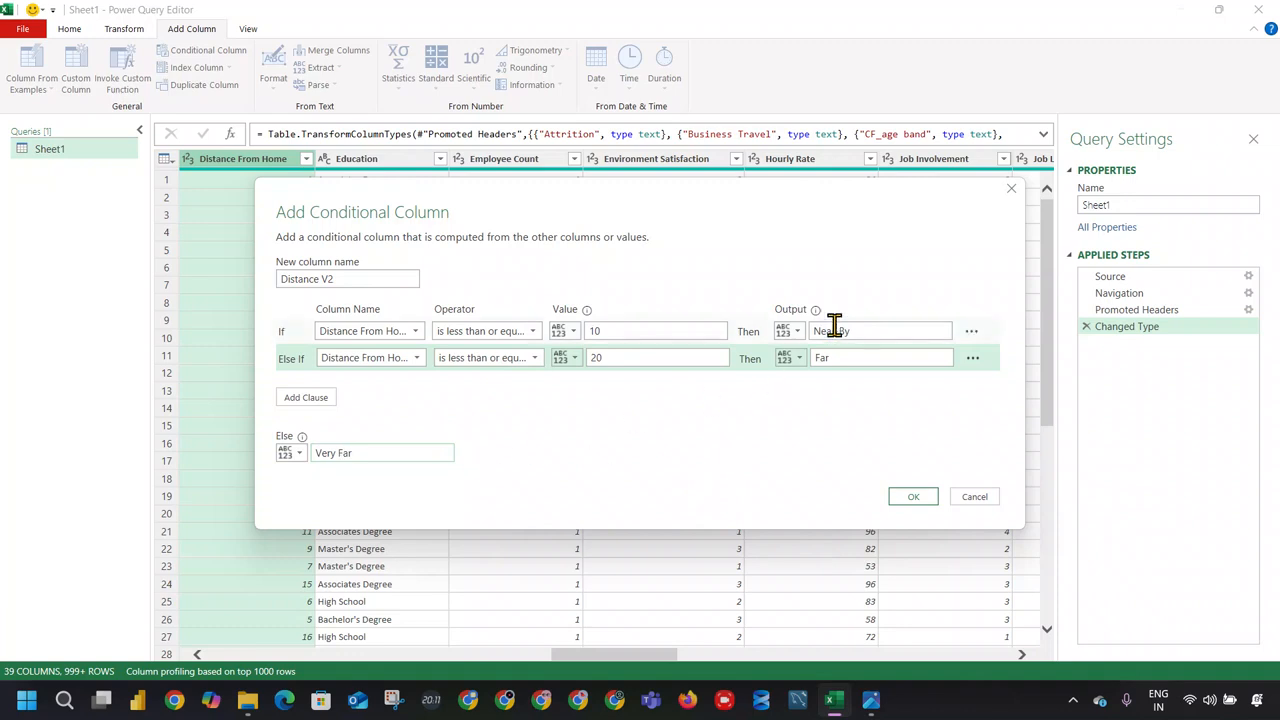
click(916, 500)
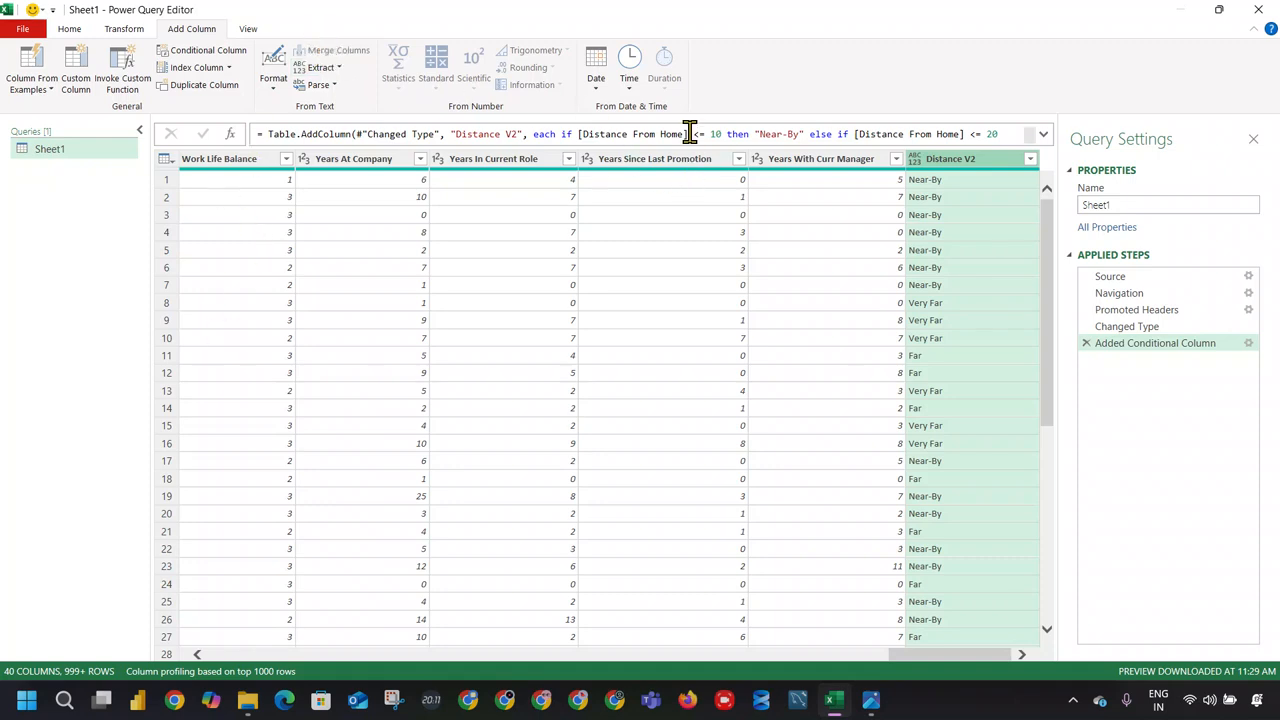
Step: Select the Age column and start a new conditional column named Age Bucket
drag(912, 654, 500, 658)
click(368, 162)
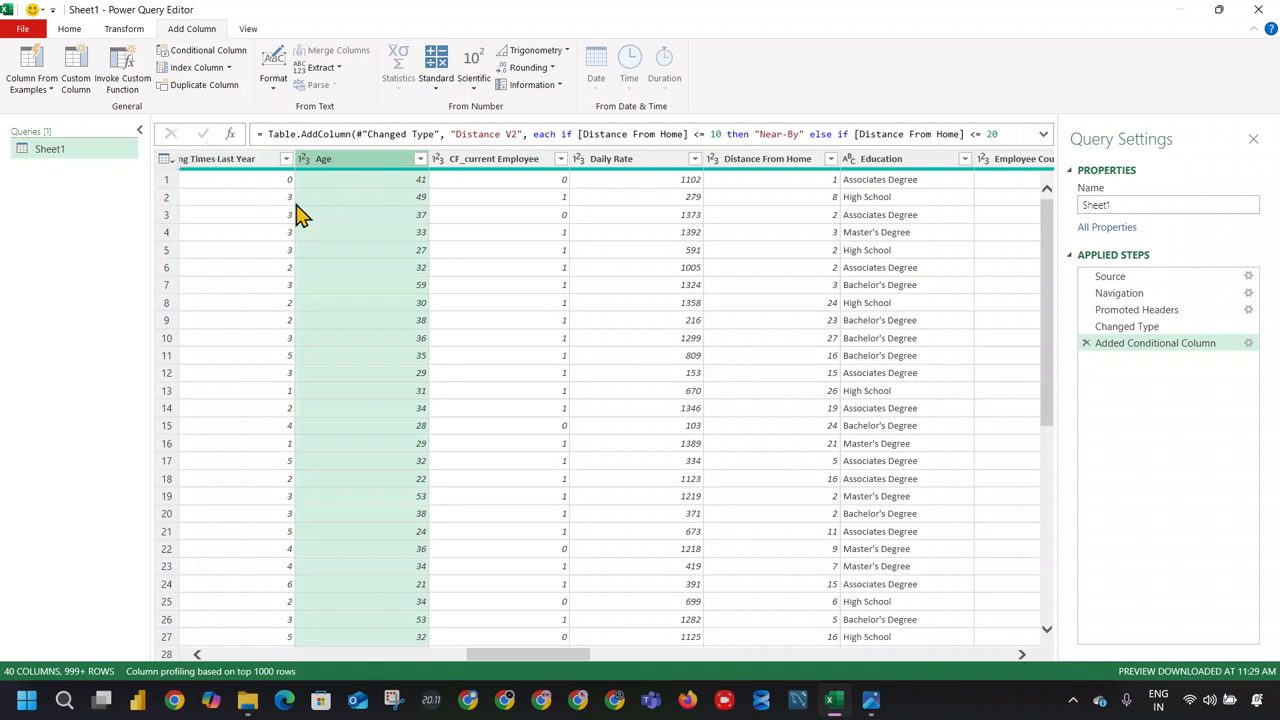
click(176, 52)
double_click(366, 278)
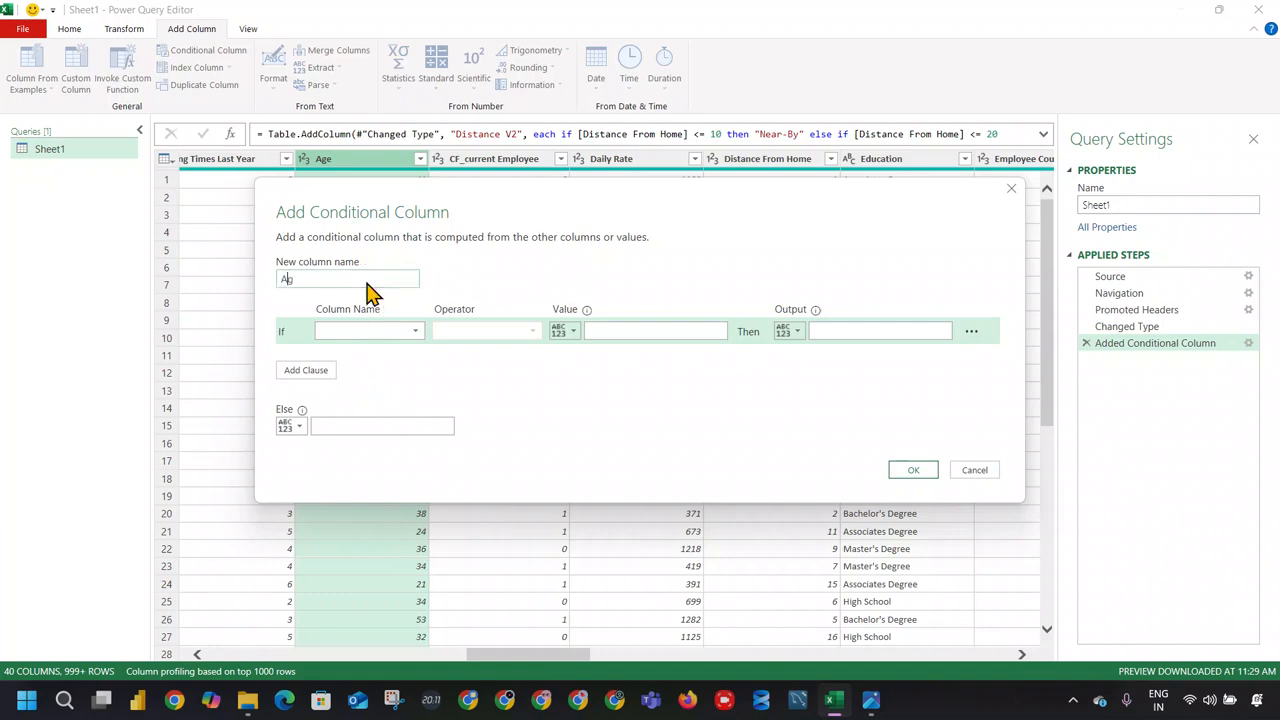
text(Age Bucket)
Step: Set the first rule to return 18-25 when Age is less than or equal to 25
click(371, 331)
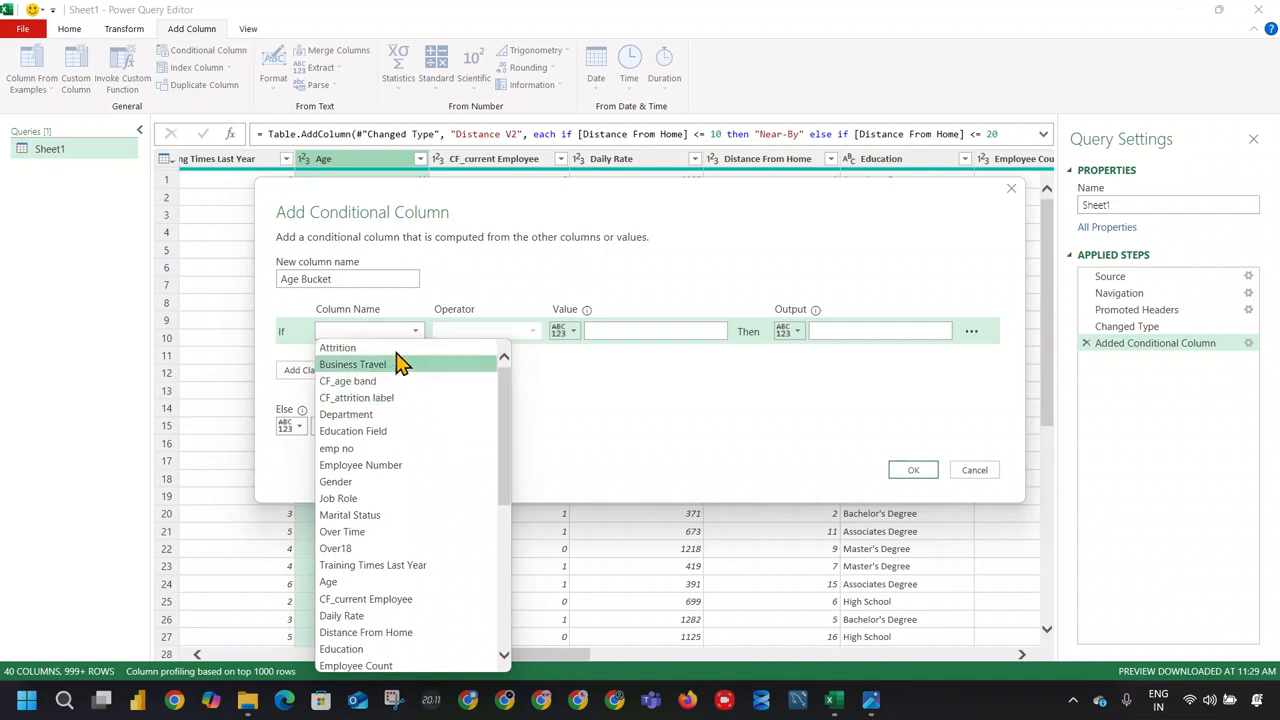
click(390, 581)
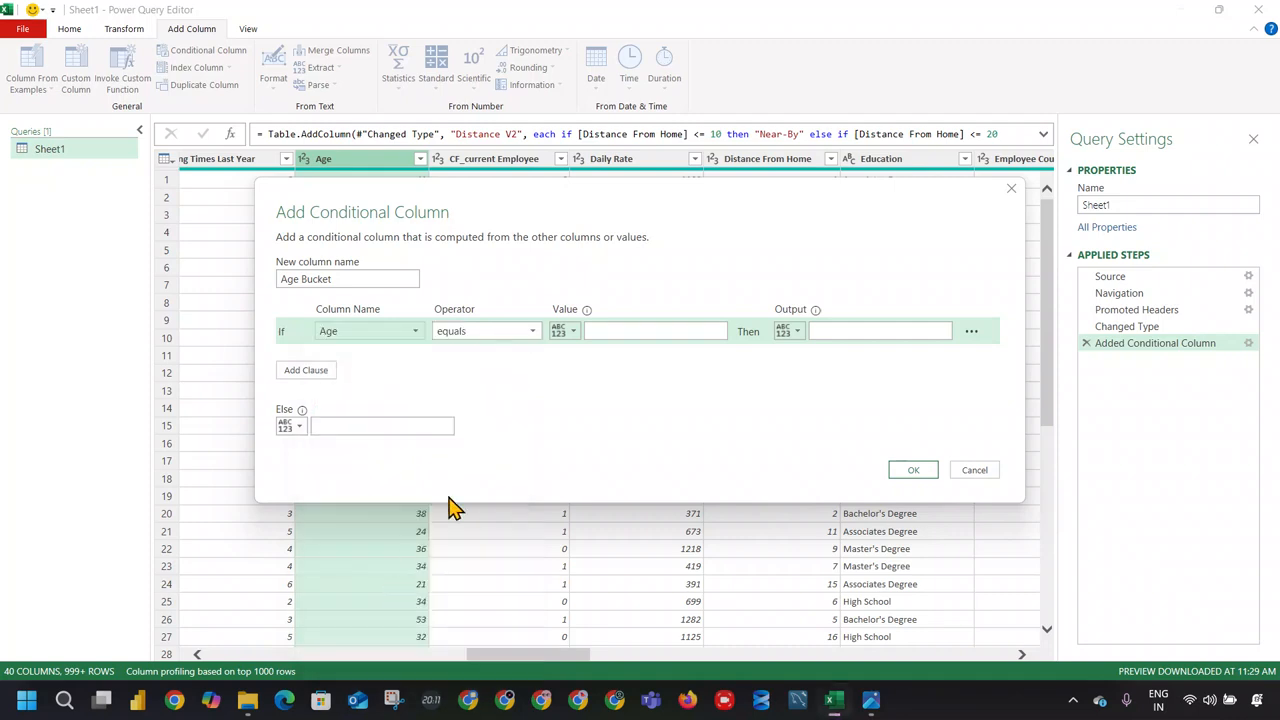
click(533, 331)
click(533, 430)
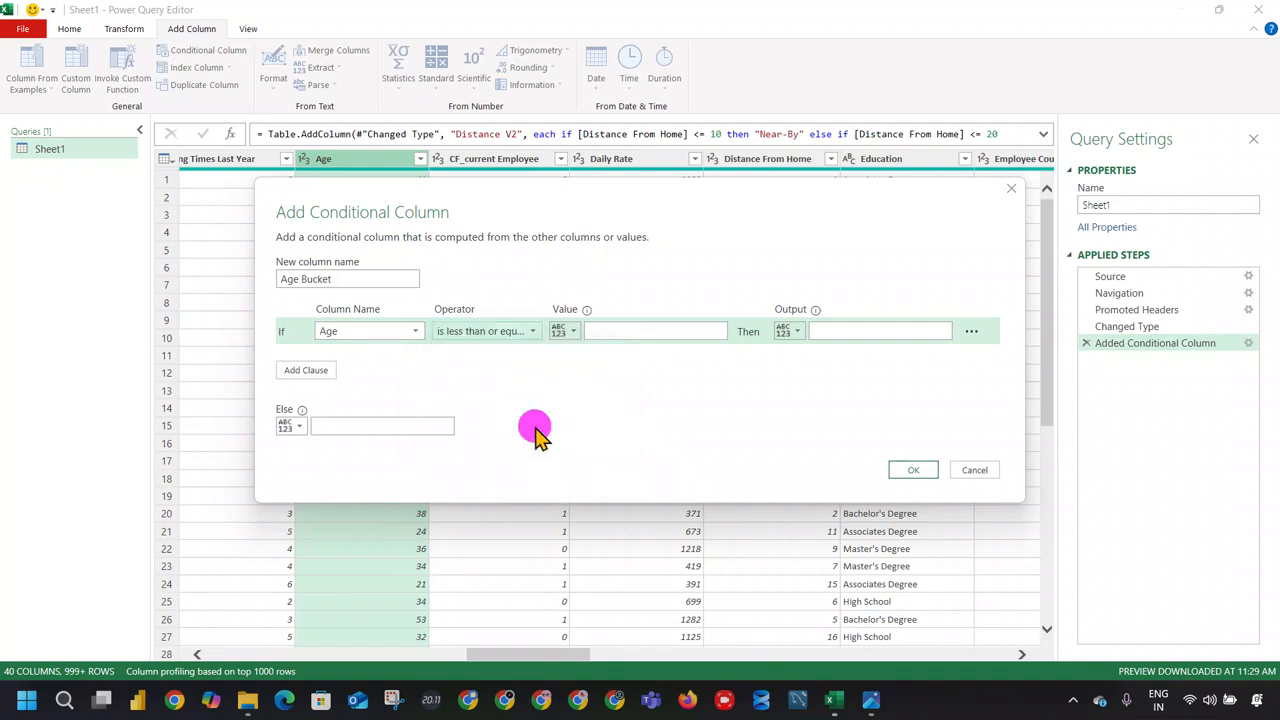
click(686, 331)
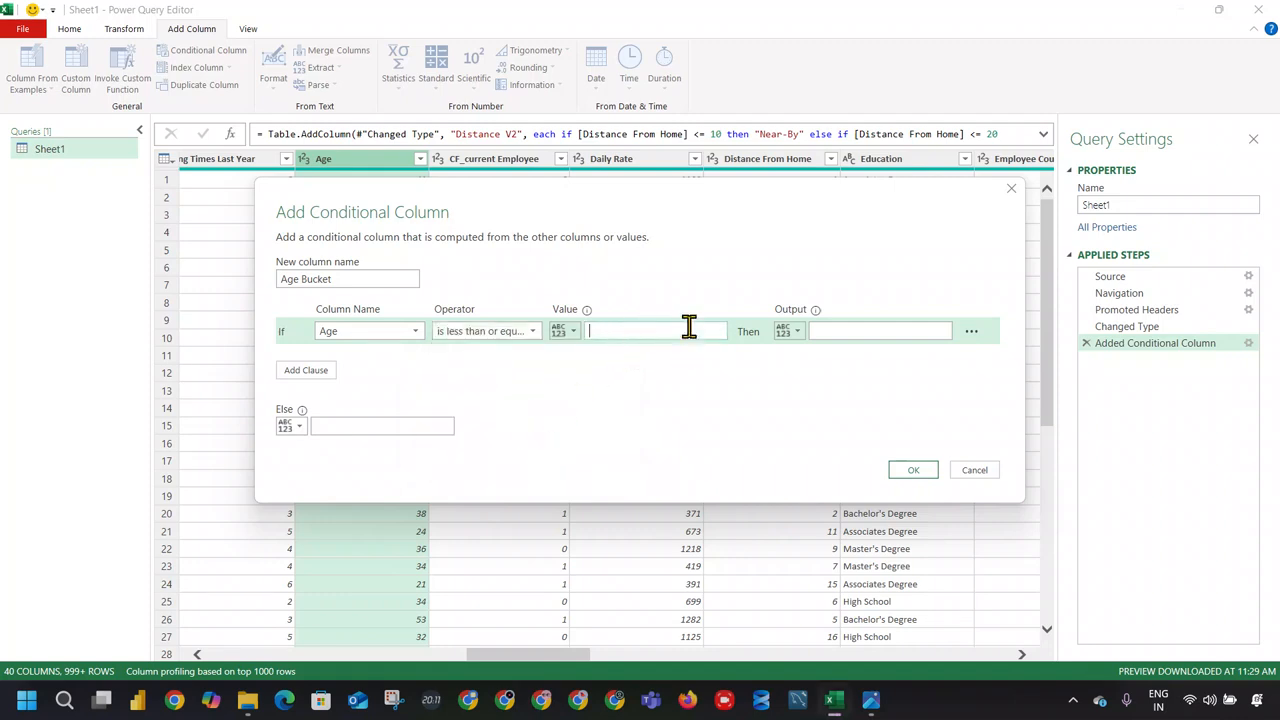
click(837, 331)
text(18-25)
Step: Add a clause returning 26-35 when Age is less than or equal to 35
click(316, 374)
click(364, 360)
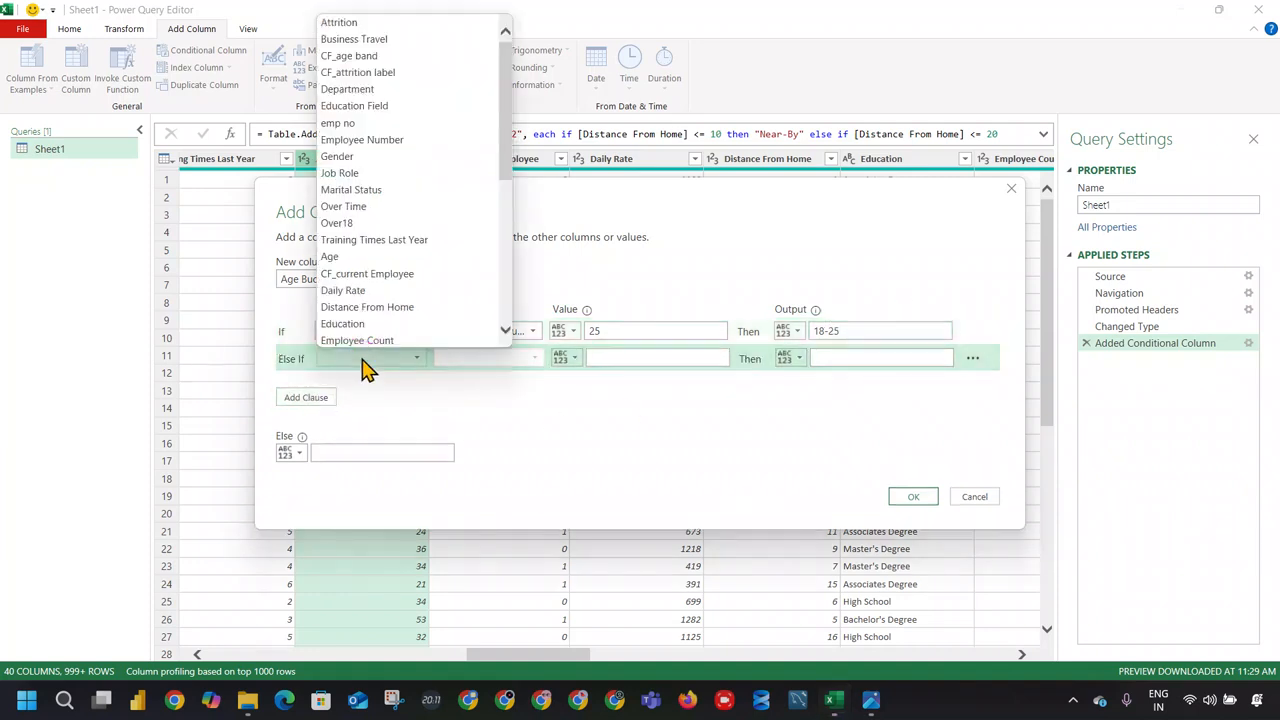
click(368, 255)
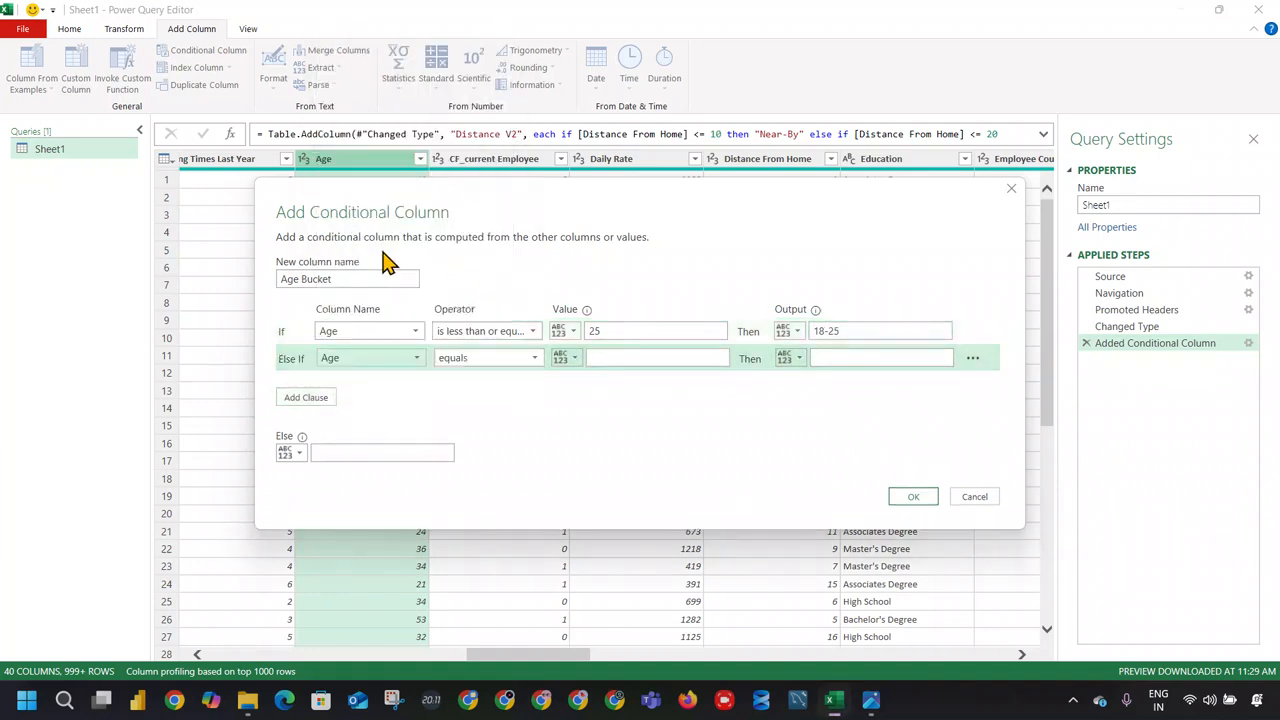
click(510, 362)
click(497, 445)
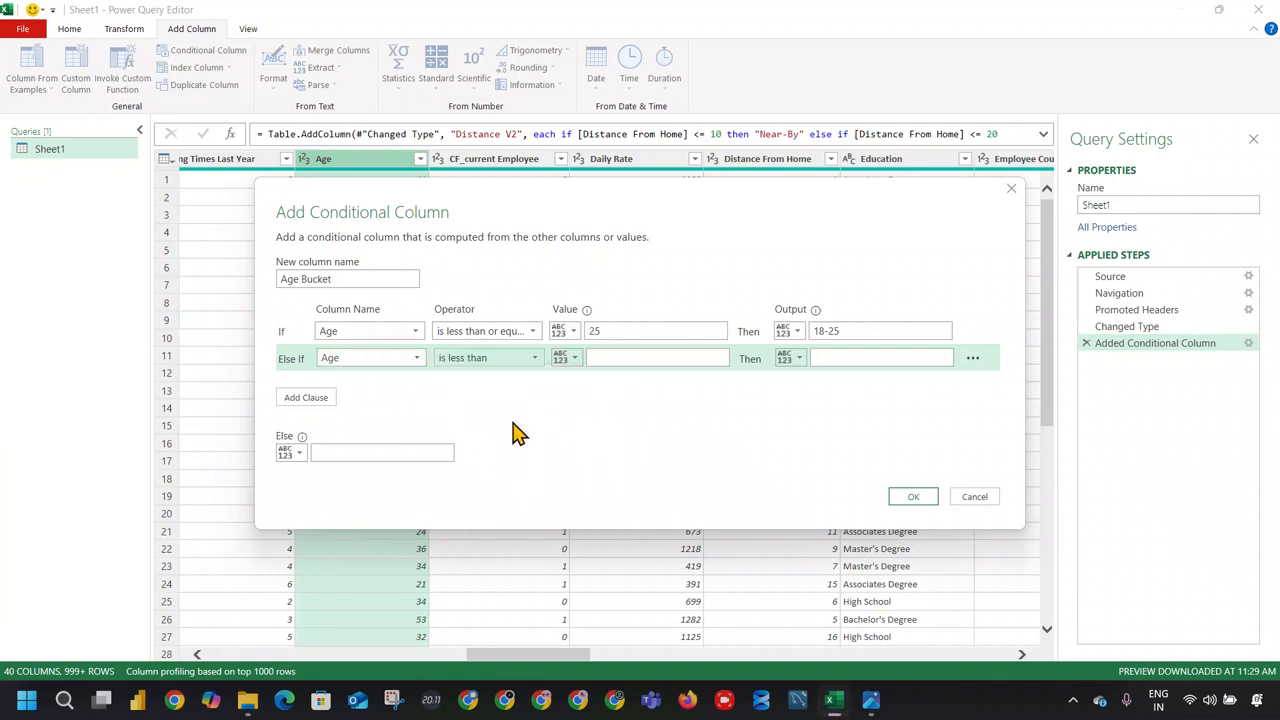
click(529, 359)
click(513, 459)
click(611, 357)
text(35)
click(816, 350)
Step: Add a clause returning 36-45 when Age is less than or equal to 45
click(318, 398)
click(360, 385)
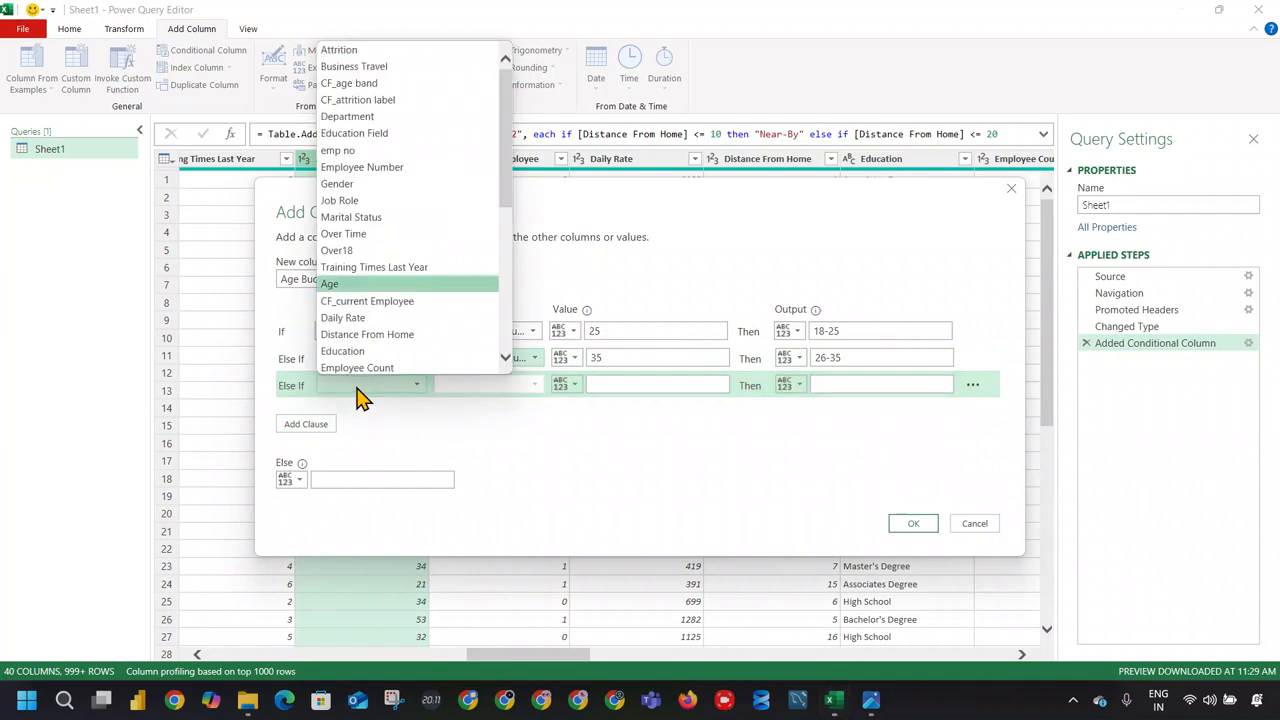
click(370, 284)
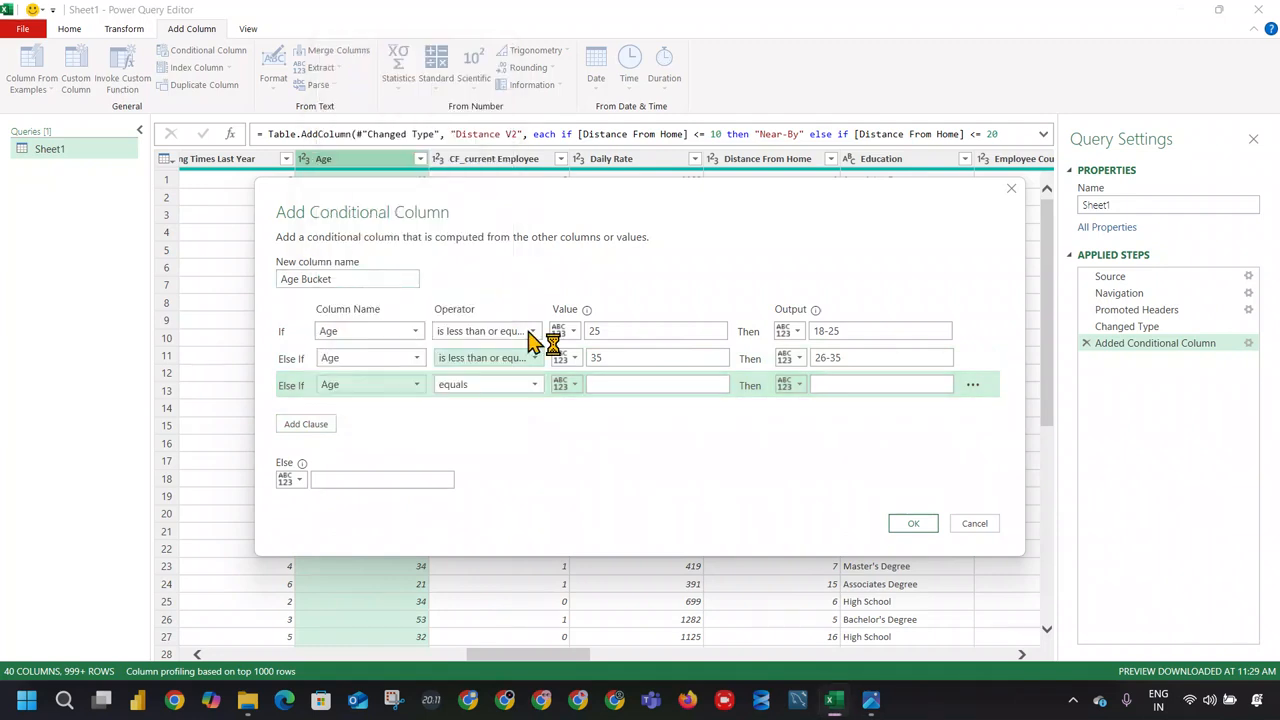
click(530, 388)
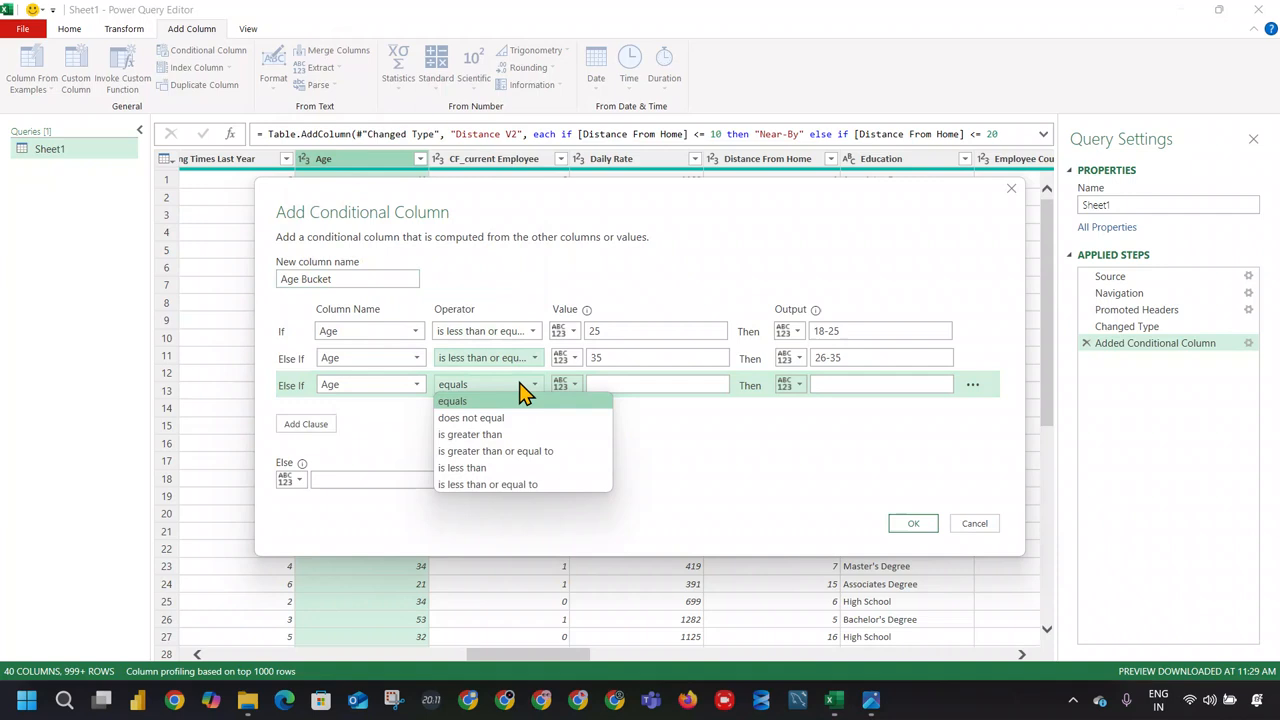
click(520, 484)
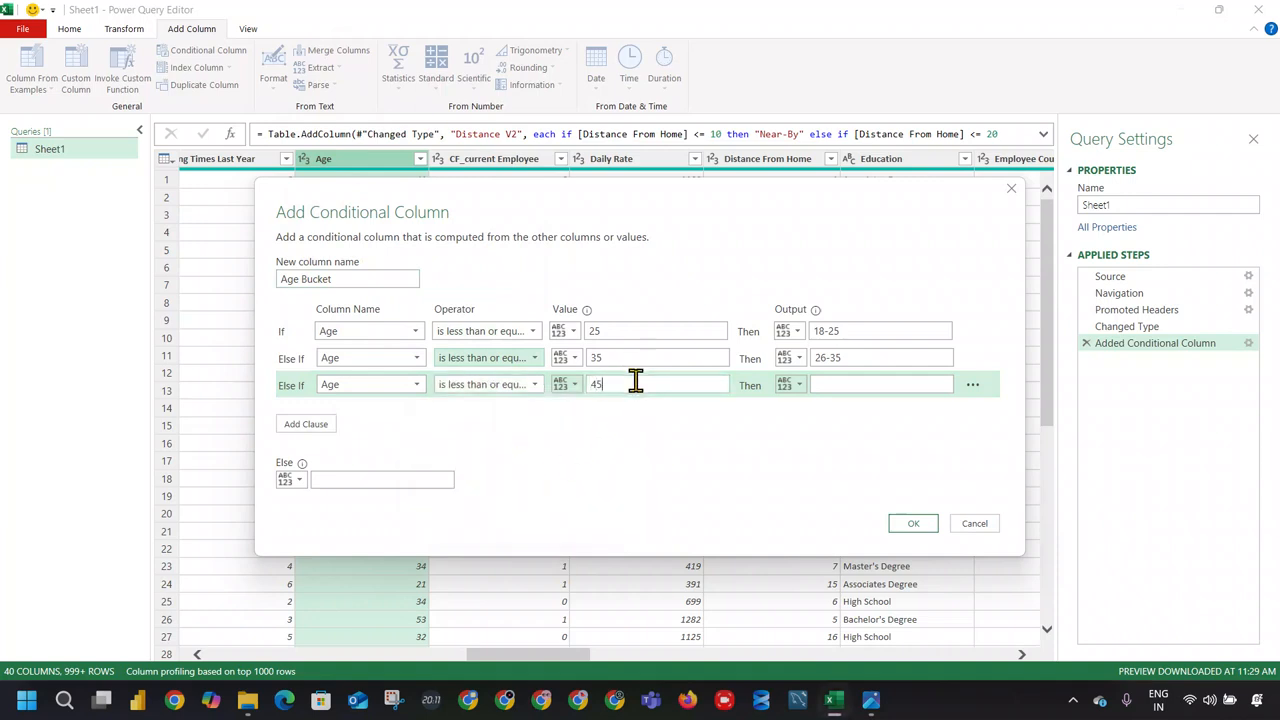
click(883, 380)
Step: Add a clause returning 46-55 when Age is greater than or equal to 55, set the fallback to 56 Plus, and create the Age Bucket column
click(320, 426)
click(343, 414)
key(a)
key(a)
click(354, 312)
click(523, 408)
click(525, 490)
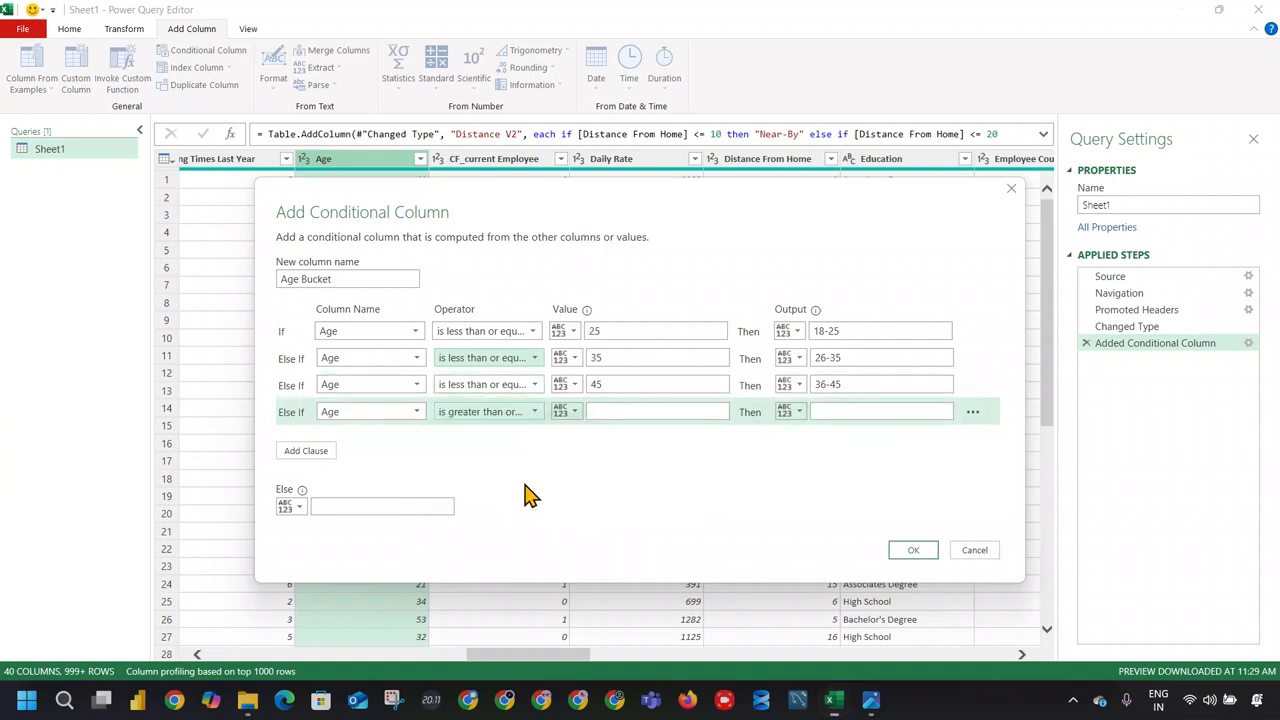
click(620, 412)
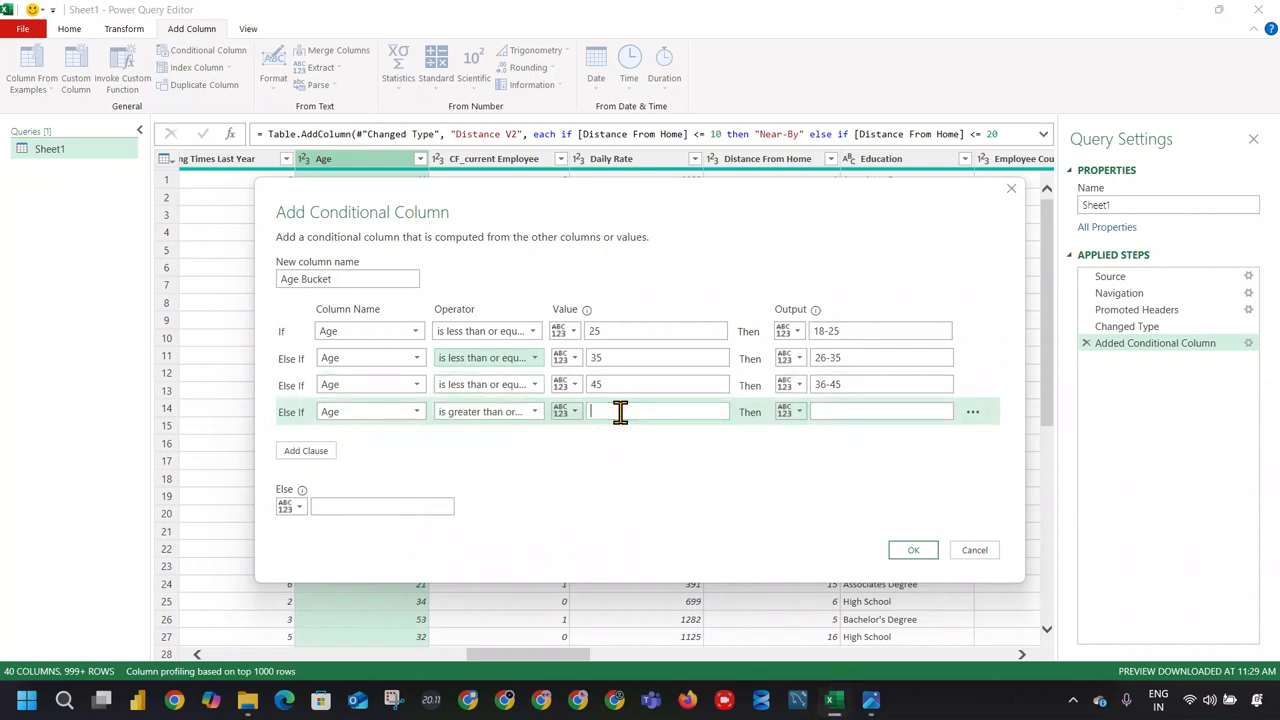
click(814, 409)
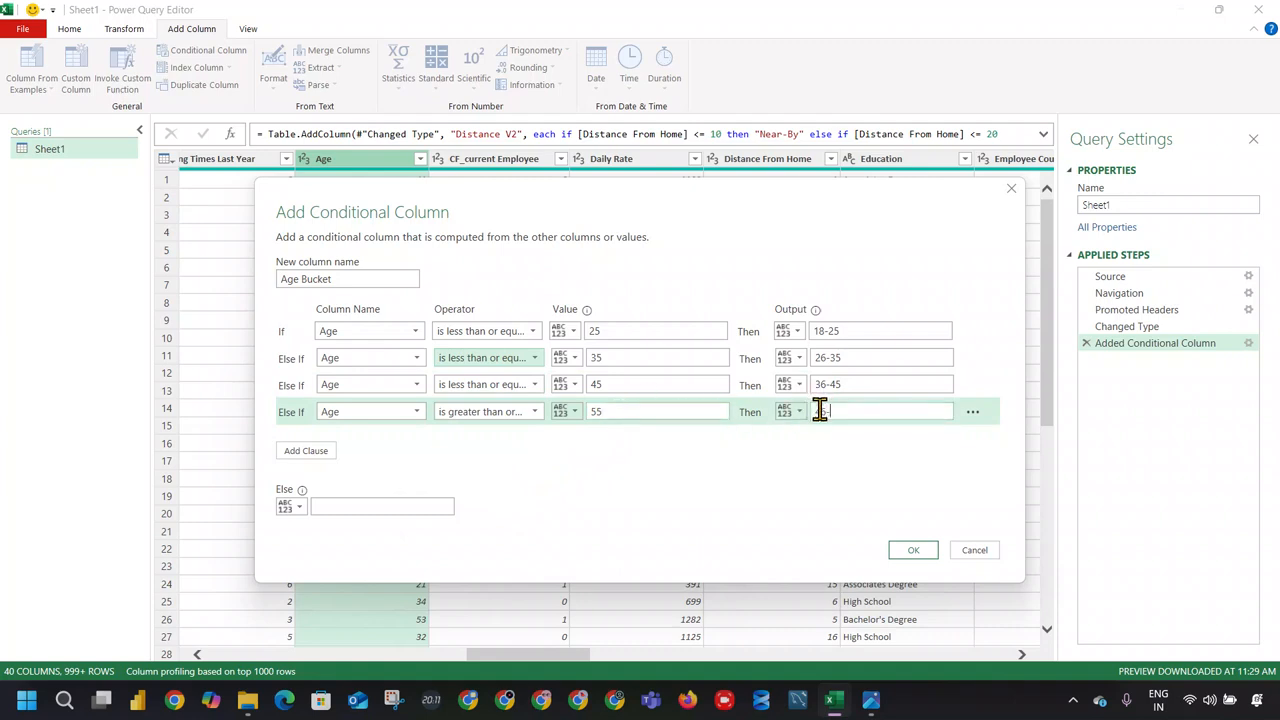
click(386, 508)
click(910, 550)
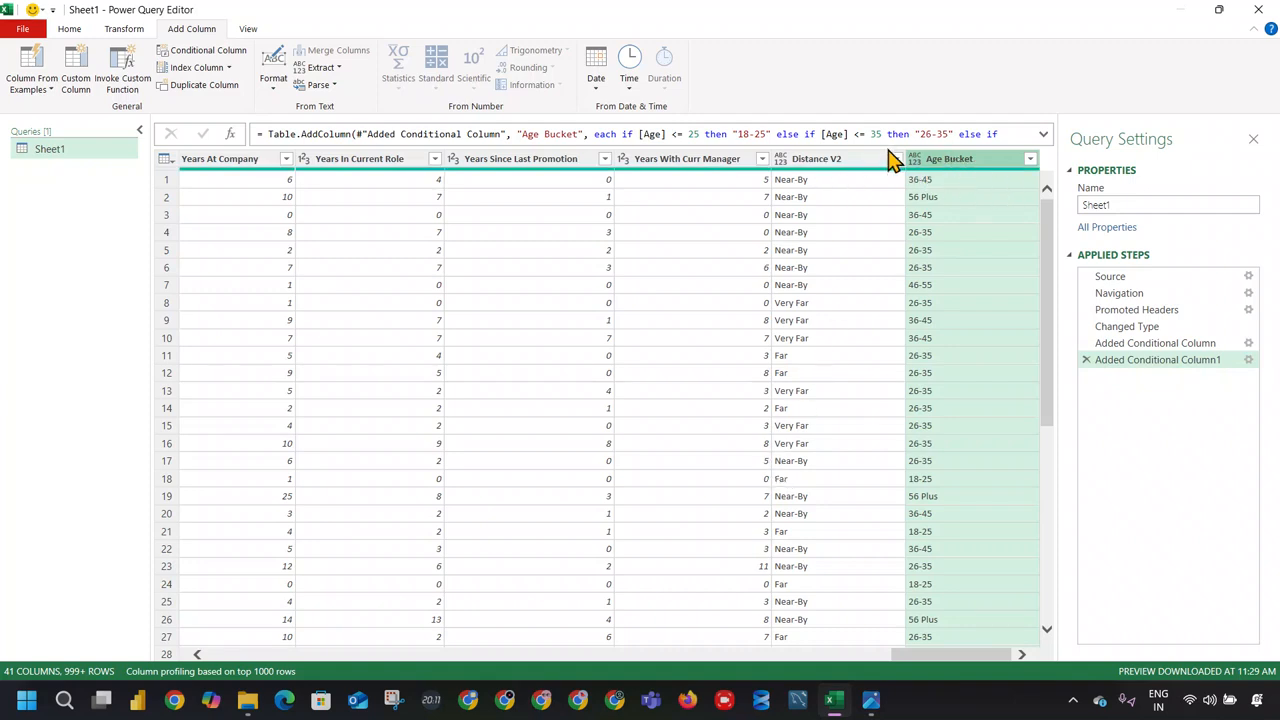
Step: Review the new Distance V2 and Age Bucket columns
click(857, 166)
click(949, 165)
drag(934, 665, 859, 663)
click(603, 168)
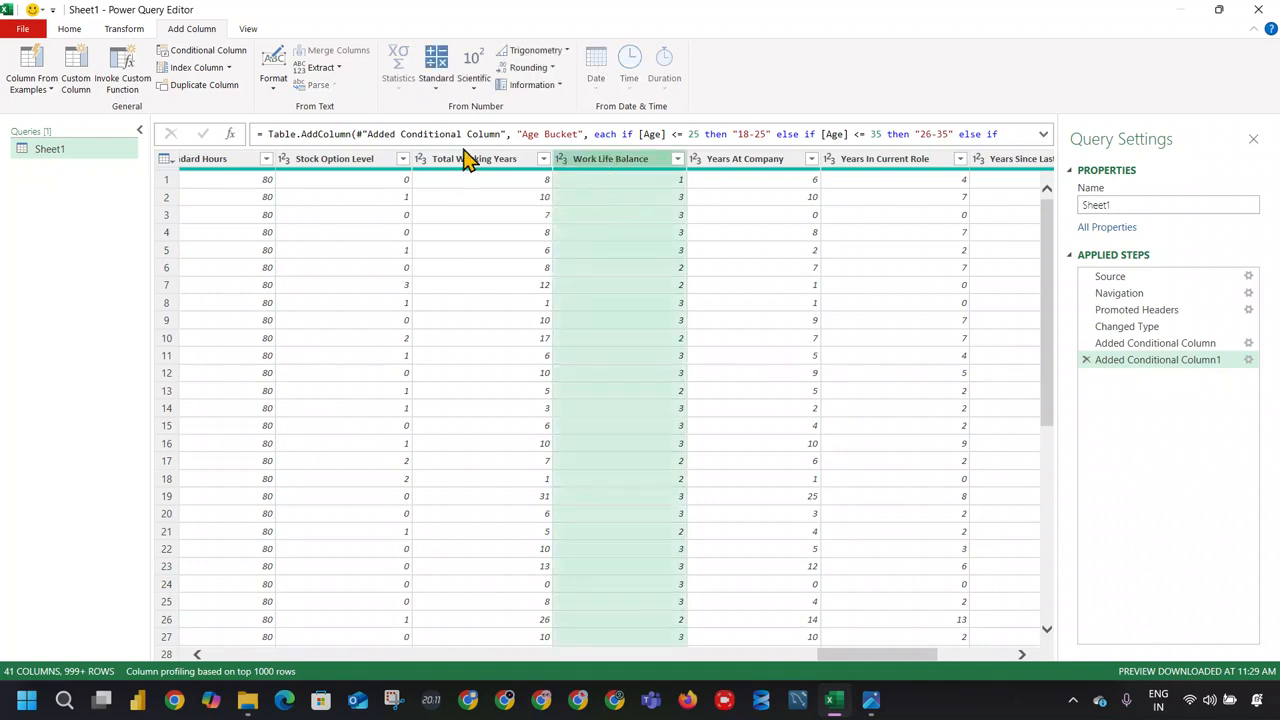
click(205, 50)
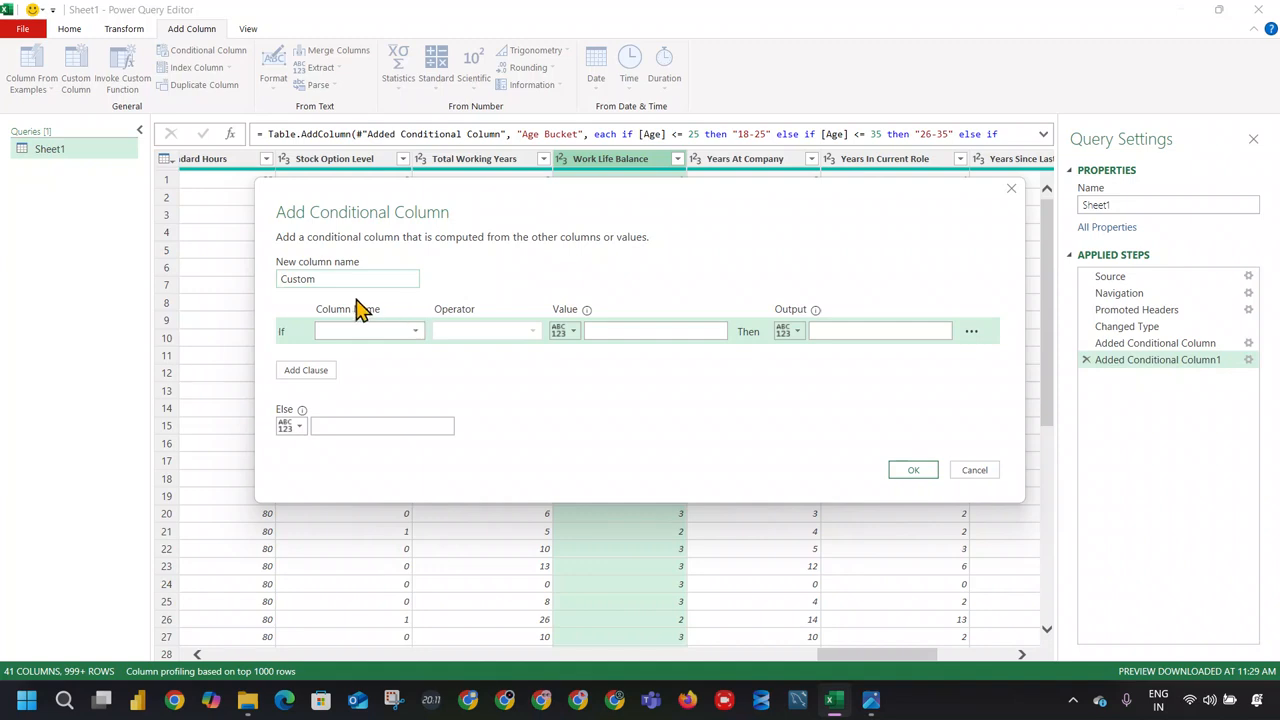
click(1010, 190)
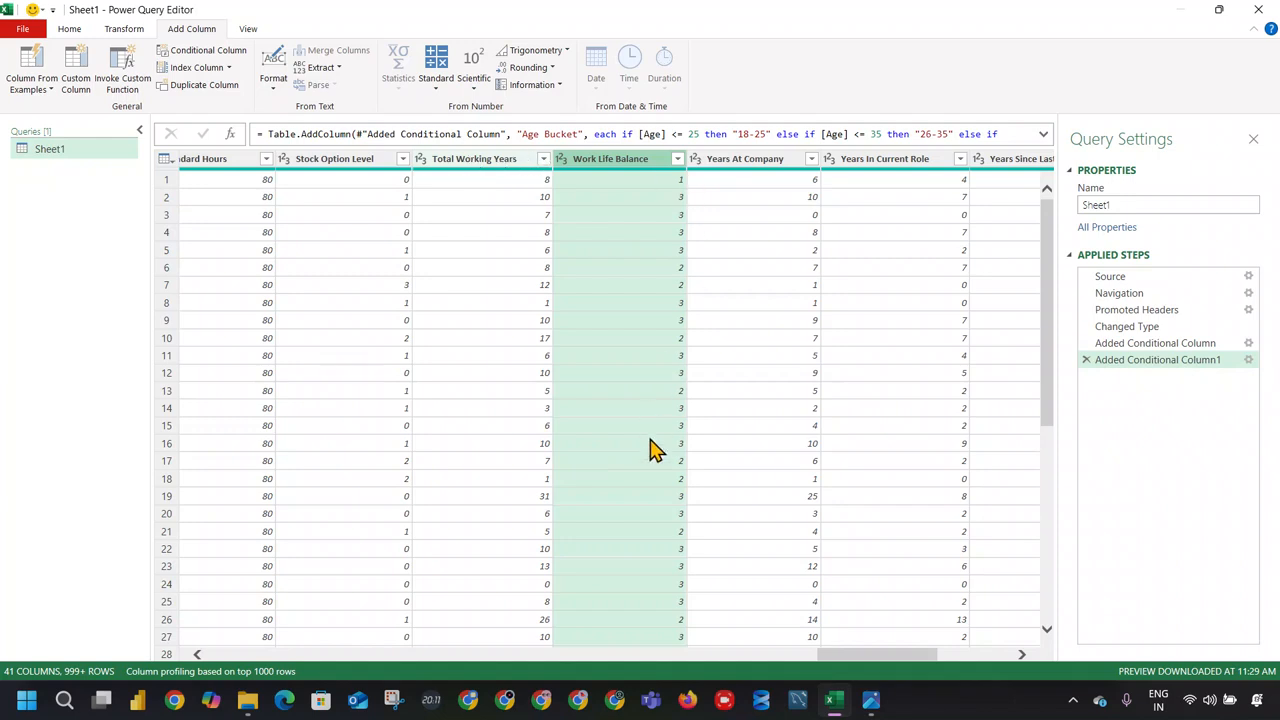
Step: Start a new conditional column named Working Year Group, with the Total Working Years column selected
click(772, 162)
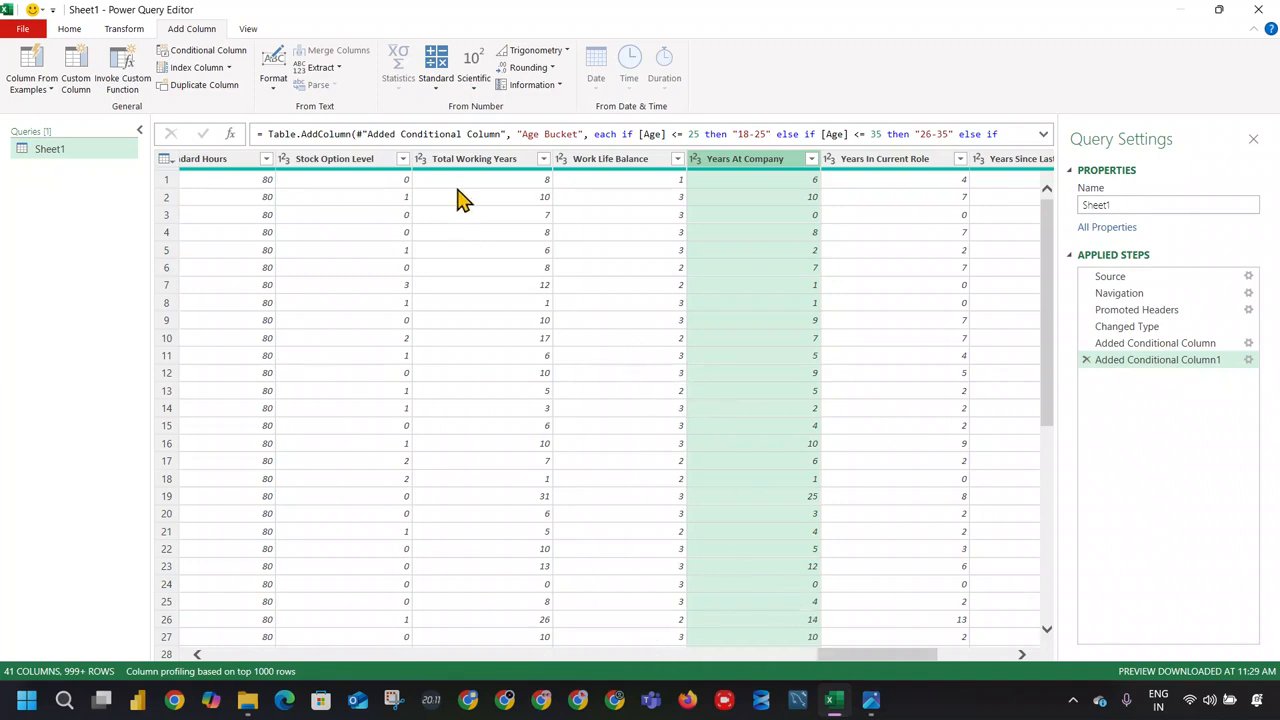
click(474, 162)
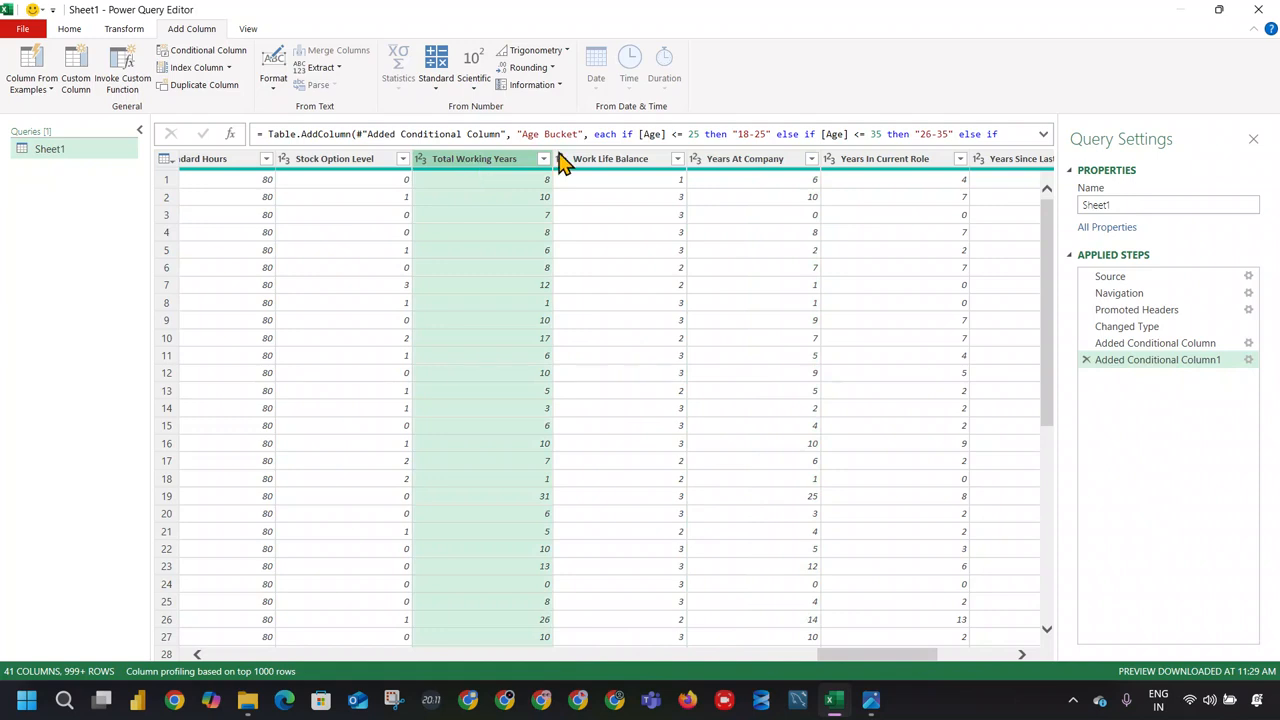
click(200, 55)
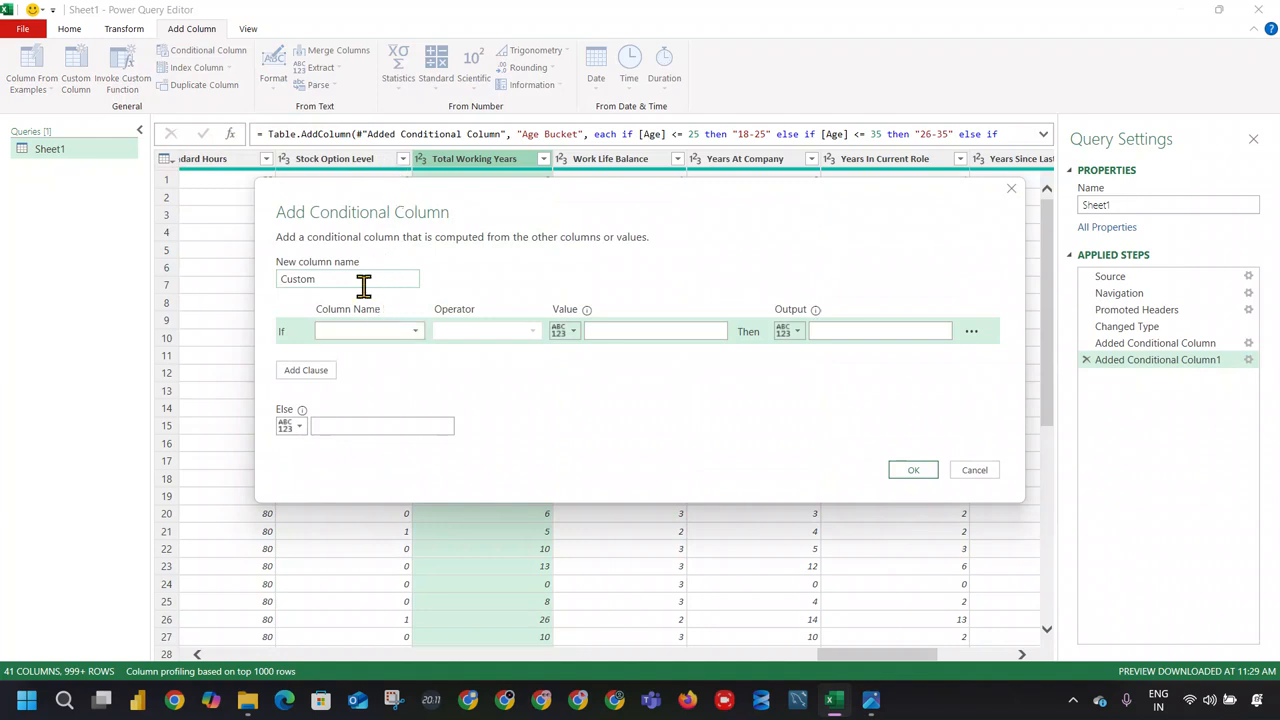
click(359, 280)
double_click(359, 280)
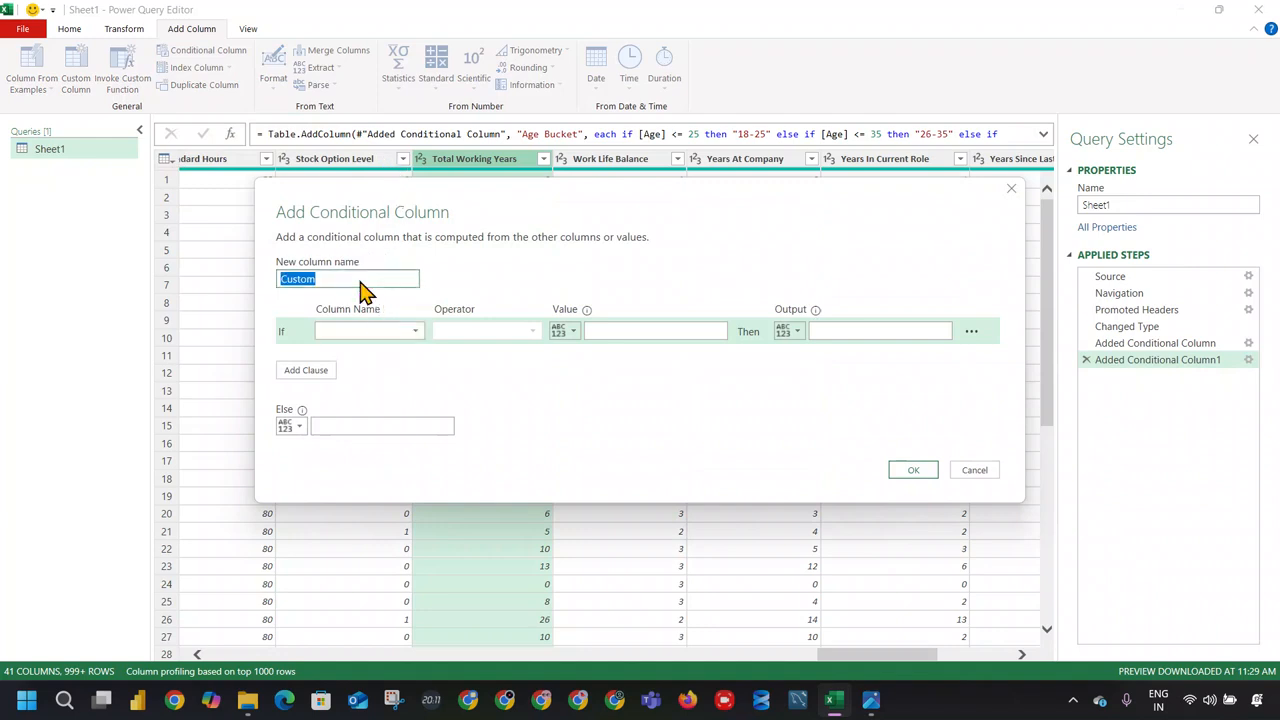
text(Working y)
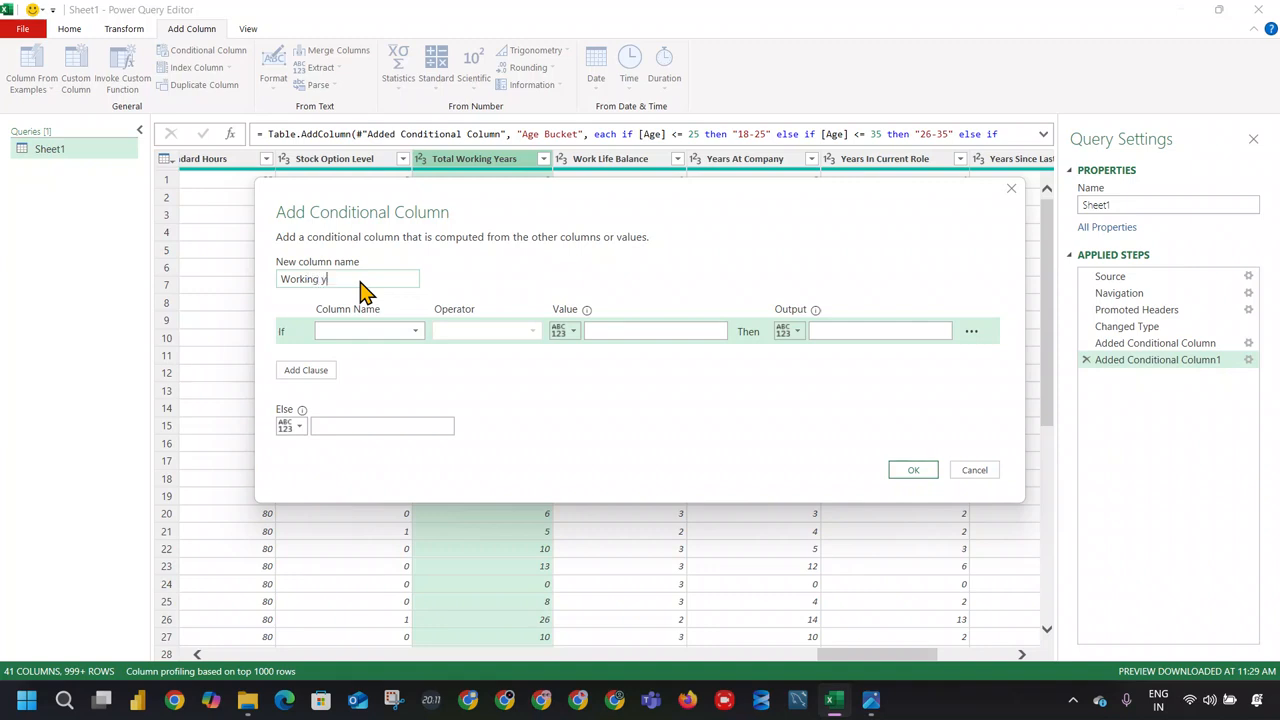
text(ear Group)
click(328, 278)
key(BackSpace)
Step: Set the first clause to return 0-10 when Total Working Years is less than or equal to 10
click(402, 331)
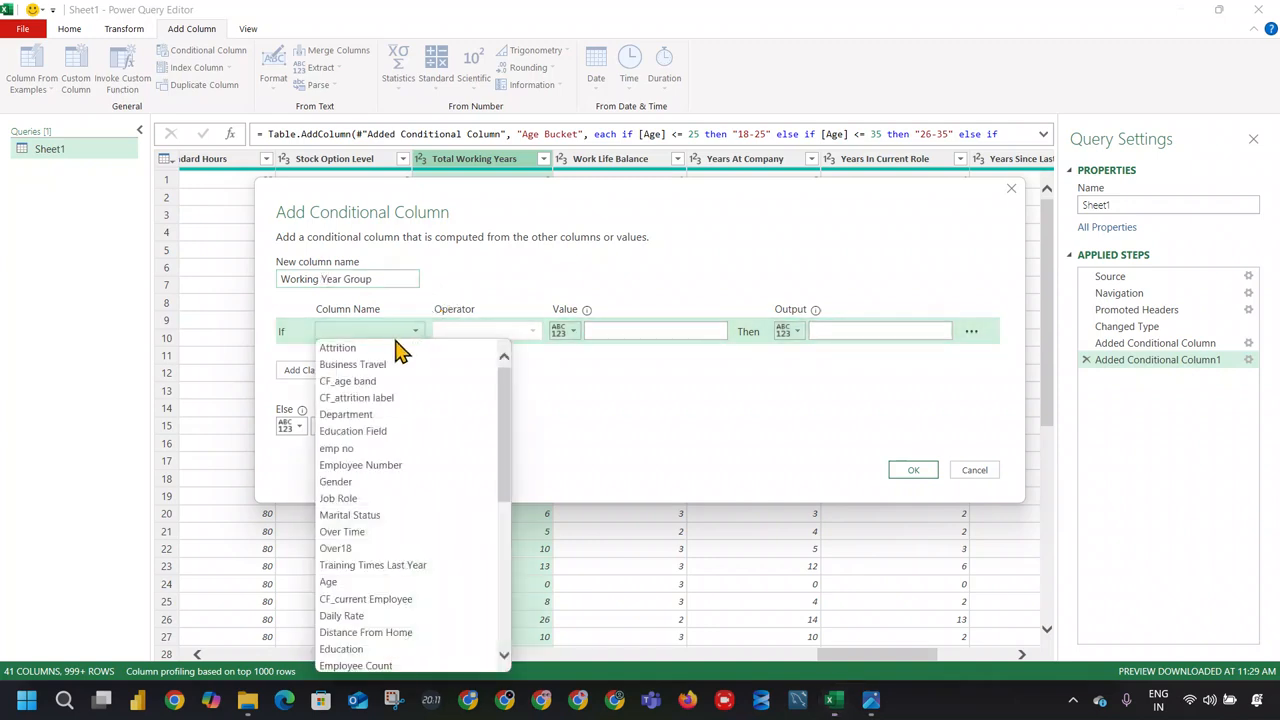
scroll(420, 632, down, 1)
scroll(420, 632, down, 6)
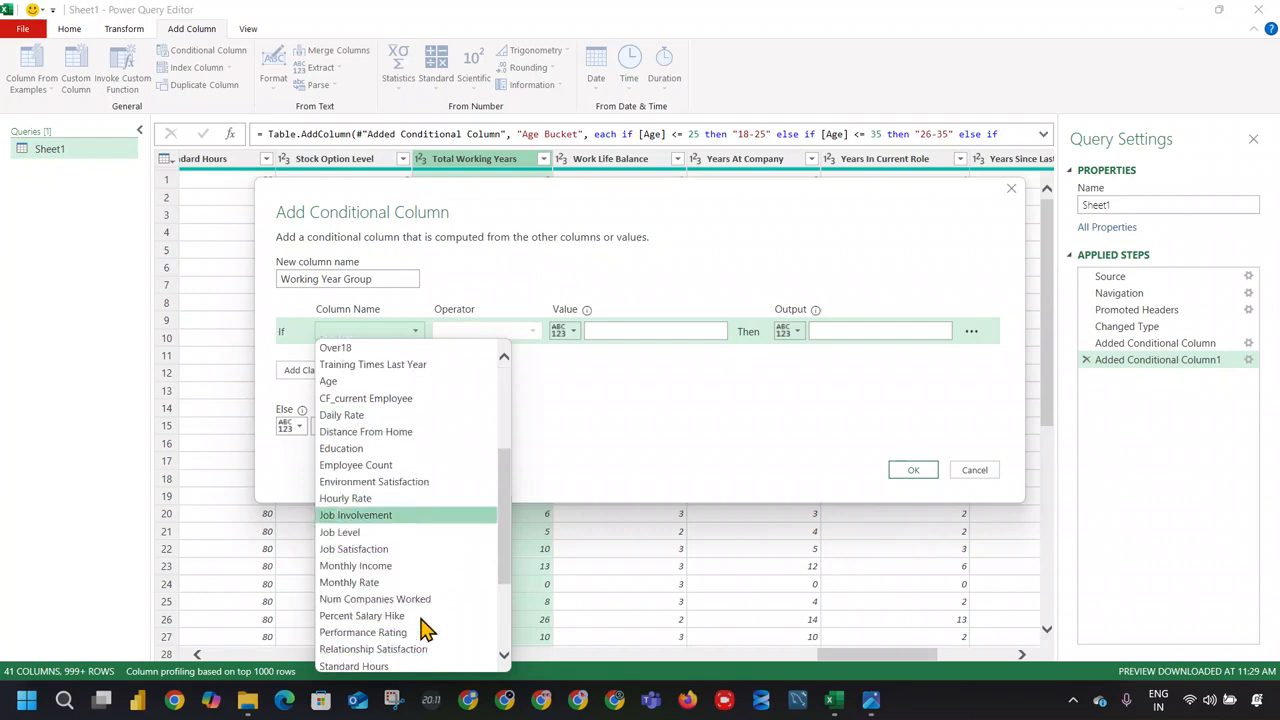
scroll(422, 625, up, 7)
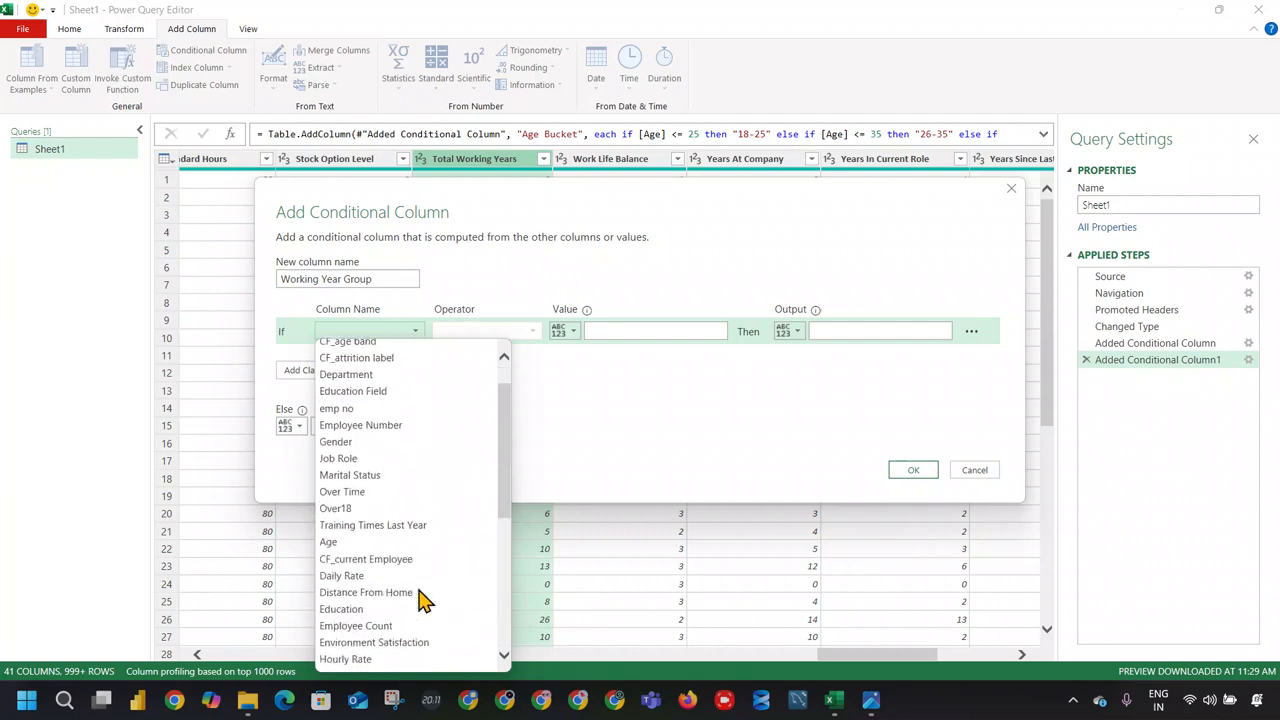
scroll(422, 547, down, 5)
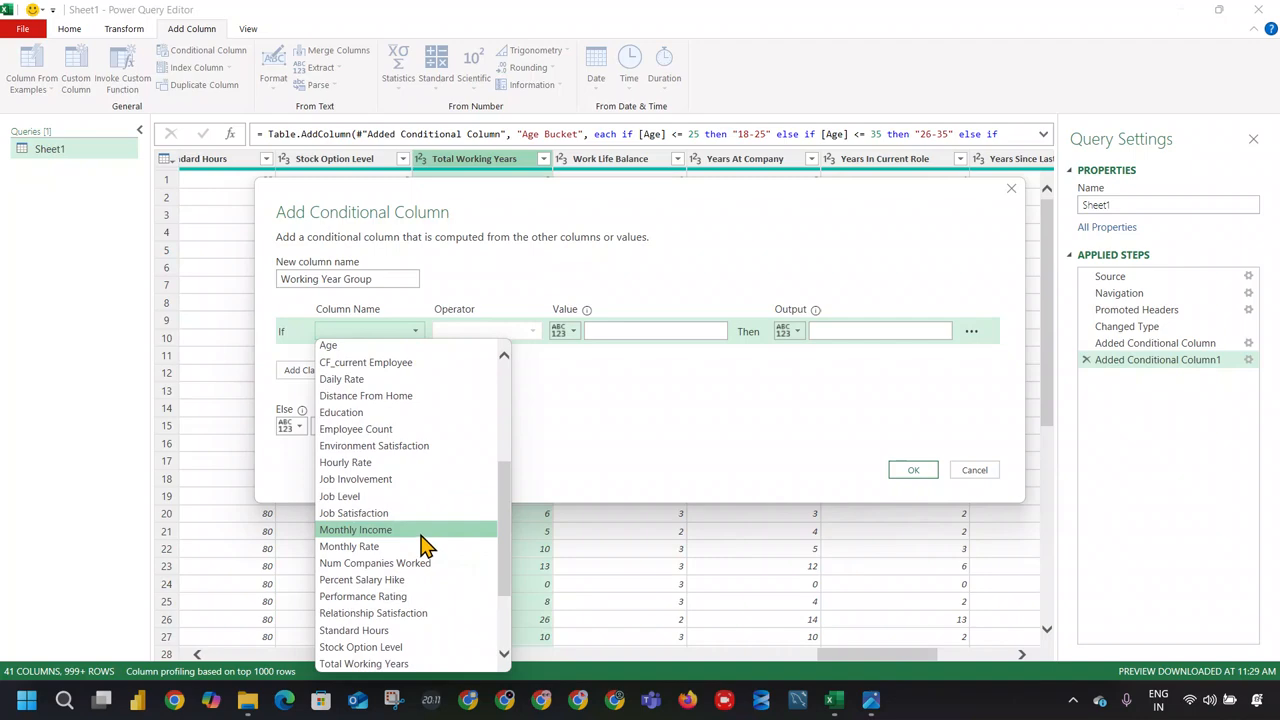
scroll(445, 470, down, 1)
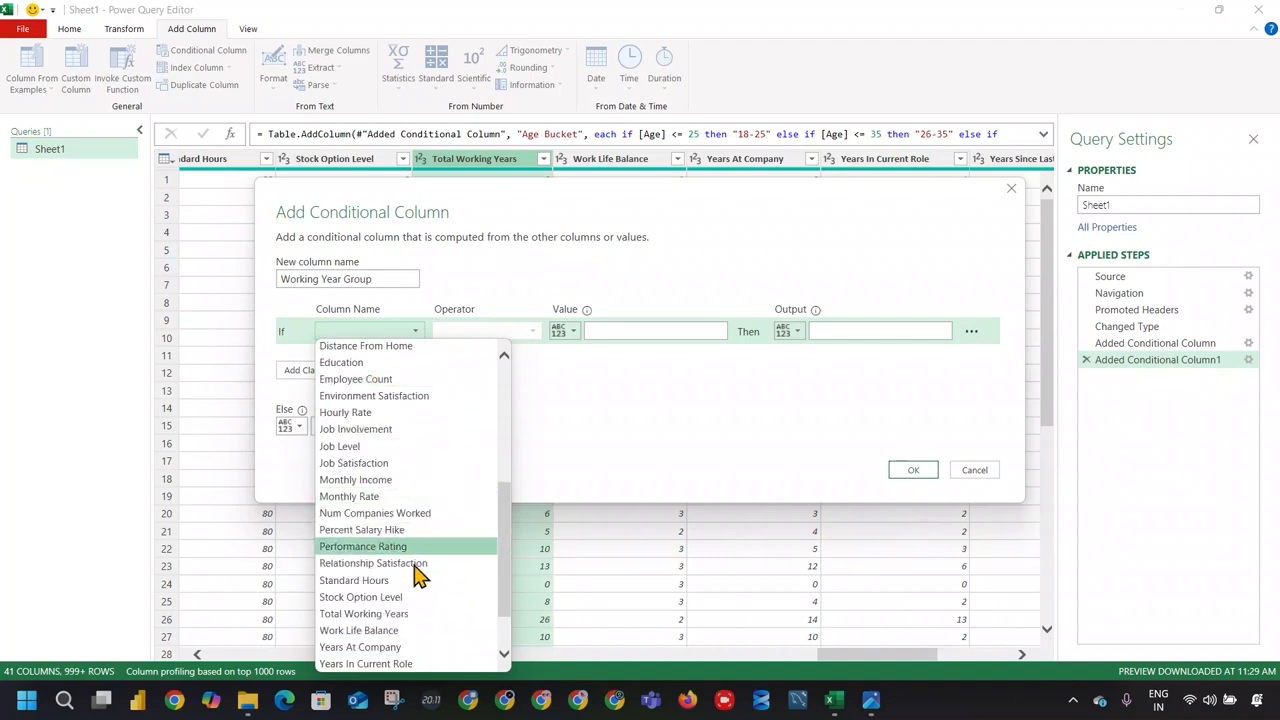
click(412, 608)
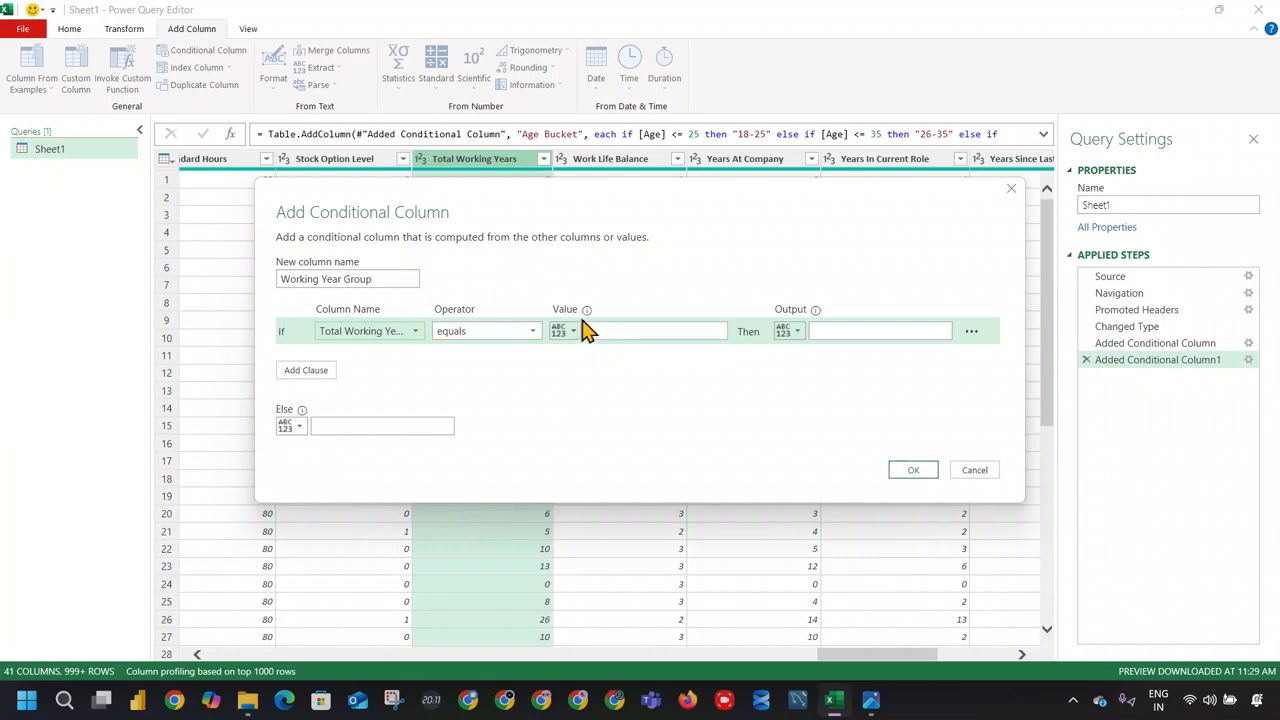
click(531, 331)
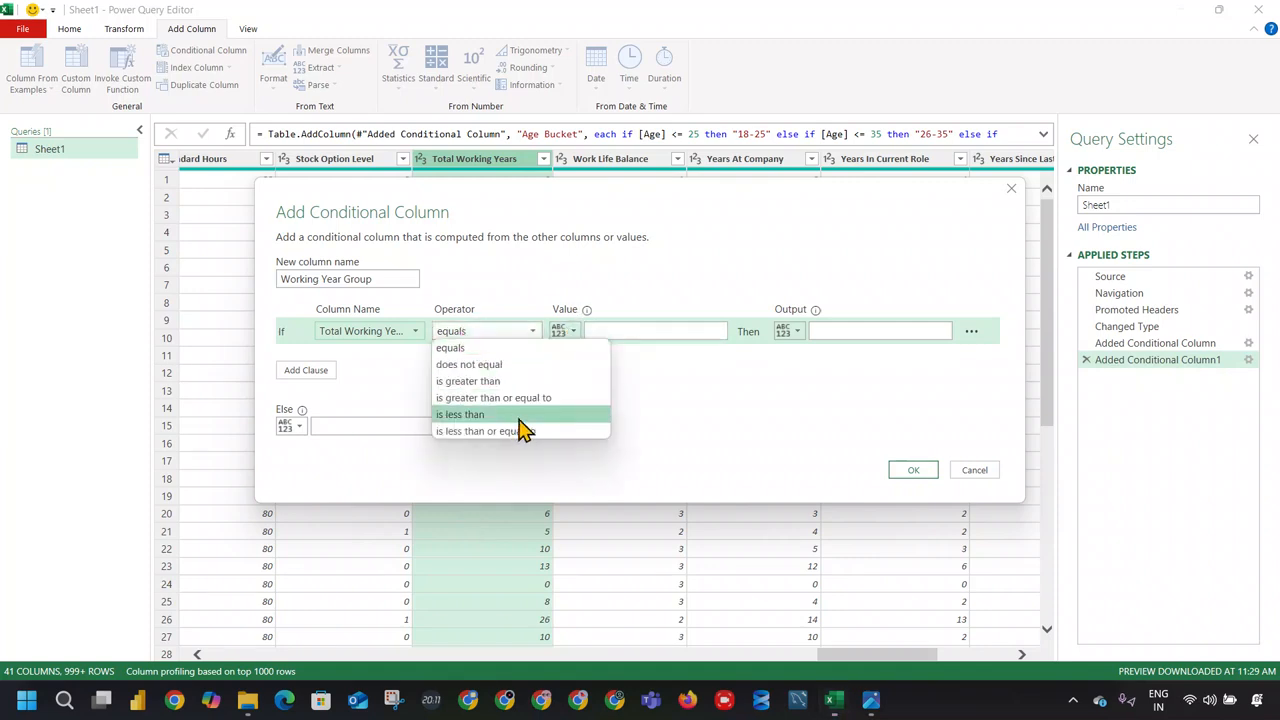
click(555, 397)
click(533, 334)
click(531, 436)
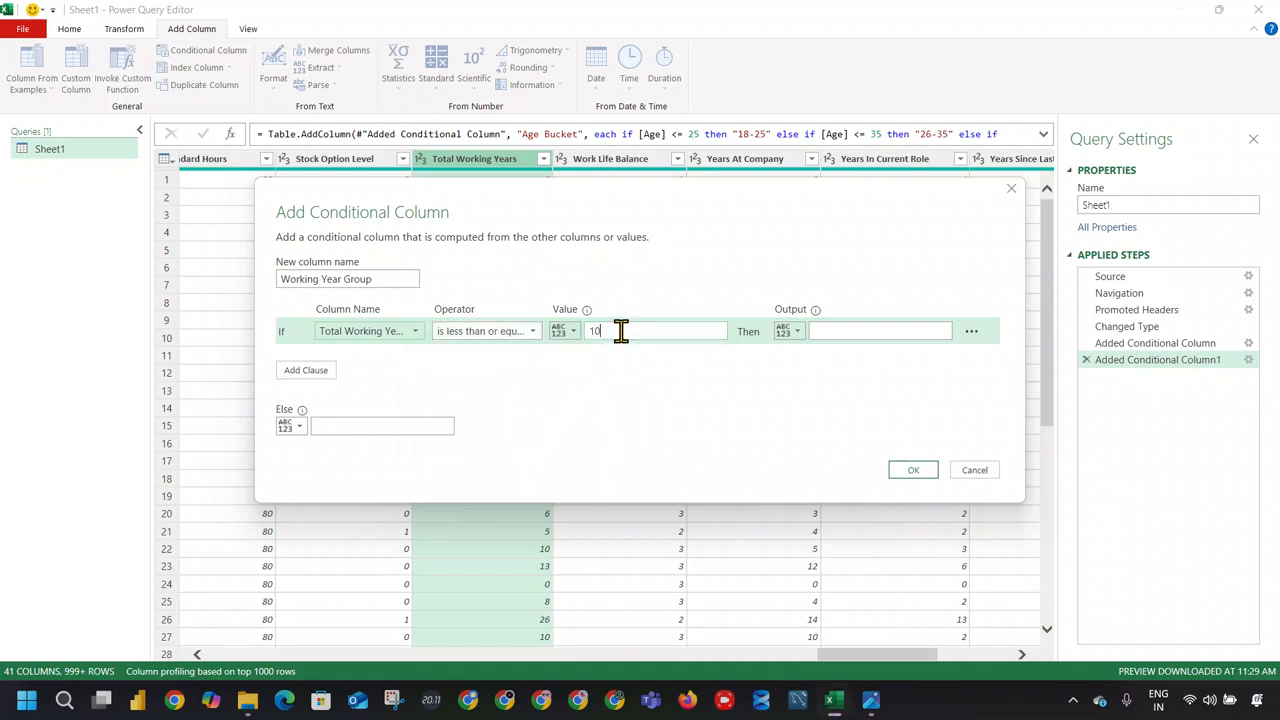
click(877, 327)
Step: Add a clause returning 11-20 when Work Life Balance is less than or equal to 20
click(306, 370)
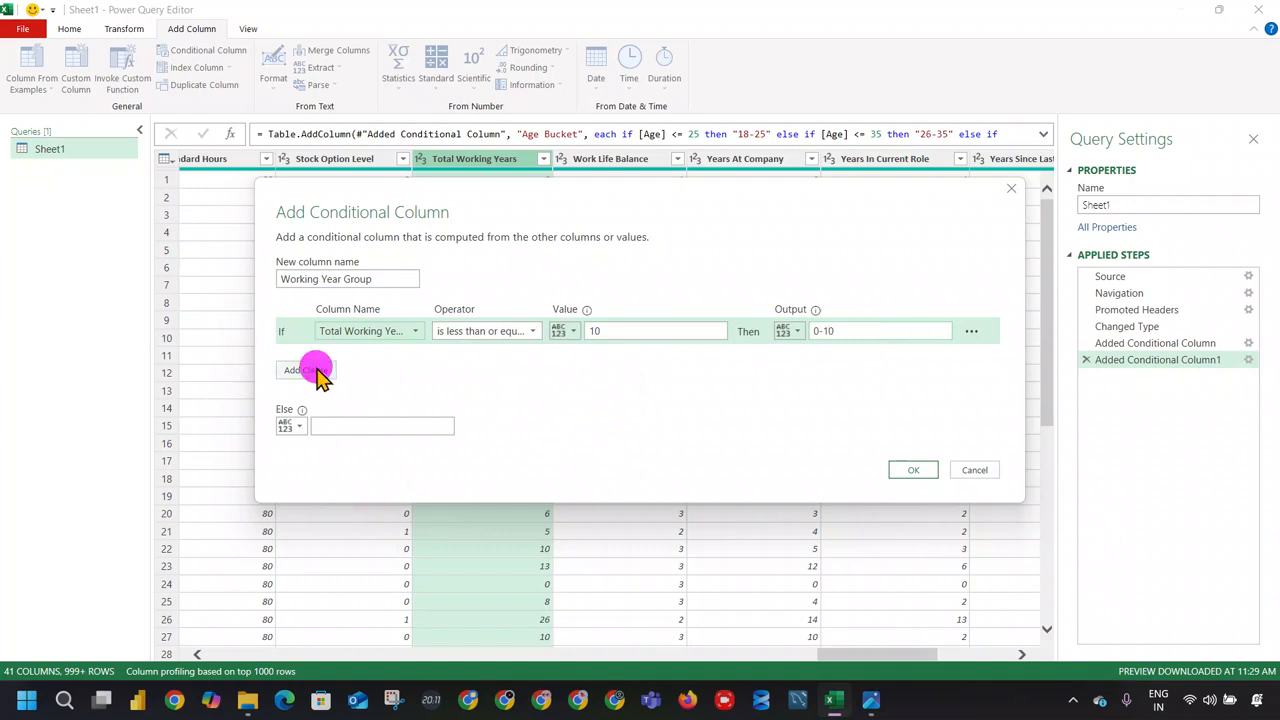
click(380, 360)
text(to)
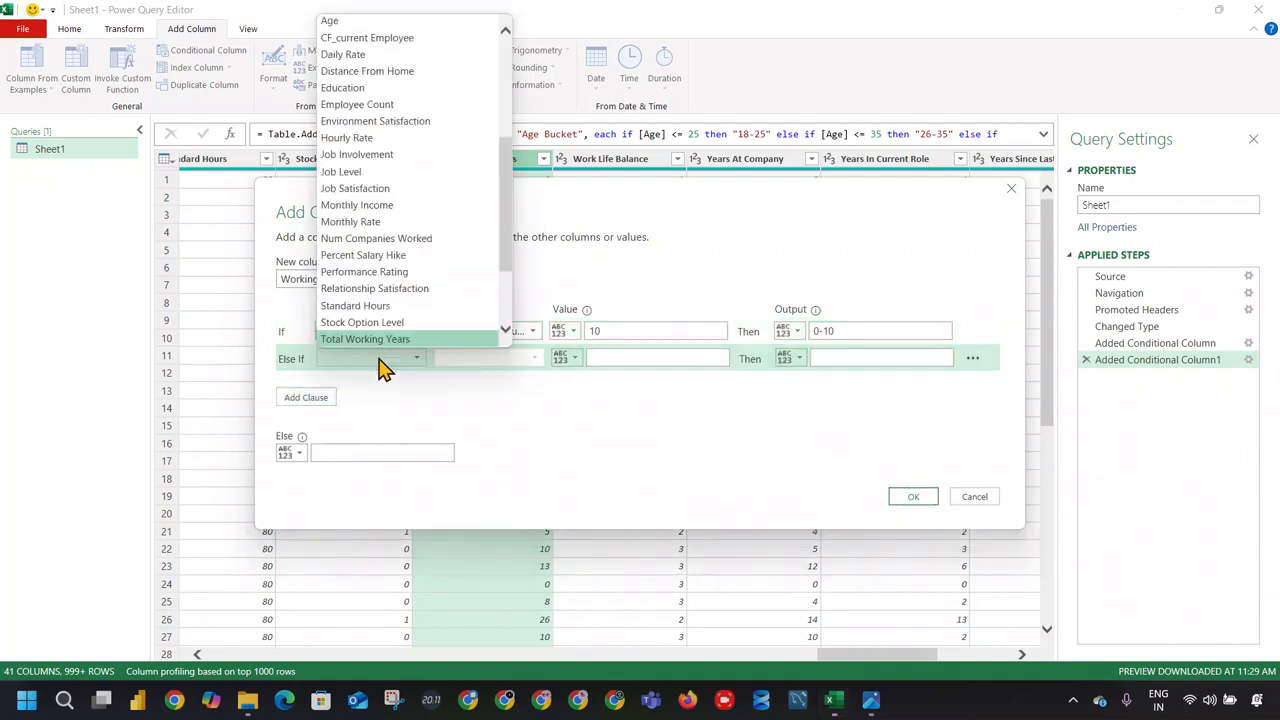
key(Down)
key(Return)
click(482, 360)
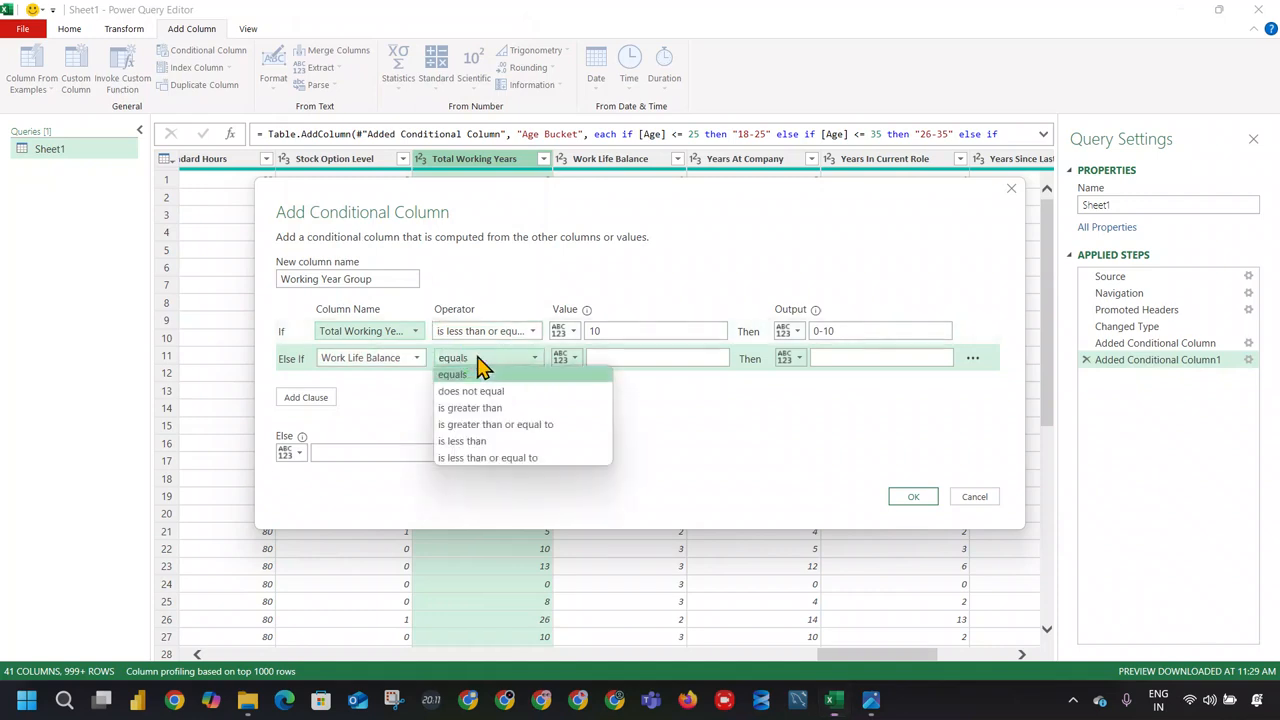
click(506, 457)
click(614, 357)
text(20)
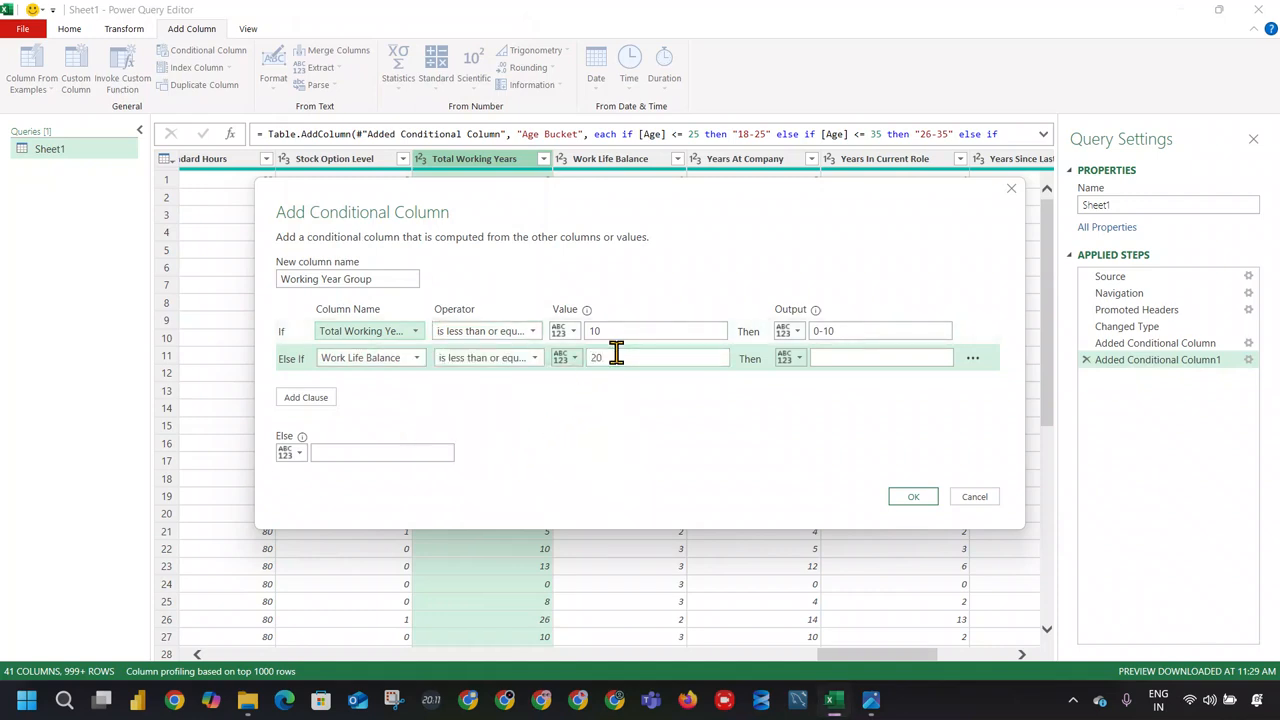
click(845, 360)
text(21-30)
drag(846, 360, 790, 370)
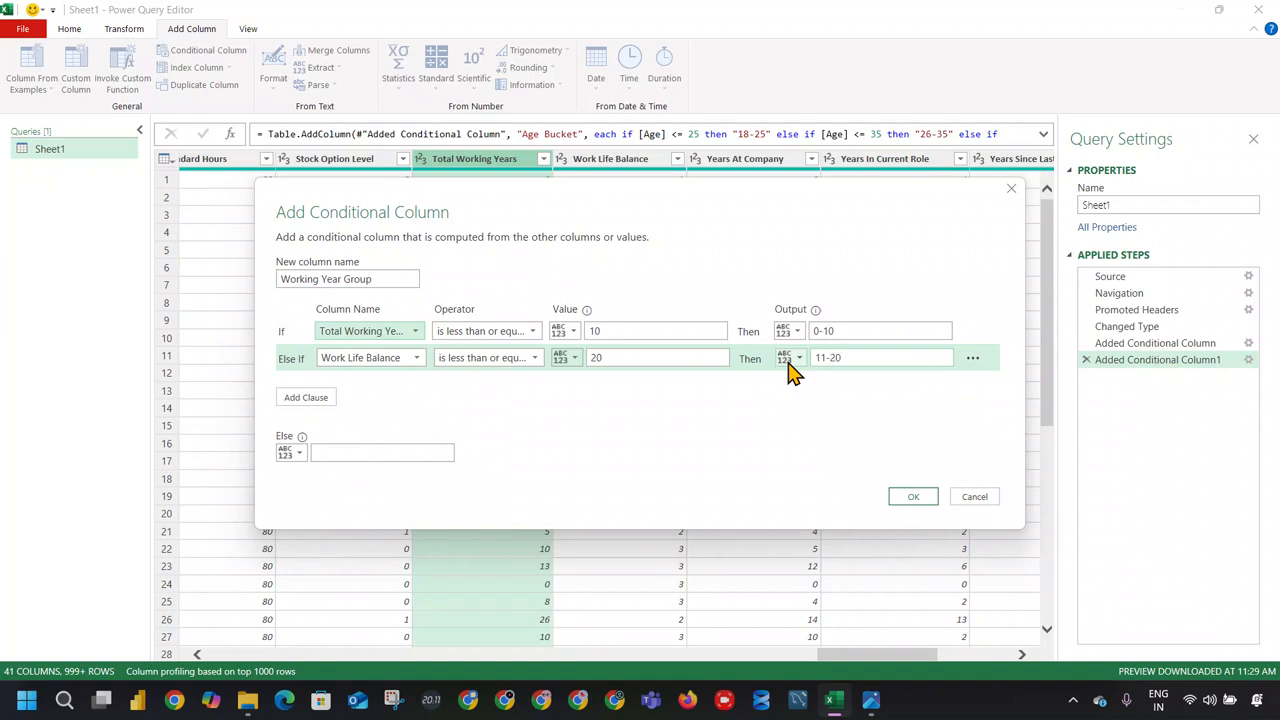
Step: Add a clause returning 21-30 when Work Life Balance is less than or equal to 30, set the fallback to 31 Plus, and create the column
click(316, 400)
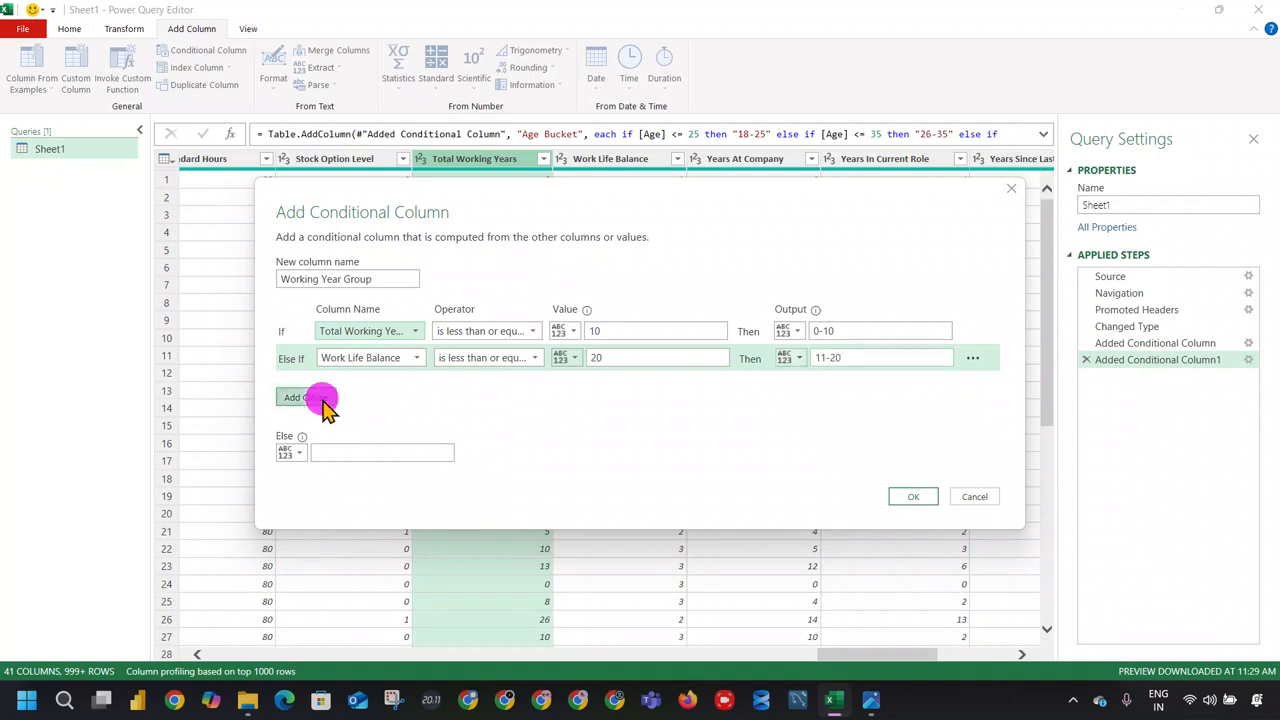
click(350, 390)
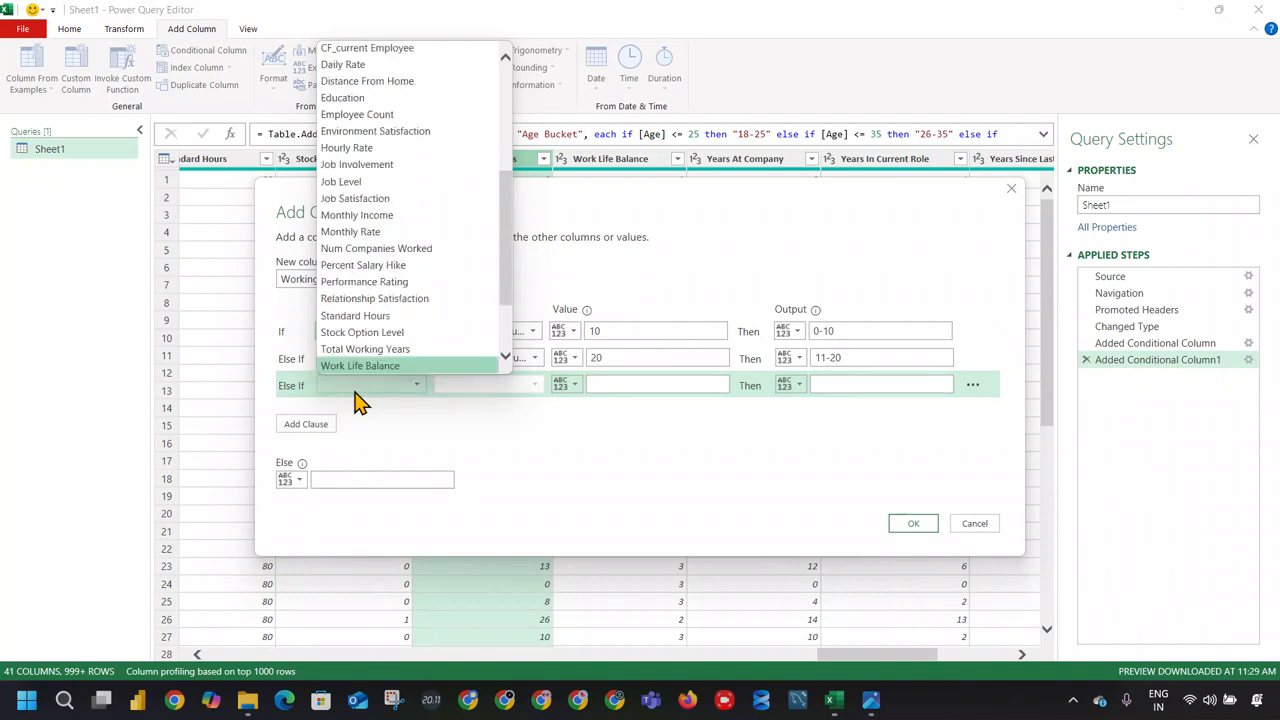
click(371, 366)
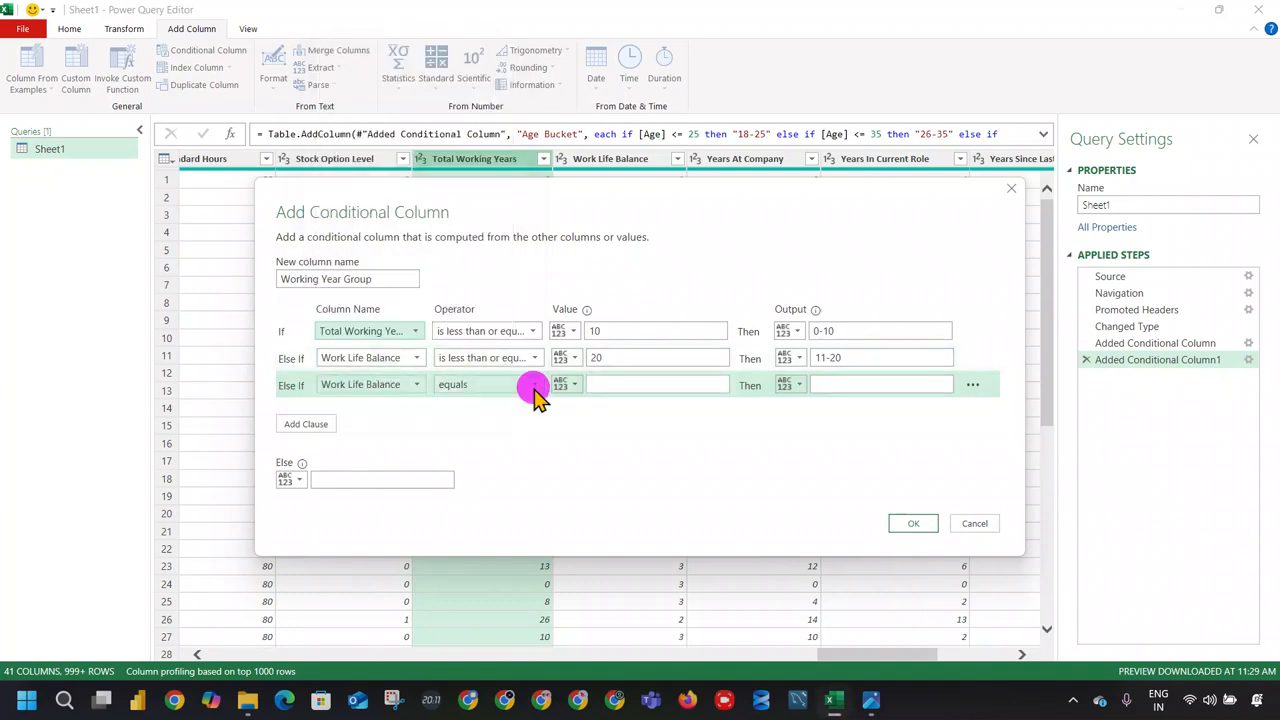
click(534, 388)
click(543, 484)
click(612, 383)
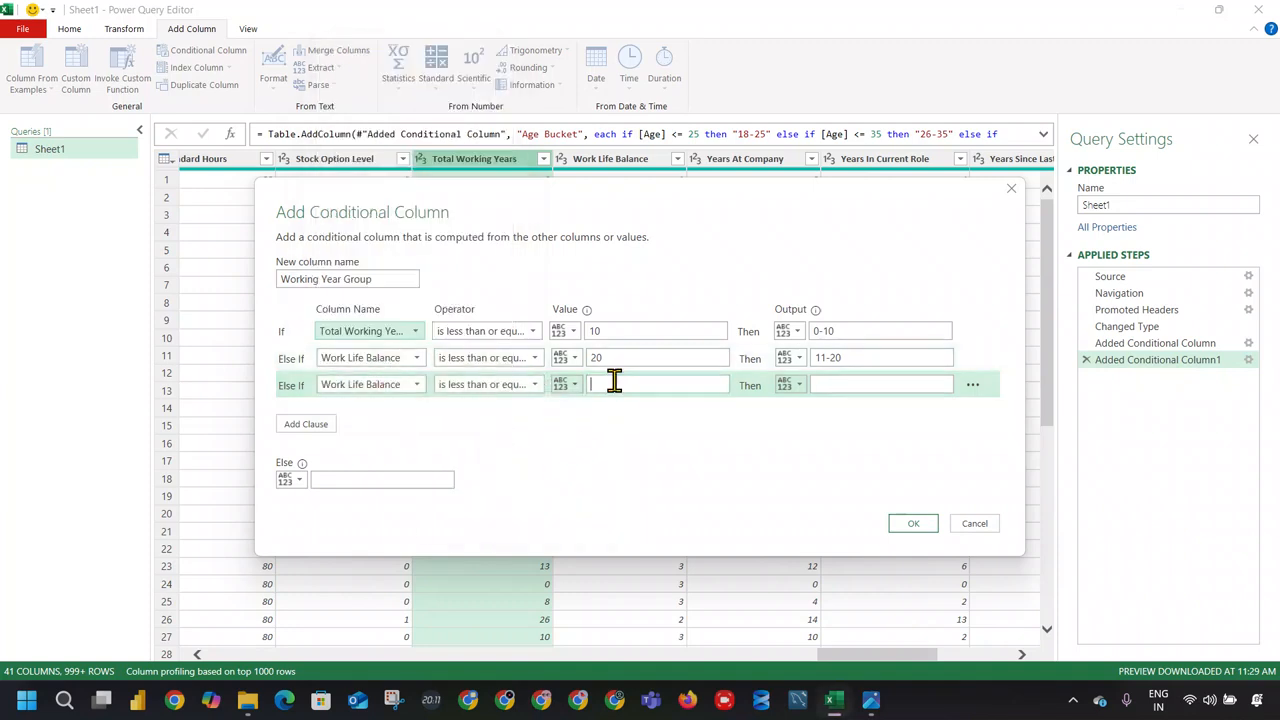
click(833, 388)
click(436, 478)
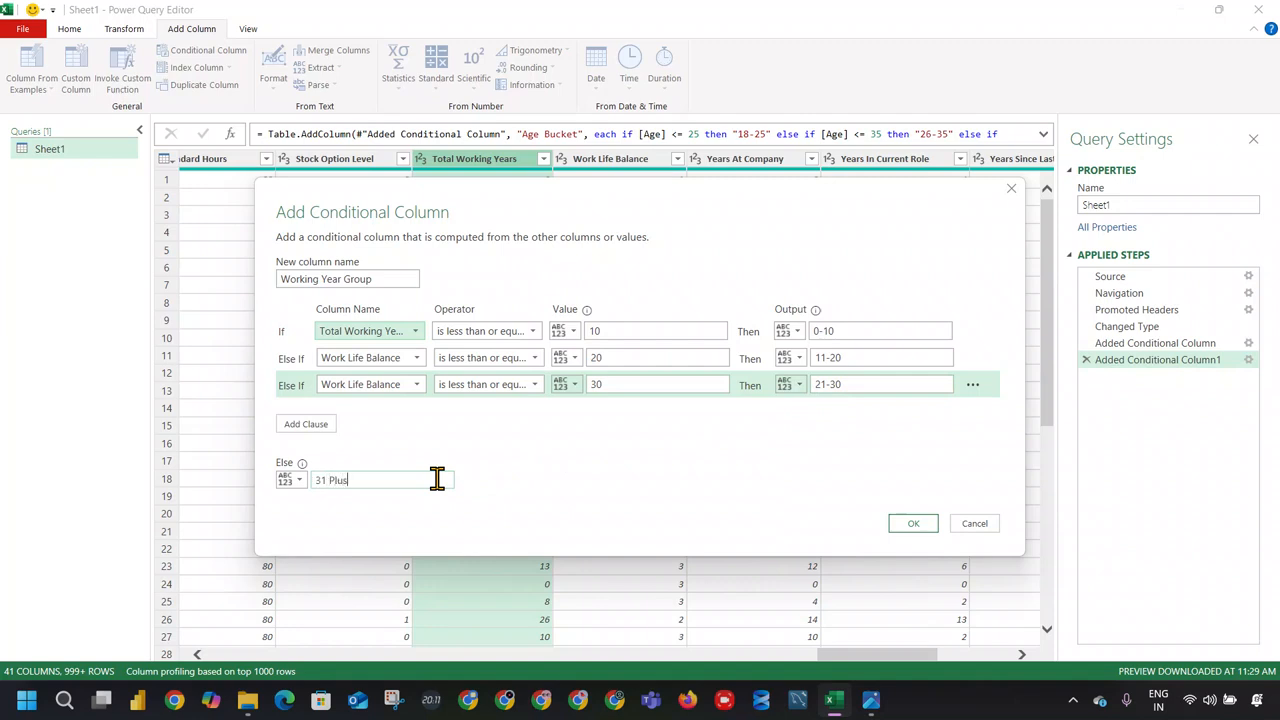
click(913, 523)
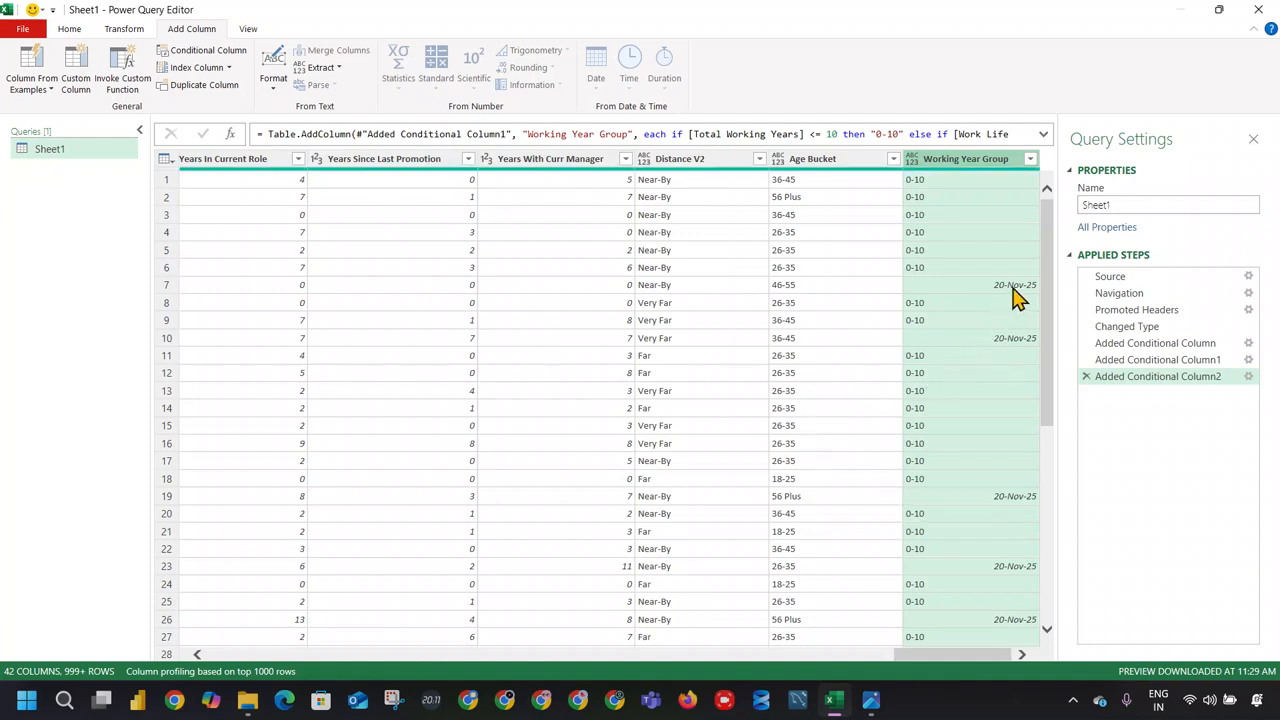
Step: Edit the Working Year Group column so its second clause outputs 11-20 instead of a date
double_click(1130, 377)
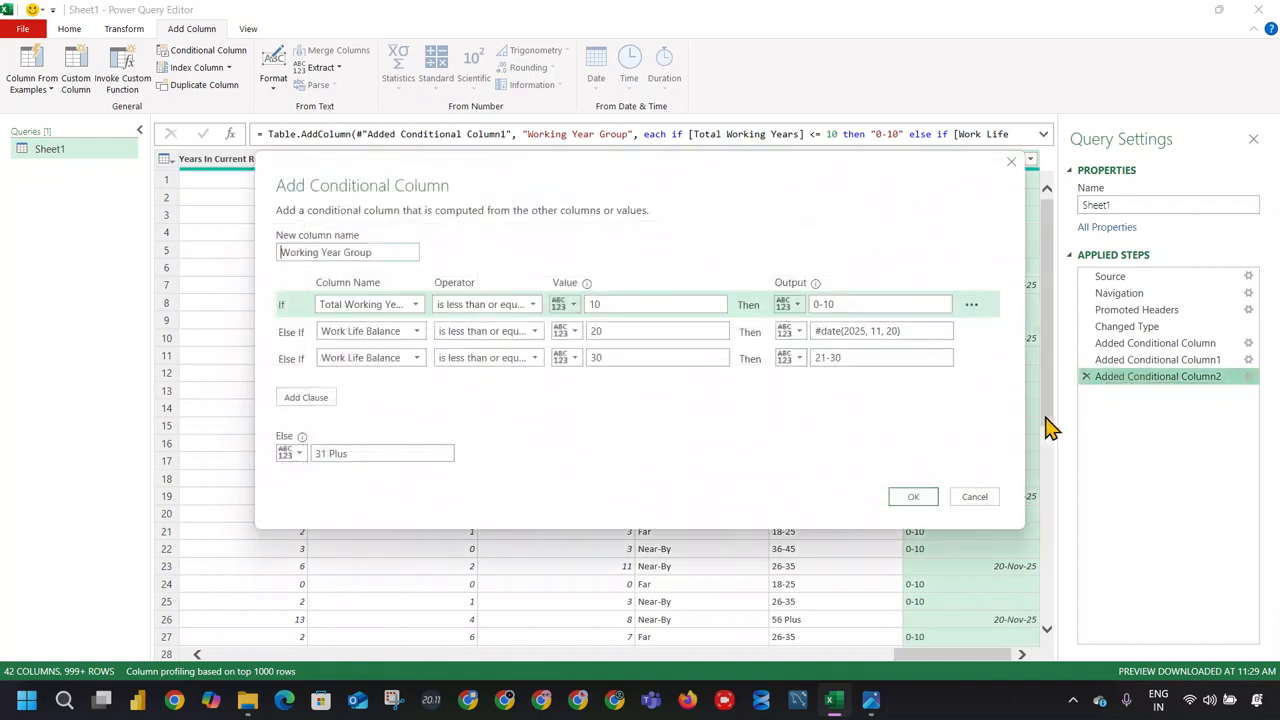
drag(923, 330, 810, 342)
text(20)
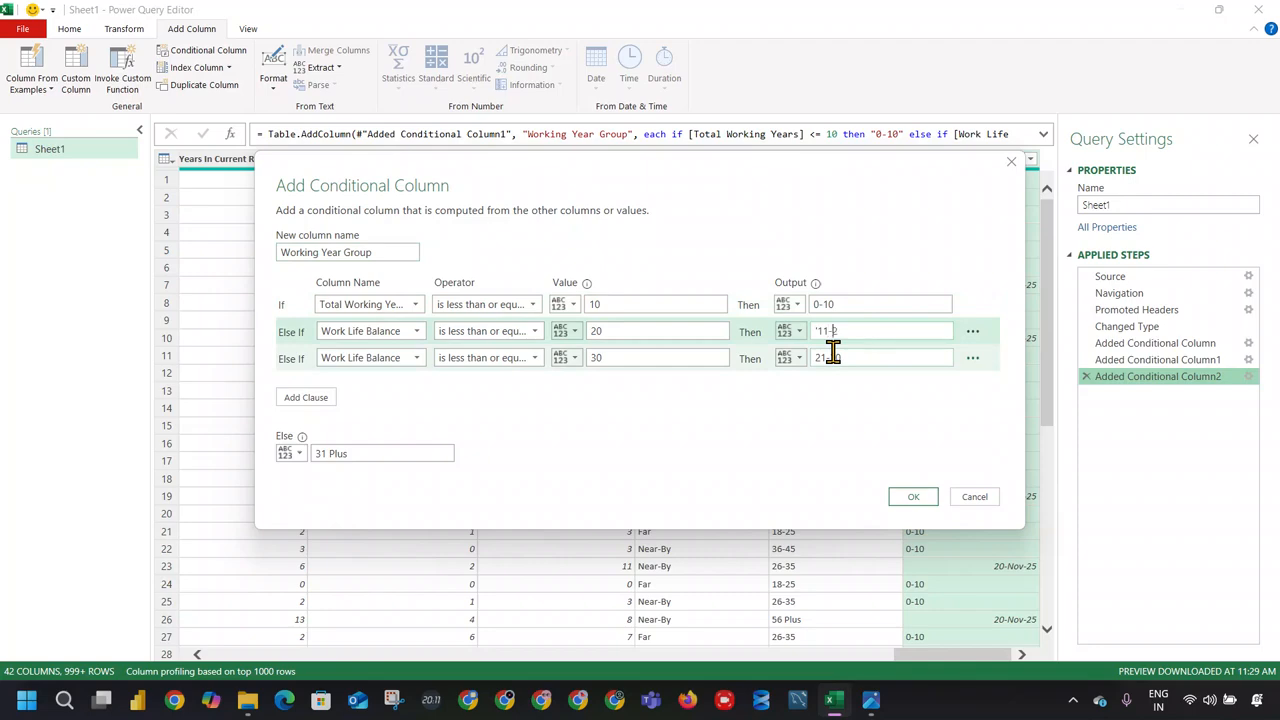
click(913, 497)
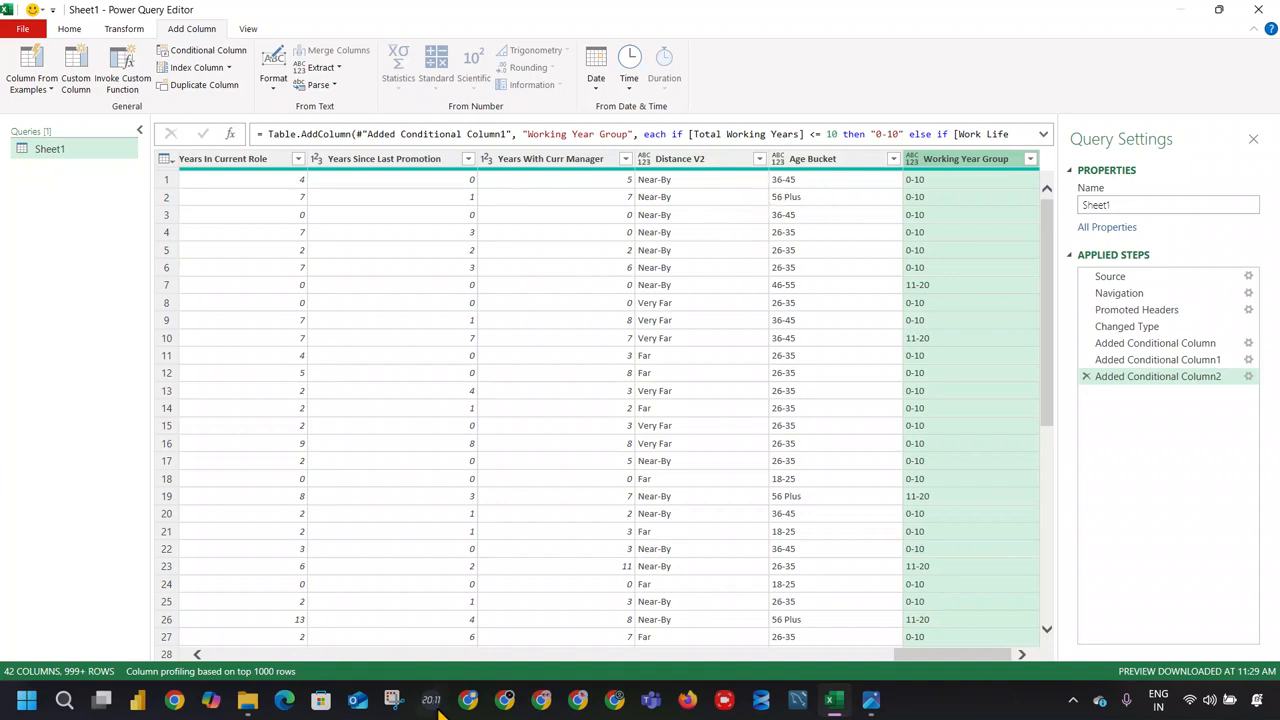
Step: Check the distinct values of the Performance Rating column and apply its filter with all values selected
mouse_move(871, 700)
mouse_move(843, 652)
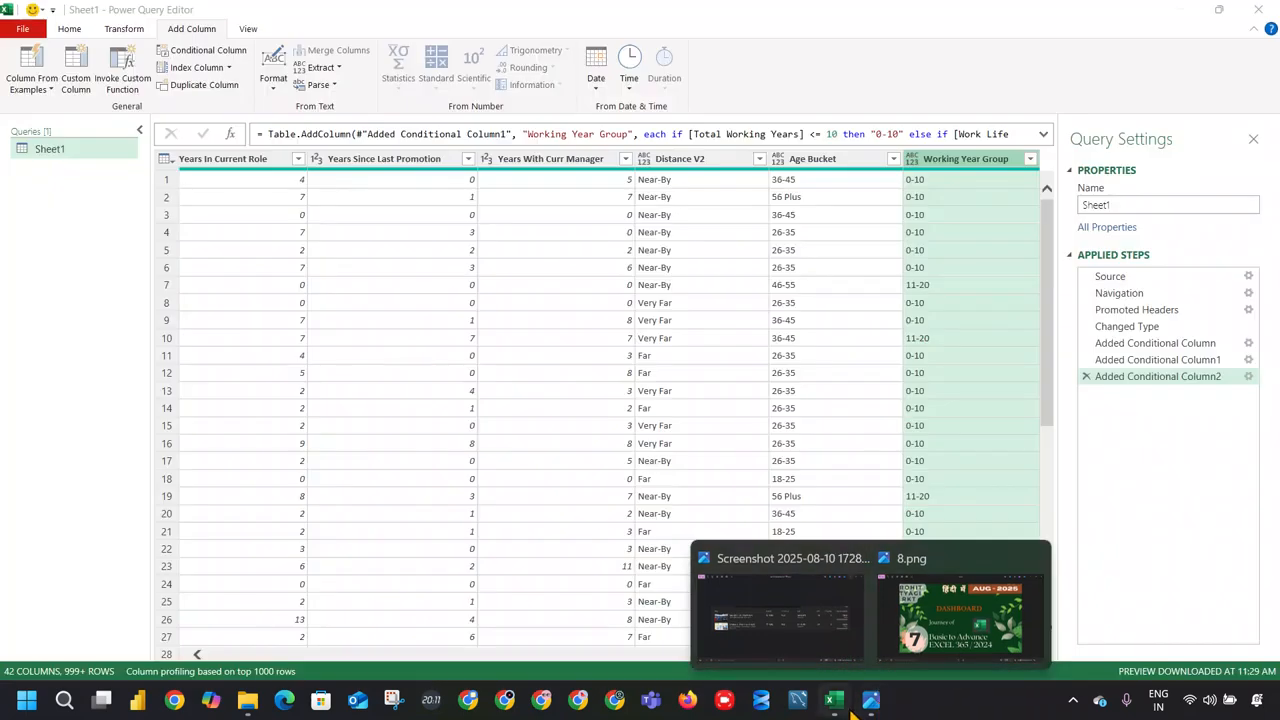
click(662, 269)
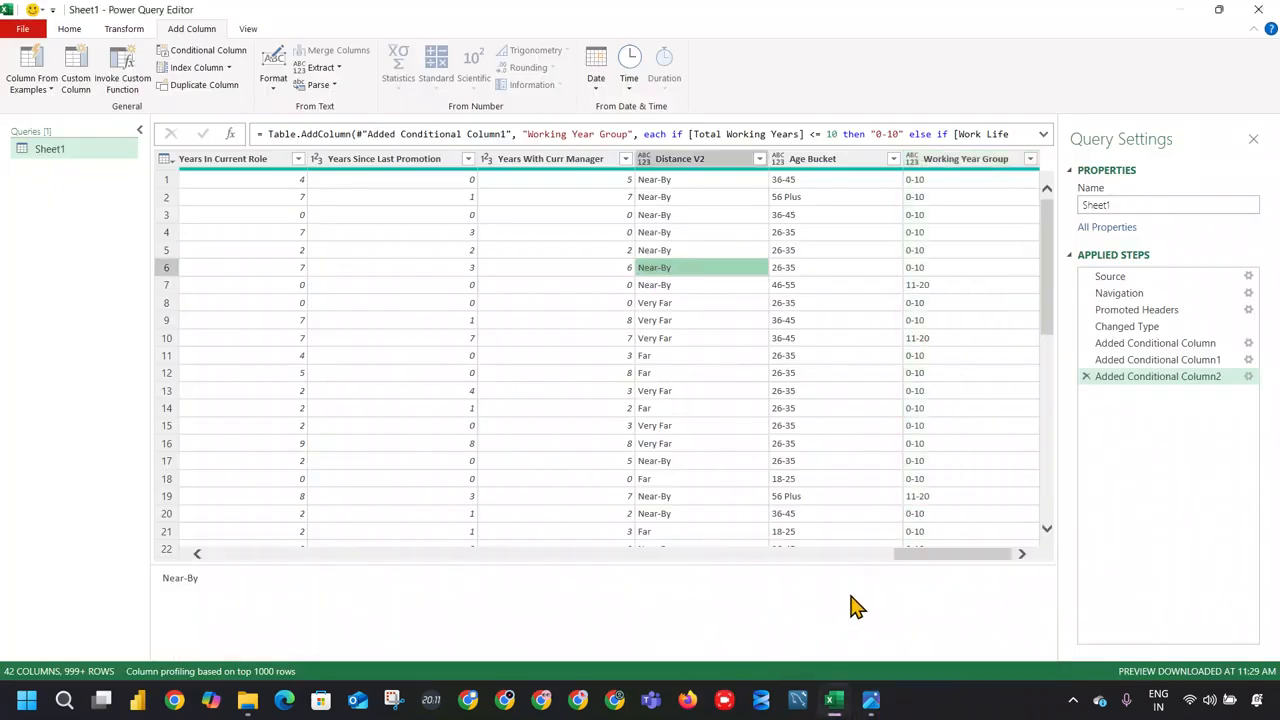
drag(906, 556, 707, 580)
click(746, 164)
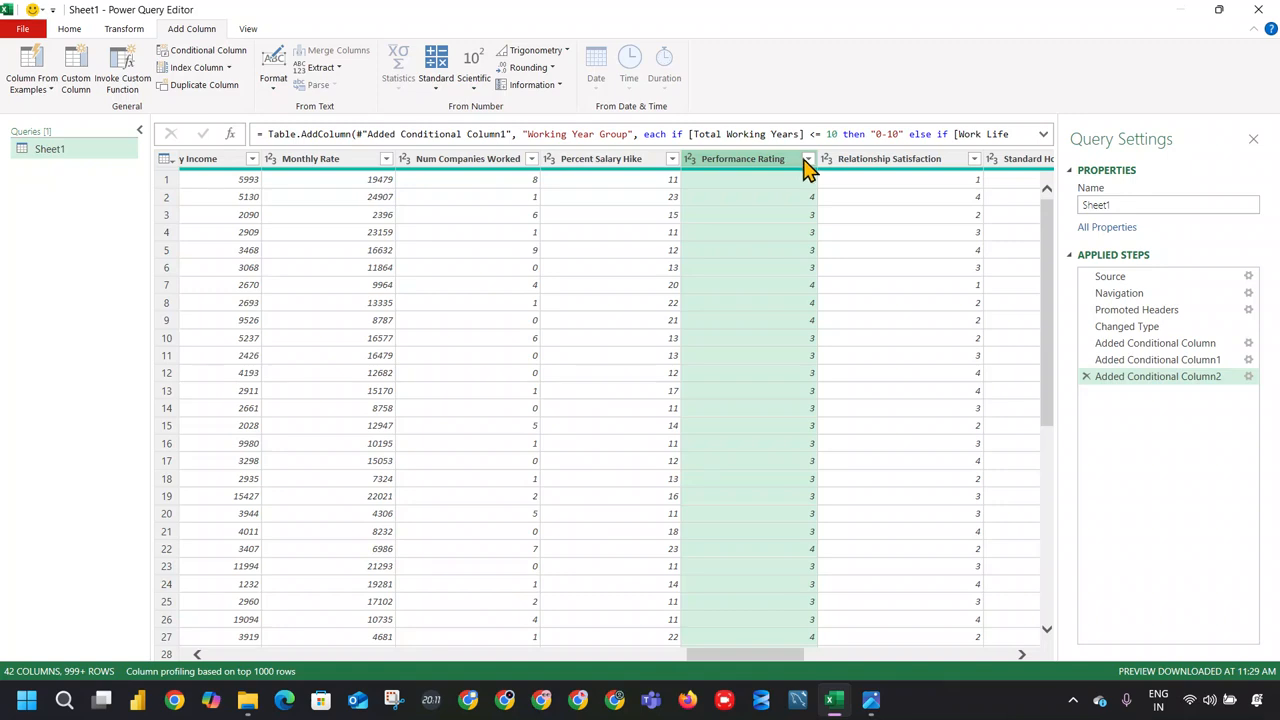
click(807, 160)
click(779, 424)
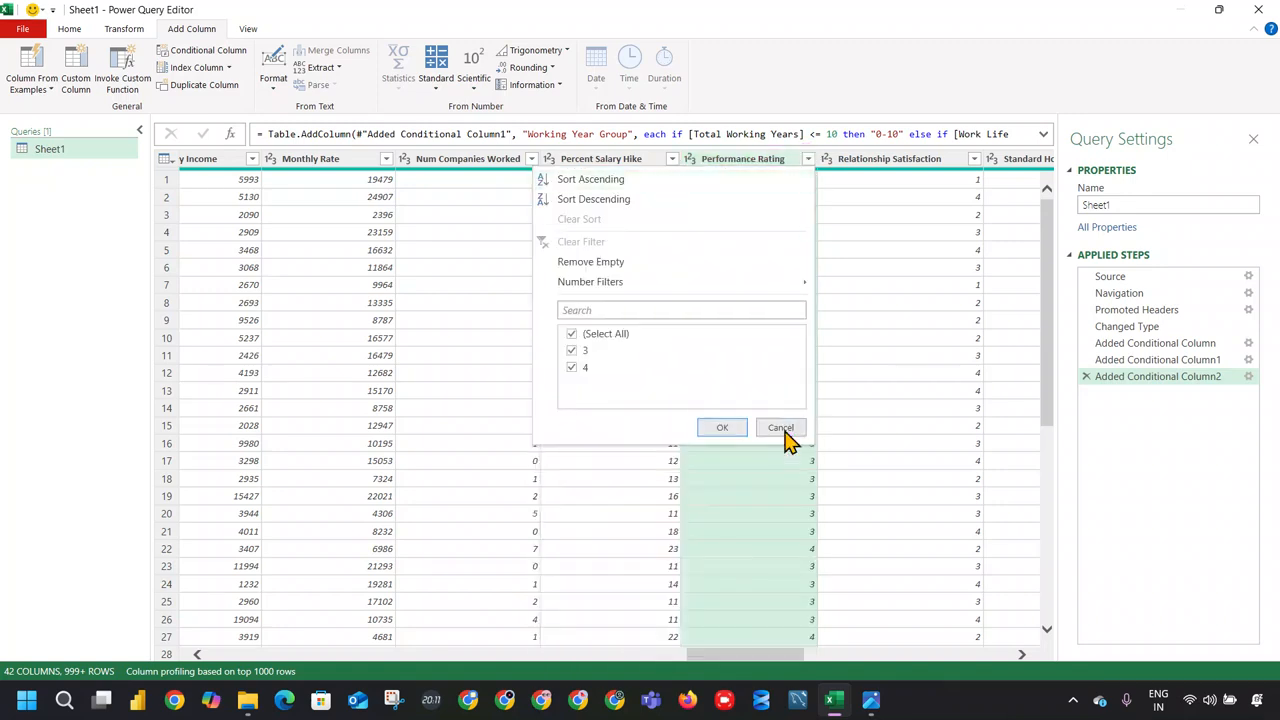
click(730, 428)
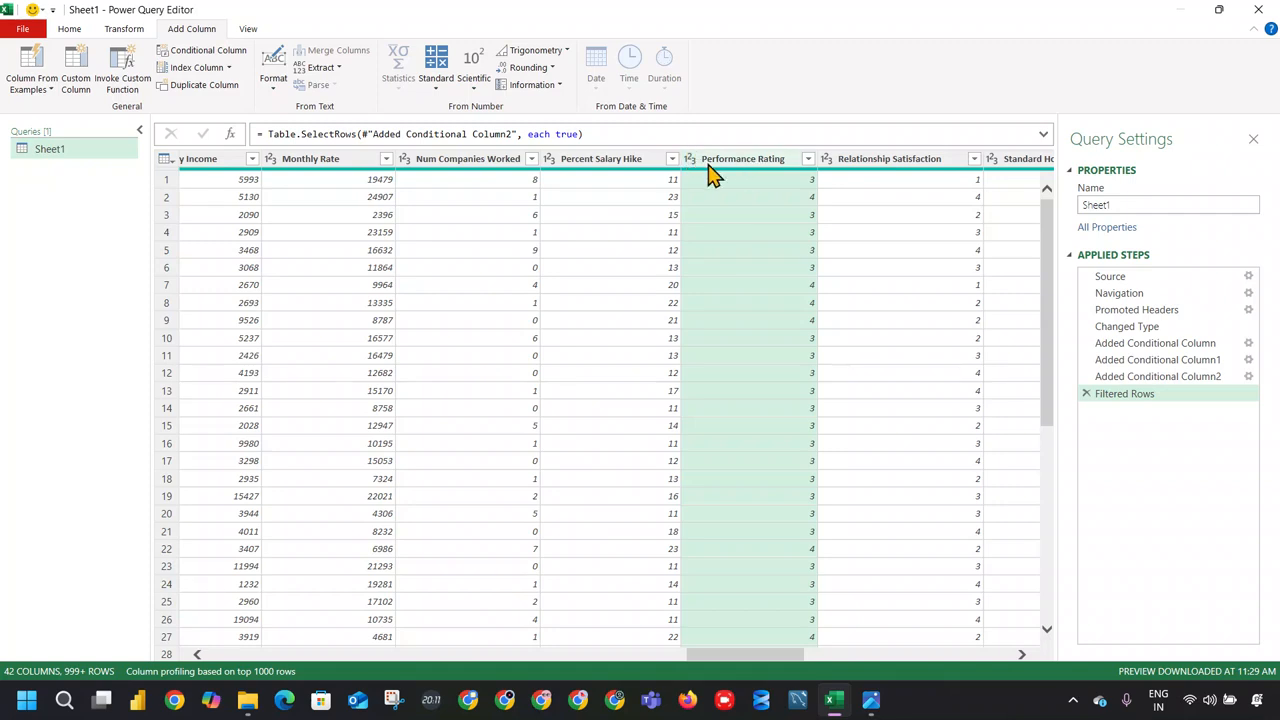
Step: Start a conditional column named Performance Status with its first clause testing Performance Rating
click(206, 50)
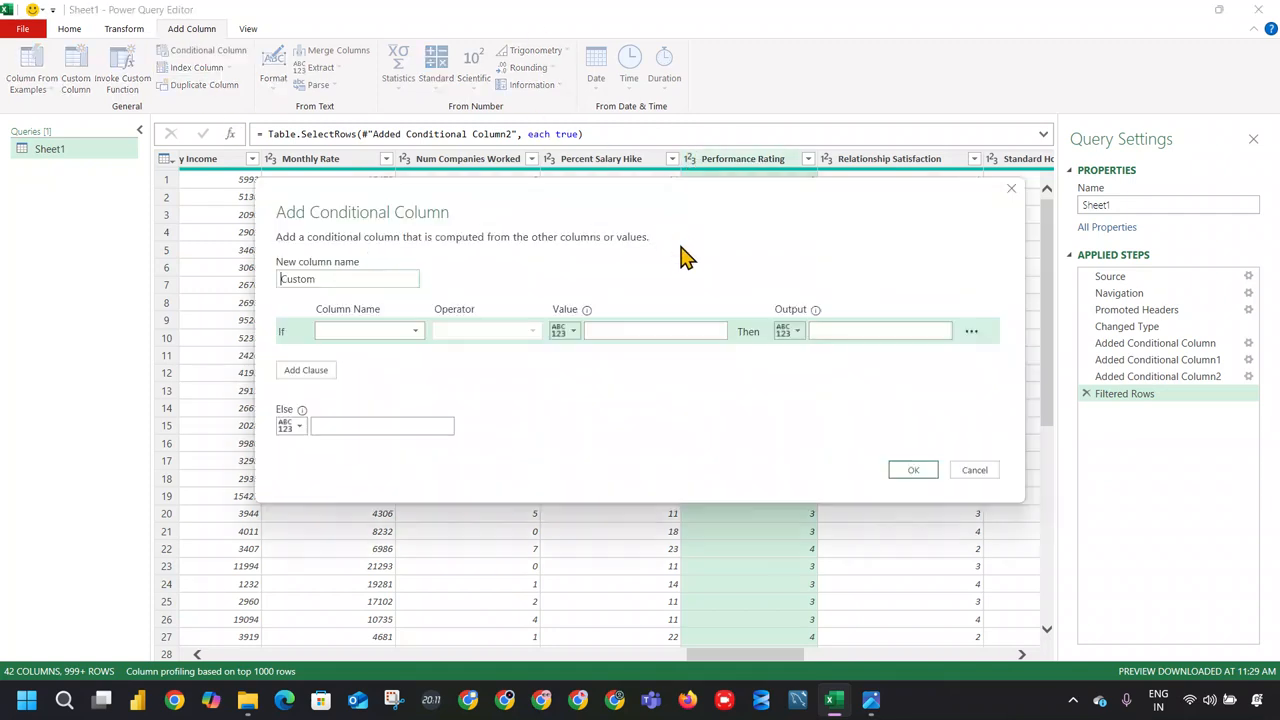
double_click(388, 284)
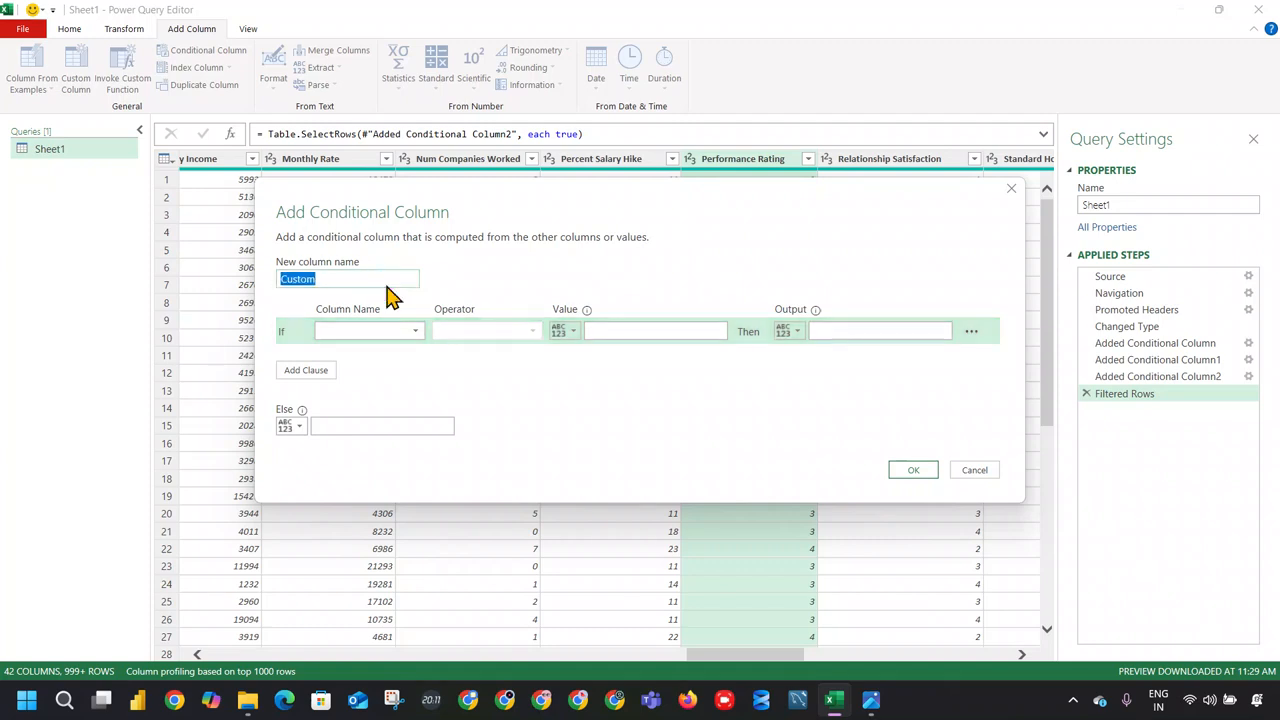
text(Performance Status)
click(393, 331)
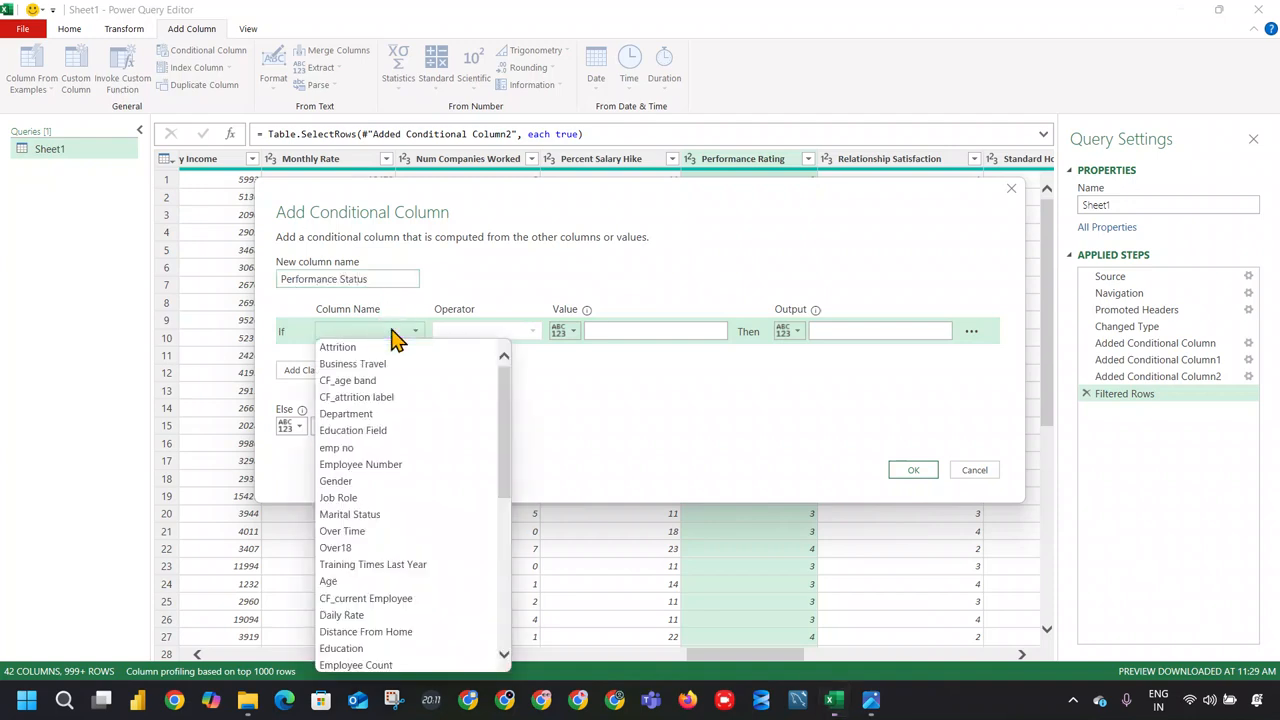
key(p)
key(p)
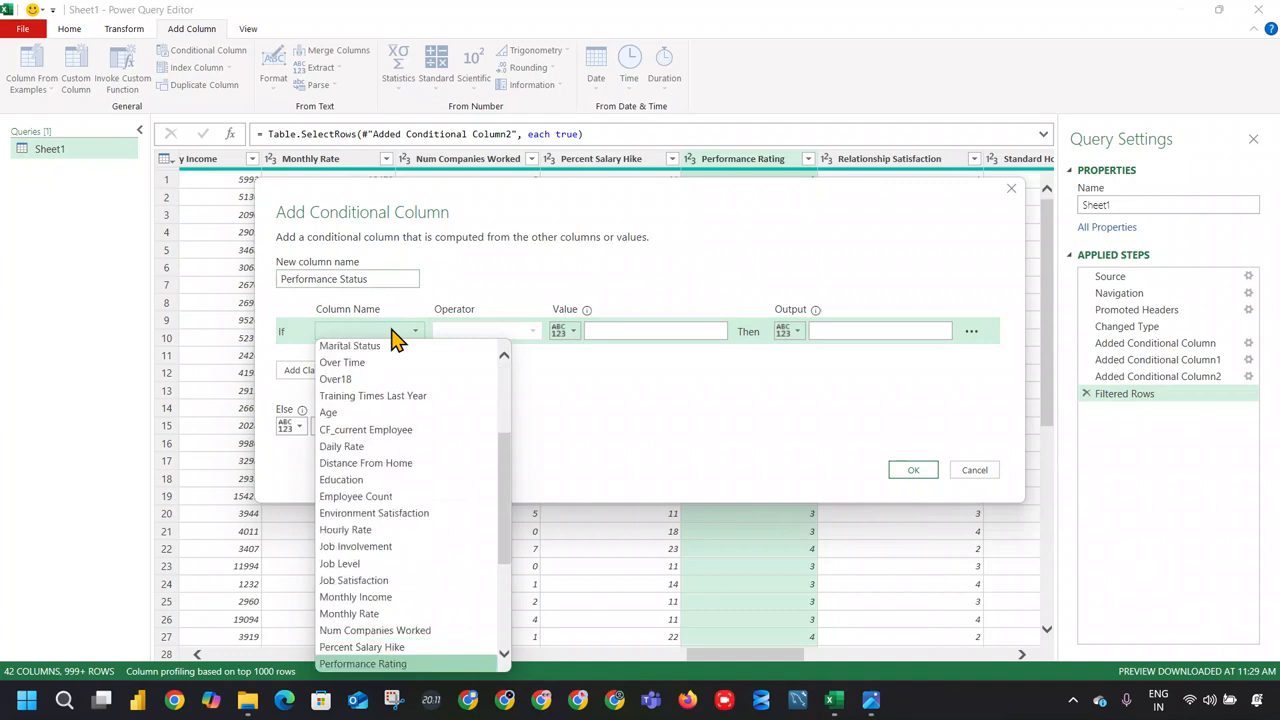
click(423, 663)
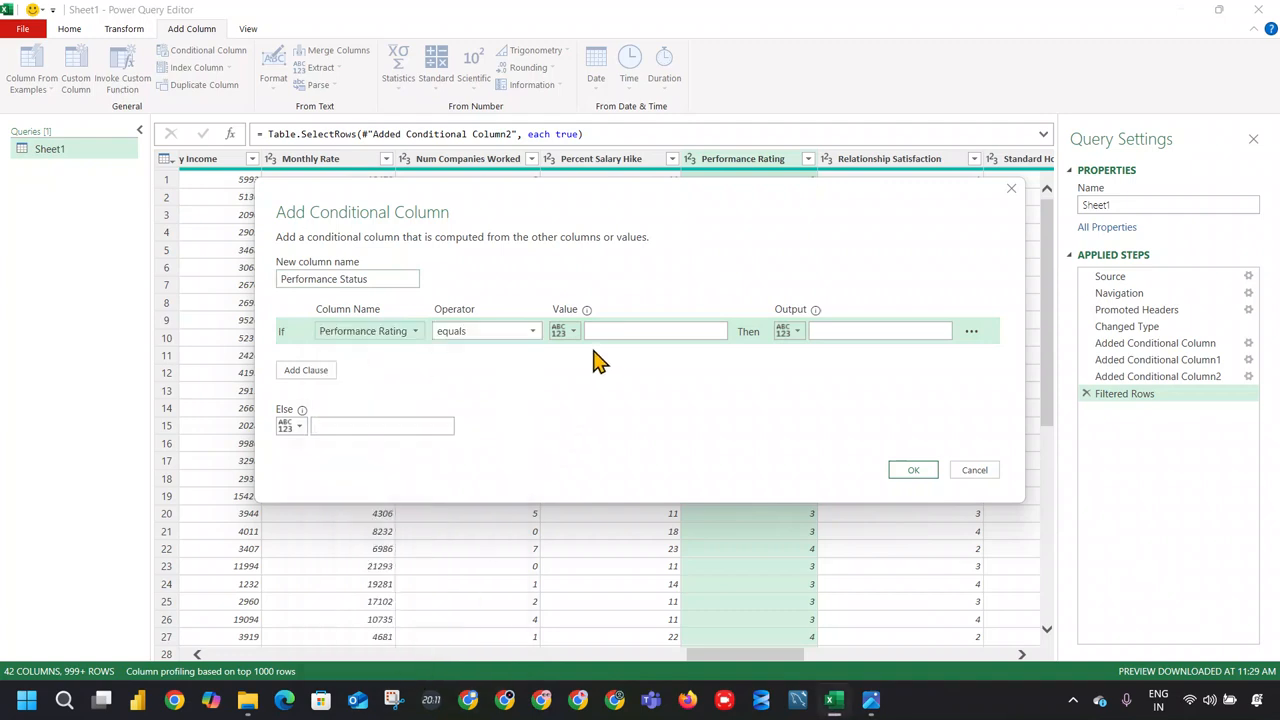
Step: Return Low when Performance Rating is less than or equal to 3, otherwise High, and create the column
click(530, 332)
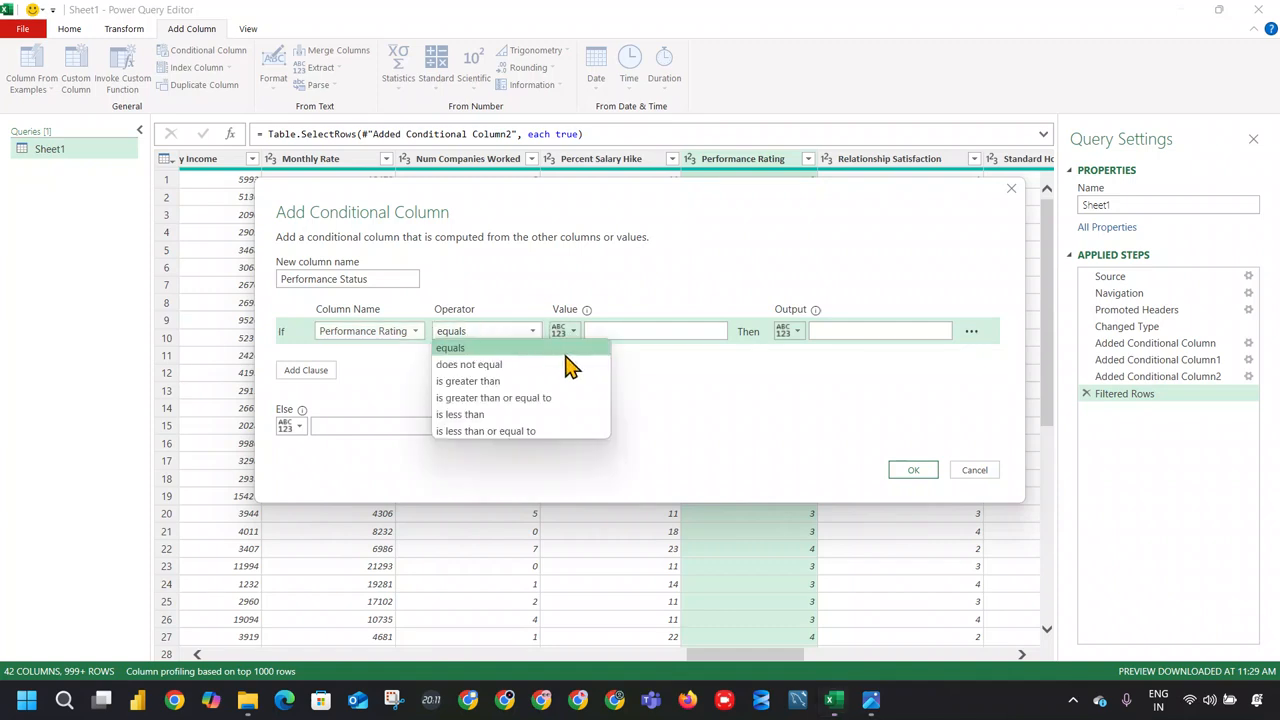
click(618, 330)
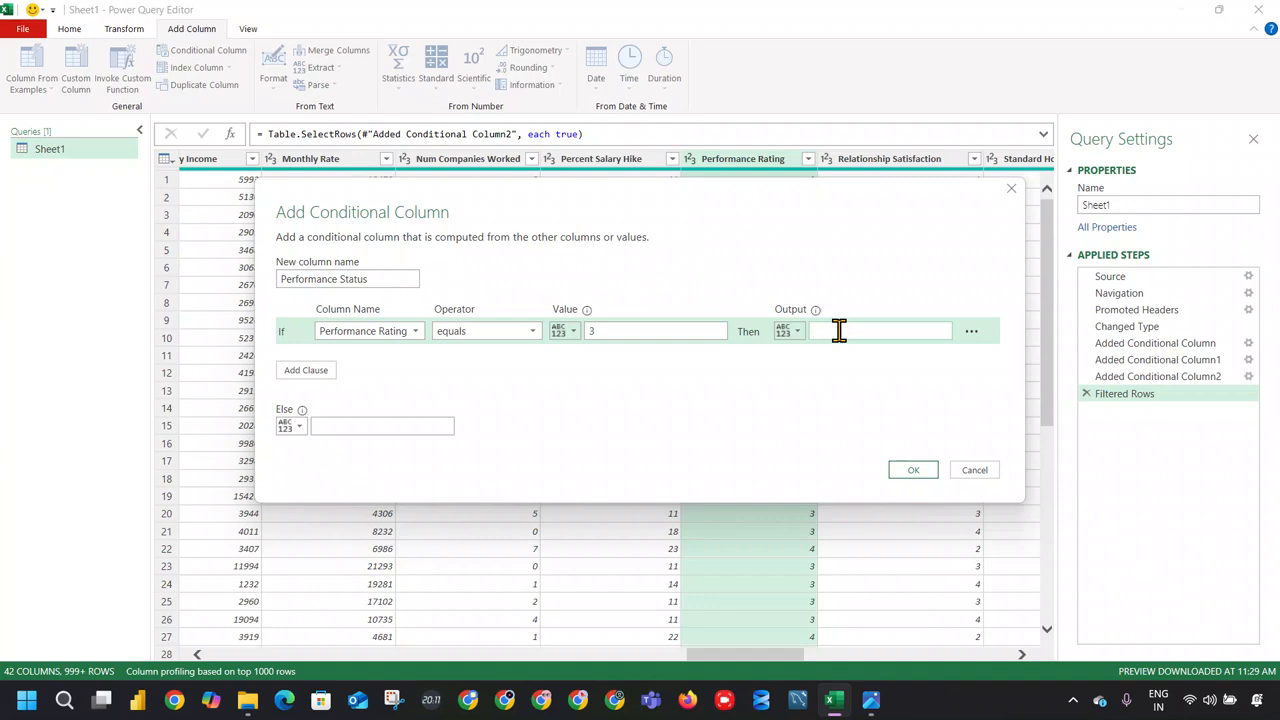
drag(637, 333, 490, 340)
click(490, 340)
click(520, 434)
click(404, 425)
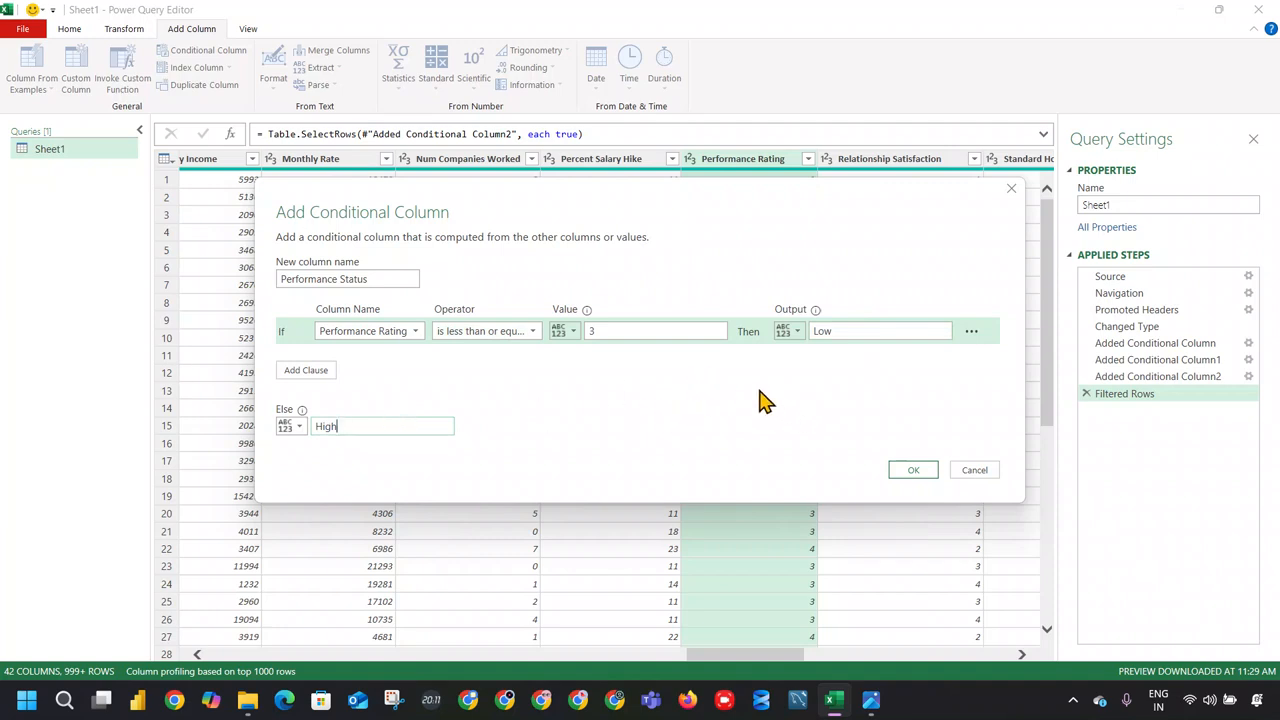
click(913, 470)
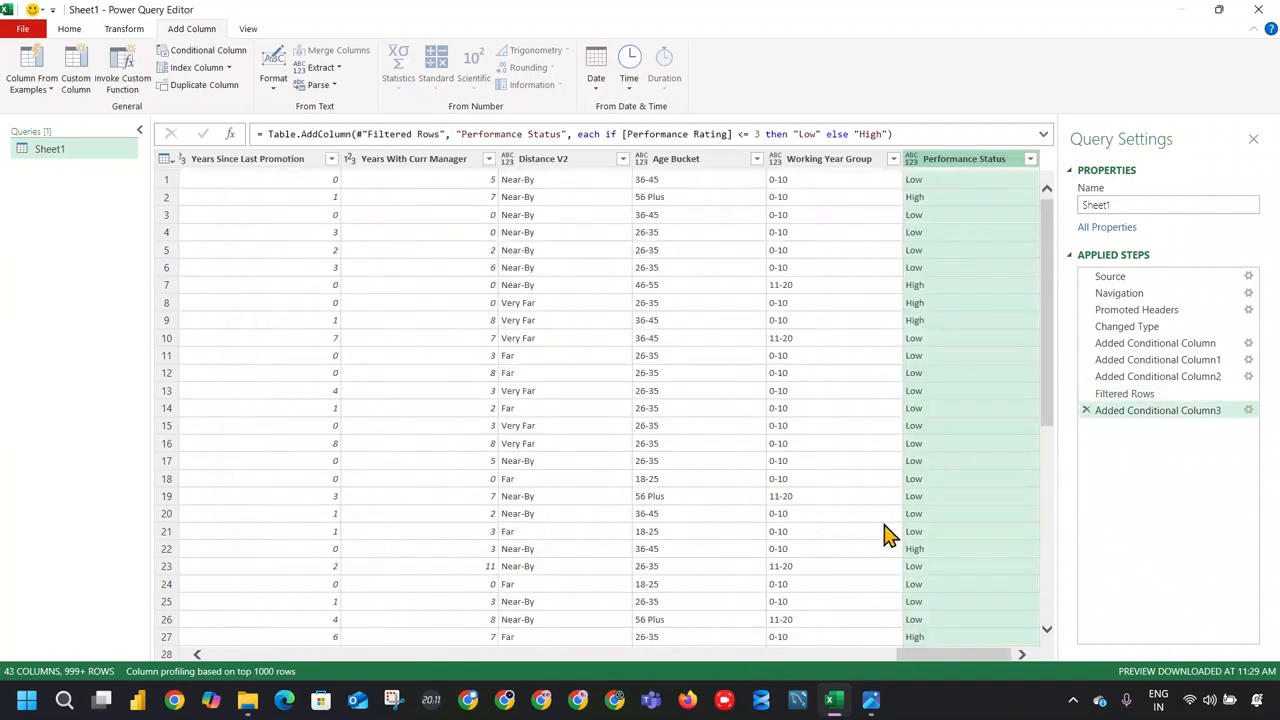
Step: Check the distinct values of the Performance Status column
click(1030, 158)
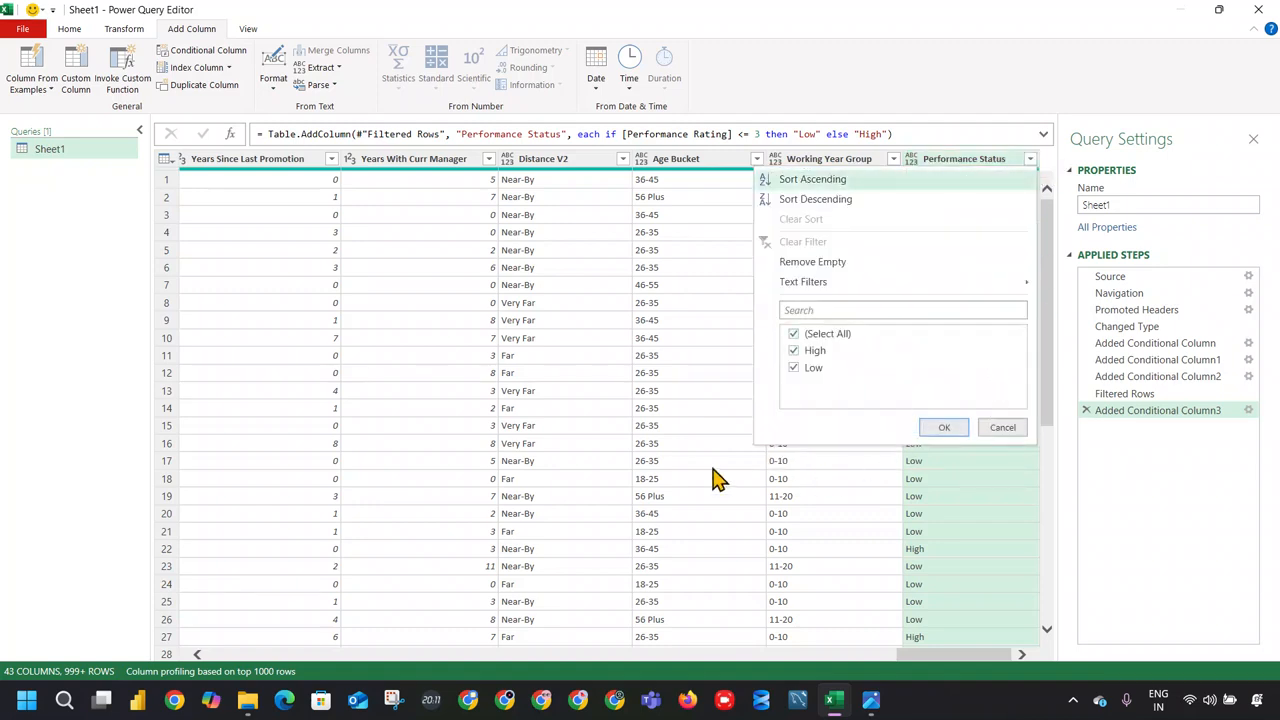
click(556, 305)
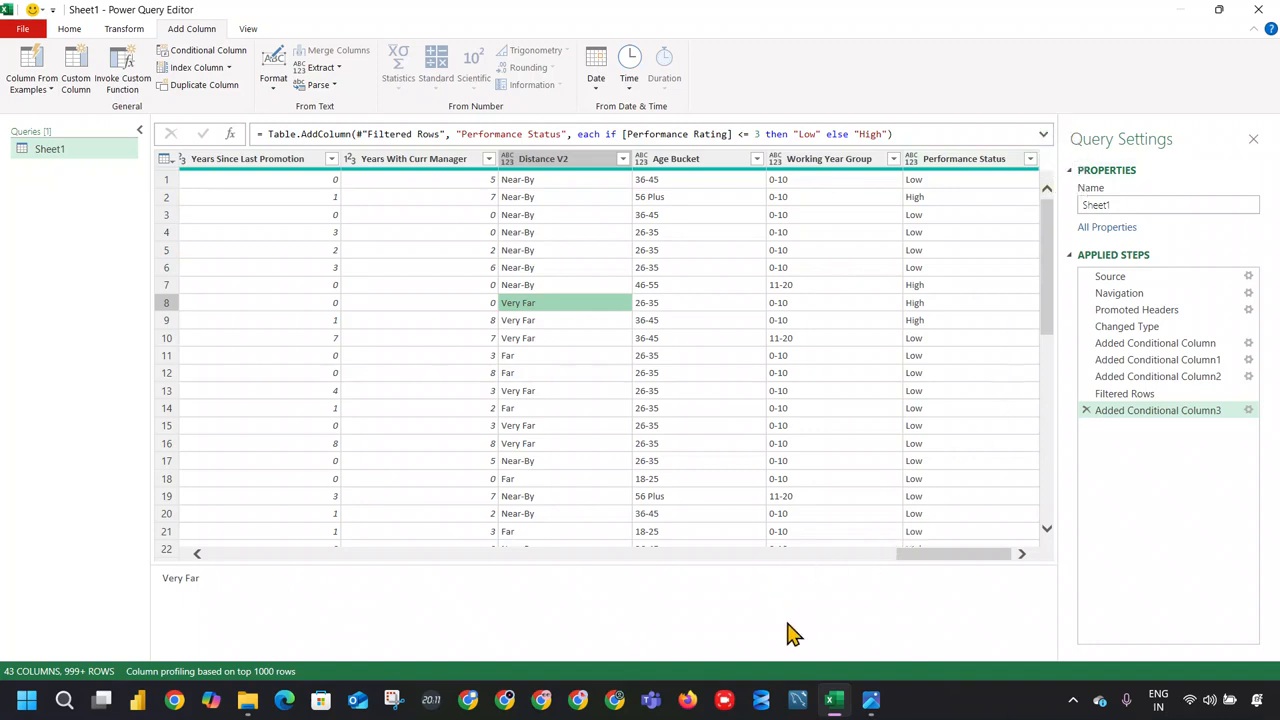
click(908, 548)
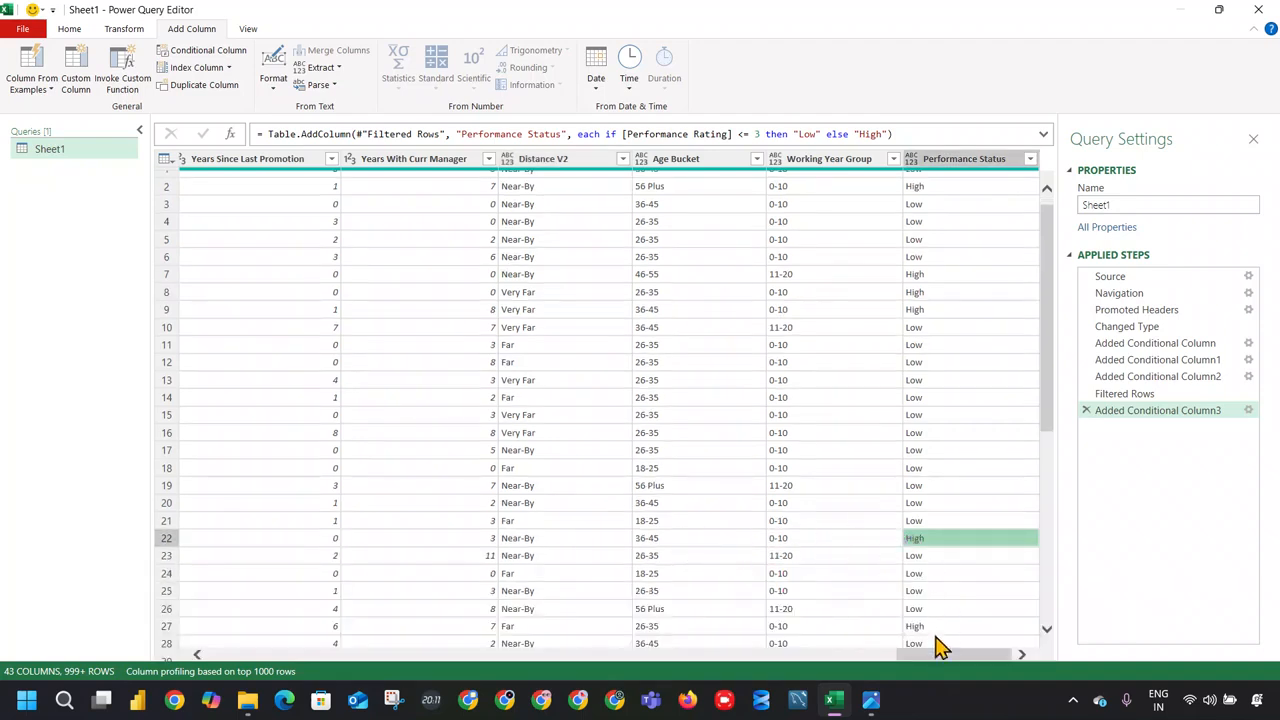
Step: Check the full list of distinct values in the Job Satisfaction column
drag(938, 660, 628, 650)
click(610, 160)
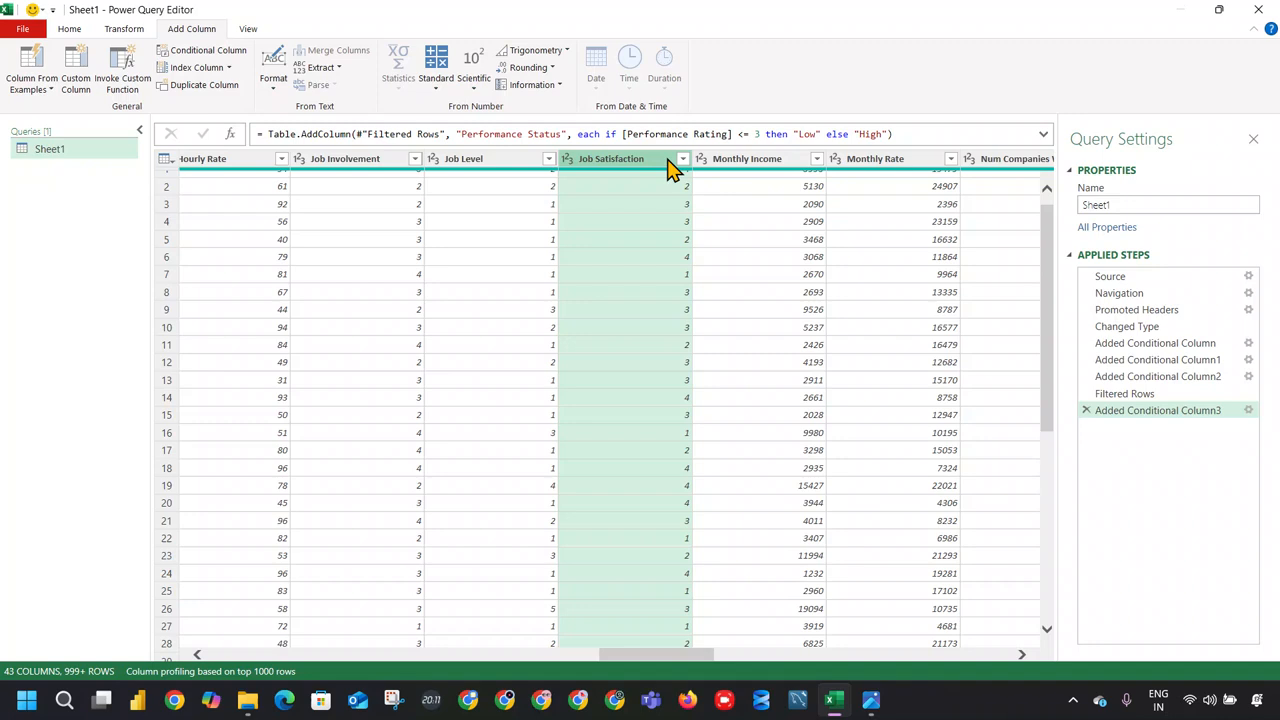
click(682, 159)
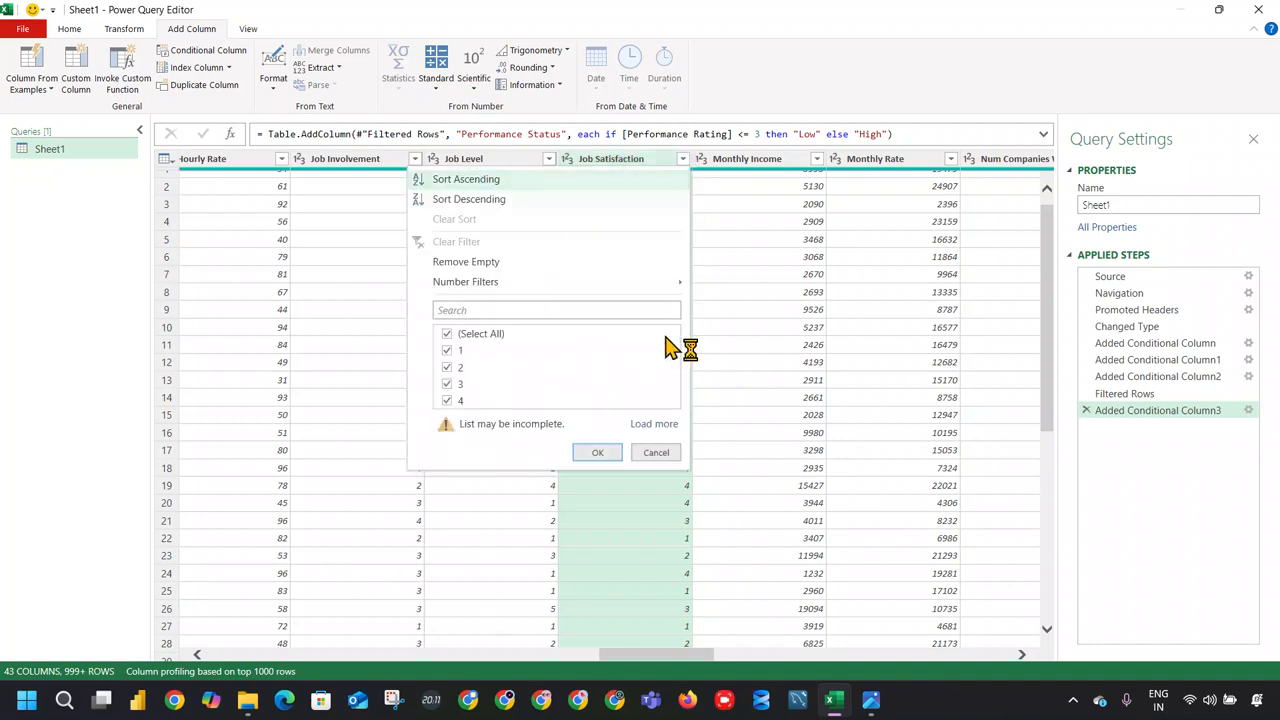
click(660, 424)
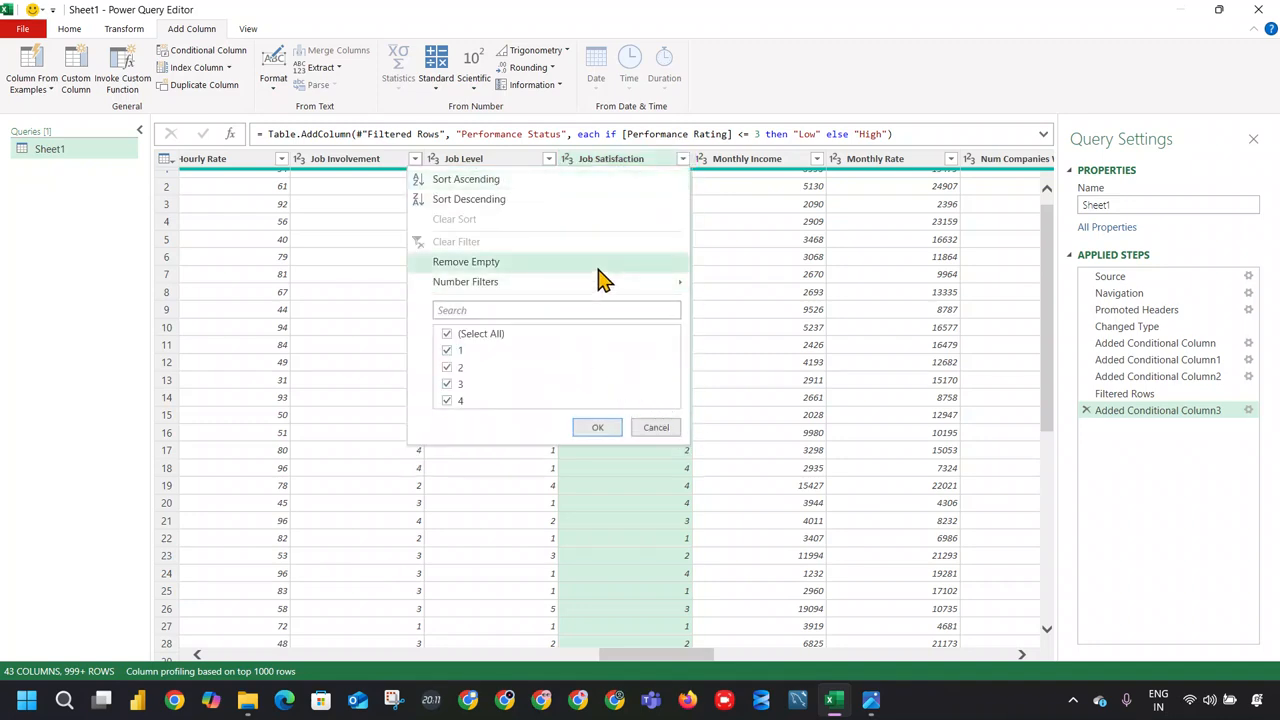
click(610, 160)
Step: Start a conditional column named Job Satisf Status with its first clause testing Job Satisfaction
click(200, 50)
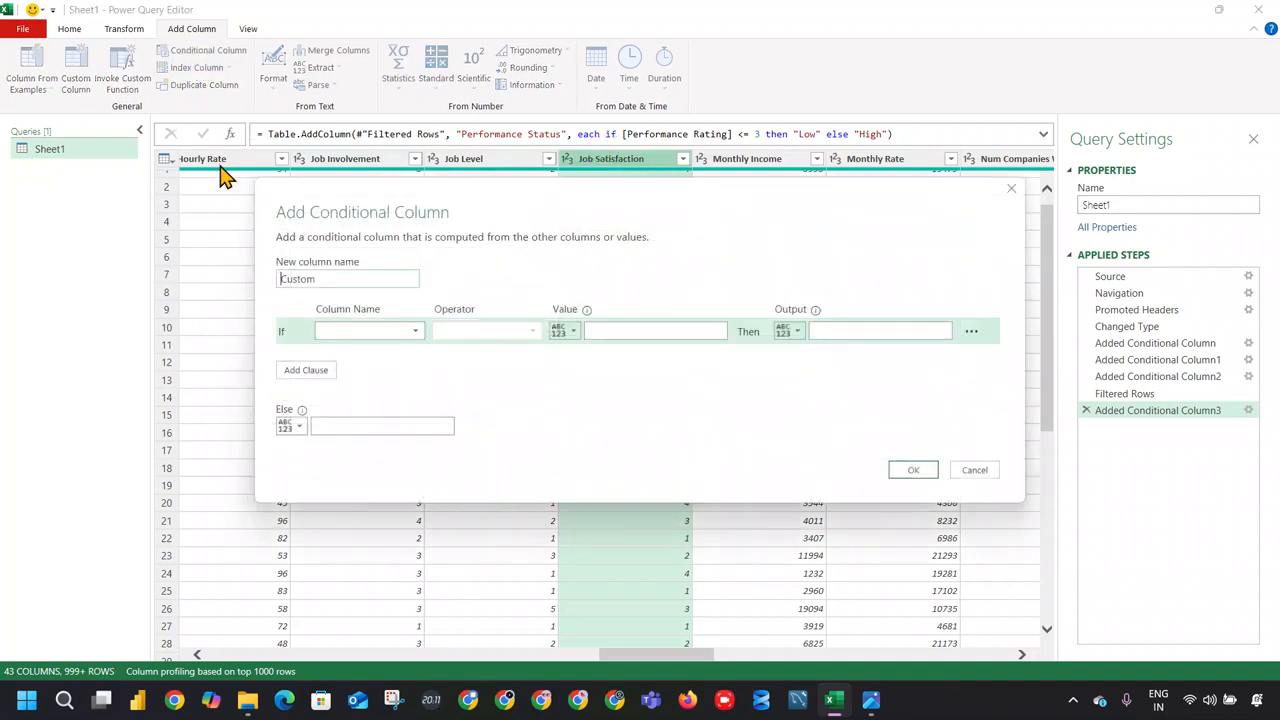
double_click(349, 280)
click(416, 332)
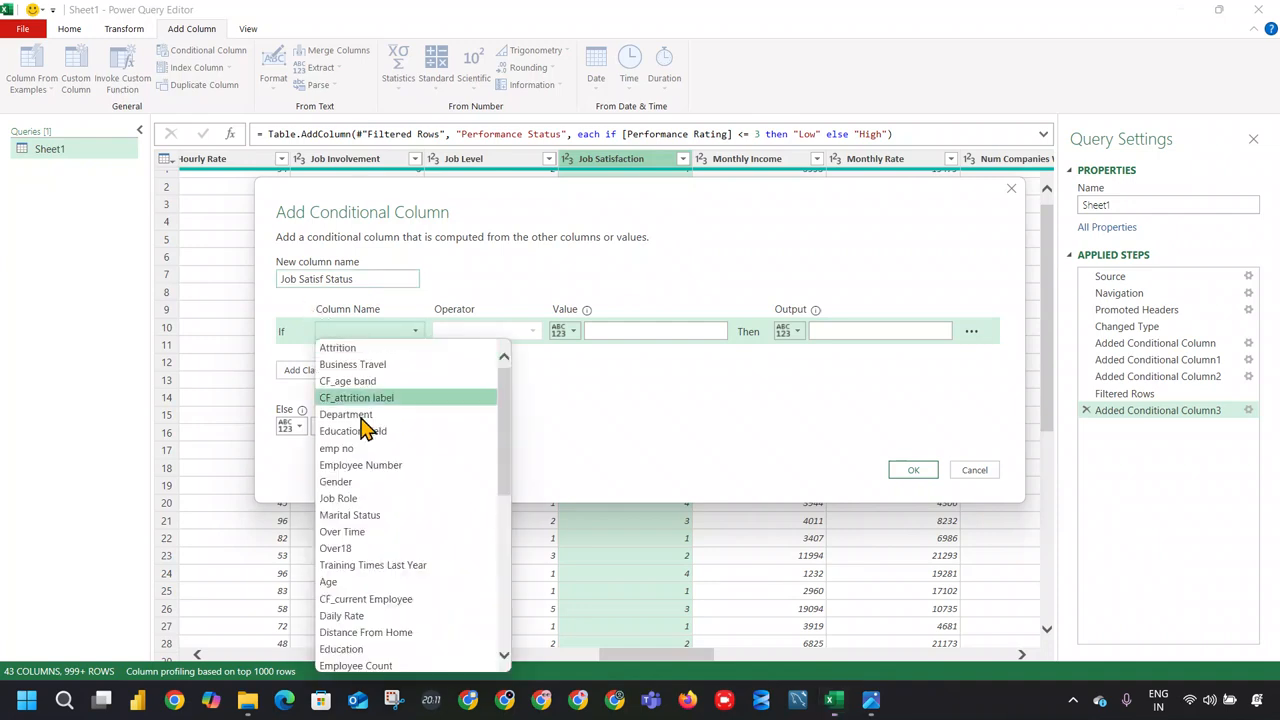
scroll(434, 571, down, 1)
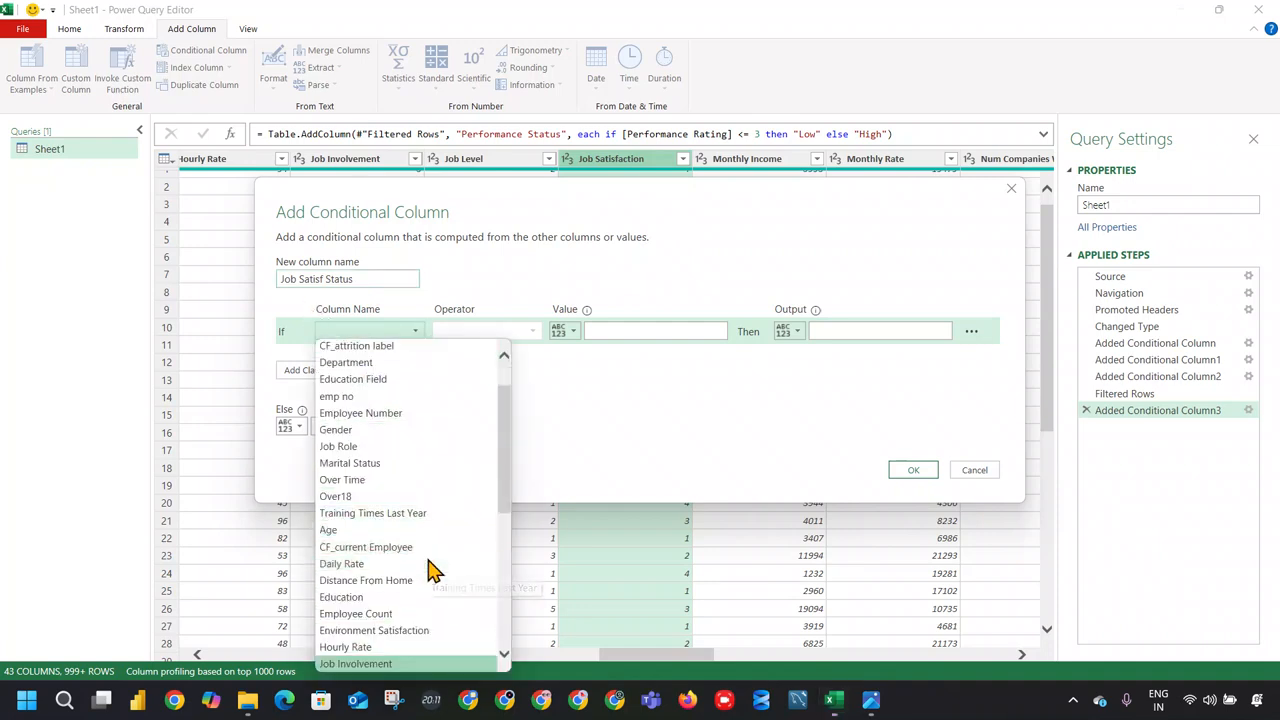
scroll(405, 630, down, 1)
click(408, 648)
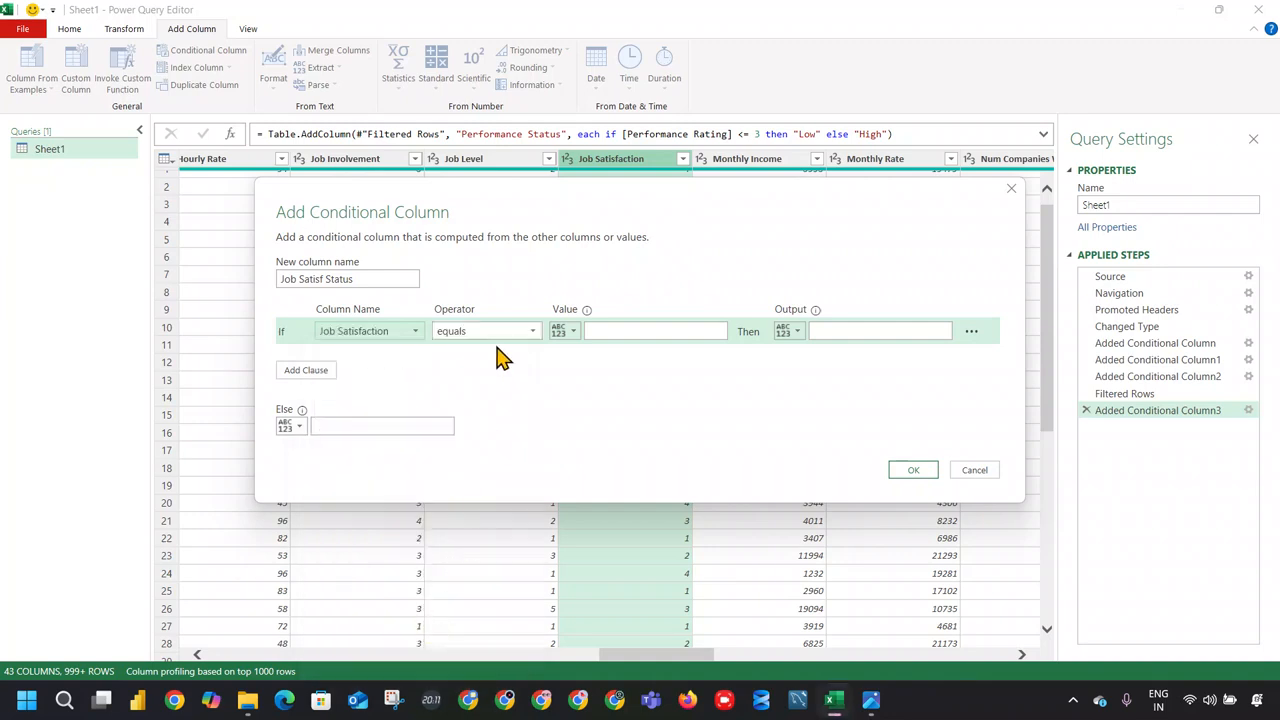
Step: Make the first clause return Very Satisfied when Job Satisfaction equals 1
click(505, 331)
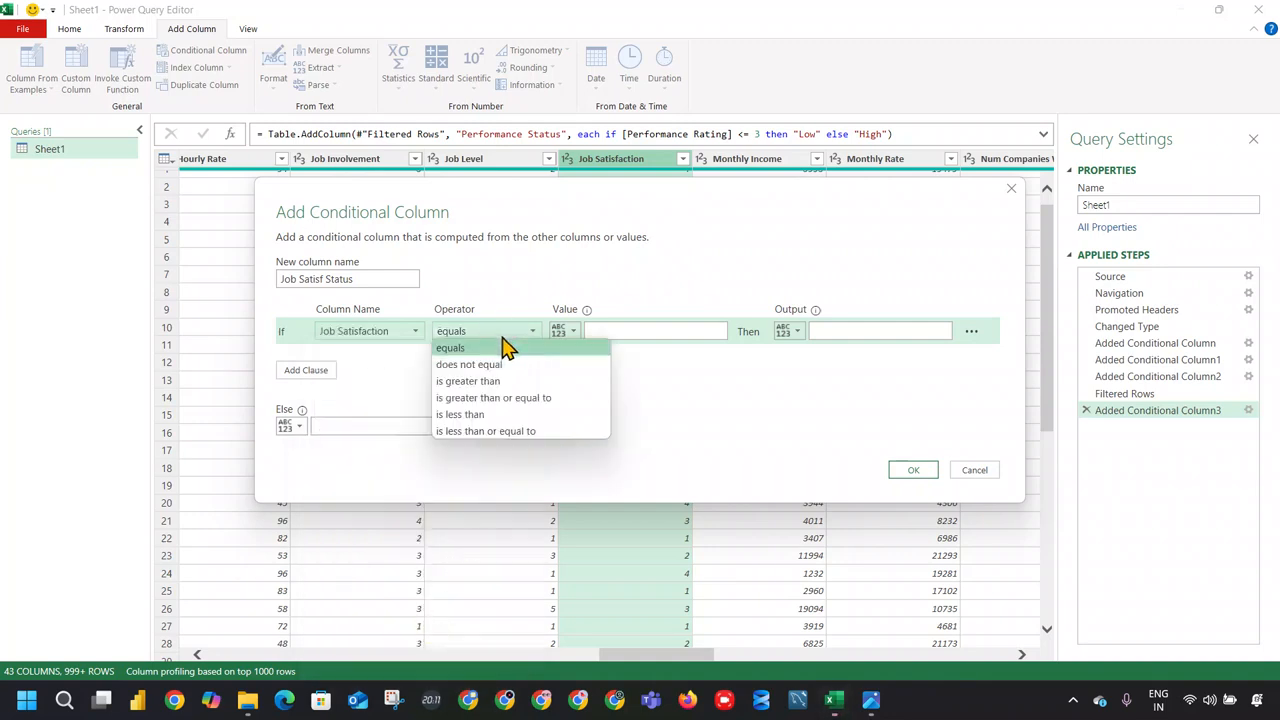
click(519, 348)
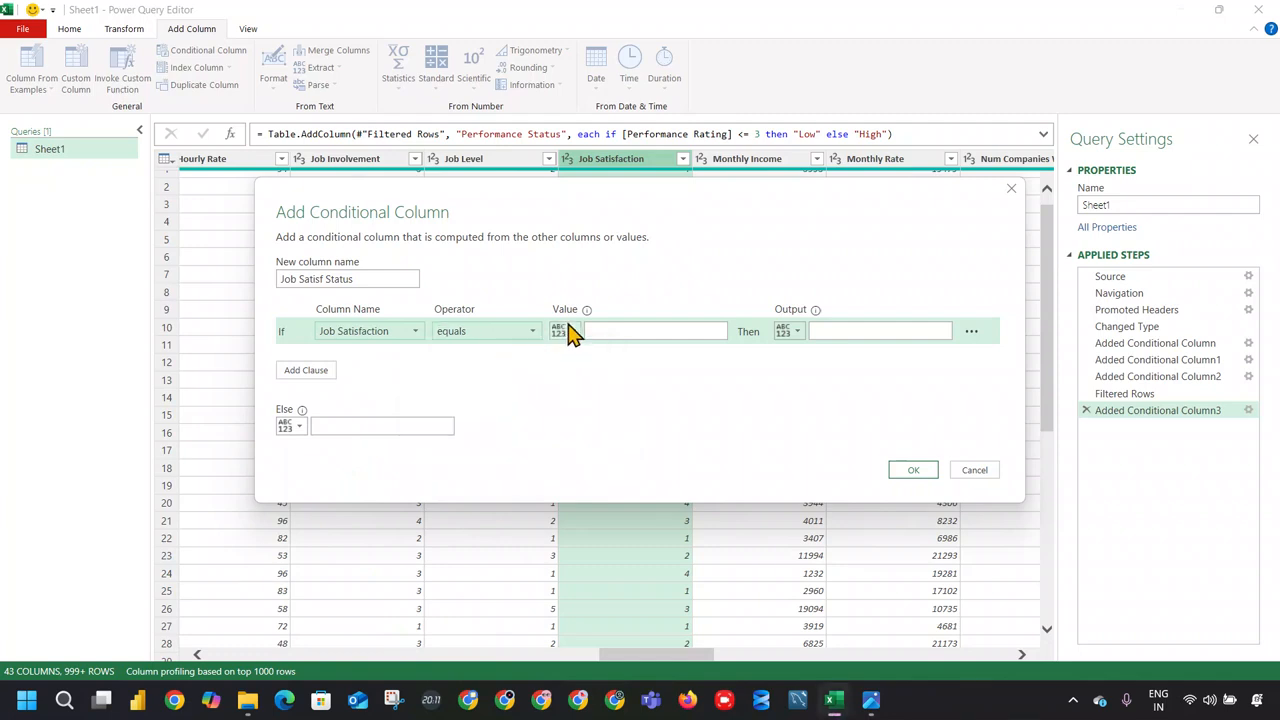
click(595, 322)
text(1)
click(968, 333)
click(908, 328)
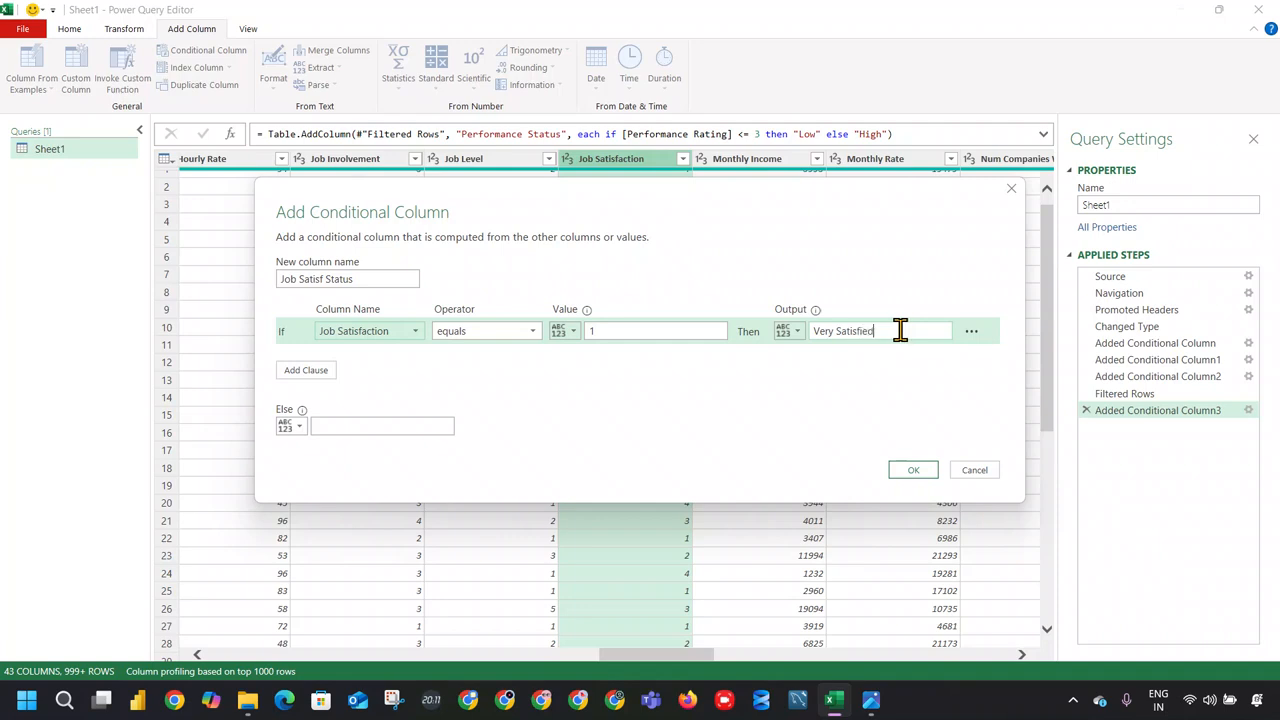
Step: Add a clause returning Satisfied when Job Satisfaction equals 2
click(306, 370)
click(377, 360)
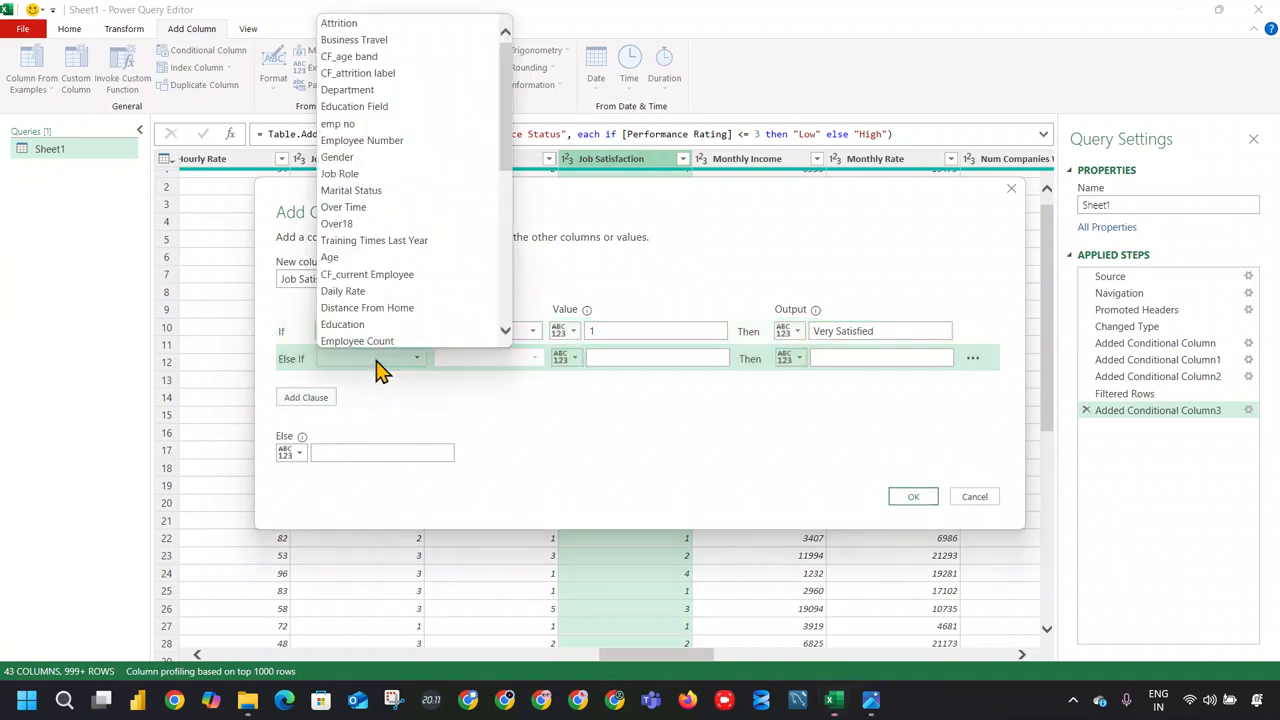
key(j)
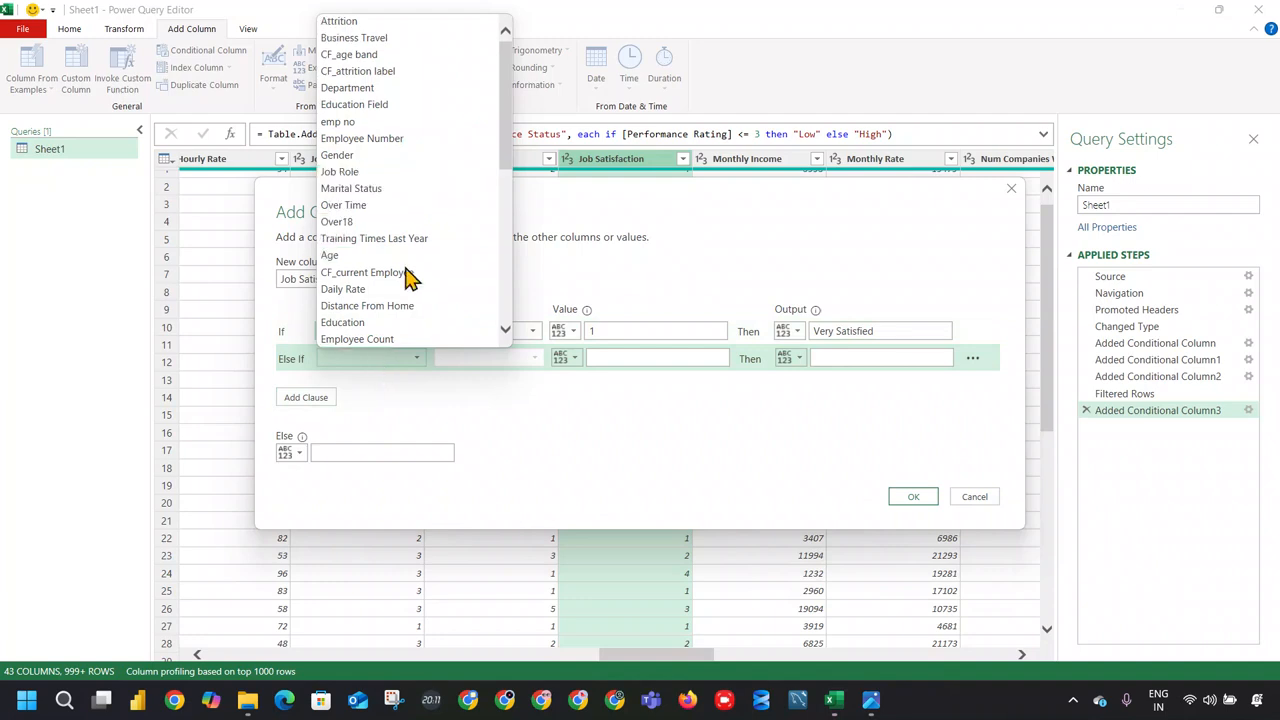
scroll(420, 260, down, 1)
scroll(423, 312, down, 1)
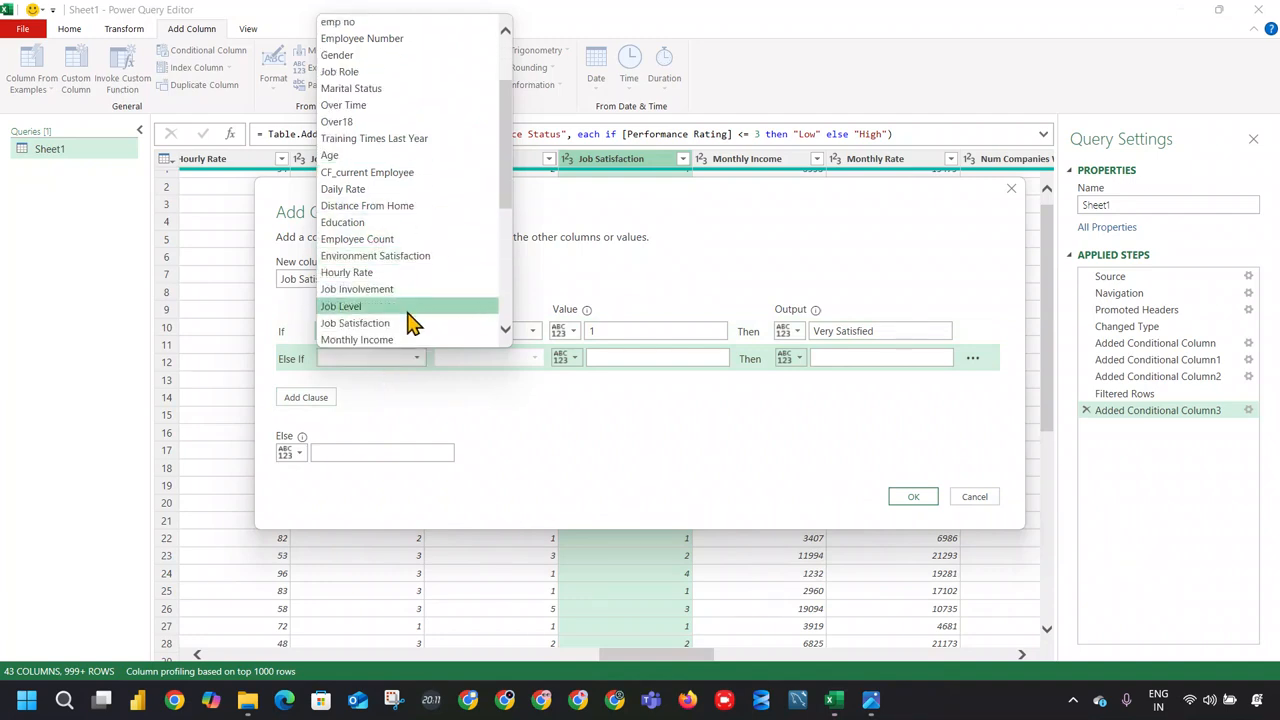
click(415, 323)
click(660, 370)
text(2)
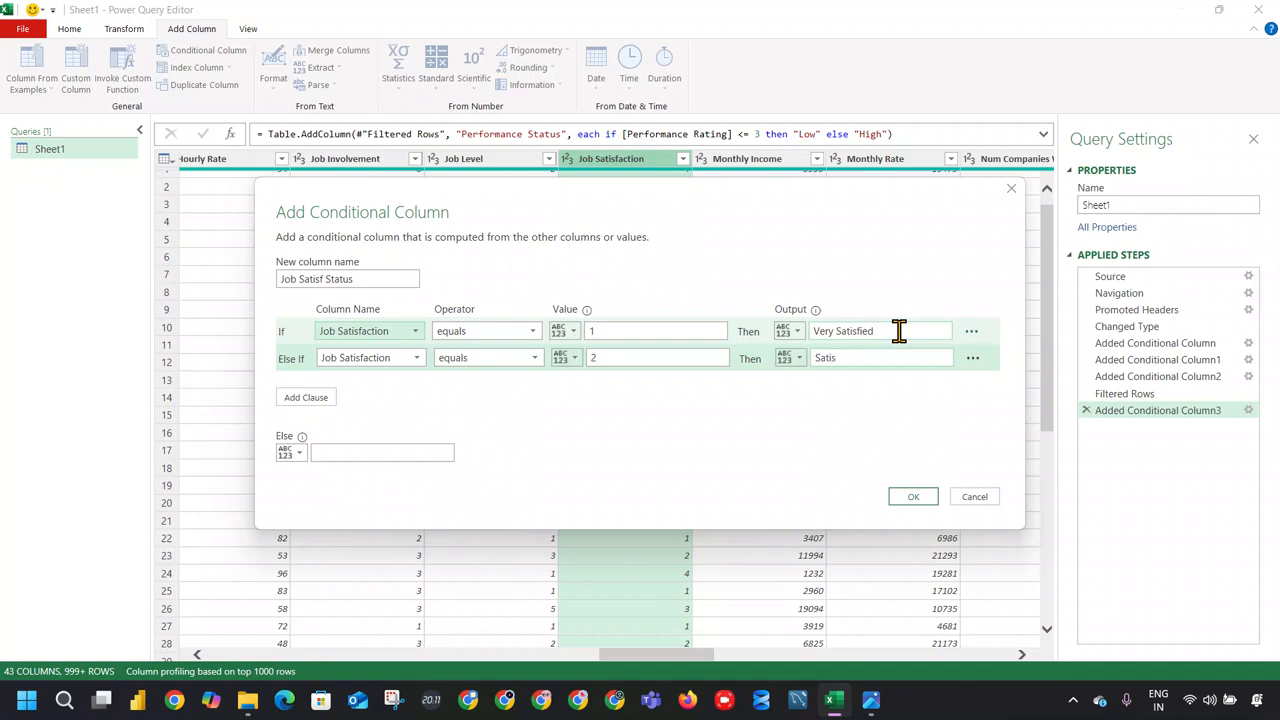
Step: Add a clause returning Dissatified when Job Satisfaction equals 3
click(322, 399)
click(385, 386)
key(j)
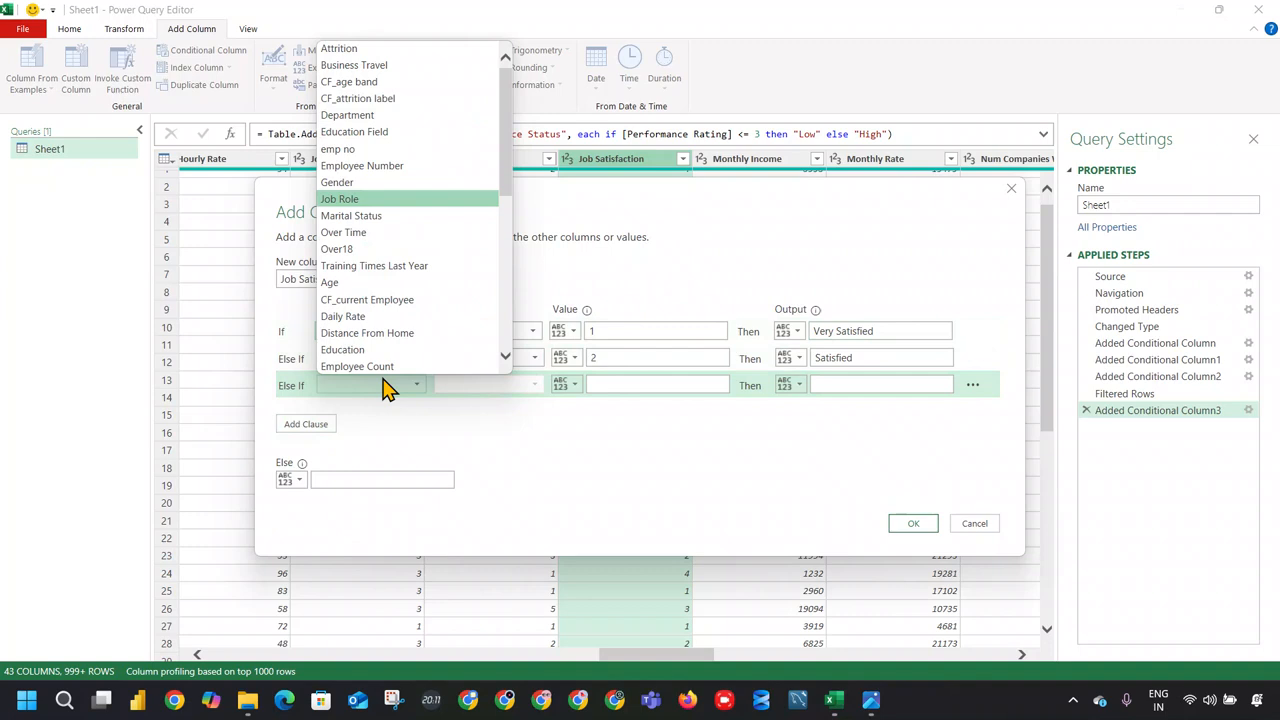
scroll(430, 300, down, 5)
click(428, 298)
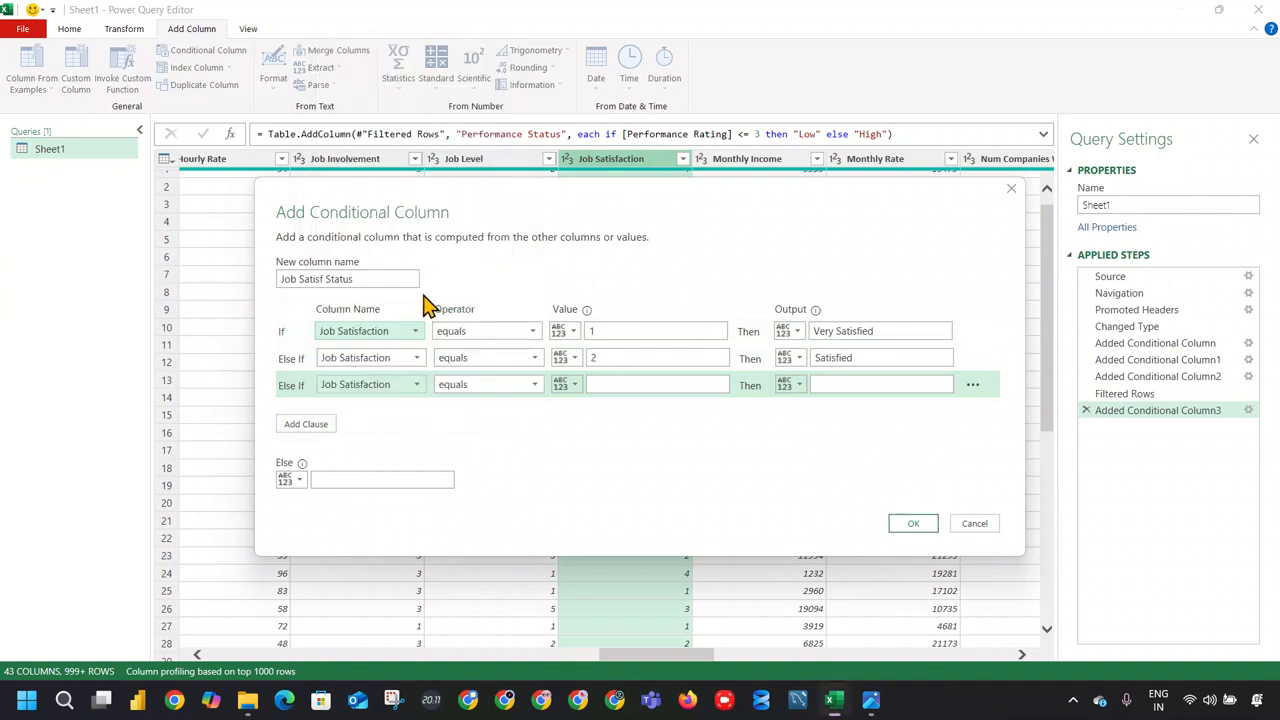
click(626, 385)
text(3)
click(820, 380)
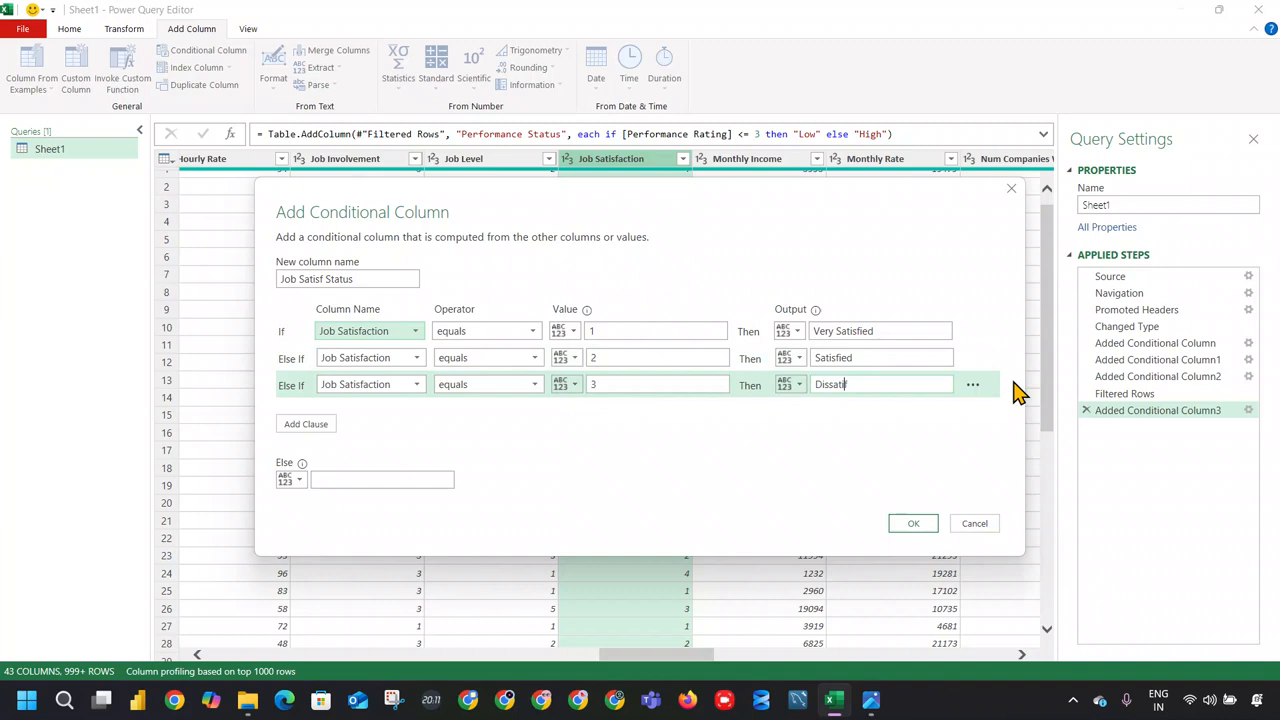
Step: Set the fallback output to Planning to Leave and create the Job Satisf Status column
click(315, 480)
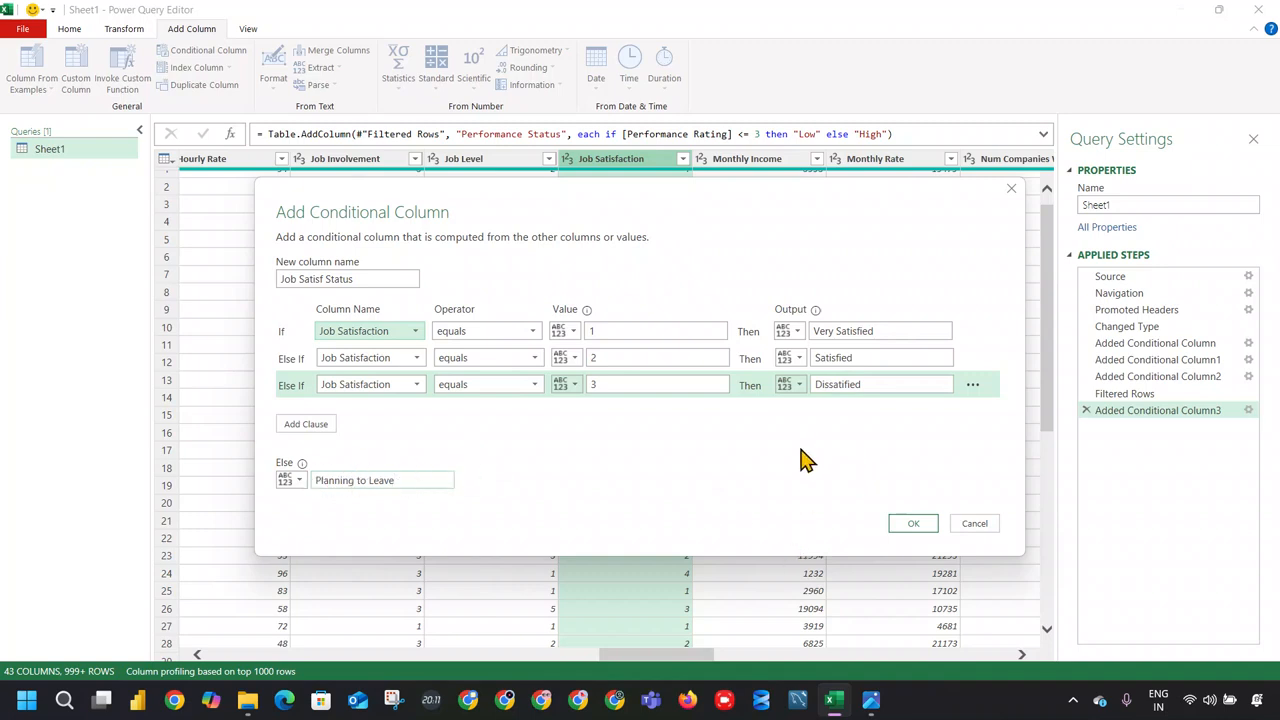
double_click(378, 481)
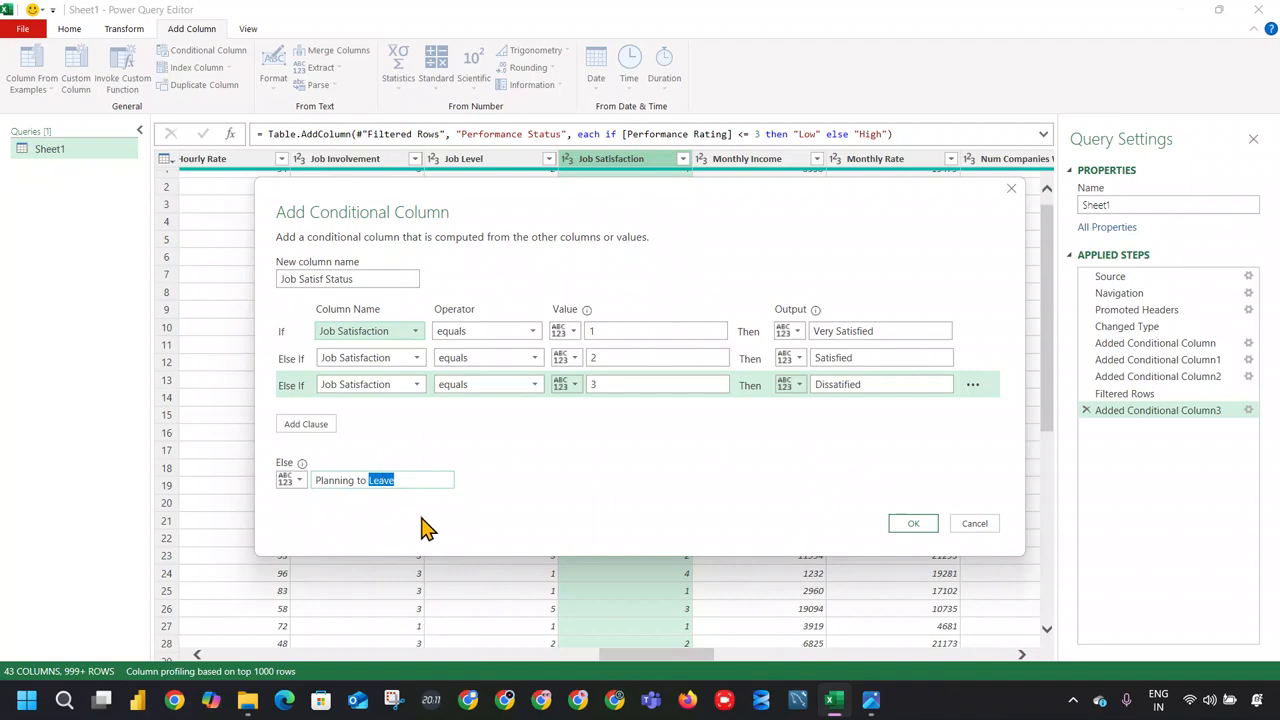
click(918, 525)
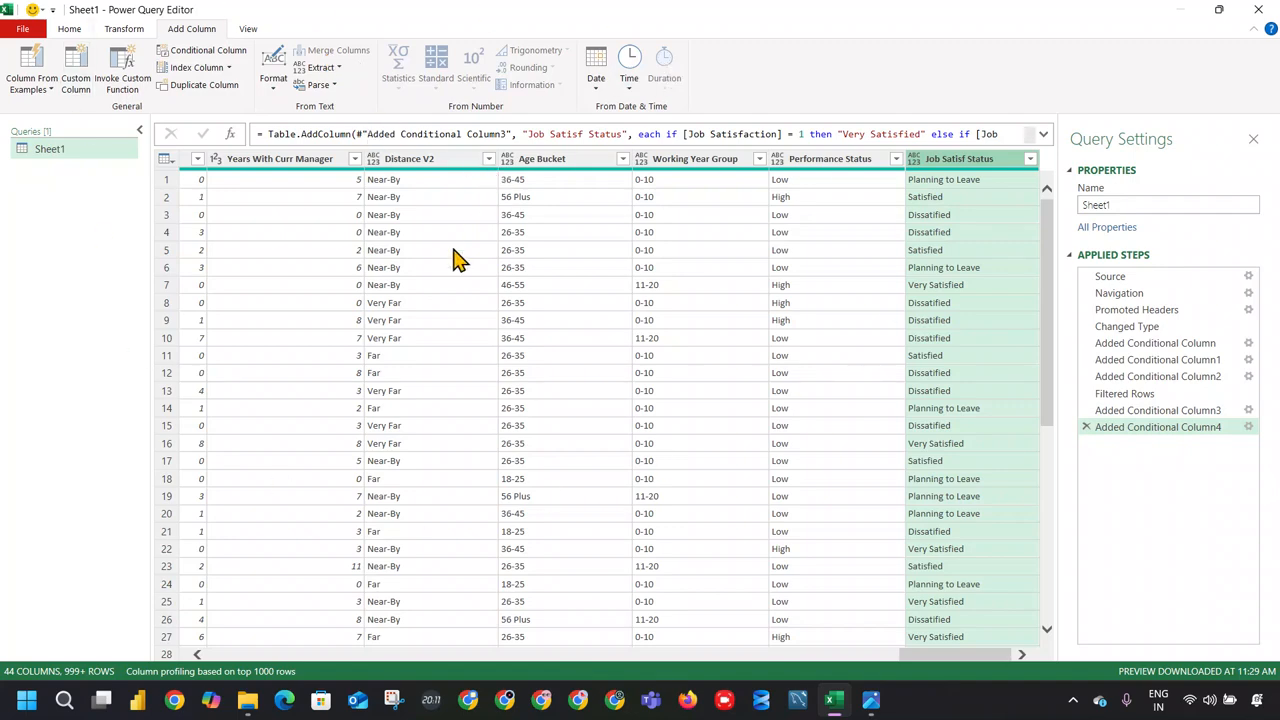
Step: Check the distinct values of the Business Travel column
drag(971, 656, 257, 657)
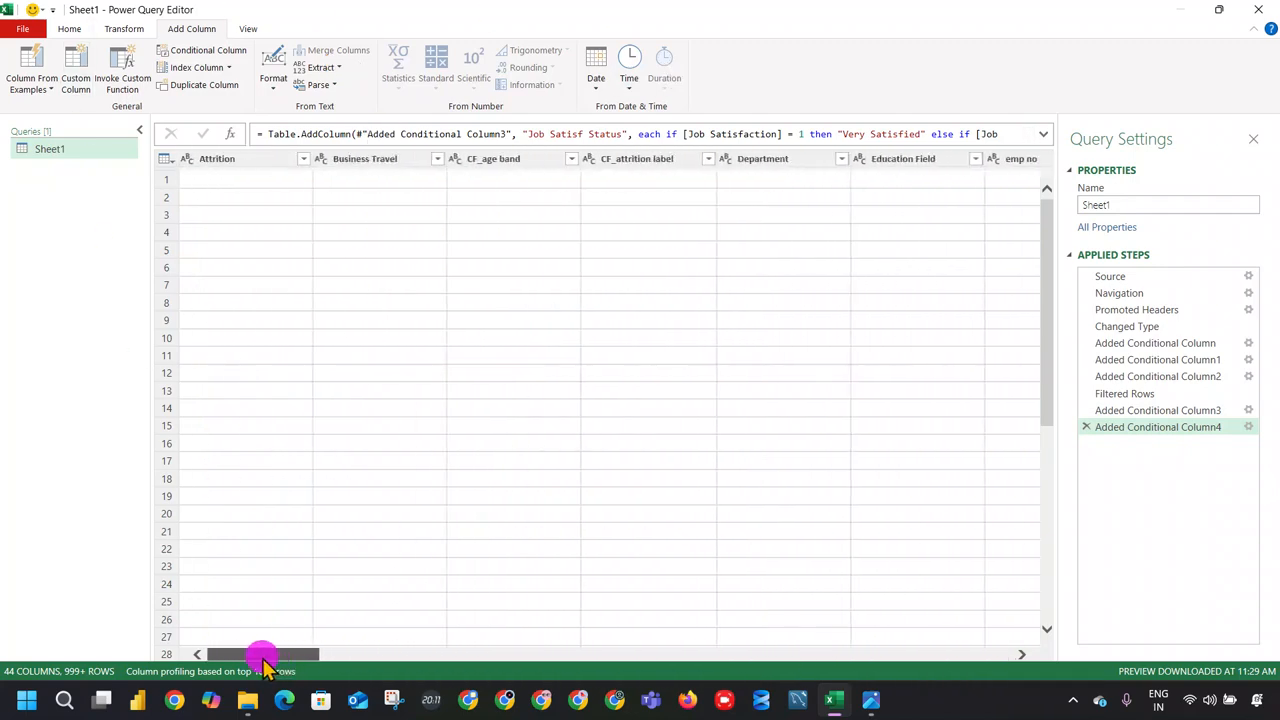
click(437, 158)
click(437, 159)
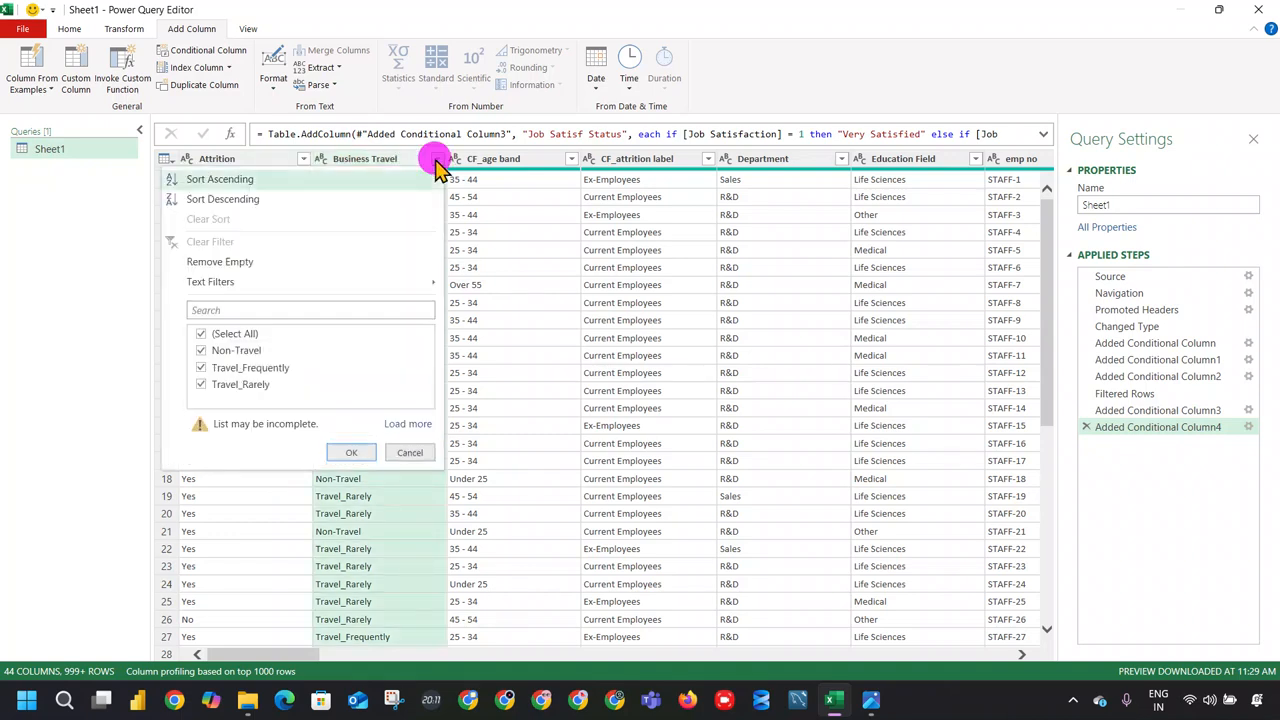
click(70, 30)
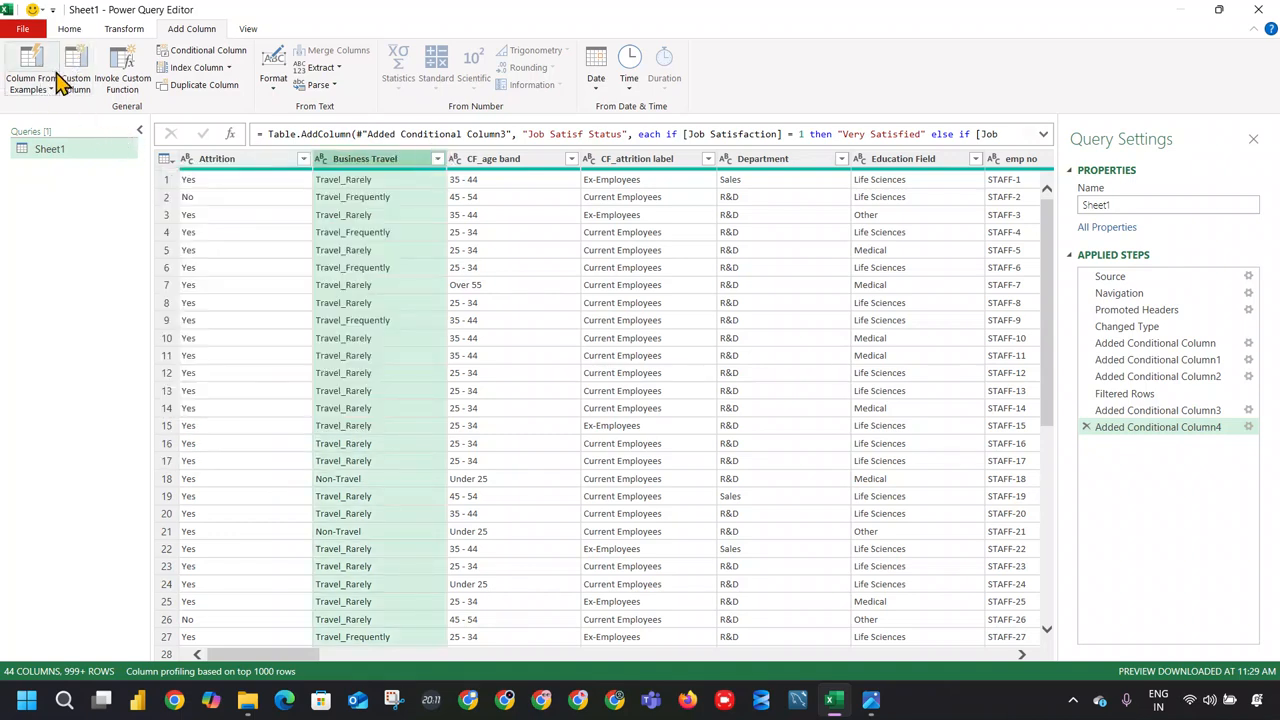
Step: Close Power Query and load the transformed query into a new worksheet, dismissing the table style tip
click(22, 86)
click(50, 106)
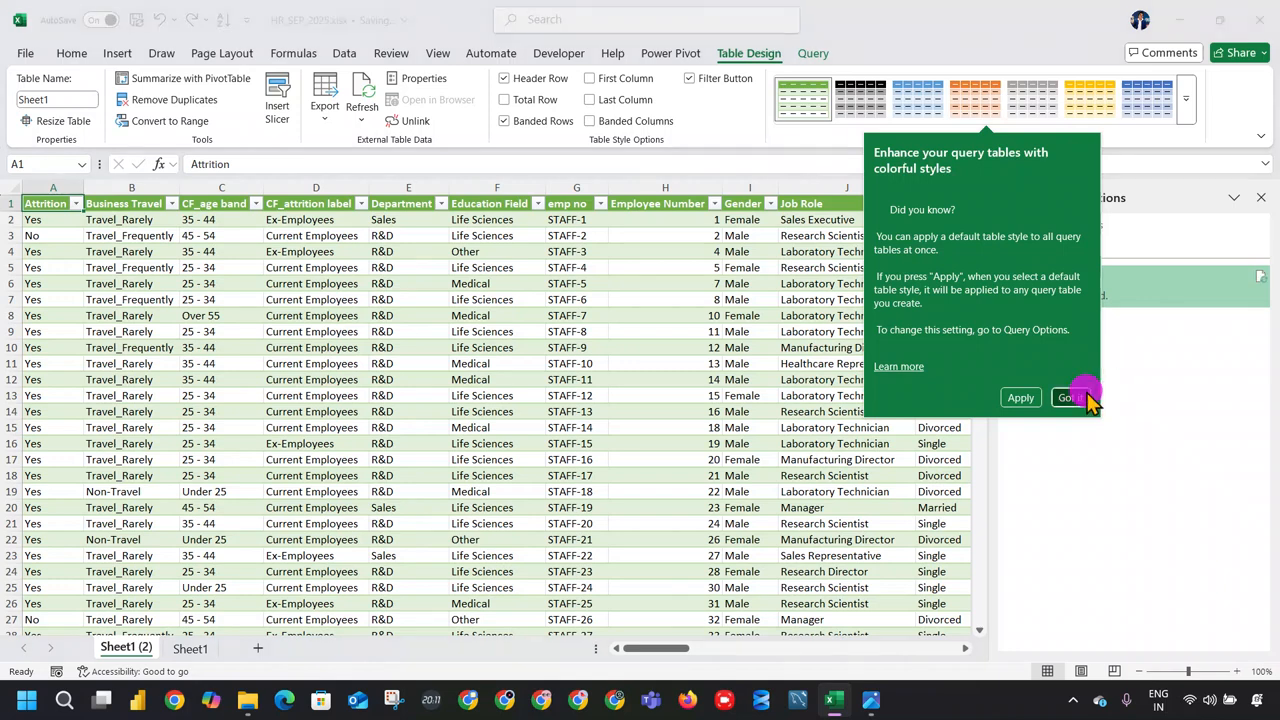
click(1068, 397)
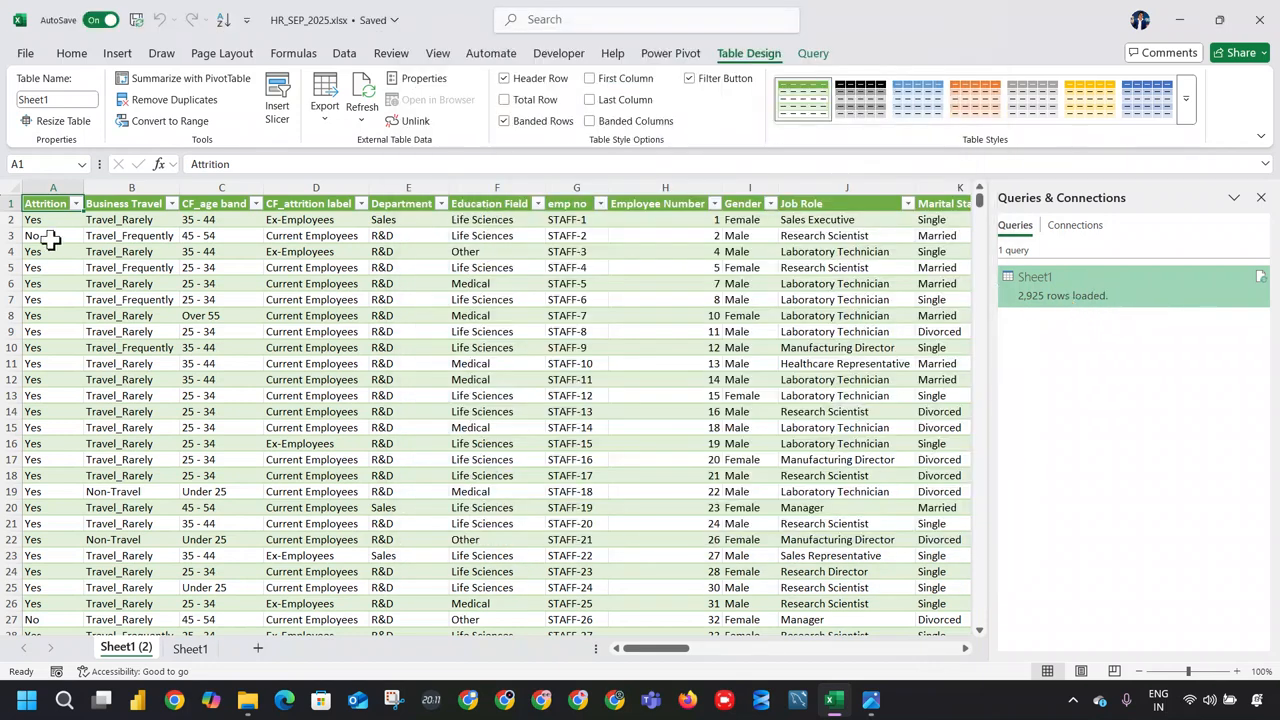
Step: Delete the Sheet1 (2) worksheet that holds the loaded query table
right_click(125, 648)
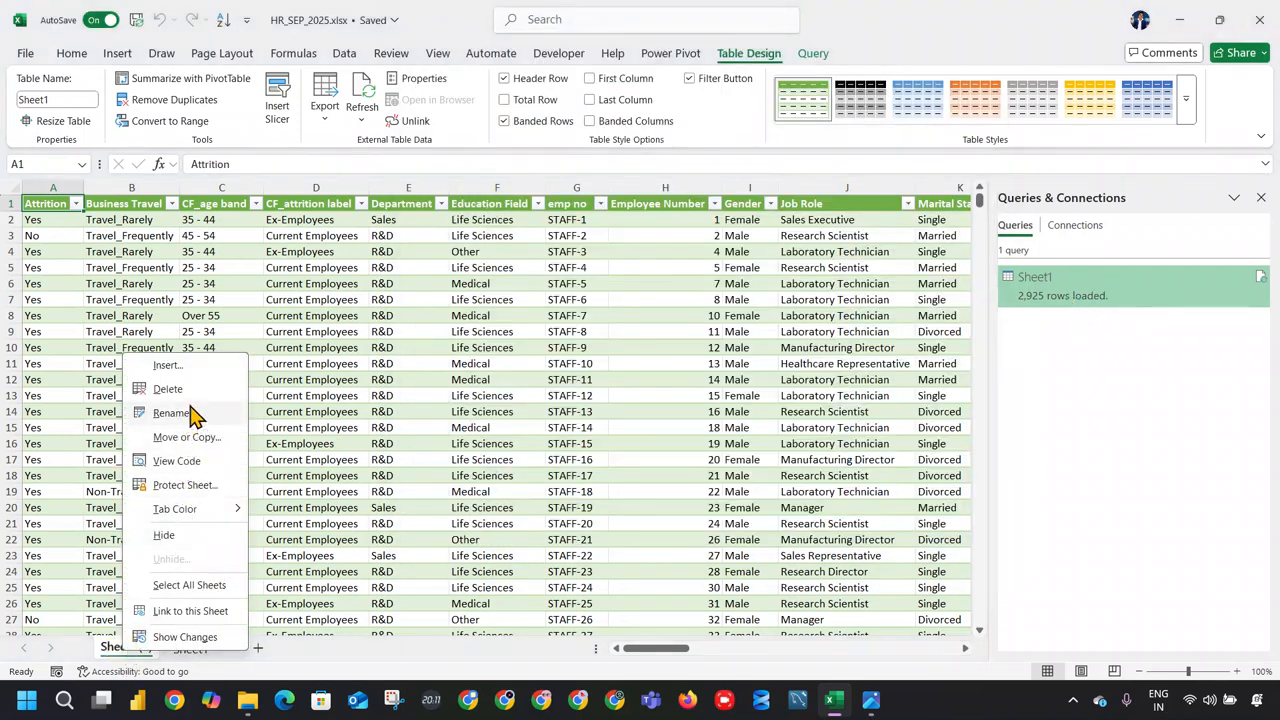
click(168, 389)
click(609, 391)
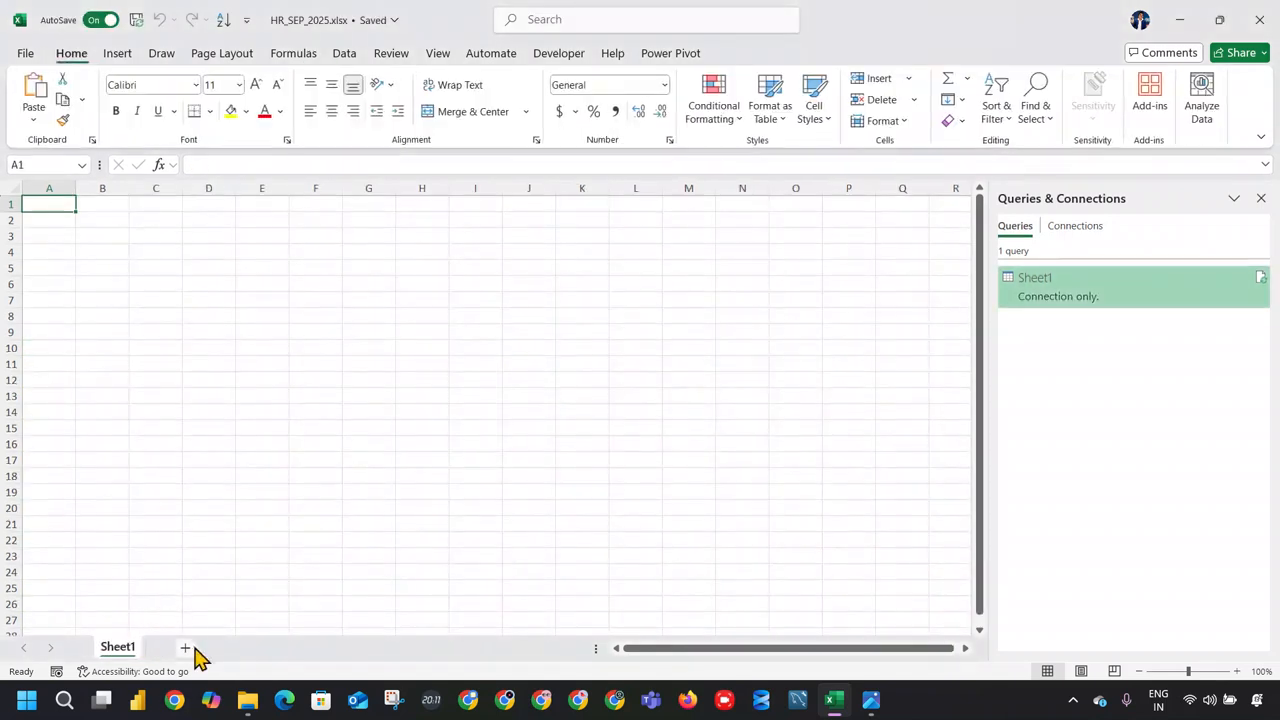
Step: Load the Sheet1 query as a table into the existing worksheet at cell B3
right_click(1106, 310)
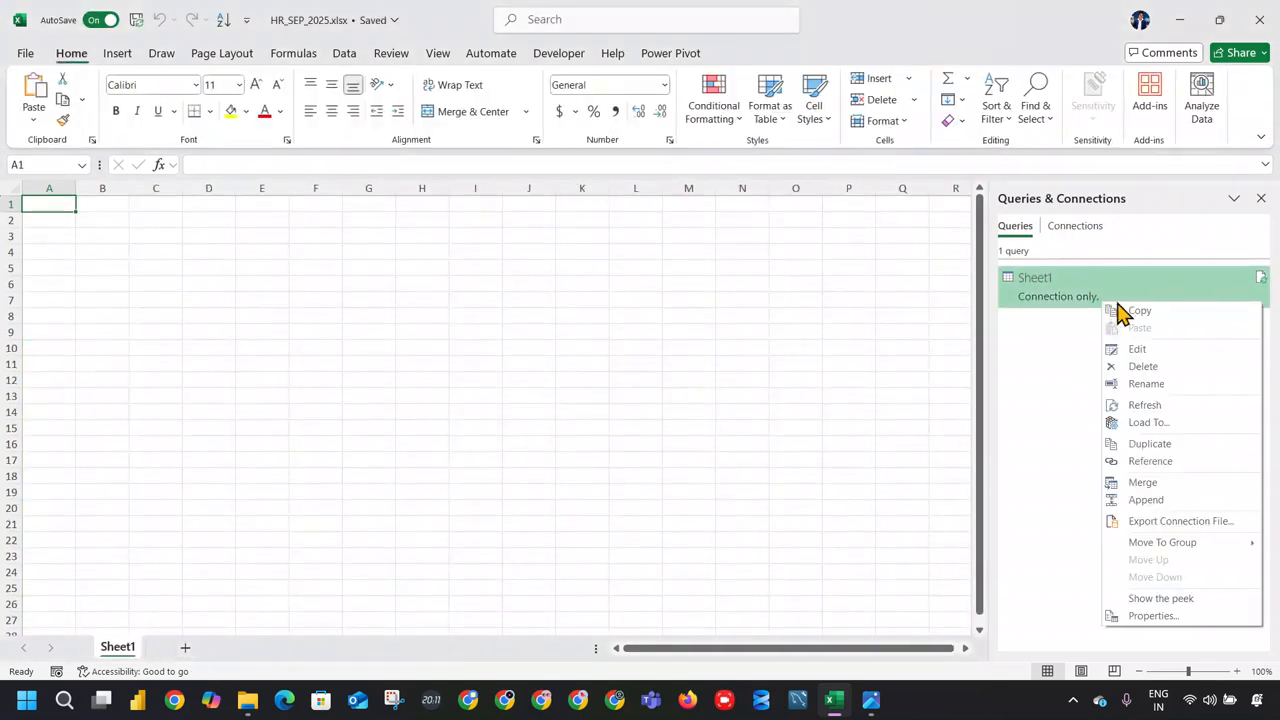
click(1186, 436)
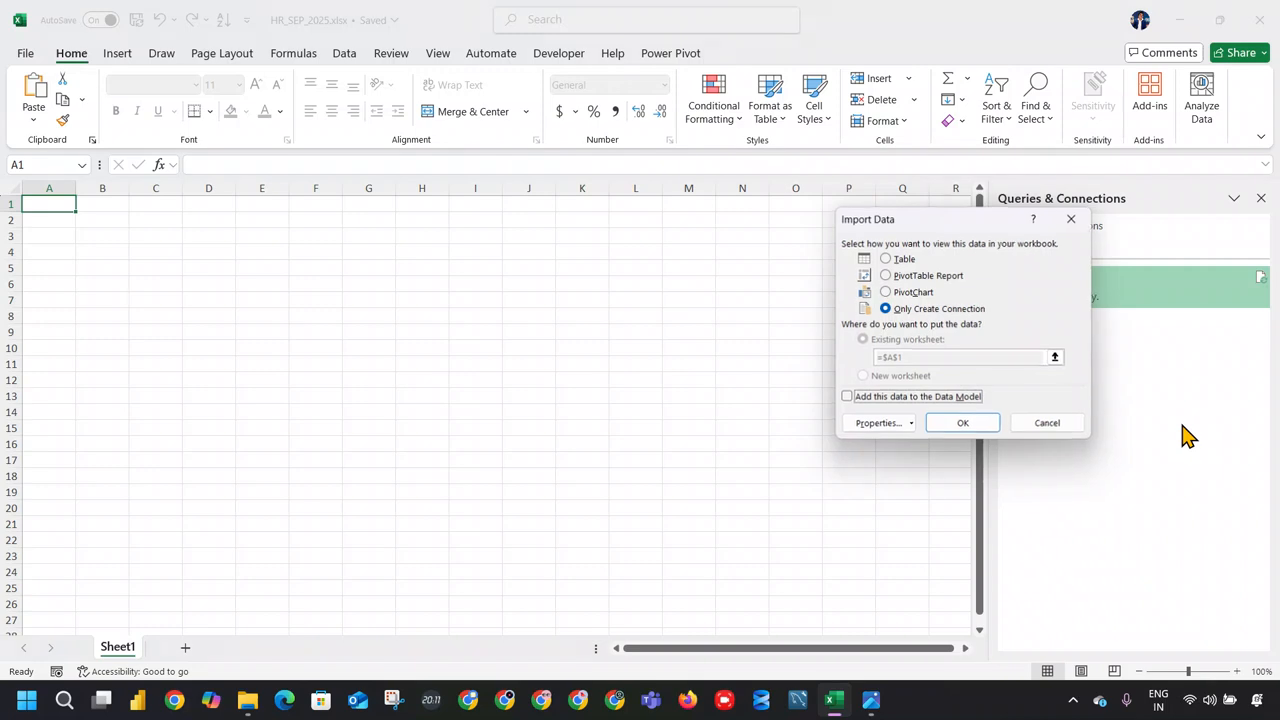
click(912, 261)
click(88, 235)
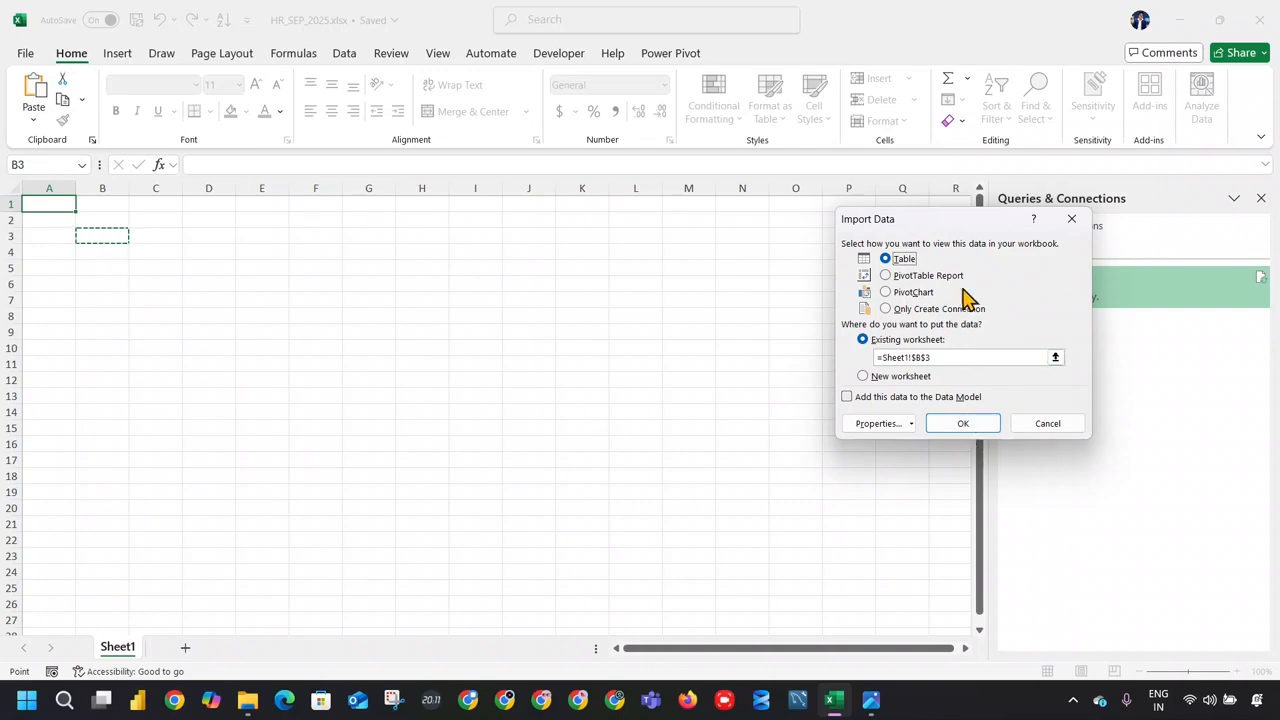
click(961, 426)
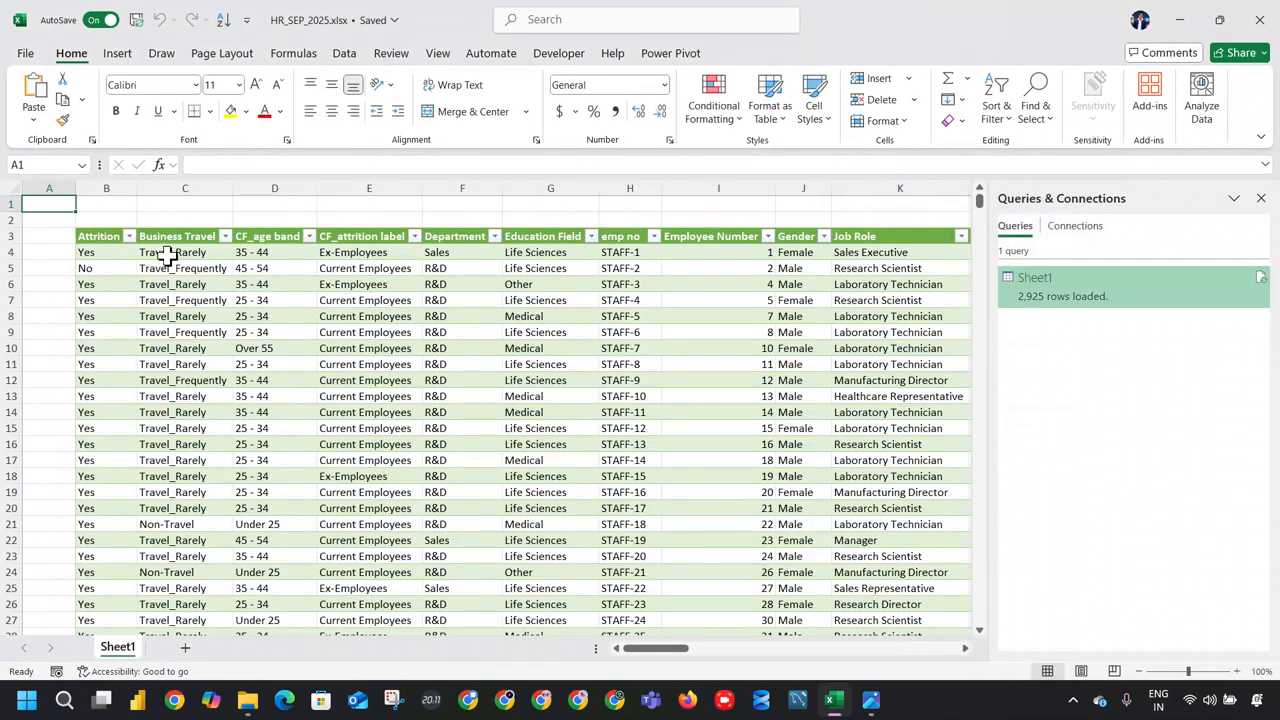
Step: Narrow column A beside the table and collapse row 2 above it
drag(682, 648, 502, 650)
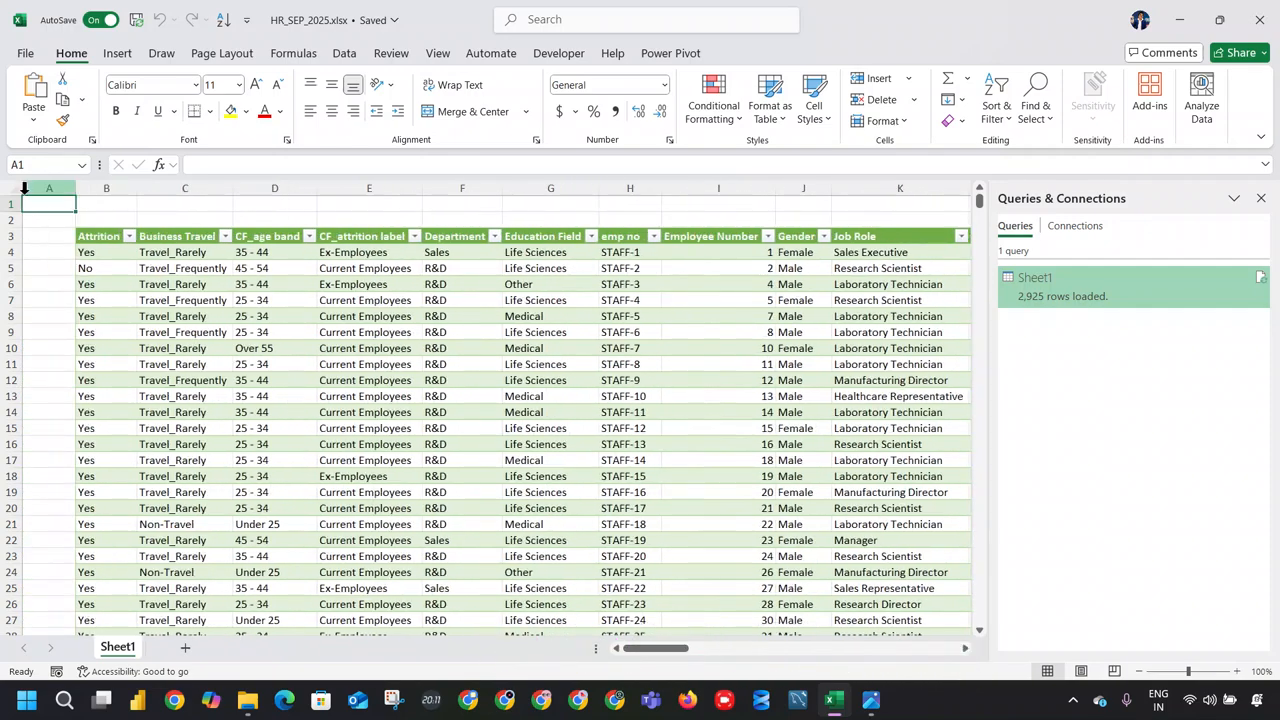
drag(76, 188, 41, 190)
mouse_move(5, 234)
mouse_down()
mouse_move(6, 205)
mouse_move(6, 218)
mouse_up()
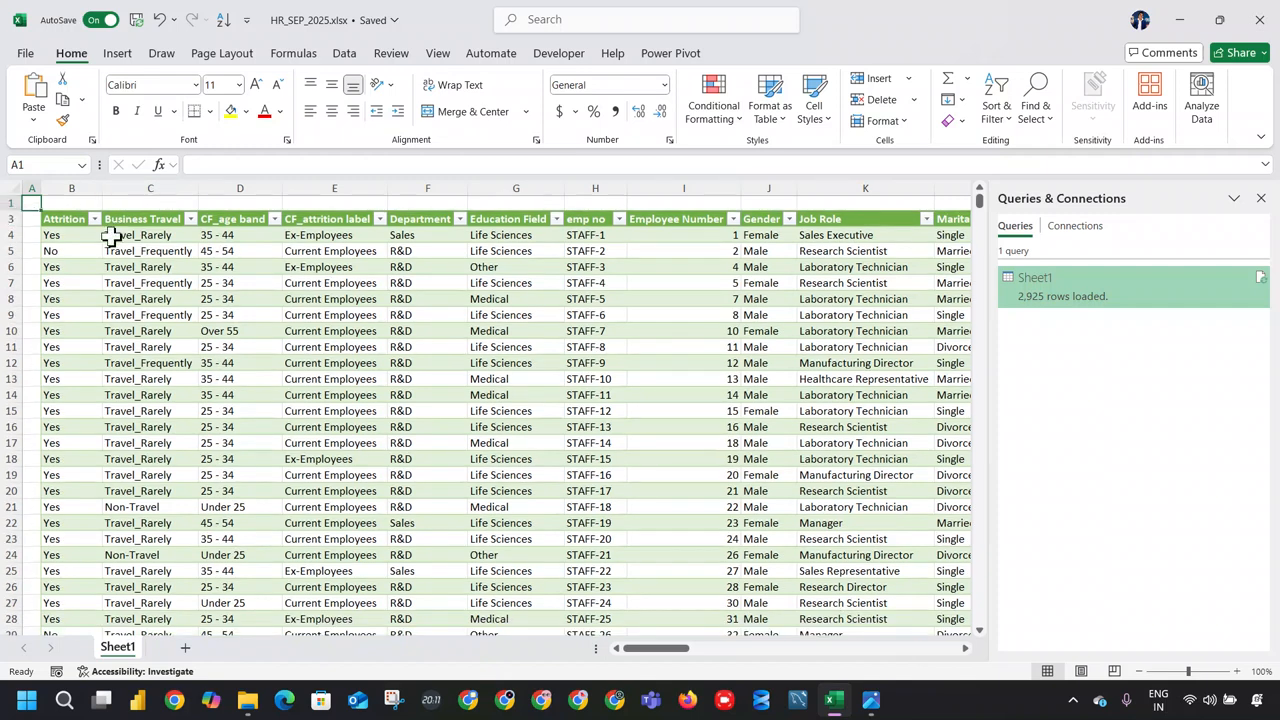
Step: Apply the first Dark table style, black and grey banded, to the loaded table
click(75, 250)
click(752, 55)
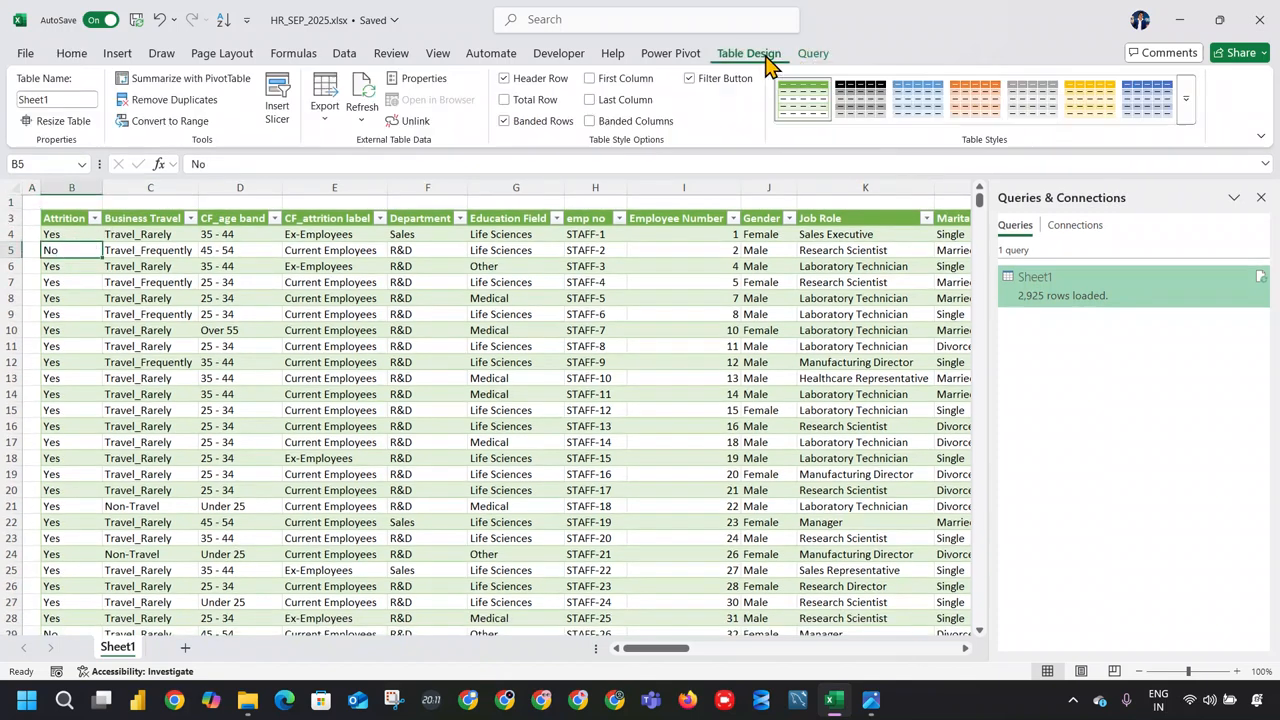
click(884, 108)
click(1186, 118)
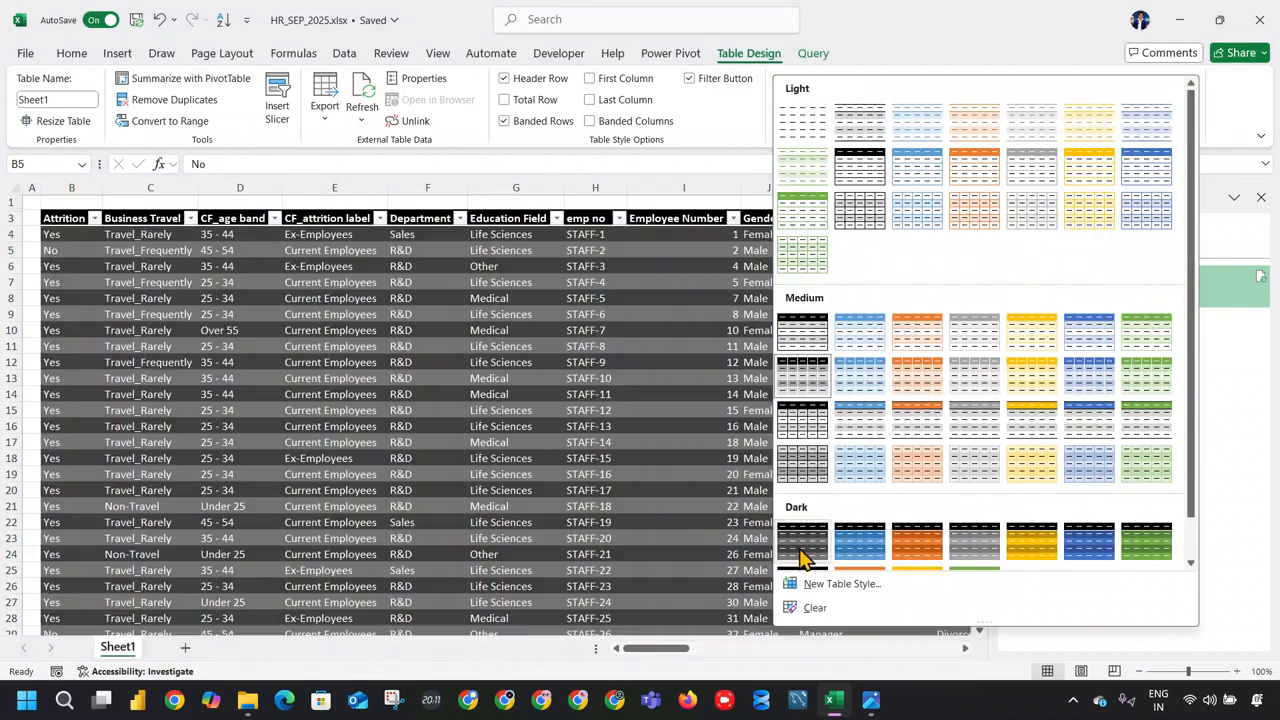
click(800, 550)
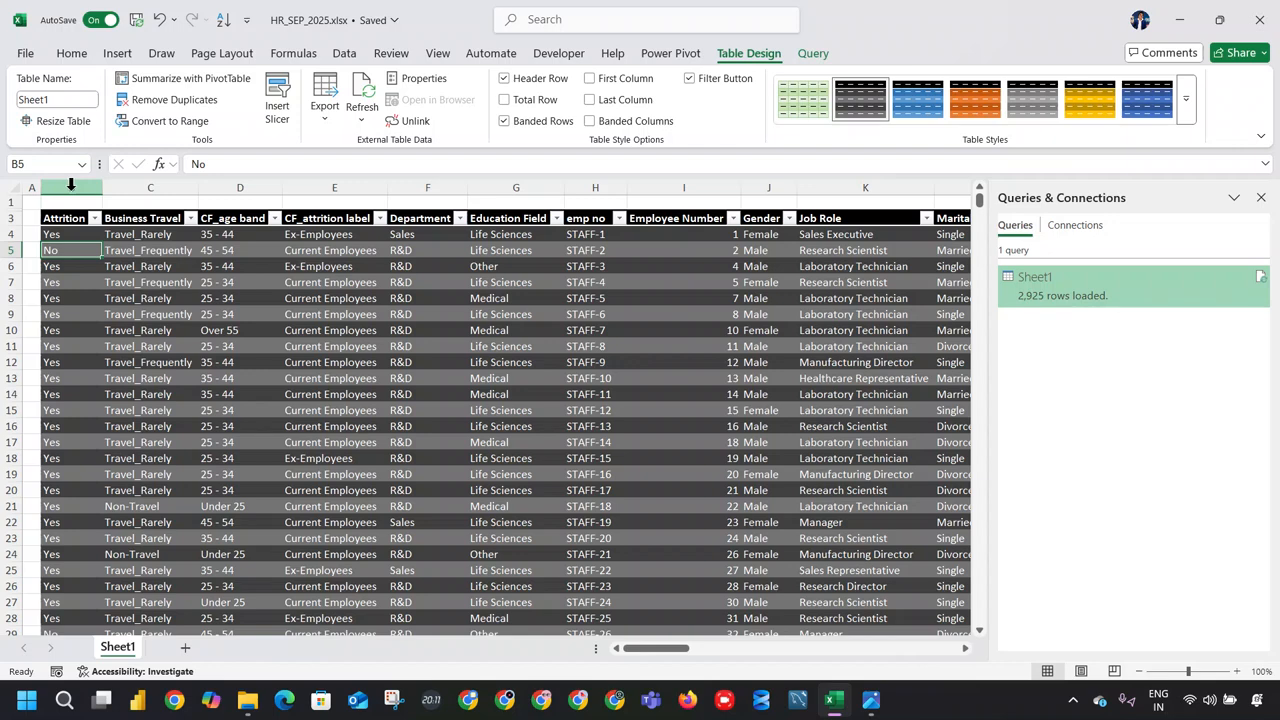
Step: Try setting a black font colour and a different fill on the whole worksheet
click(35, 201)
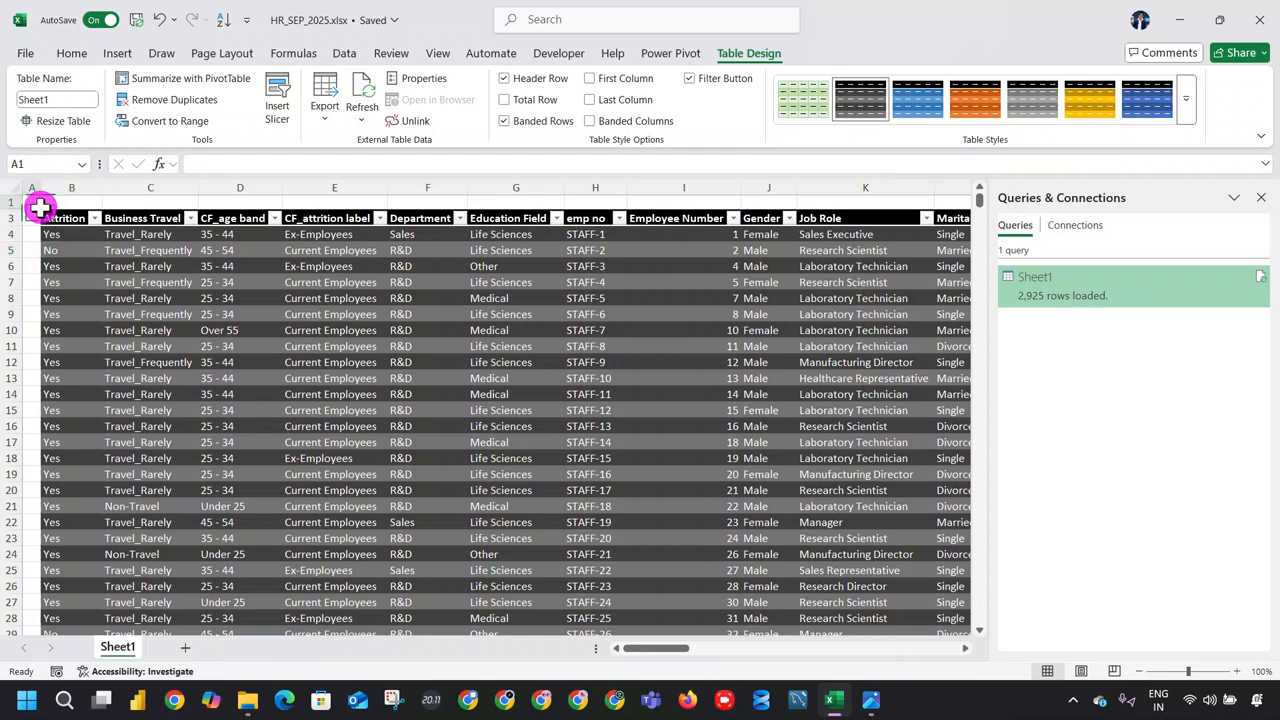
click(10, 189)
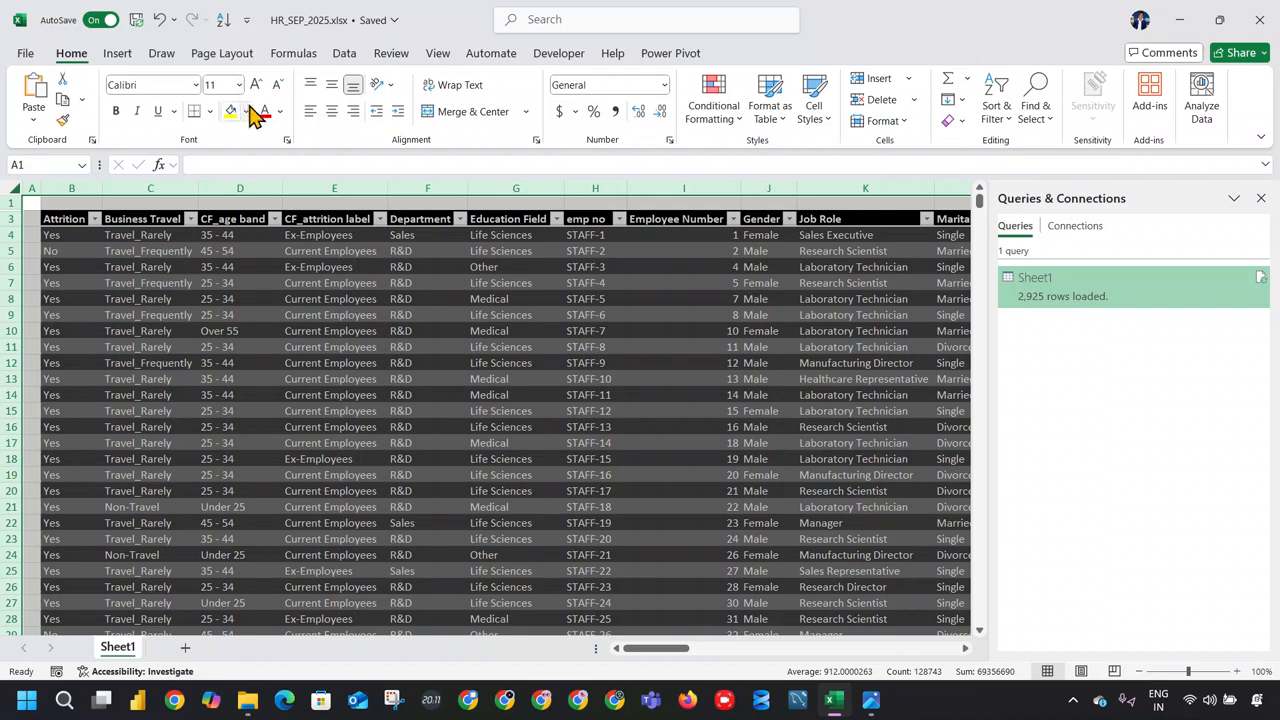
click(280, 111)
click(277, 166)
click(245, 111)
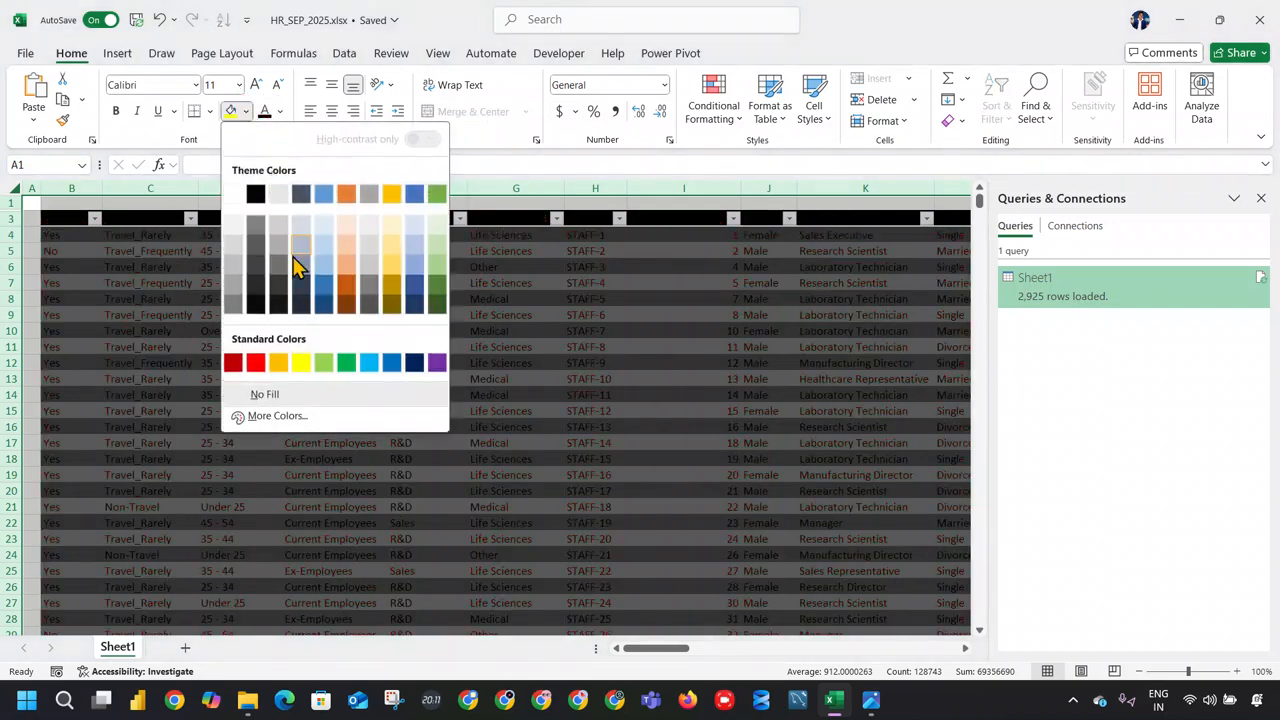
click(233, 296)
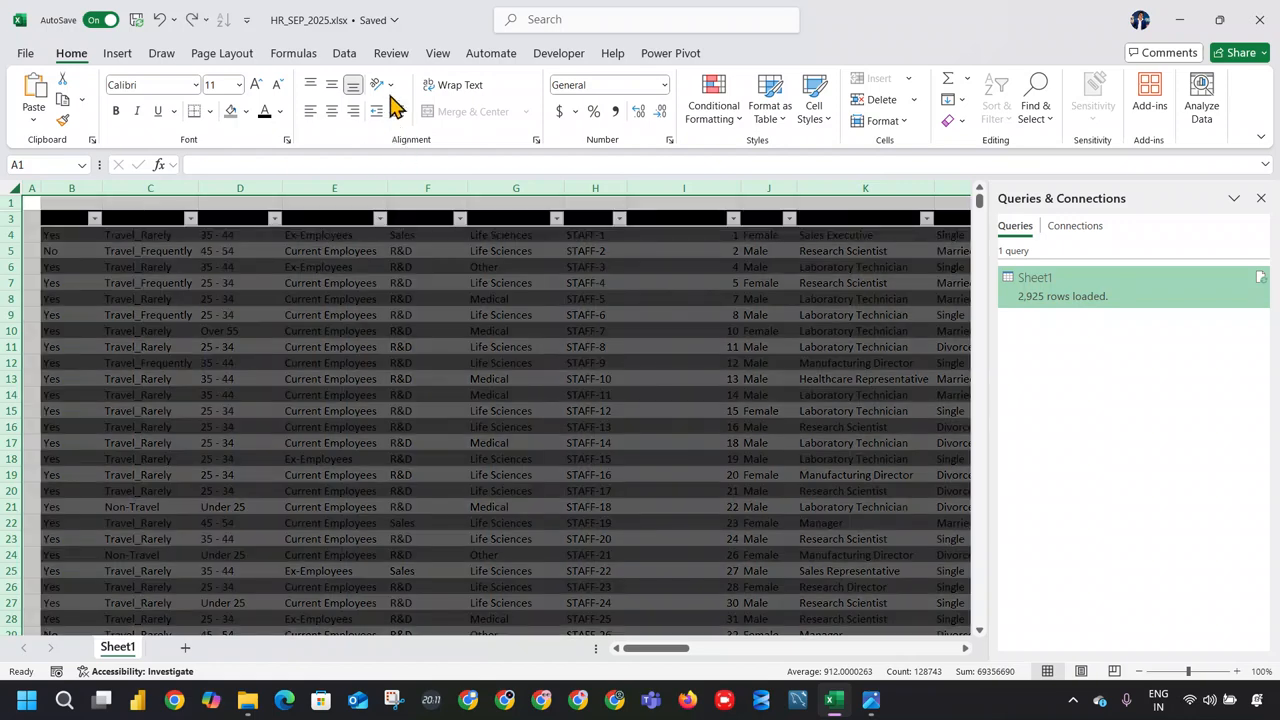
Step: Hide the worksheet gridlines and toggle the row and column headings off and on
click(434, 58)
click(505, 103)
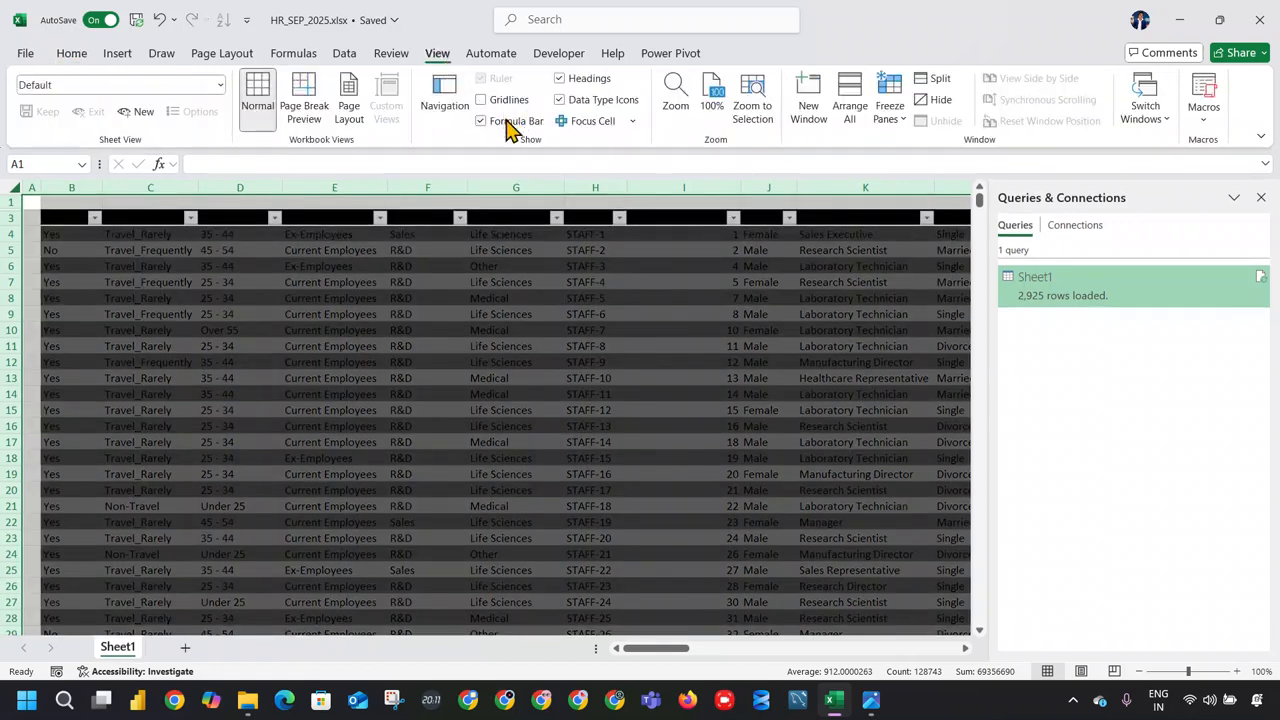
click(558, 79)
click(560, 82)
Step: Show the worksheet gridlines again and undo the whole-sheet font colour change
click(133, 220)
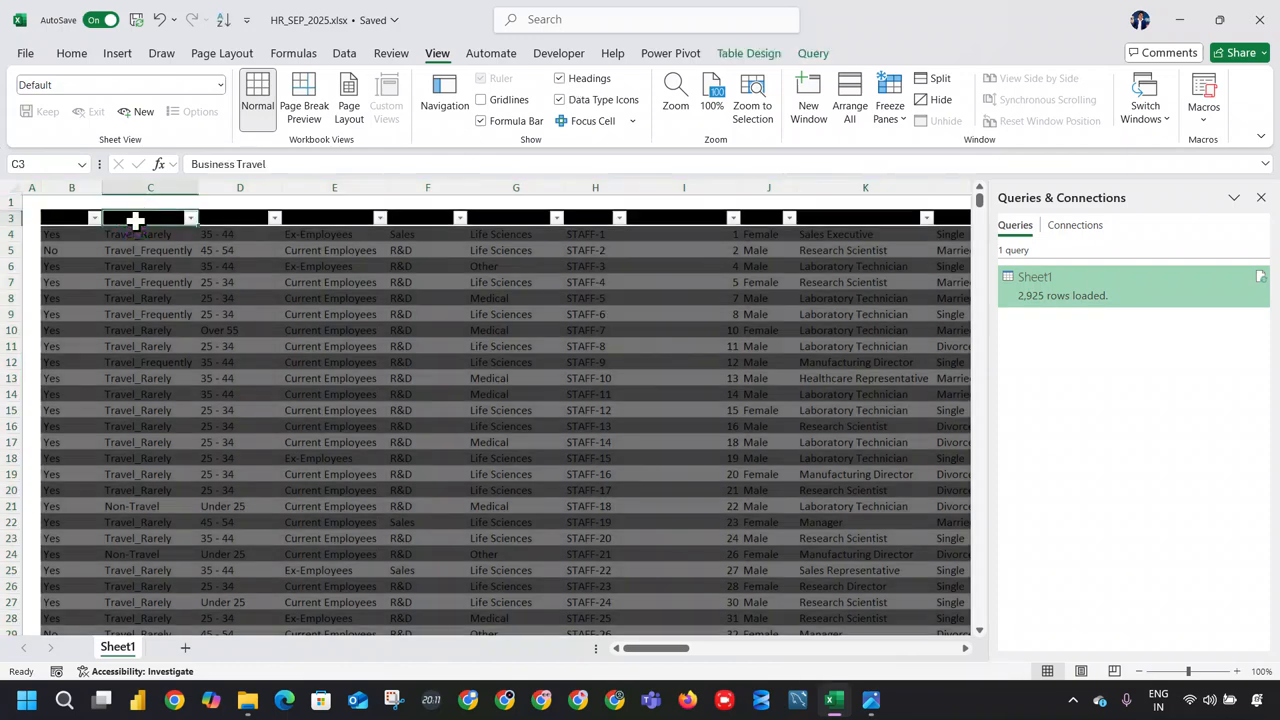
click(14, 188)
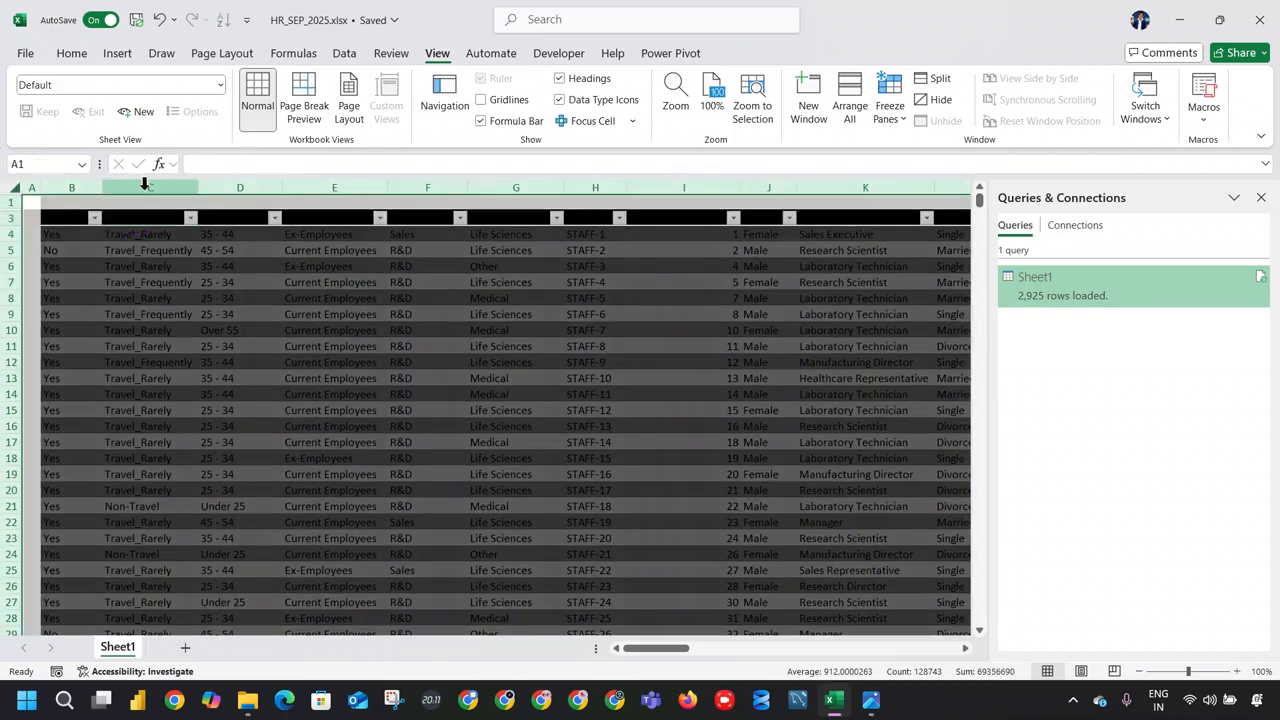
click(481, 99)
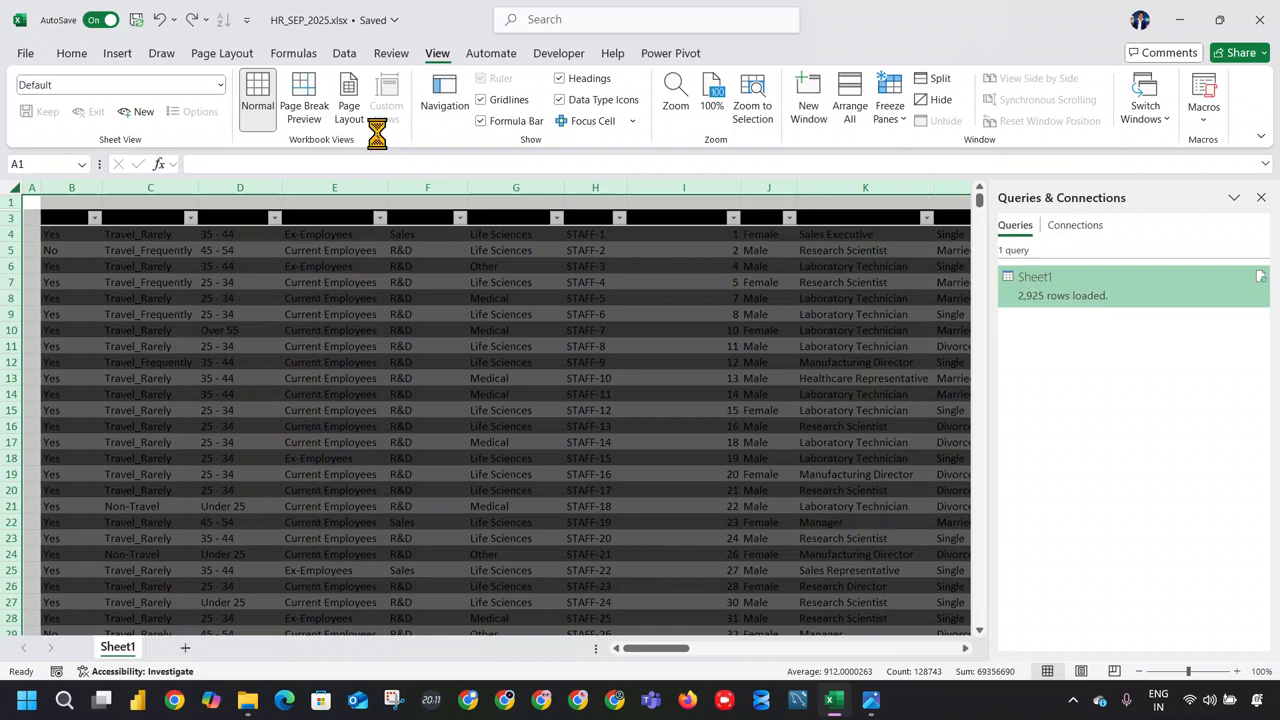
click(375, 188)
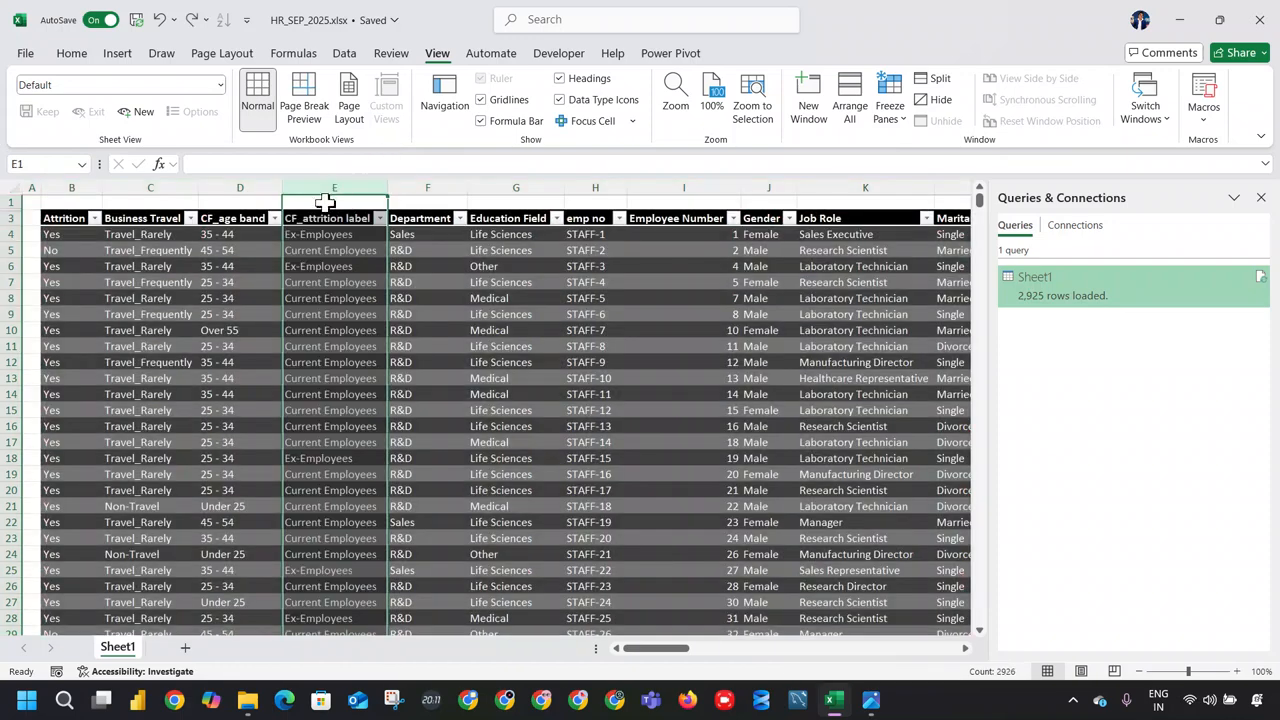
Step: Hide the worksheet gridlines and close the Queries & Connections pane
click(15, 190)
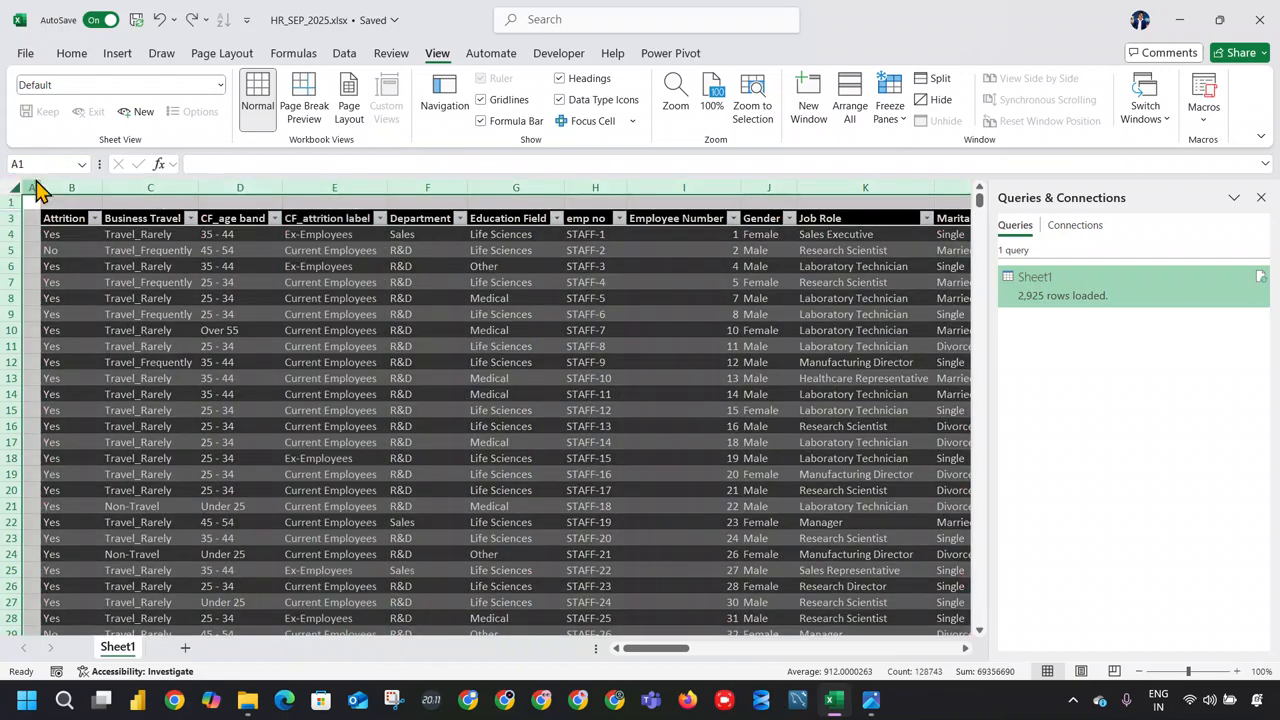
click(520, 100)
click(134, 201)
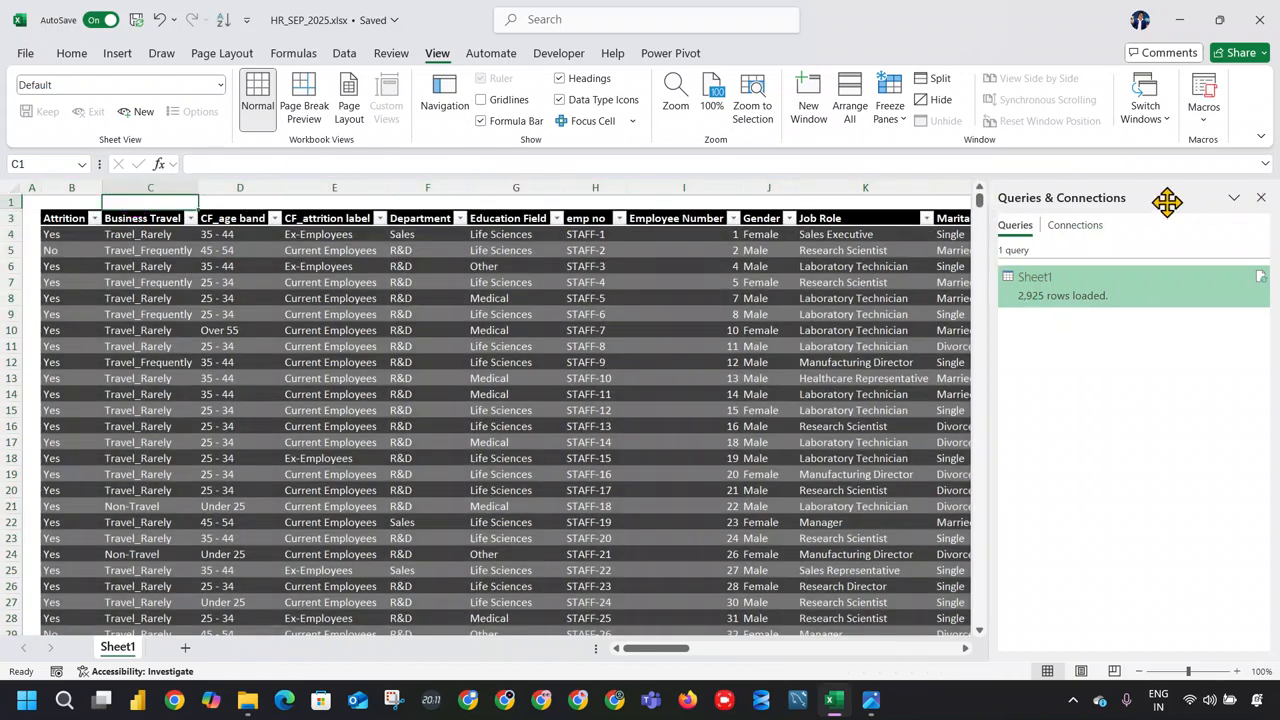
click(1260, 198)
Step: Autofit all worksheet columns to their contents and widen column A slightly
click(14, 188)
double_click(203, 191)
double_click(204, 190)
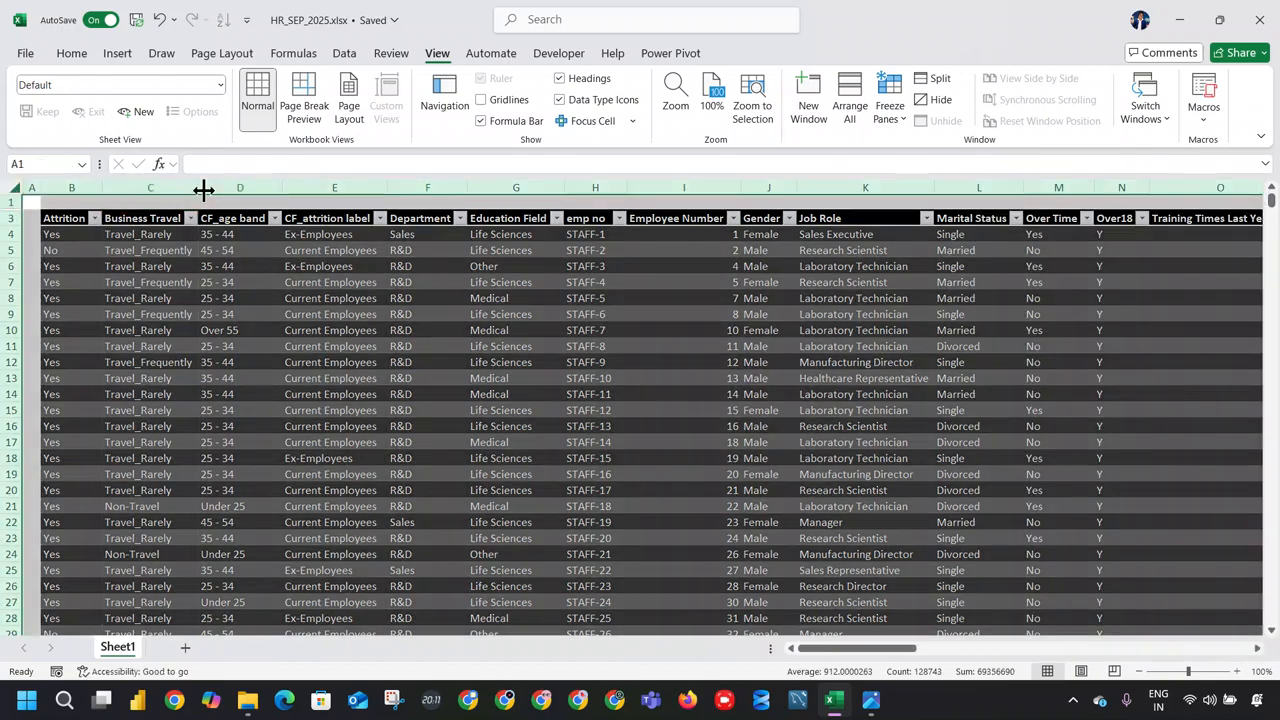
mouse_move(47, 186)
mouse_down()
mouse_move(106, 181)
mouse_move(58, 186)
mouse_up()
double_click(85, 181)
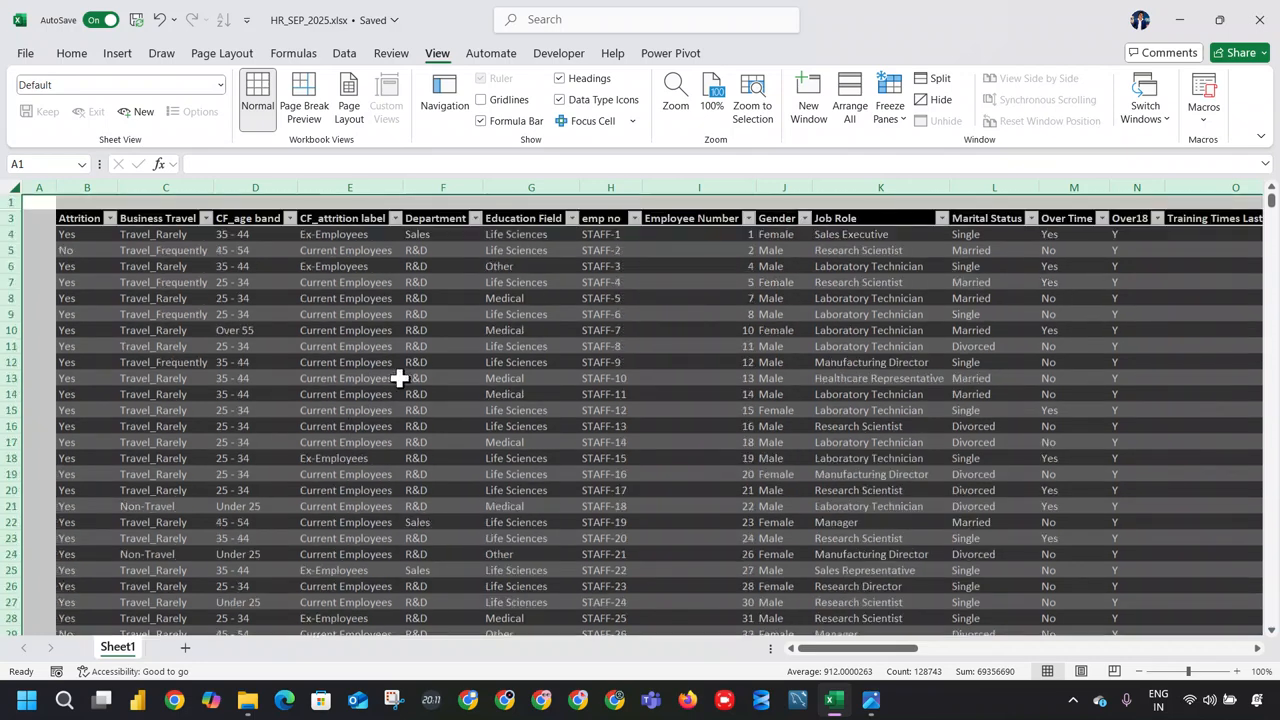
click(333, 410)
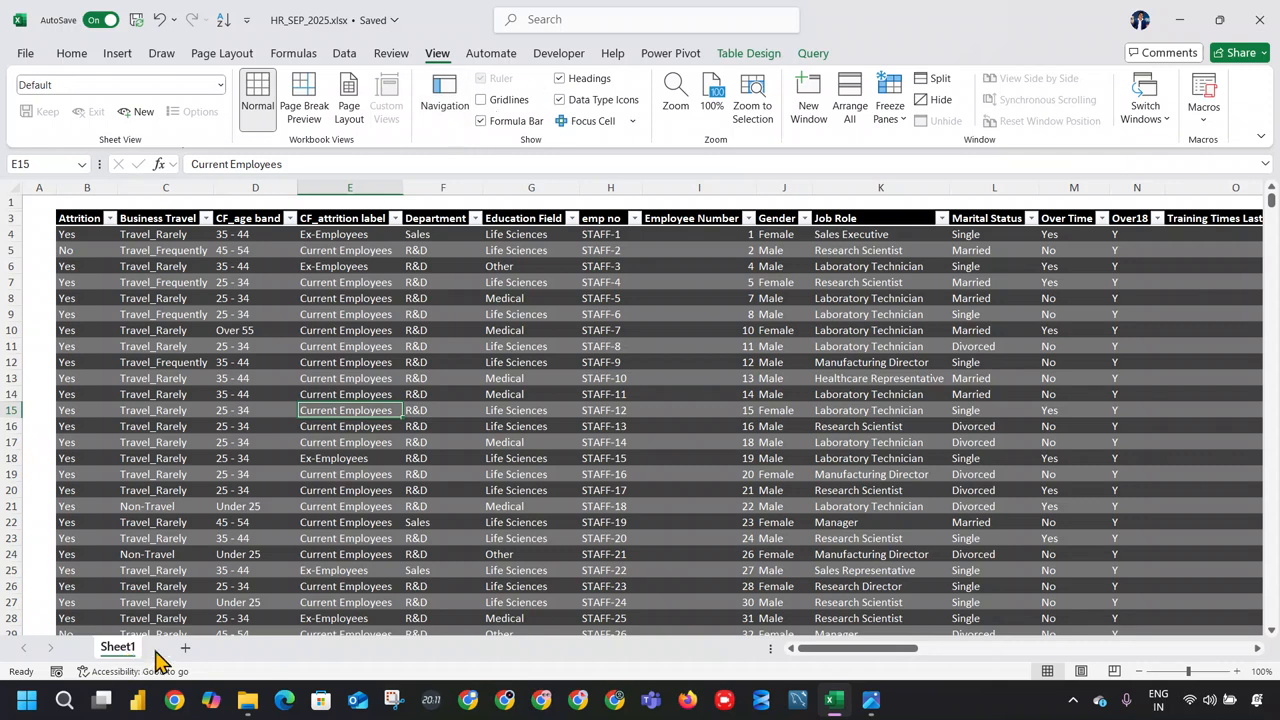
Step: Rename the Sheet1 worksheet as Data
double_click(125, 648)
text(Data)
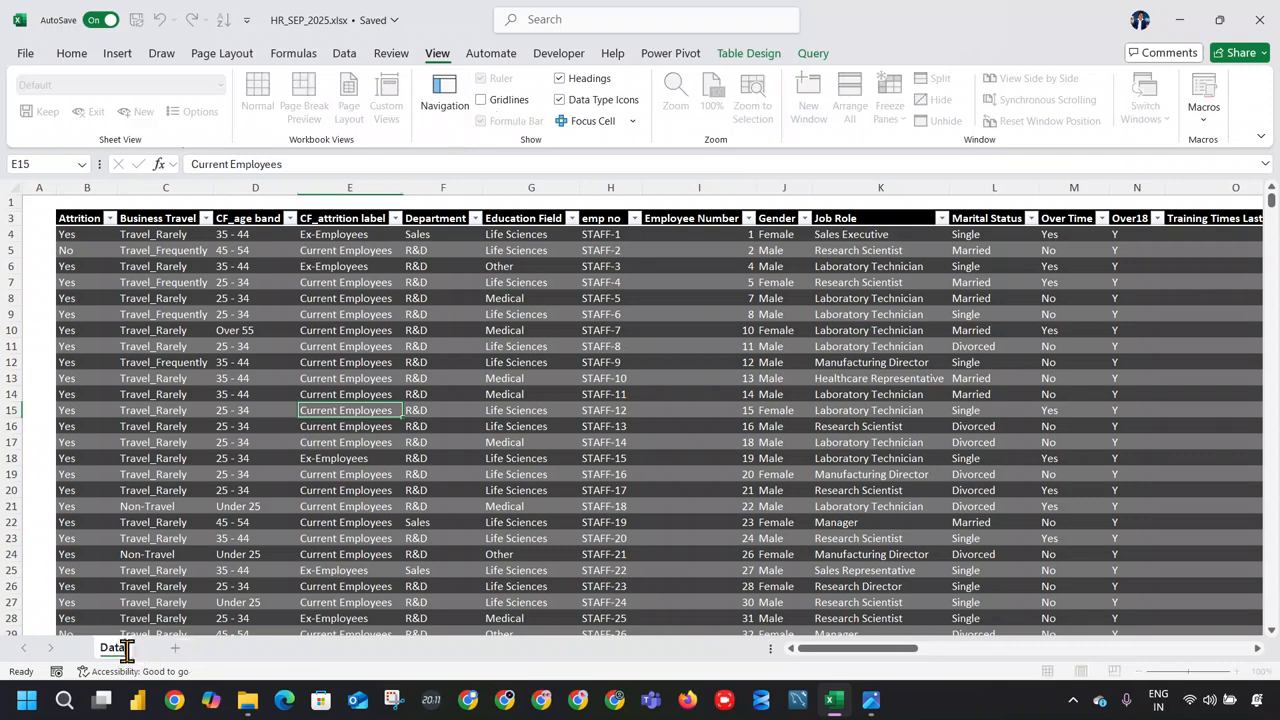
Step: Enter "\" in cell E15 and look at the filter list of the Attrition column
text(\)
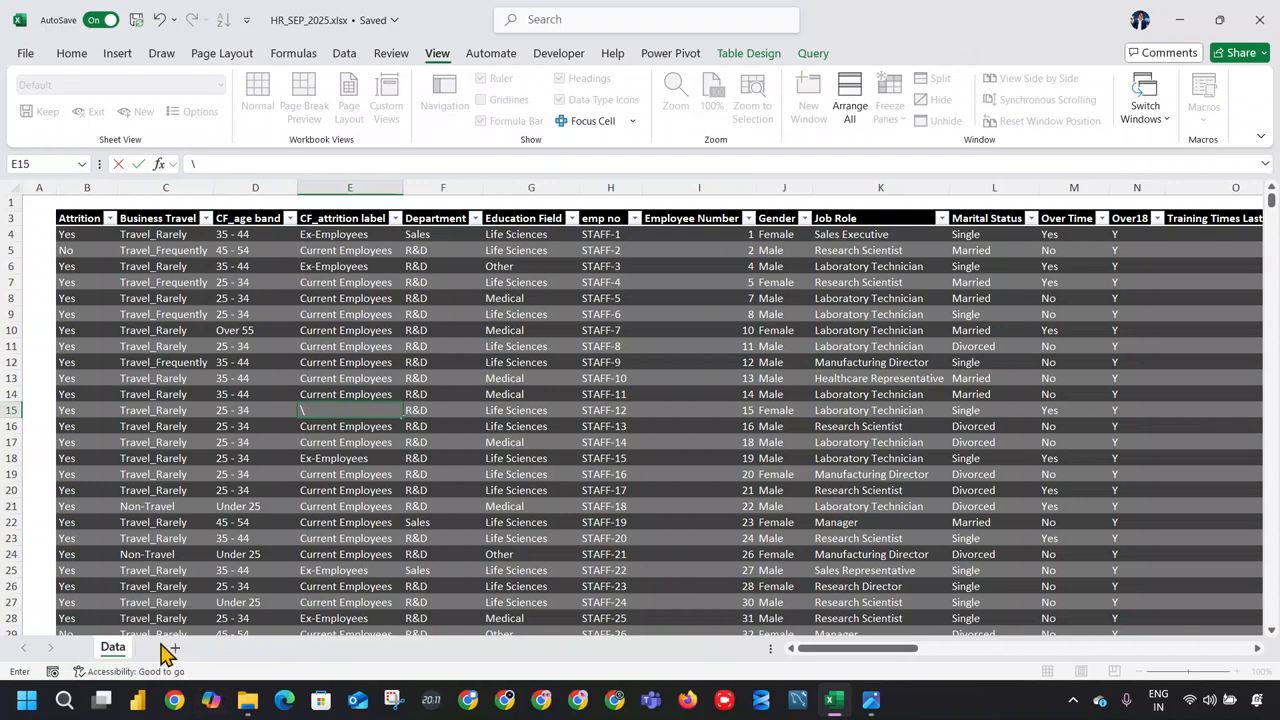
click(110, 218)
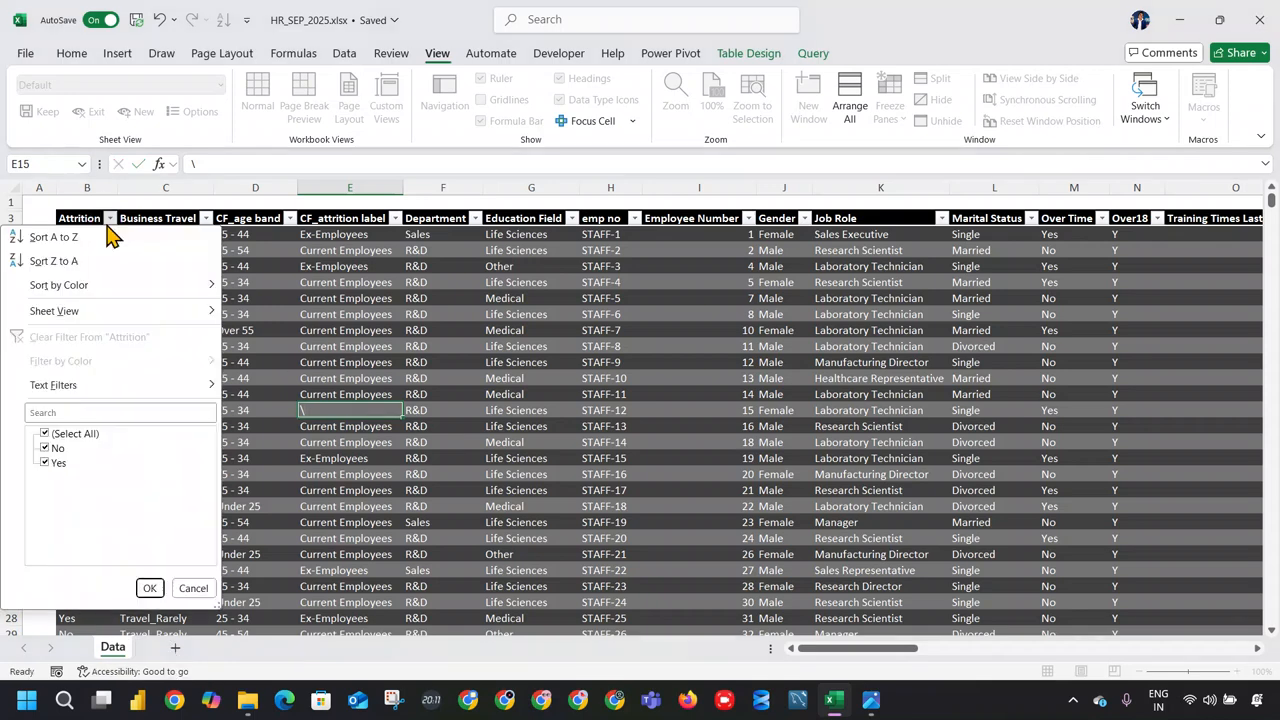
key(Escape)
key(Up)
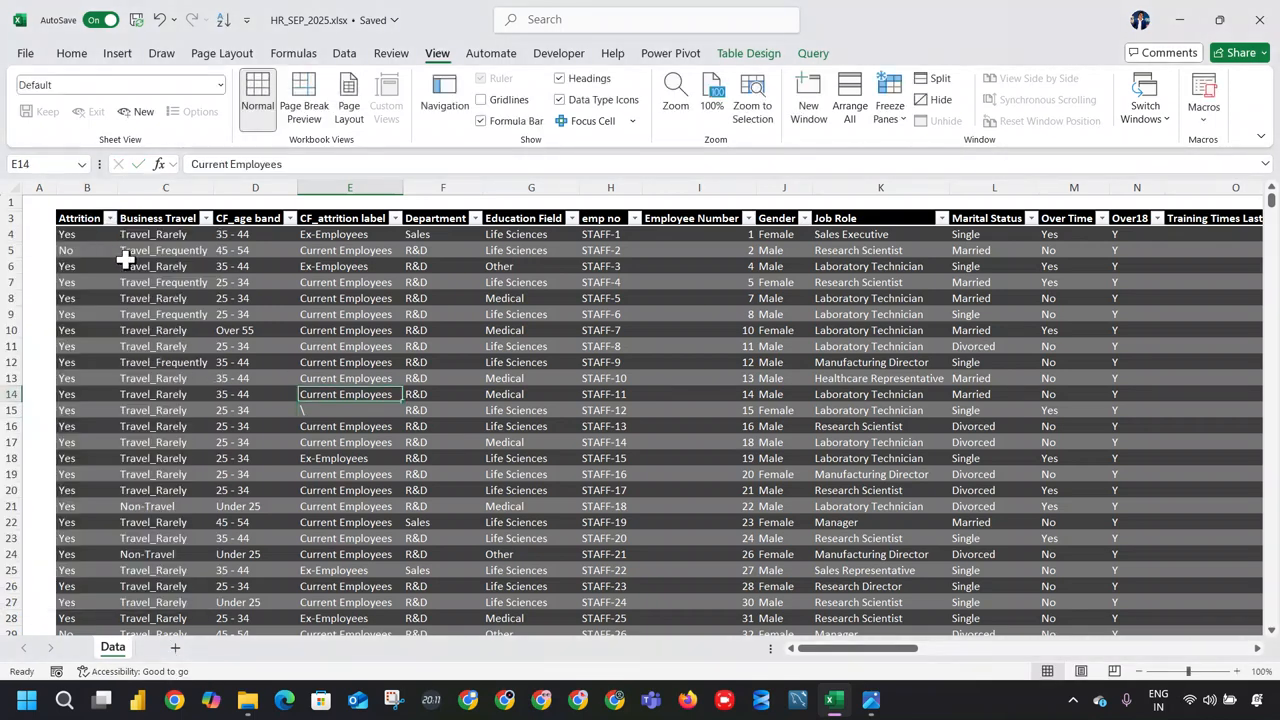
Step: Insert a PivotTable based on the Sheet1 table in a new worksheet
click(124, 264)
click(117, 53)
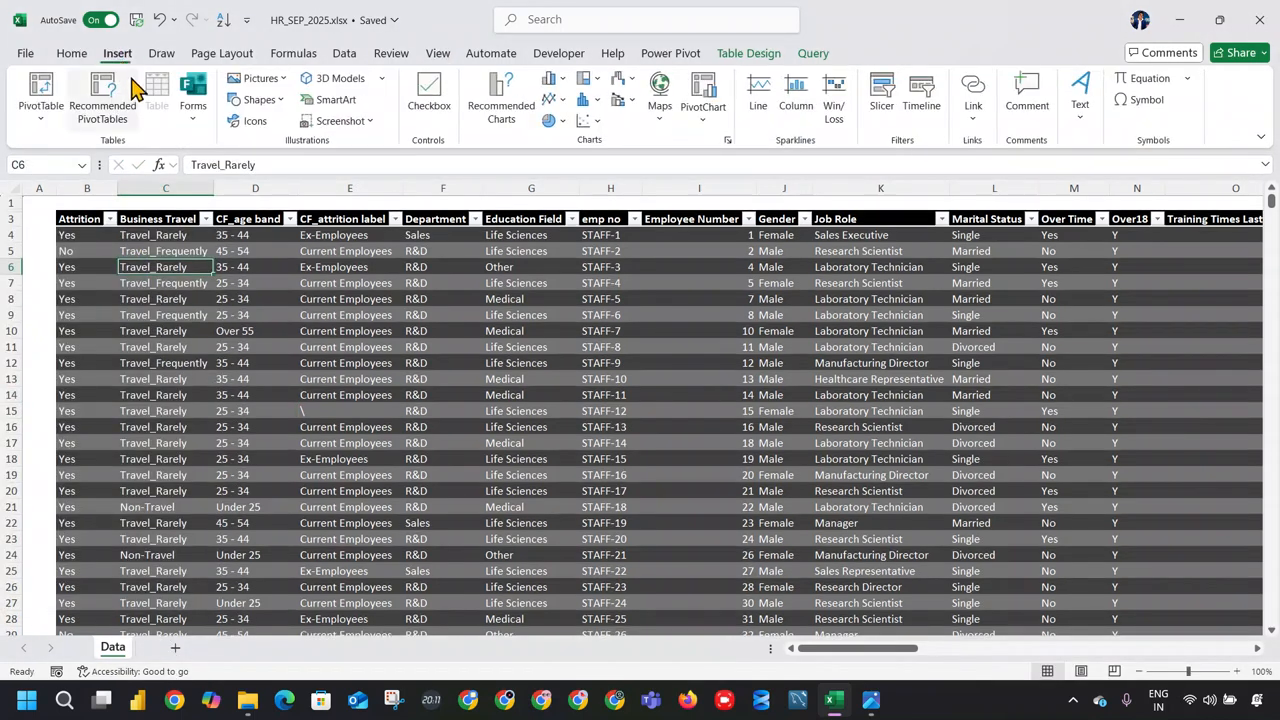
click(48, 98)
click(1028, 447)
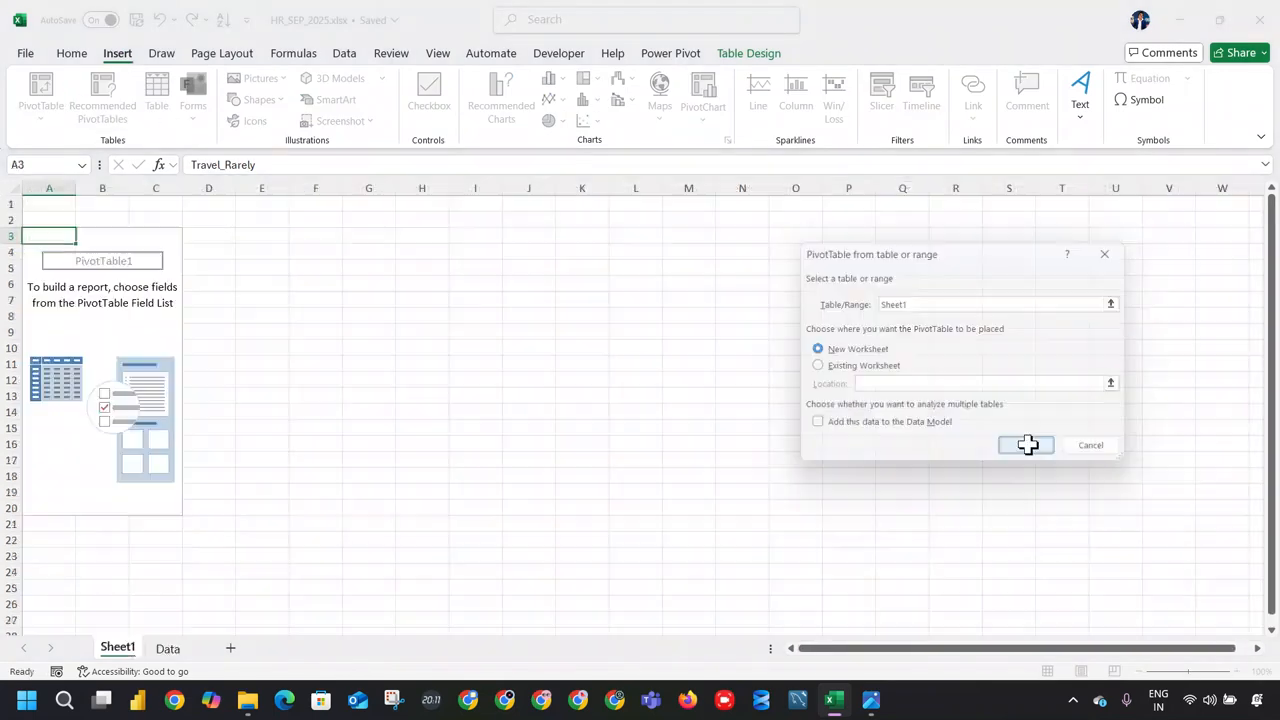
Step: Rename the new PivotTable worksheet as Analysis and colour its sheet tab red
double_click(117, 648)
text(Analysis)
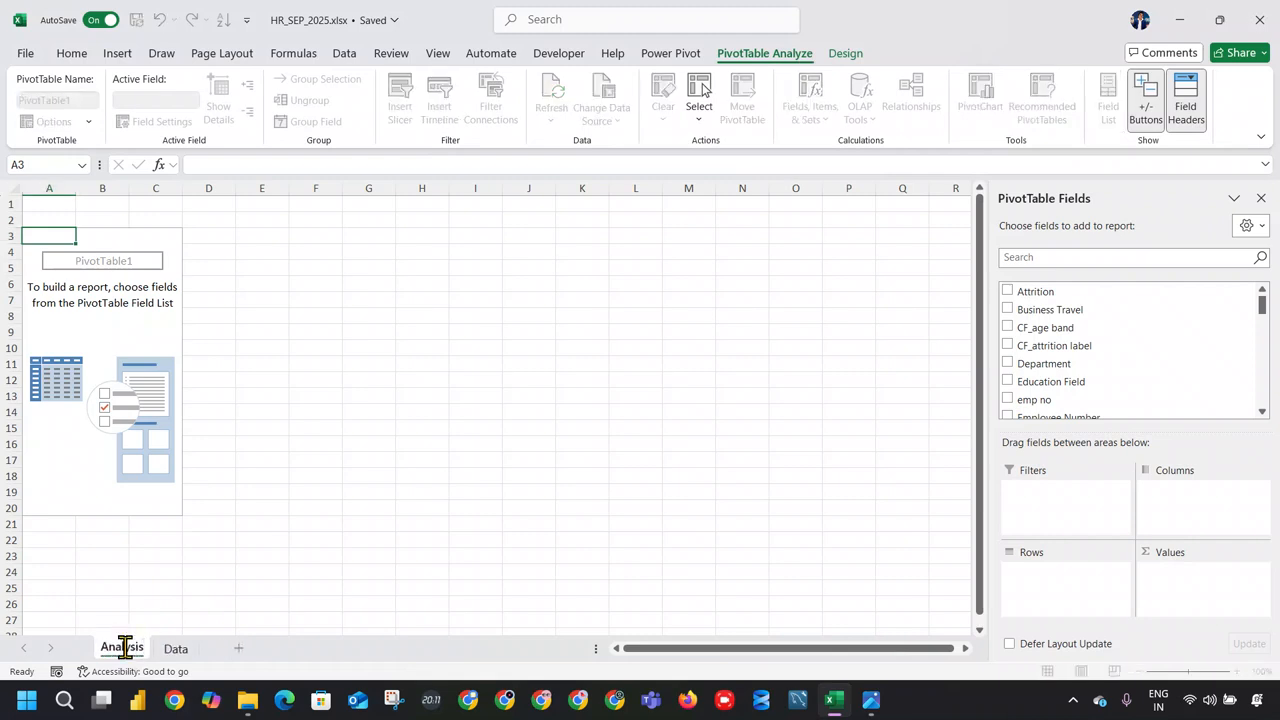
right_click(125, 647)
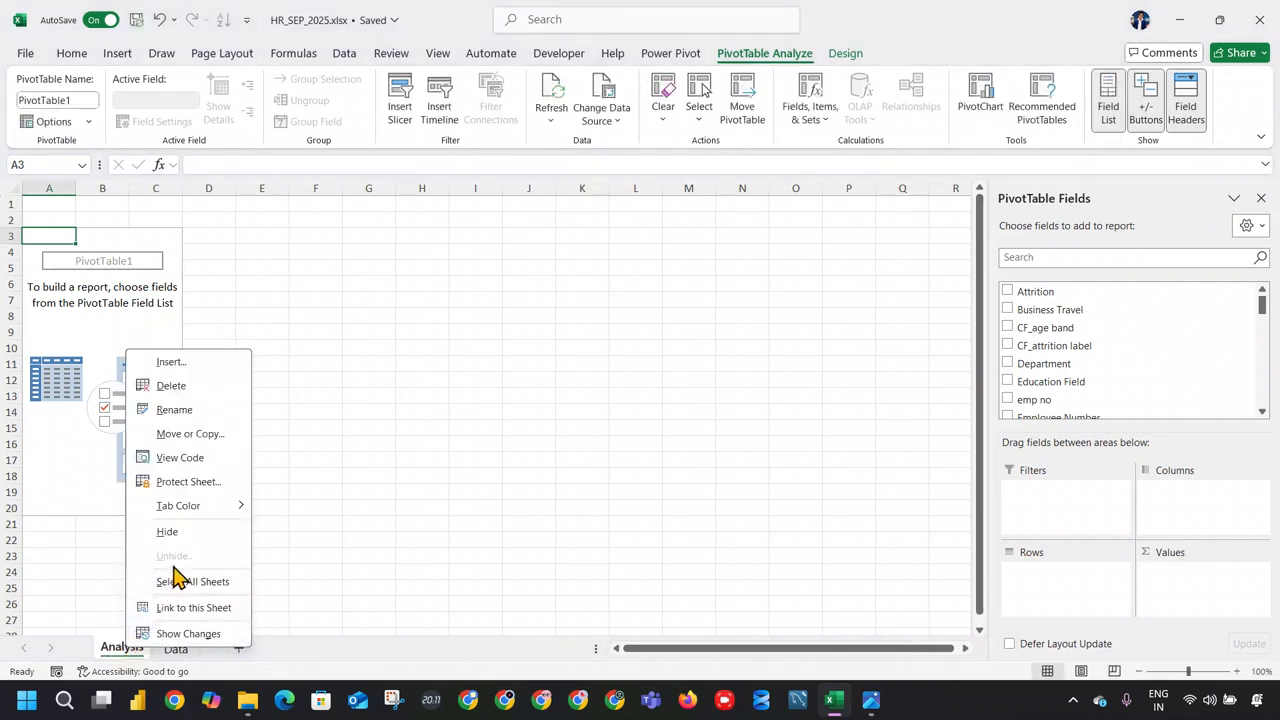
mouse_move(225, 508)
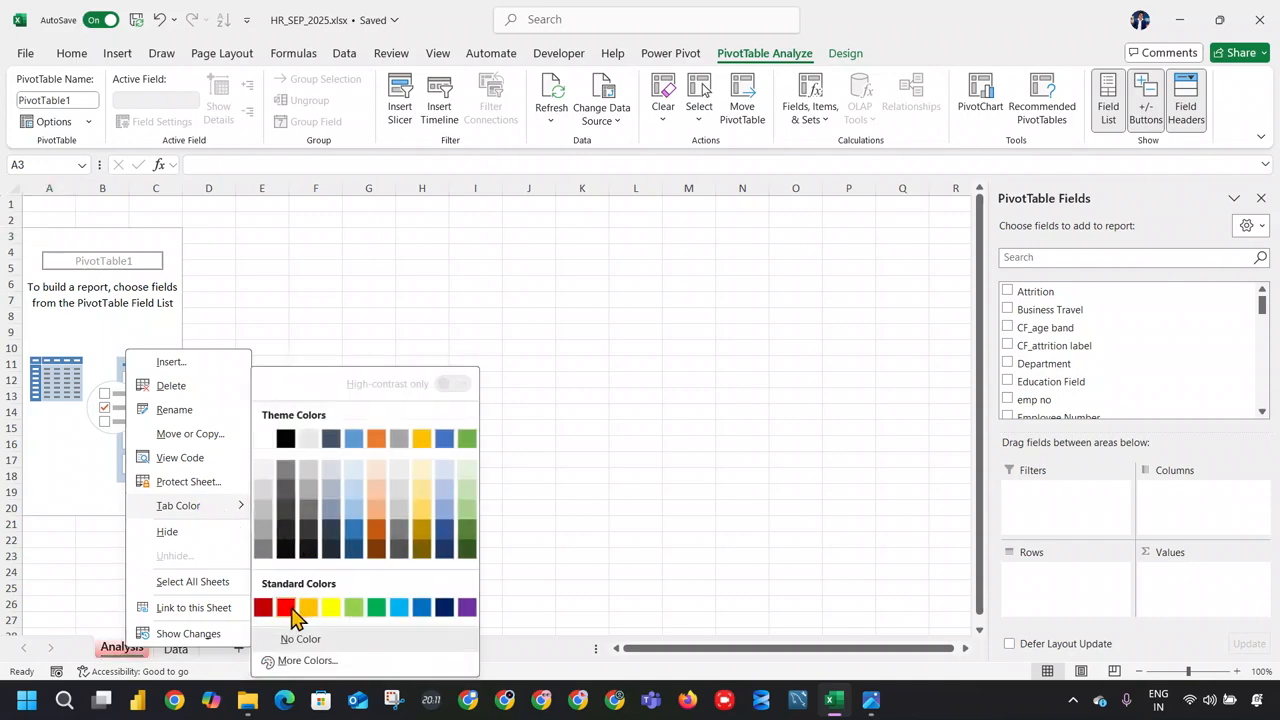
click(286, 607)
Step: Colour the Data worksheet's tab yellow
click(176, 649)
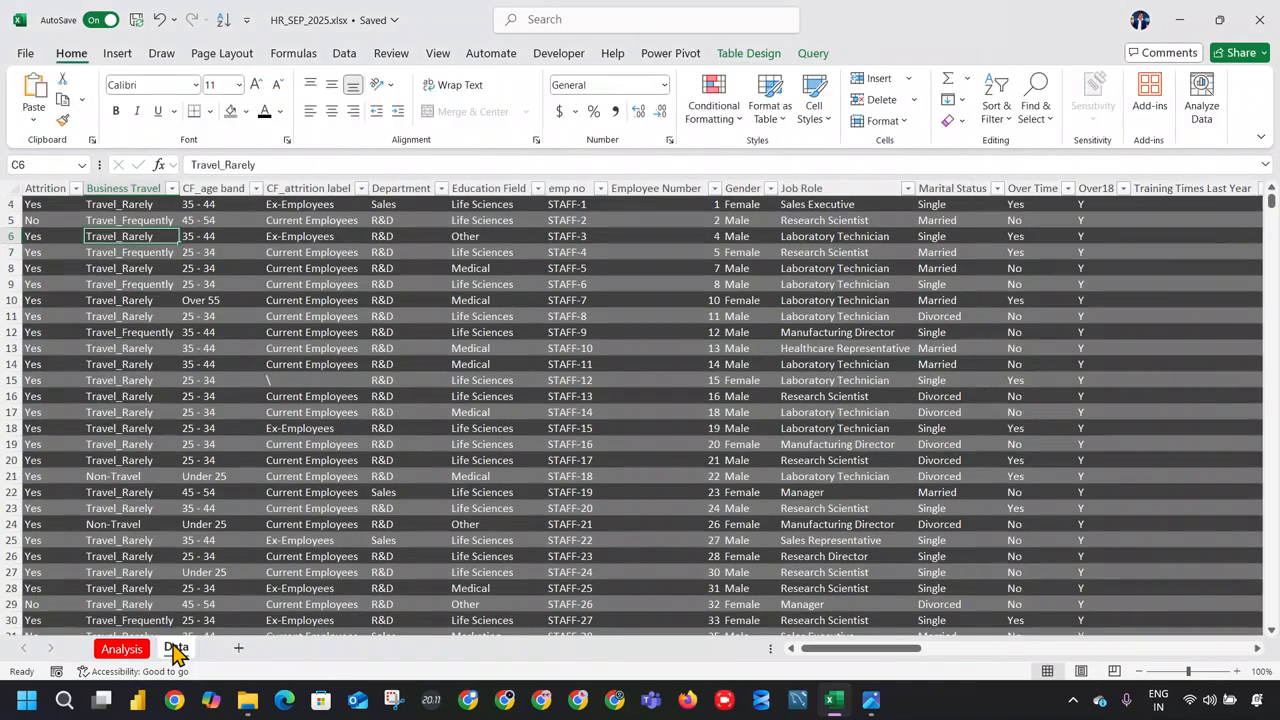
right_click(176, 649)
mouse_move(258, 505)
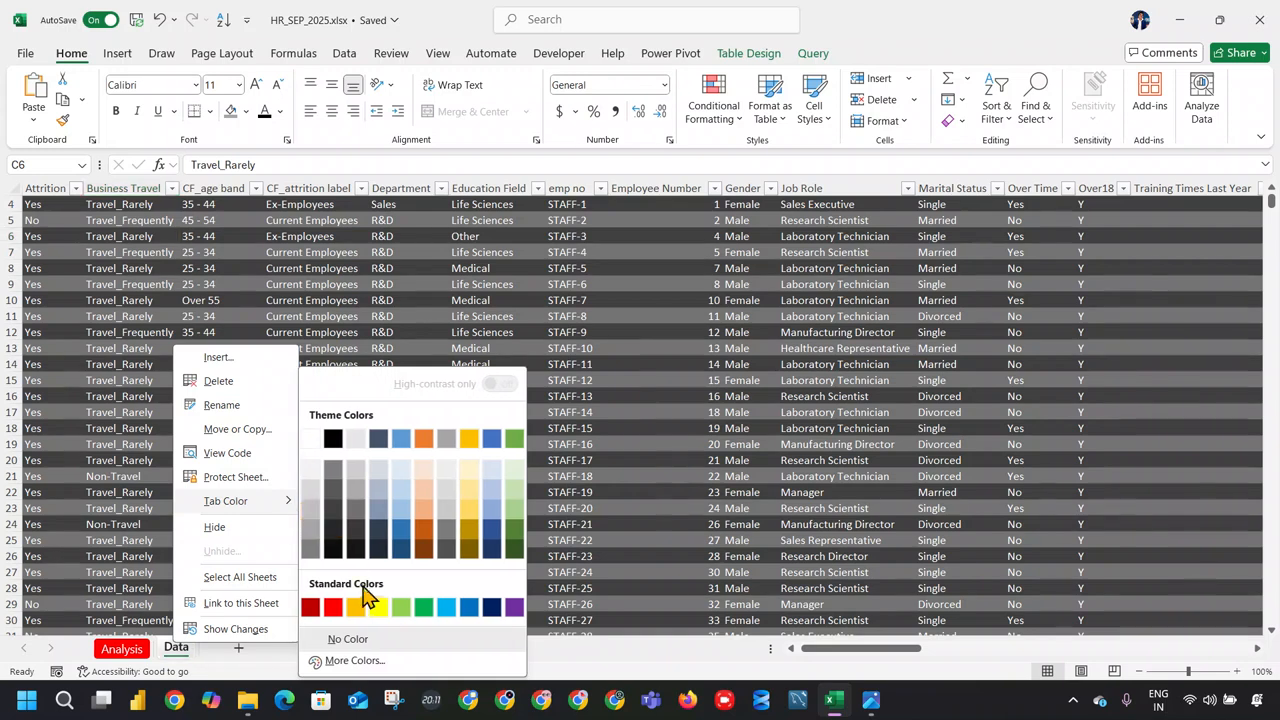
click(371, 607)
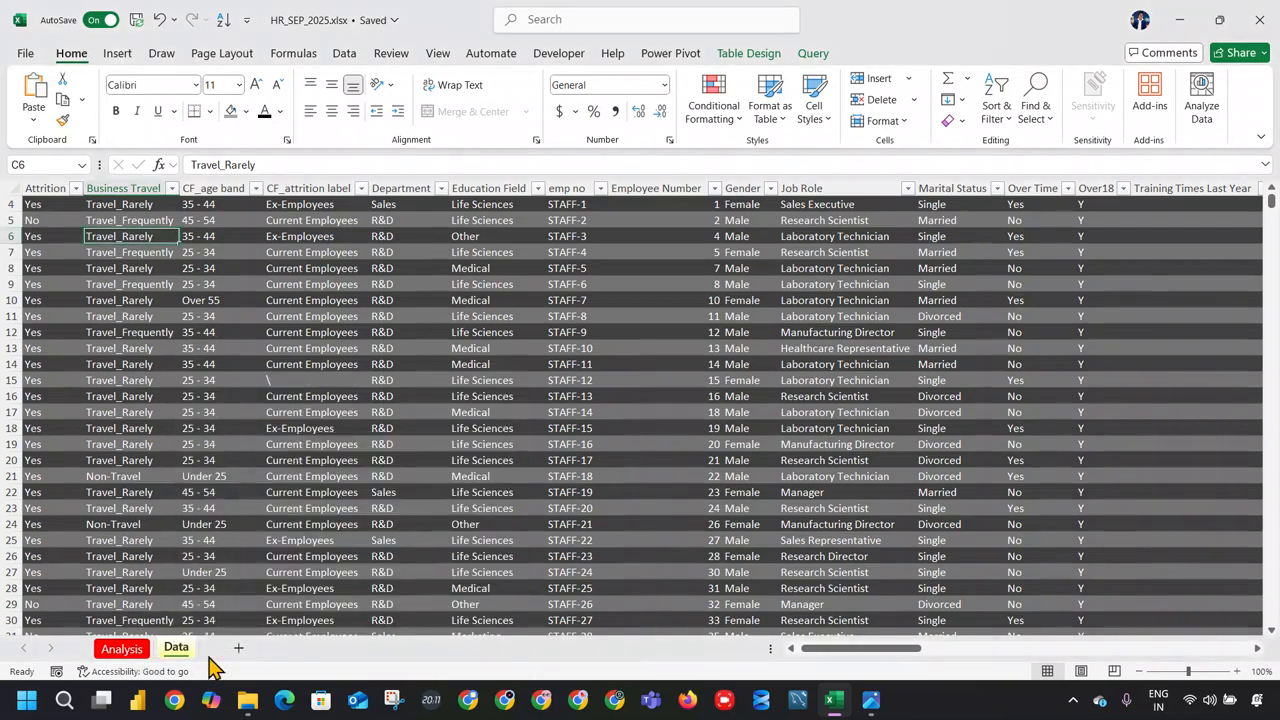
Step: Add a new worksheet after Data and name it "Dasboard"
click(238, 648)
double_click(230, 649)
text(Dashboard)
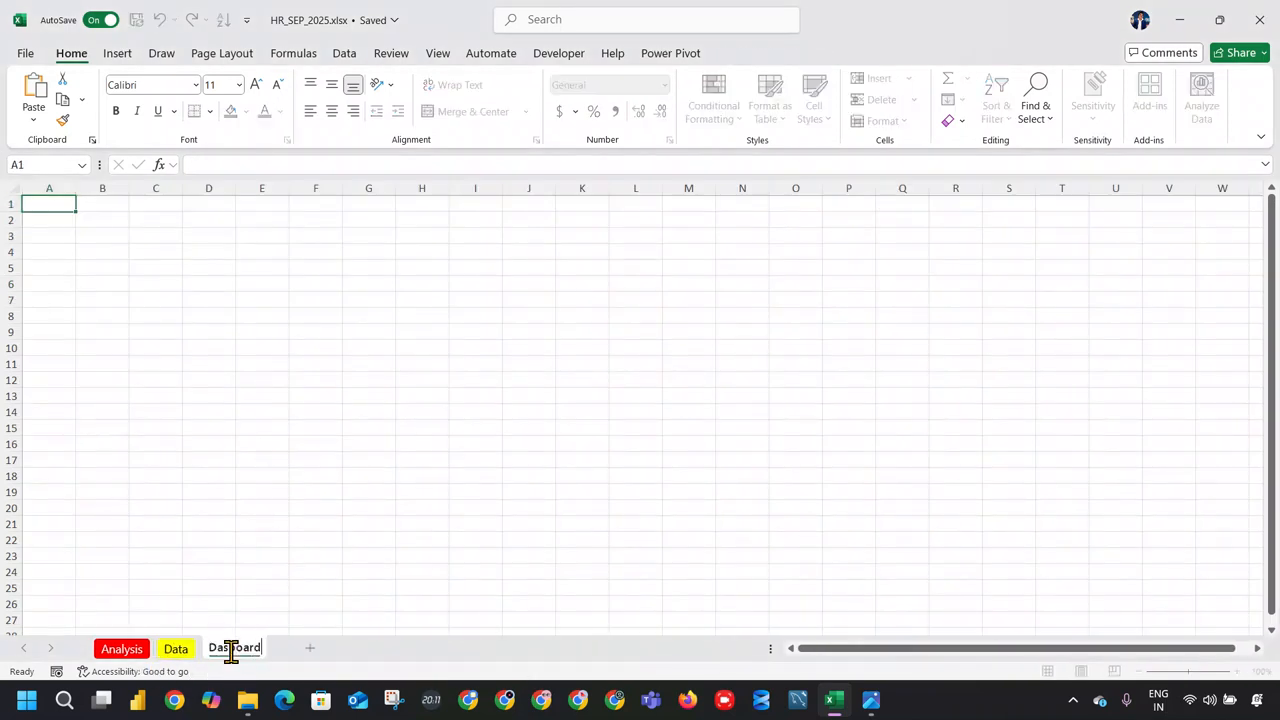
key(Return)
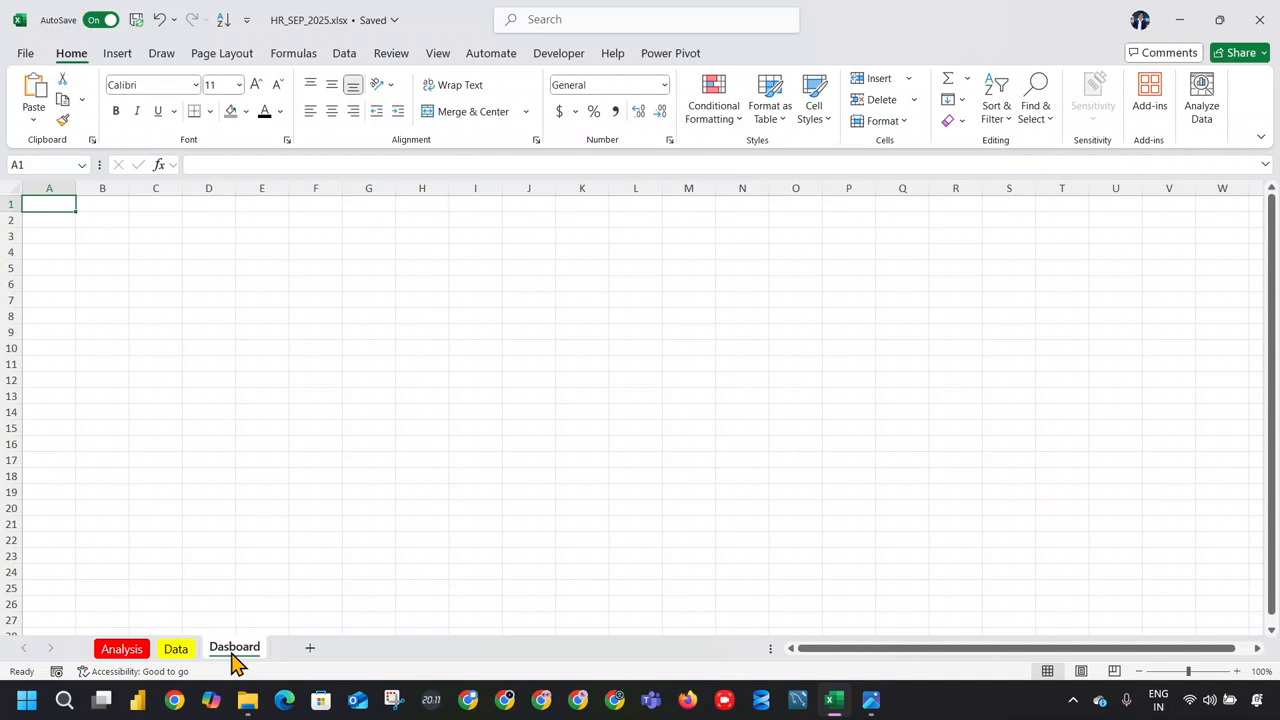
double_click(232, 650)
click(791, 425)
click(1060, 267)
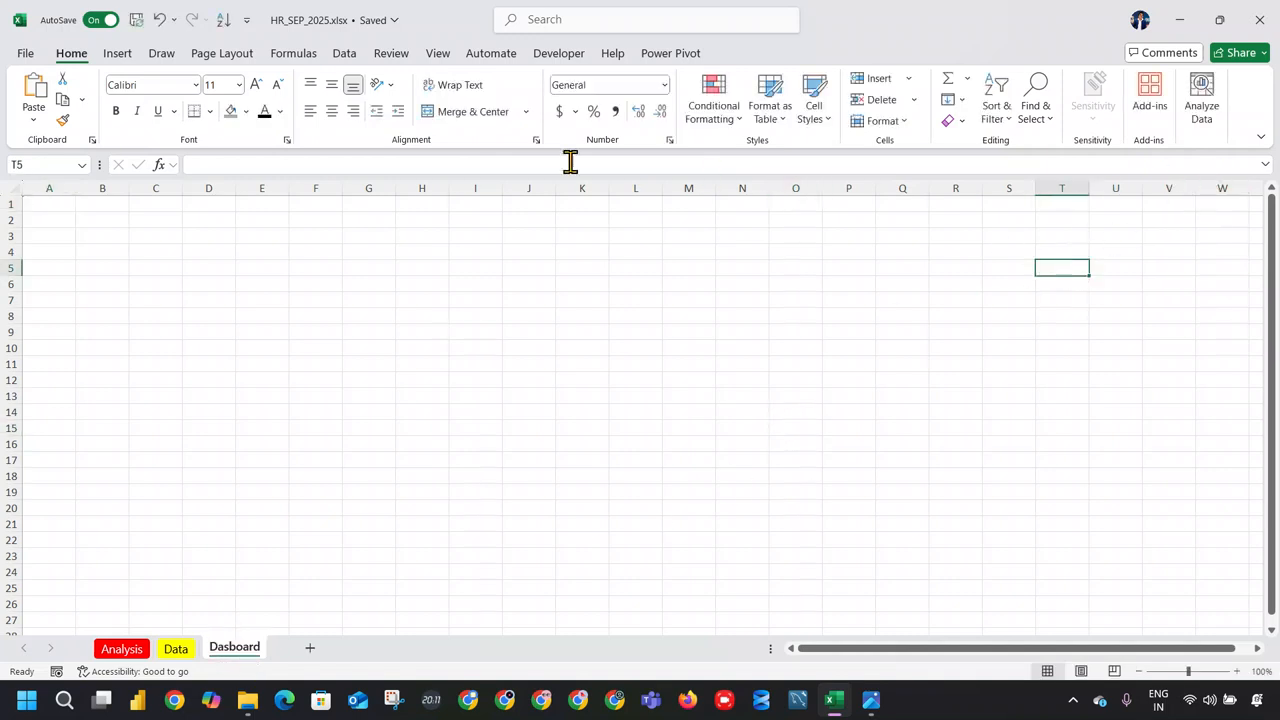
Step: Hide the gridlines on the Dasboard worksheet while keeping its headings displayed
click(338, 55)
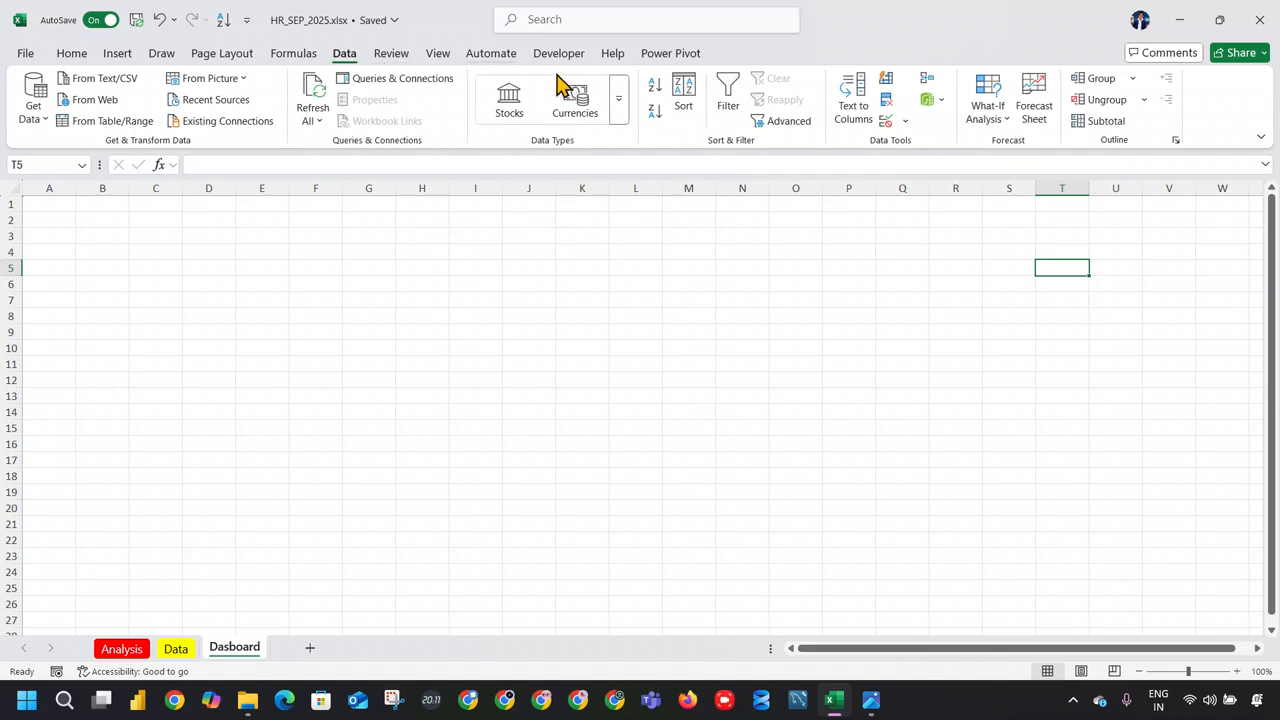
click(438, 55)
click(560, 79)
click(576, 82)
click(576, 82)
click(576, 82)
click(510, 102)
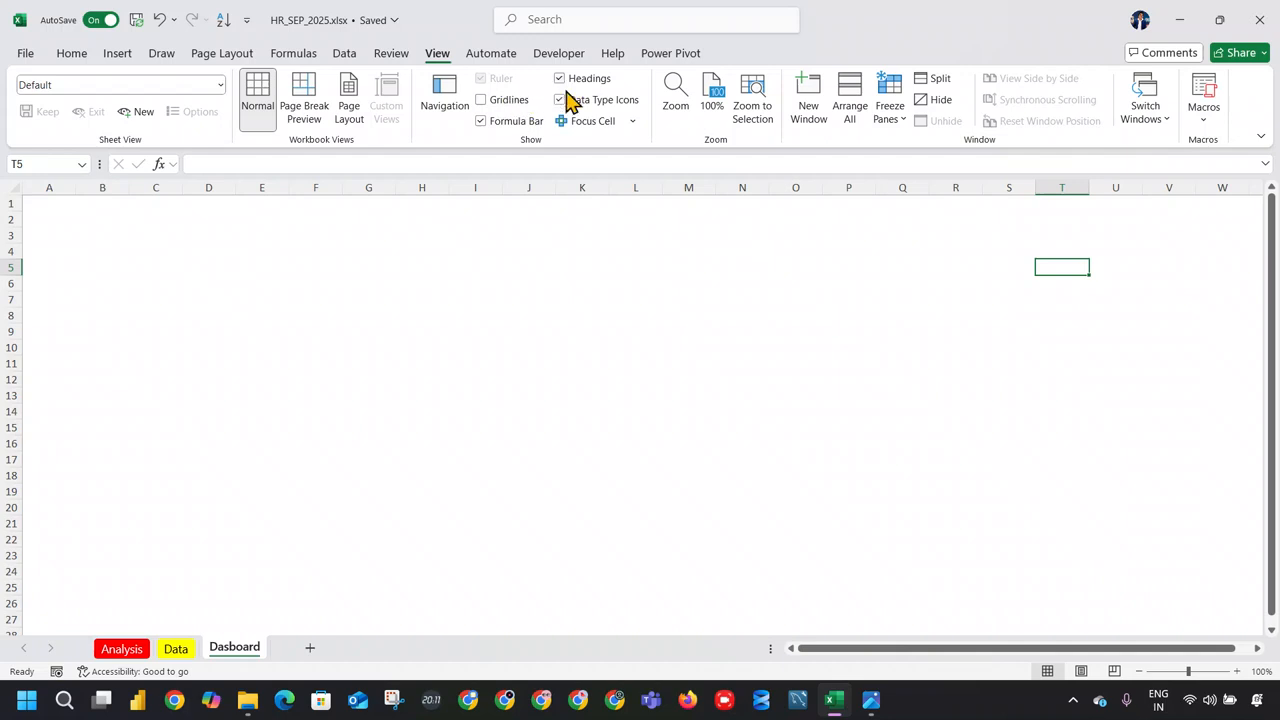
click(284, 262)
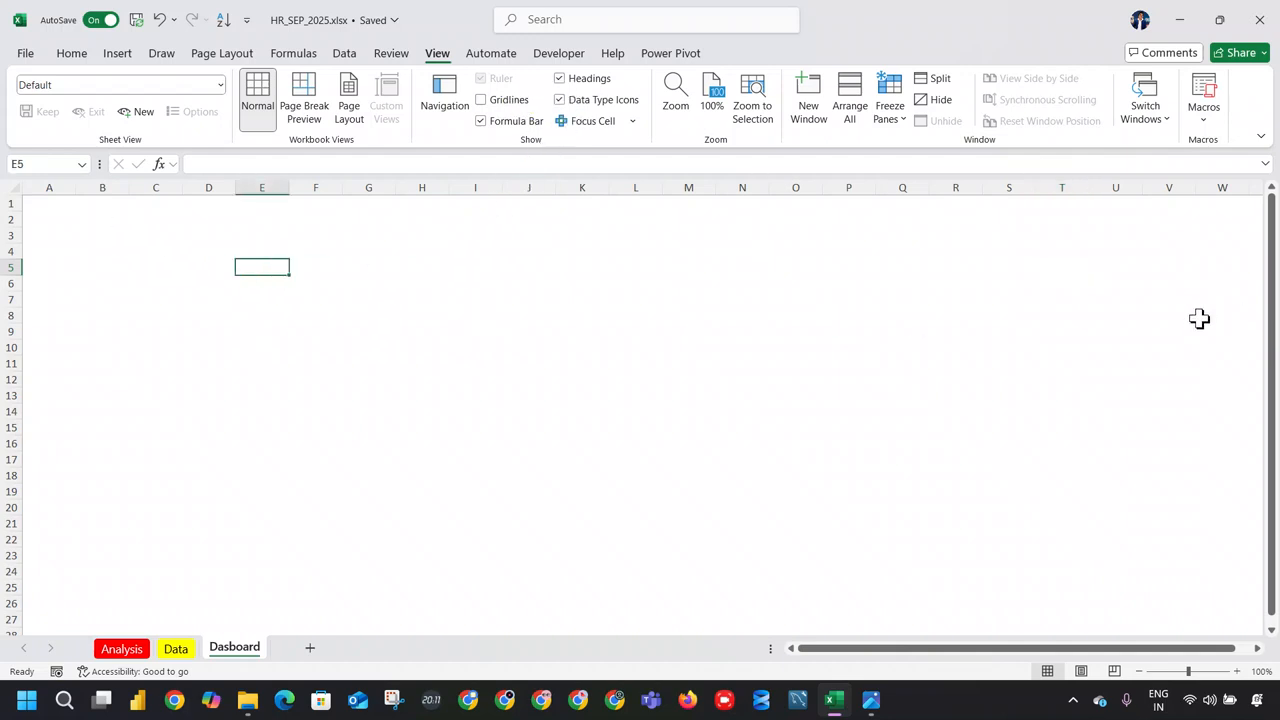
Step: Hide all columns from AB to the last column of the Dasboard worksheet
ctrl+scroll(1175, 537, down, 1)
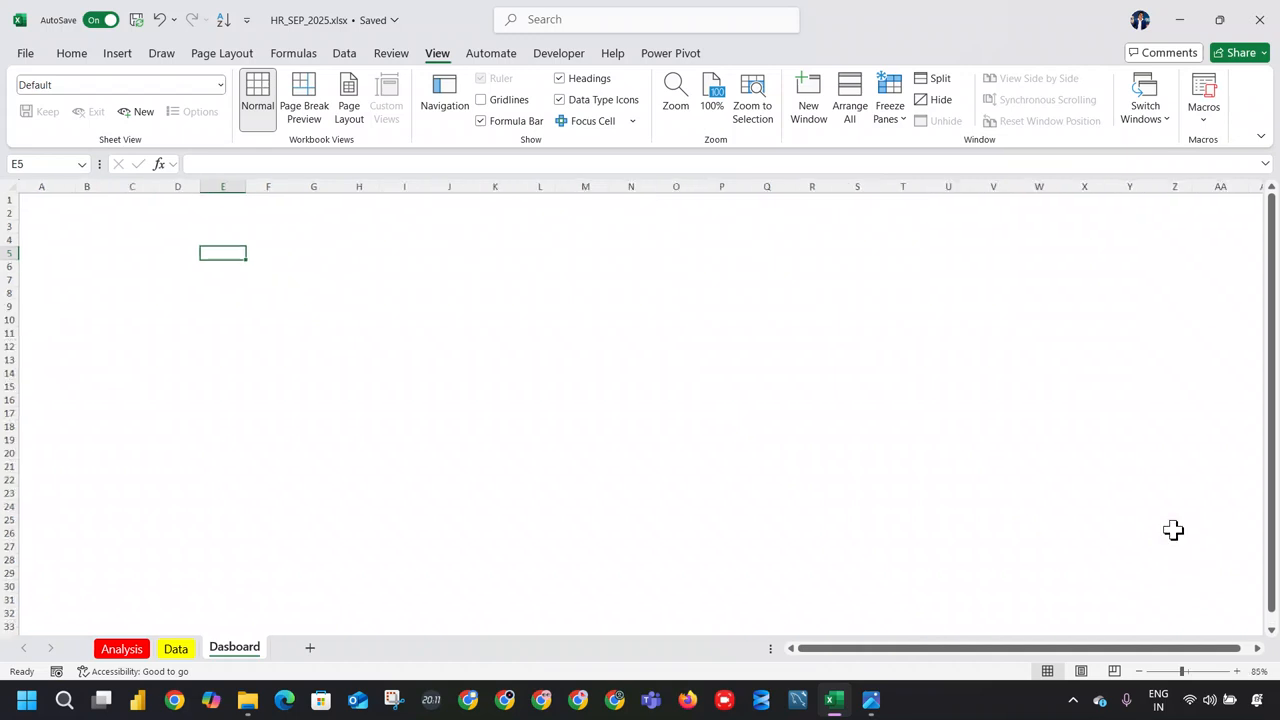
click(1256, 183)
drag(1256, 178, 1166, 184)
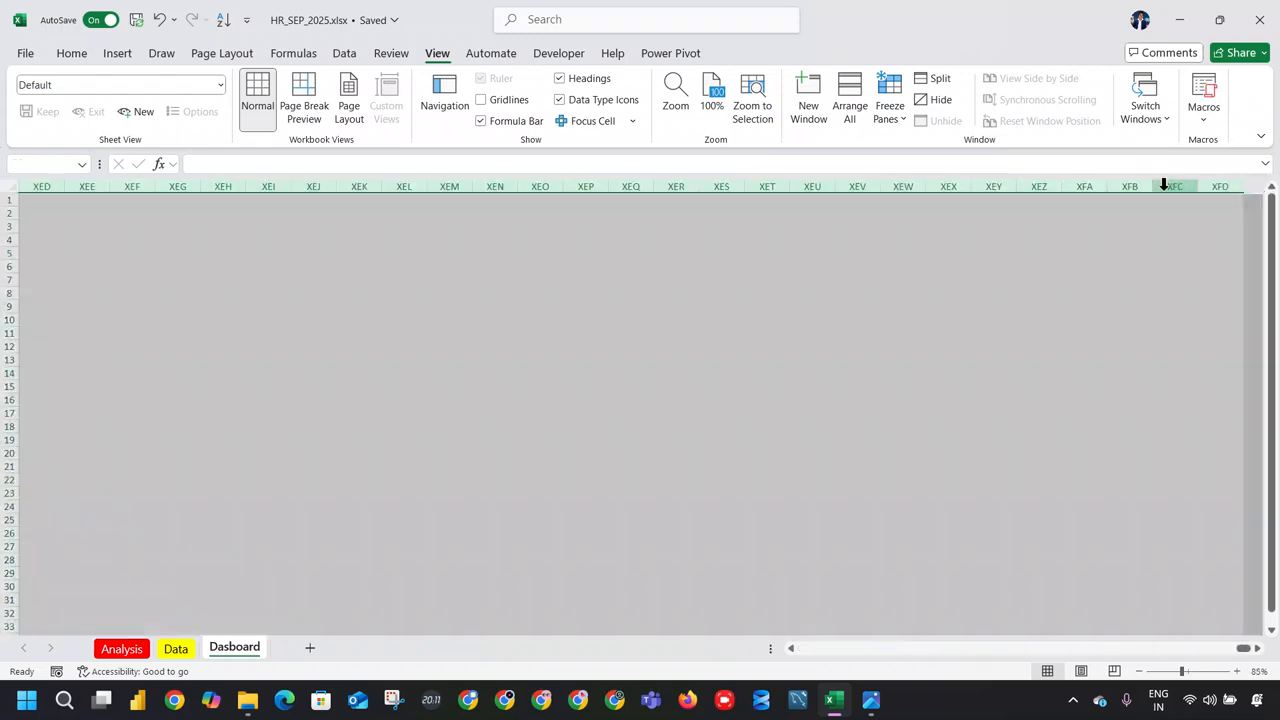
right_click(1145, 189)
click(1051, 491)
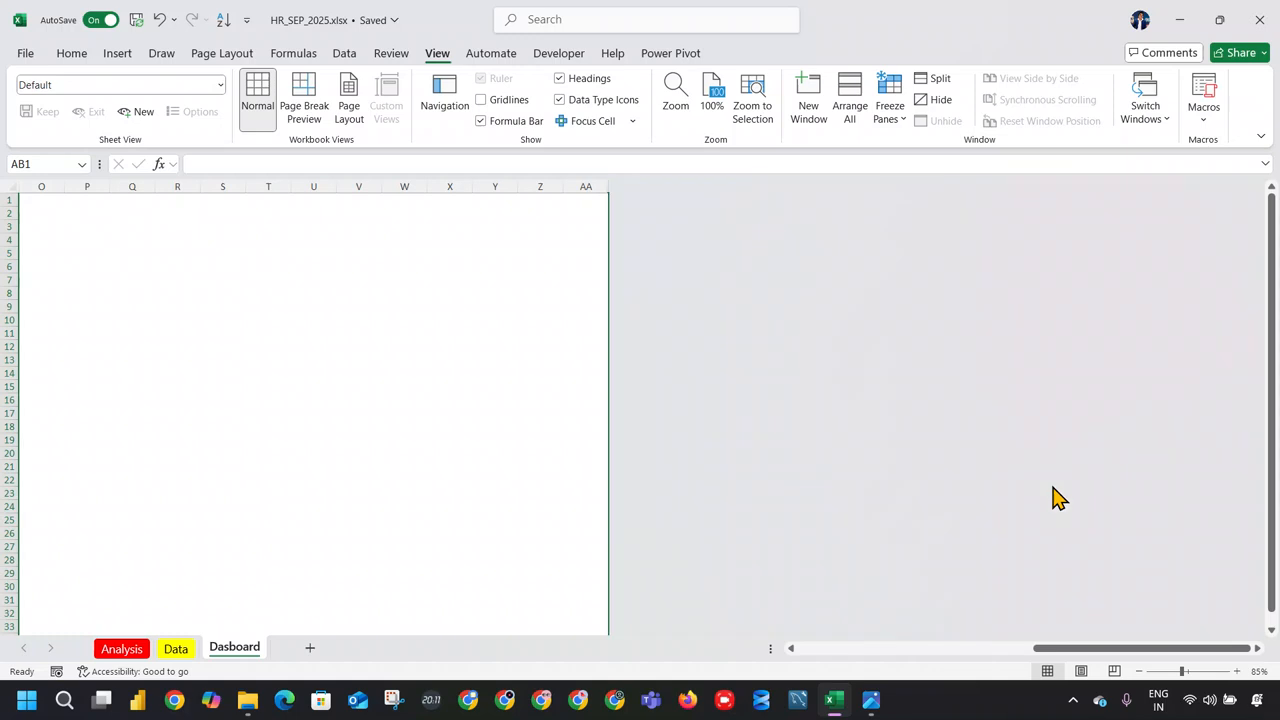
Step: Hide all rows from 46 to the last row of the Dasboard worksheet and return to cell A1
scroll(1030, 490, down, 6)
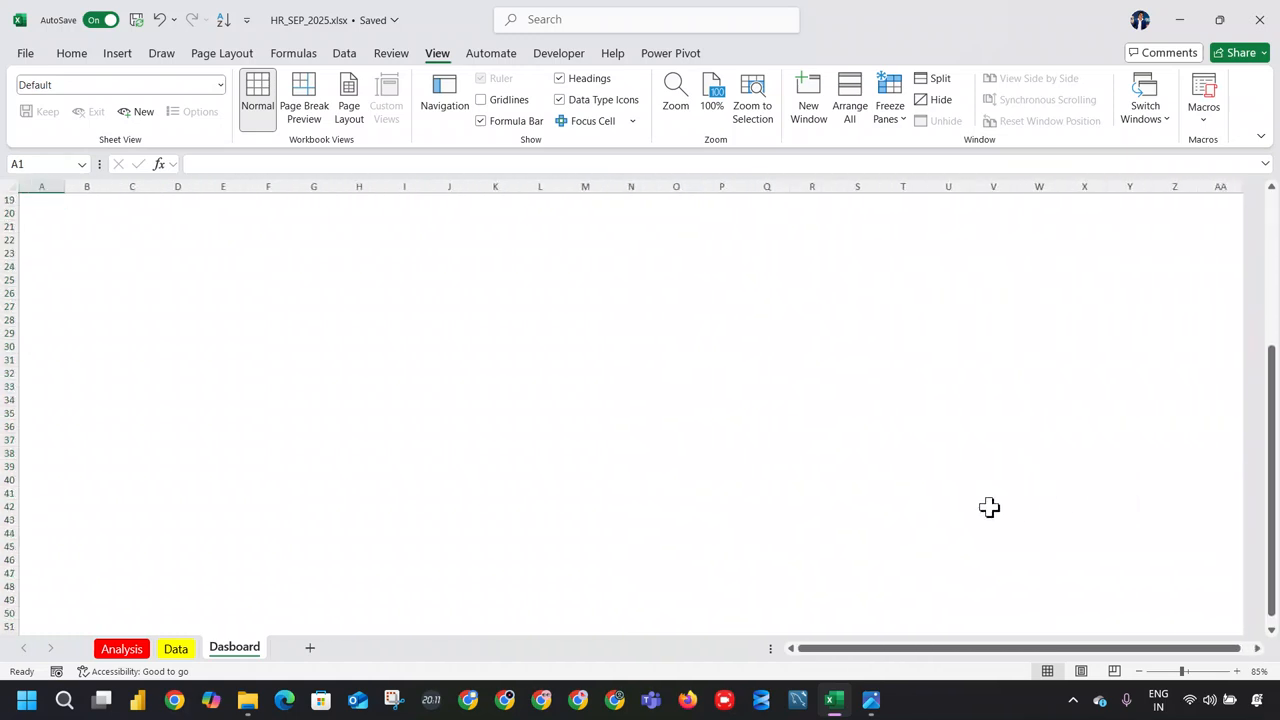
click(7, 561)
key(ctrl+shift+Down)
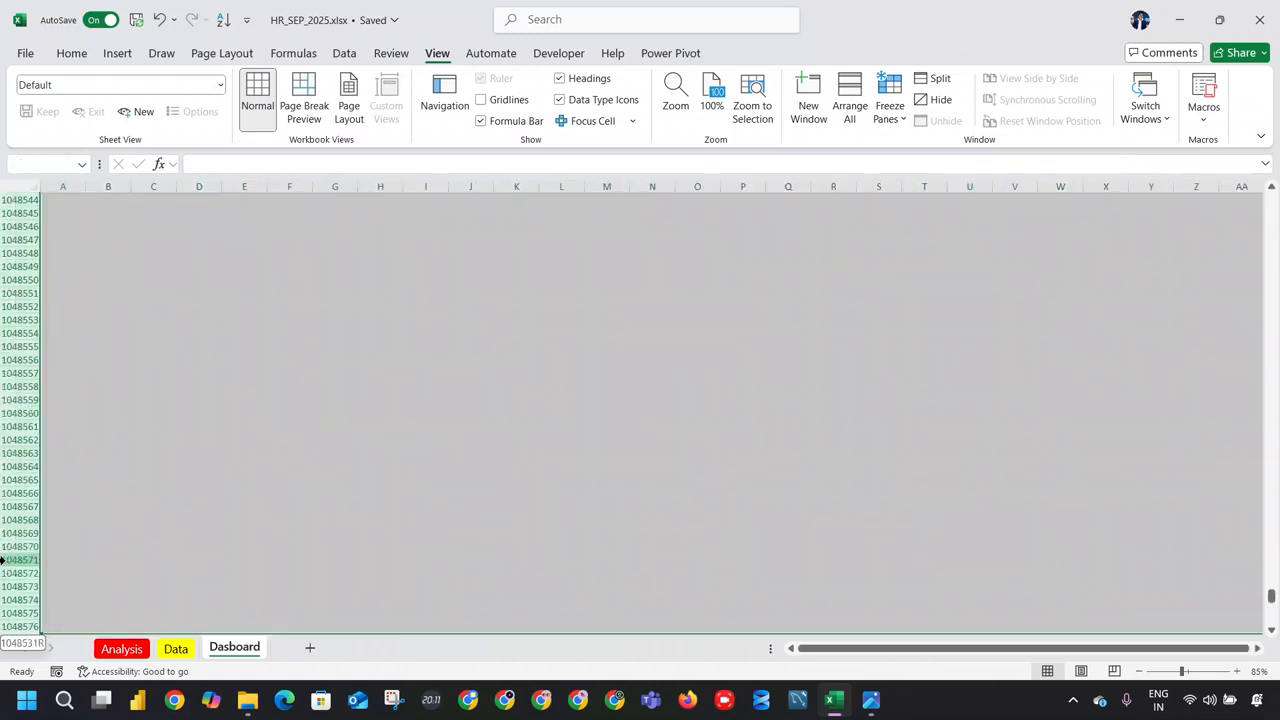
right_click(3, 560)
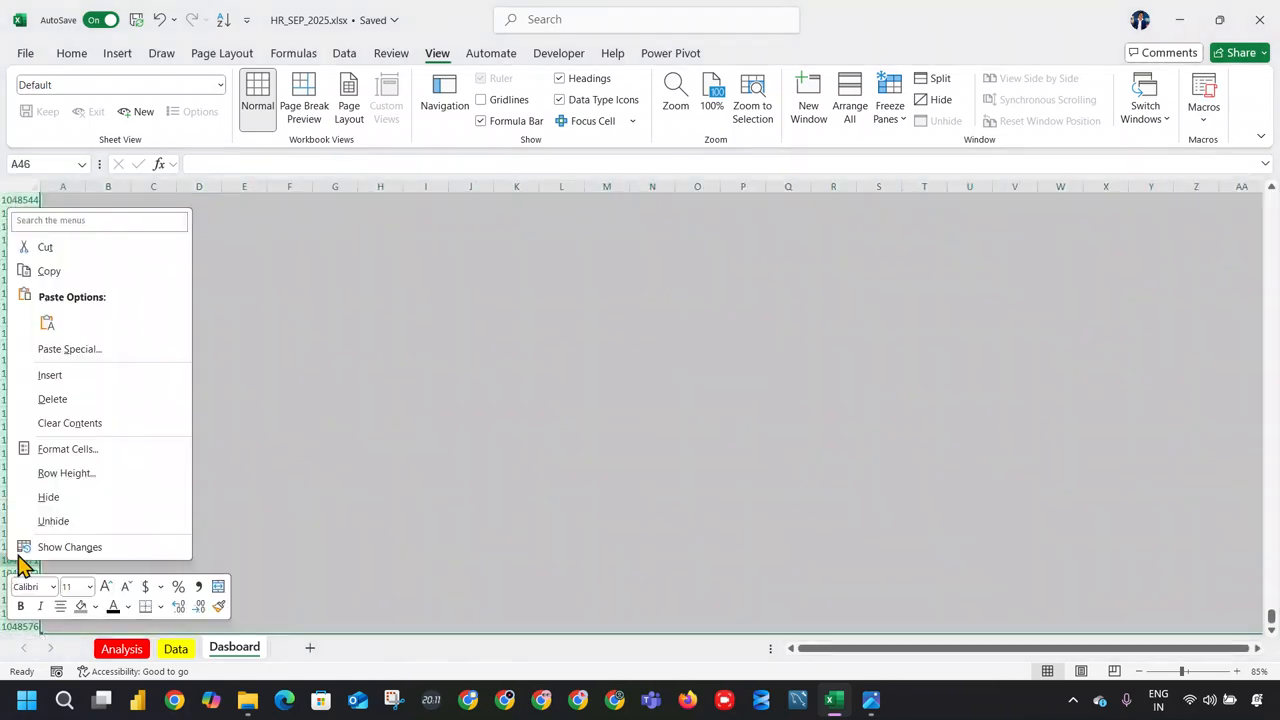
click(68, 498)
key(ctrl+Home)
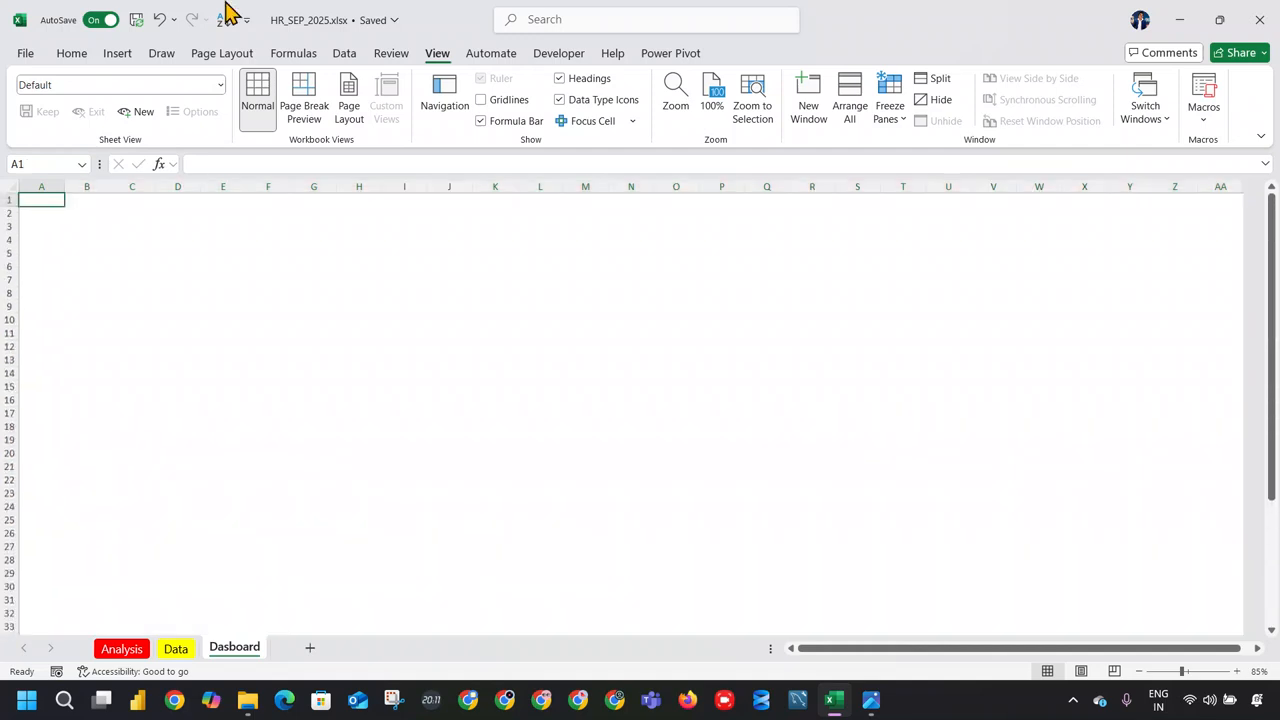
Step: Insert a rectangle about 17.84" wide and 6.36" high, starting at cell A1 and covering the area to about AA33
click(125, 55)
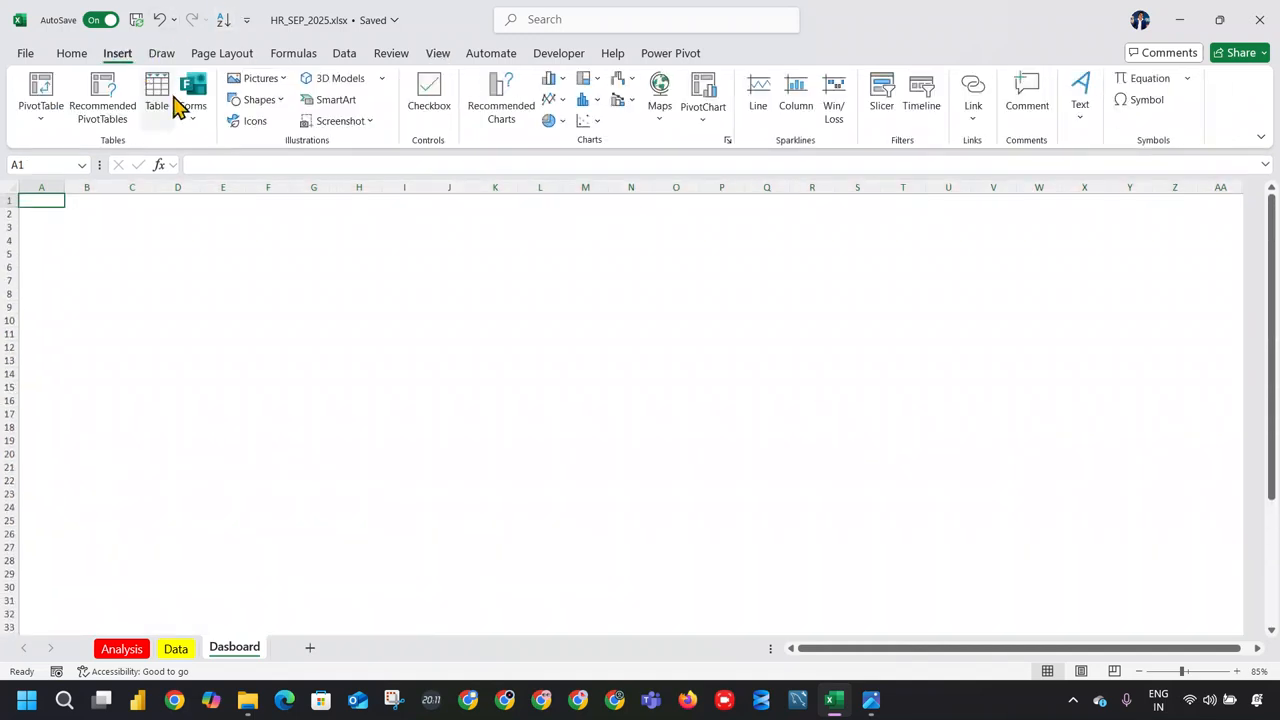
click(252, 100)
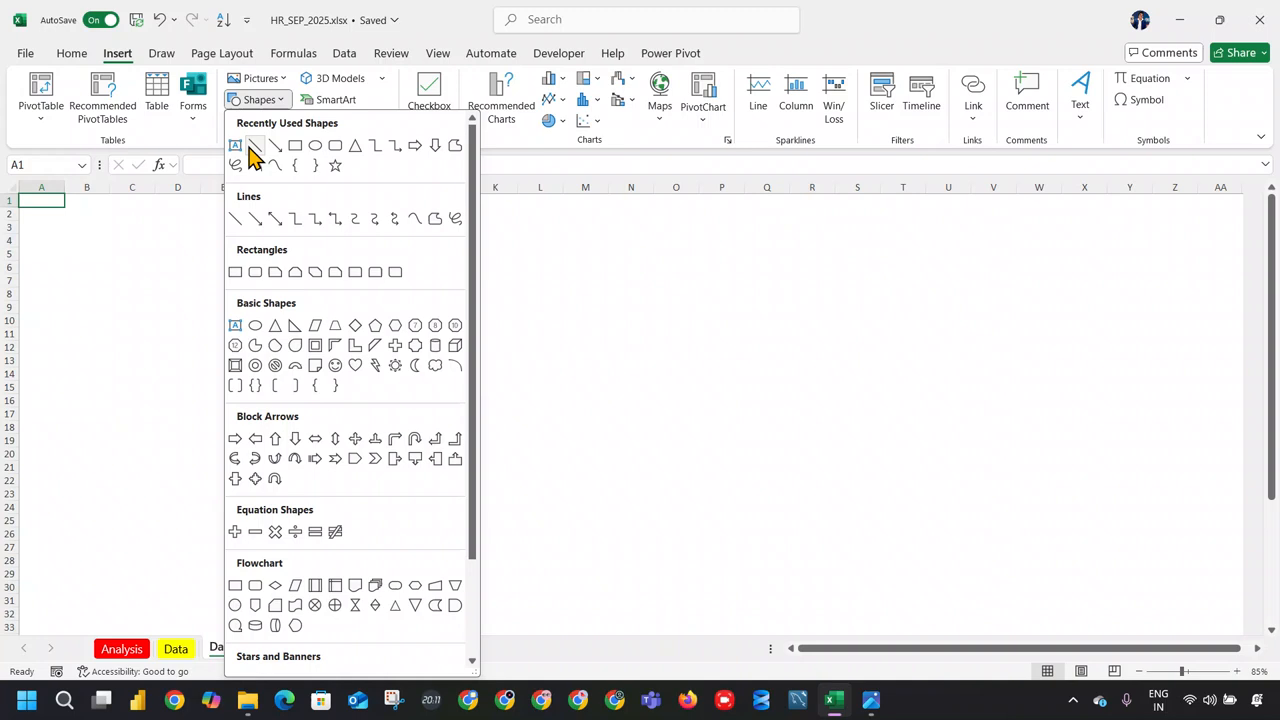
click(286, 163)
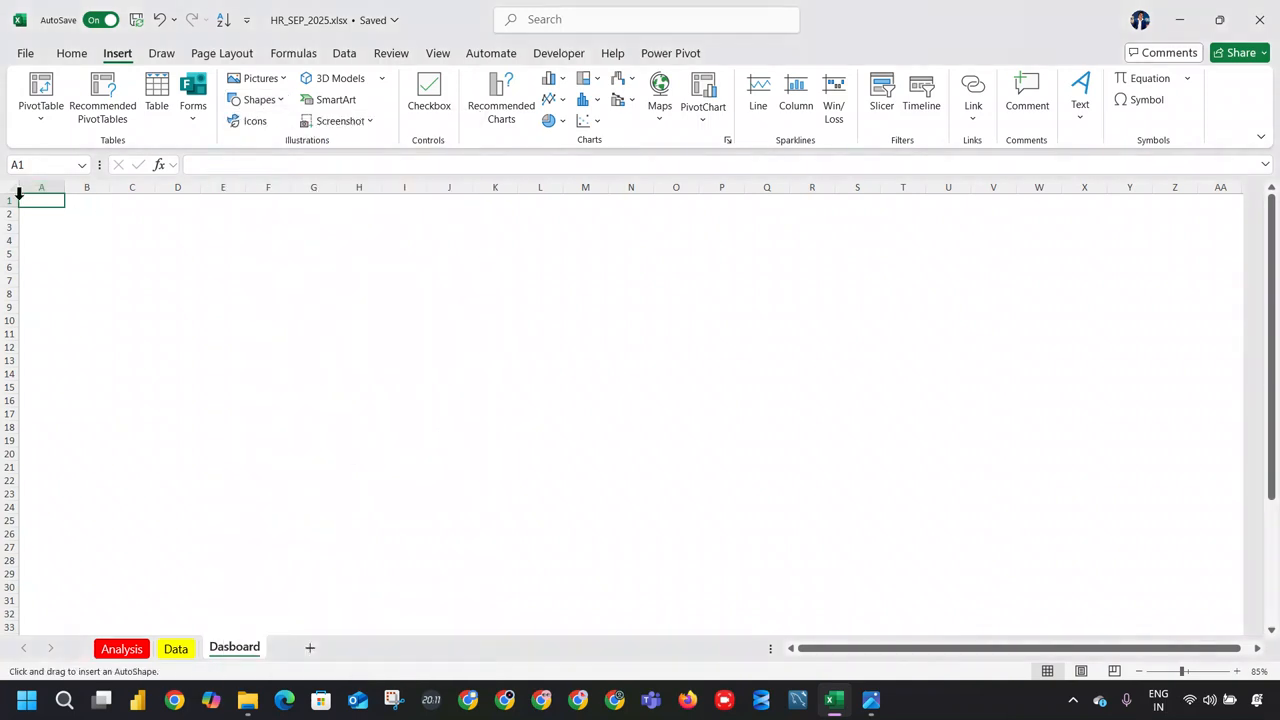
mouse_move(19, 197)
mouse_down()
mouse_move(1020, 706)
mouse_move(1257, 623)
mouse_move(1233, 628)
mouse_up()
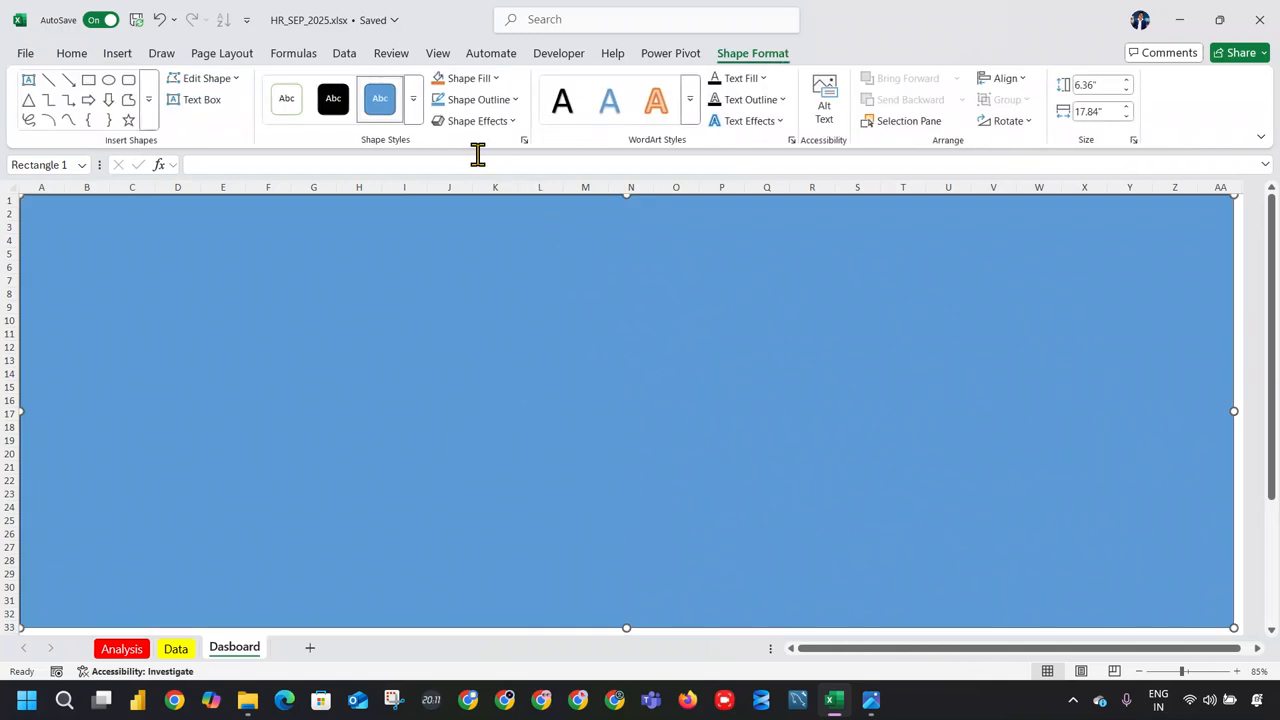
Step: Apply the light gray gradient theme style to the large background rectangle
click(414, 112)
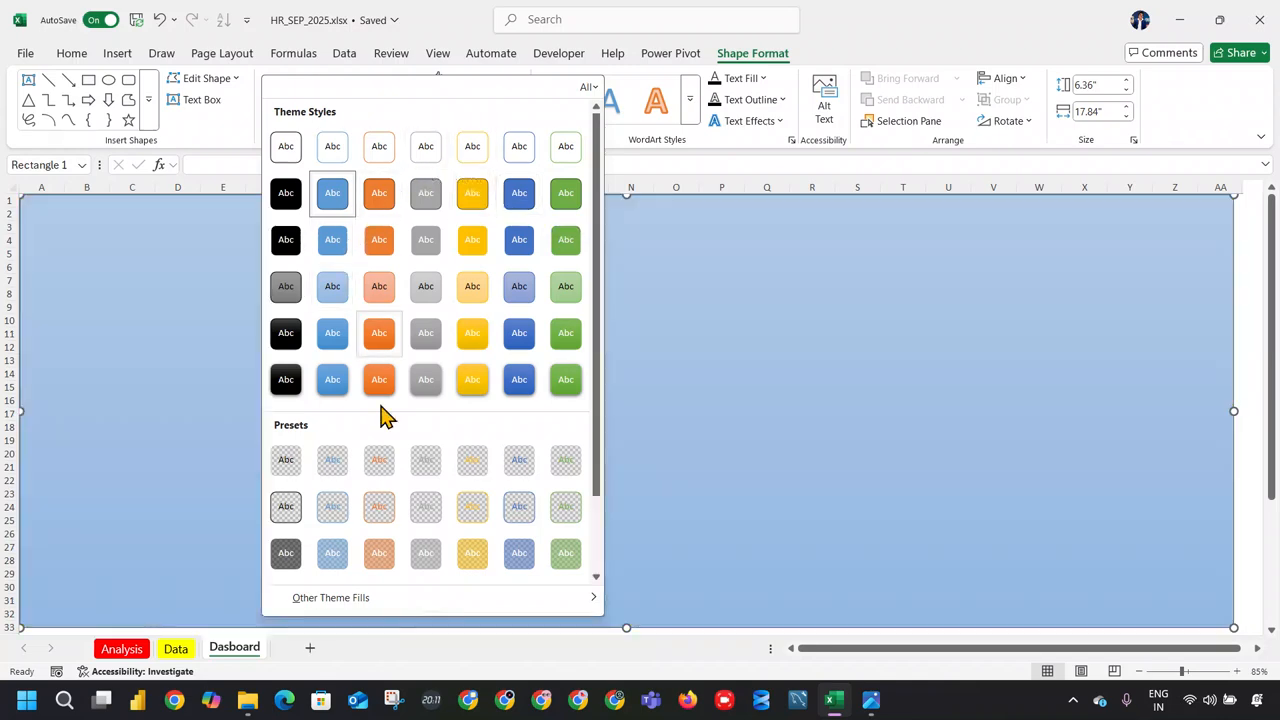
scroll(389, 480, down, 1)
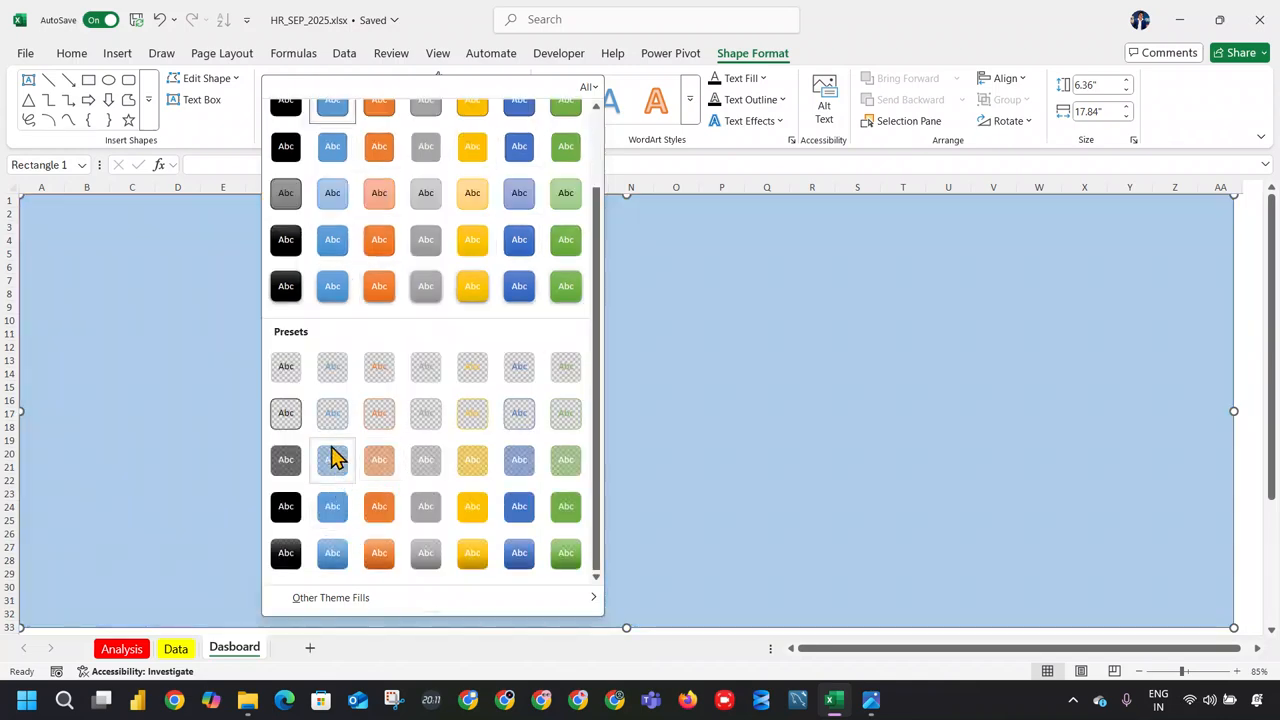
scroll(334, 463, up, 2)
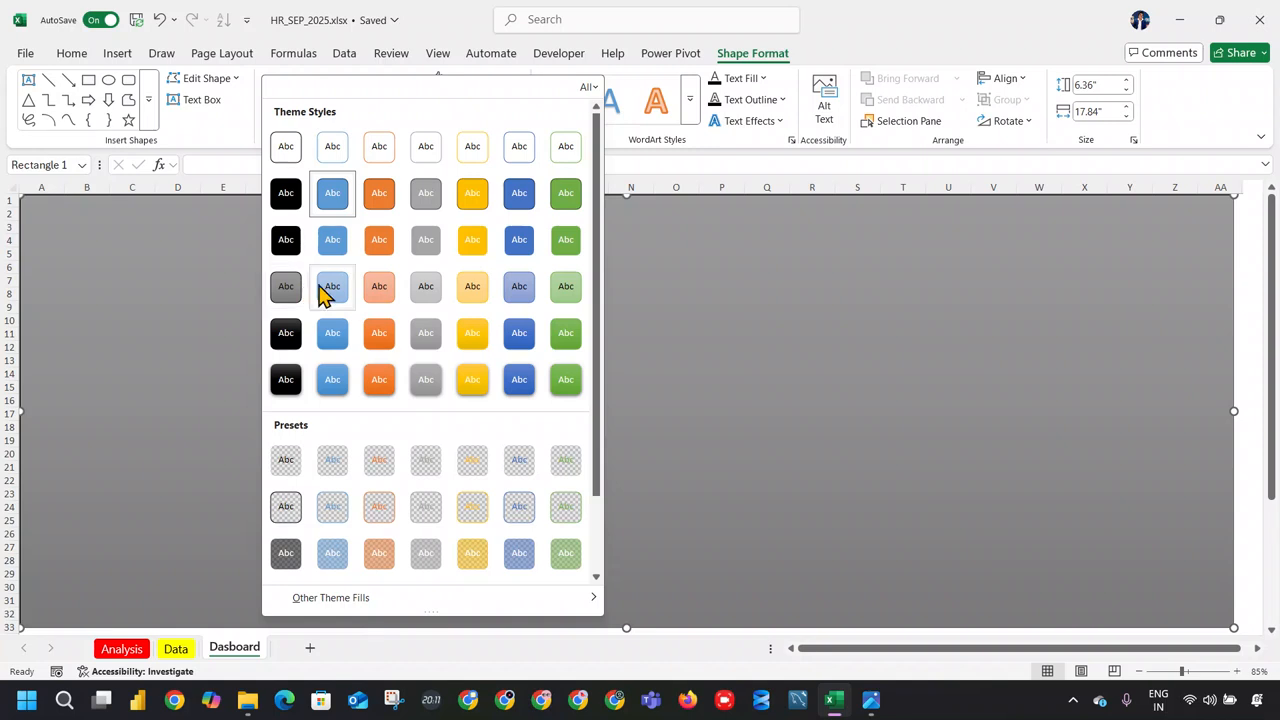
click(418, 290)
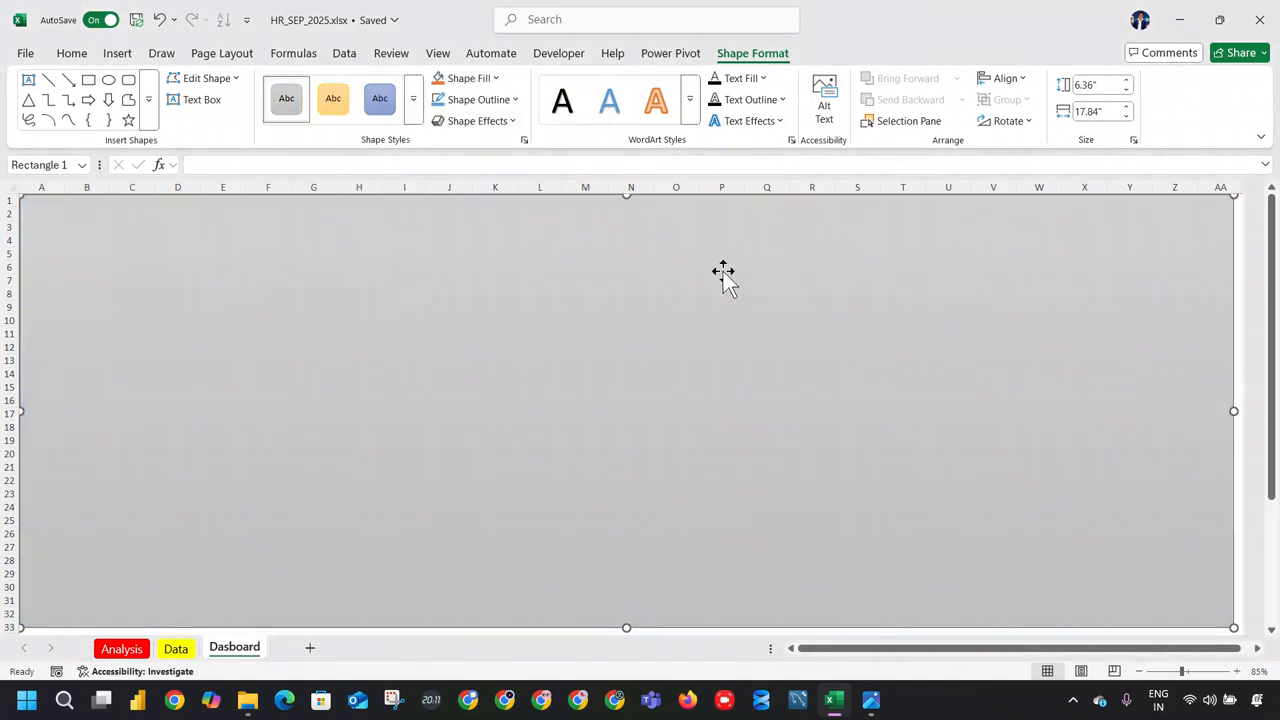
click(871, 700)
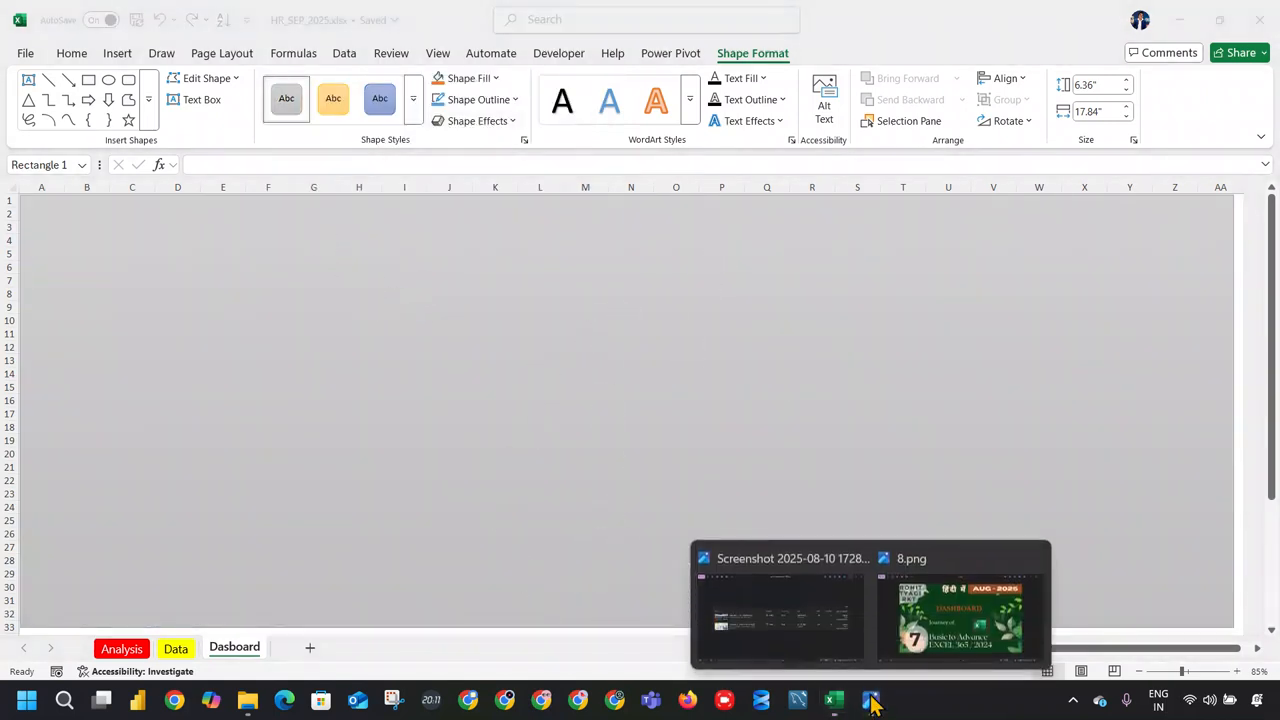
click(580, 386)
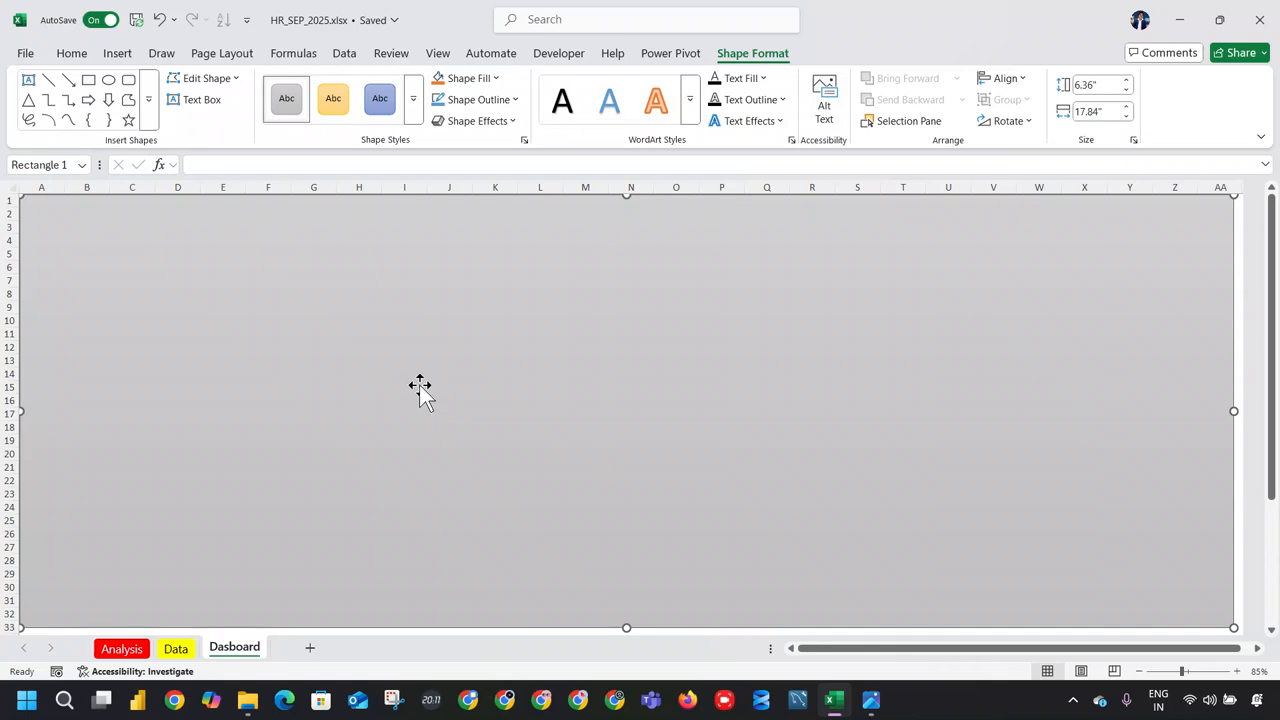
click(176, 649)
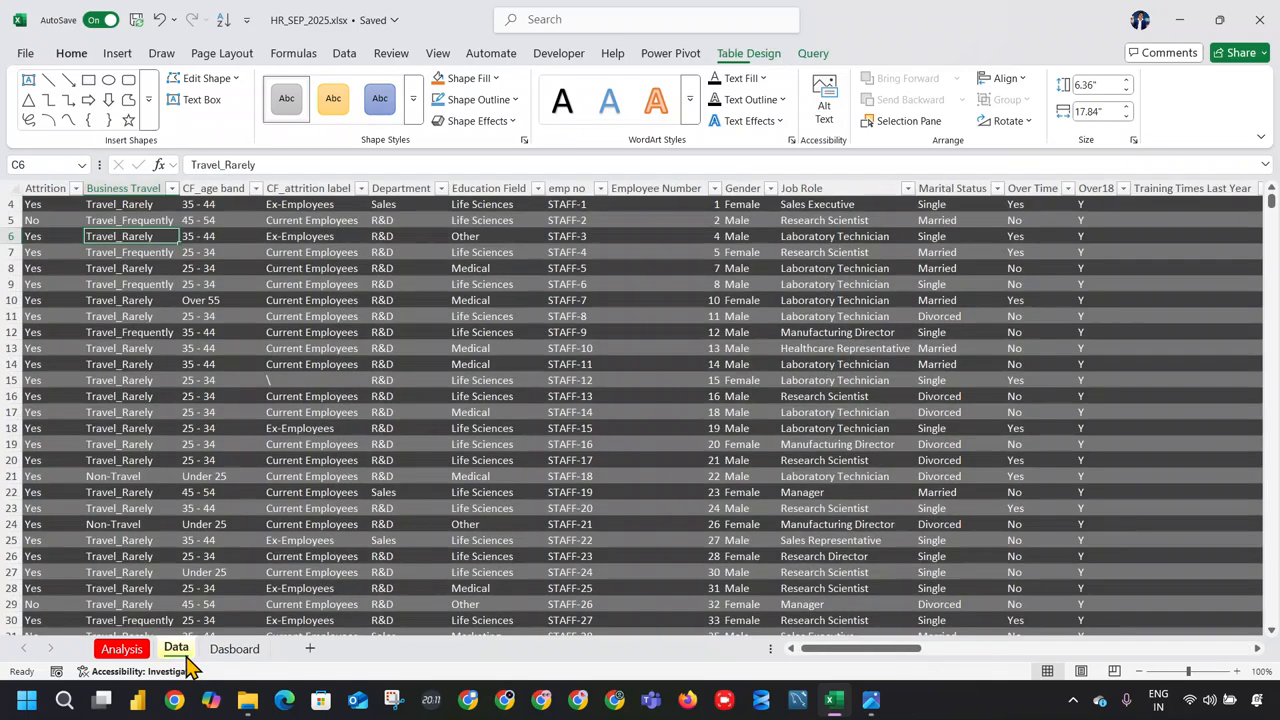
click(124, 652)
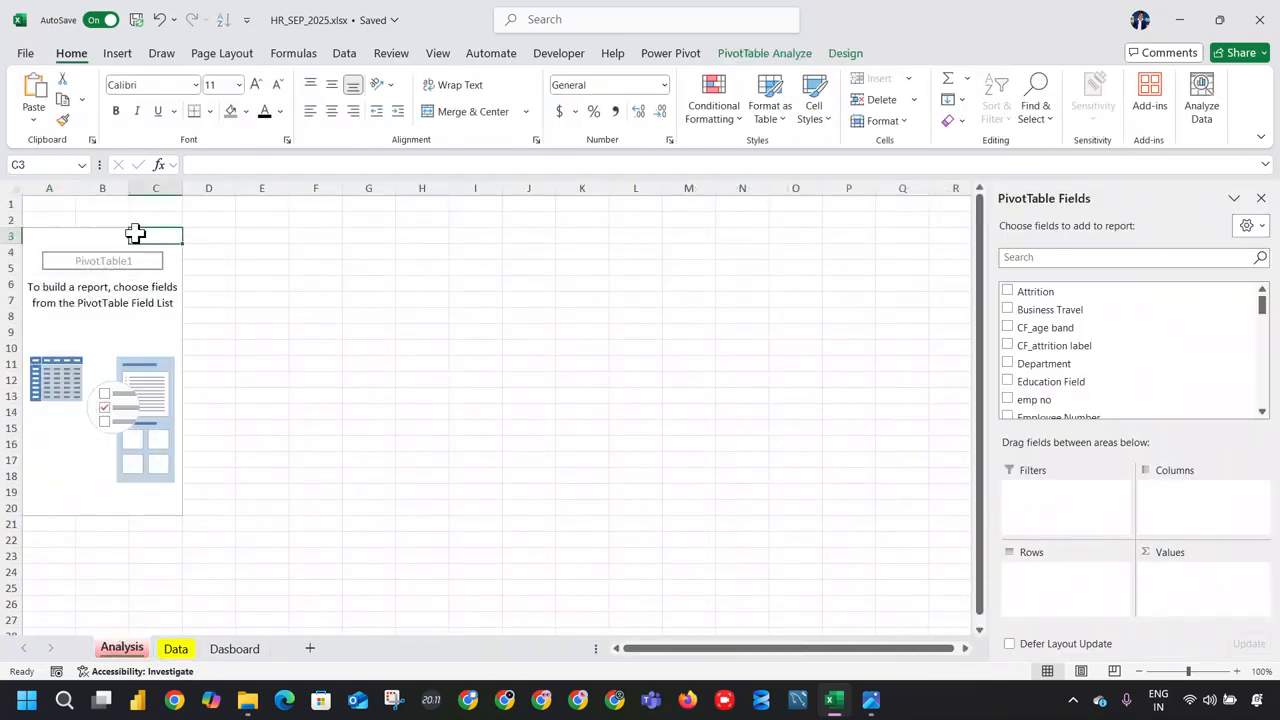
click(118, 266)
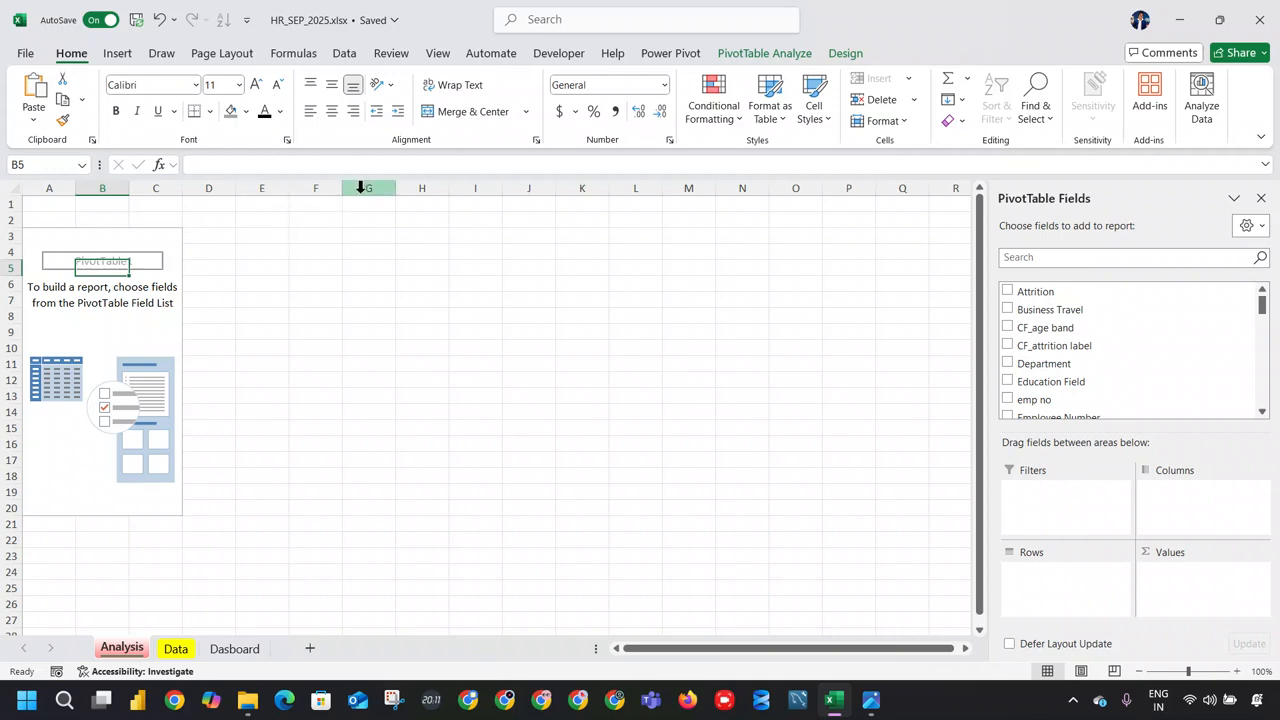
Step: Insert a rounded rectangle header about 11.18" wide and 1.02" high across G1 to W5 on the Dasboard worksheet
click(240, 650)
click(243, 226)
click(118, 54)
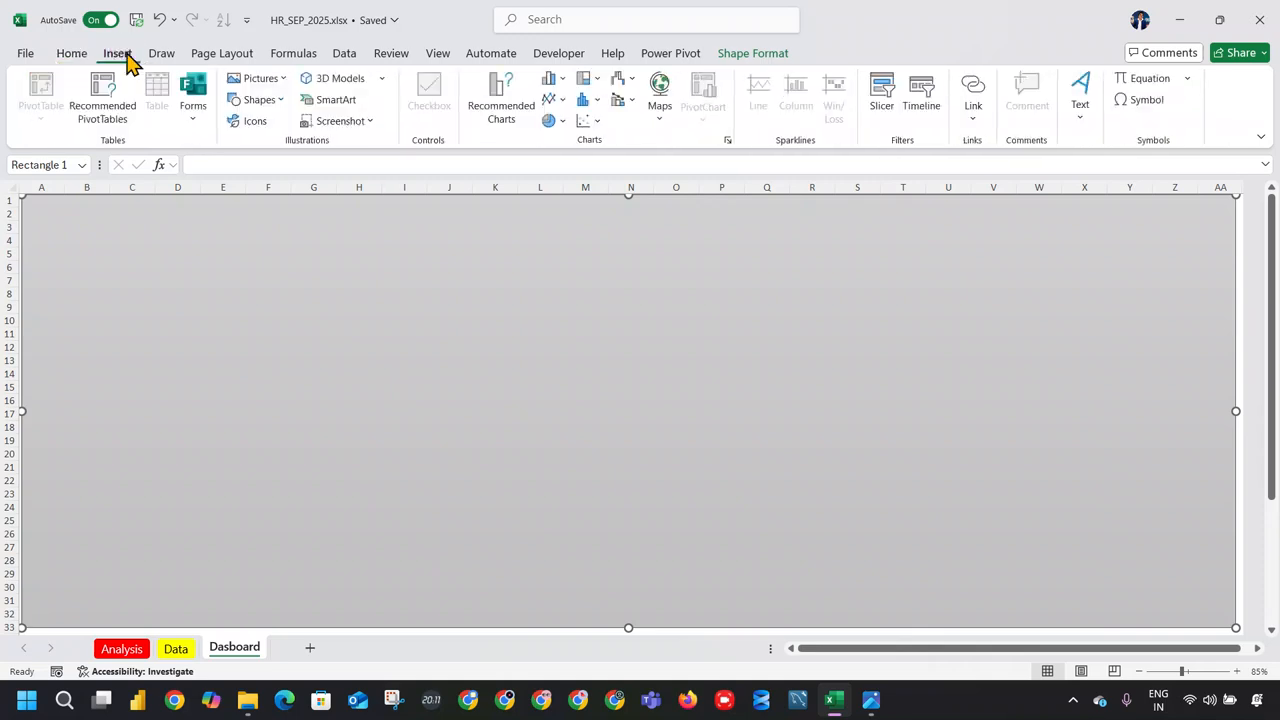
click(258, 78)
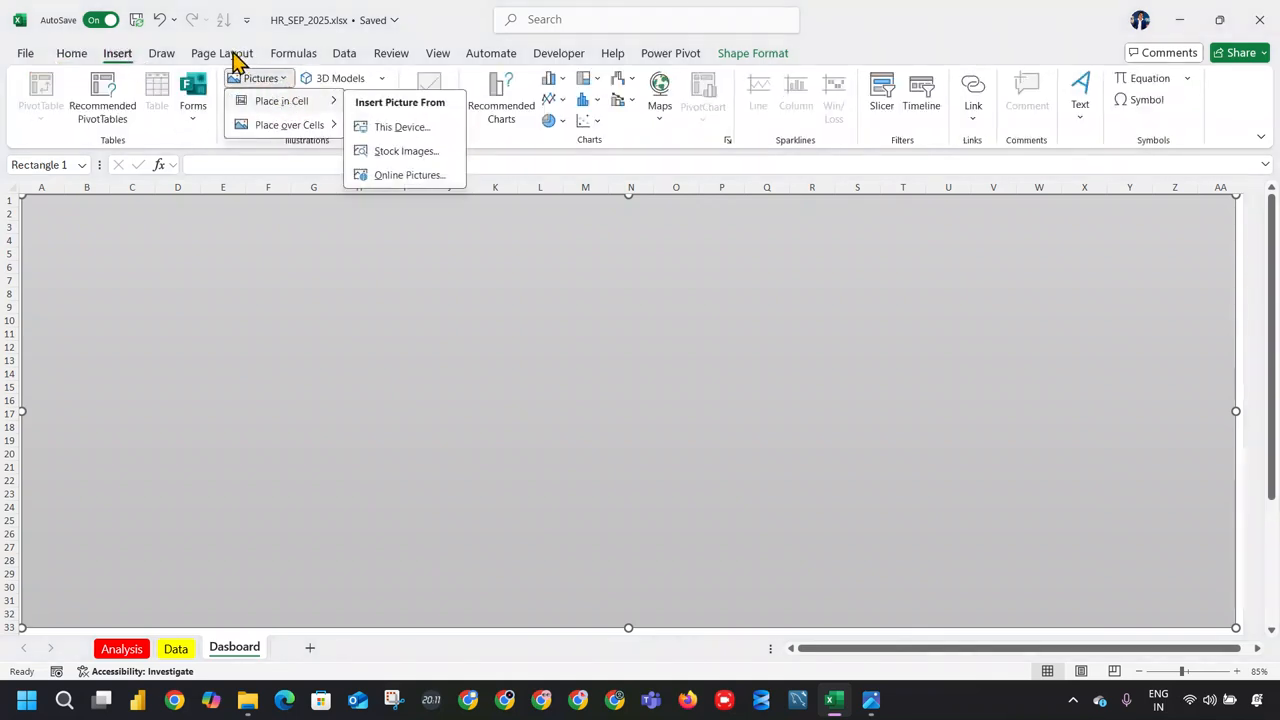
click(270, 22)
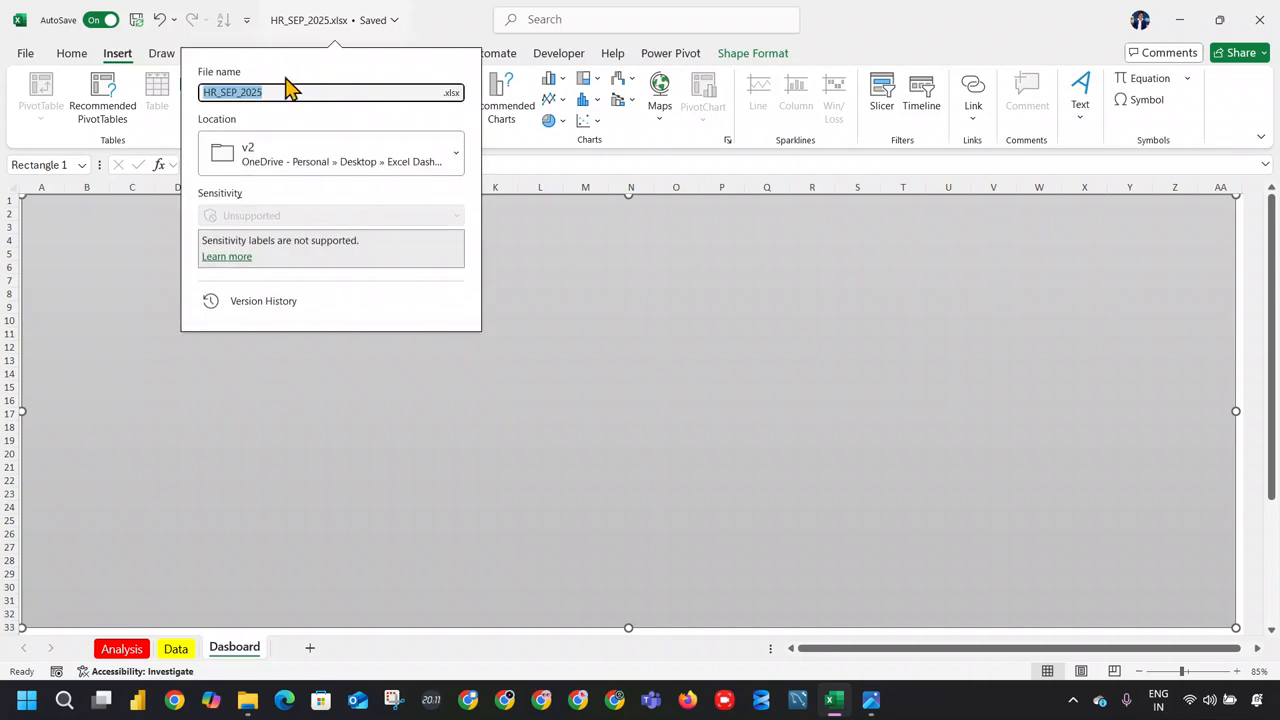
click(137, 203)
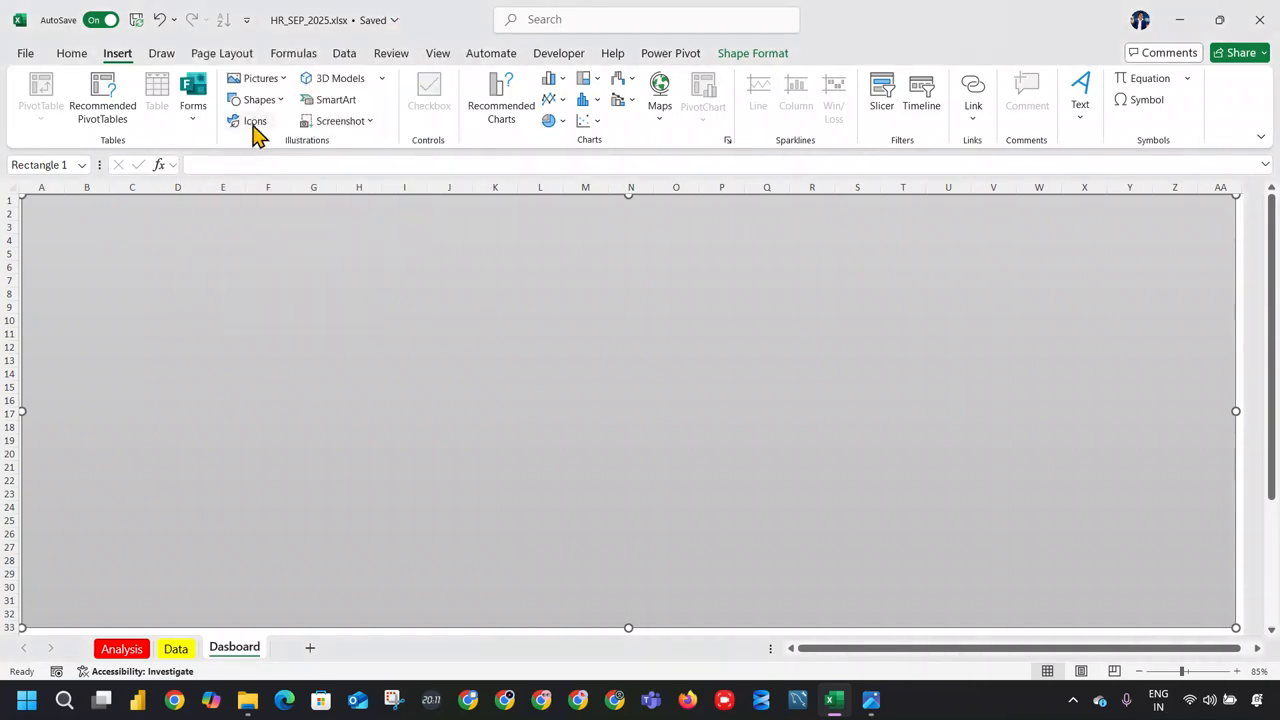
click(253, 99)
click(315, 146)
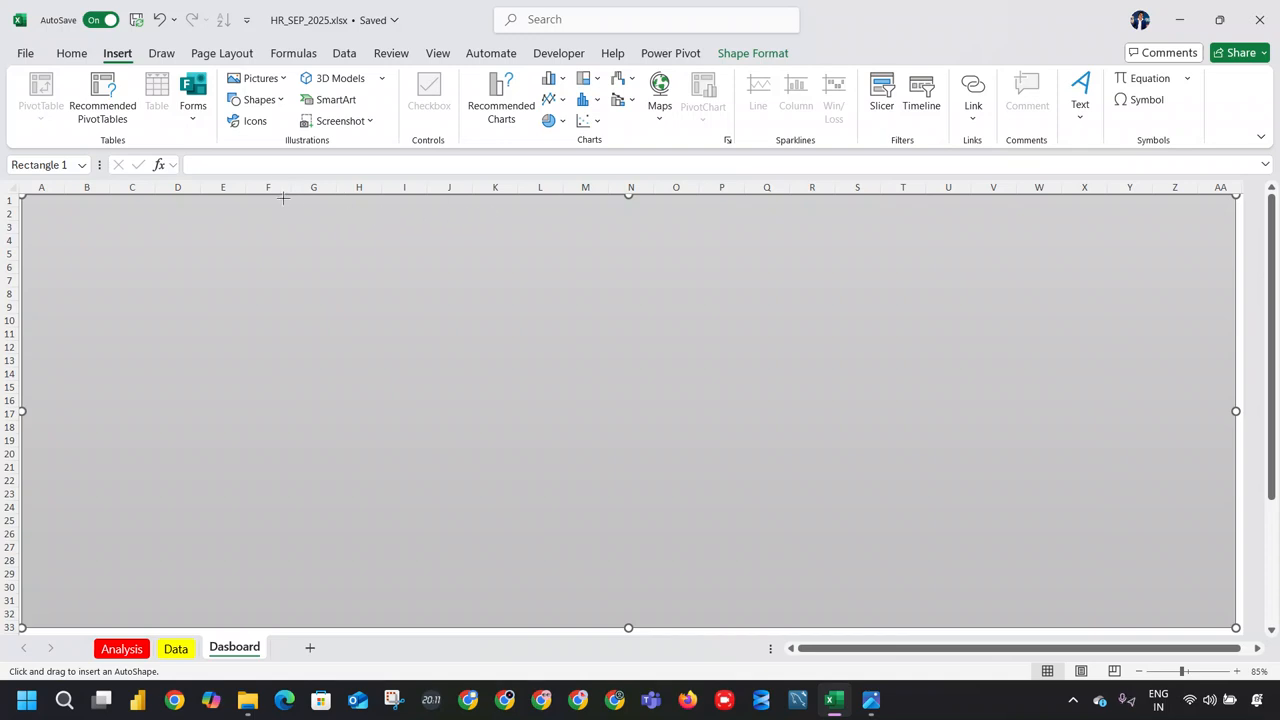
mouse_move(294, 196)
mouse_down()
mouse_move(687, 316)
mouse_move(1051, 257)
mouse_move(1057, 280)
mouse_move(997, 286)
mouse_move(1069, 271)
mouse_move(1054, 283)
mouse_up()
drag(672, 287, 666, 266)
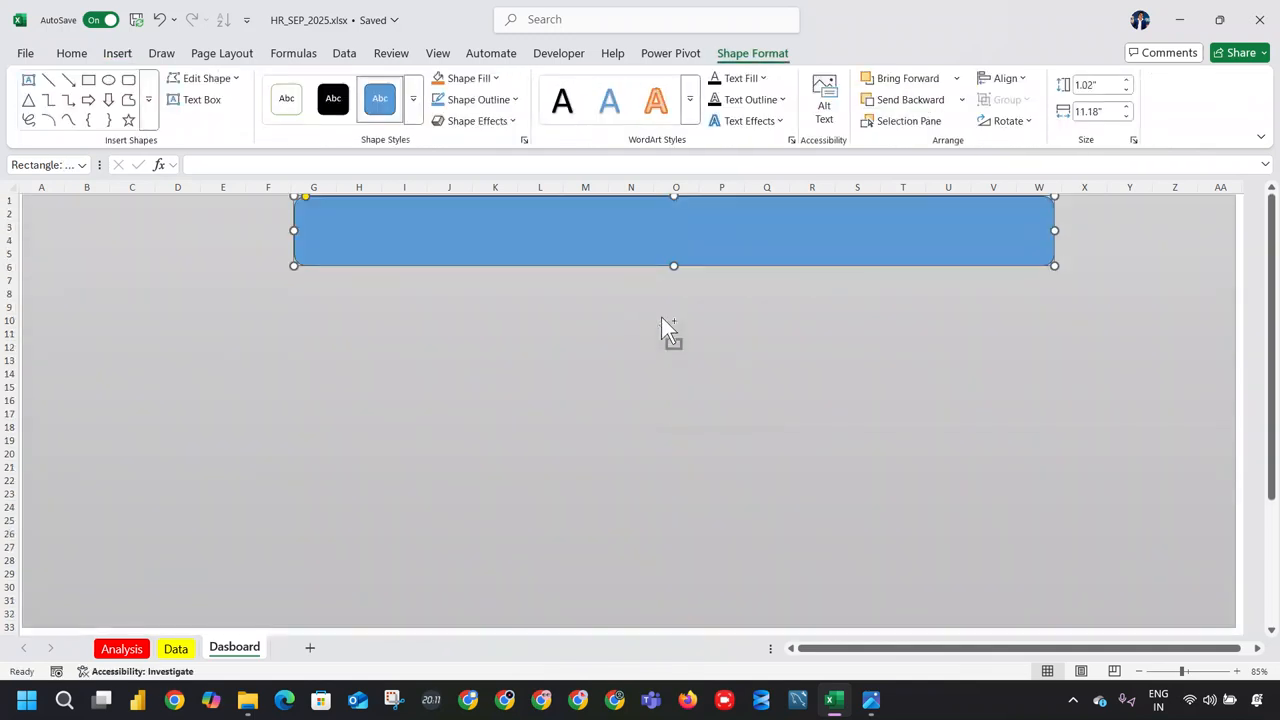
Step: Apply the solid black theme style to the rounded header rectangle
click(529, 302)
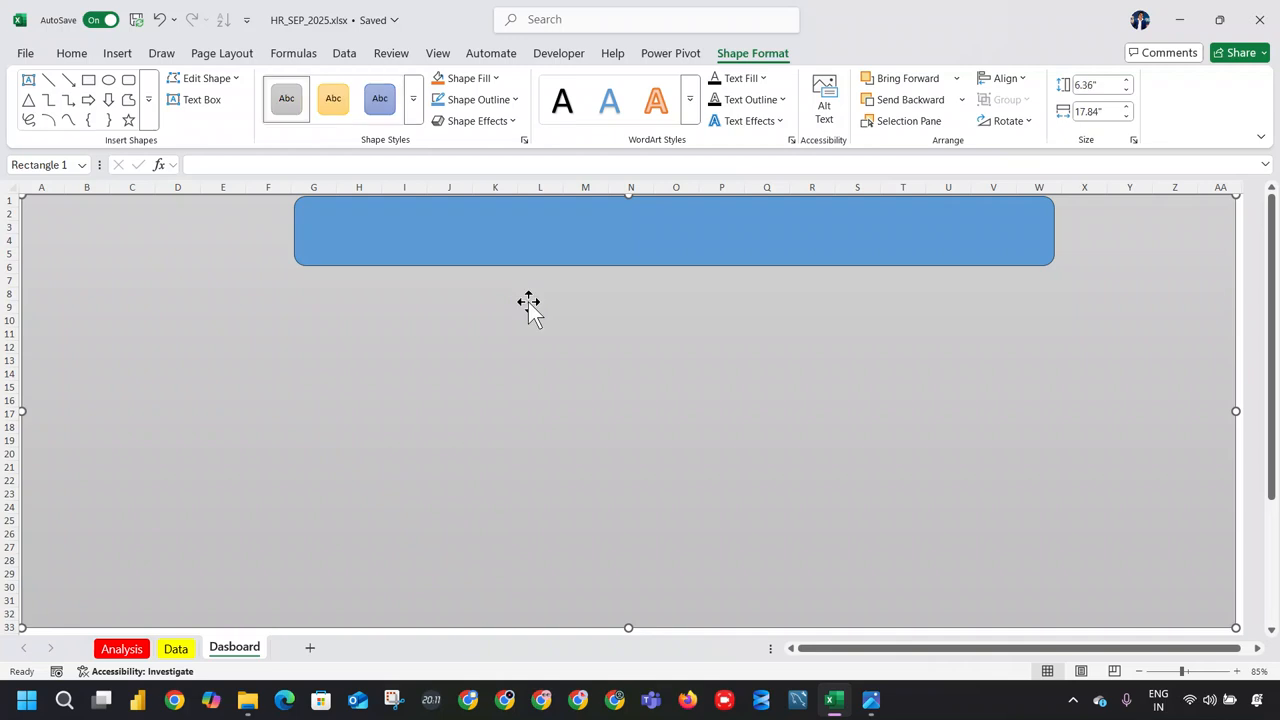
click(456, 236)
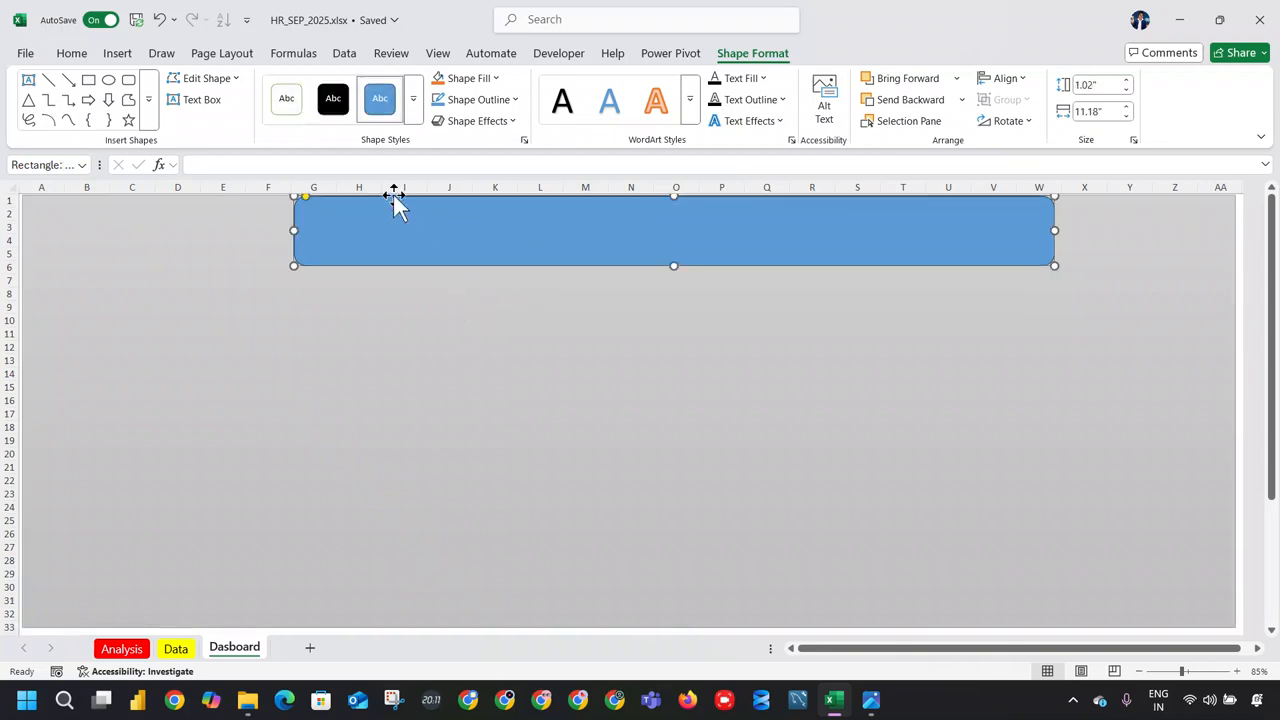
click(333, 98)
click(530, 298)
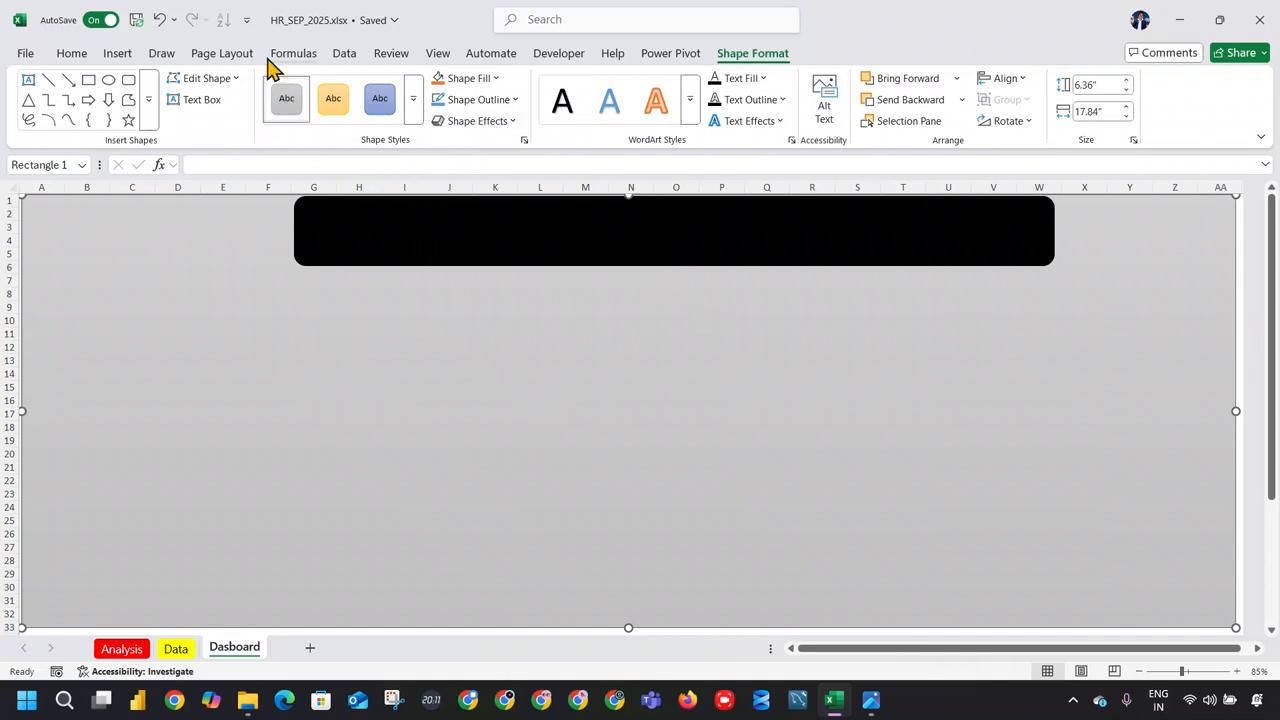
Step: Insert a rounded rectangle card about 3.03" wide and 1.12" high, overlapping the black header's lower edge around G5 to K11
click(117, 53)
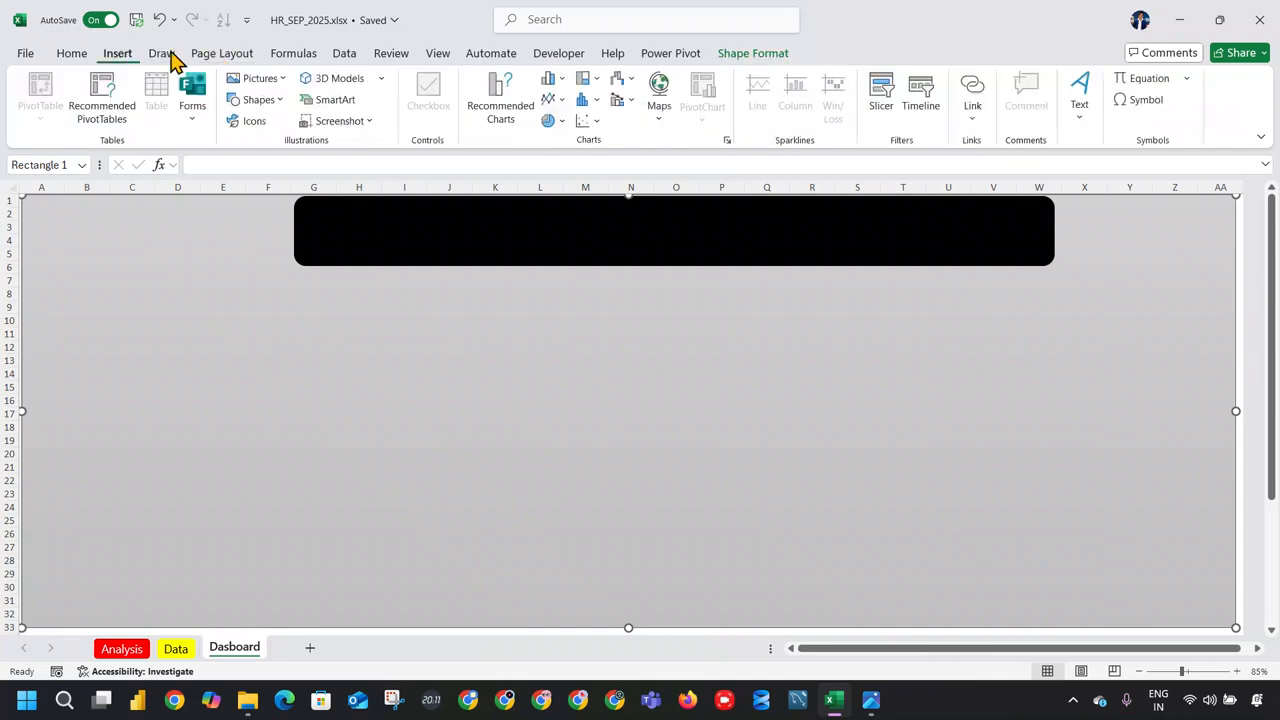
click(282, 101)
click(334, 153)
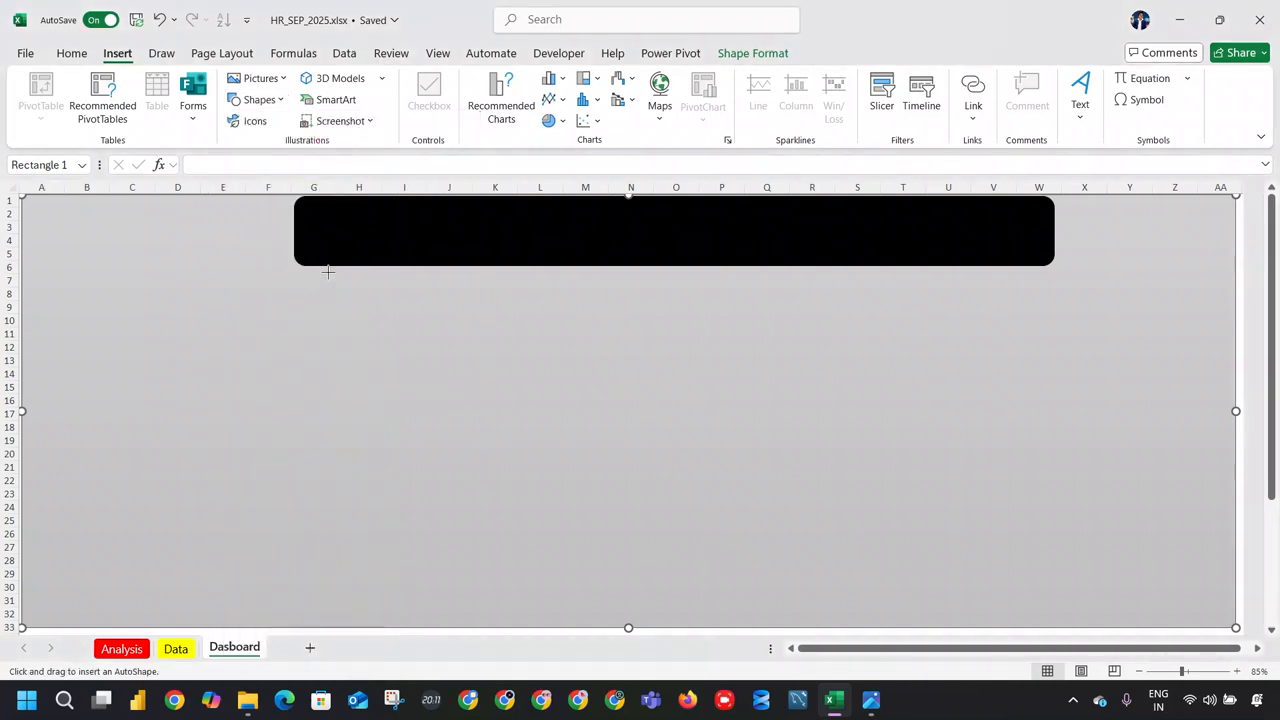
drag(323, 259, 530, 335)
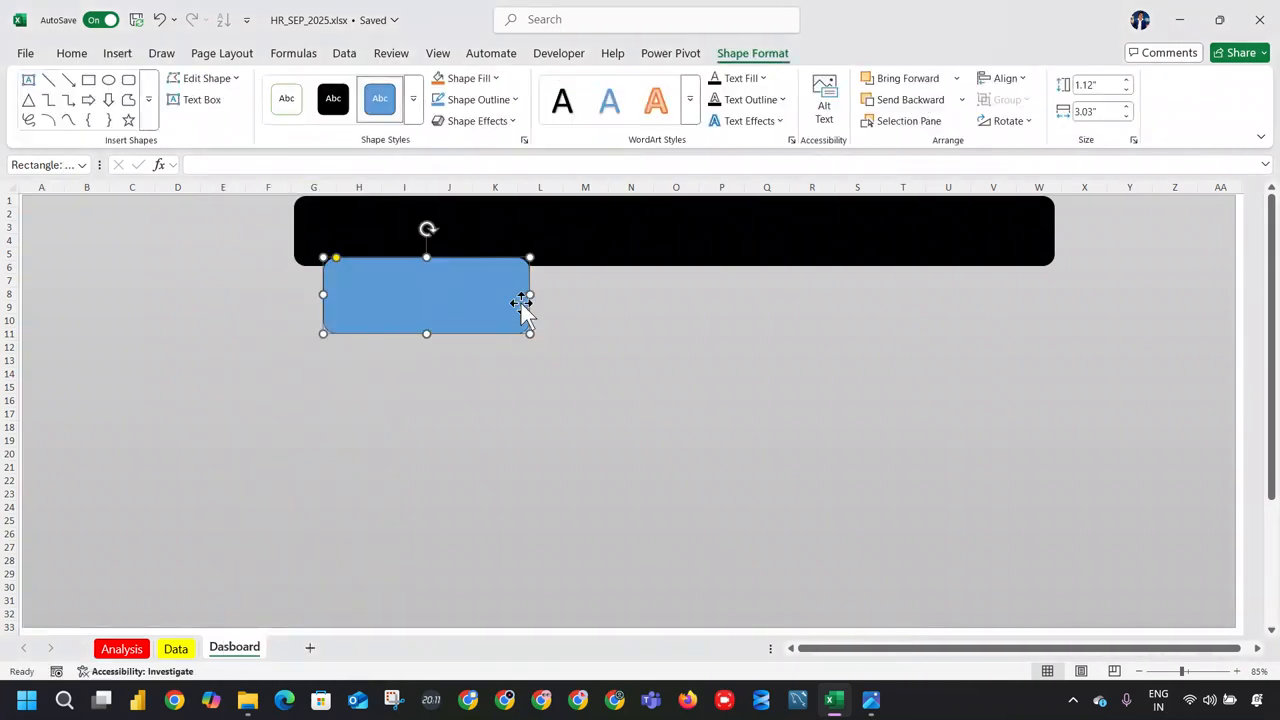
Step: Give the new card the white theme style with orange outline and duplicate it twice to form a row of three cards
click(413, 99)
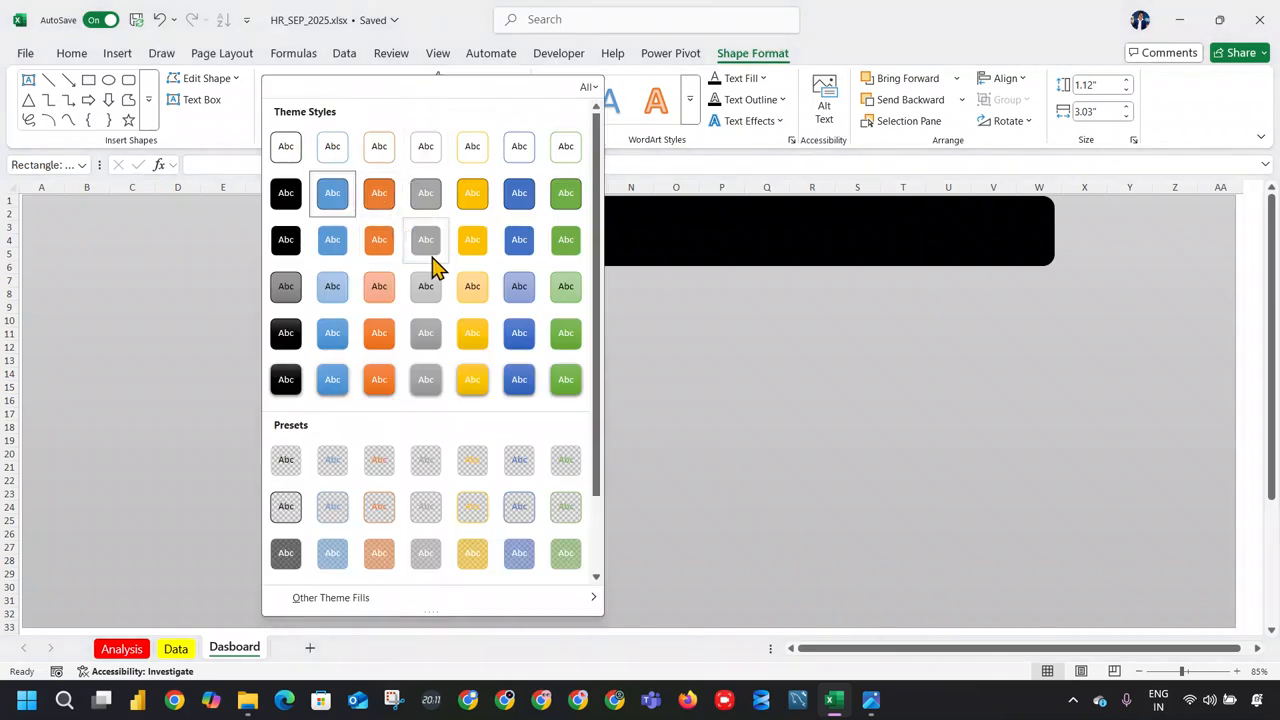
click(381, 148)
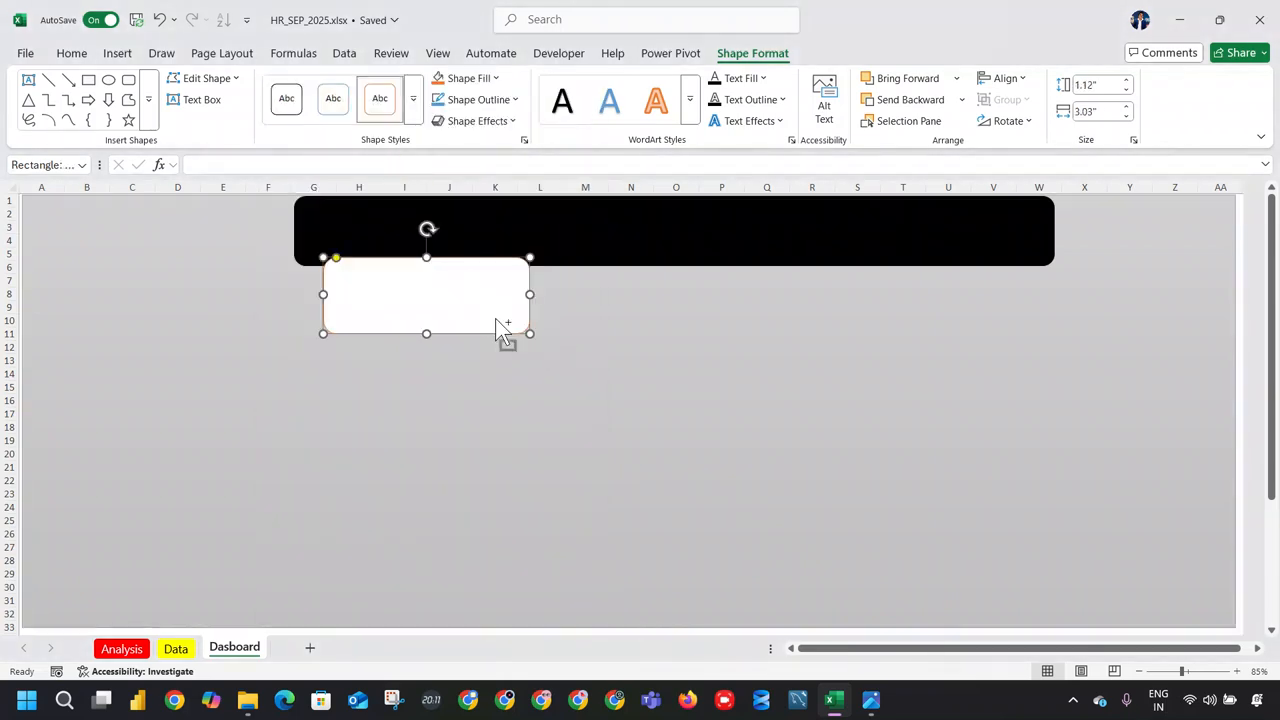
drag(497, 316, 914, 299)
click(711, 391)
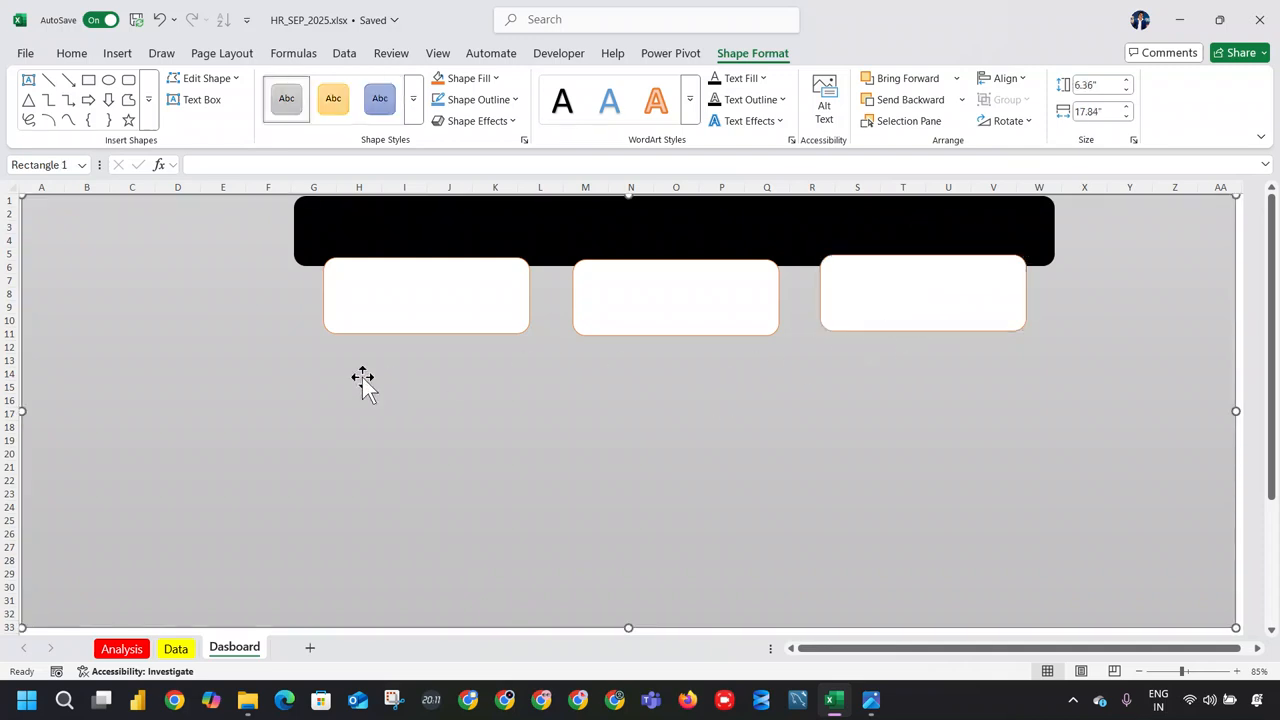
Step: Place a copy of the white card at about A13 to E18 and fill it black
click(437, 311)
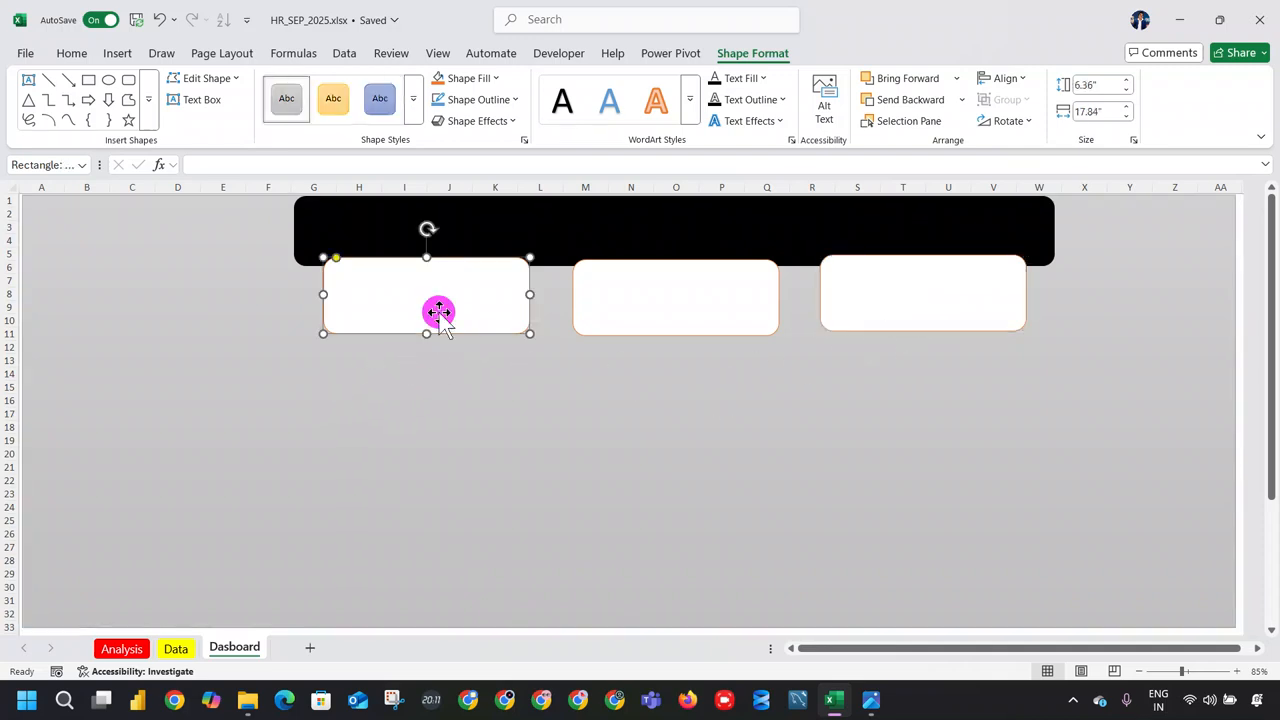
click(83, 363)
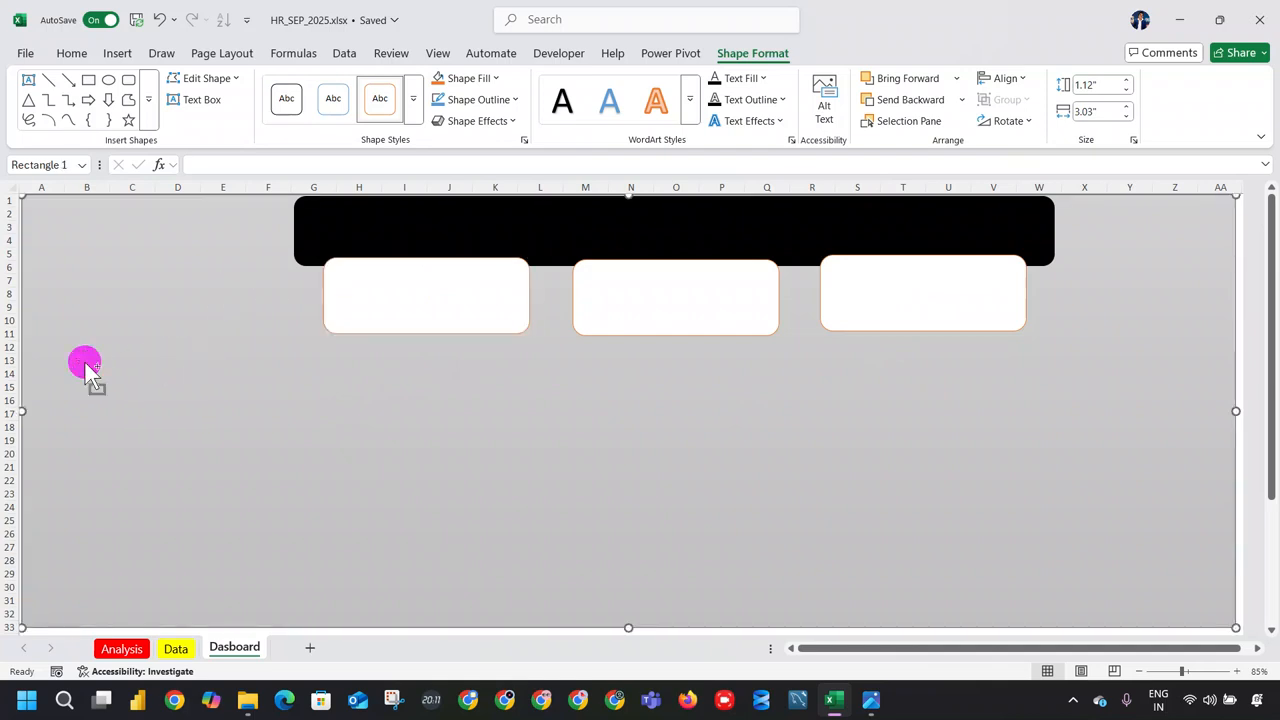
key(ctrl+v)
click(114, 216)
drag(114, 216, 130, 379)
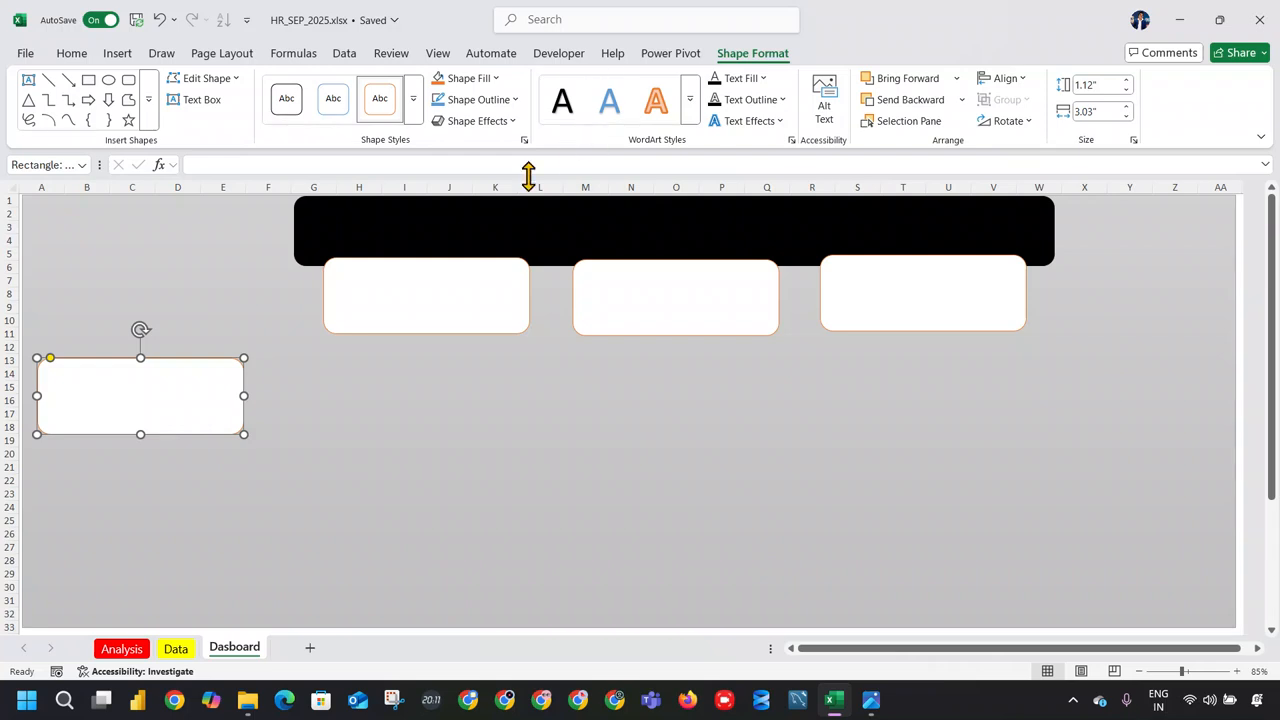
click(492, 80)
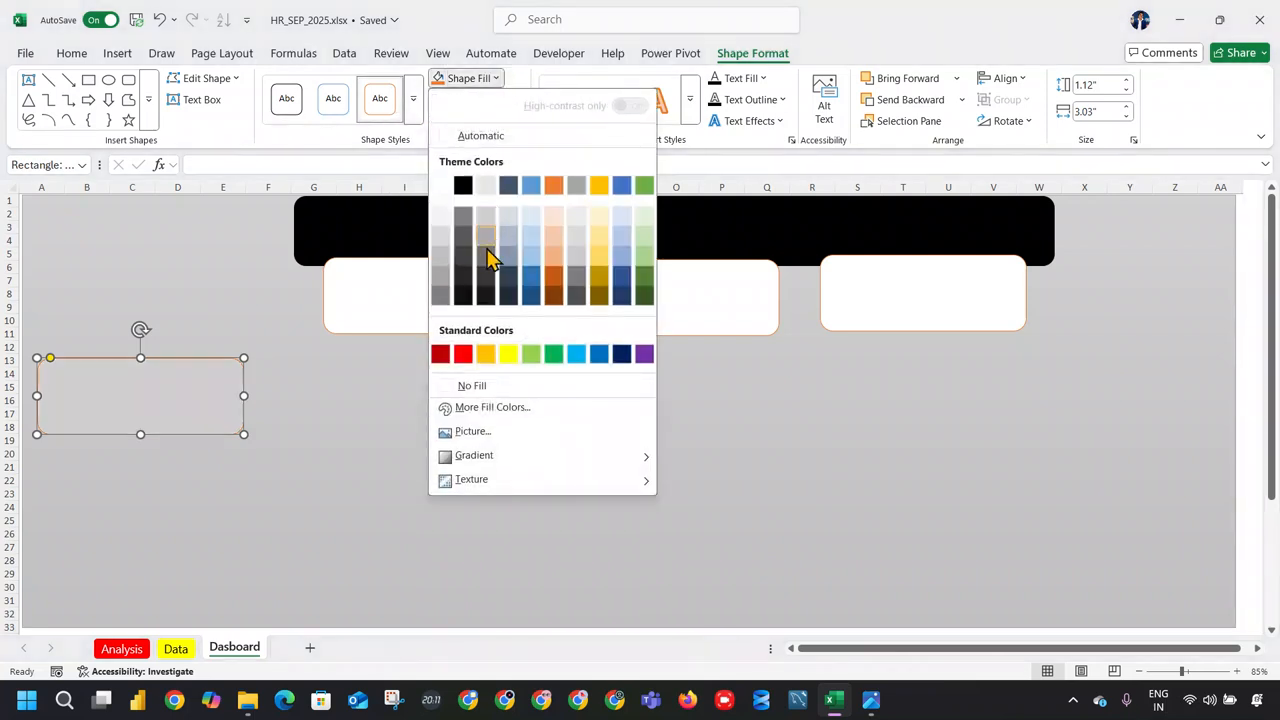
click(463, 185)
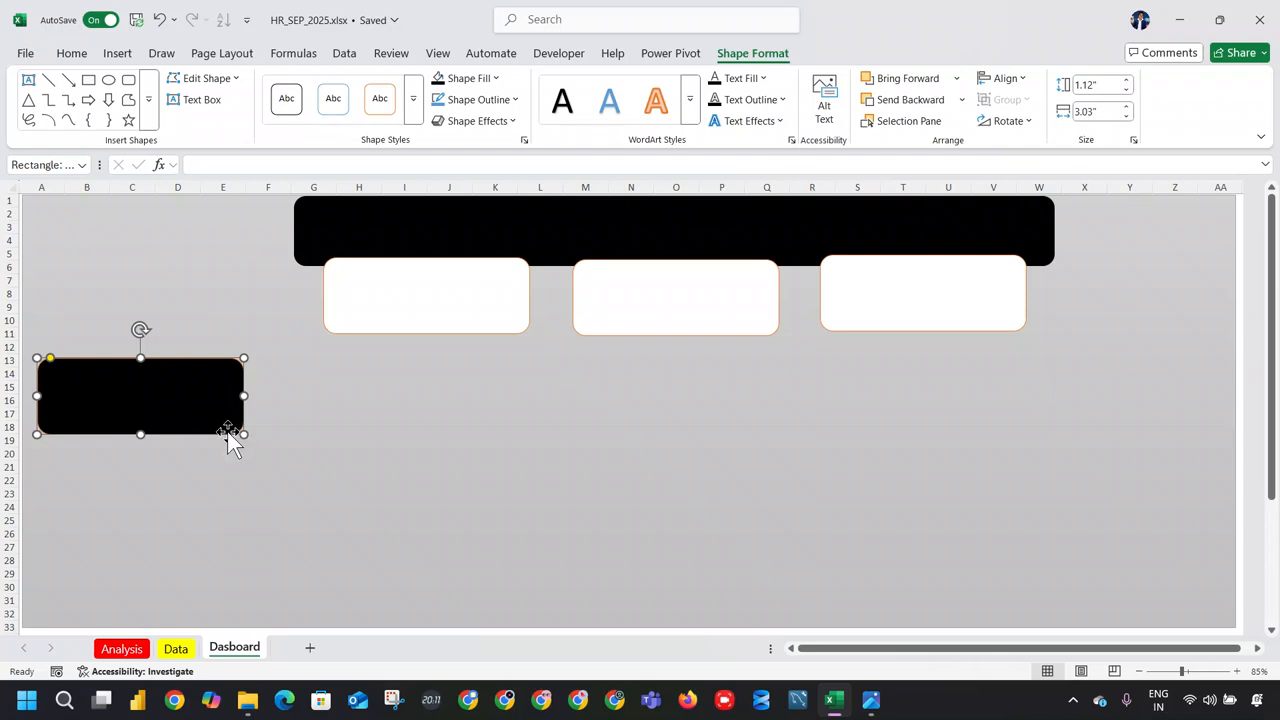
Step: Duplicate the black side card directly below itself, at about A19 to E24, and fill the copy with standard green
key(ctrl+c)
key(ctrl+v)
drag(157, 240, 170, 469)
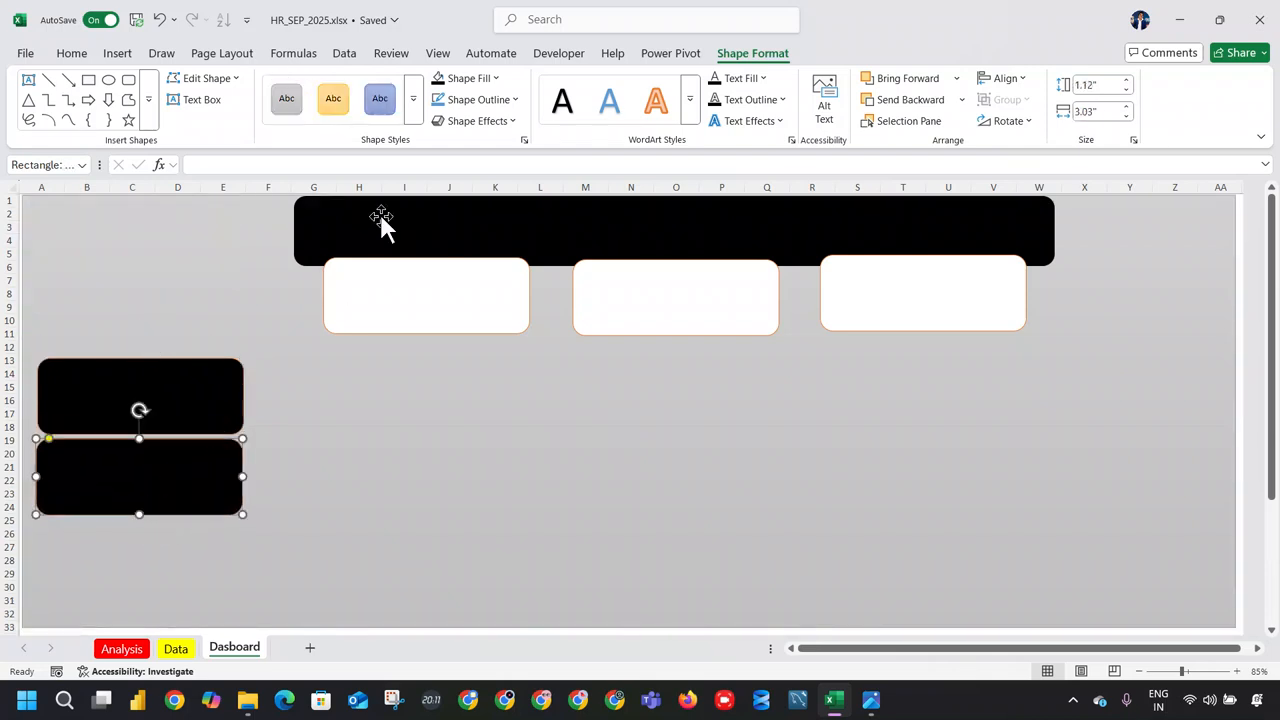
click(490, 79)
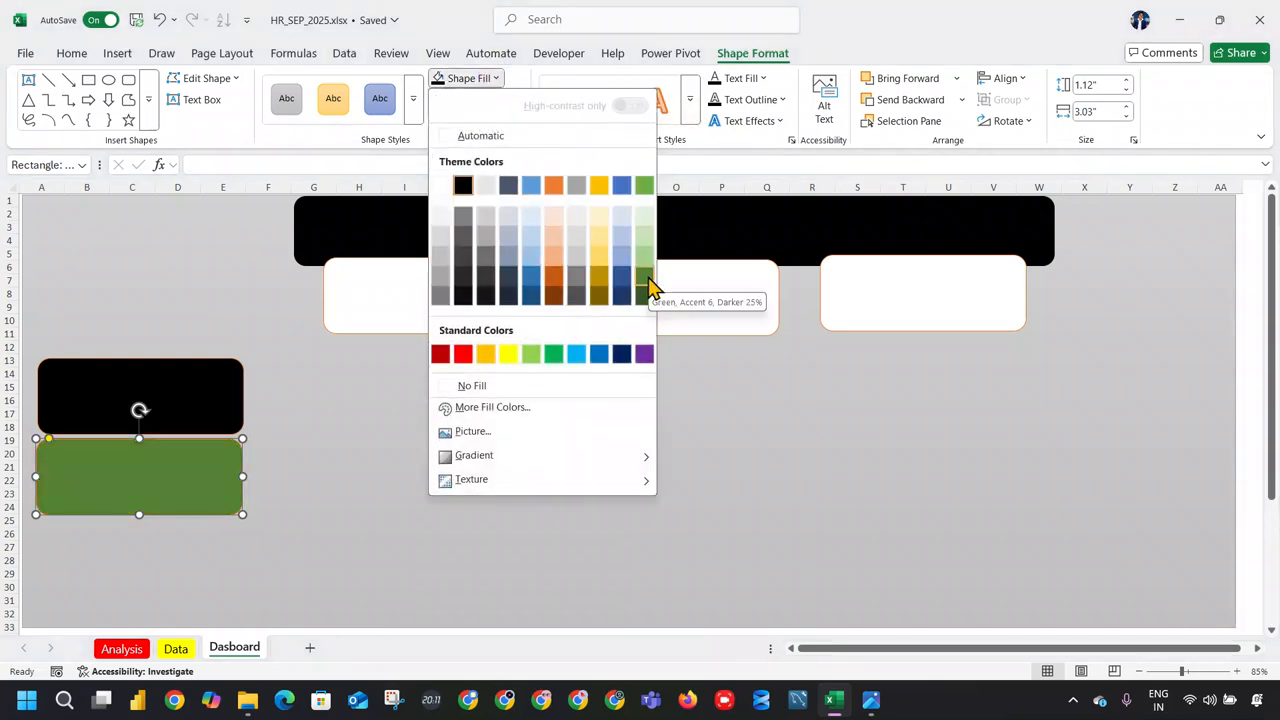
click(555, 355)
Step: Duplicate the green card below itself and enlarge the copy to about 3.06" wide and 1.6" high, reaching row 33
scroll(266, 520, down, 1)
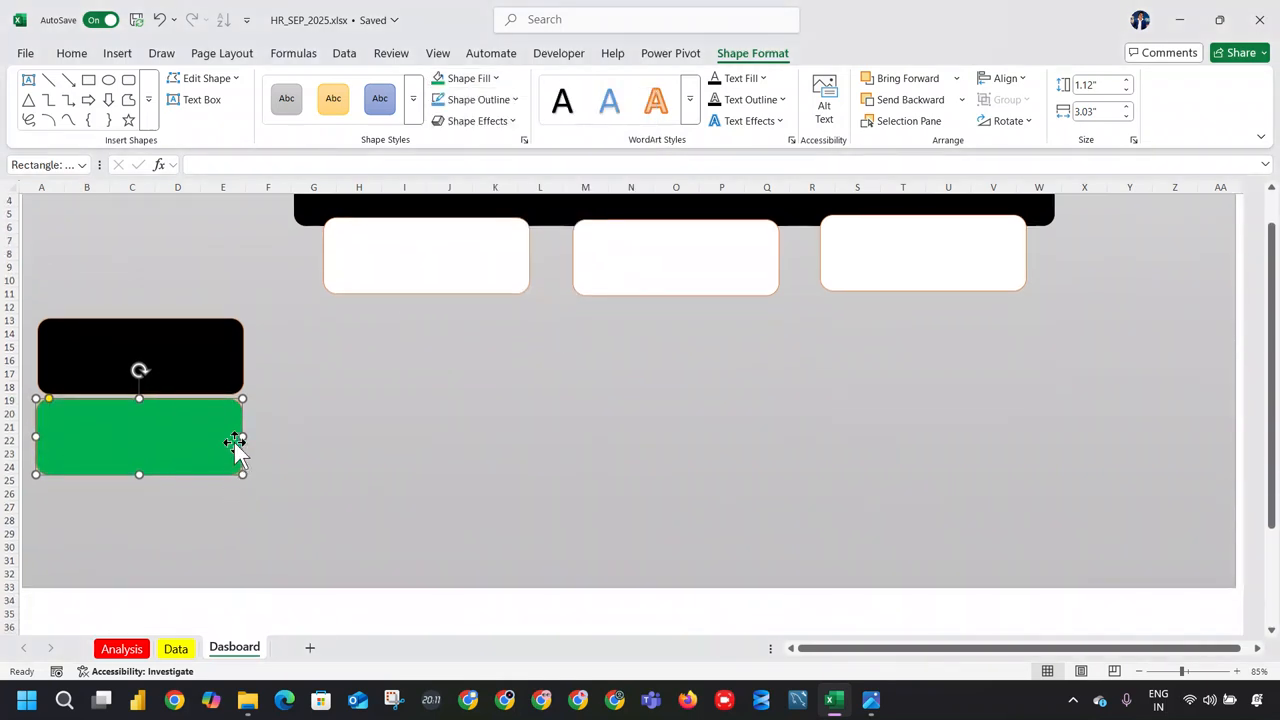
drag(129, 423, 123, 506)
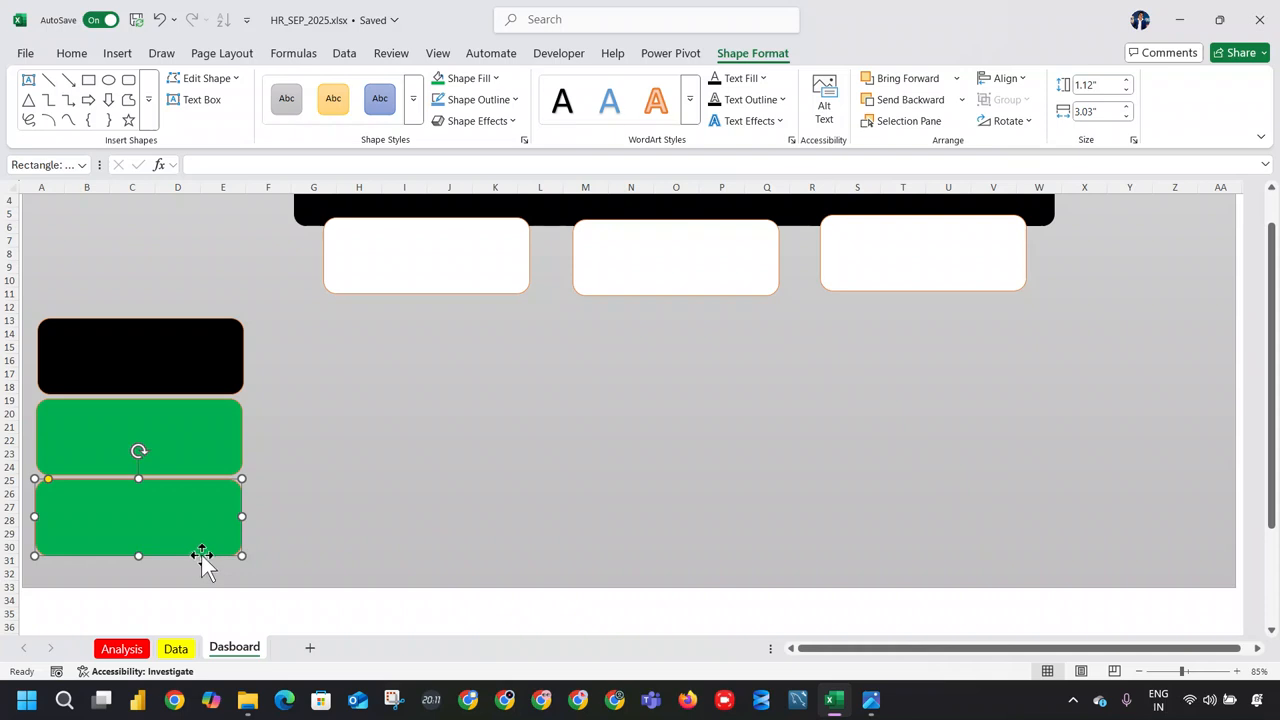
drag(241, 555, 244, 589)
scroll(242, 424, up, 1)
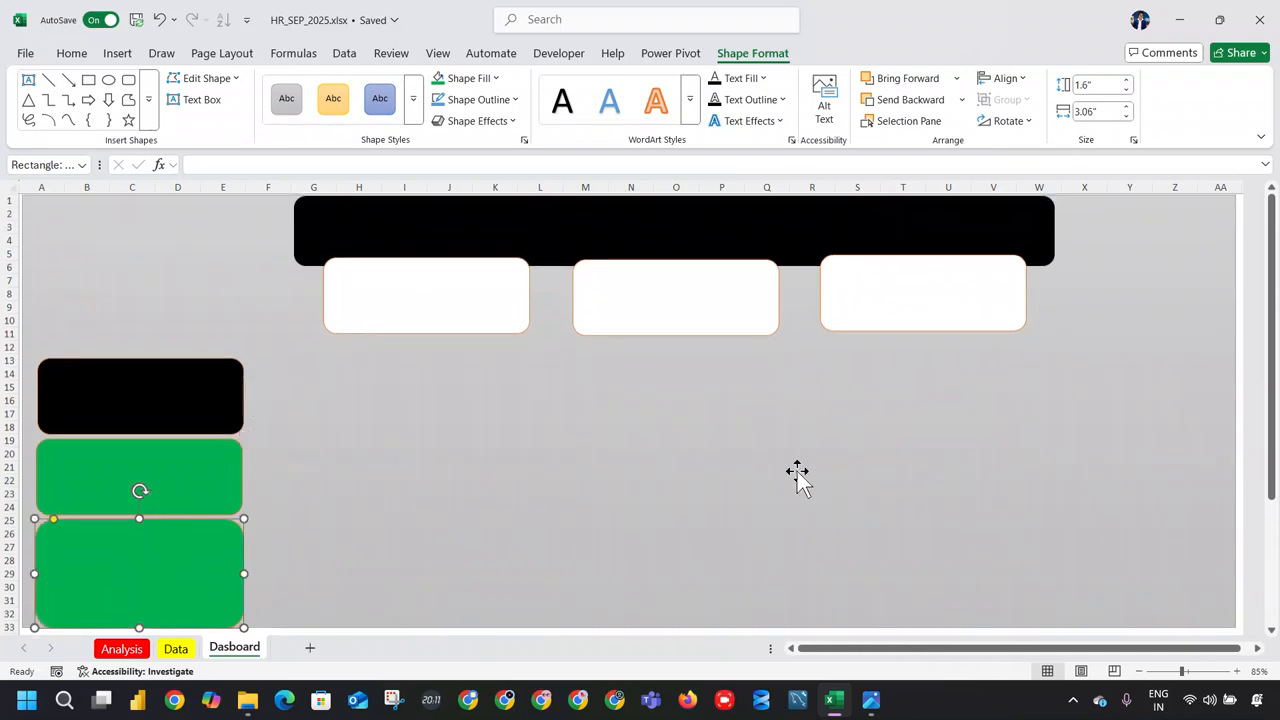
Step: Move the black and upper green cards up to start near rows 11 and 17, and extend the lowest card upward to about 1.87" high
click(350, 495)
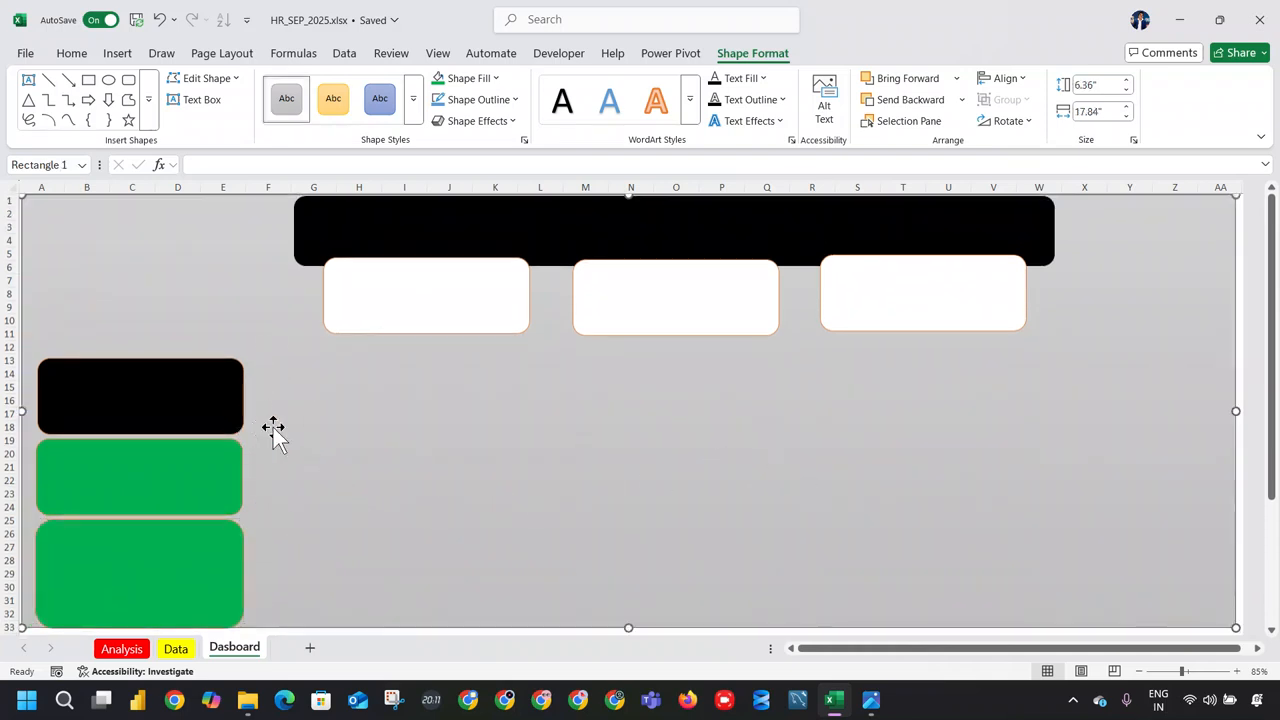
drag(196, 400, 193, 374)
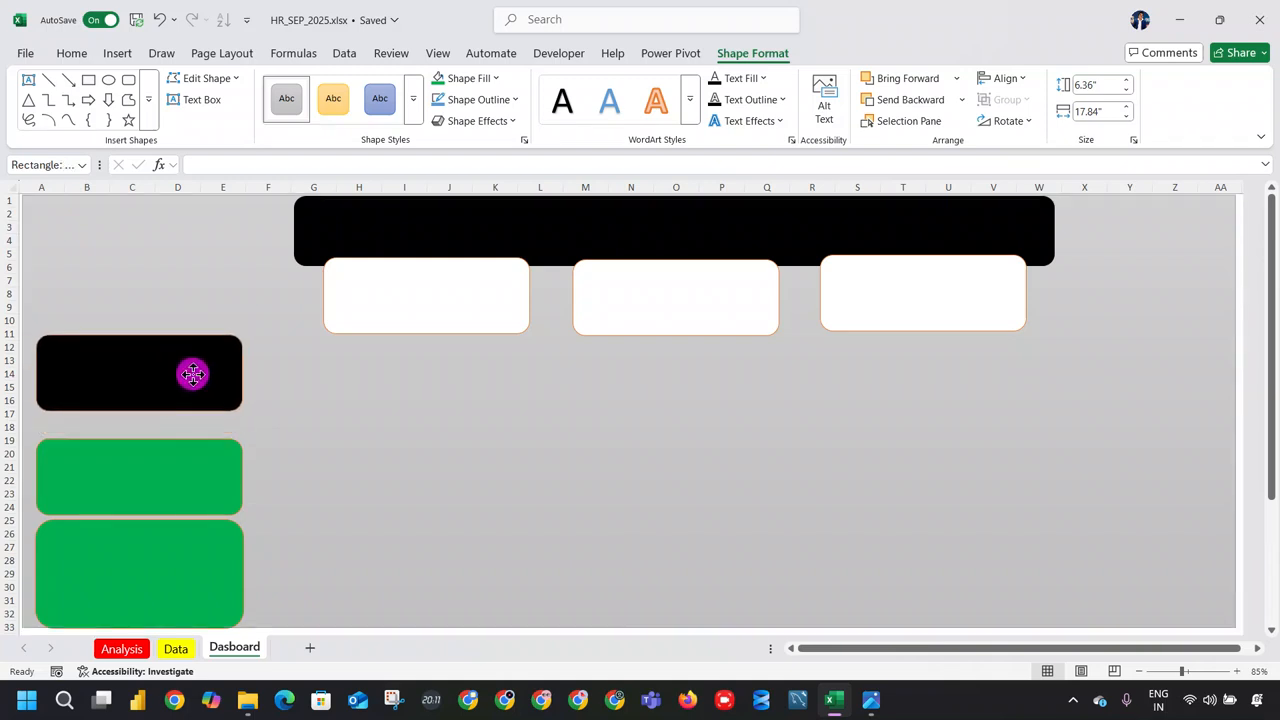
drag(176, 466, 176, 447)
click(150, 525)
drag(141, 520, 140, 500)
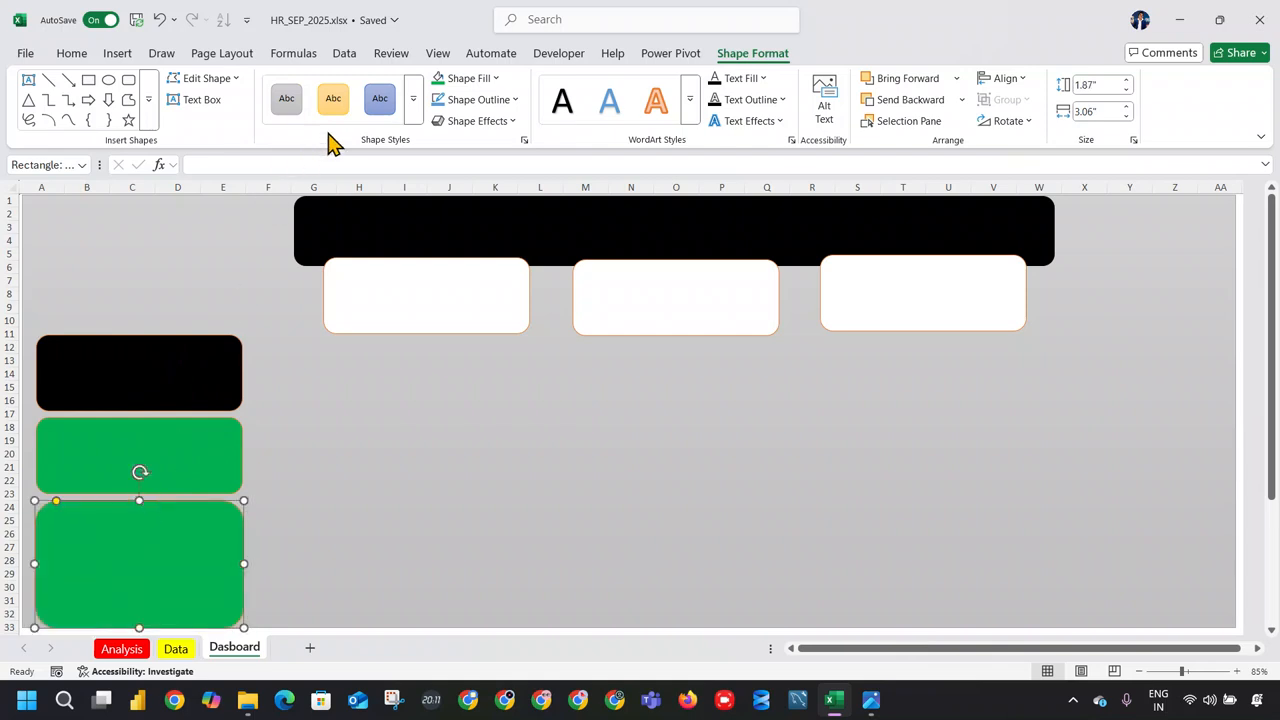
click(413, 98)
scroll(466, 450, down, 2)
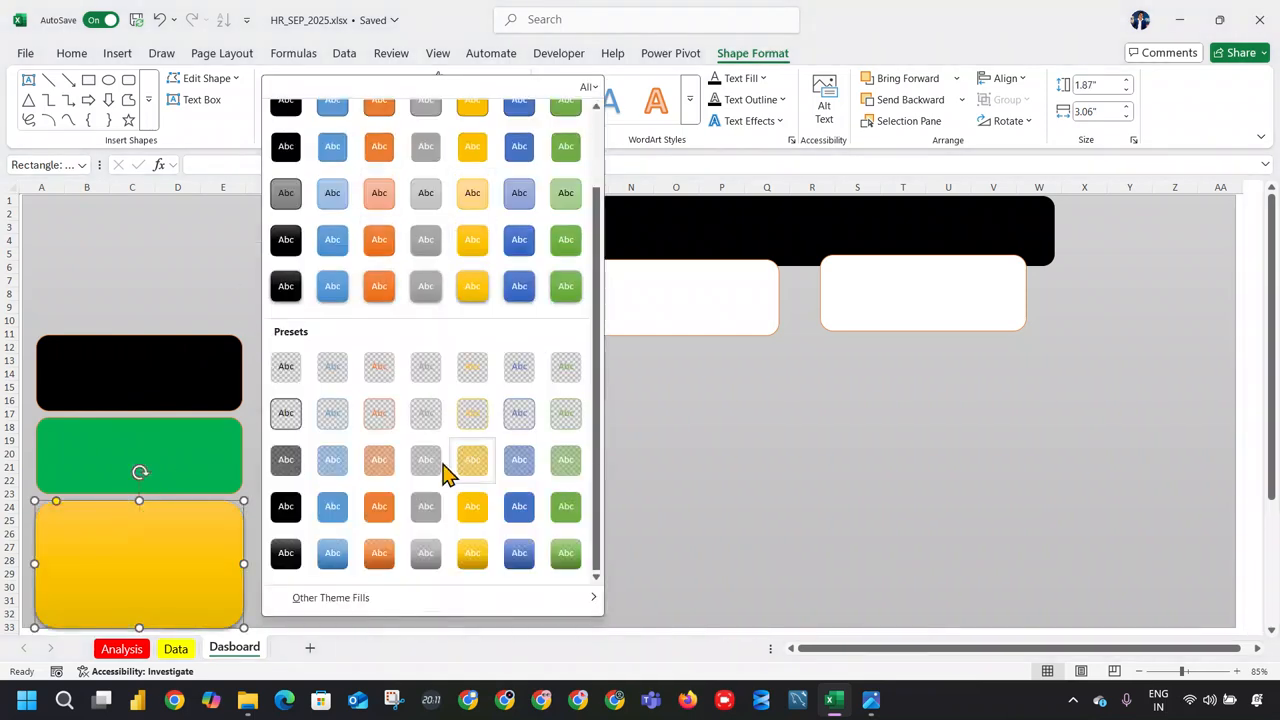
mouse_move(370, 598)
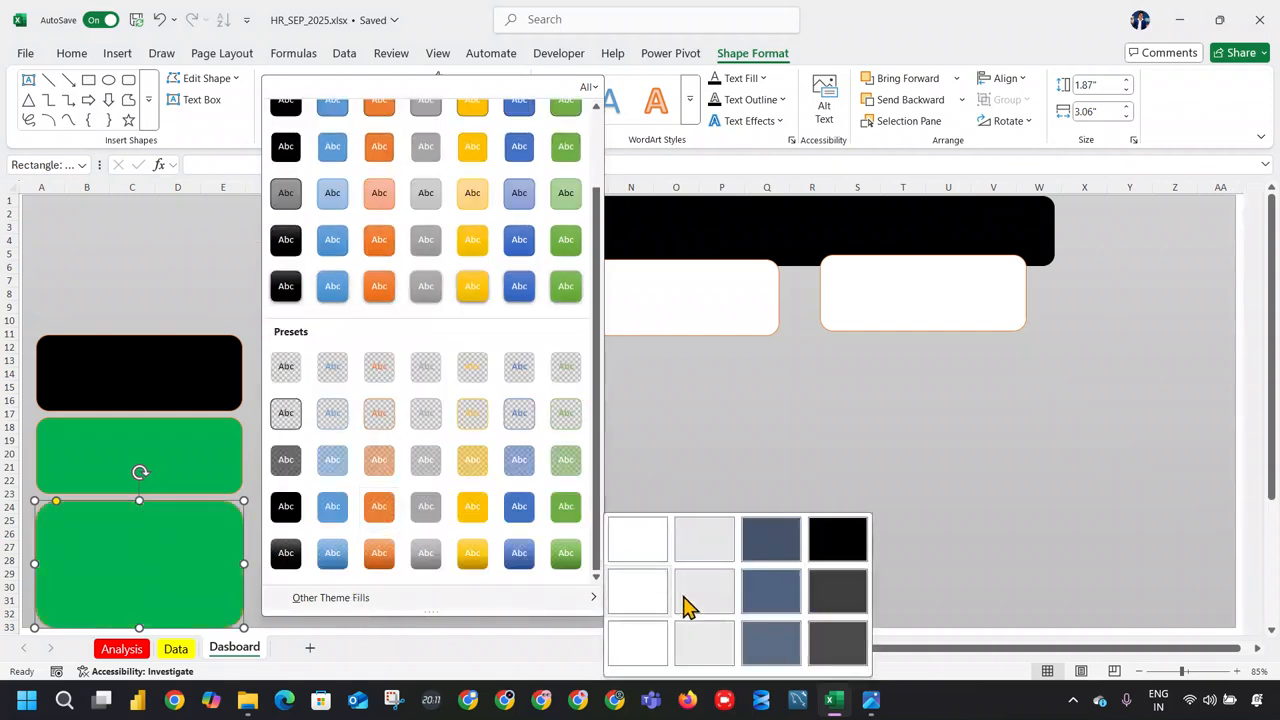
scroll(598, 237, up, 2)
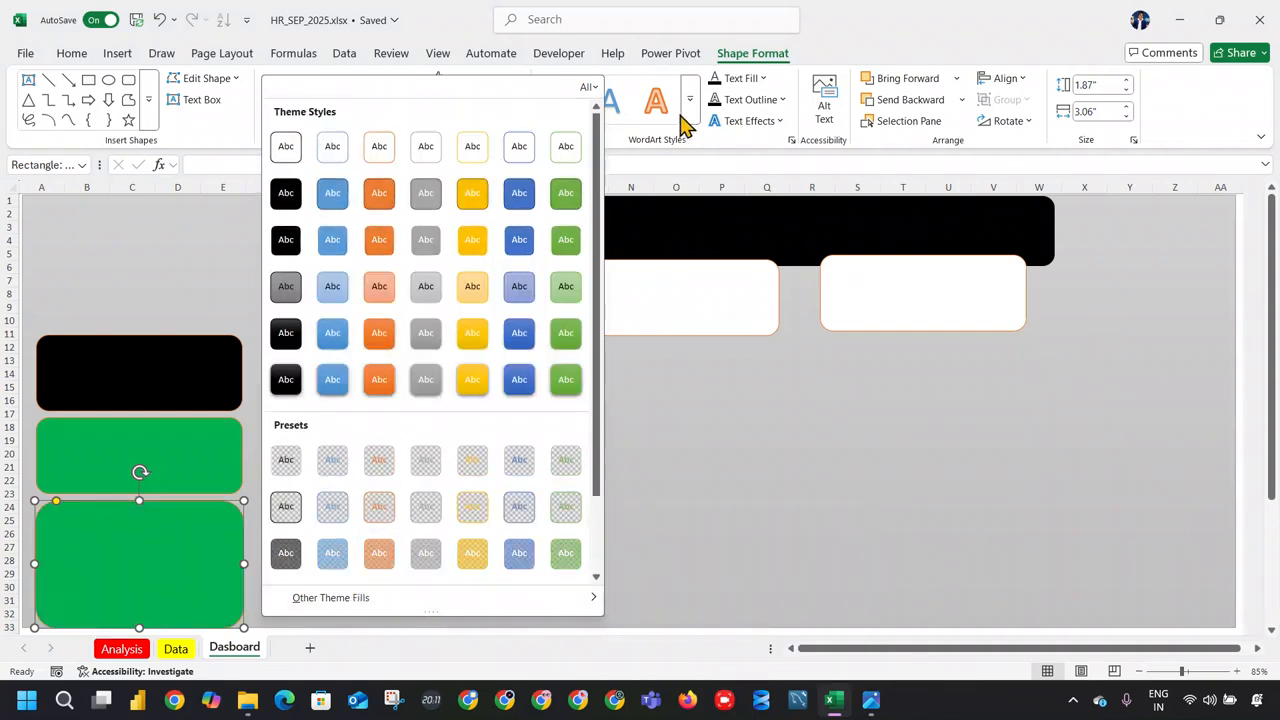
click(690, 98)
key(Escape)
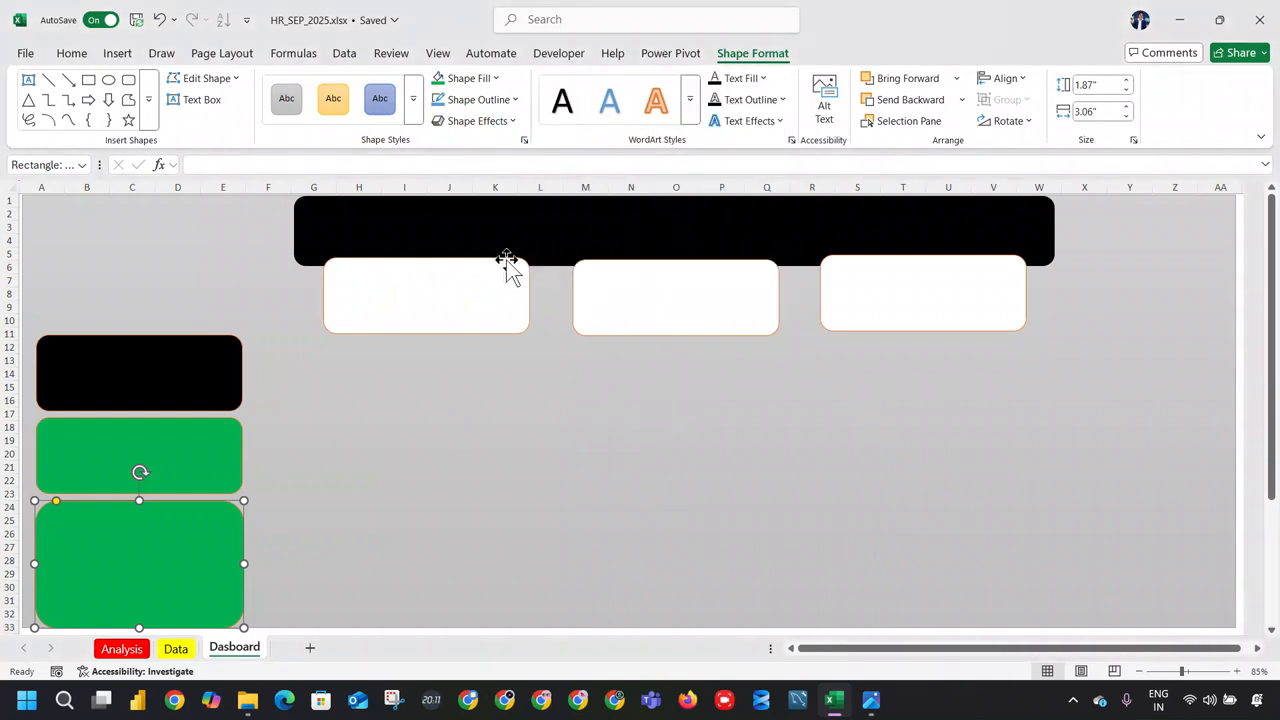
Step: Fill the lowest green side card with a custom brown colour
click(71, 53)
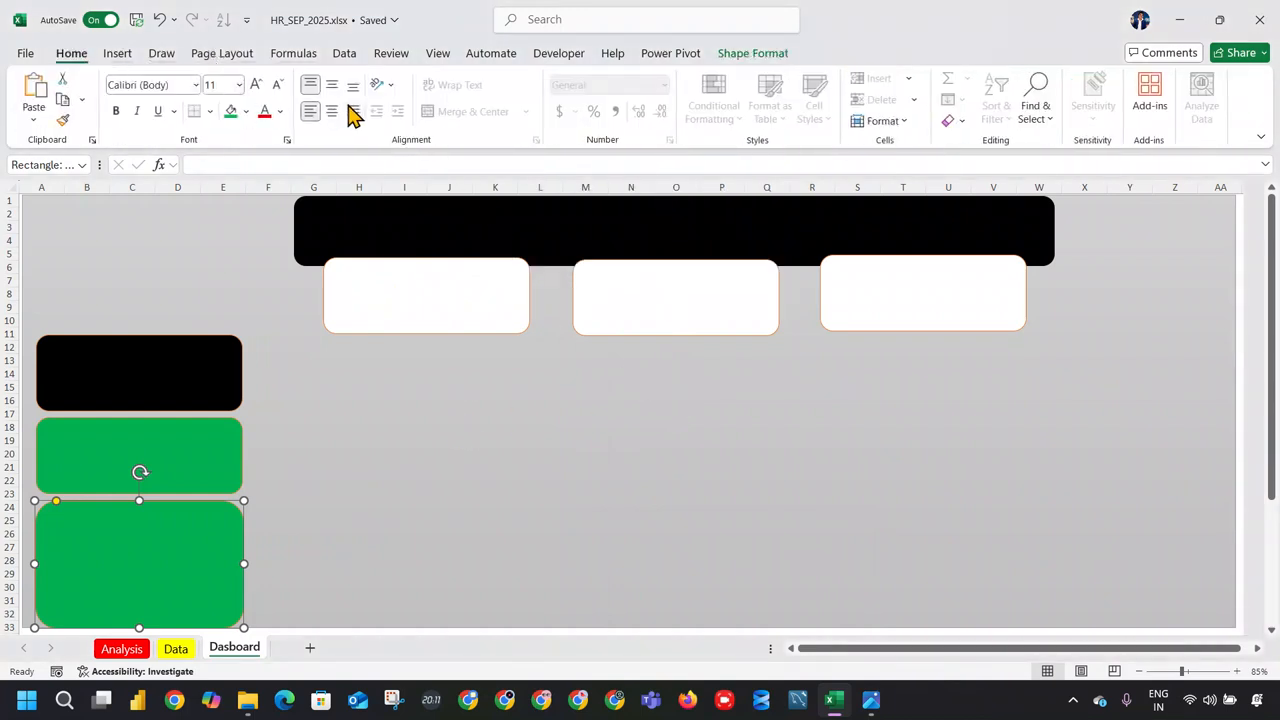
click(247, 112)
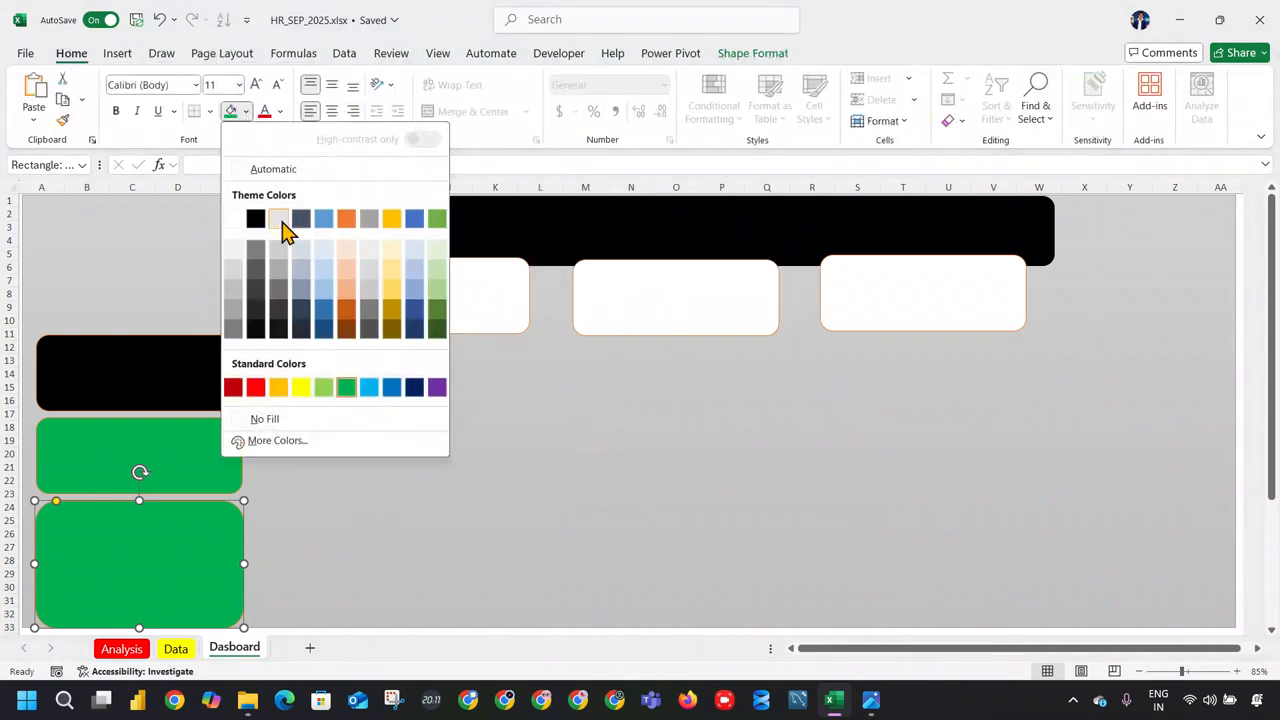
click(272, 441)
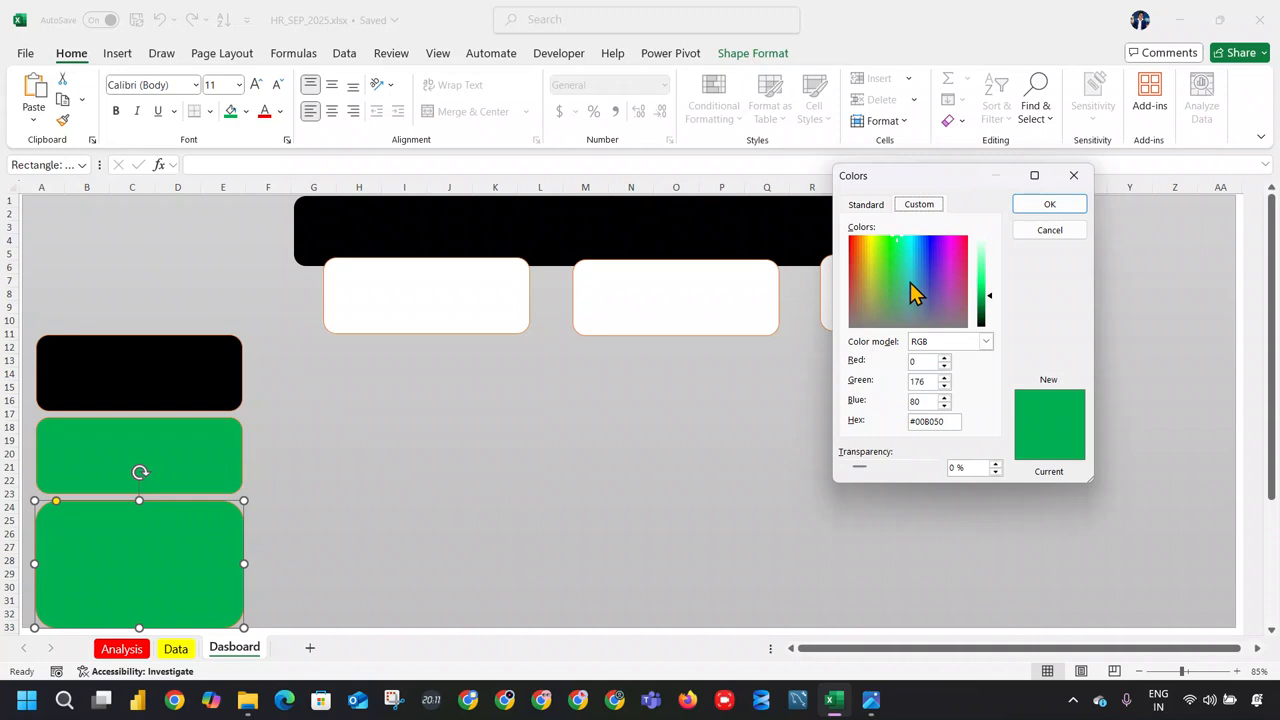
drag(870, 262, 854, 302)
click(1020, 204)
click(394, 455)
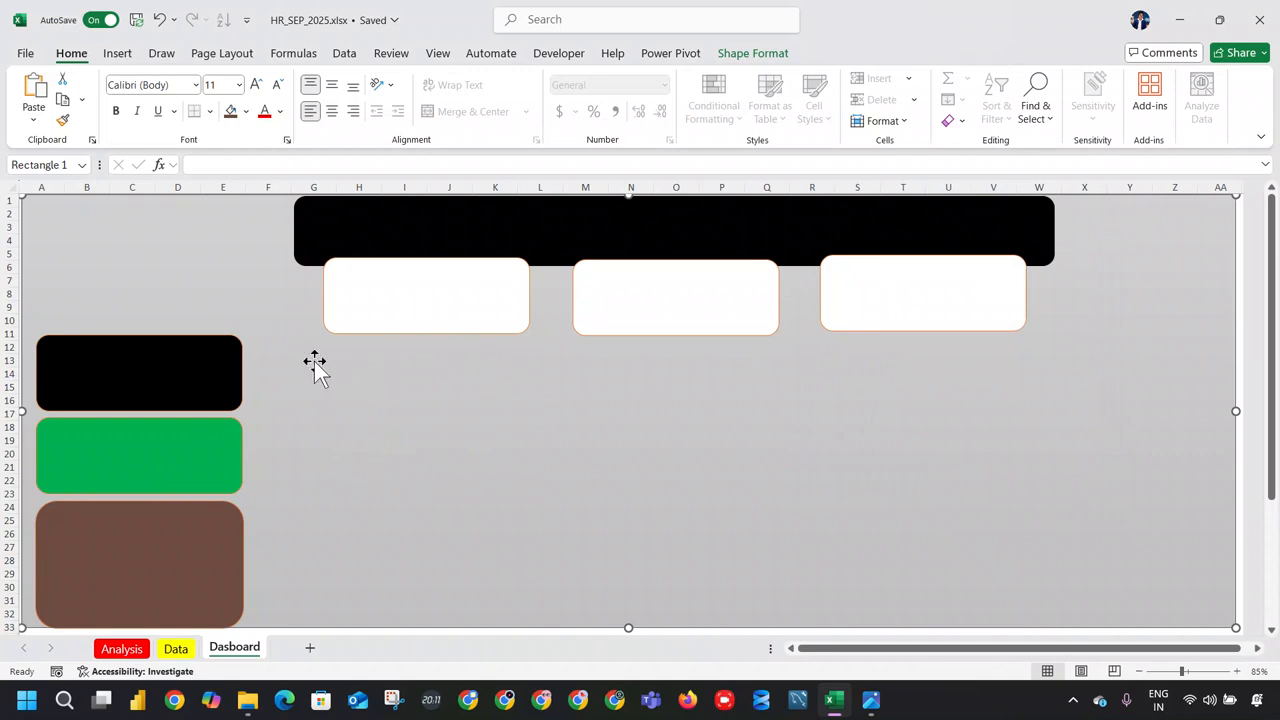
Step: Duplicate the black header bar, place the copy beside the side cards and reshape it to about F12 to K34
click(352, 252)
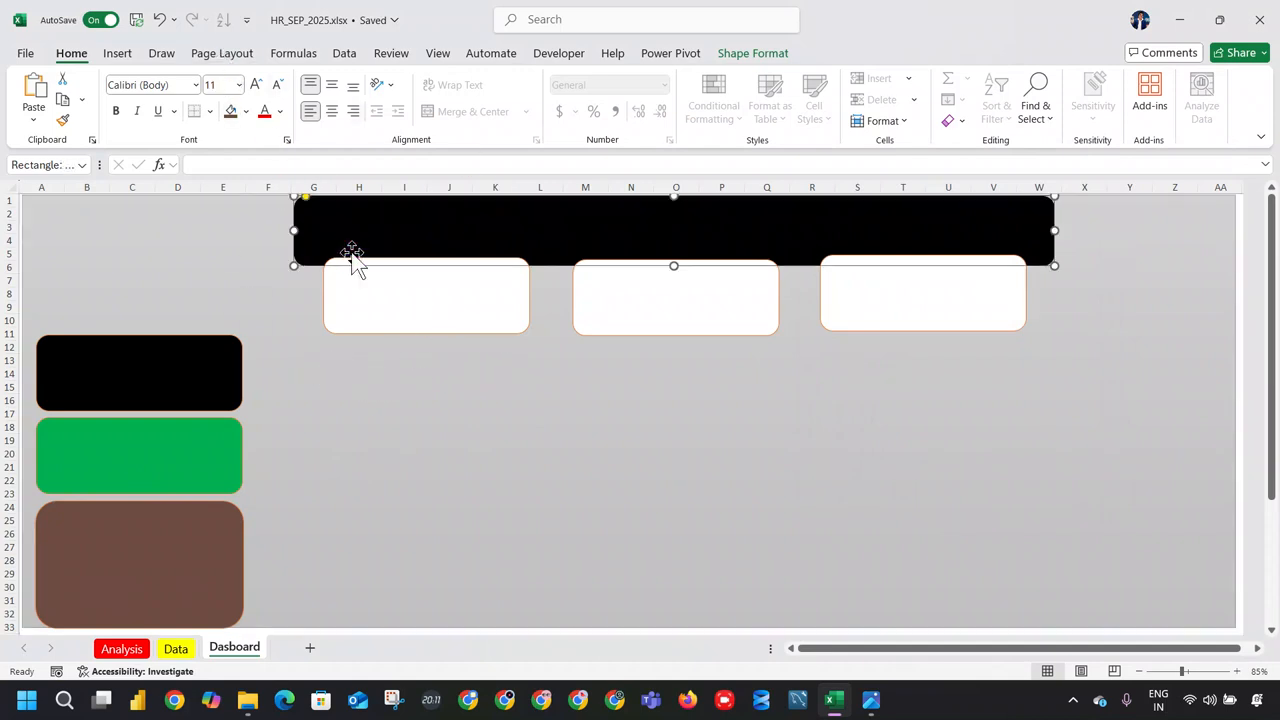
click(307, 355)
key(ctrl+v)
drag(350, 230, 583, 377)
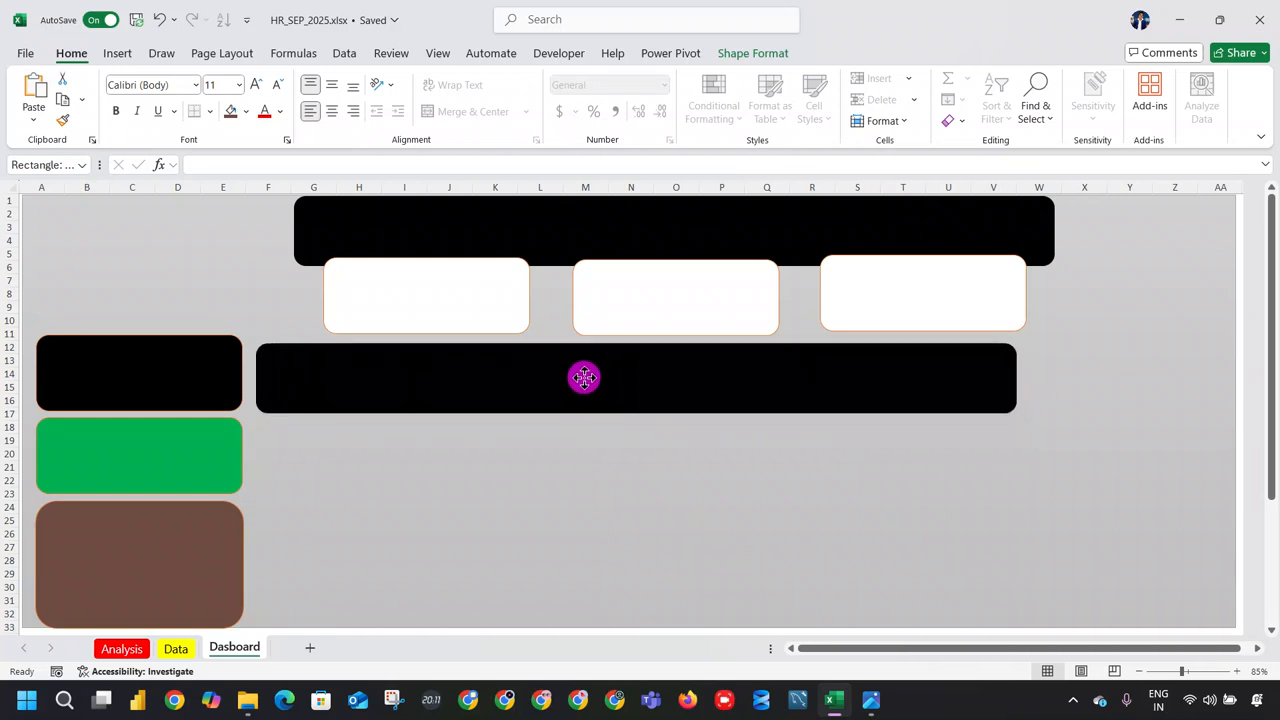
drag(1016, 408, 530, 635)
drag(300, 345, 276, 364)
scroll(486, 466, down, 4)
scroll(486, 466, up, 1)
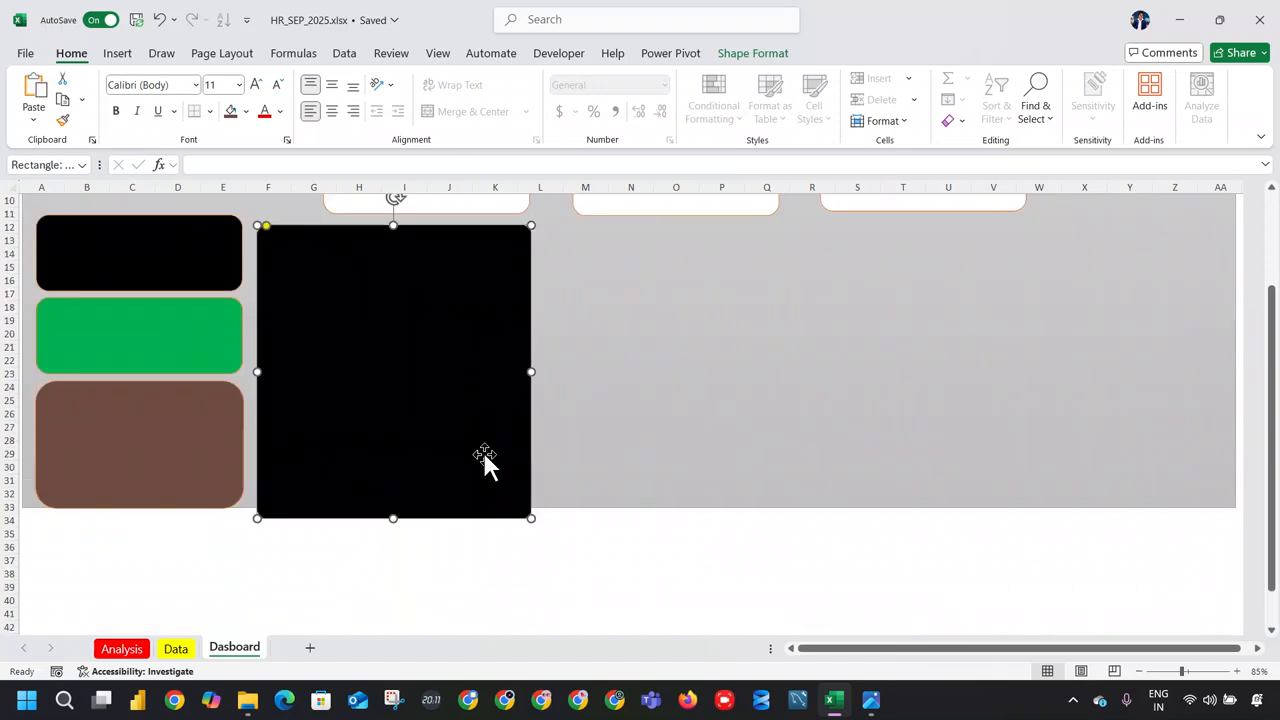
Step: Extend the grey background rectangle down to about row 36, making it about 7.09" high
click(560, 500)
drag(636, 510, 628, 577)
scroll(543, 514, up, 3)
scroll(543, 514, down, 4)
scroll(597, 600, up, 3)
scroll(597, 600, down, 4)
scroll(600, 598, up, 4)
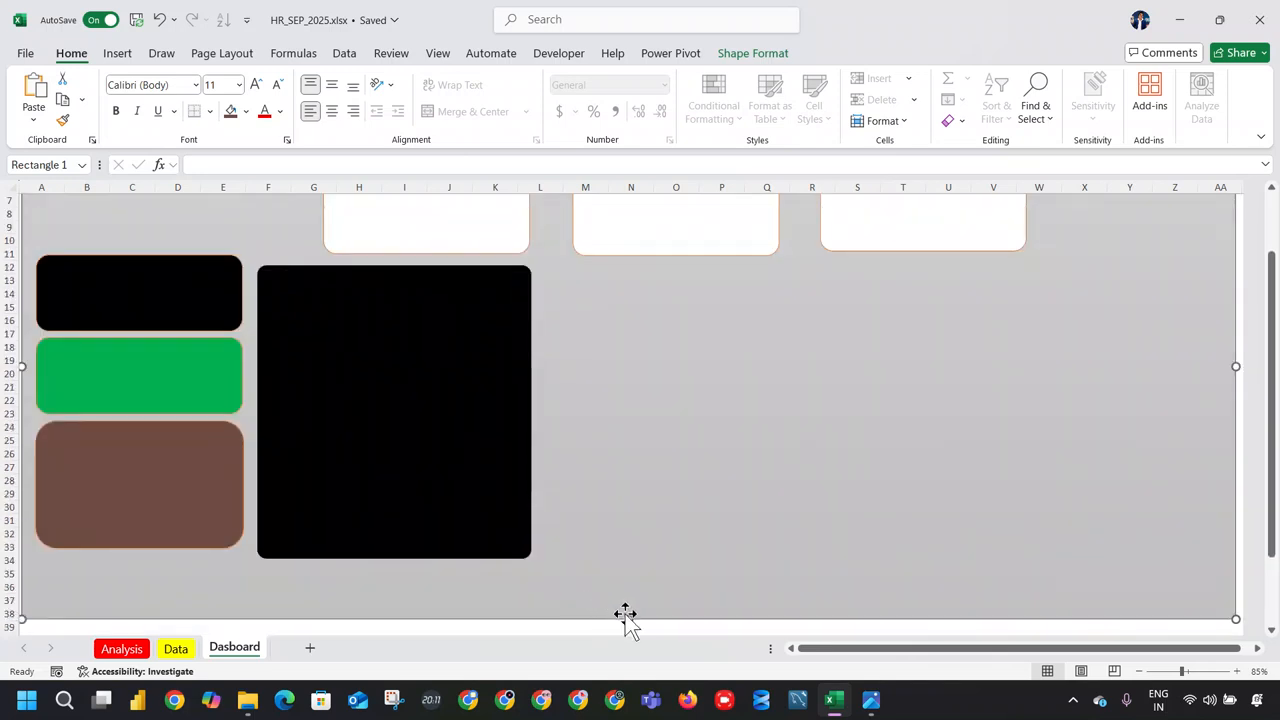
drag(626, 618, 627, 596)
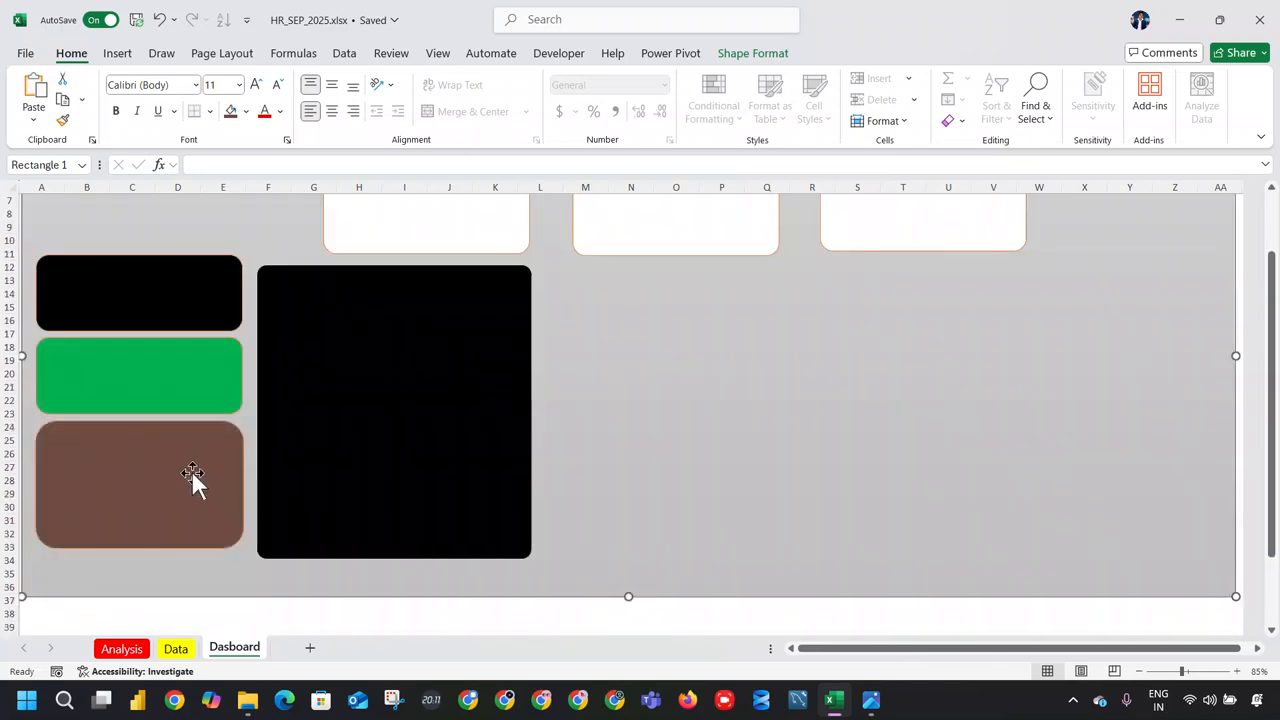
Step: Extend the brown side card down to about row 36, keeping it aligned with the cards above
click(192, 474)
drag(241, 551, 243, 591)
drag(64, 425, 51, 419)
Step: Align the large black panel's top with the side cards and extend it to row 36, about 4.83" high and 4.02" wide
click(389, 511)
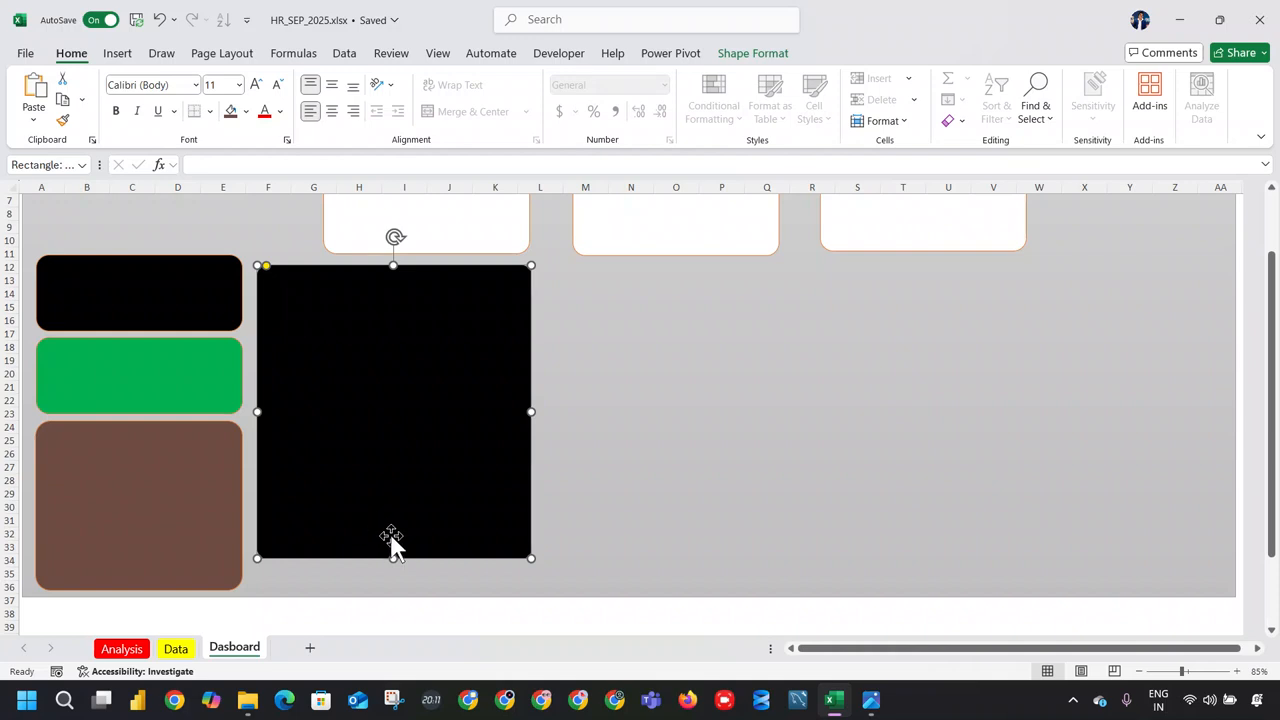
drag(392, 559, 389, 589)
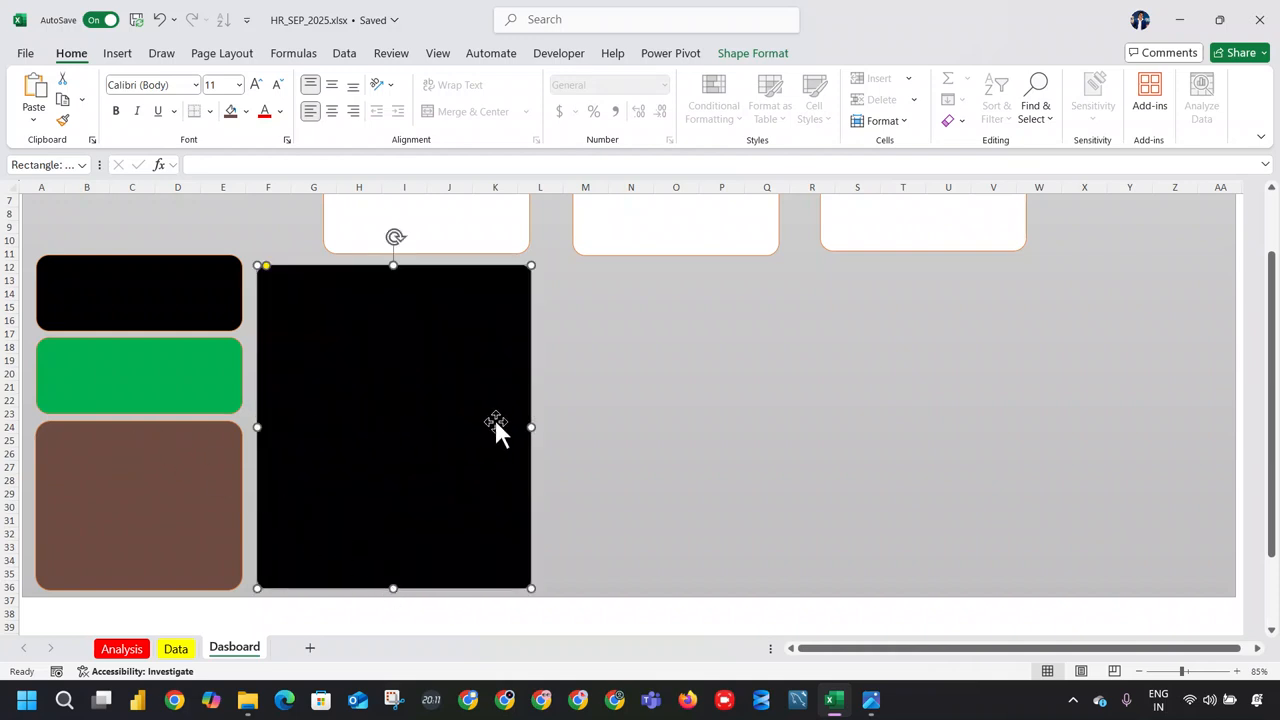
drag(529, 432, 520, 424)
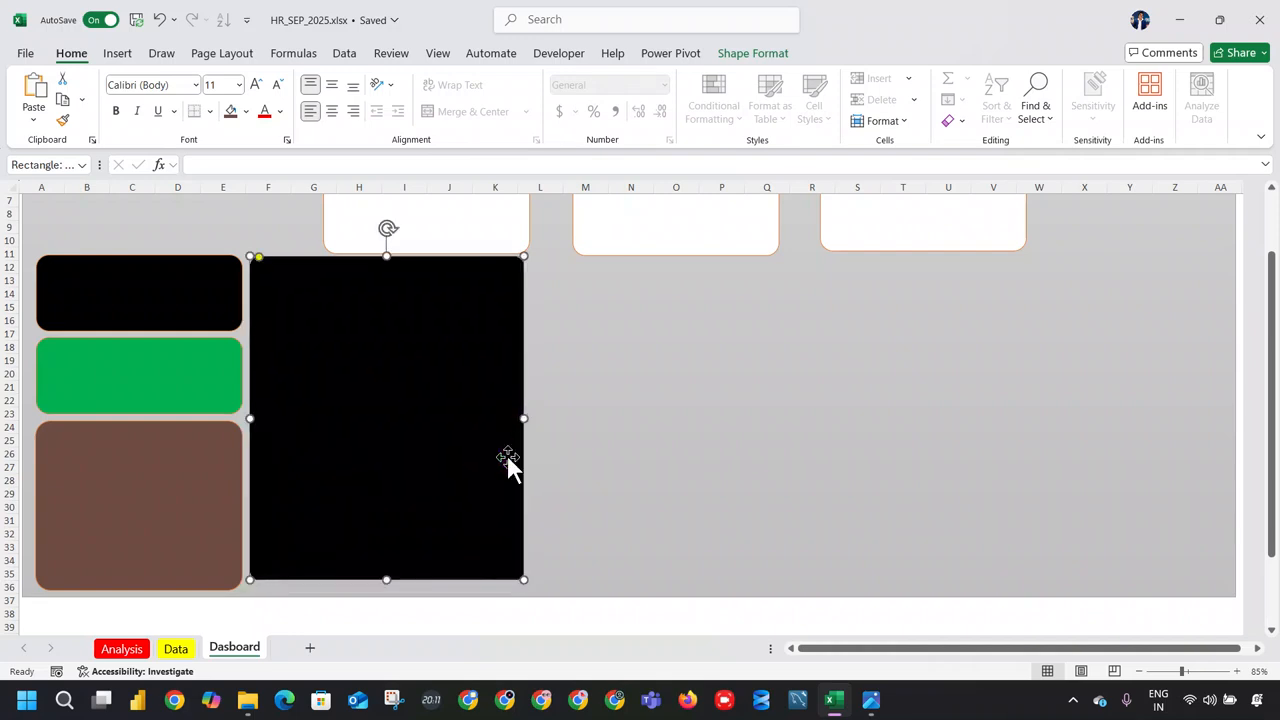
drag(384, 577, 384, 587)
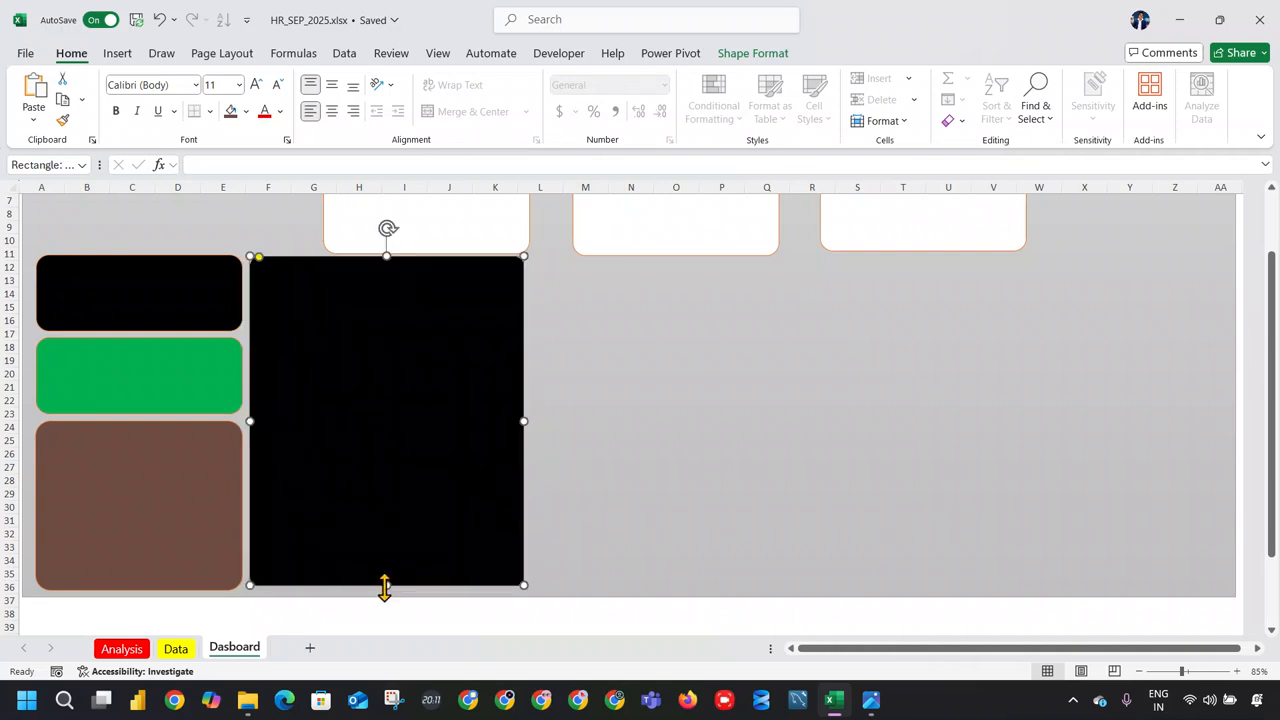
Step: Fill the large black panel with a mid-grey tint of black from the theme colours
click(340, 56)
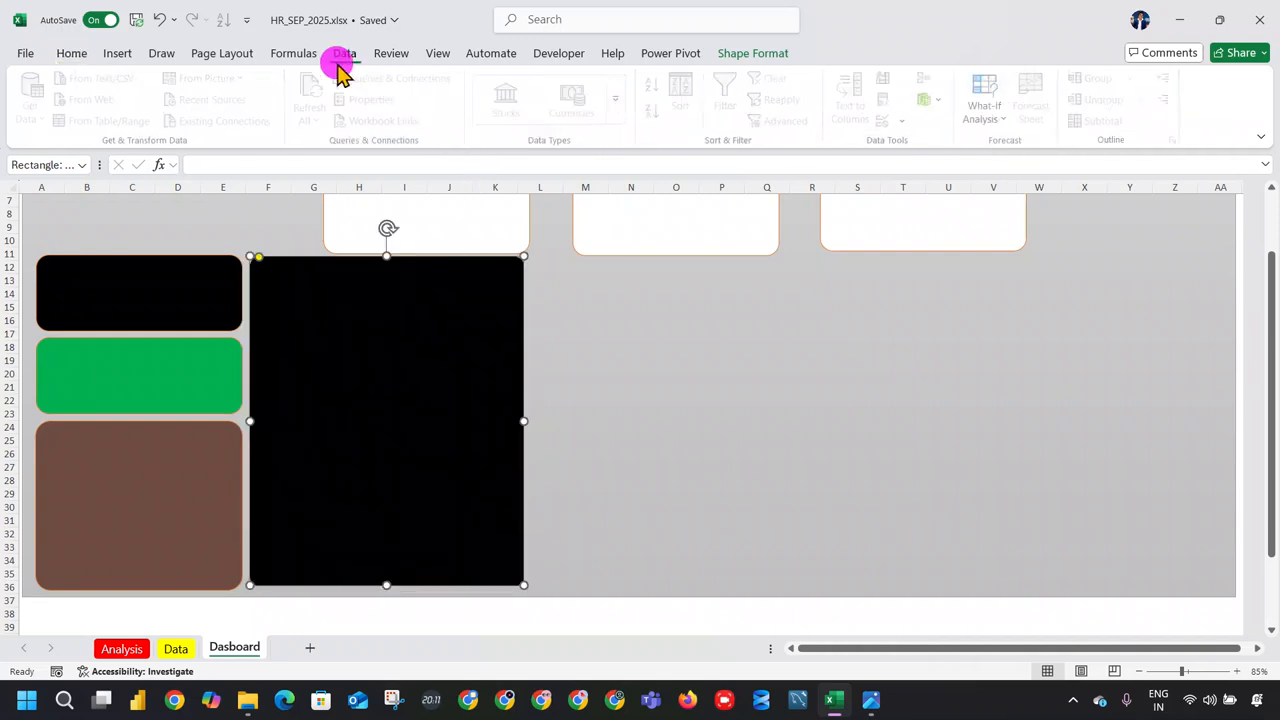
click(786, 56)
click(466, 78)
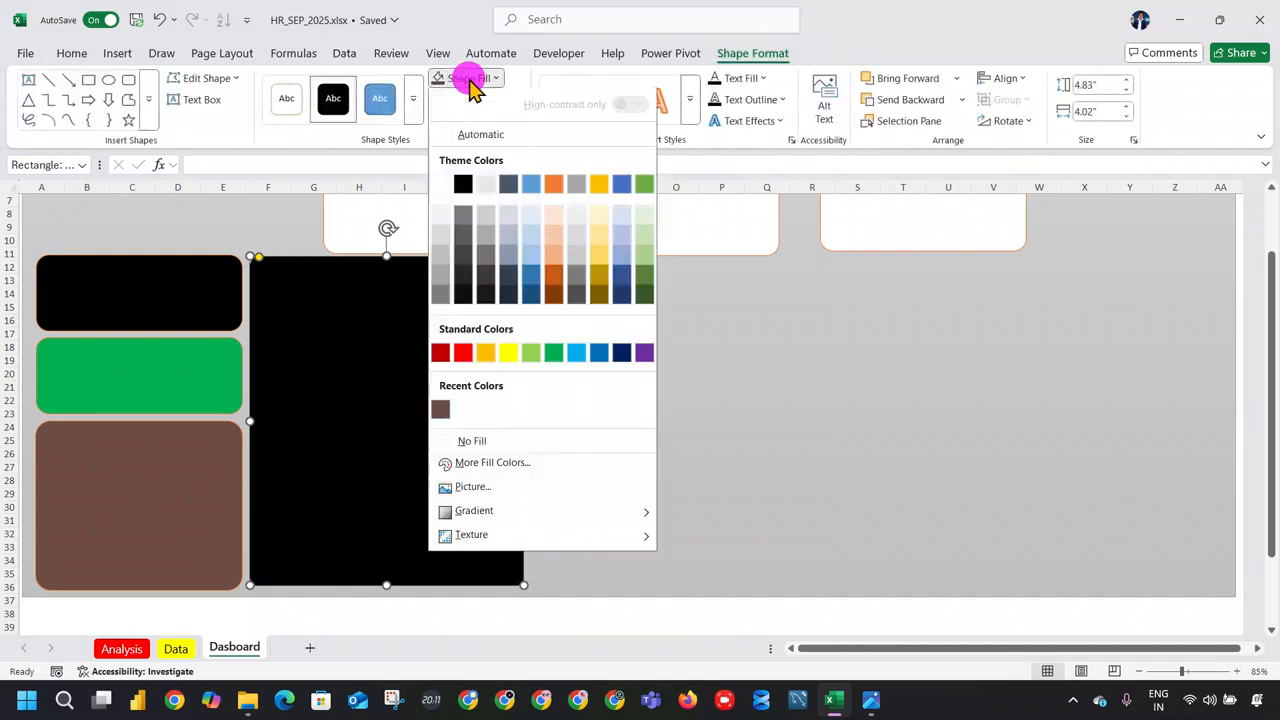
click(463, 230)
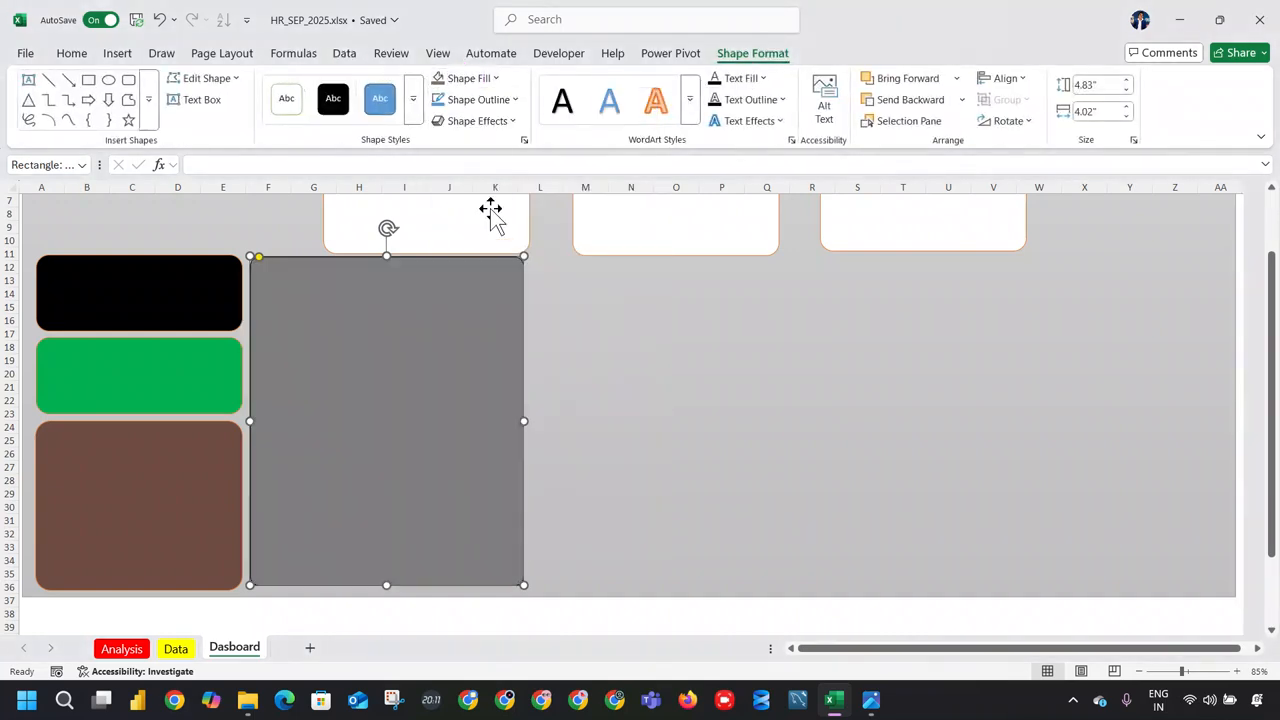
Step: Apply a green glow from the third row of glow variations to the large grey panel
click(510, 127)
mouse_move(508, 226)
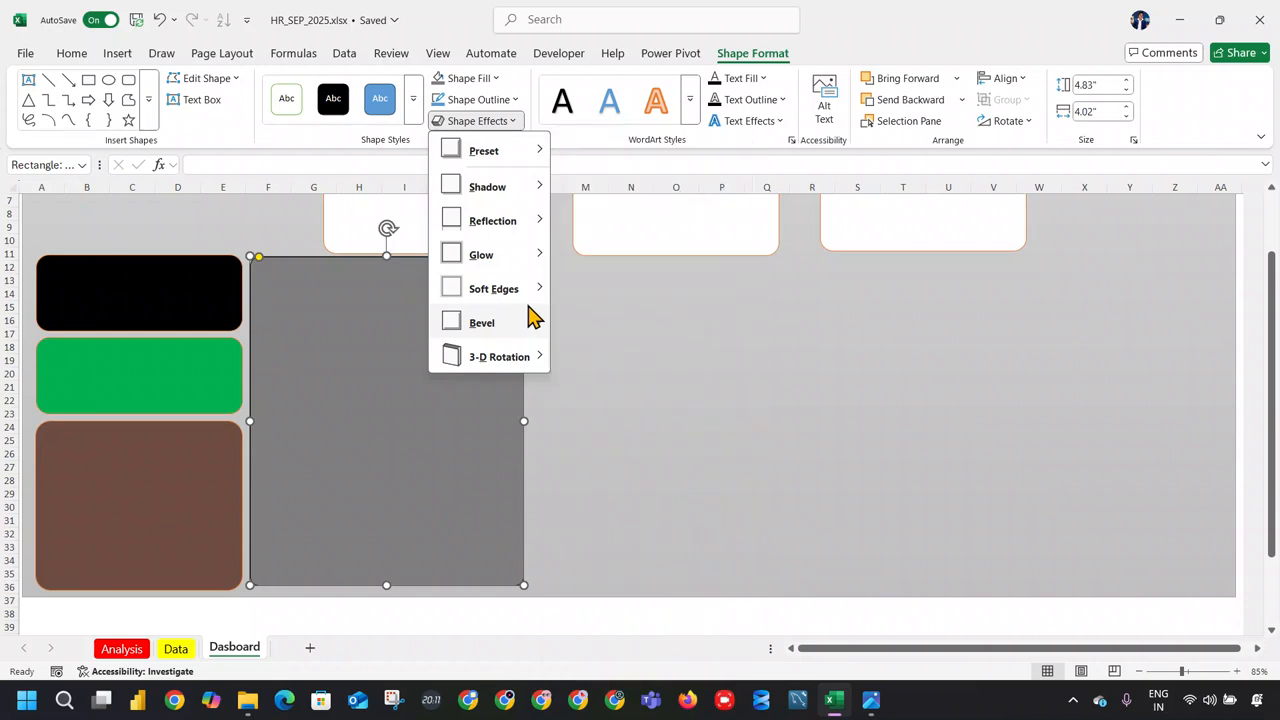
mouse_move(520, 258)
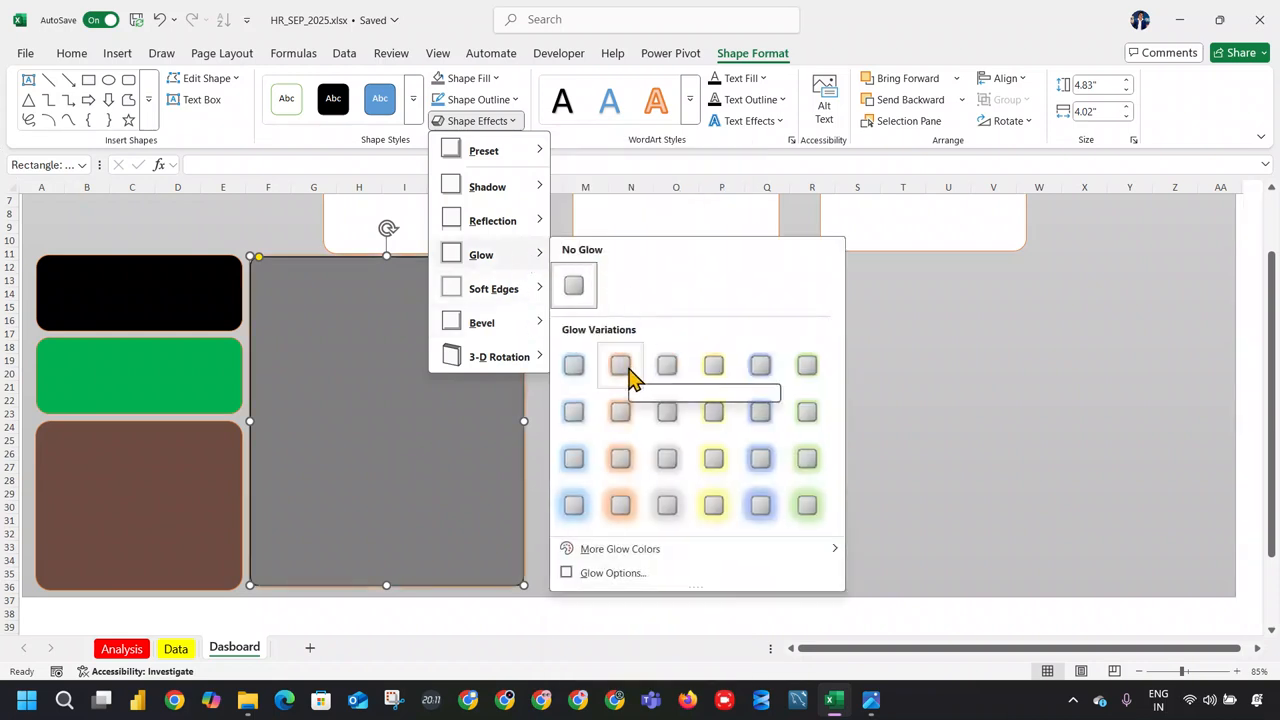
click(806, 456)
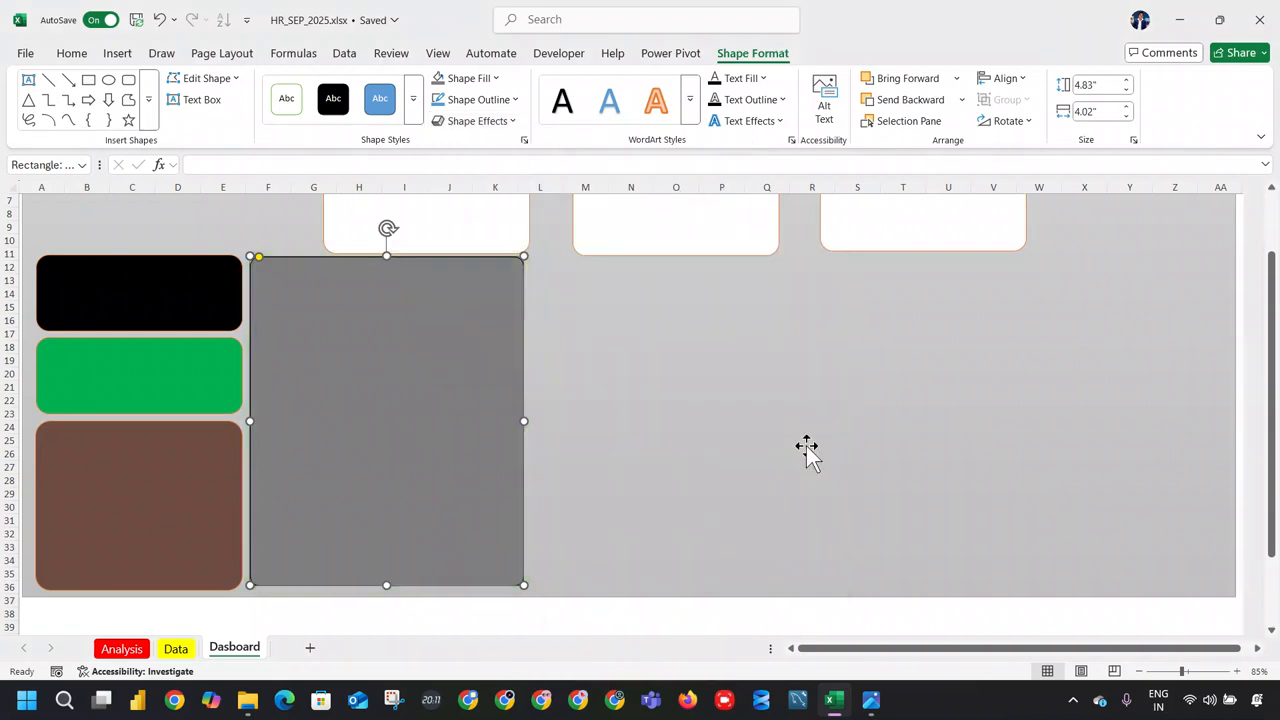
click(497, 437)
click(672, 319)
scroll(672, 319, up, 2)
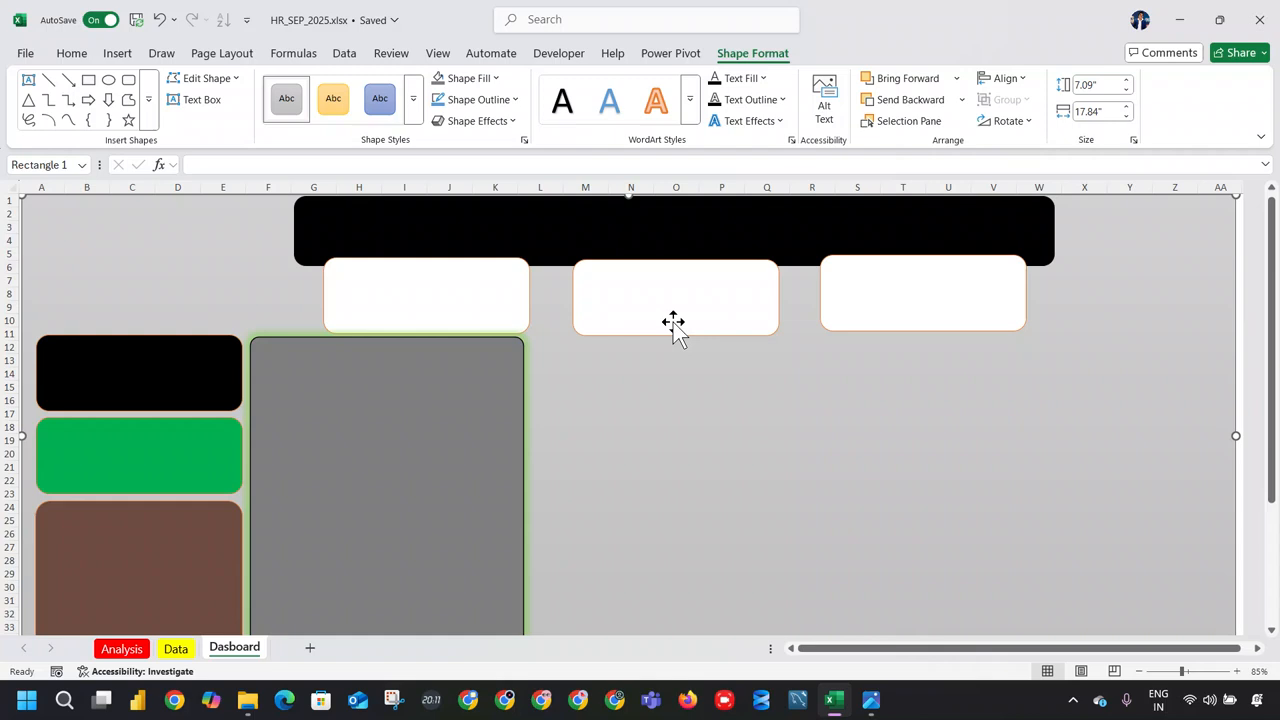
Step: Copy the glowing grey panel, place the copy beside it at about L11 and resize it to about 1.72" high and 4.2" wide
click(339, 429)
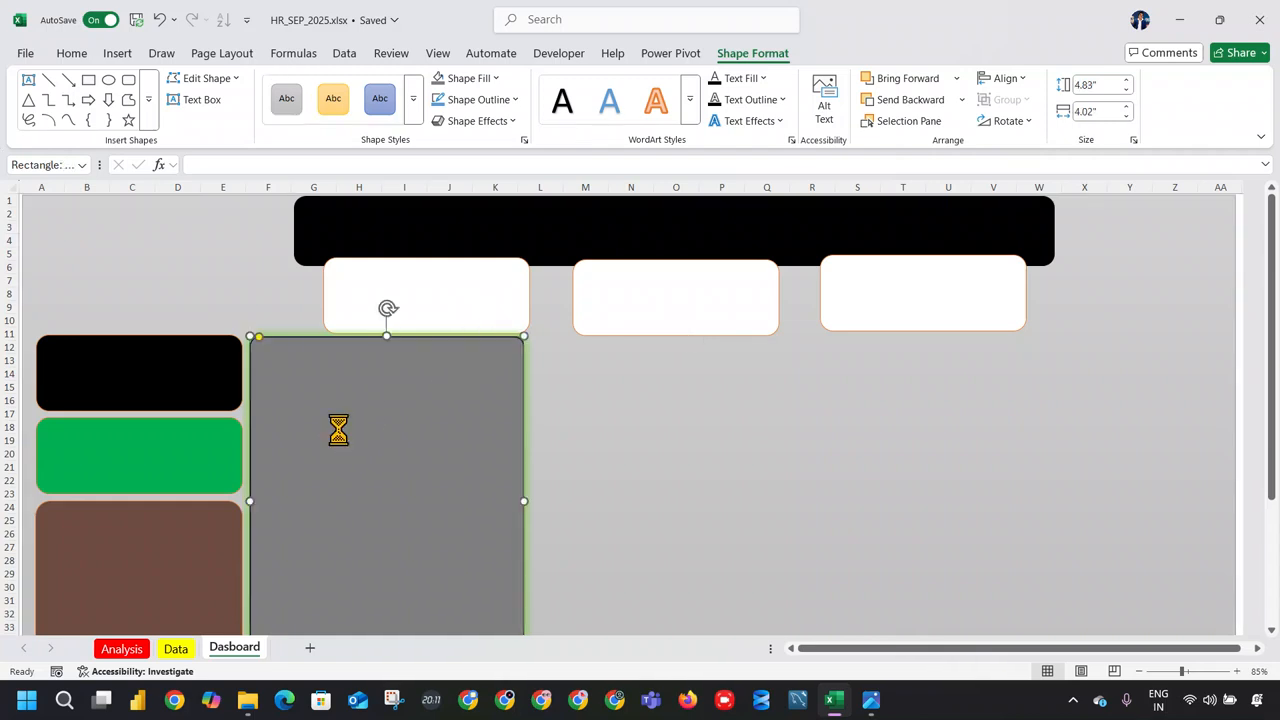
key(ctrl+c)
key(ctrl+v)
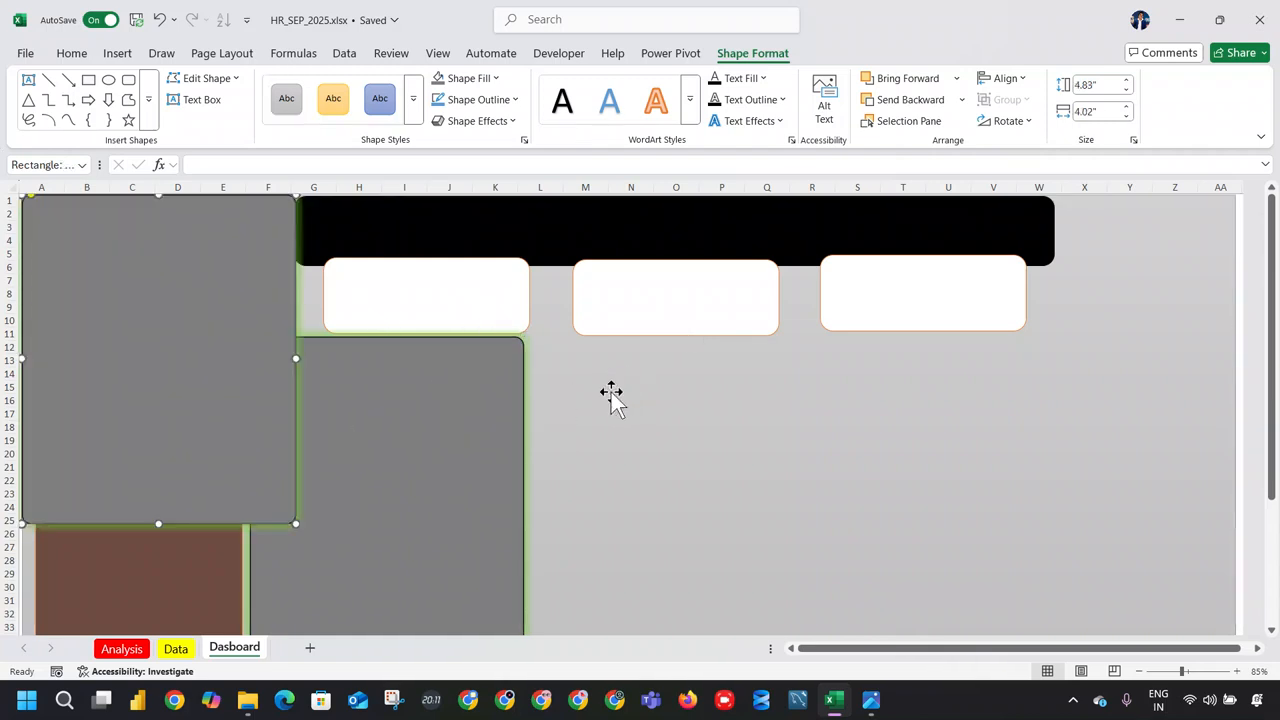
drag(233, 398, 813, 335)
scroll(745, 540, down, 3)
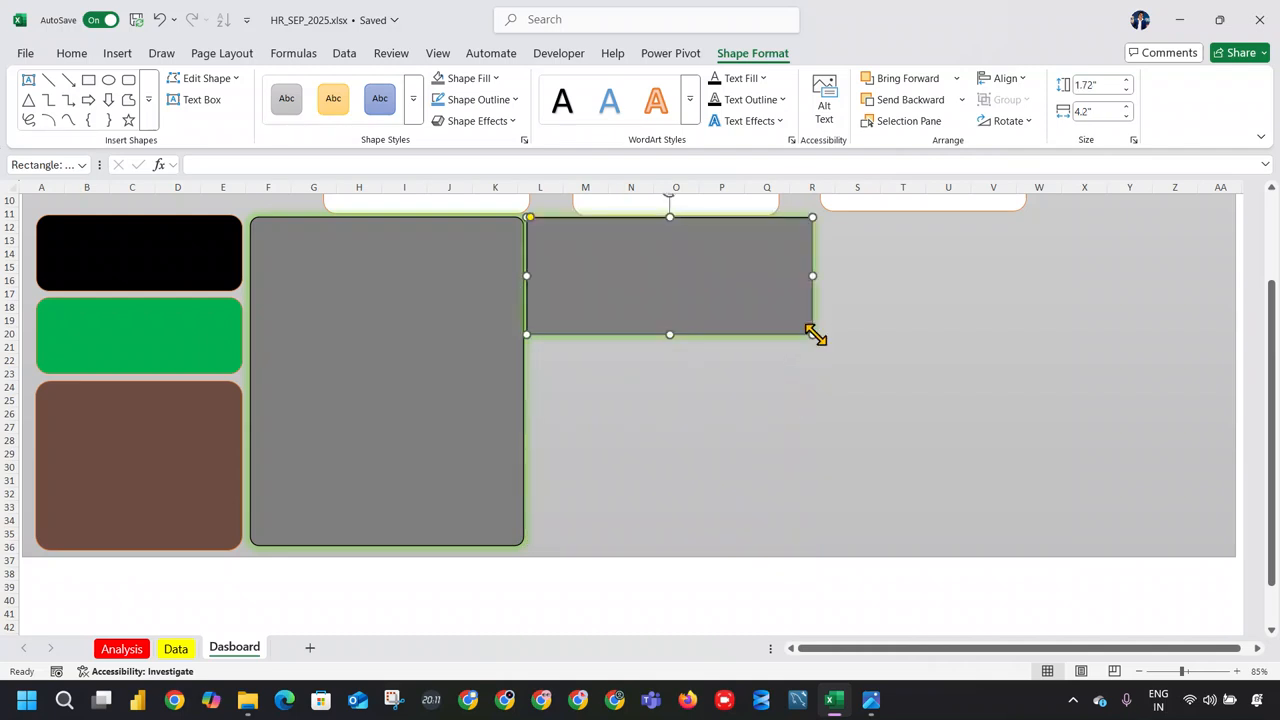
Step: Paste another grey panel beside the middle one and resize it to span columns R to AA, about 2.28" high and 6.13" wide
key(ctrl+z)
drag(683, 388, 971, 400)
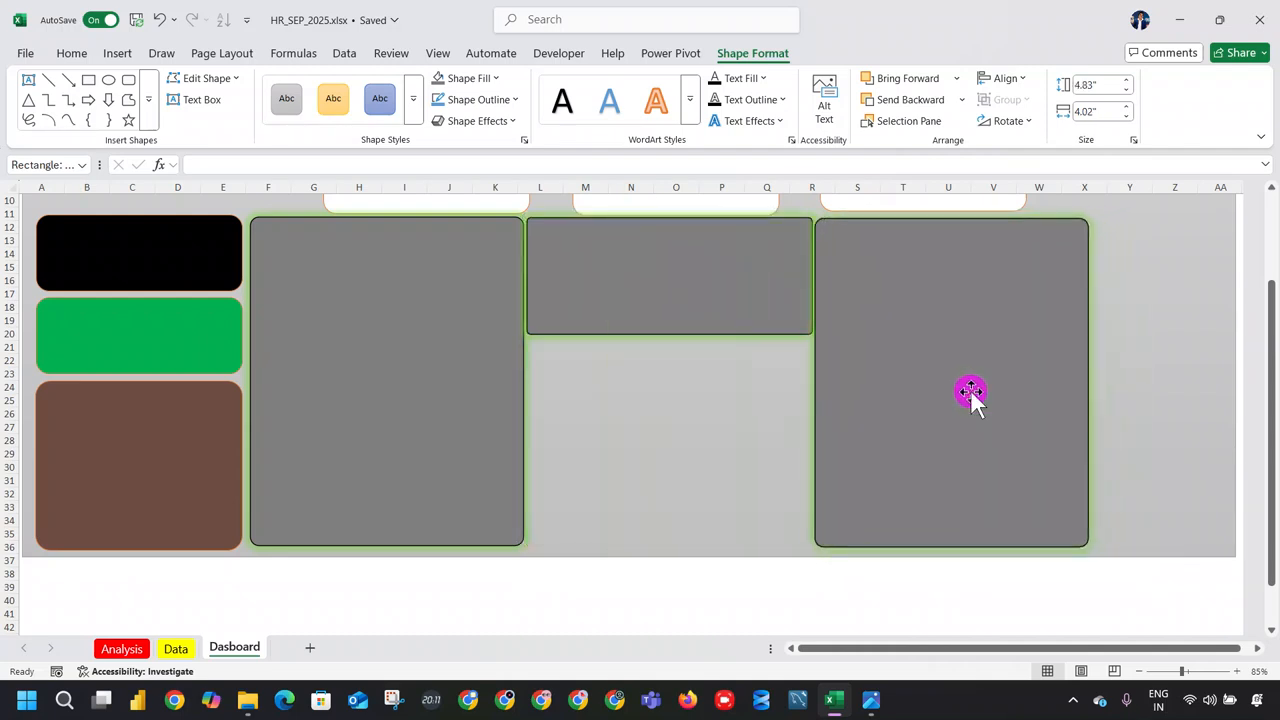
drag(1085, 543, 1231, 344)
scroll(1101, 407, up, 3)
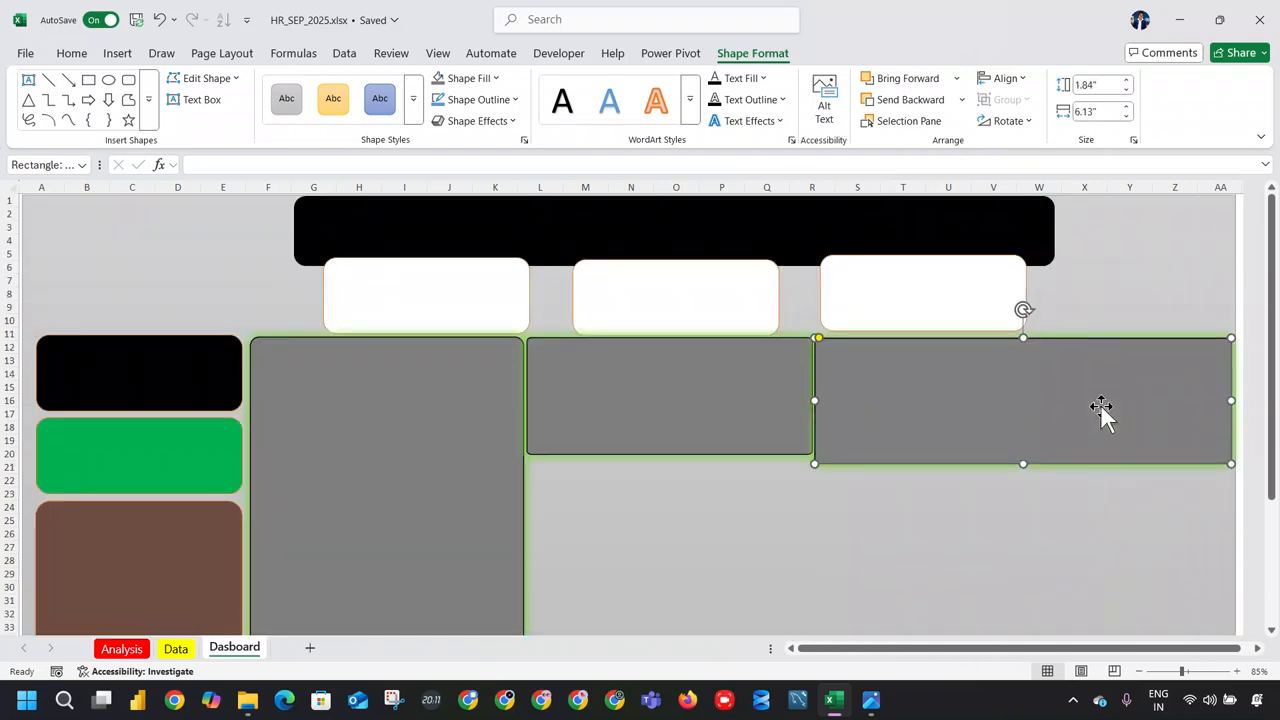
drag(1023, 462, 1026, 491)
Step: Extend the middle grey panel down to about row 23, making it about 2.27" high
click(686, 440)
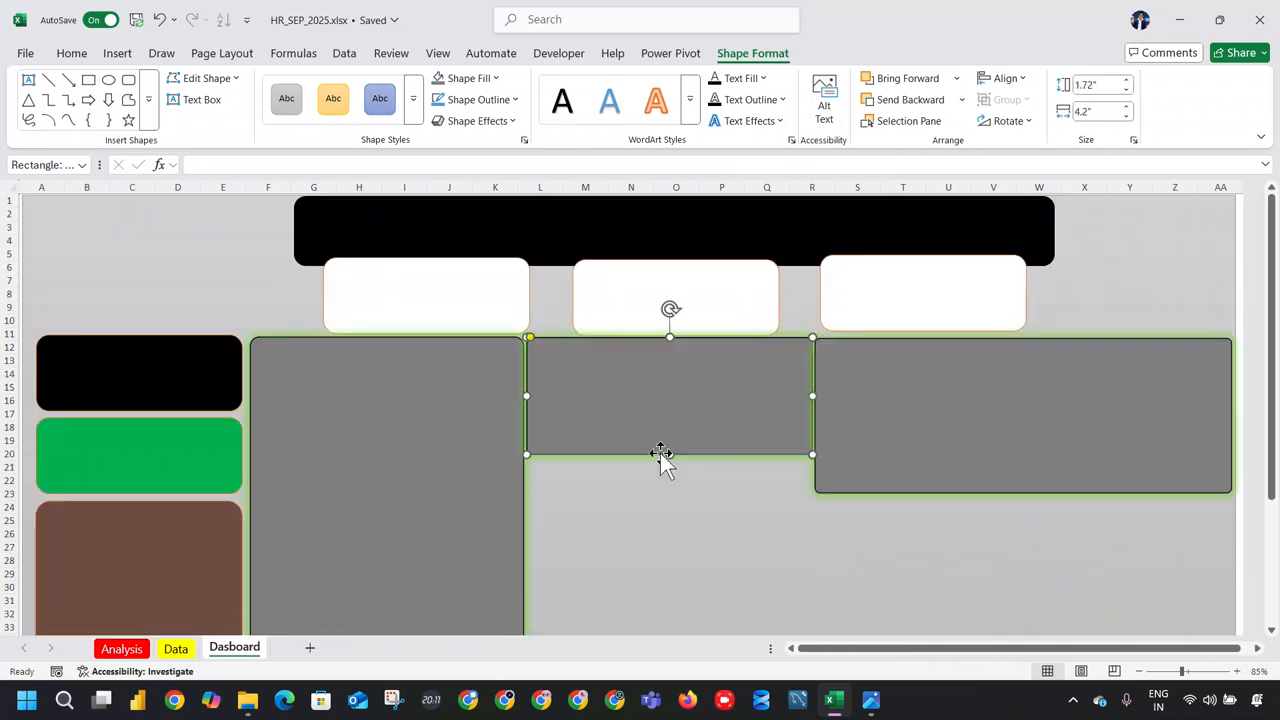
drag(669, 456, 669, 491)
scroll(670, 497, down, 2)
Step: Duplicate the middle grey panel below itself at about L24 to R35, and extend the upper one slightly downward to narrow the gap
drag(693, 395, 631, 488)
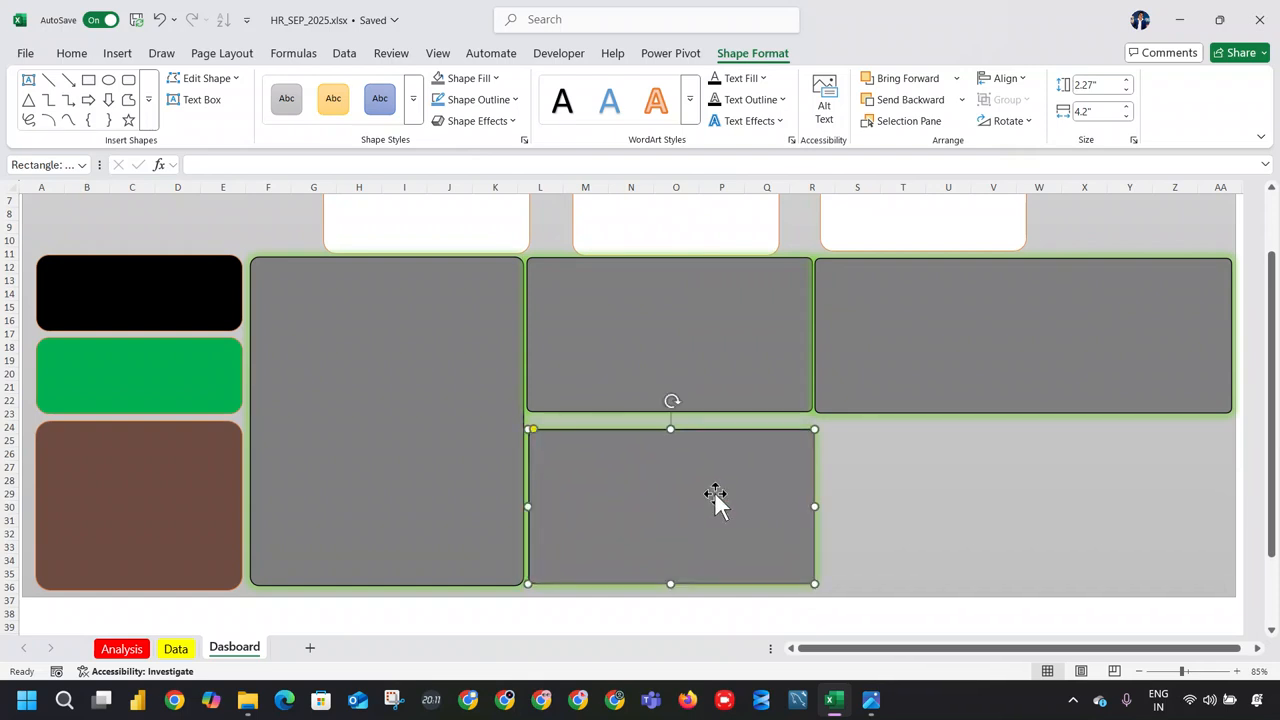
click(697, 400)
drag(670, 411, 669, 423)
click(912, 463)
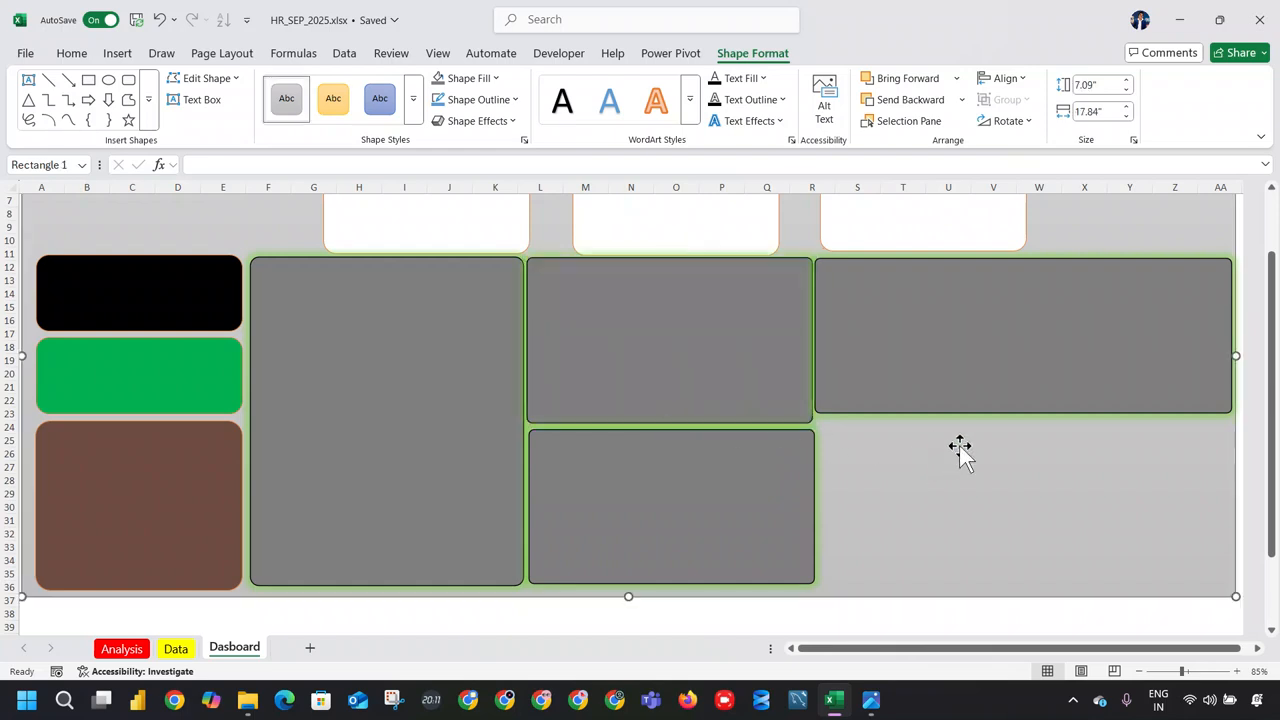
Step: Duplicate the lower middle panel to its right and shrink the copy to about R24 to W35, about 2.33" high
click(794, 520)
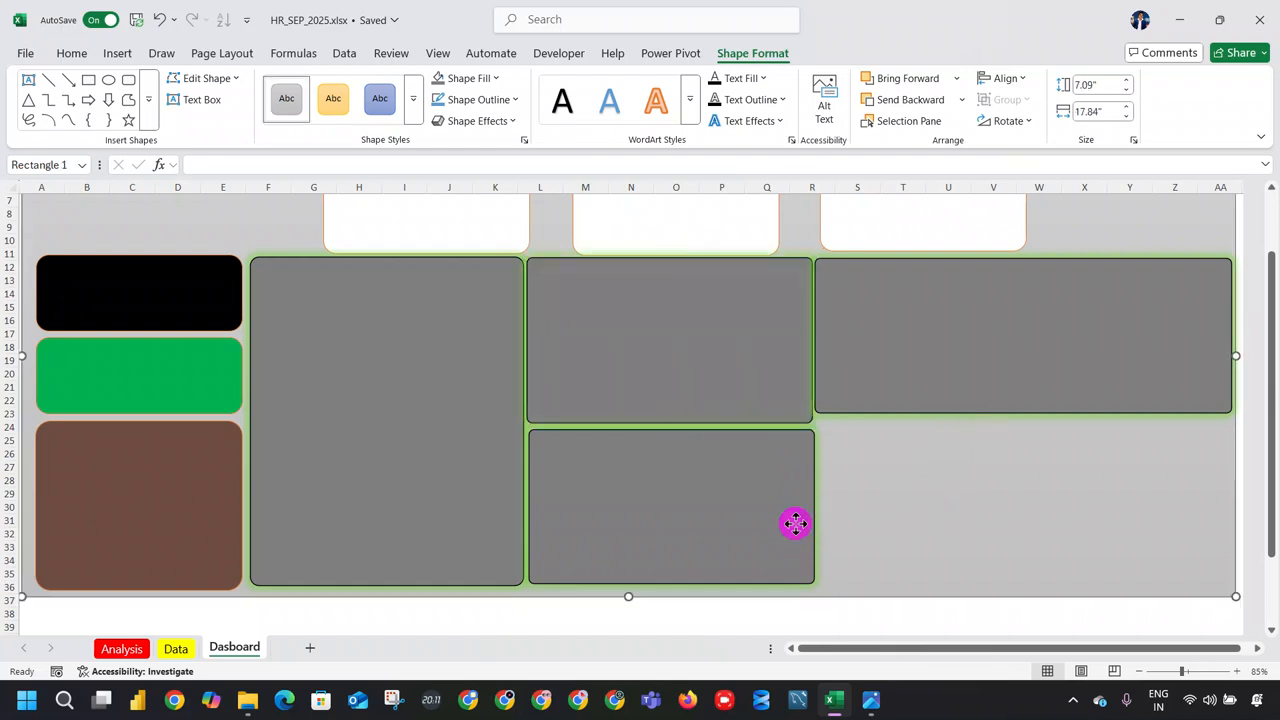
key(ctrl+d)
drag(683, 528, 966, 509)
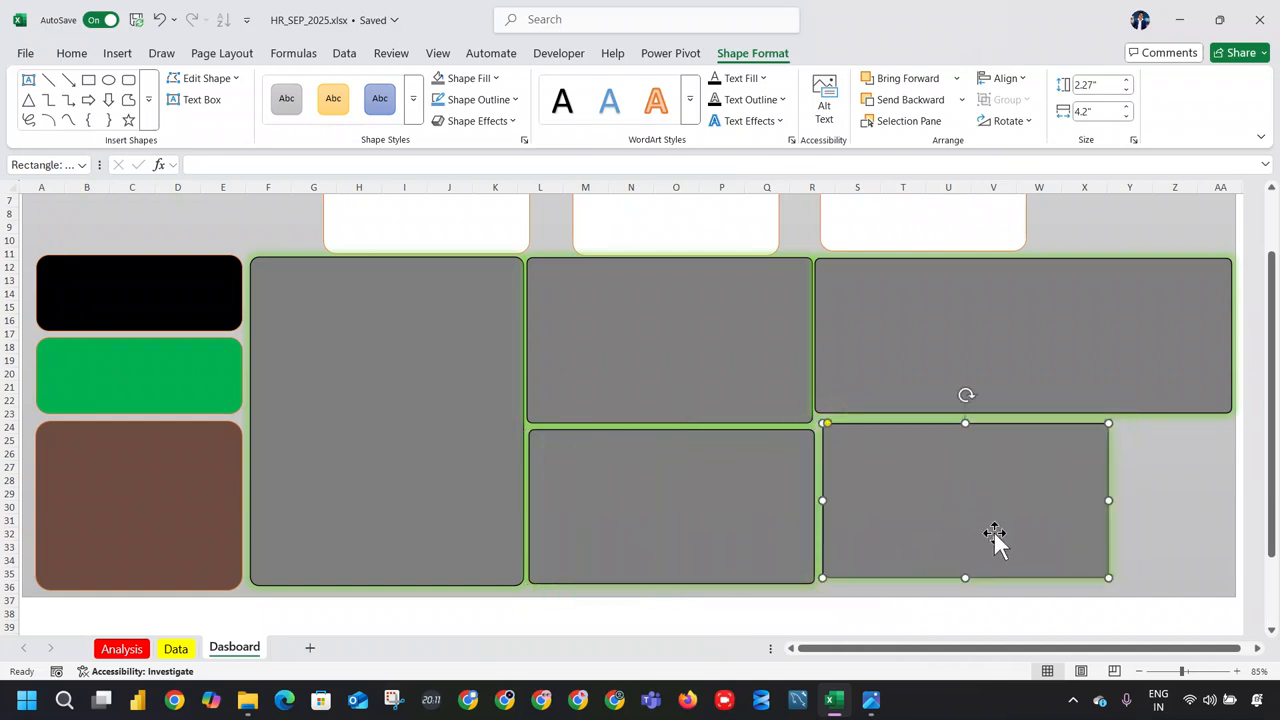
drag(1101, 578, 1082, 582)
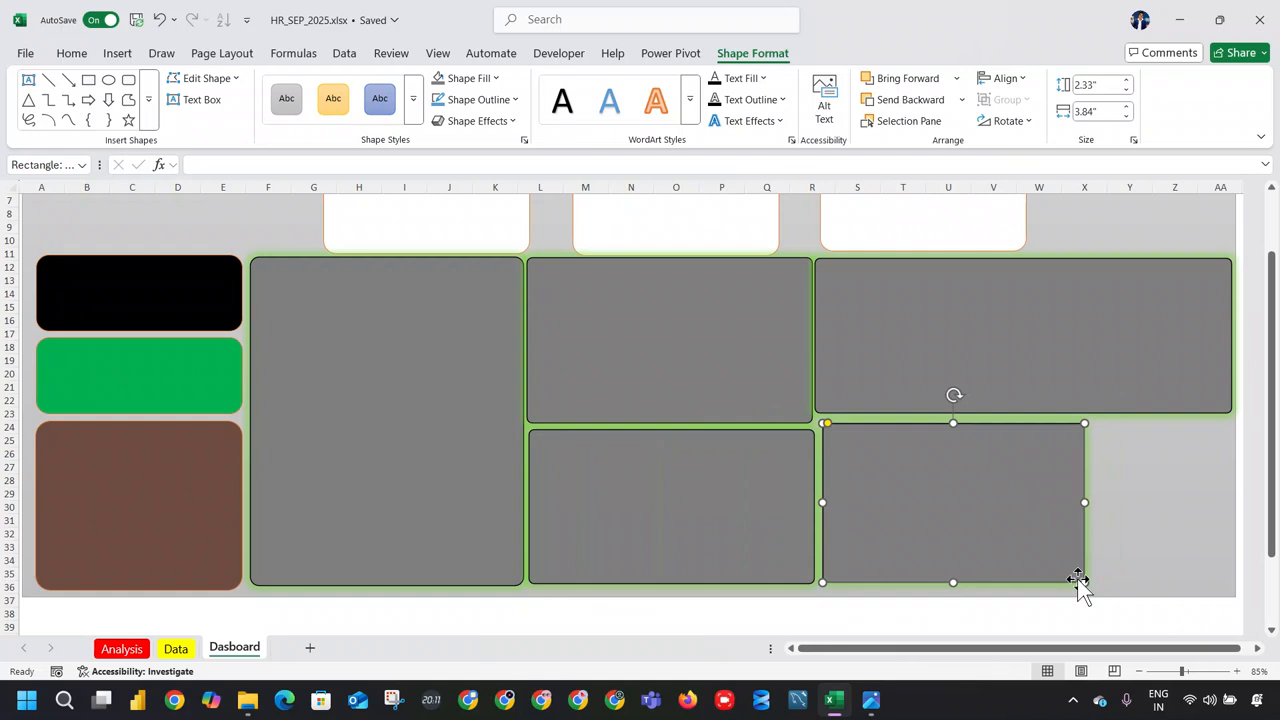
click(1043, 557)
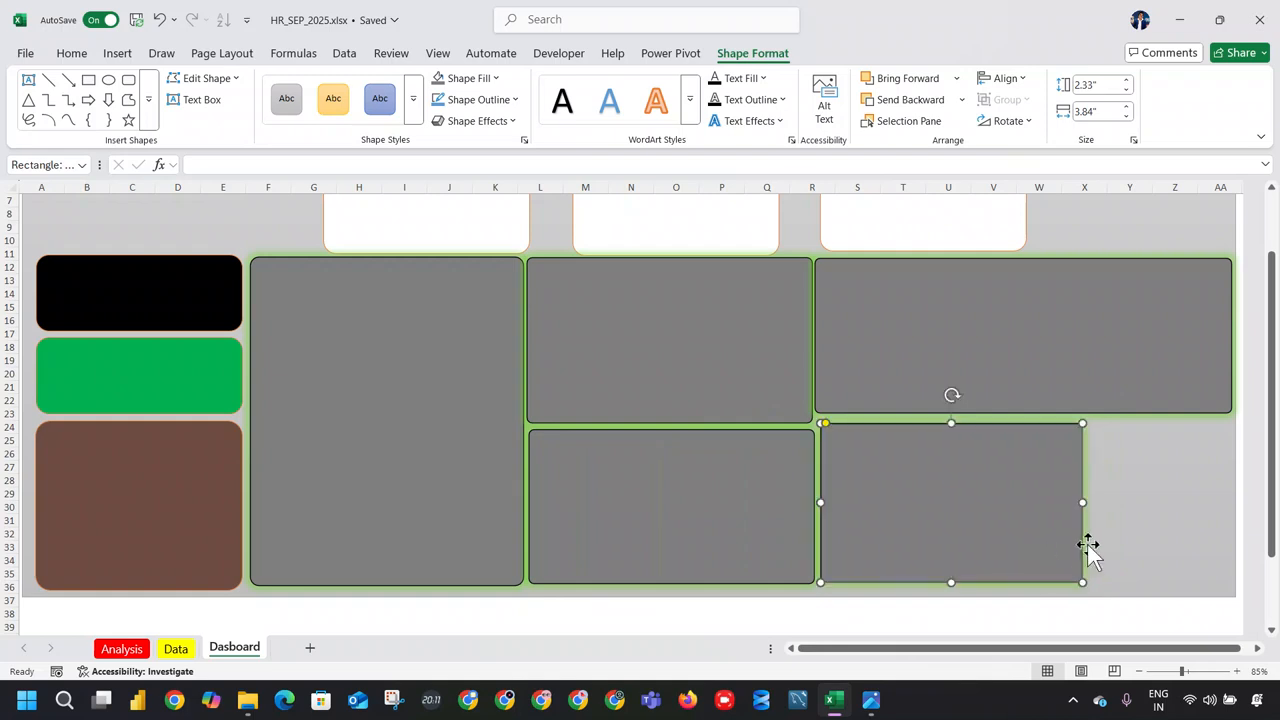
drag(1080, 507, 1028, 506)
Step: Fit another grey panel copy at about W24 to AA35 and trim the neighbouring lower panel to end at column V
drag(900, 520, 1017, 518)
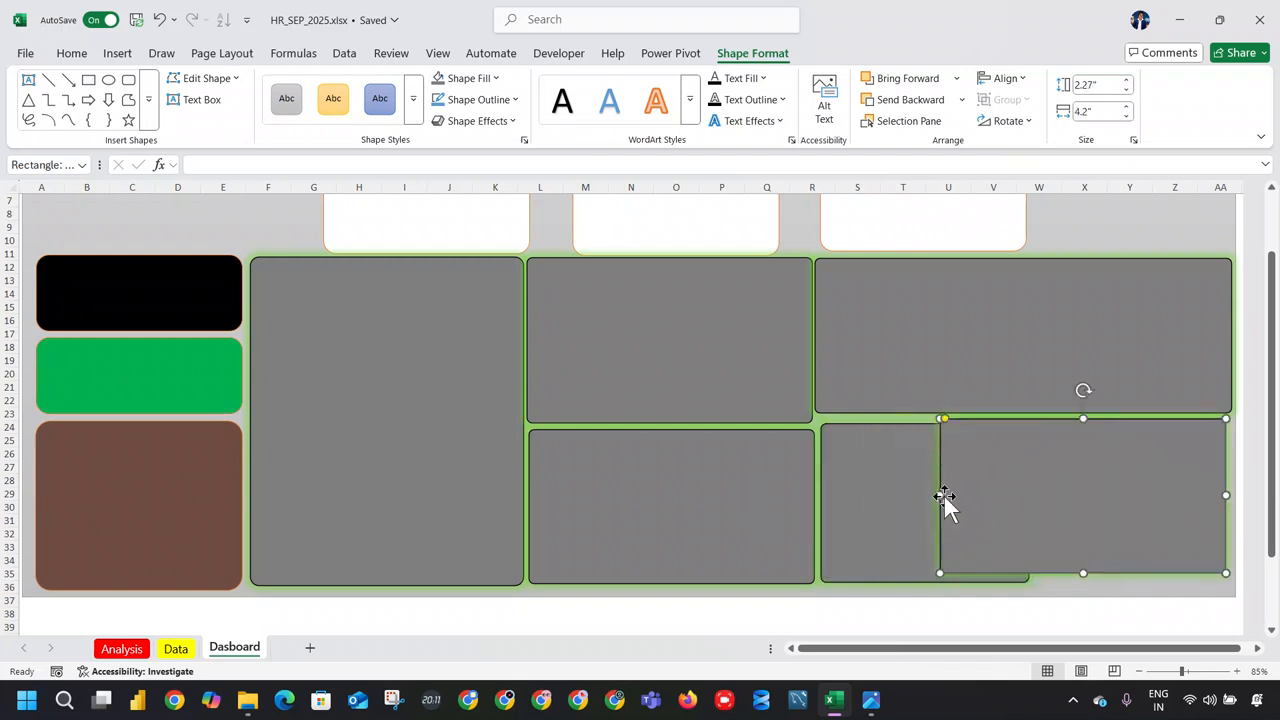
drag(939, 491, 1018, 503)
click(1010, 506)
click(1058, 550)
drag(1058, 550, 1052, 552)
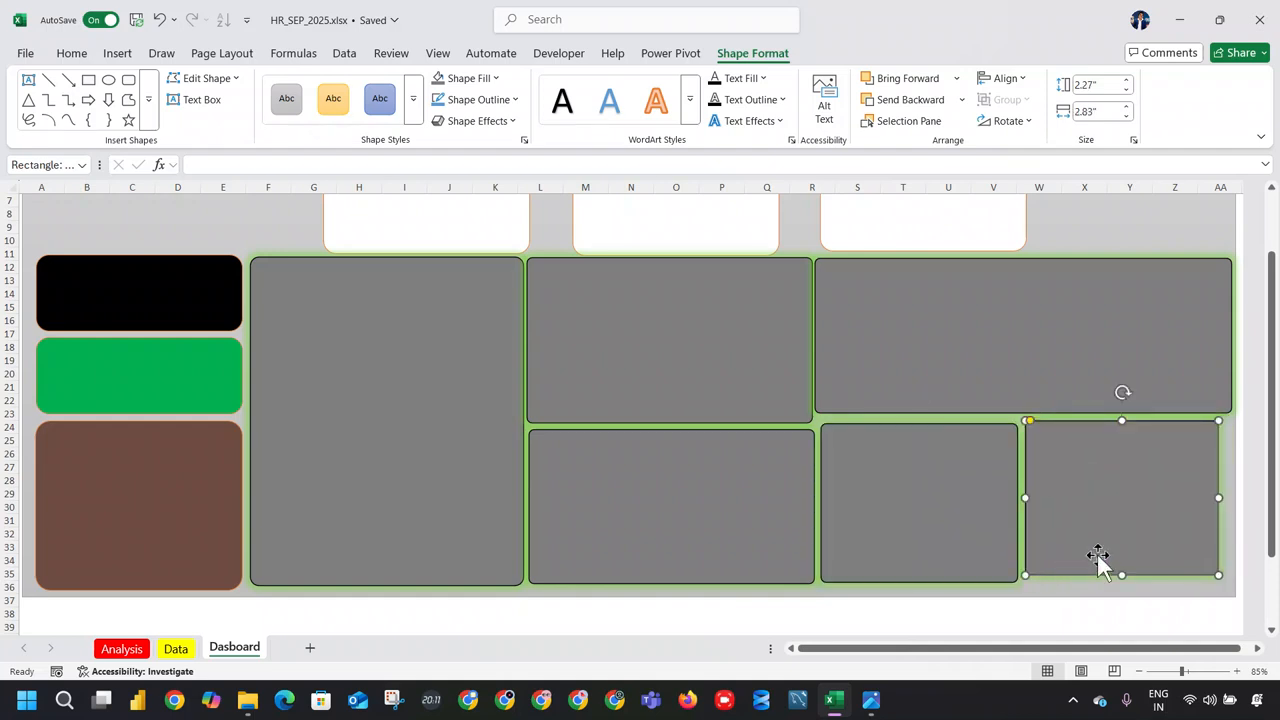
drag(1217, 571, 1234, 582)
click(1012, 410)
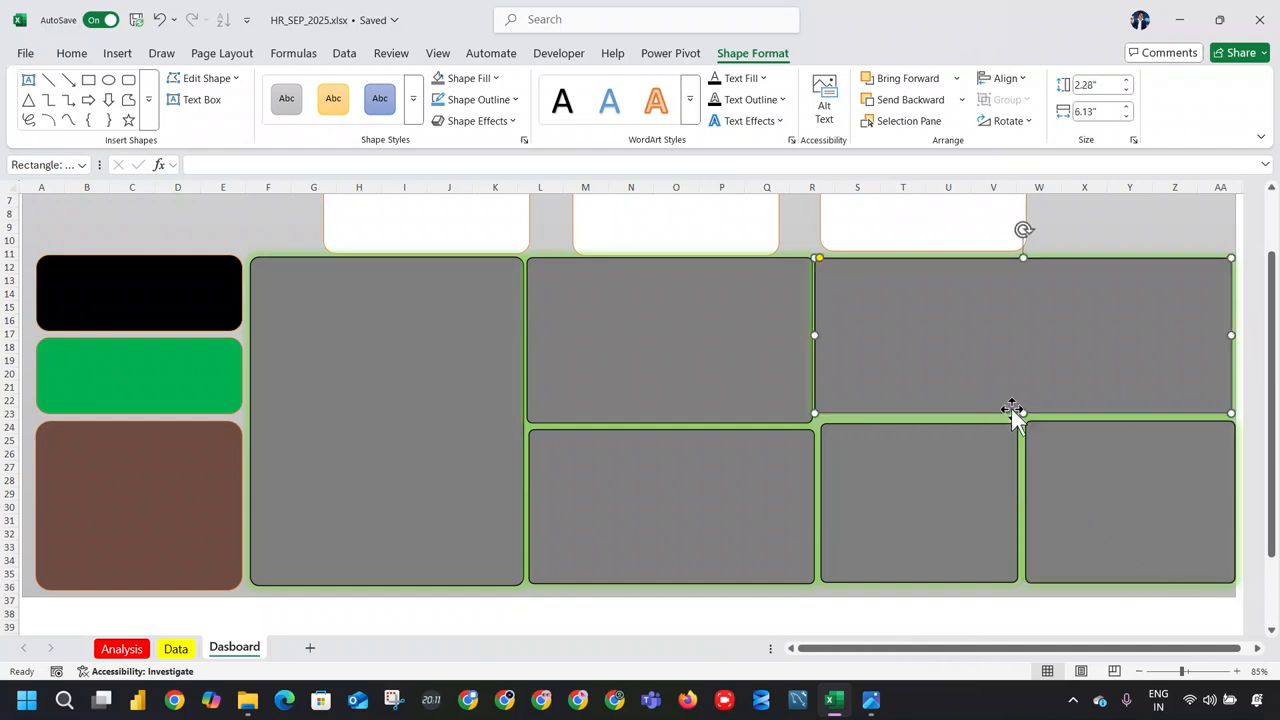
Step: Extend the bottom edge of the wide upper grey panel slightly downward to narrow the gap above the two small panels
drag(1020, 414, 1022, 417)
click(960, 597)
scroll(743, 543, up, 2)
scroll(735, 533, down, 1)
scroll(735, 533, down, 1)
scroll(735, 533, up, 1)
scroll(735, 533, down, 1)
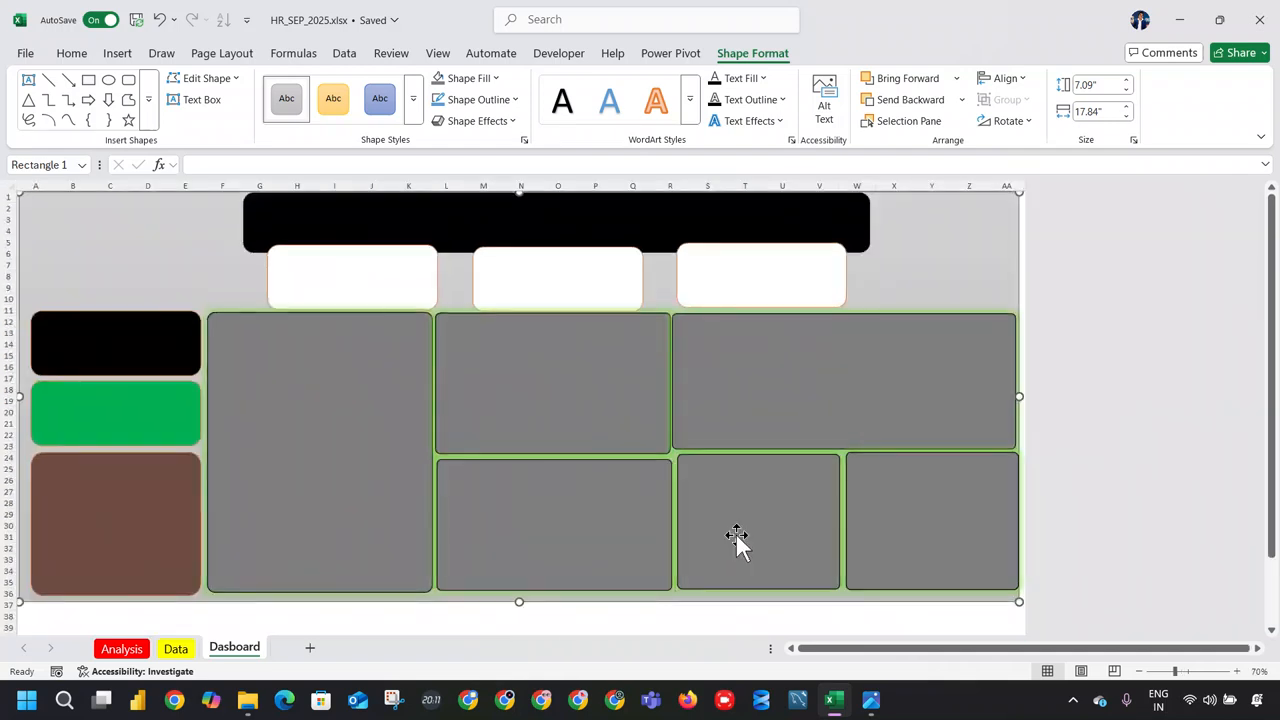
click(1181, 329)
click(901, 630)
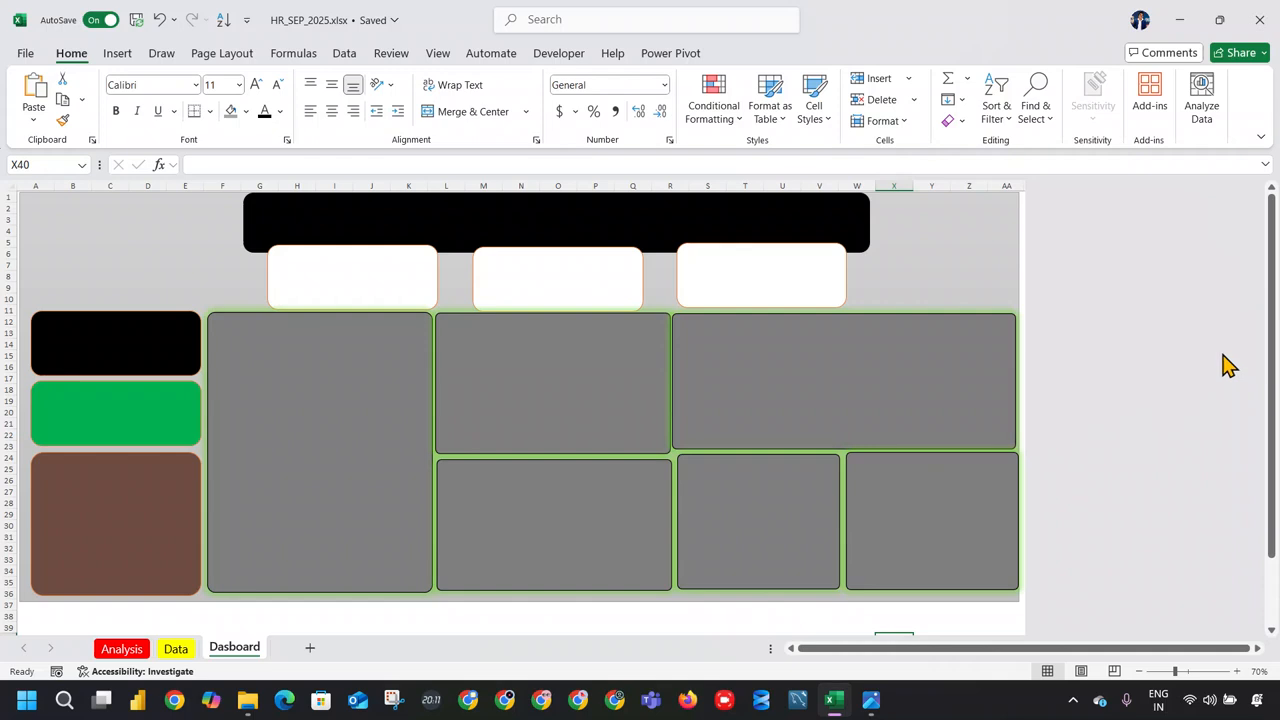
Step: Pull up the bottom edges of the three white KPI cards to leave a gap above the grey panels
click(396, 290)
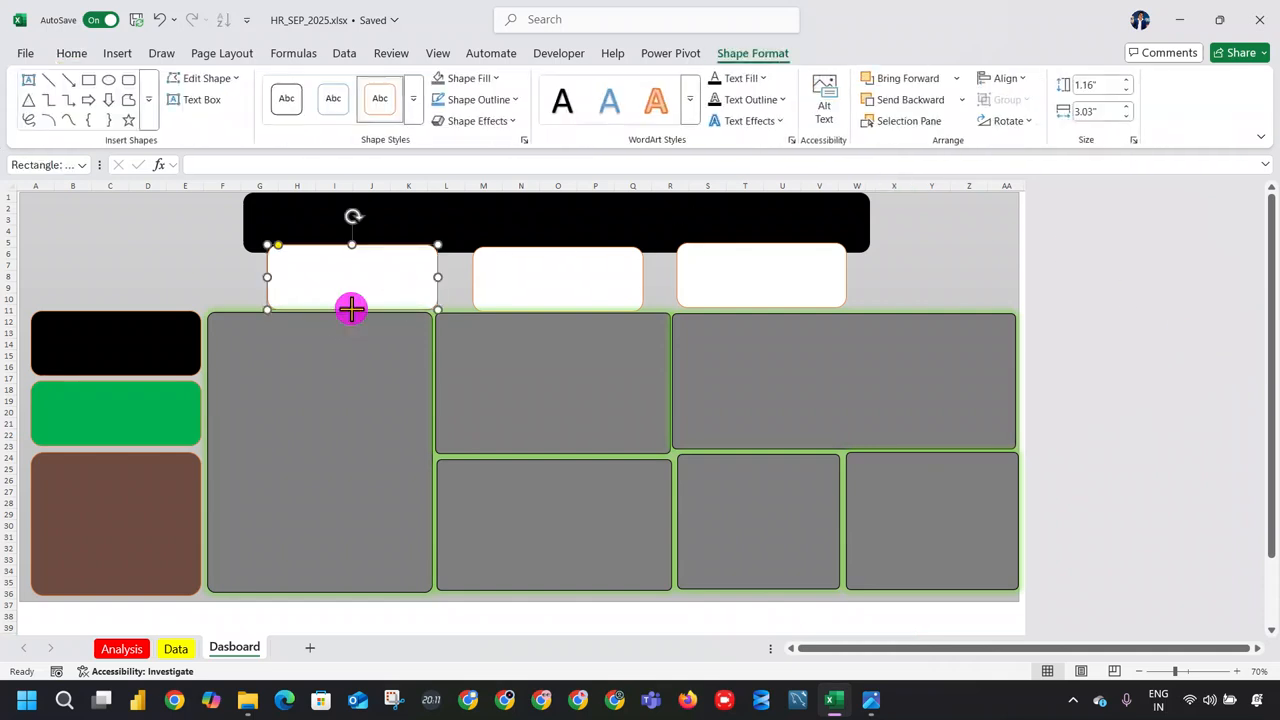
click(535, 297)
drag(556, 310, 557, 300)
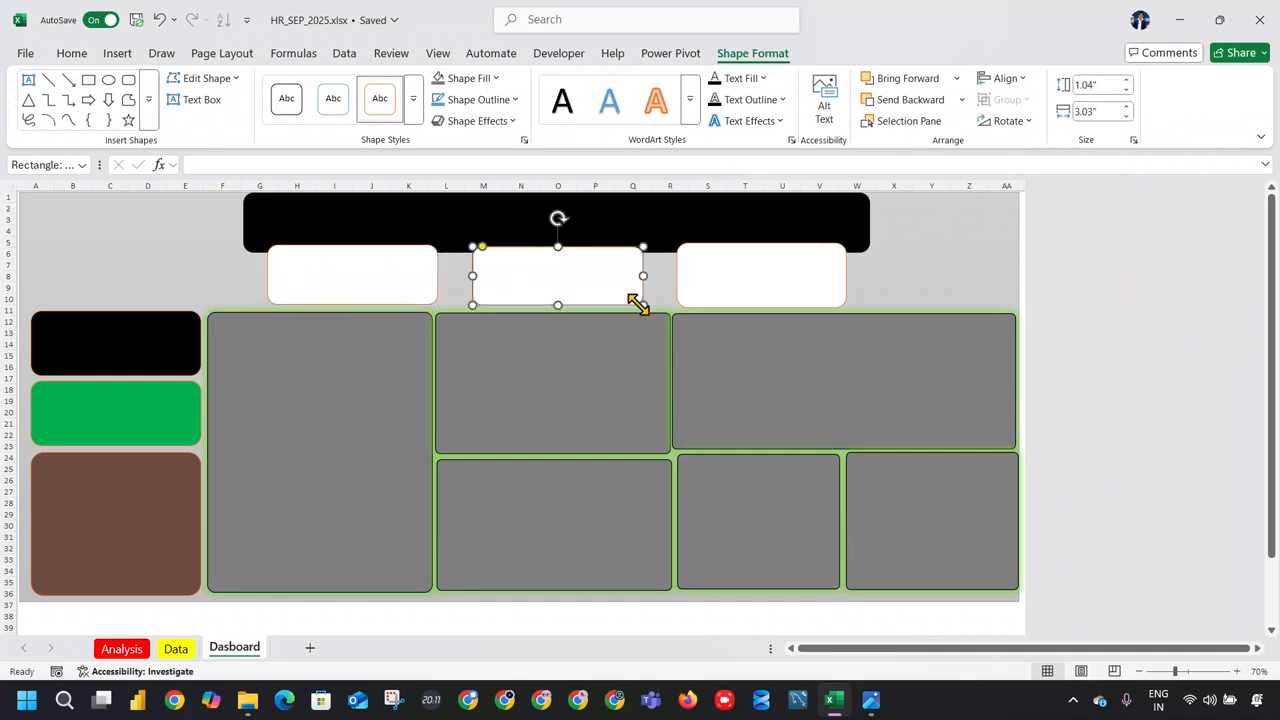
click(757, 303)
drag(762, 304, 766, 302)
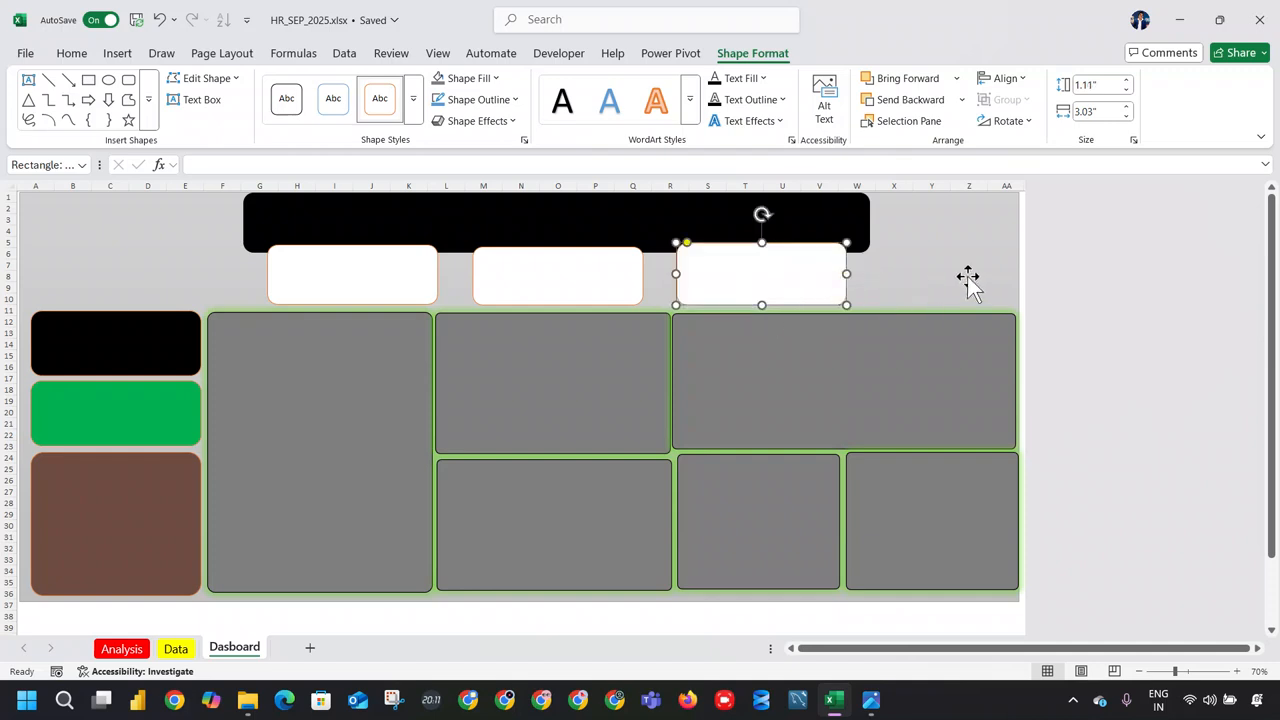
click(880, 278)
Step: Raise the top edges of the middle and first white KPI cards to line up better with the third card
click(507, 250)
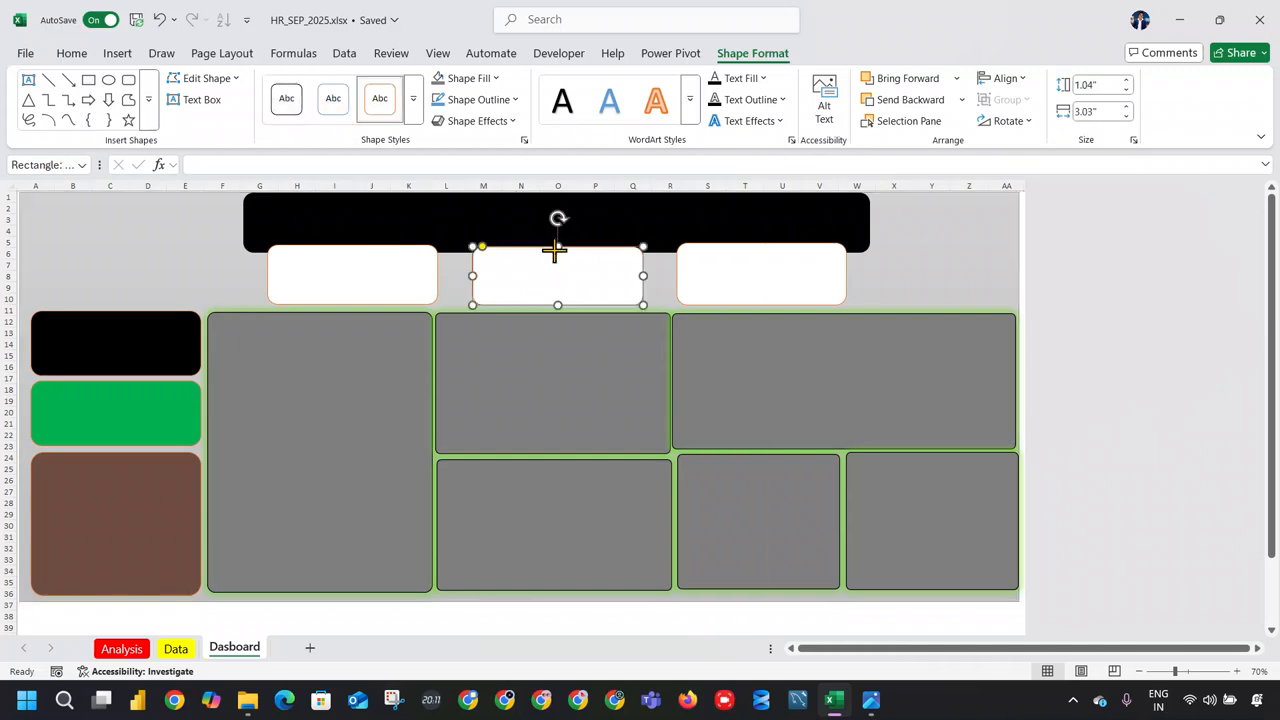
drag(554, 250, 554, 243)
click(343, 249)
drag(351, 240, 350, 237)
click(943, 251)
click(578, 30)
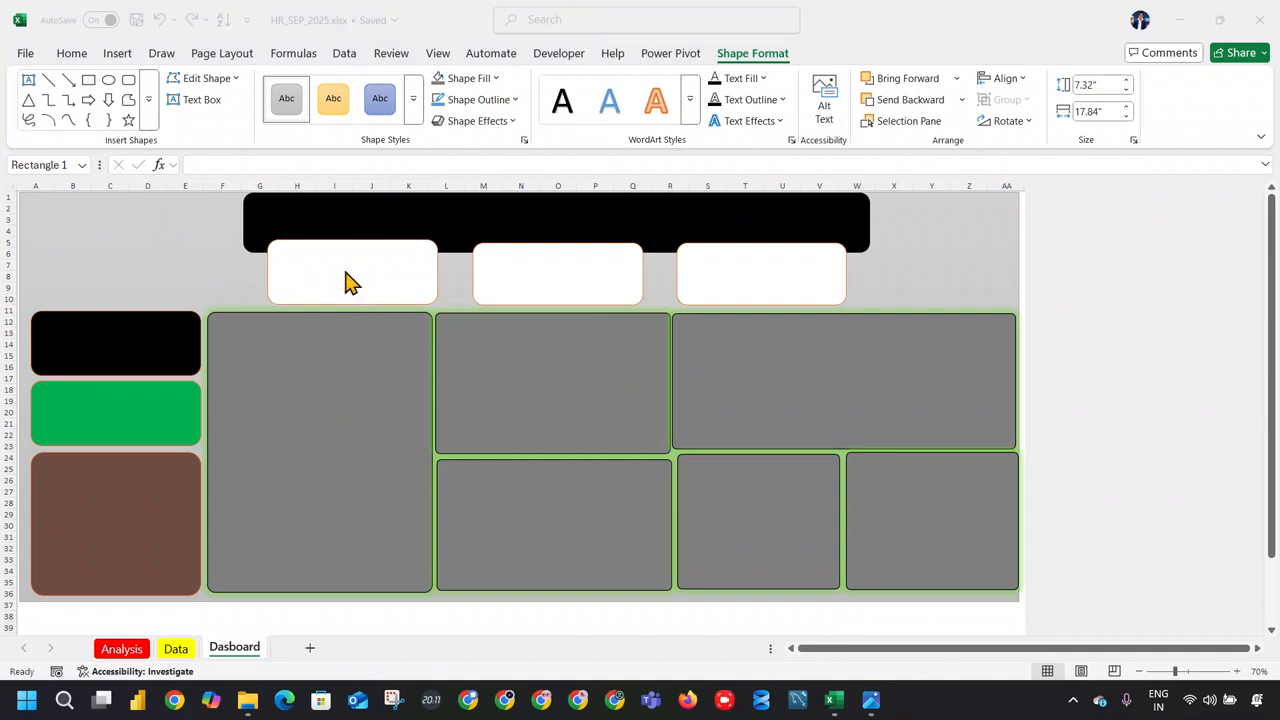
Step: Insert an oval about 0.74" high and 0.95" wide at the black header's left end
click(90, 60)
click(117, 53)
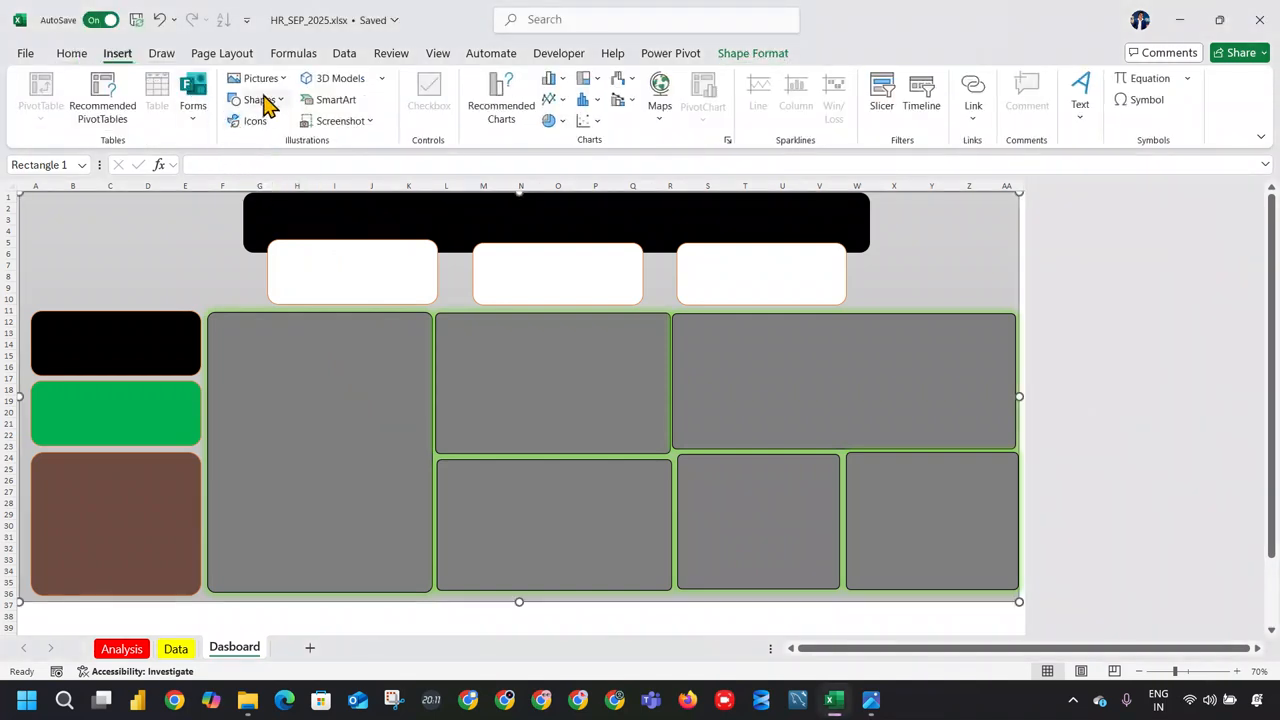
click(262, 79)
click(264, 82)
click(262, 99)
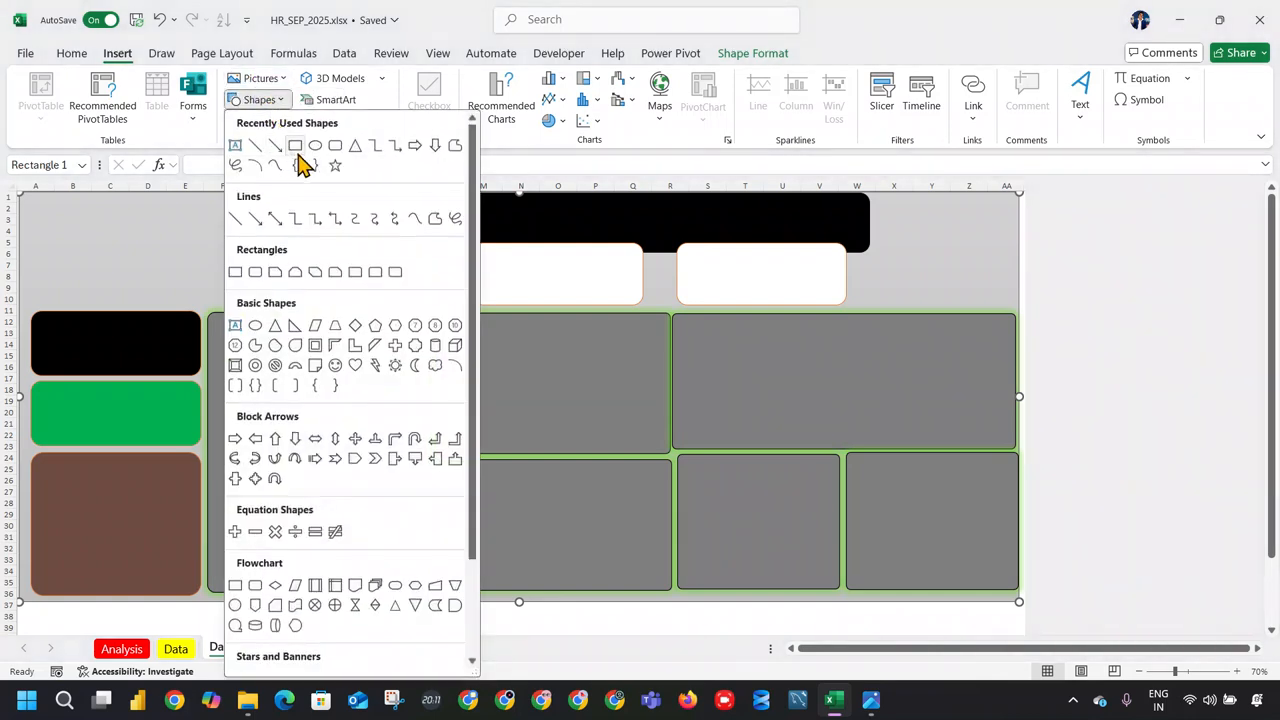
click(316, 146)
mouse_move(263, 206)
mouse_down()
mouse_move(298, 236)
mouse_move(271, 215)
mouse_up()
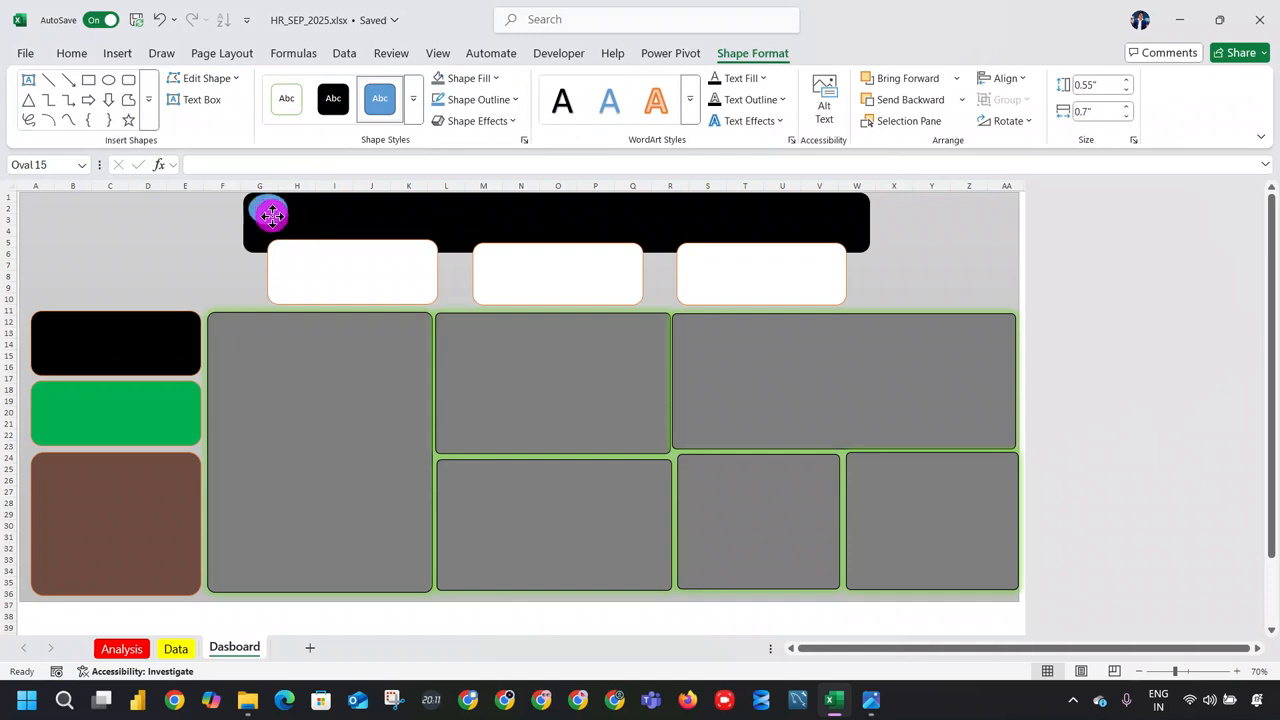
drag(296, 232, 297, 229)
right_click(286, 222)
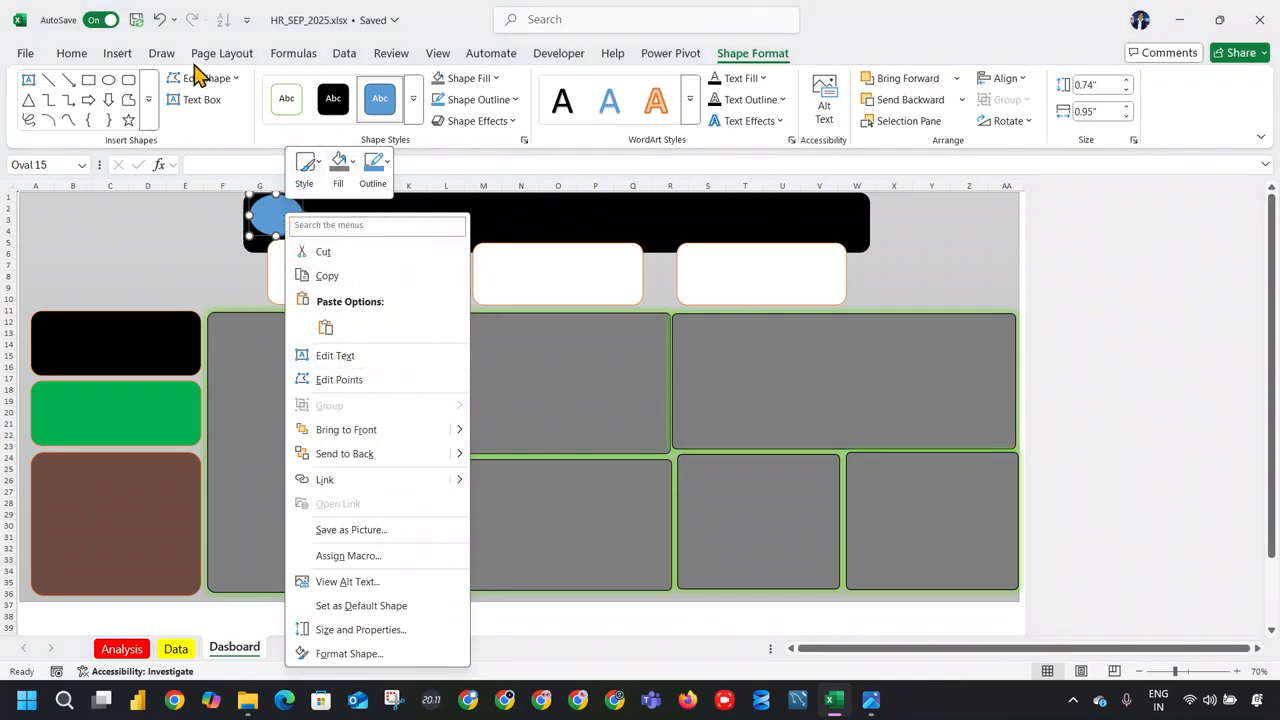
Step: Insert the picture connection.gif over the cells from the HR E\v2 folder, using the folder path copied from File Explorer
click(126, 60)
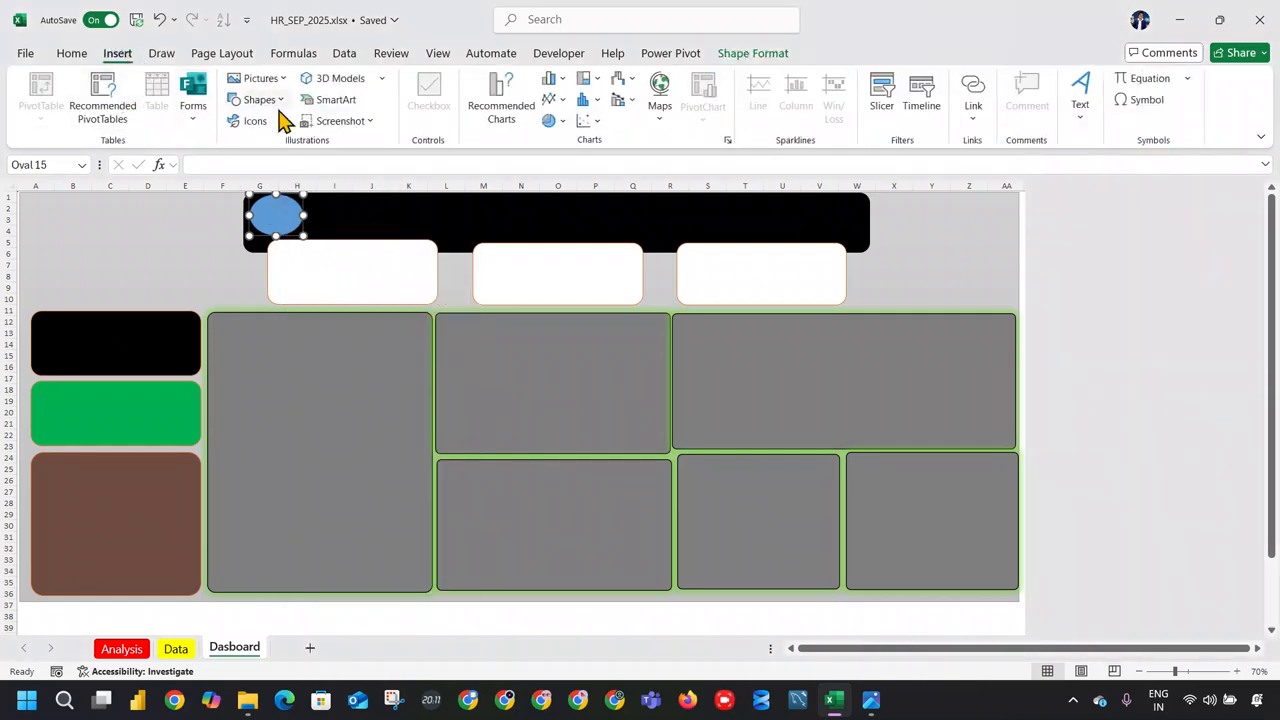
click(262, 80)
mouse_move(310, 133)
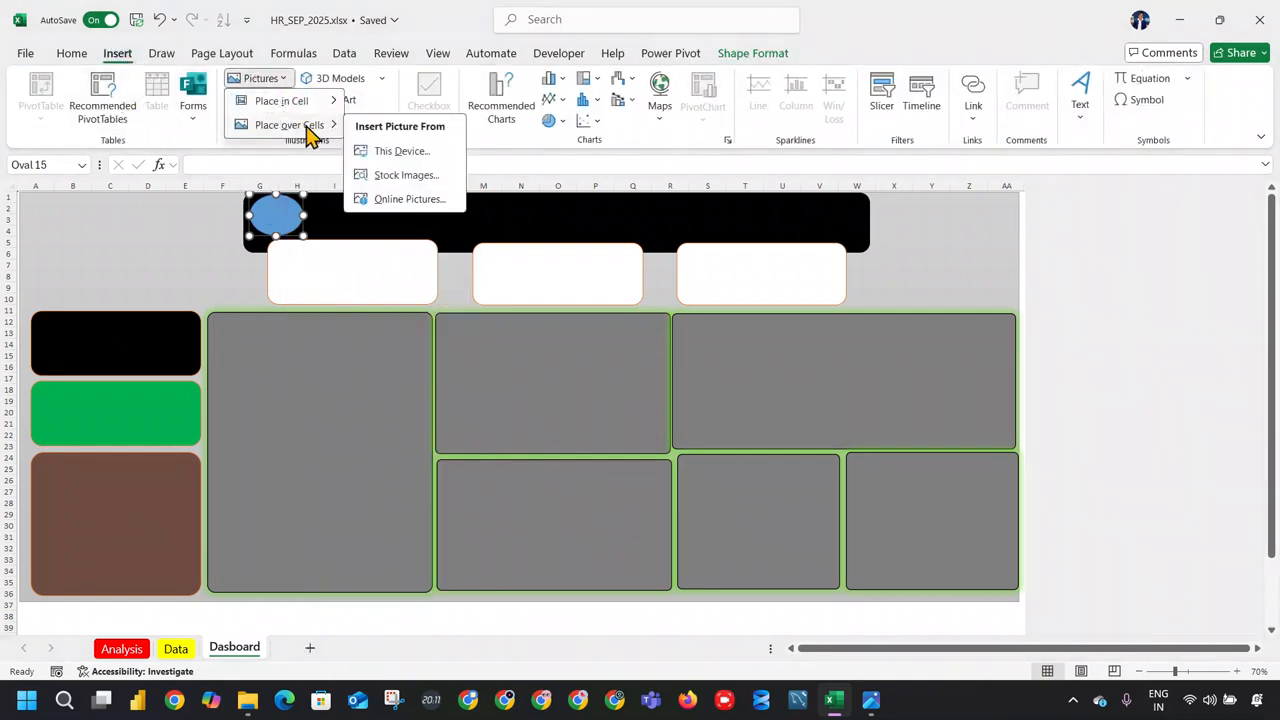
click(399, 160)
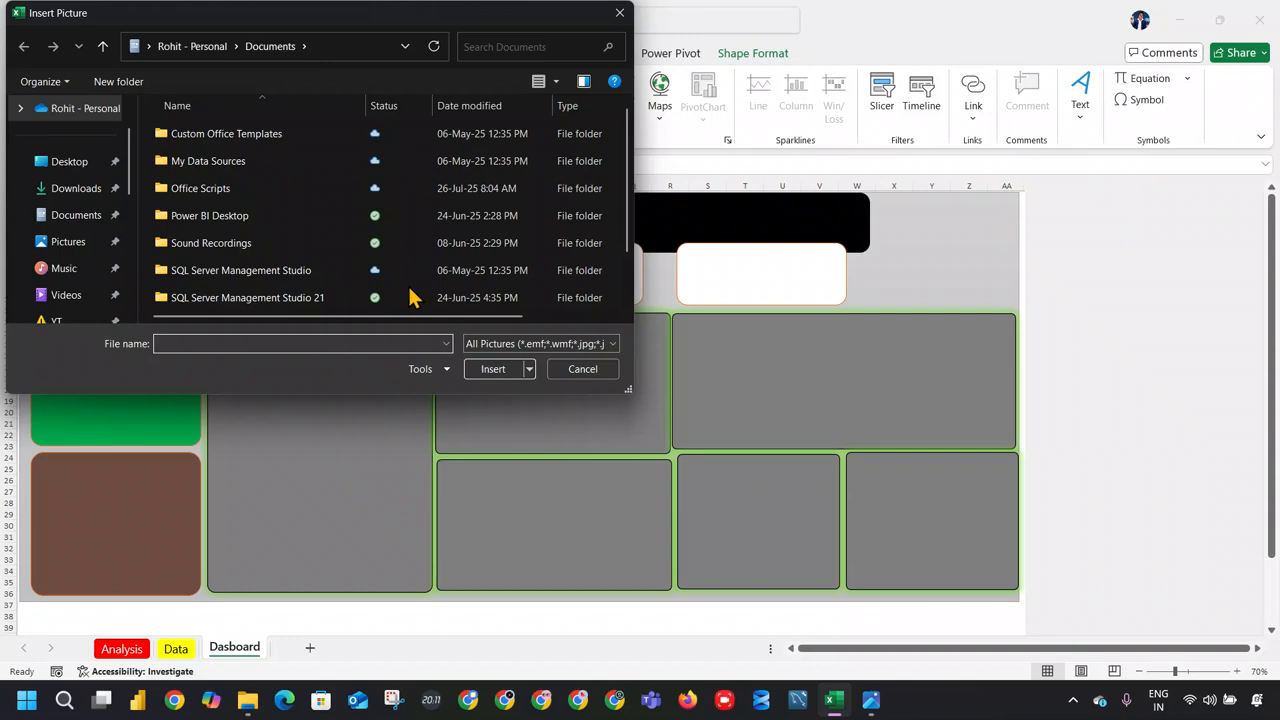
click(247, 700)
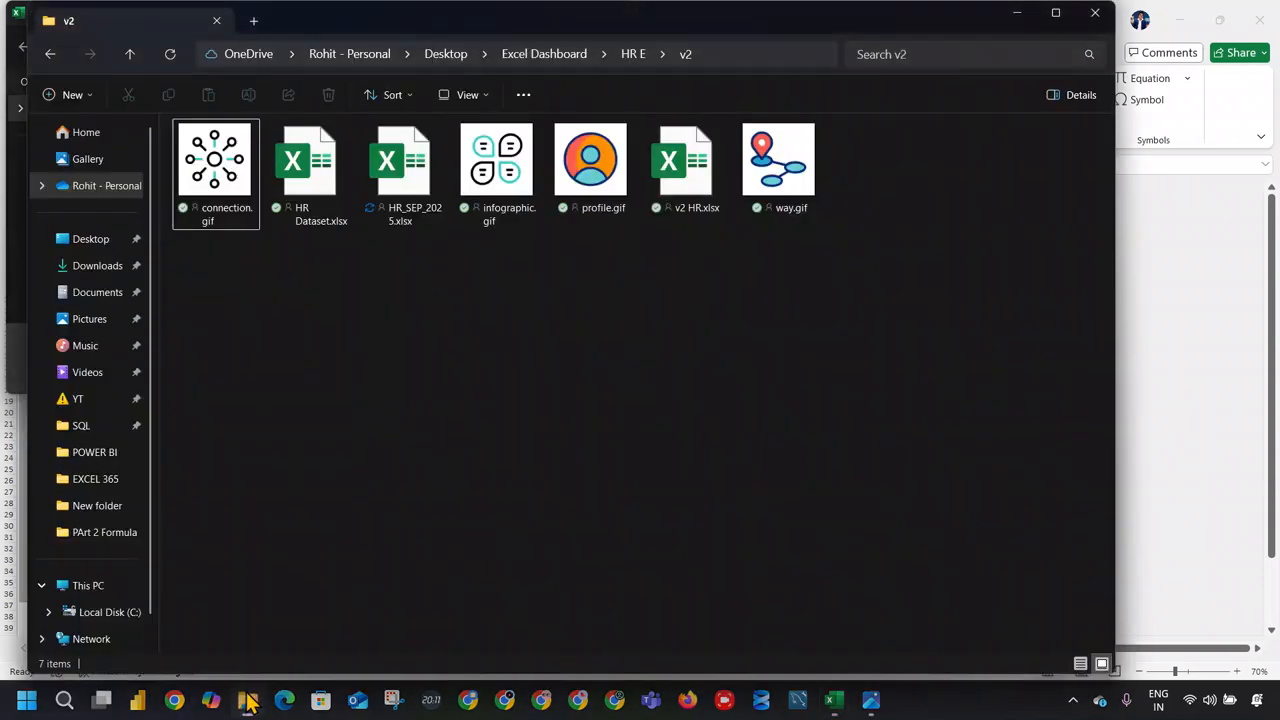
click(718, 58)
key(ctrl+c)
key(alt+Tab)
key(ctrl+v)
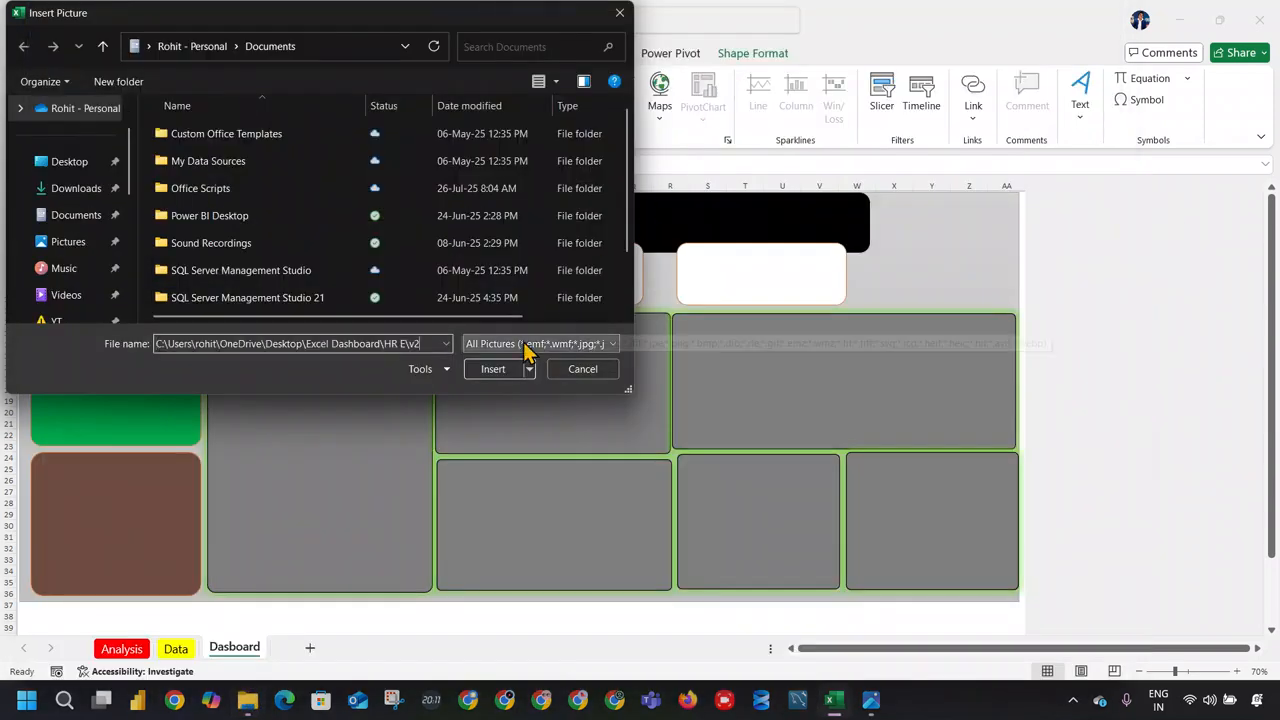
key(Return)
double_click(225, 163)
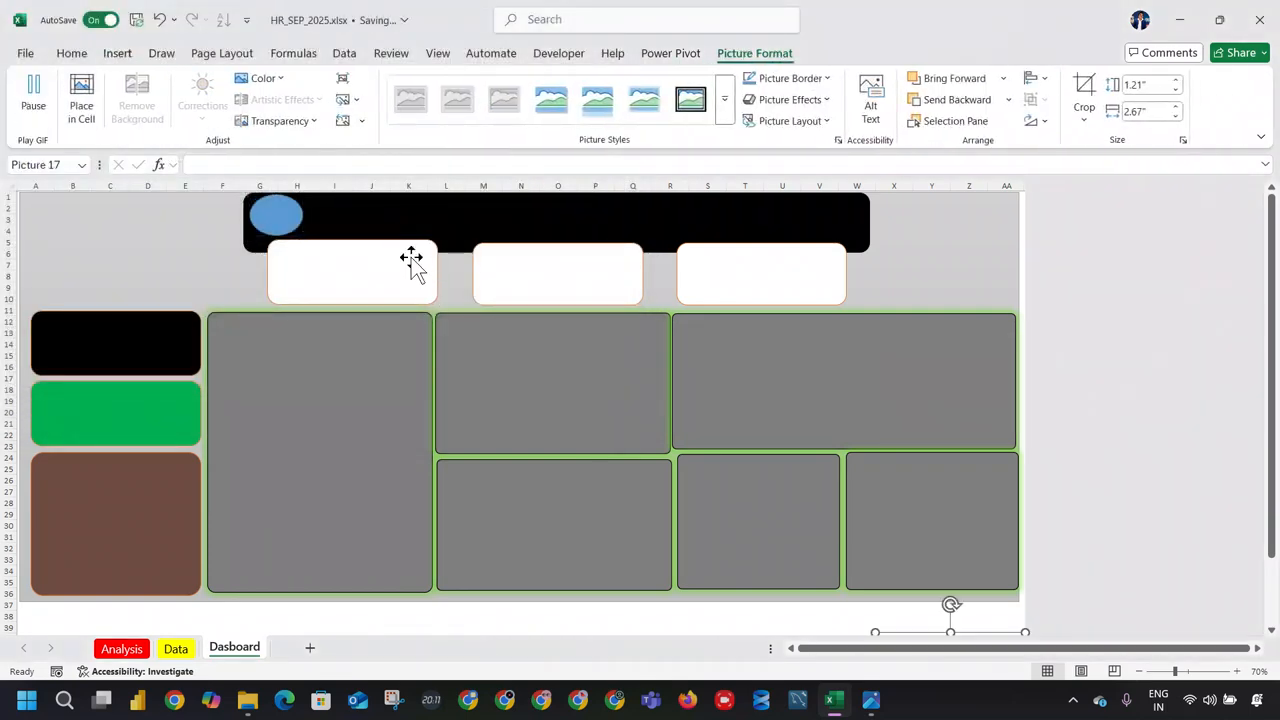
Step: Shrink the connection picture to about 0.62" by 0.67" and place it over the blue oval in the header
scroll(489, 314, down, 4)
drag(1024, 564, 366, 360)
scroll(366, 360, up, 4)
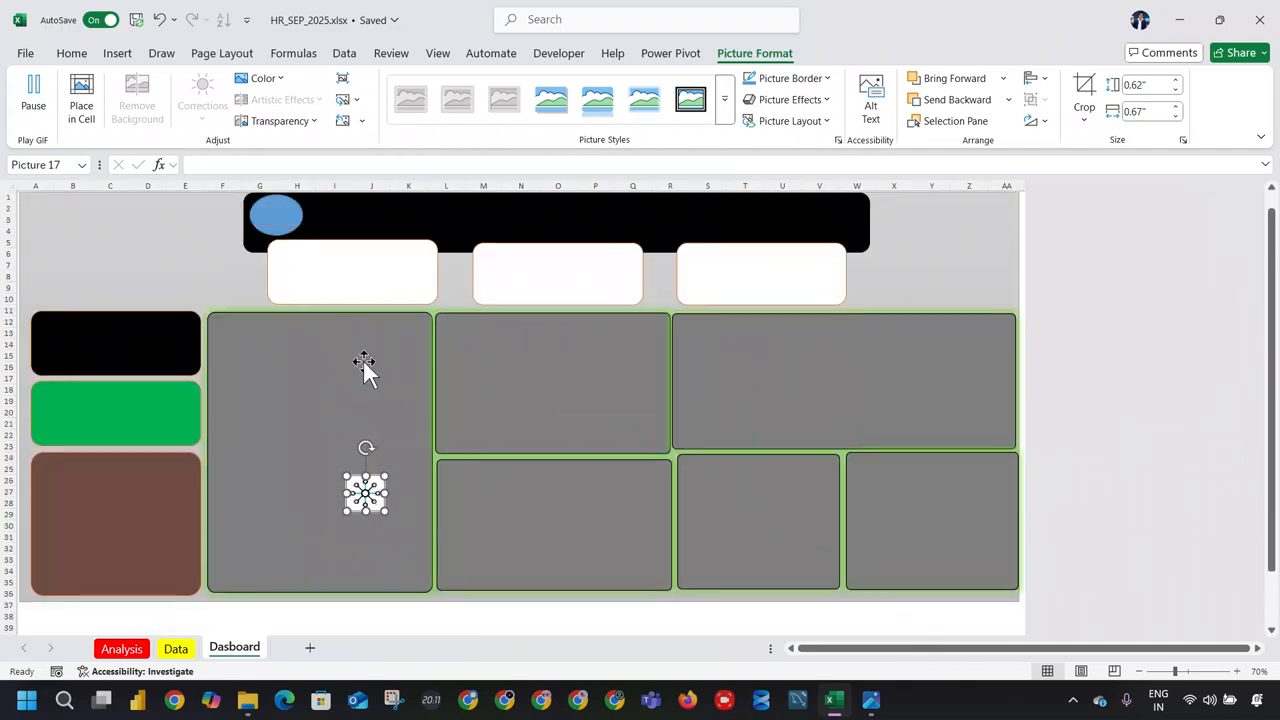
drag(365, 493, 281, 228)
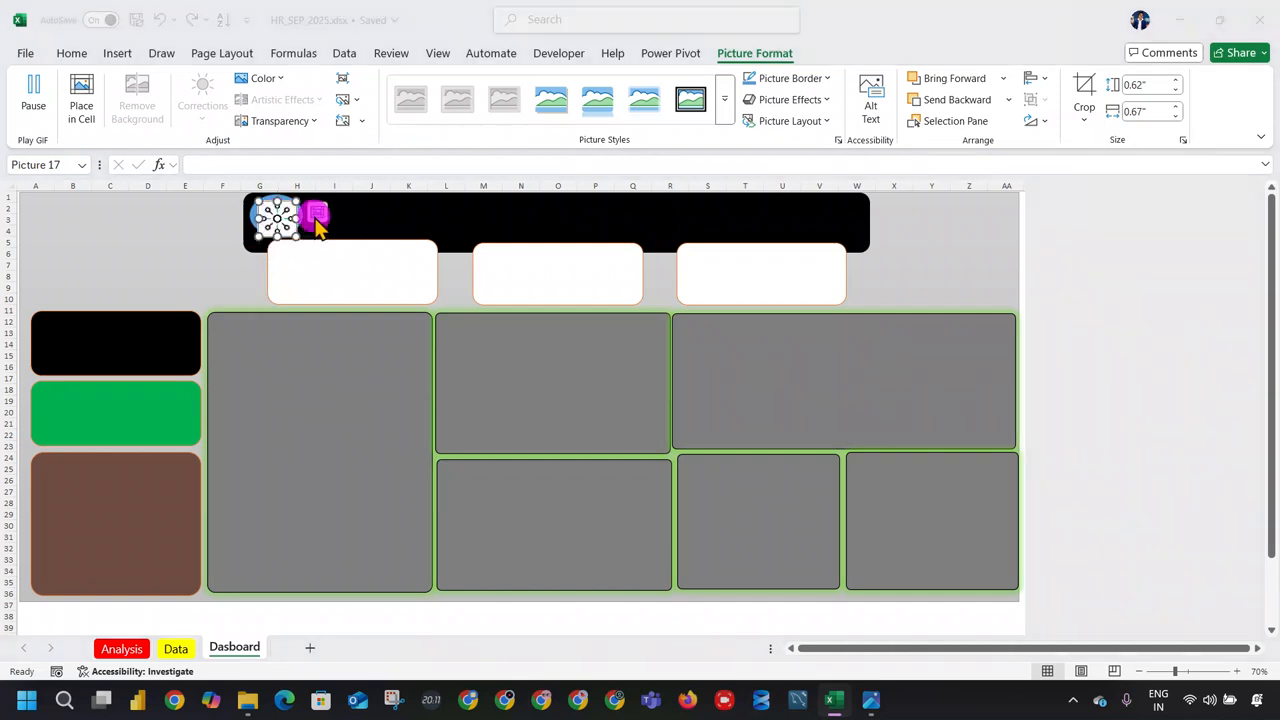
click(316, 212)
click(315, 220)
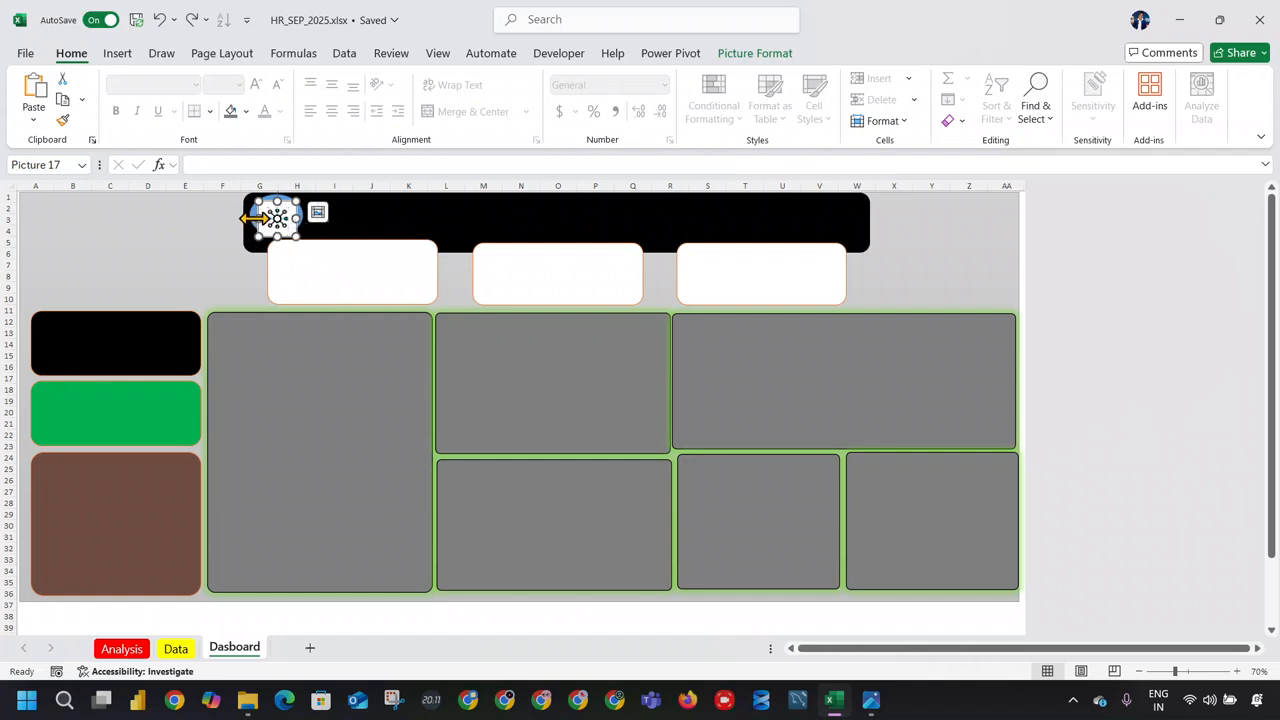
Step: Set the connection picture's border colour to white
click(762, 55)
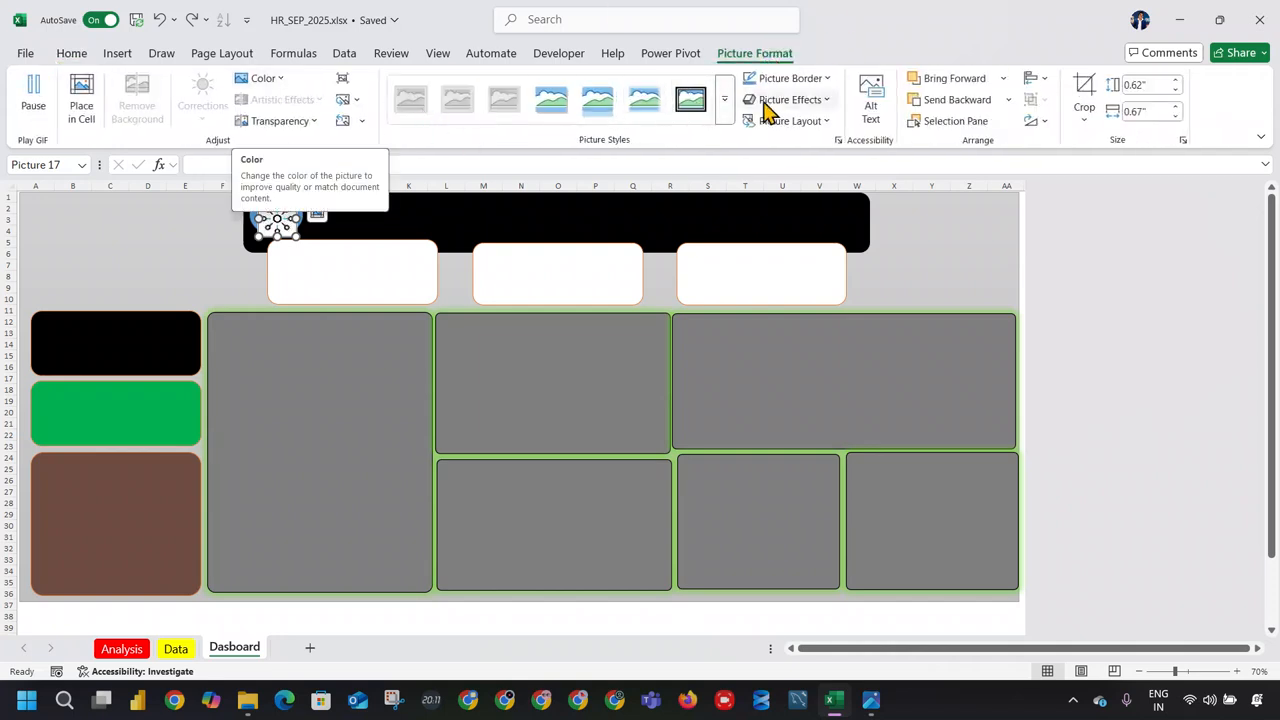
click(824, 80)
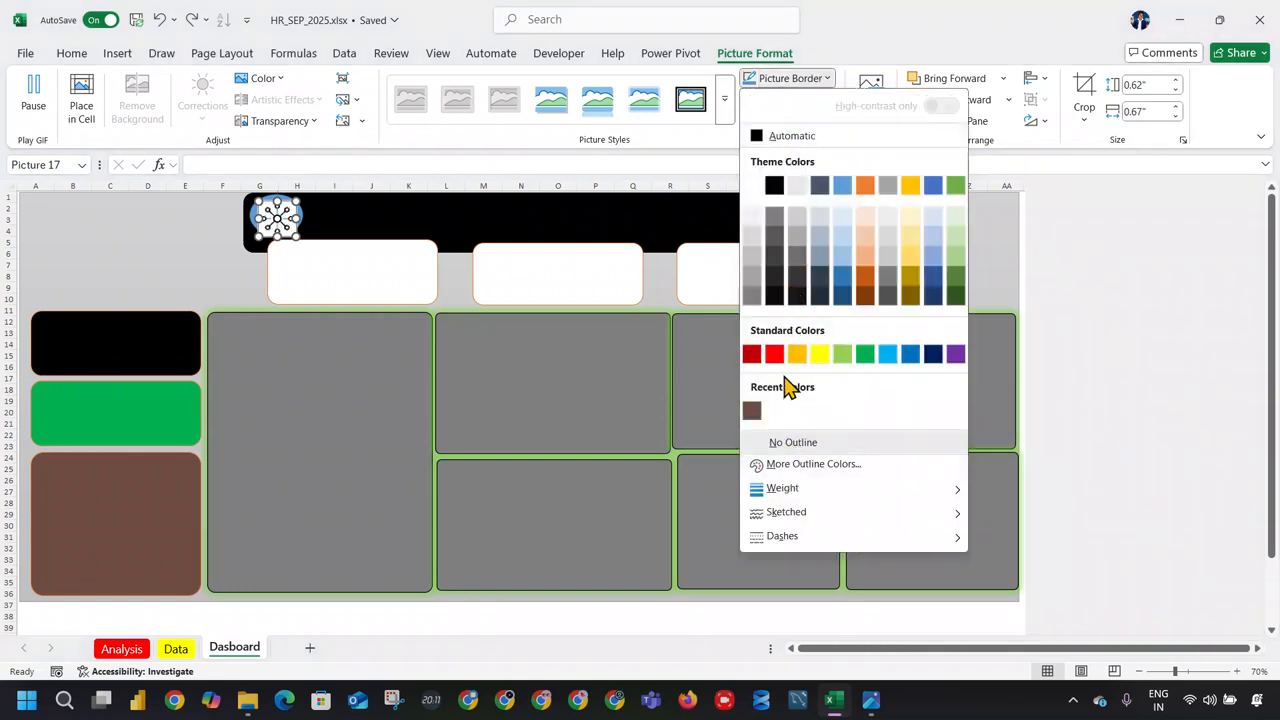
click(748, 187)
Step: Fill the oval behind the connection picture with white
click(251, 214)
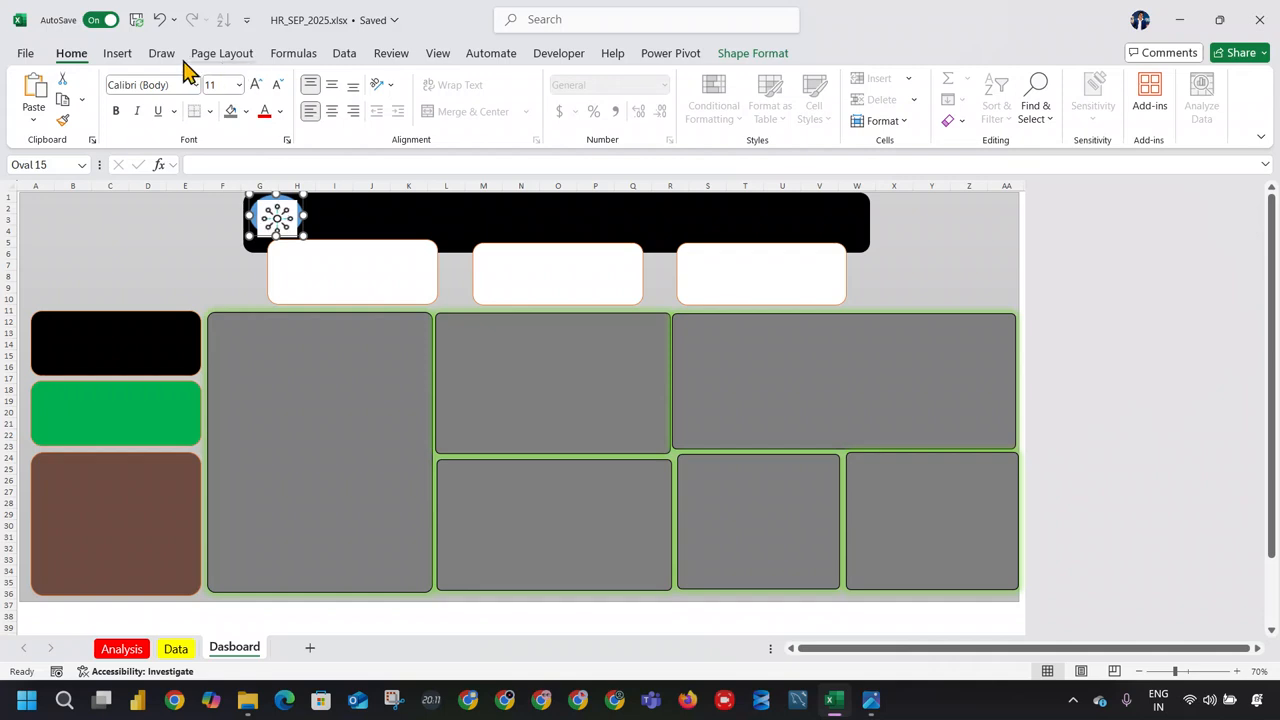
click(788, 55)
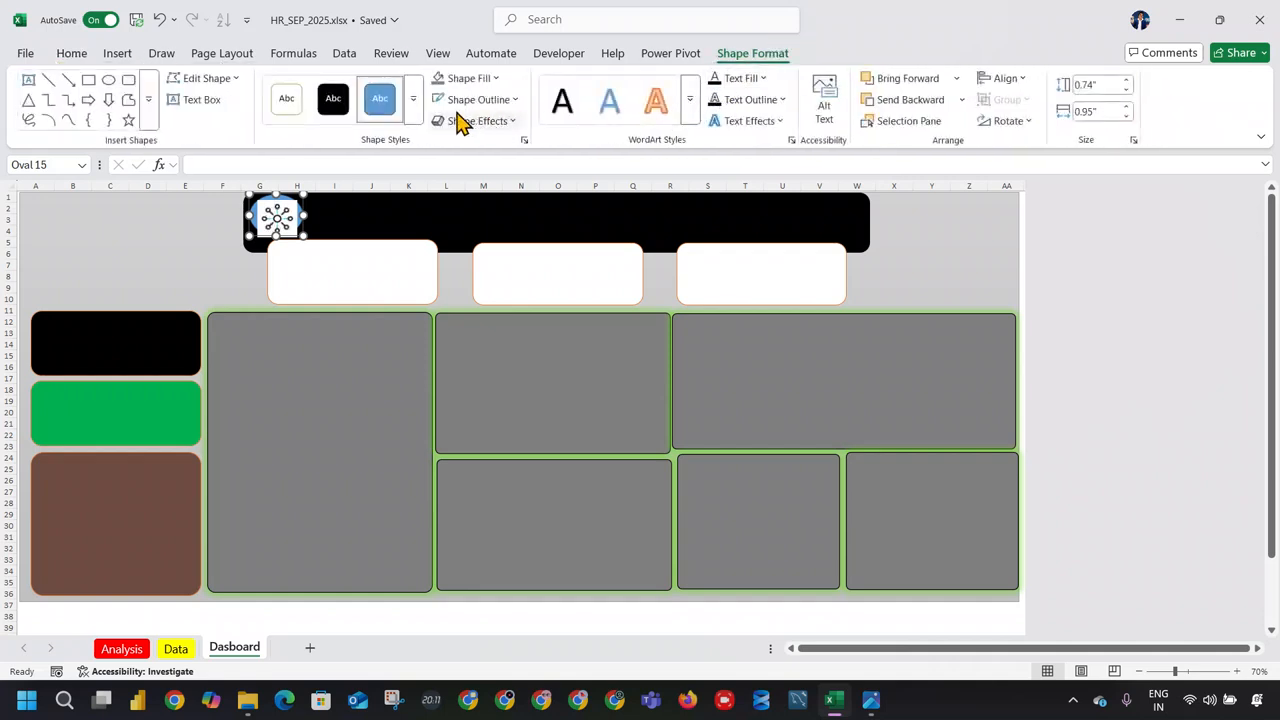
click(482, 78)
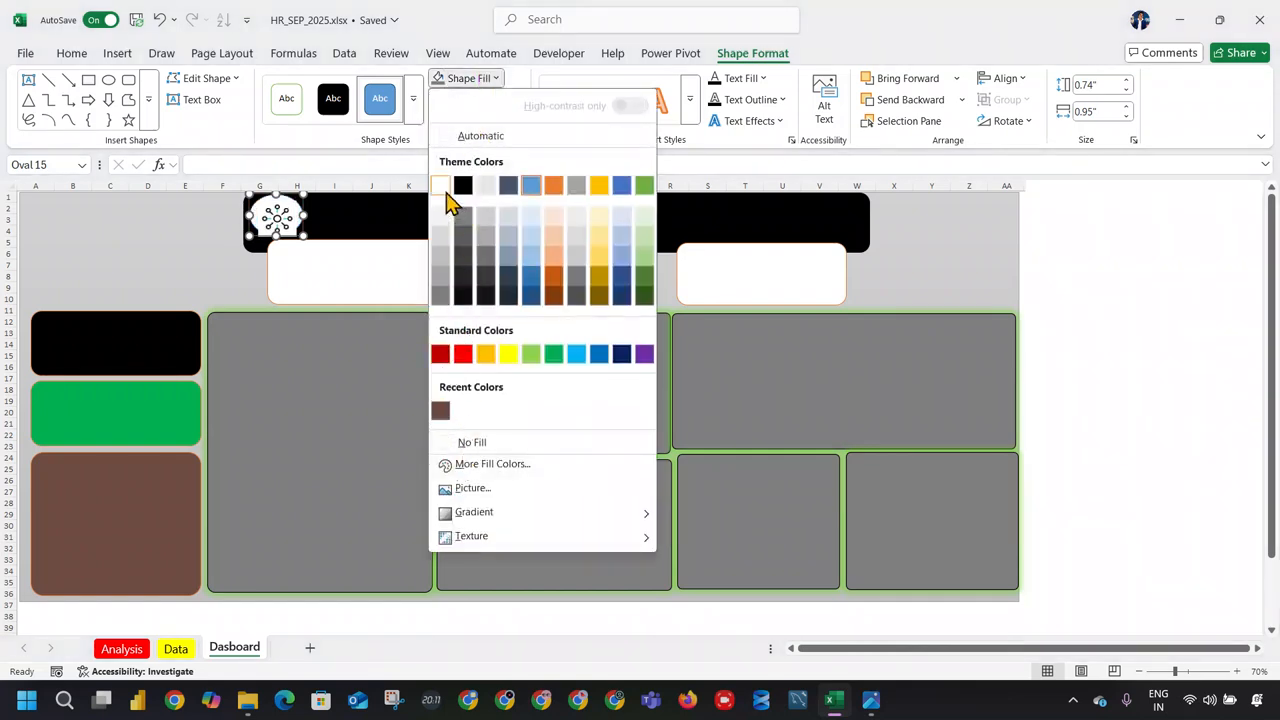
click(441, 187)
Step: Shrink the connection picture further and centre it inside the white oval so its corners stay within the shape
mouse_move(297, 245)
mouse_down()
mouse_move(300, 229)
mouse_move(286, 226)
mouse_move(307, 249)
mouse_up()
click(300, 240)
click(286, 220)
mouse_move(291, 234)
mouse_down()
mouse_move(353, 234)
mouse_move(303, 240)
mouse_up()
click(291, 242)
click(345, 248)
click(340, 224)
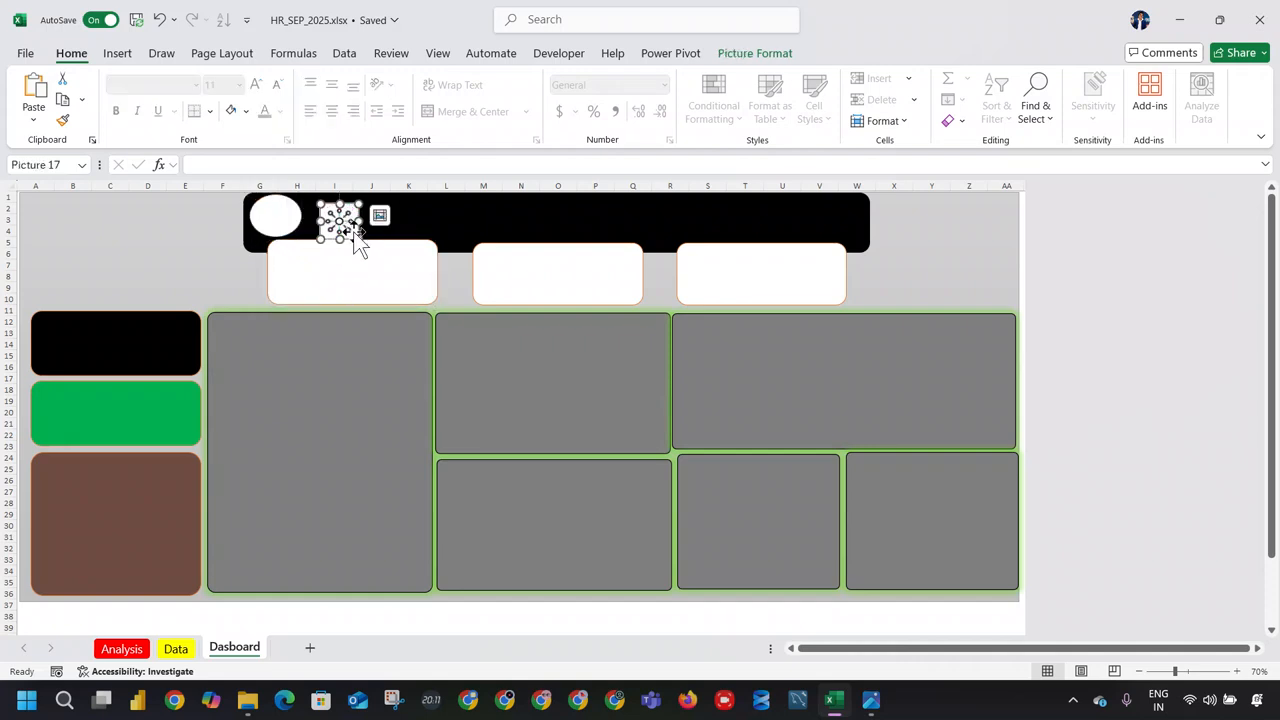
drag(340, 224, 278, 215)
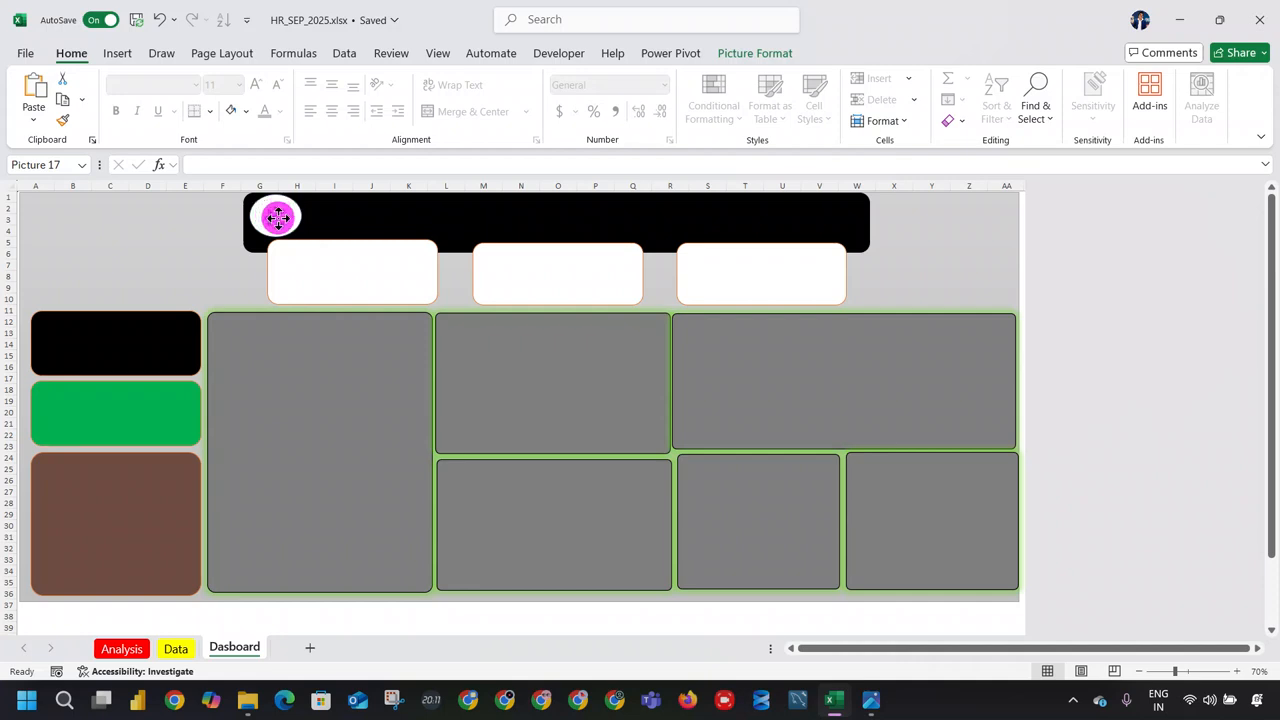
click(197, 249)
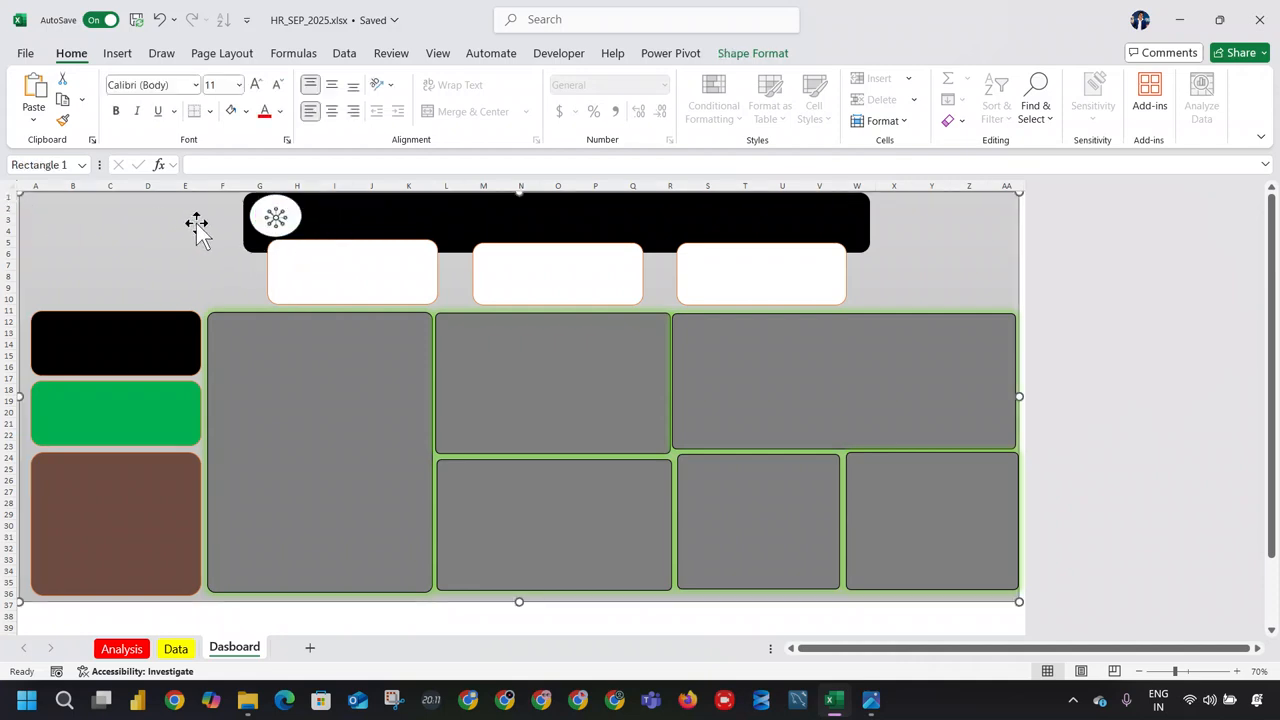
click(281, 222)
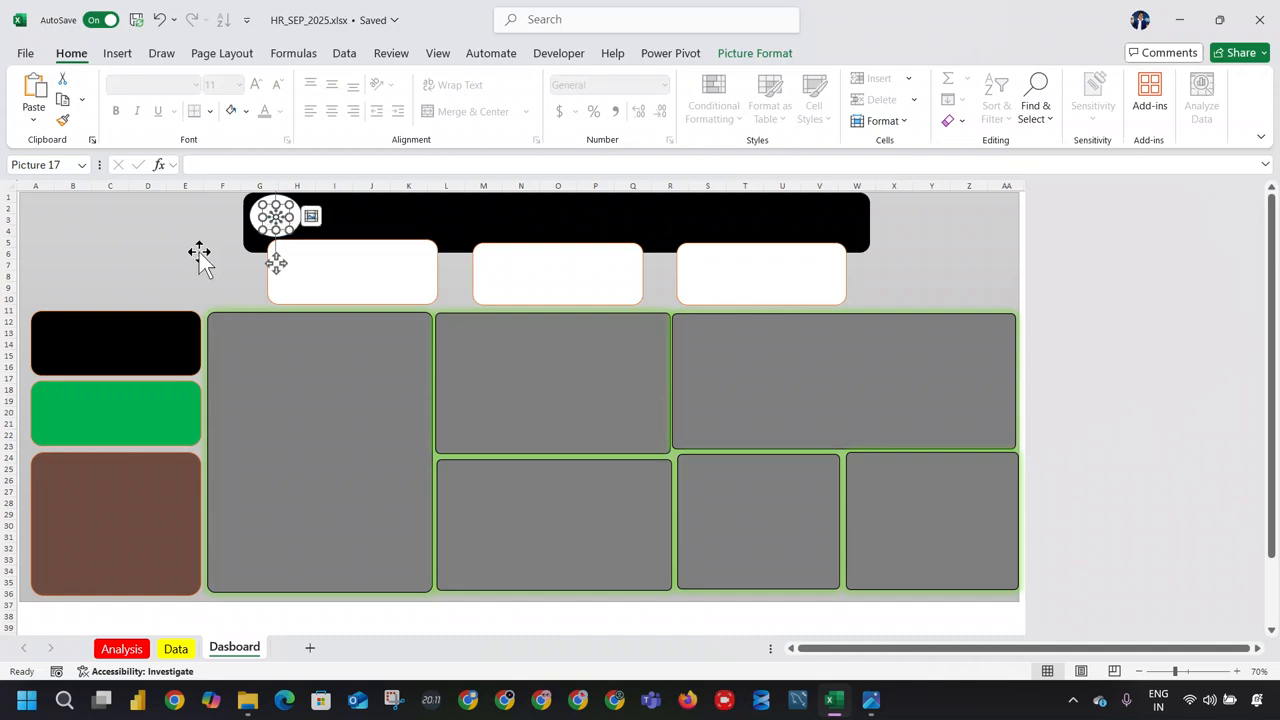
click(199, 250)
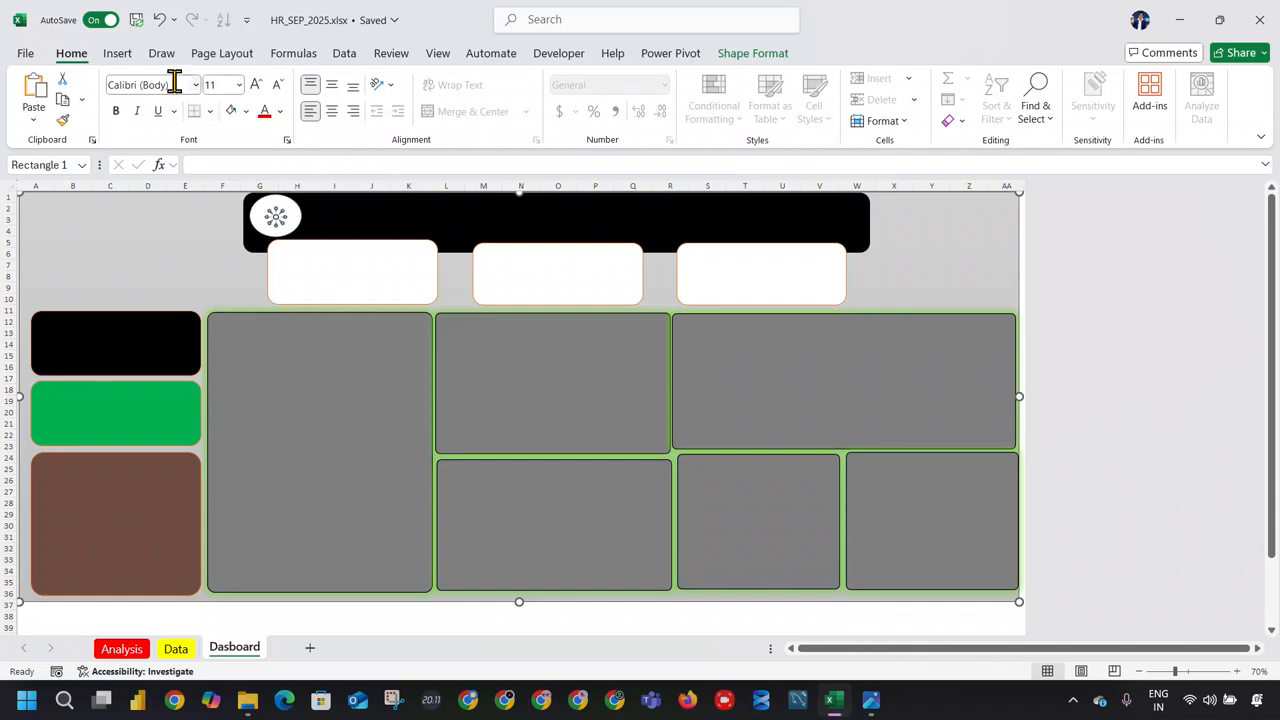
Step: Add a text box in the black header beside the icon reading "HR Attrition Dashboard" and "How anyone Left" on two lines
click(118, 55)
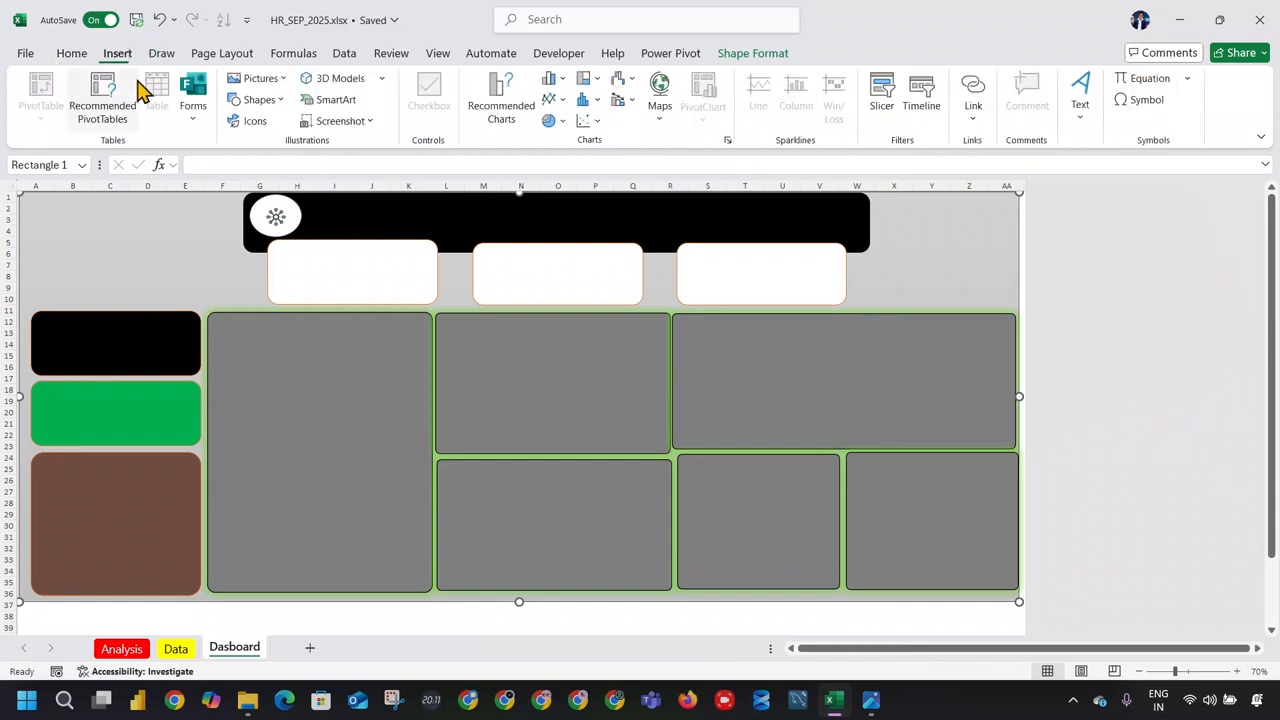
click(1080, 95)
click(1082, 172)
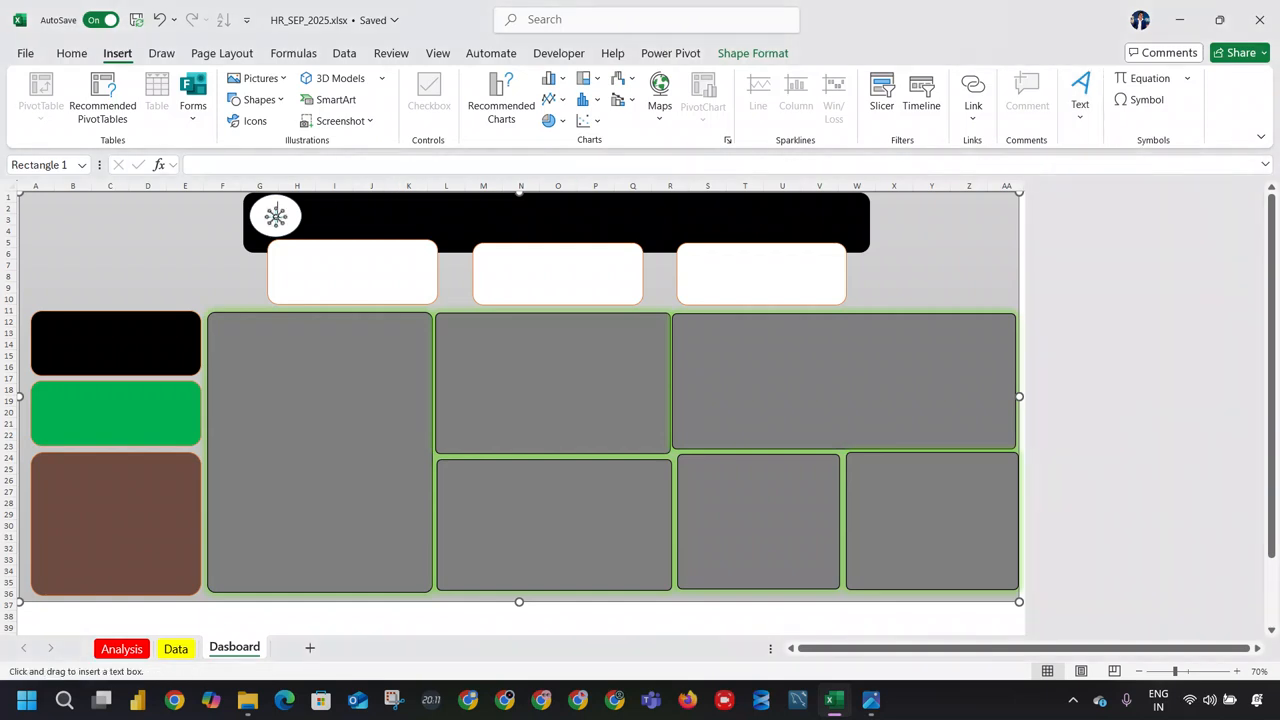
drag(315, 212, 458, 241)
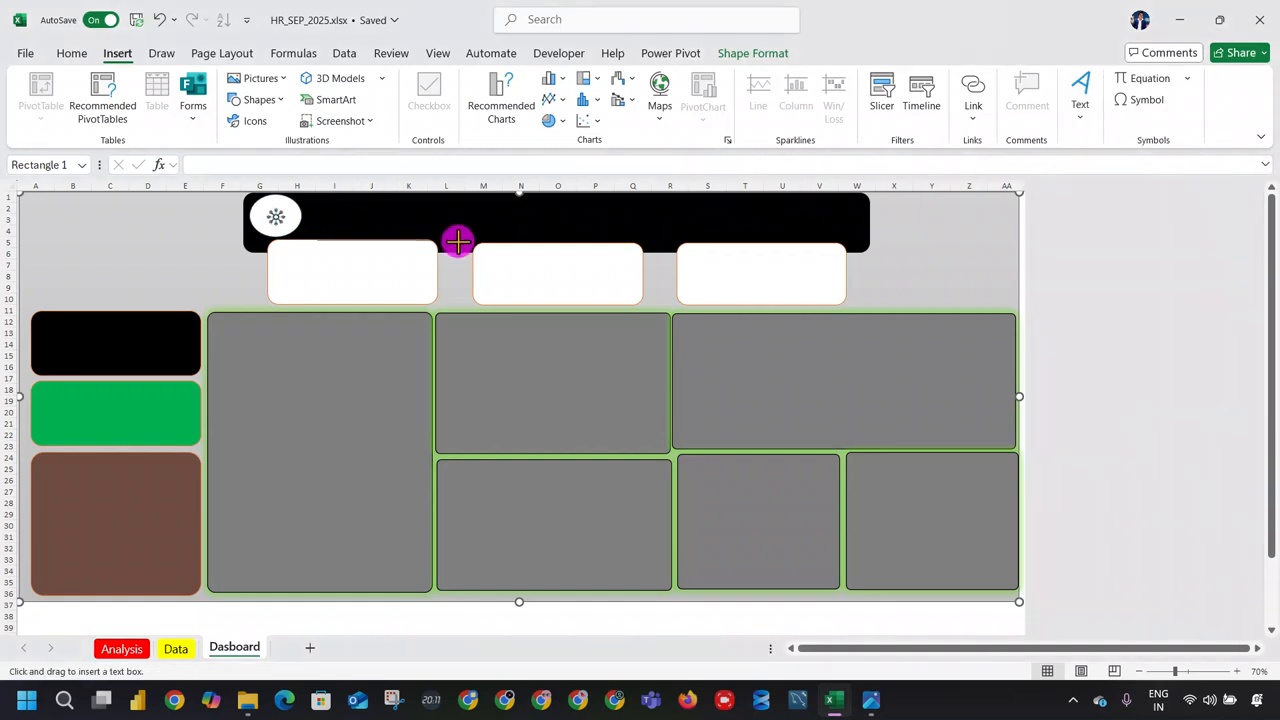
drag(371, 209, 372, 197)
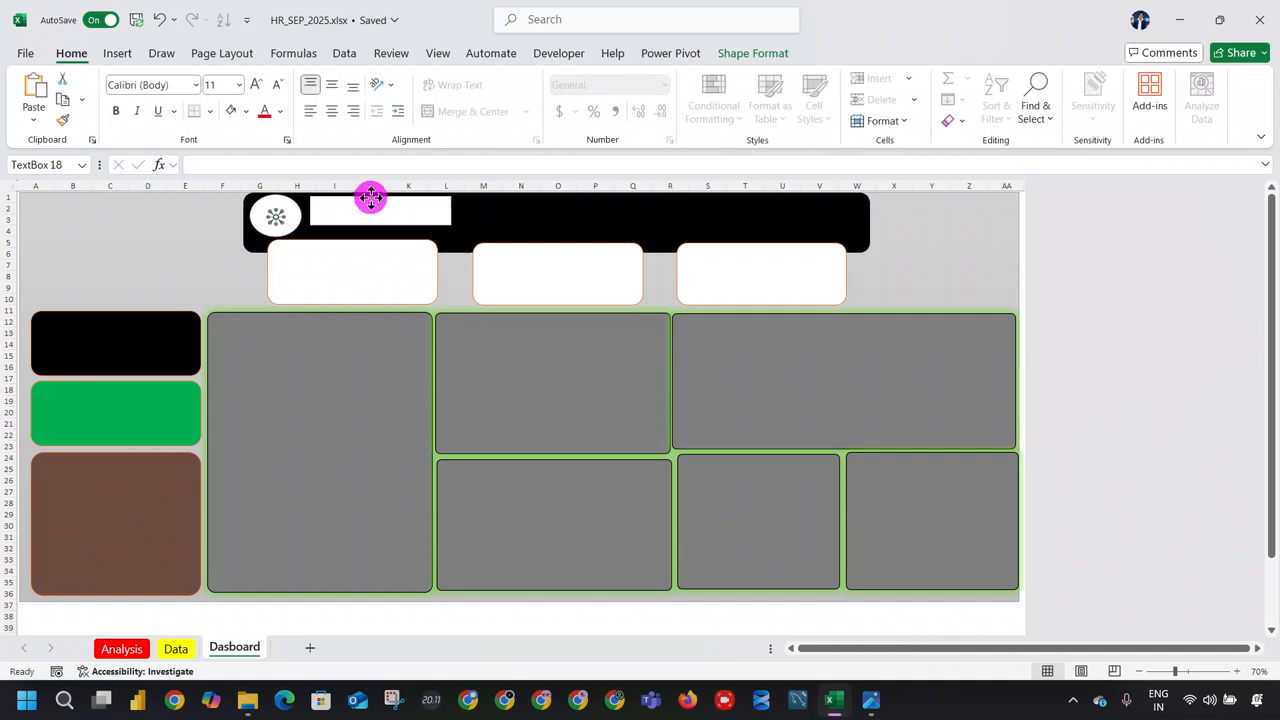
click(350, 209)
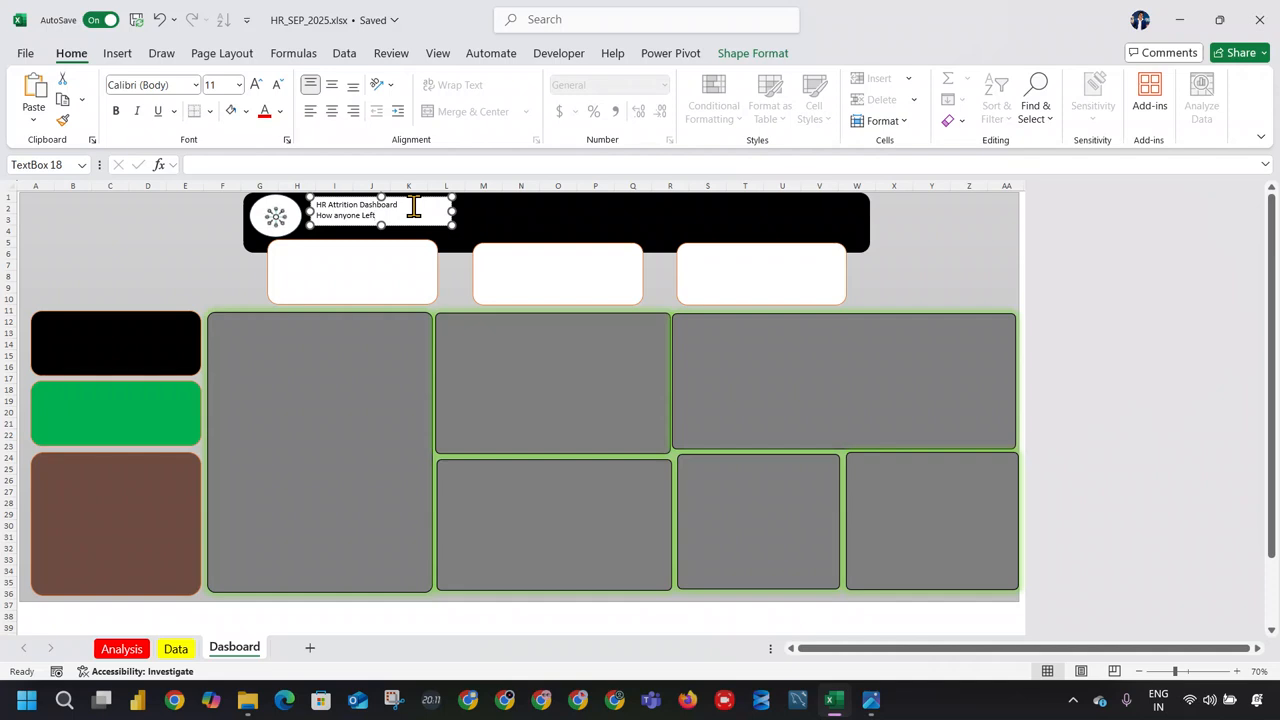
Step: Try centring both lines of the header text box, and return them to left alignment
click(566, 21)
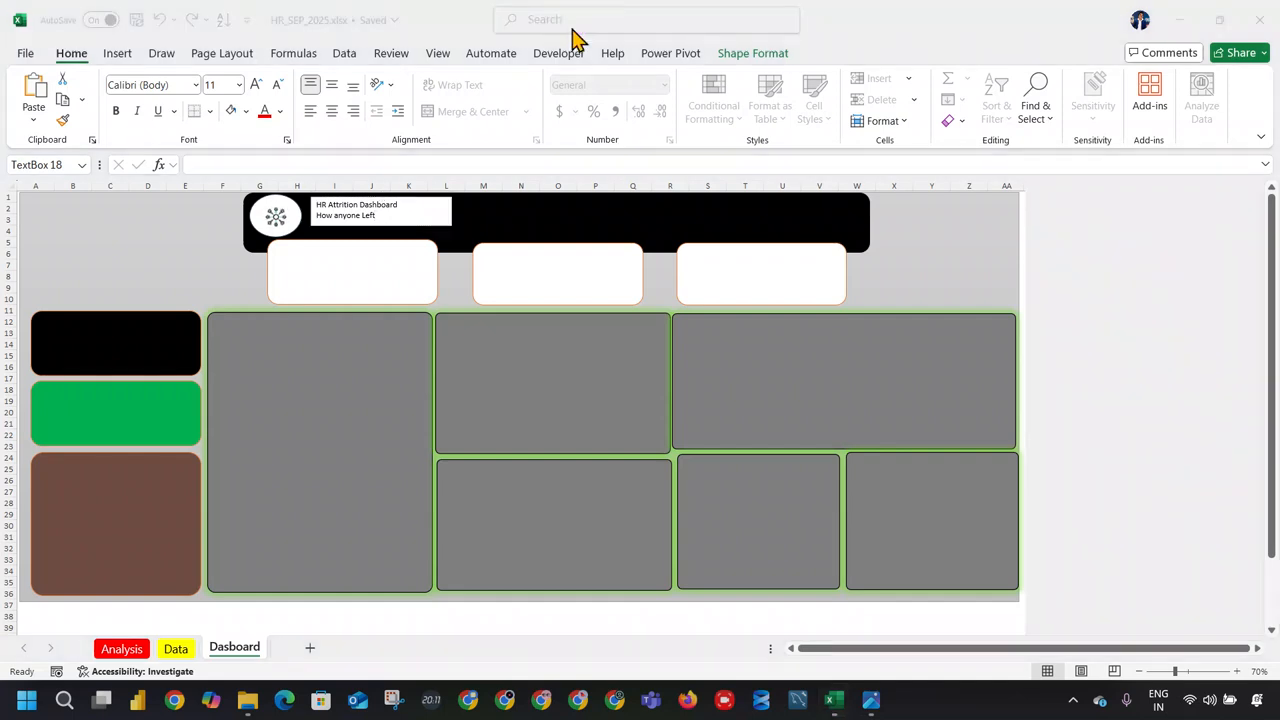
click(384, 214)
drag(386, 214, 310, 220)
click(331, 111)
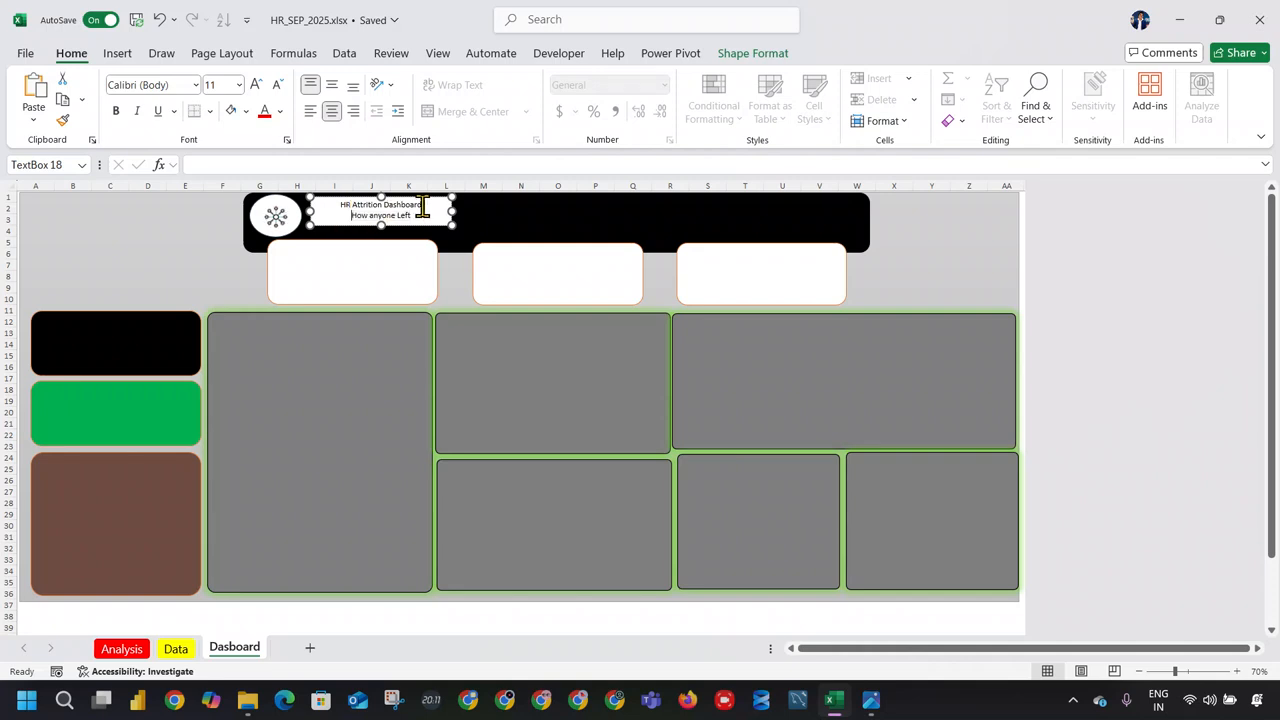
drag(426, 204, 338, 204)
click(309, 112)
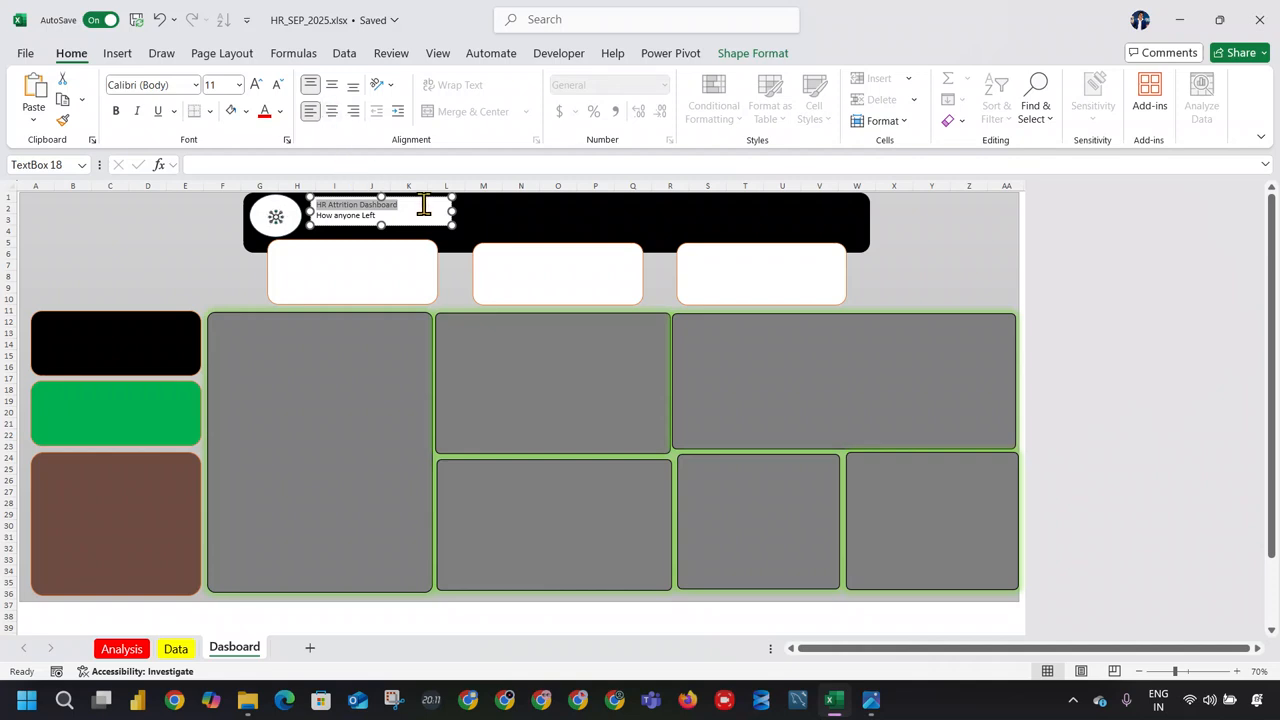
click(433, 208)
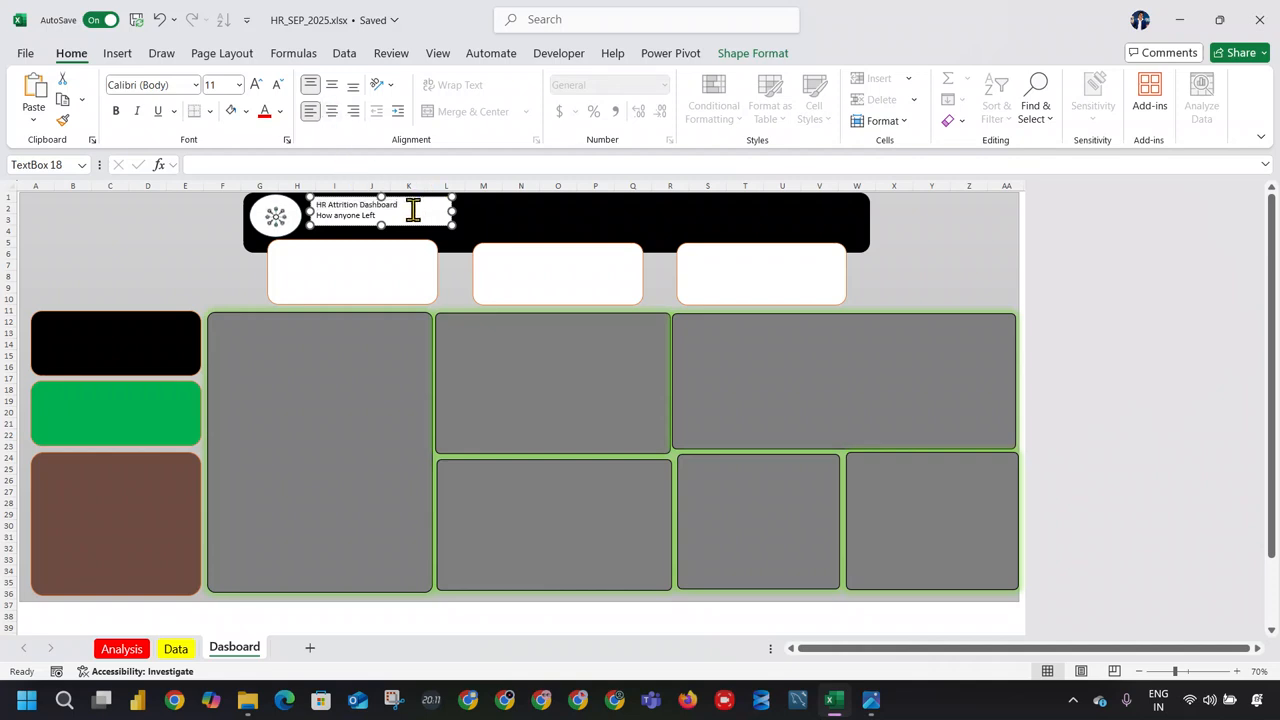
Step: Make both lines of the header text box bold with a white font colour
drag(376, 215, 314, 214)
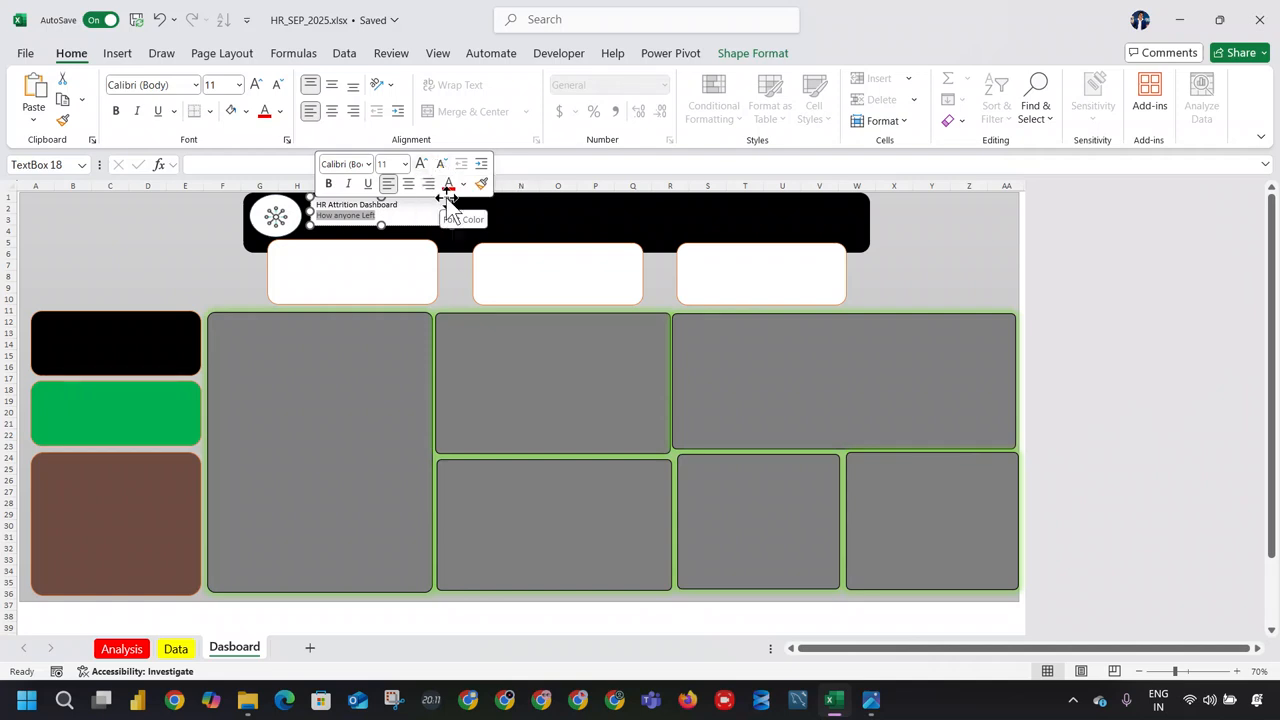
click(278, 112)
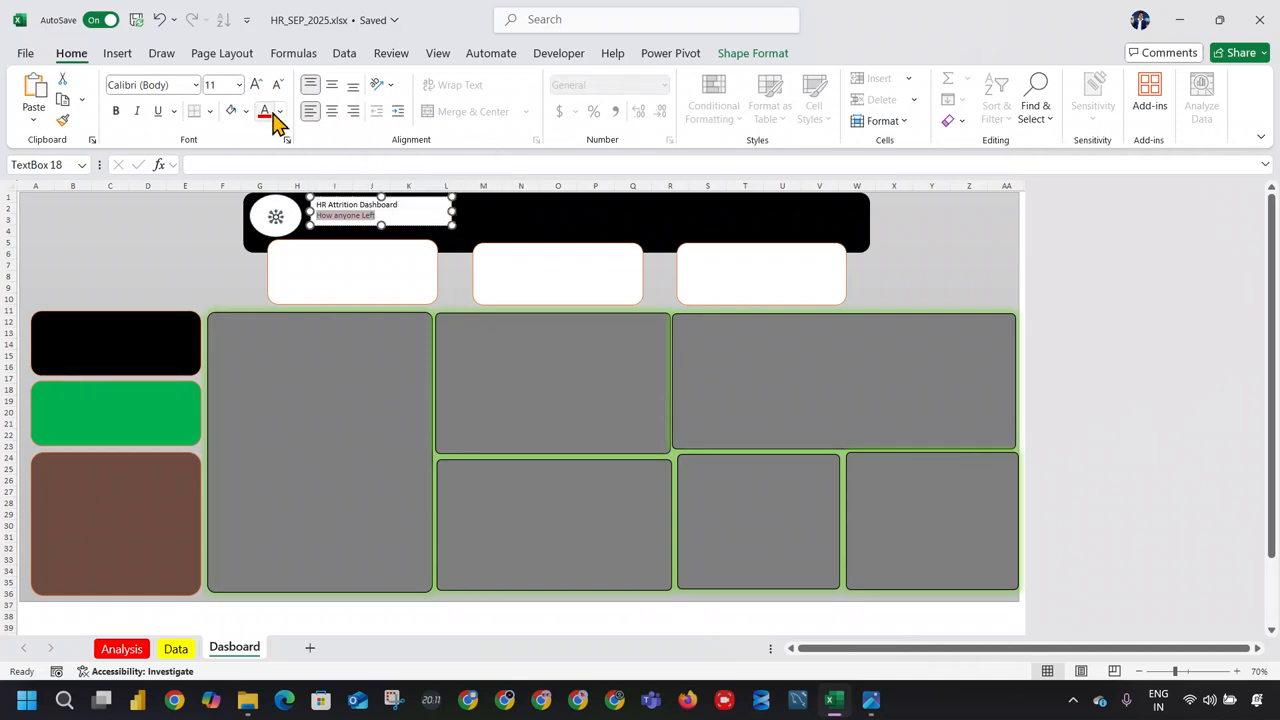
click(268, 266)
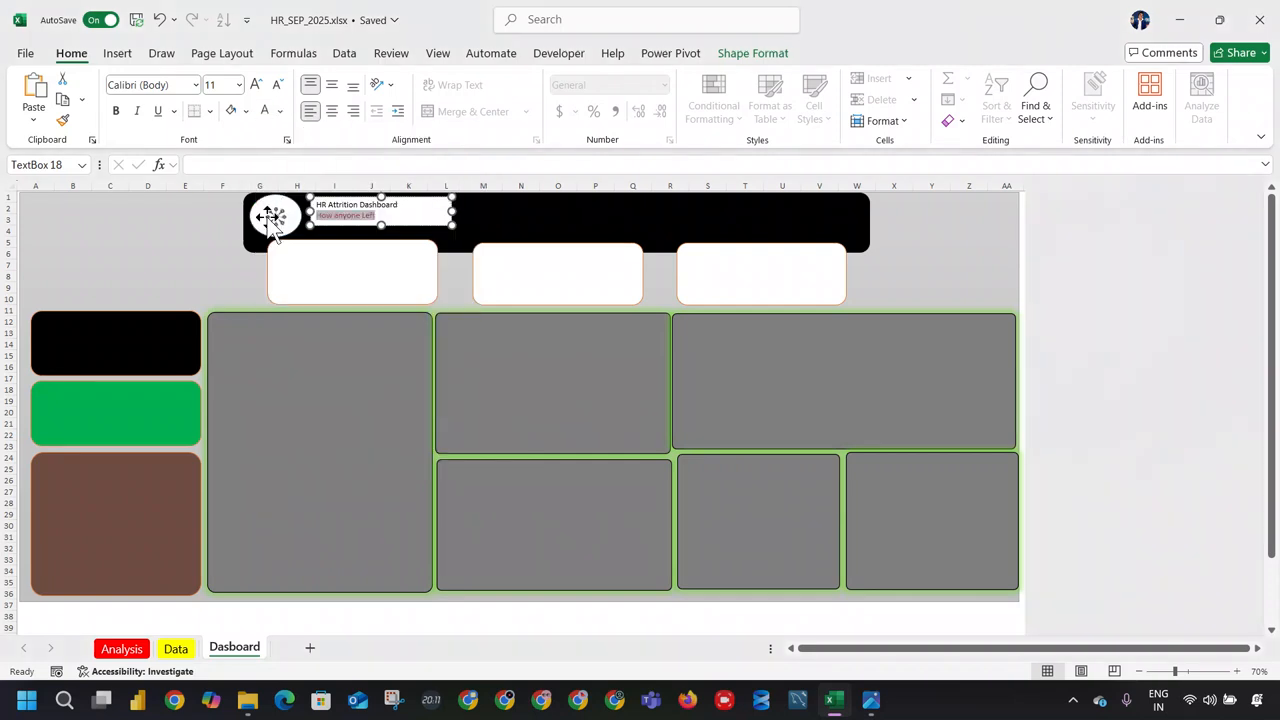
double_click(355, 206)
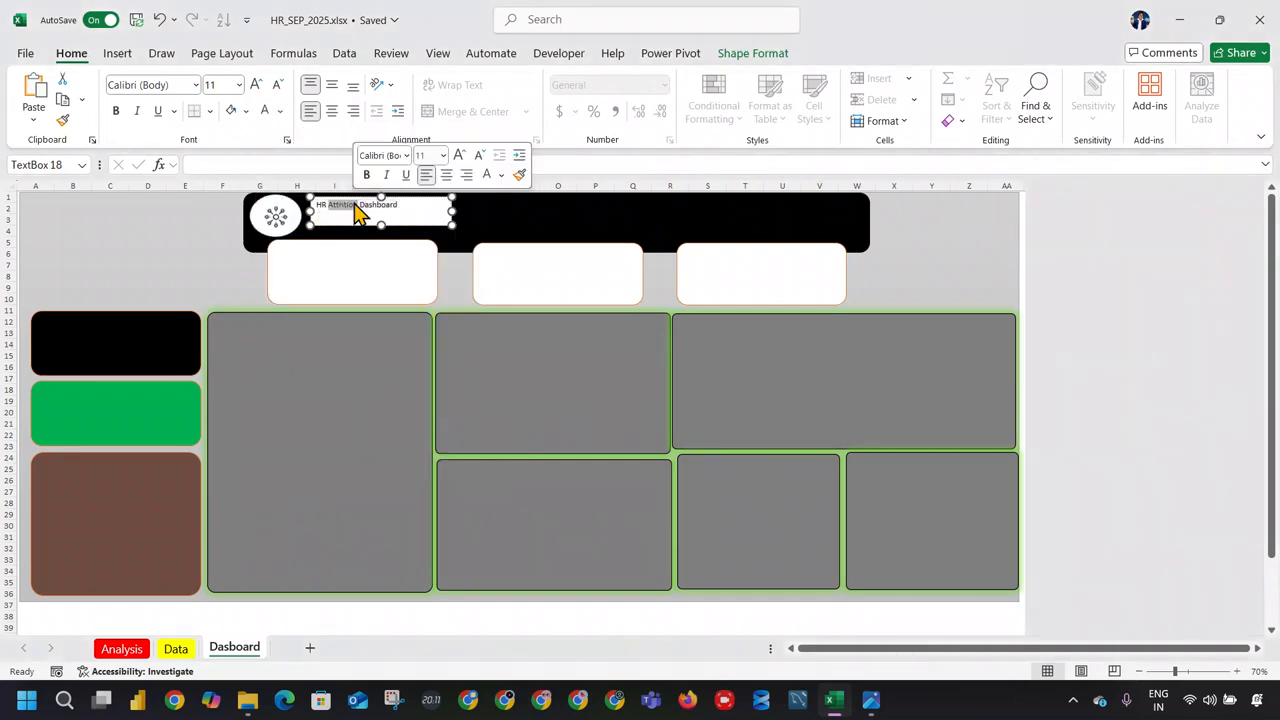
triple_click(380, 207)
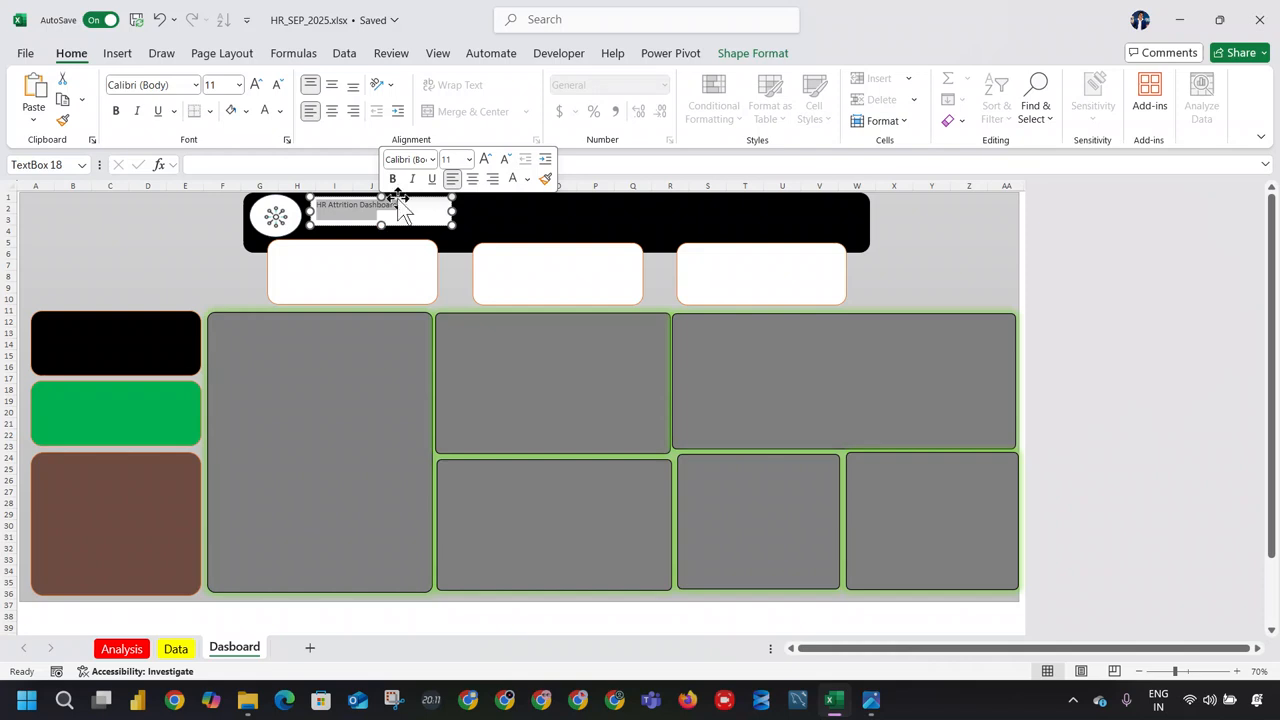
click(394, 181)
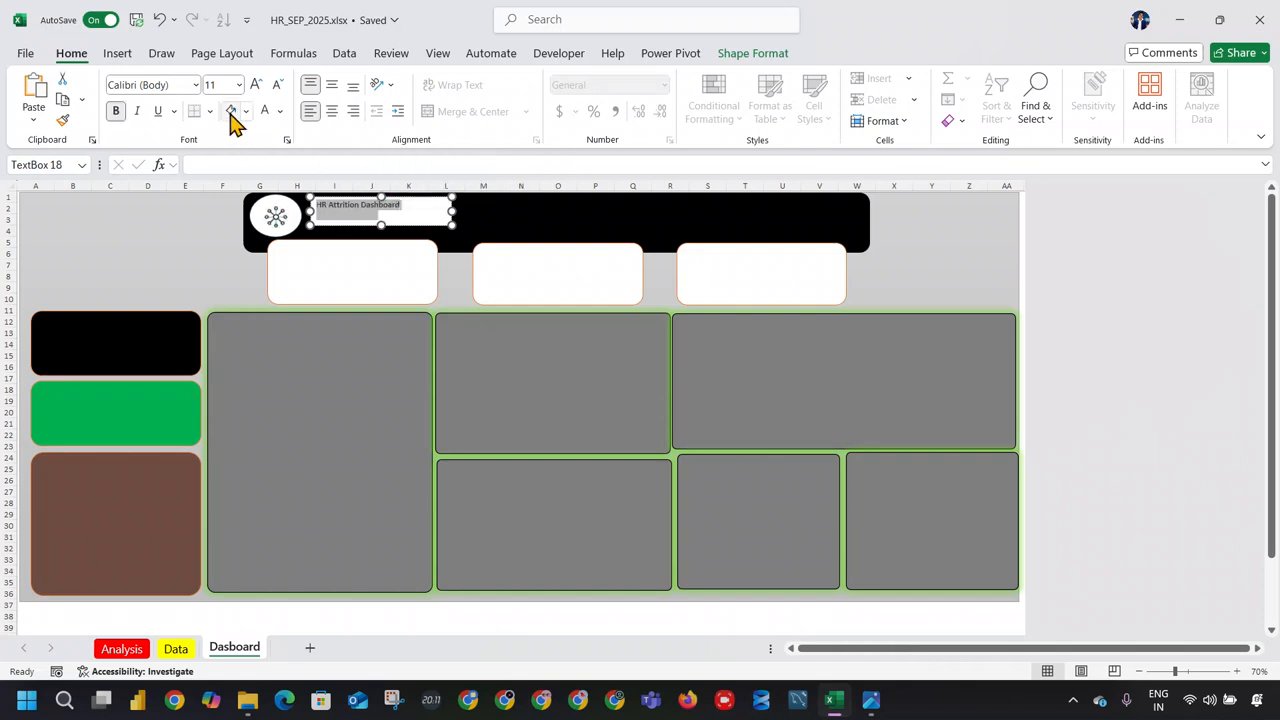
click(260, 113)
Step: Enlarge the "HR Attrition Dashboard" title line to 14 pt, keeping it left-aligned
click(401, 207)
drag(401, 207, 329, 204)
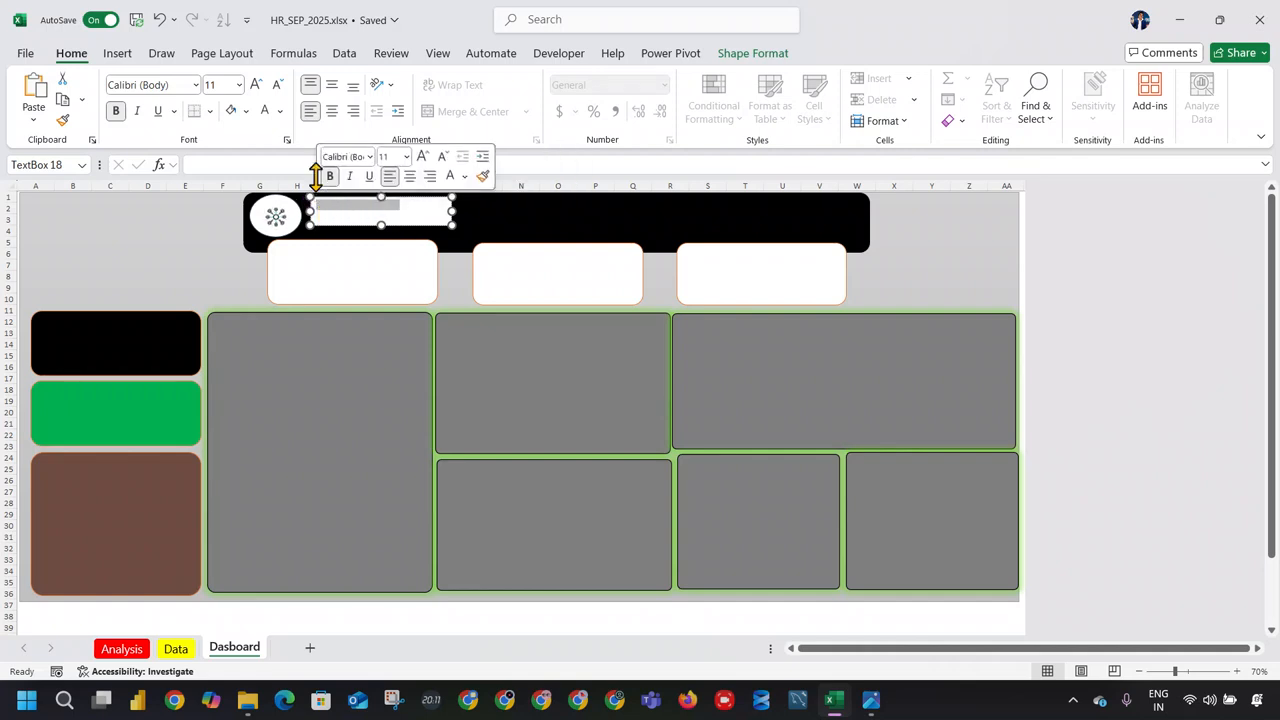
click(256, 84)
click(256, 84)
click(310, 113)
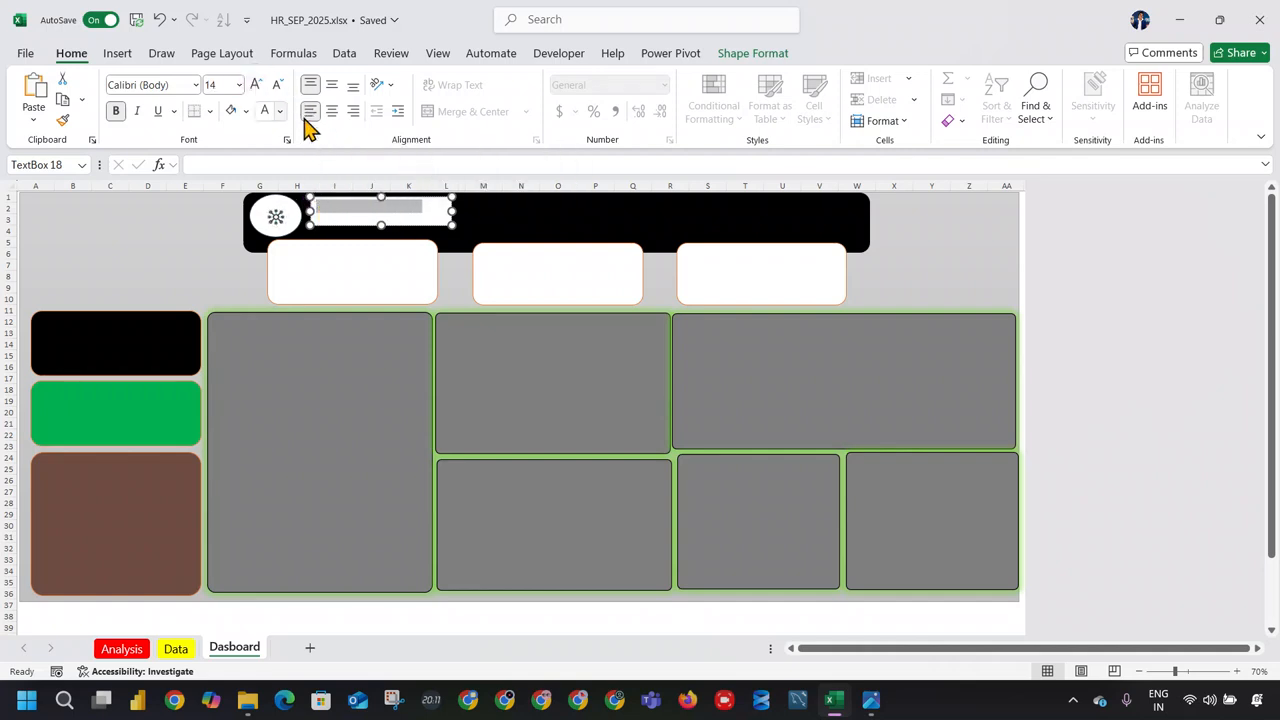
Step: Remove the fill from the header text box so the black banner shows behind the text
click(441, 215)
click(740, 58)
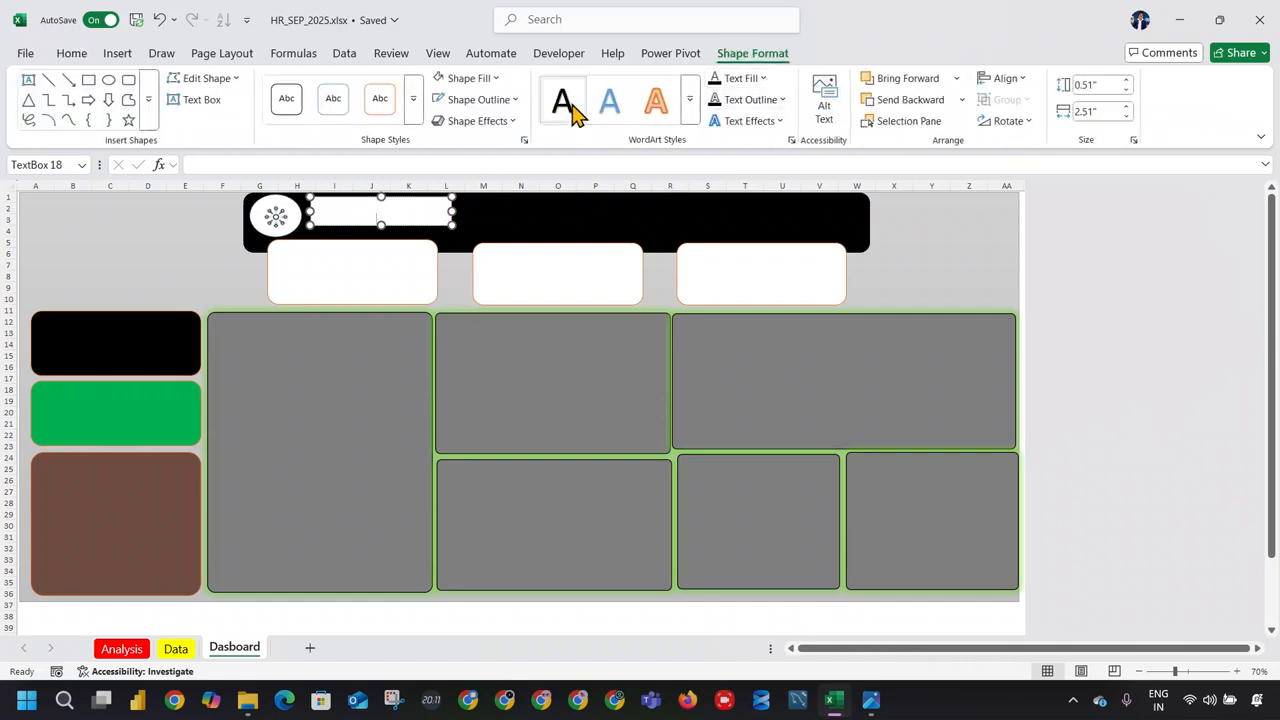
click(469, 78)
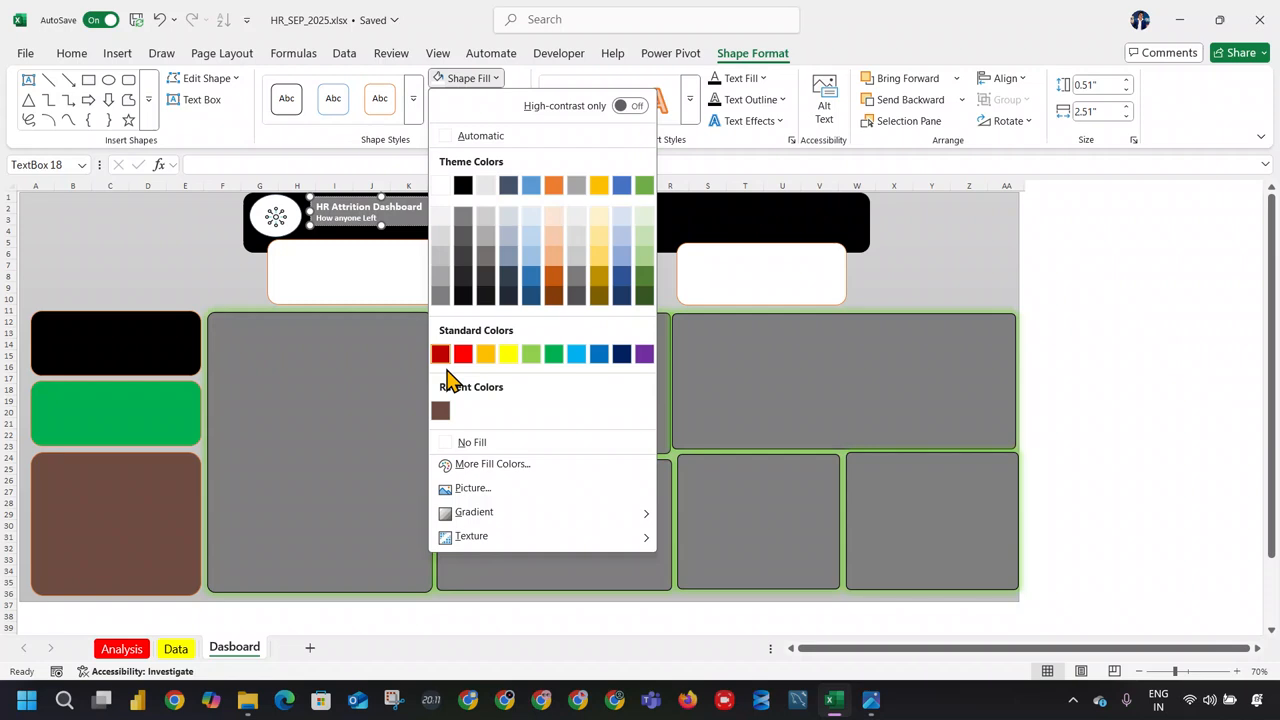
click(470, 443)
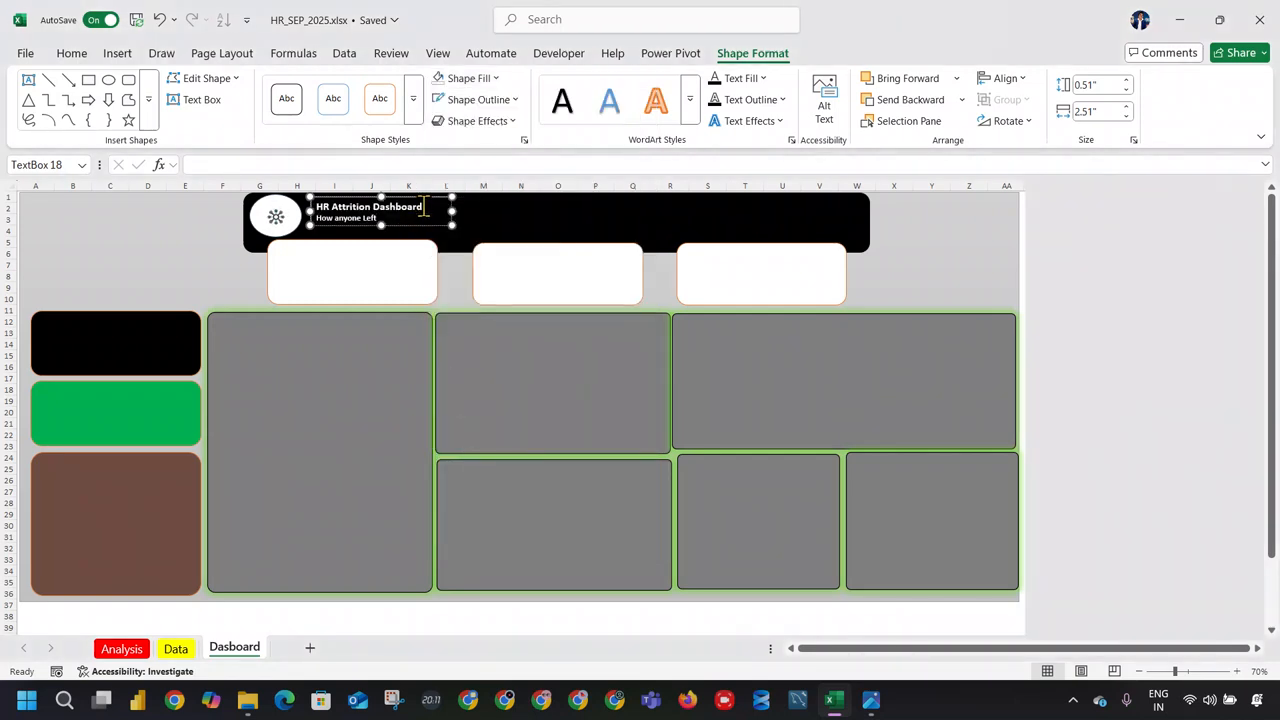
Step: Increase the "HR Attrition Dashboard" line to 18 pt and widen its text box so the title fits on one line
drag(421, 206, 292, 196)
click(62, 52)
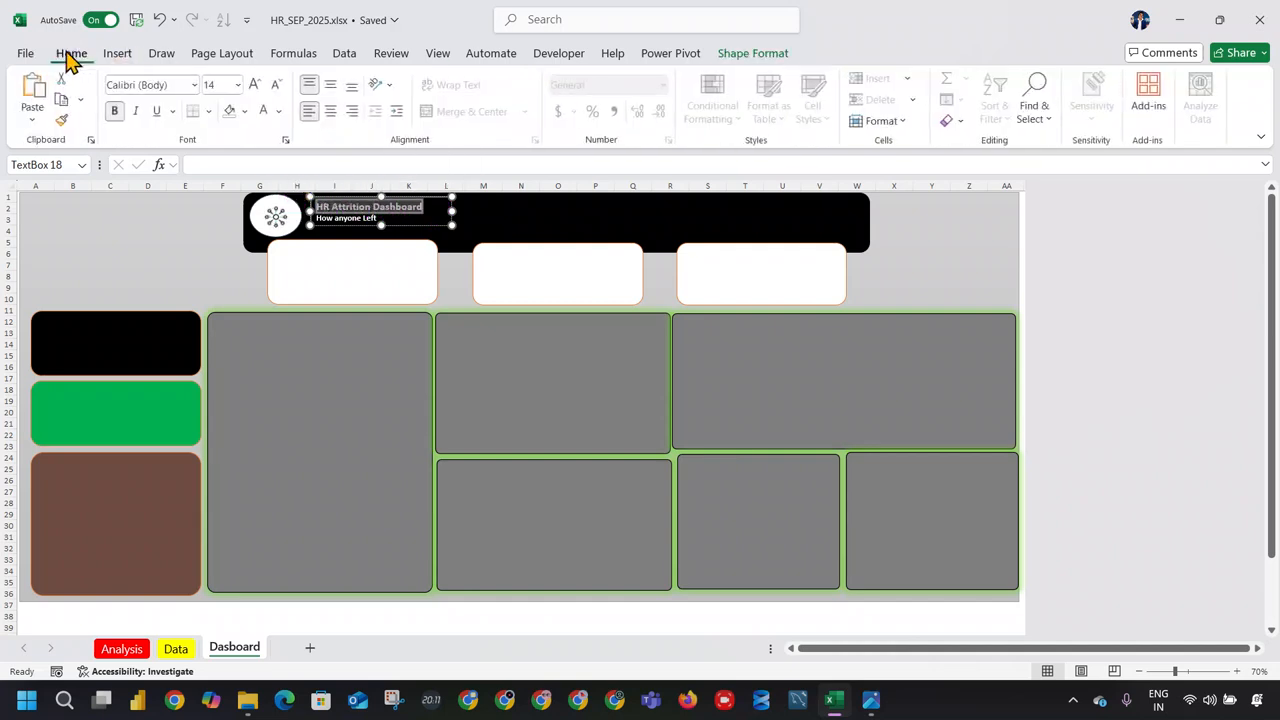
click(262, 86)
click(262, 86)
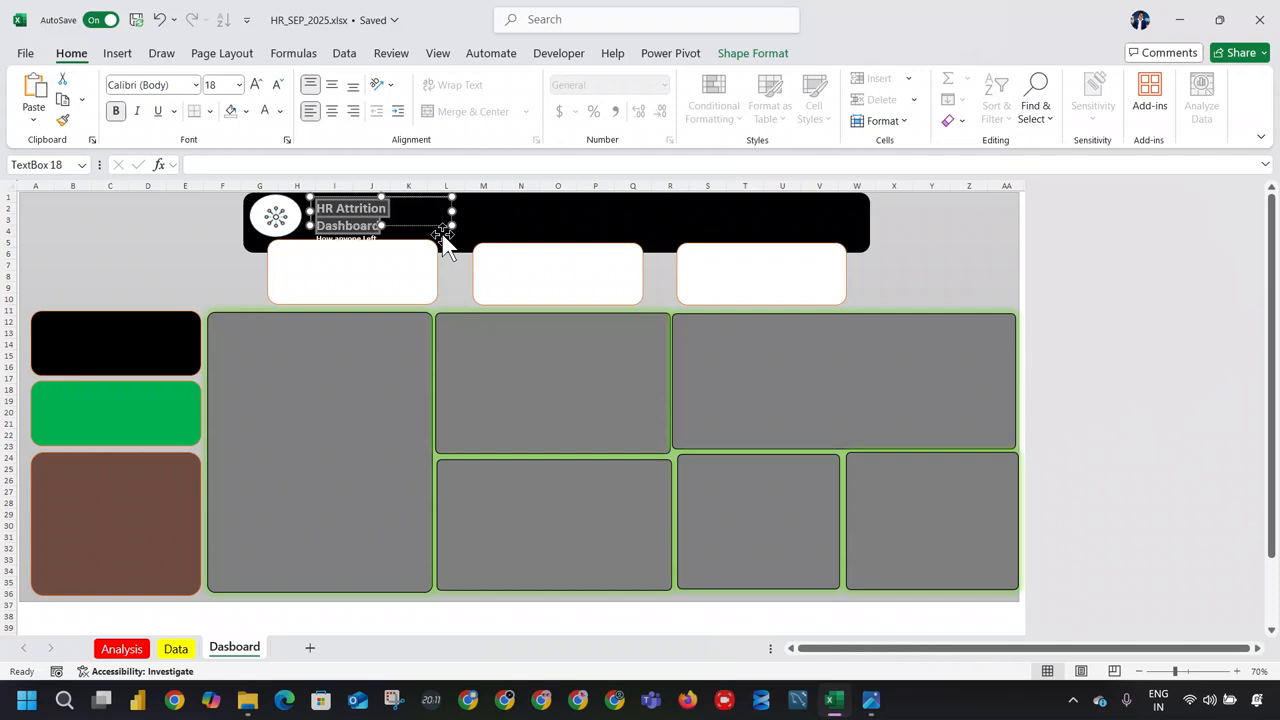
drag(466, 234, 503, 229)
click(941, 235)
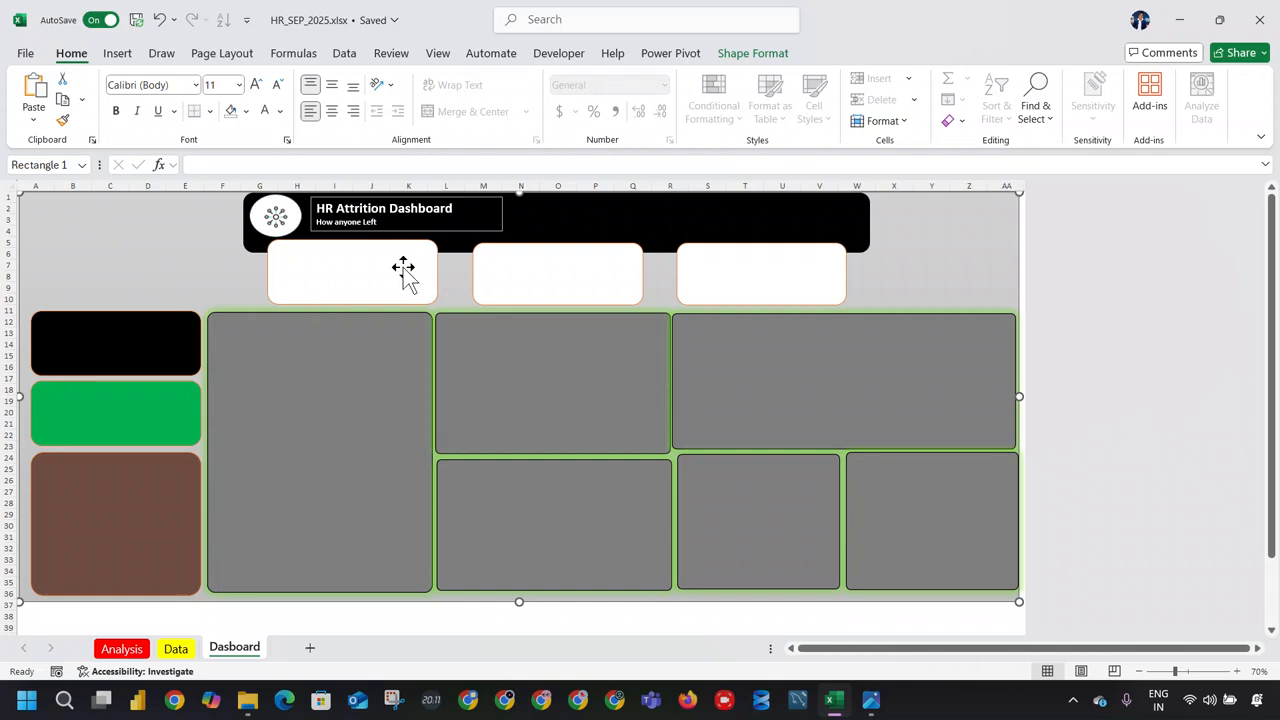
Step: Add a text box reading "Total Employees" inside the first white KPI card
click(349, 223)
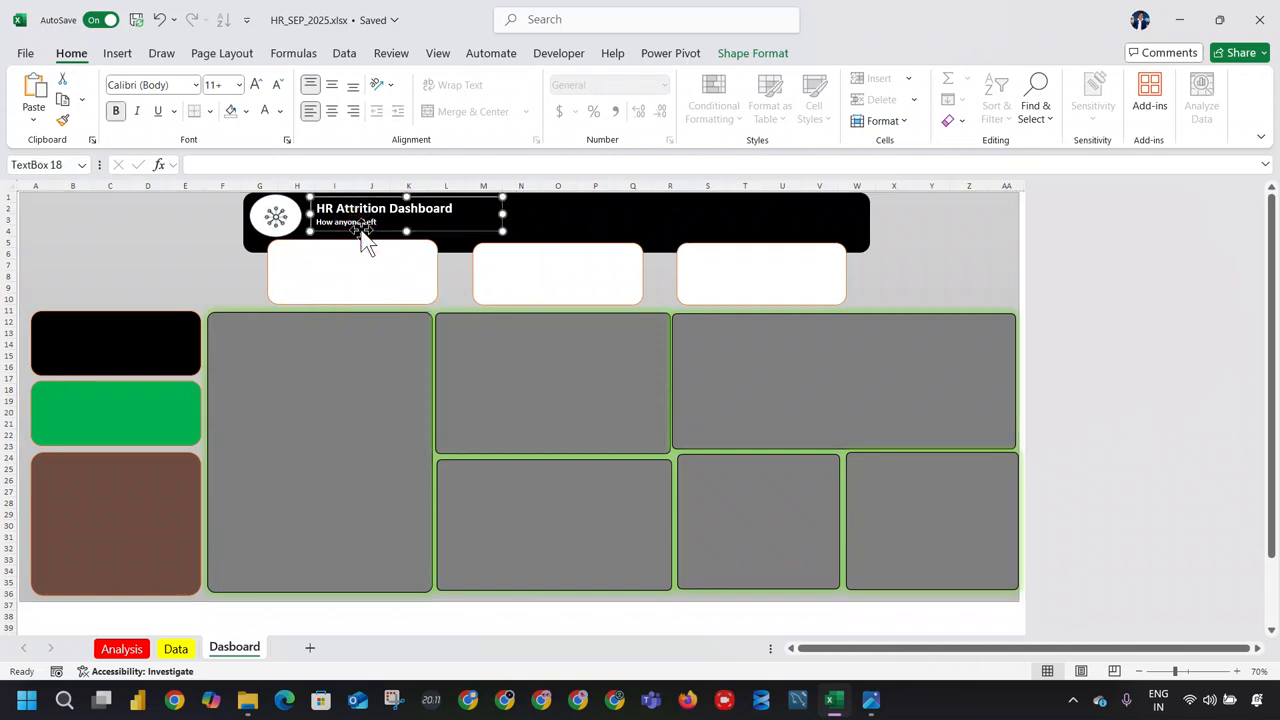
click(354, 296)
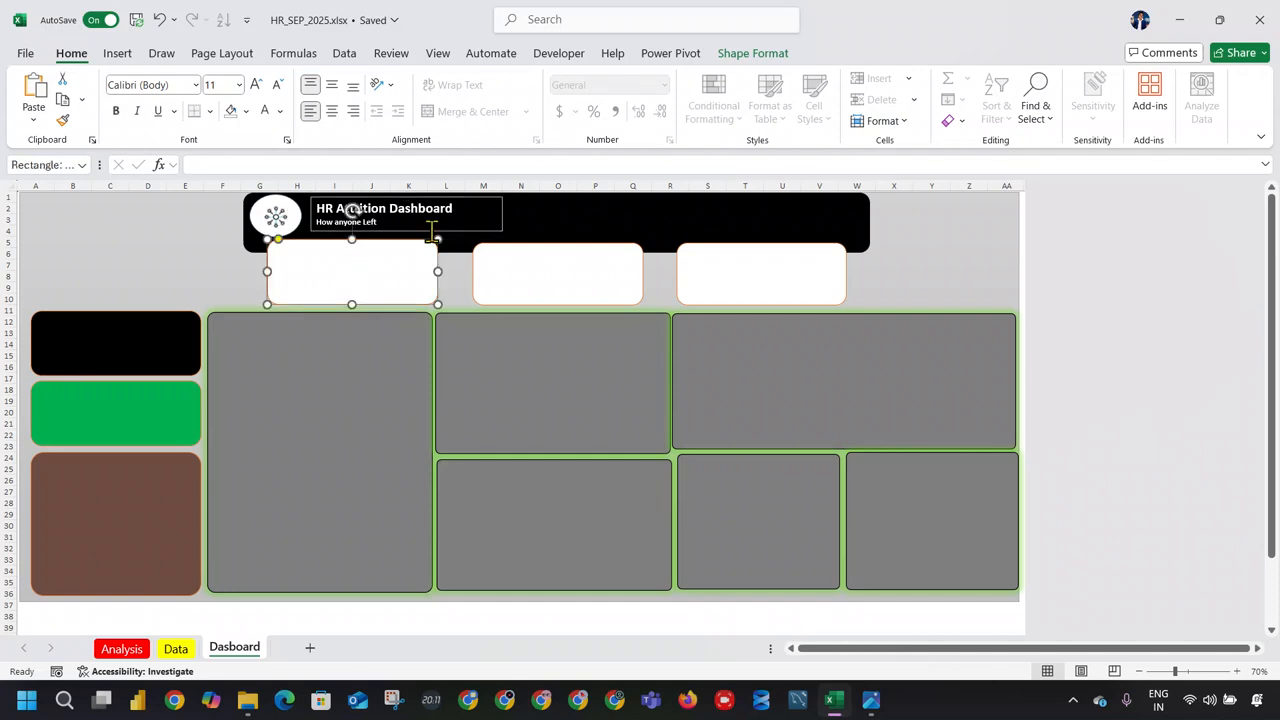
click(120, 54)
click(1076, 102)
click(1088, 168)
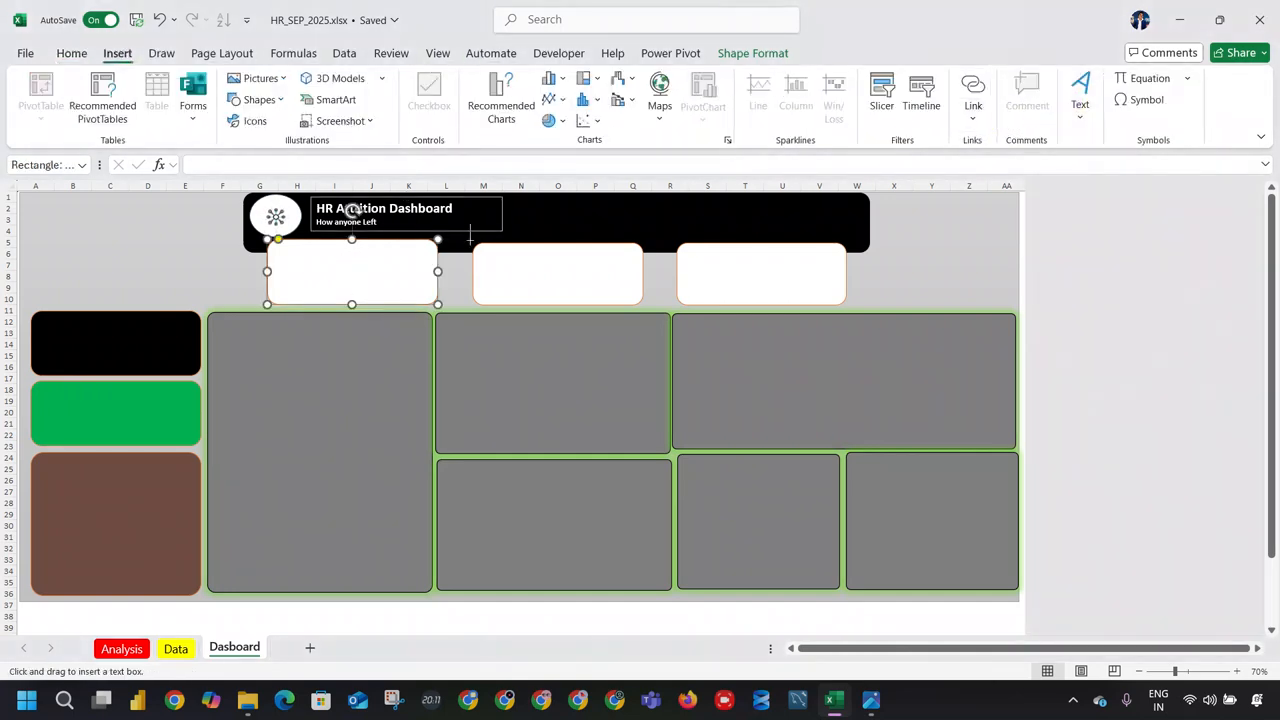
drag(349, 256, 427, 288)
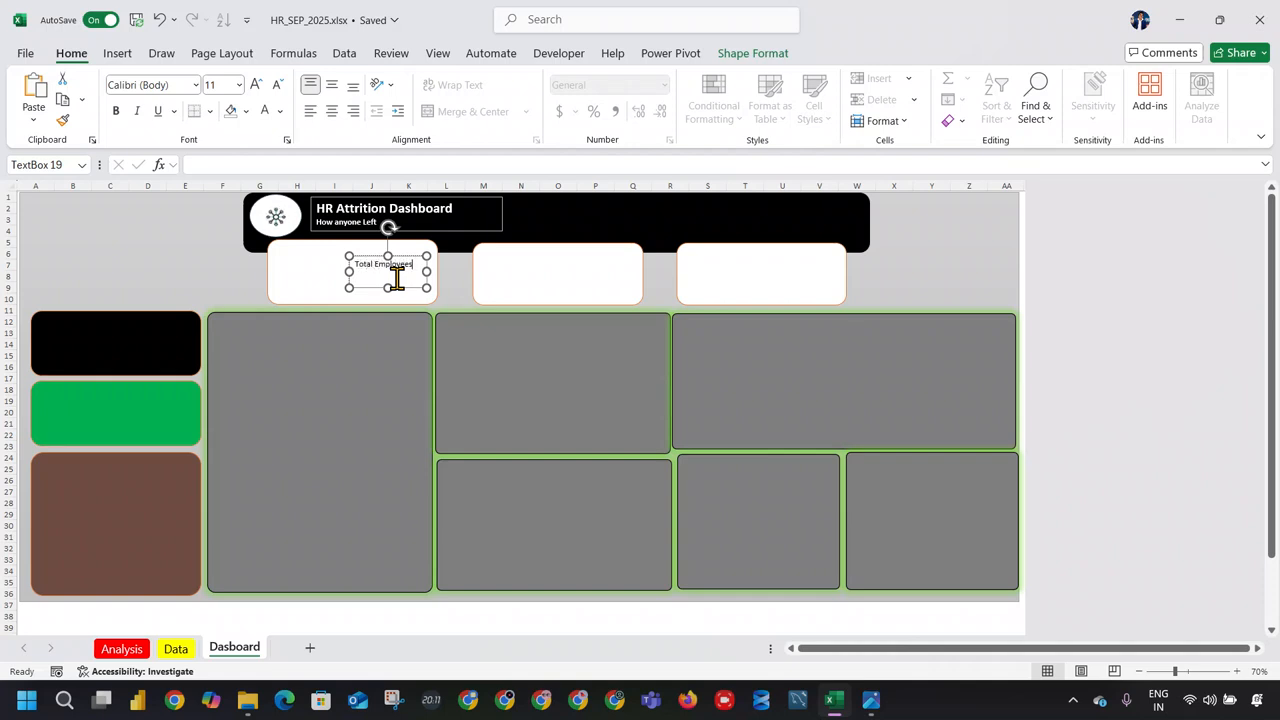
Step: Fit the "Total Employees" text box near the card's upper edge at about 0.39" by 2", and make its text bold
drag(387, 288, 321, 254)
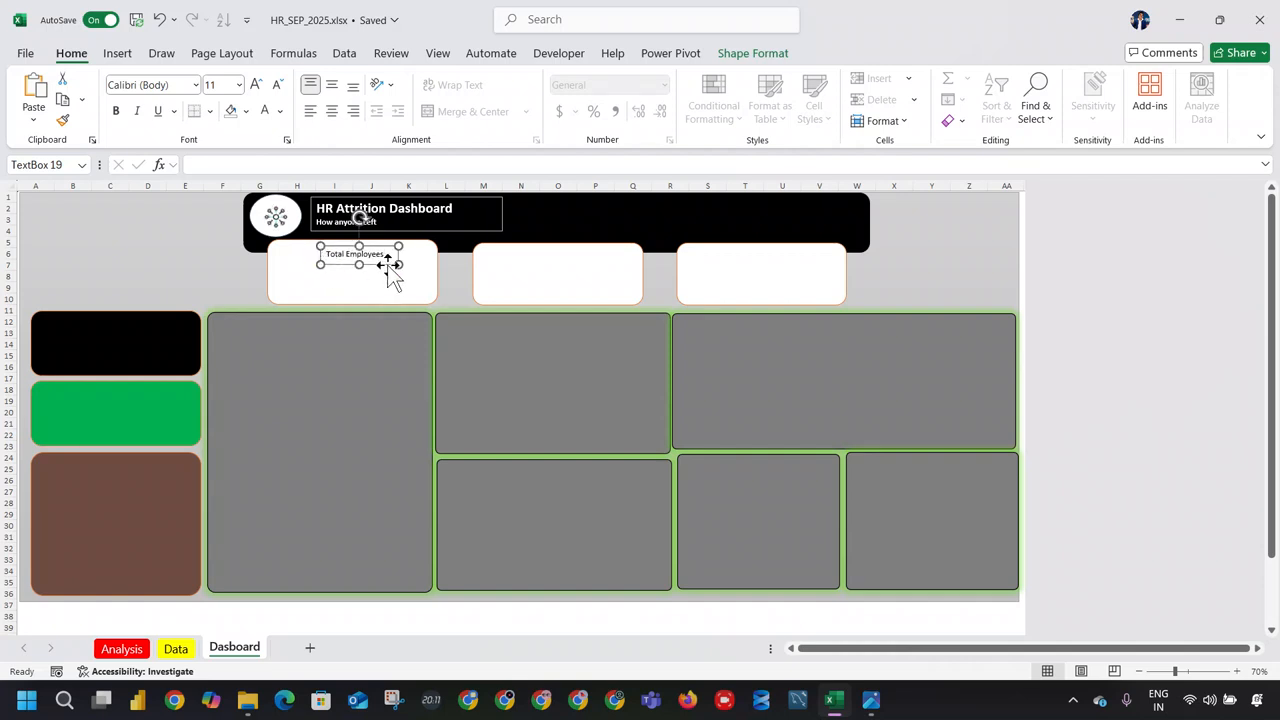
drag(398, 264, 433, 268)
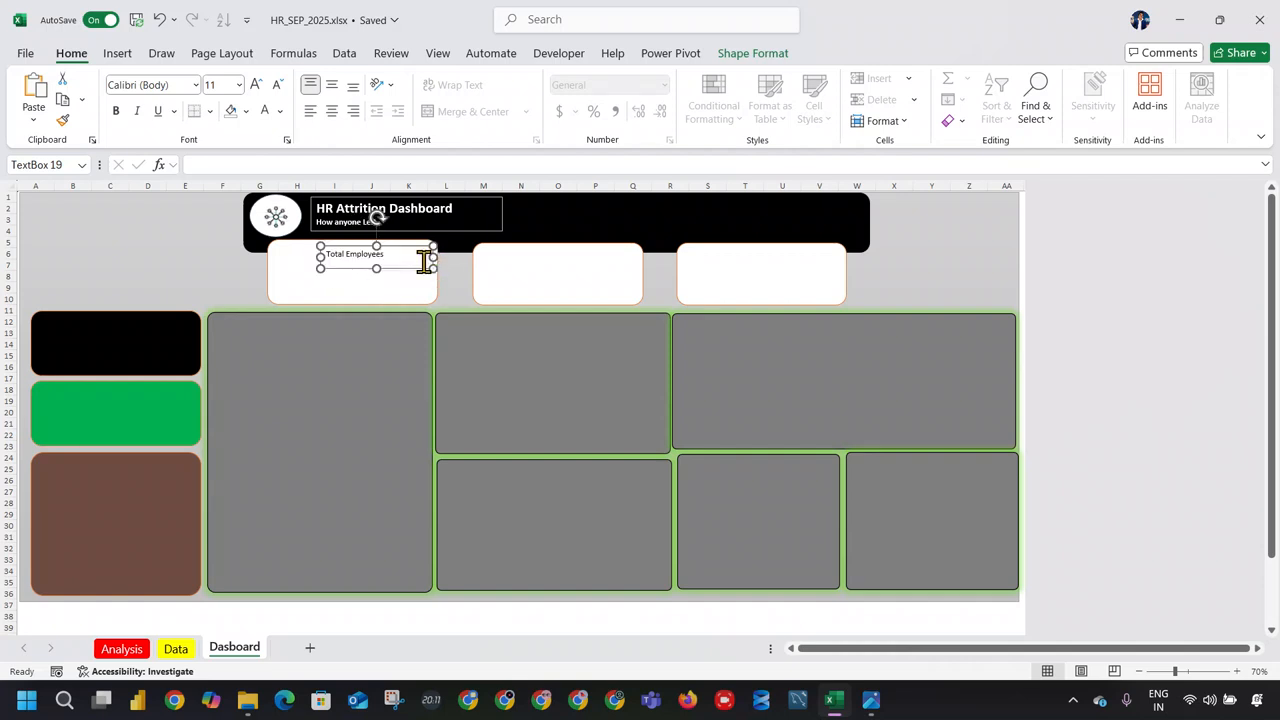
click(115, 112)
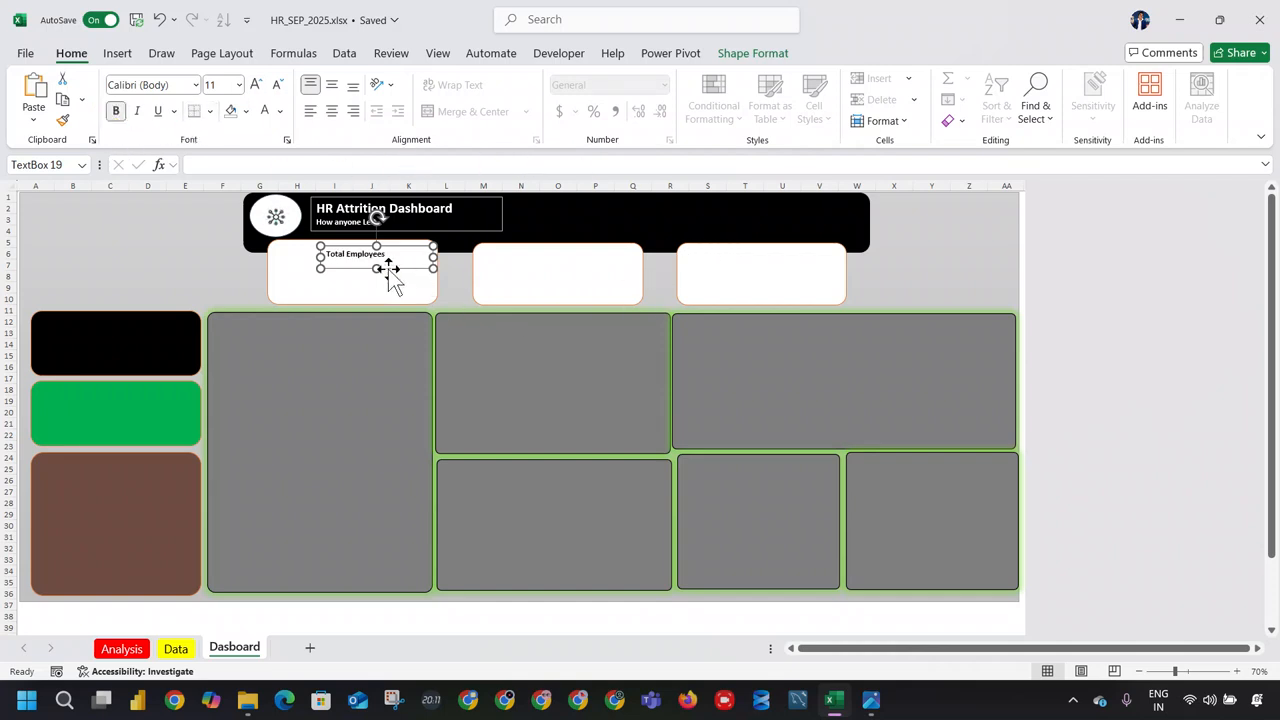
Step: Remove the outline from the "Total Employees" text box
click(358, 288)
click(376, 266)
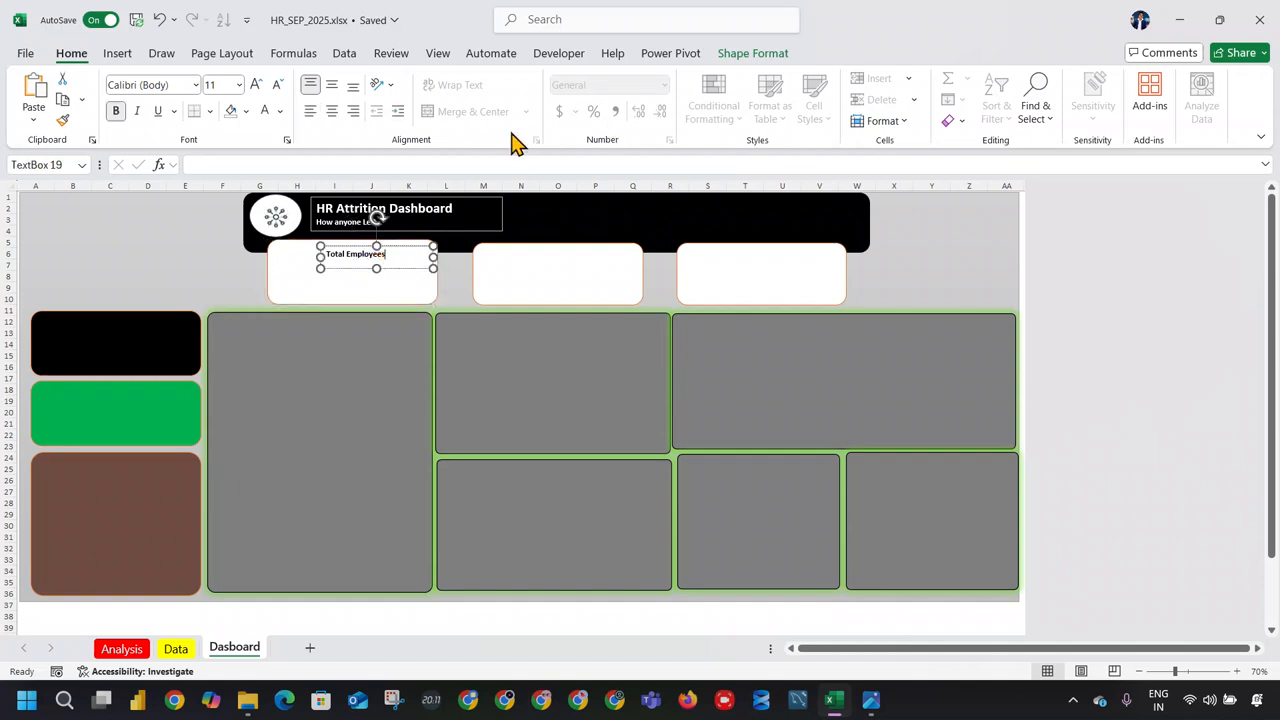
click(752, 53)
click(515, 100)
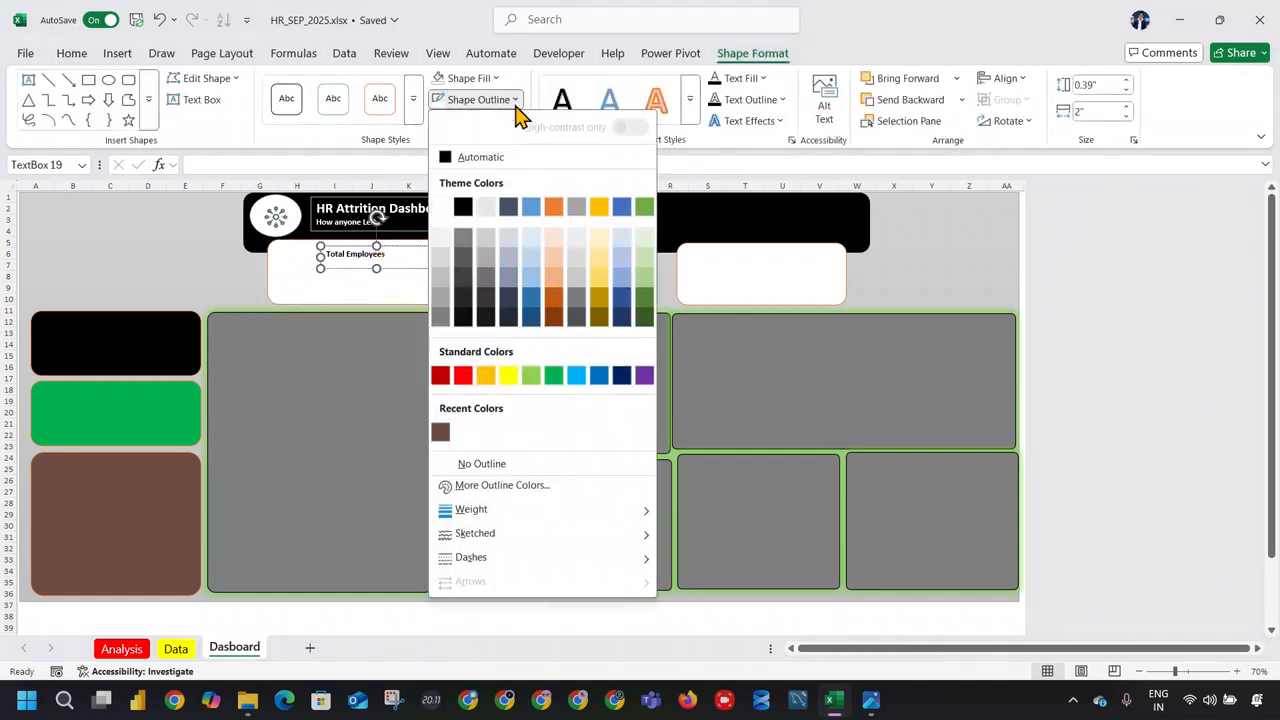
click(481, 463)
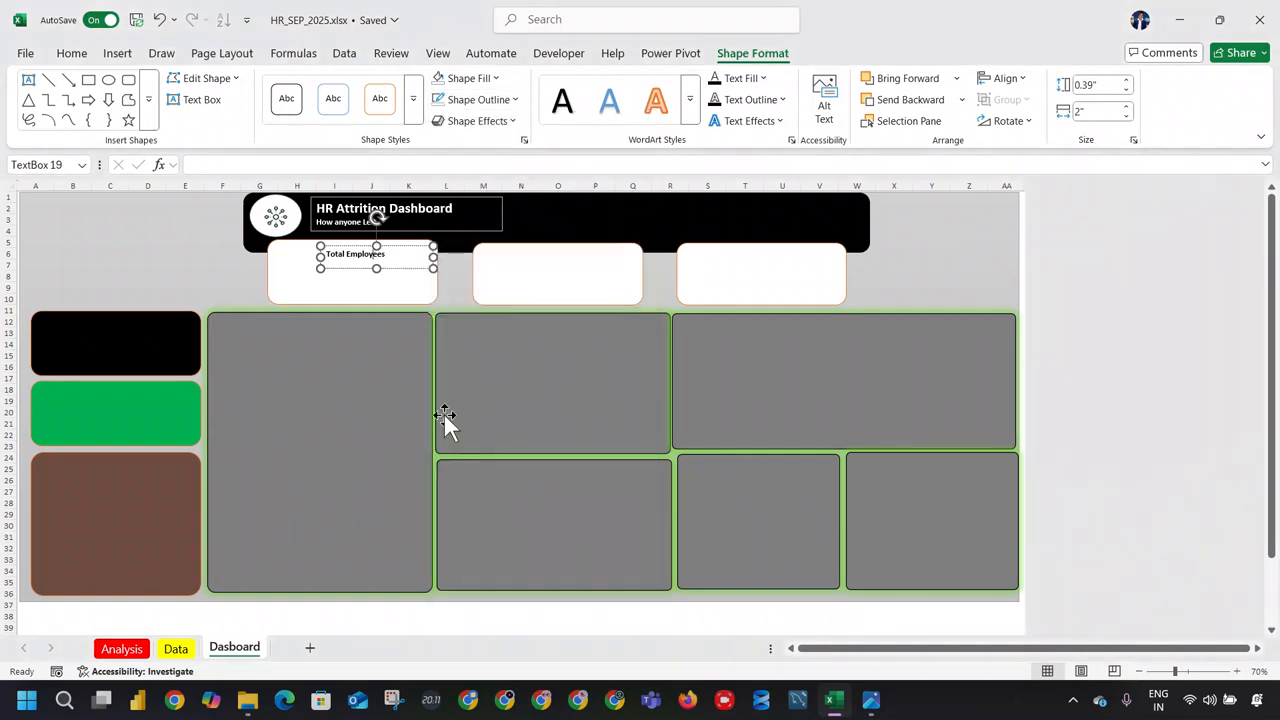
click(326, 283)
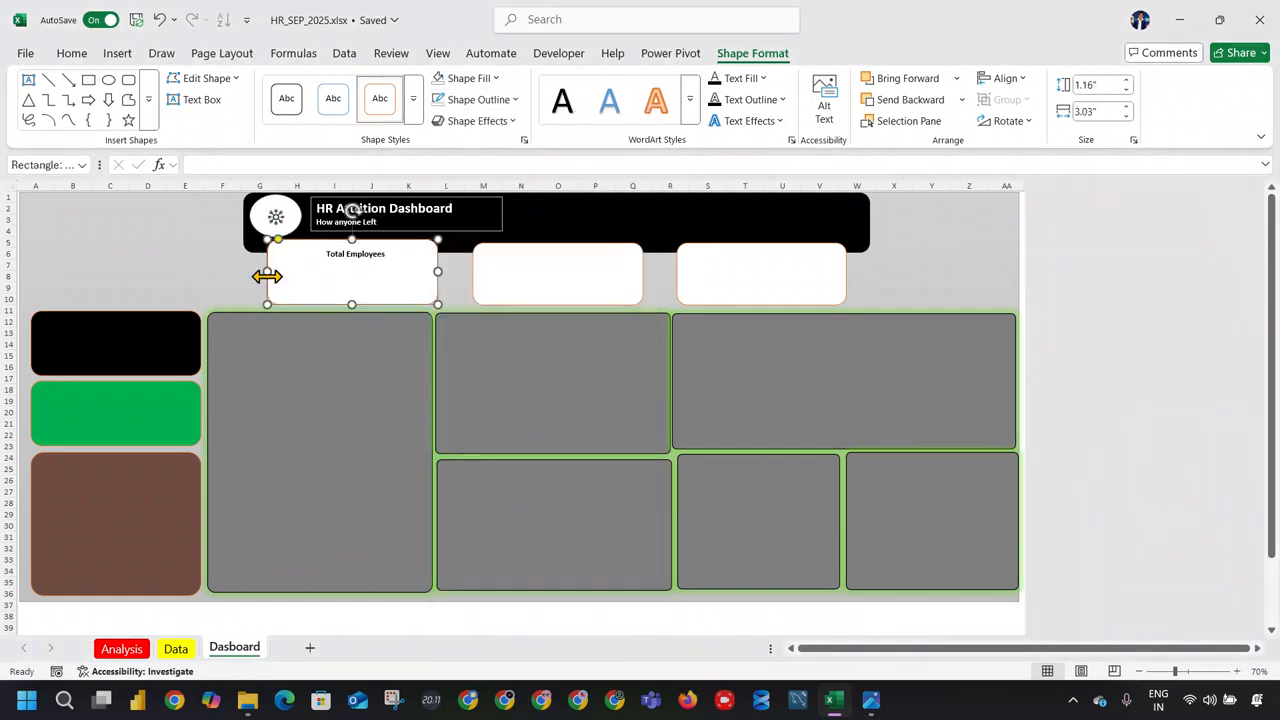
click(122, 53)
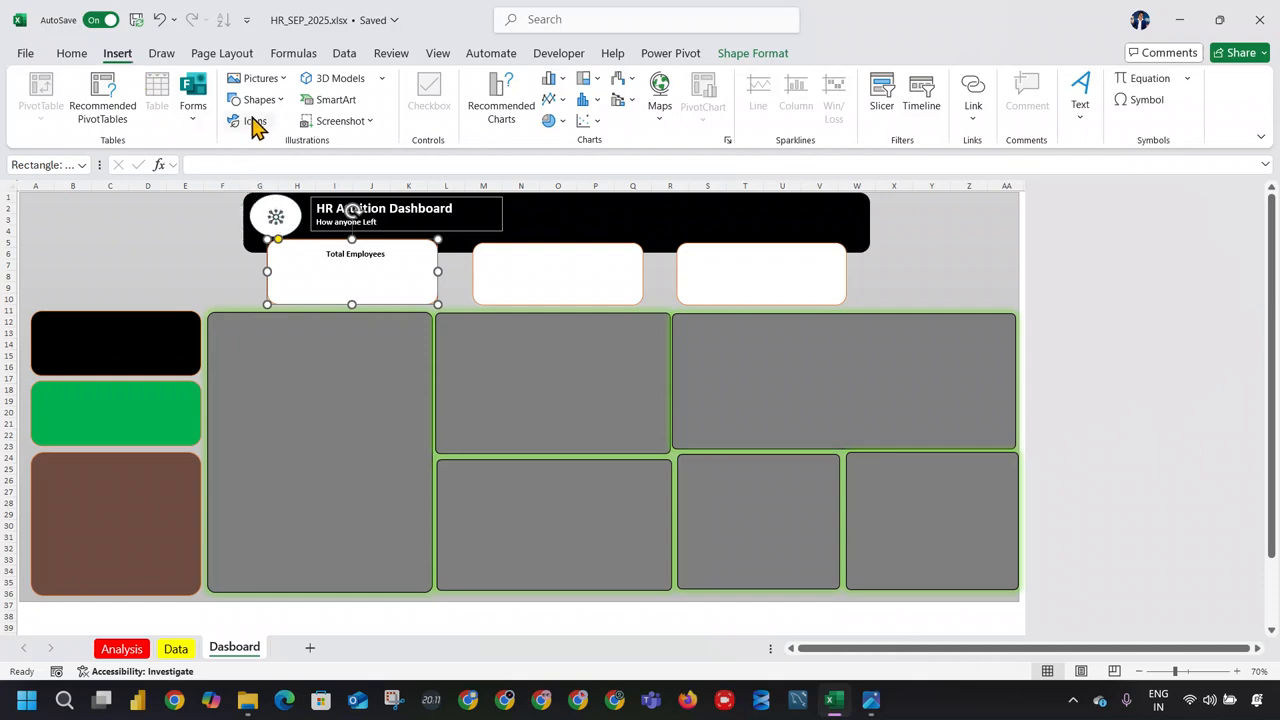
click(268, 80)
mouse_move(297, 125)
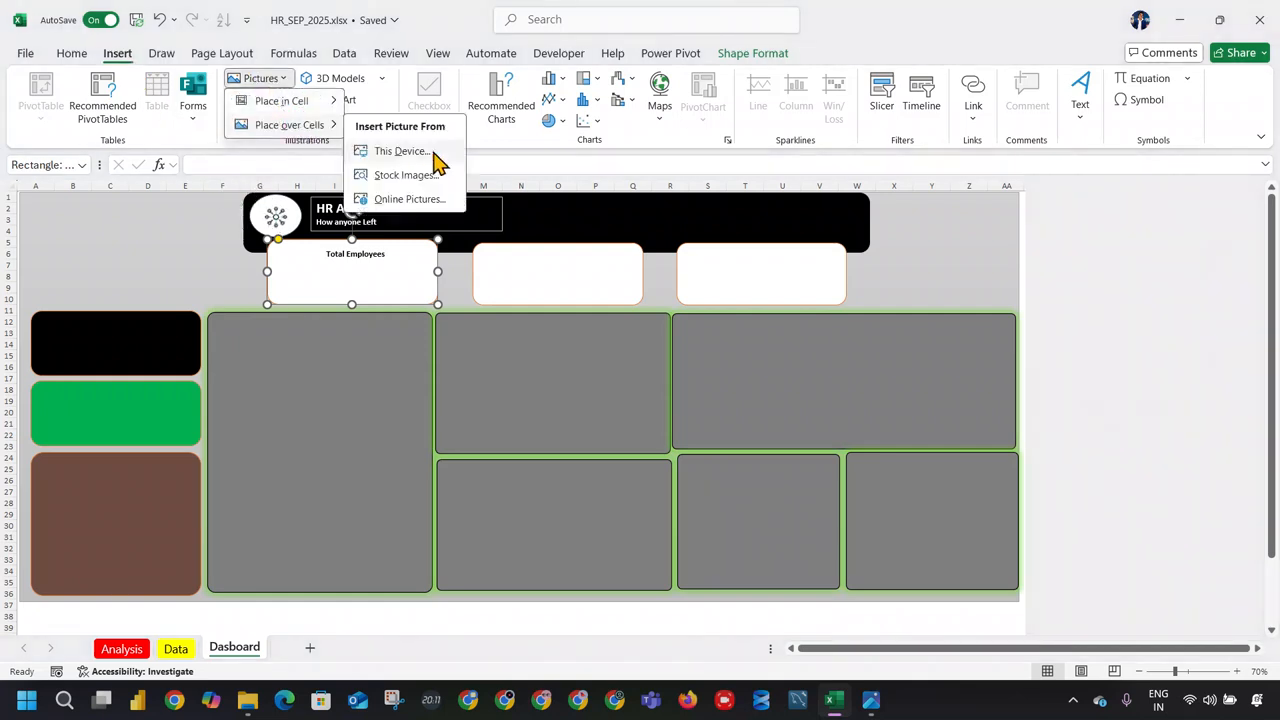
click(424, 199)
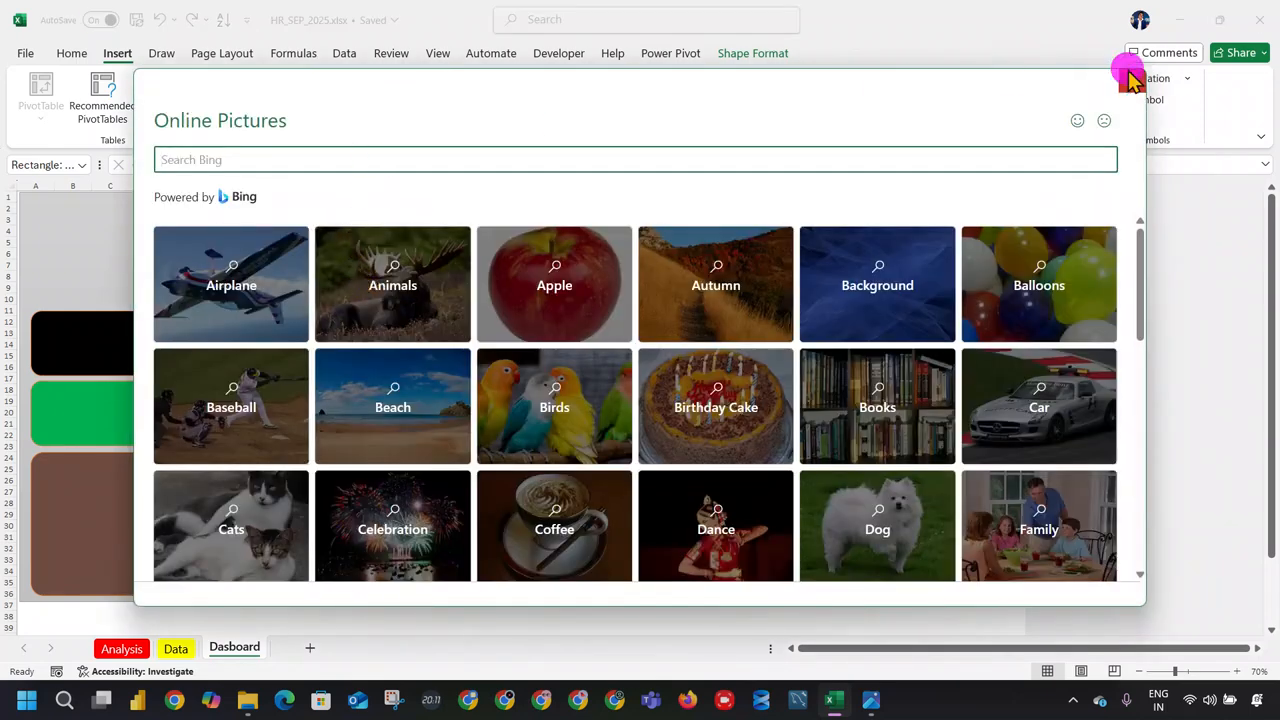
click(1128, 77)
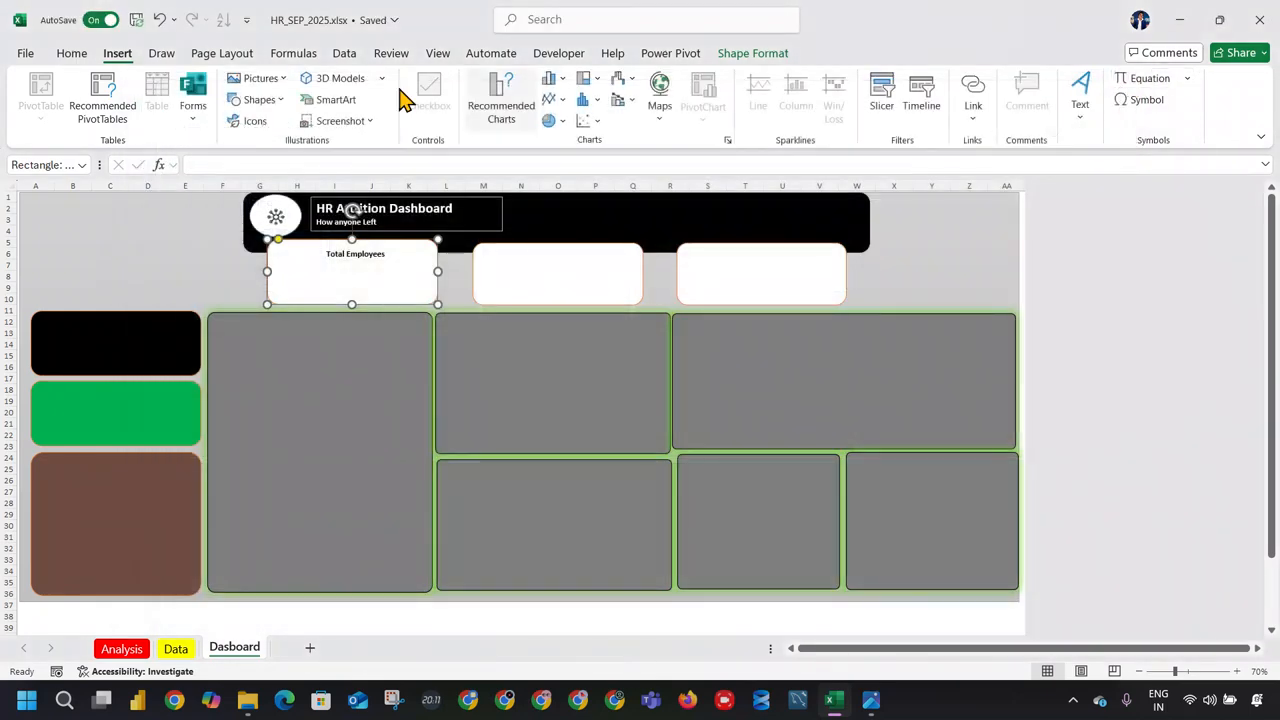
Step: Insert the infographic.gif picture from the device and shrink it to about 0.75" inside the first white KPI card, beside "Total Employees"
click(258, 80)
click(289, 124)
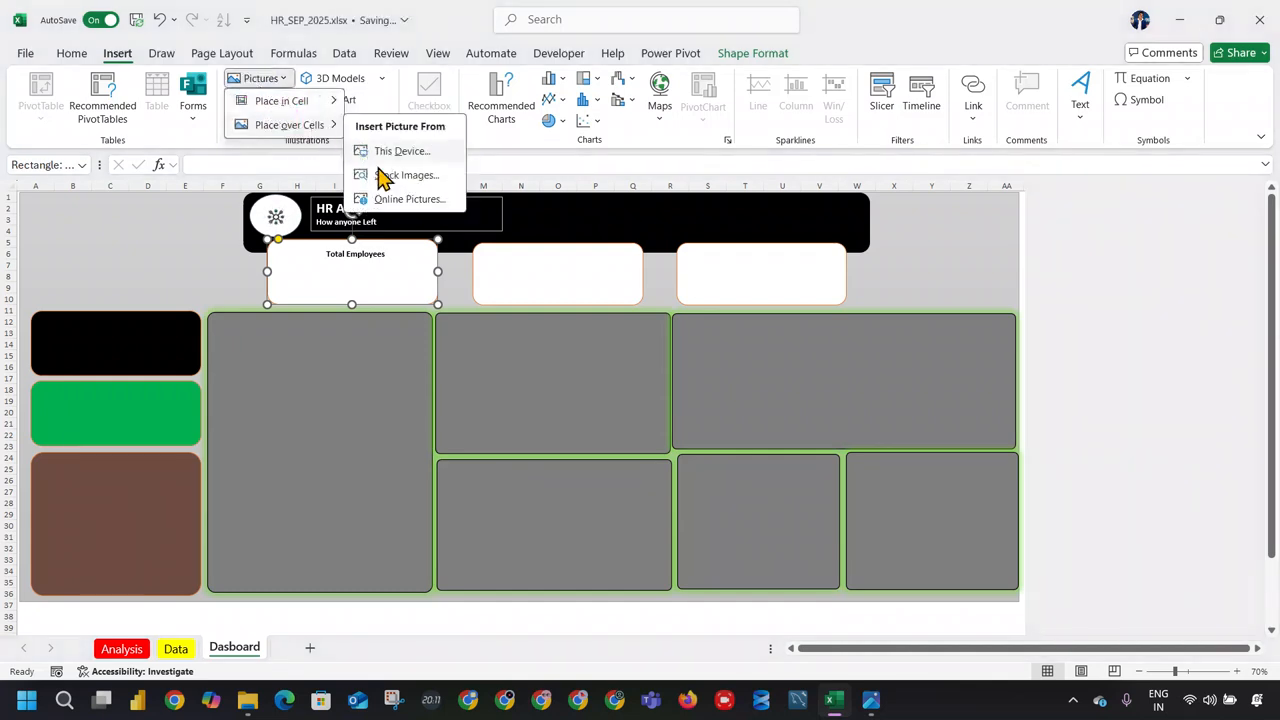
click(398, 151)
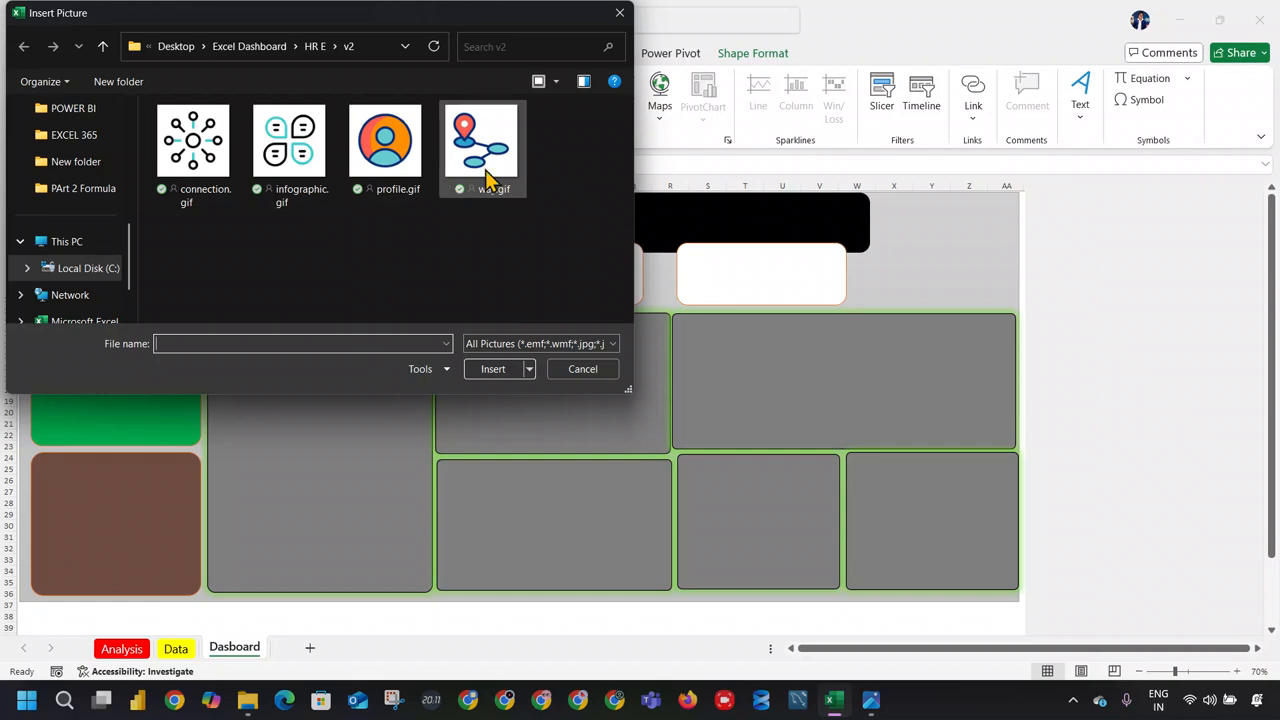
double_click(297, 172)
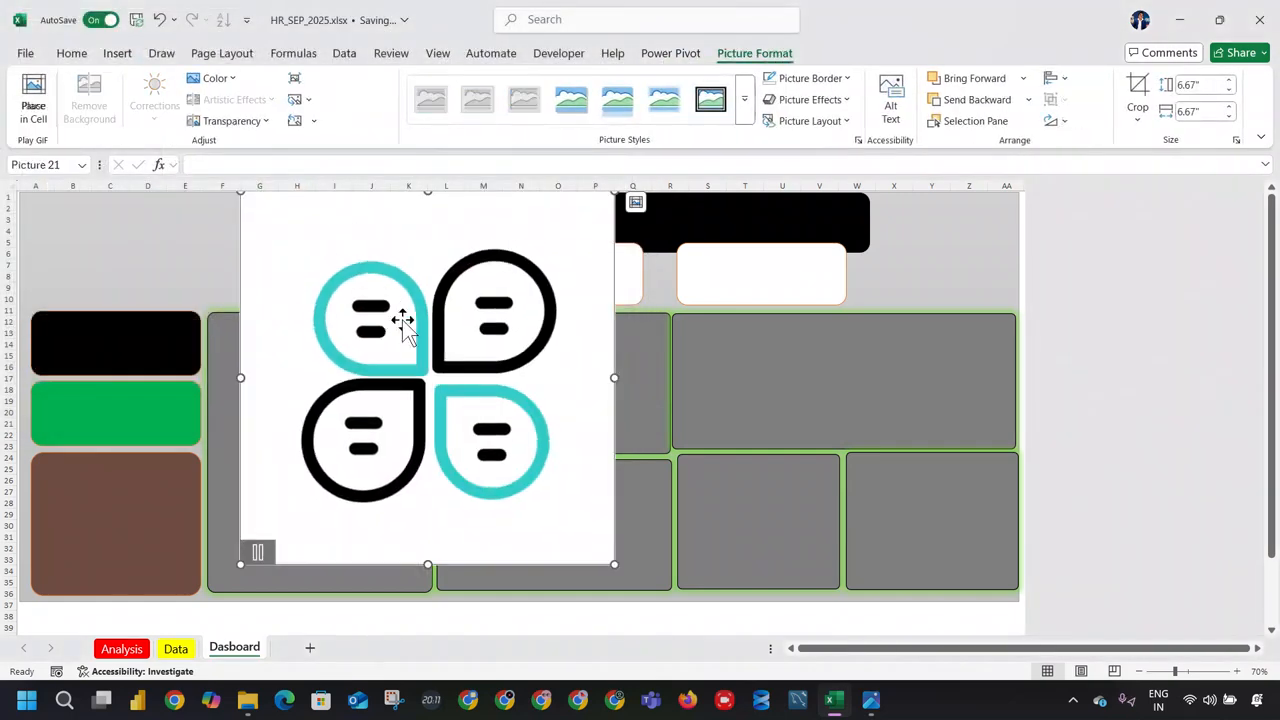
drag(612, 564, 303, 262)
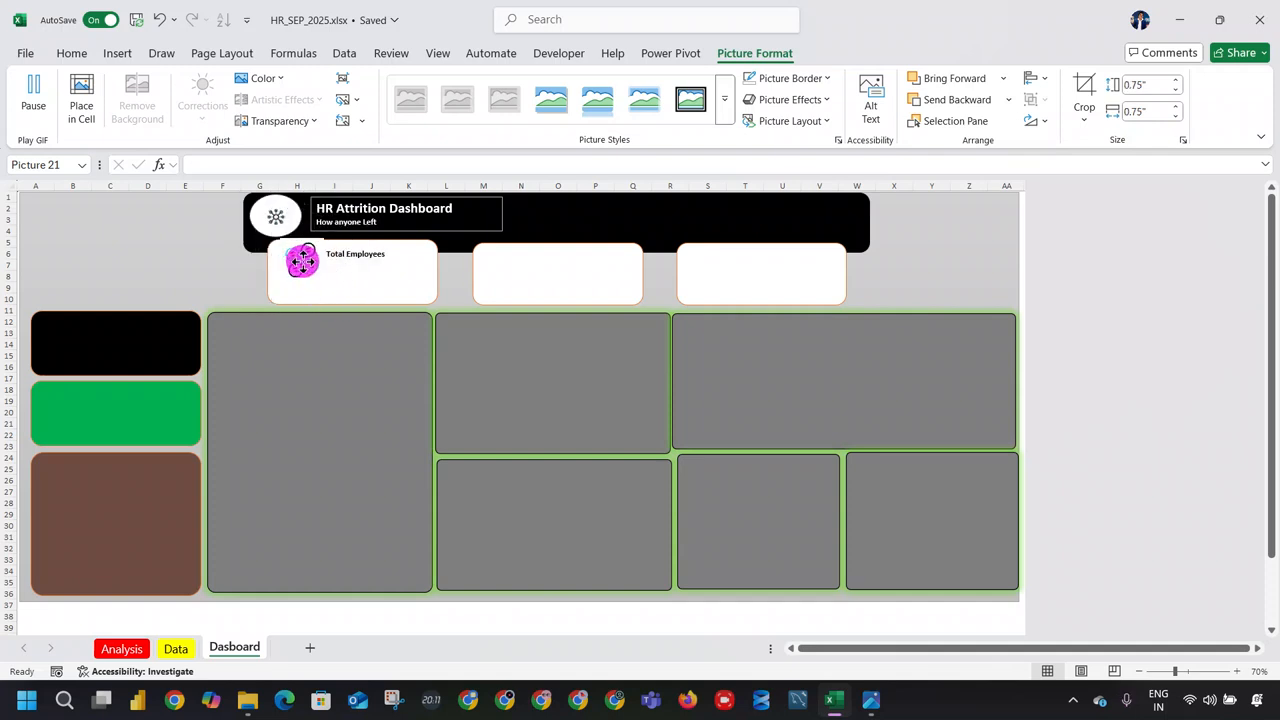
click(183, 271)
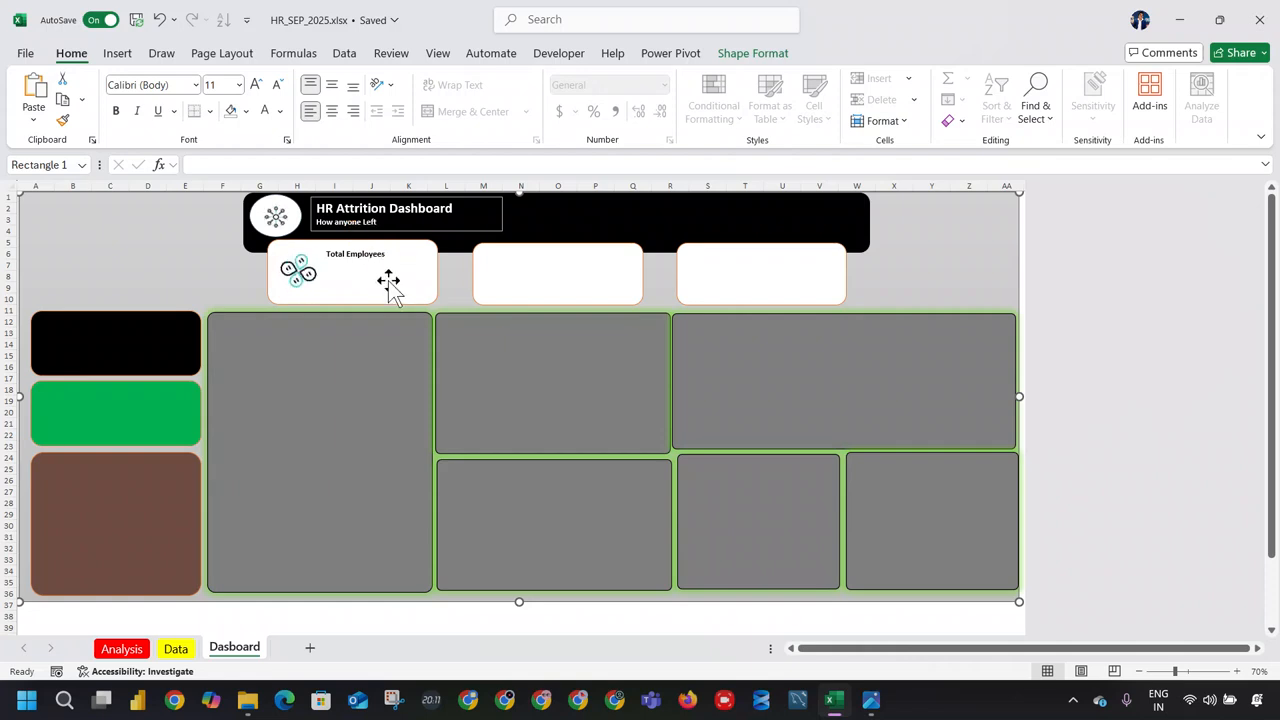
click(386, 278)
click(384, 261)
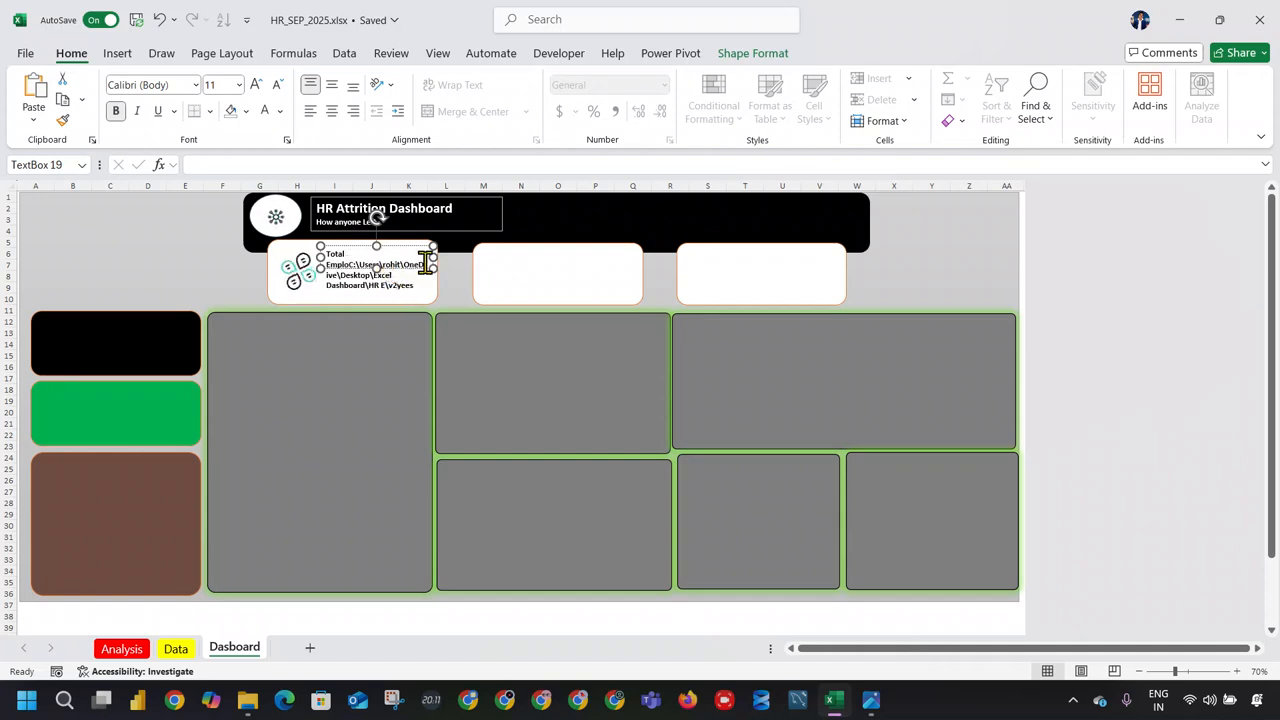
click(385, 276)
click(388, 271)
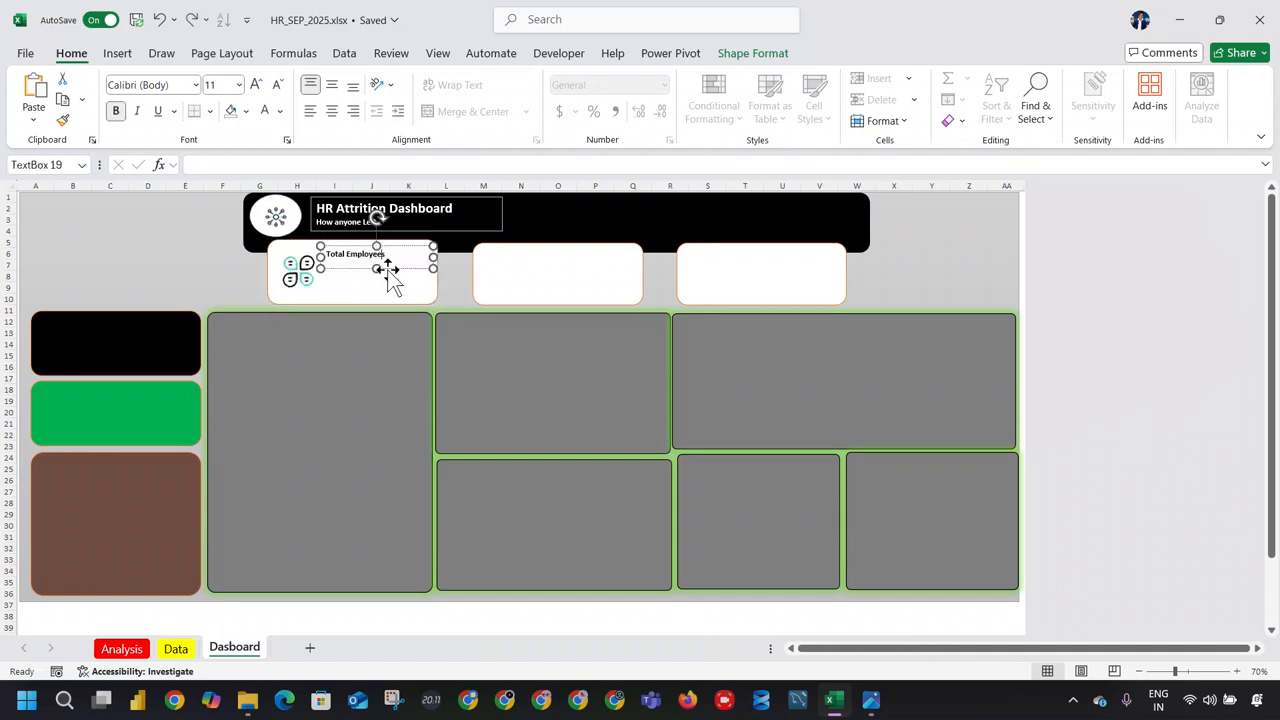
text(C:\Users\rohit\OneDrive\Desktop\Excel Dashboard\HR E\v2)
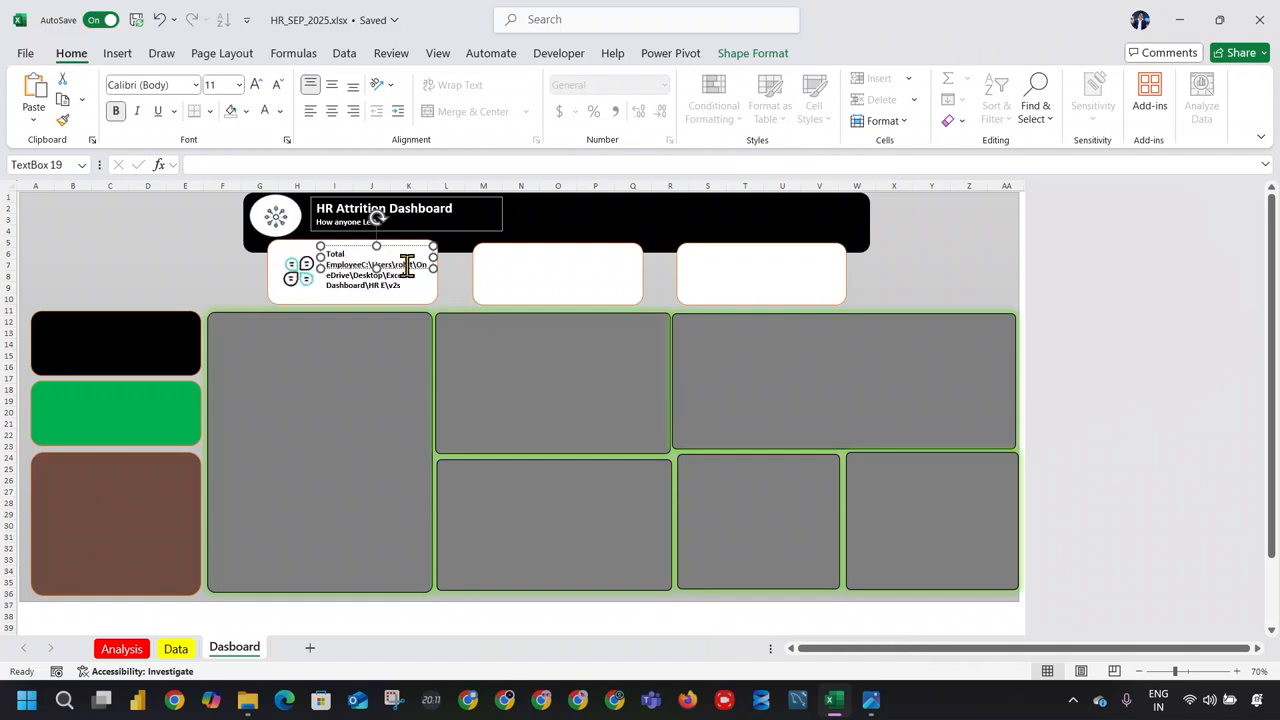
key(ctrl+z)
Step: Draw a small empty text box below the "Total Employees" label in the first white KPI card
click(377, 278)
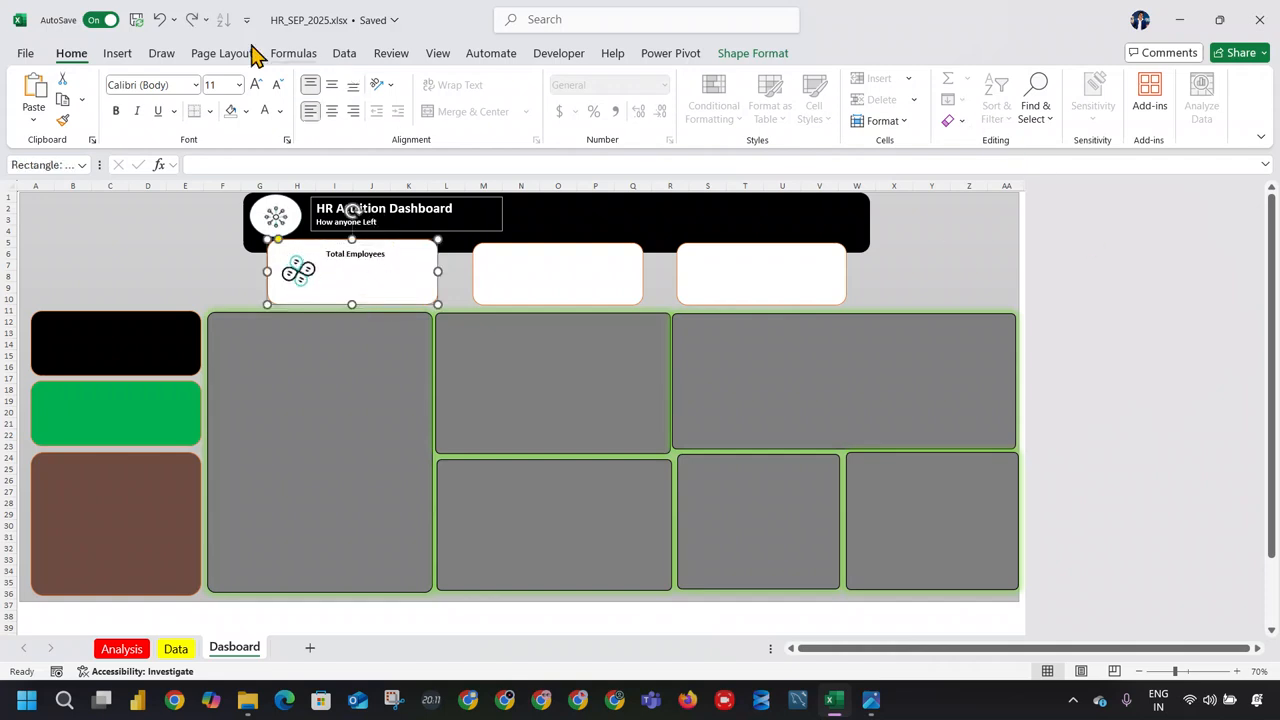
click(118, 53)
click(1080, 100)
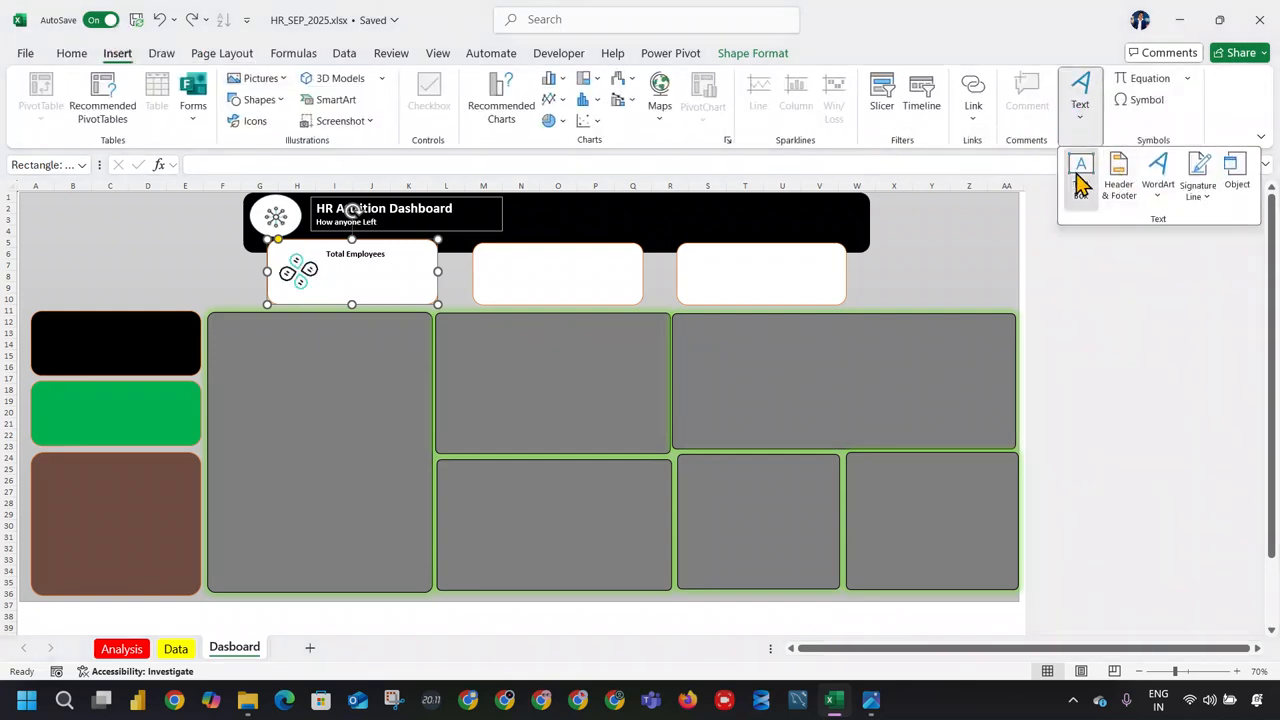
click(1080, 170)
drag(357, 280, 384, 266)
Step: Copy the "Total Employees" text box into the second and third white KPI cards, near their upper edges
click(370, 267)
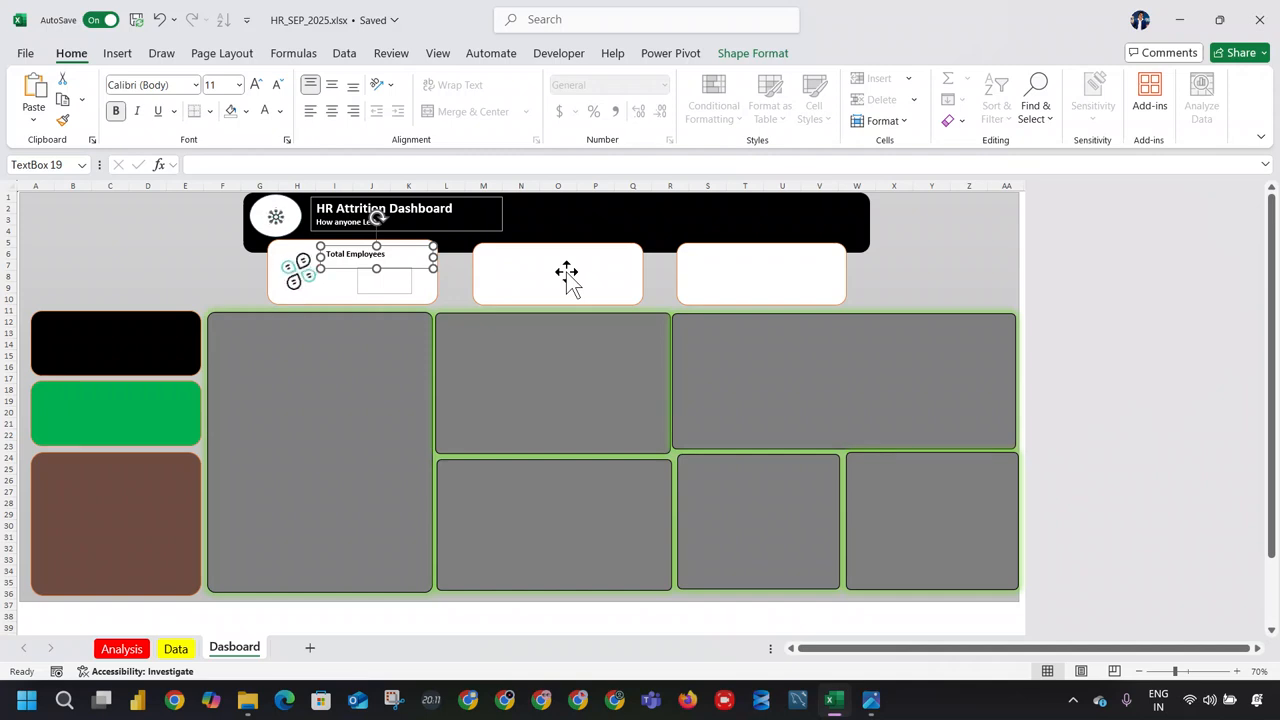
key(ctrl+c)
ctrl+click(578, 260)
key(ctrl+v)
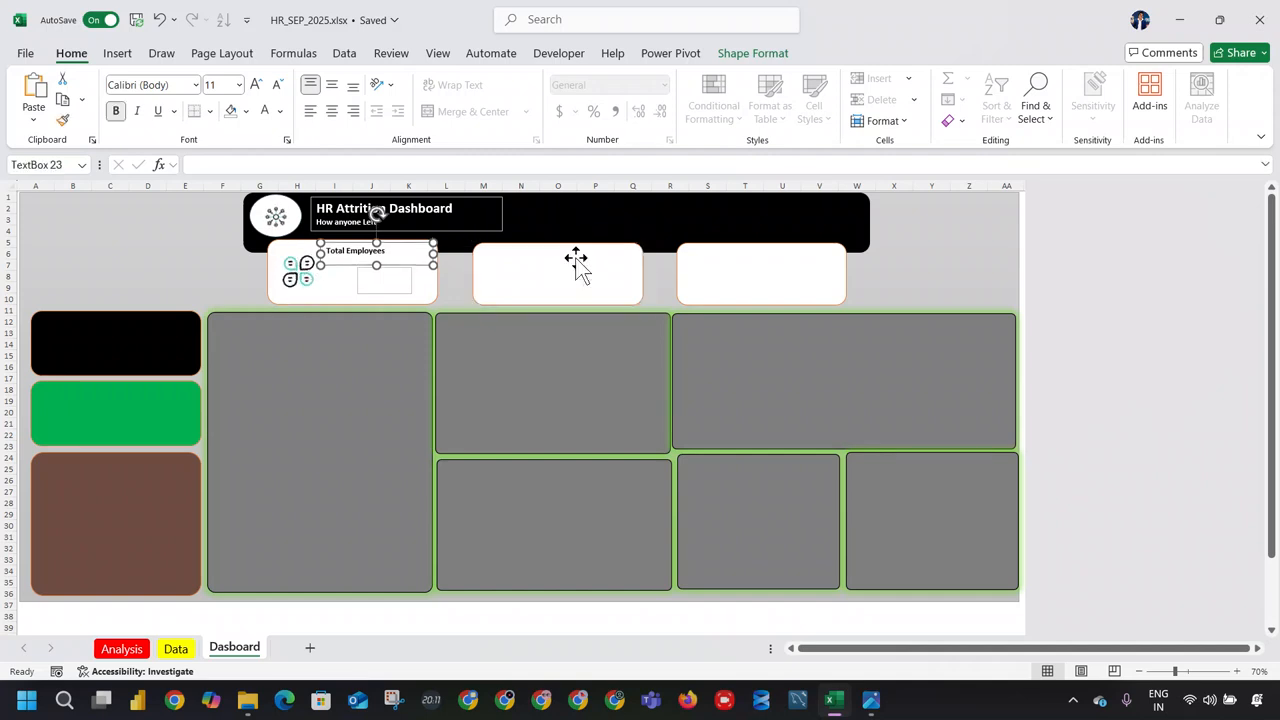
drag(366, 263, 568, 269)
click(612, 255)
click(591, 285)
key(ctrl+v)
drag(555, 262, 812, 264)
Step: Change the third KPI card's label to "Total Active Employees" and colour the word "Active" green
click(823, 254)
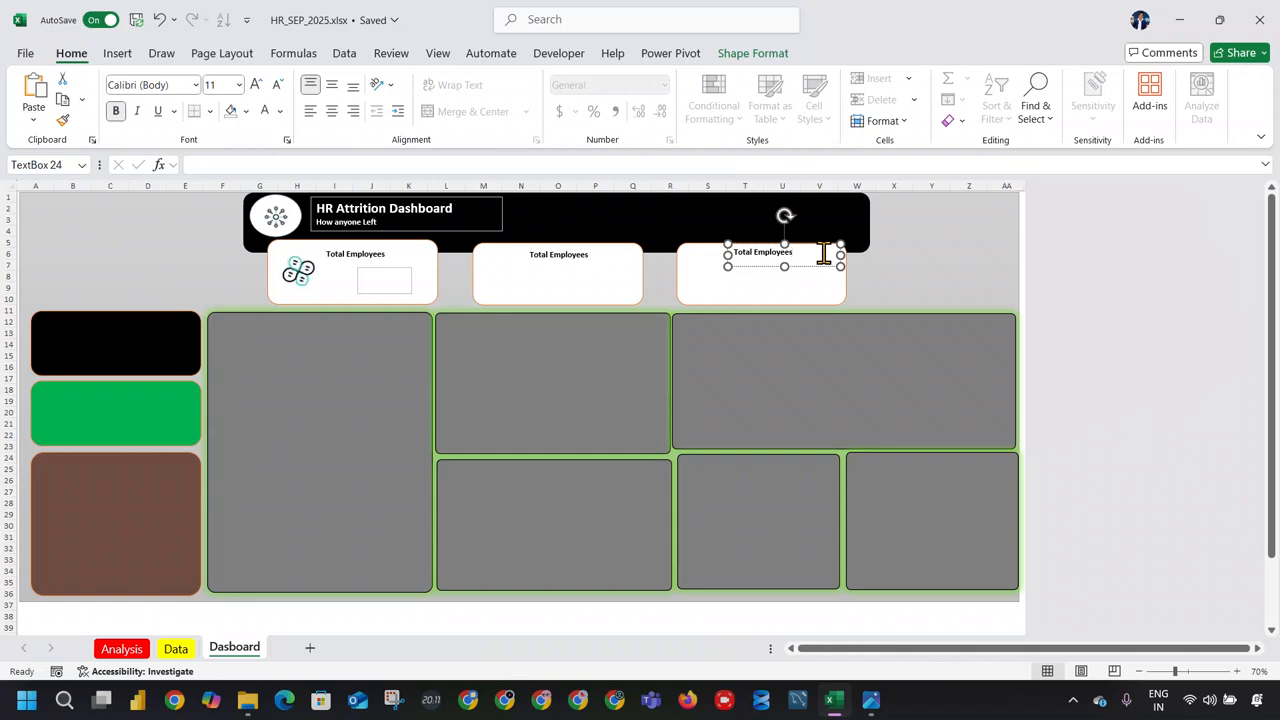
click(755, 252)
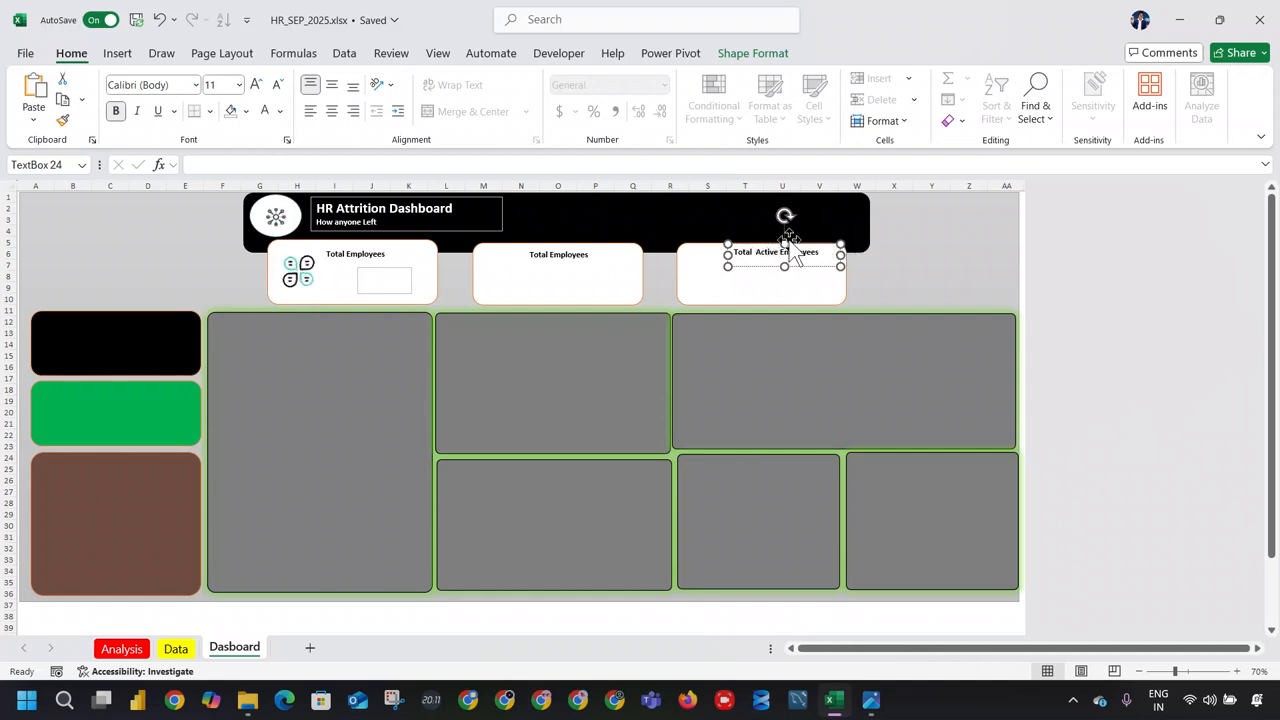
double_click(765, 252)
click(281, 112)
click(400, 388)
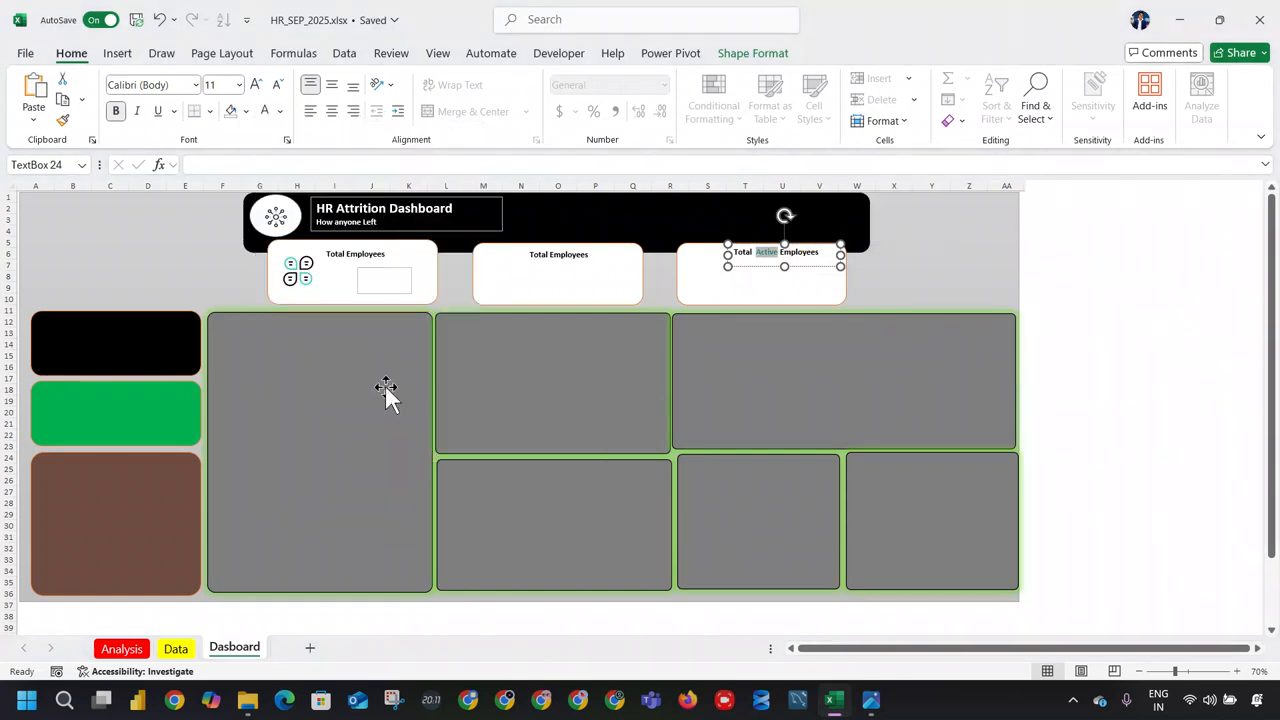
click(810, 285)
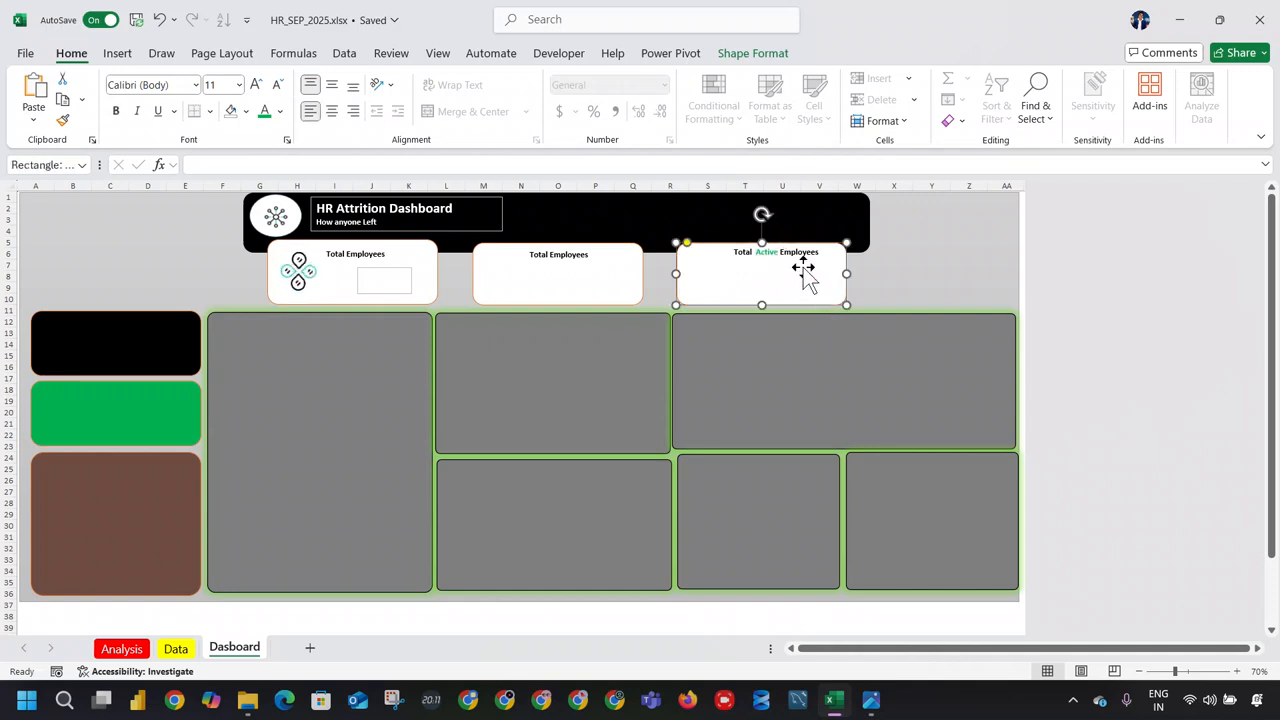
Step: Add the line "Attrition Rate Wise" below "Total Employees" in the second KPI card's text box and colour it red
click(550, 257)
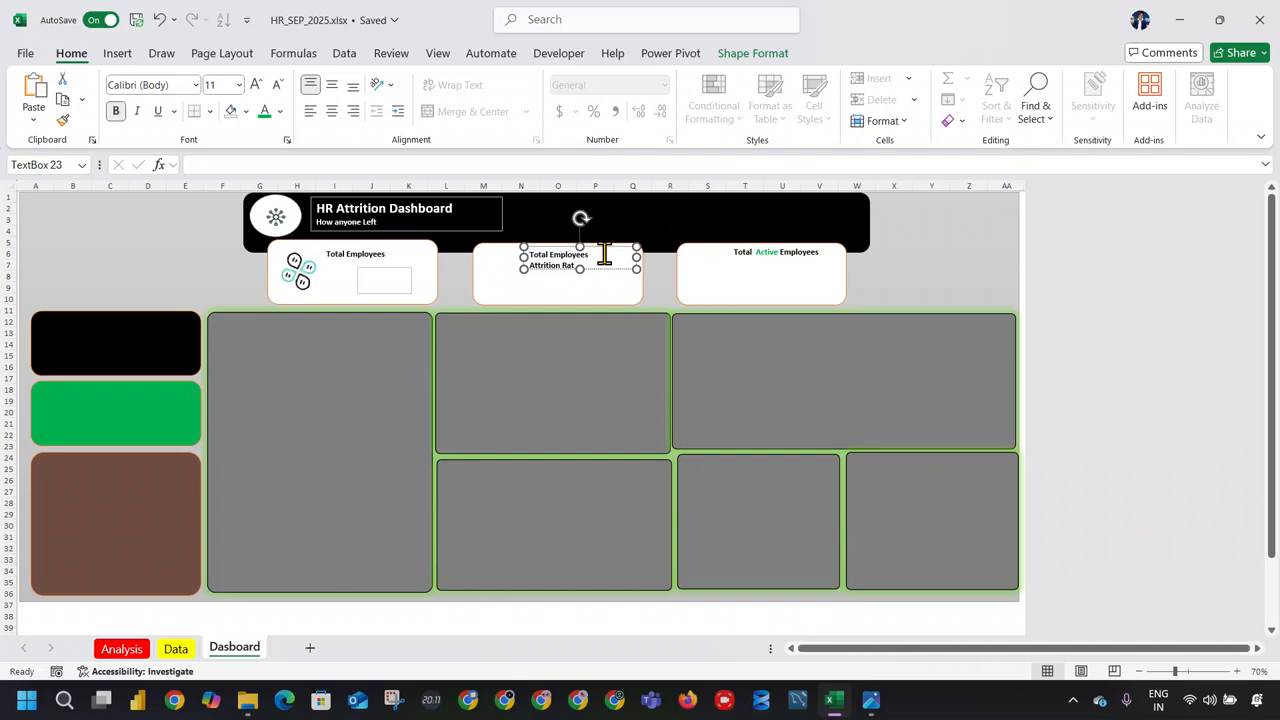
drag(581, 272, 522, 265)
click(587, 268)
click(281, 111)
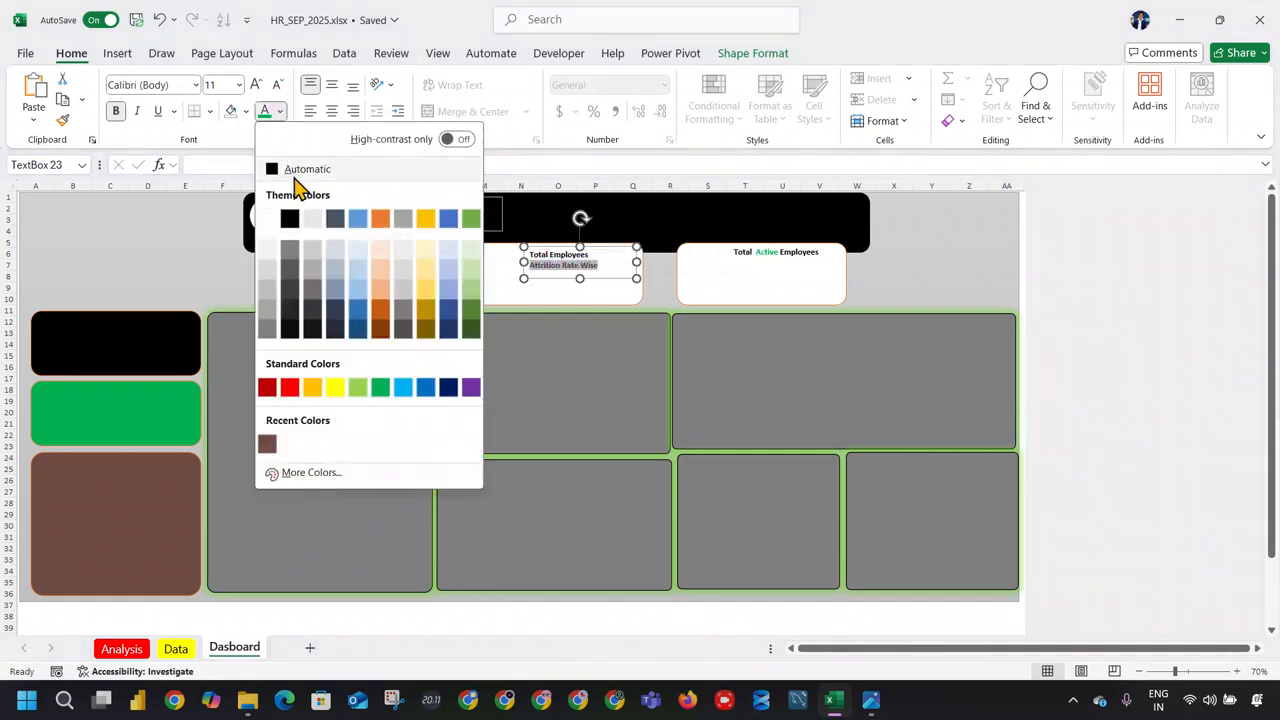
click(287, 389)
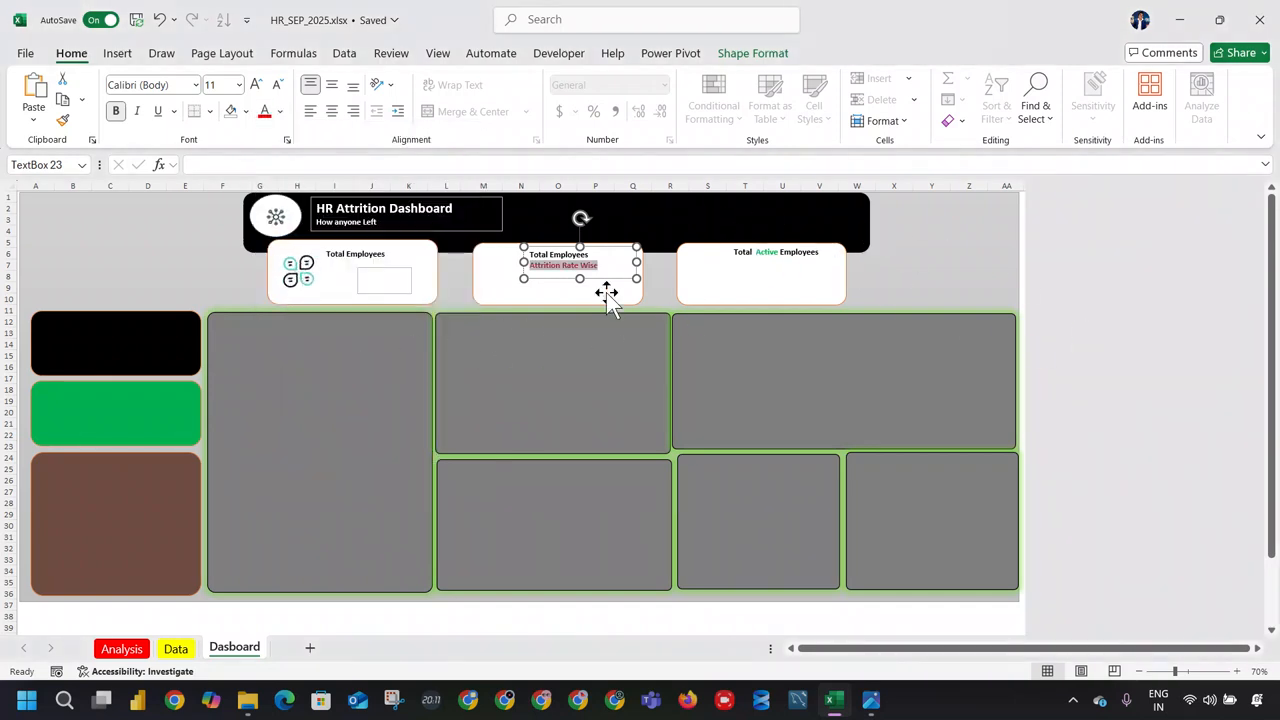
click(610, 298)
Step: Search the fields of the empty PivotTable on the Analysis sheet for "empl" and add Employee Number to its Values
click(377, 291)
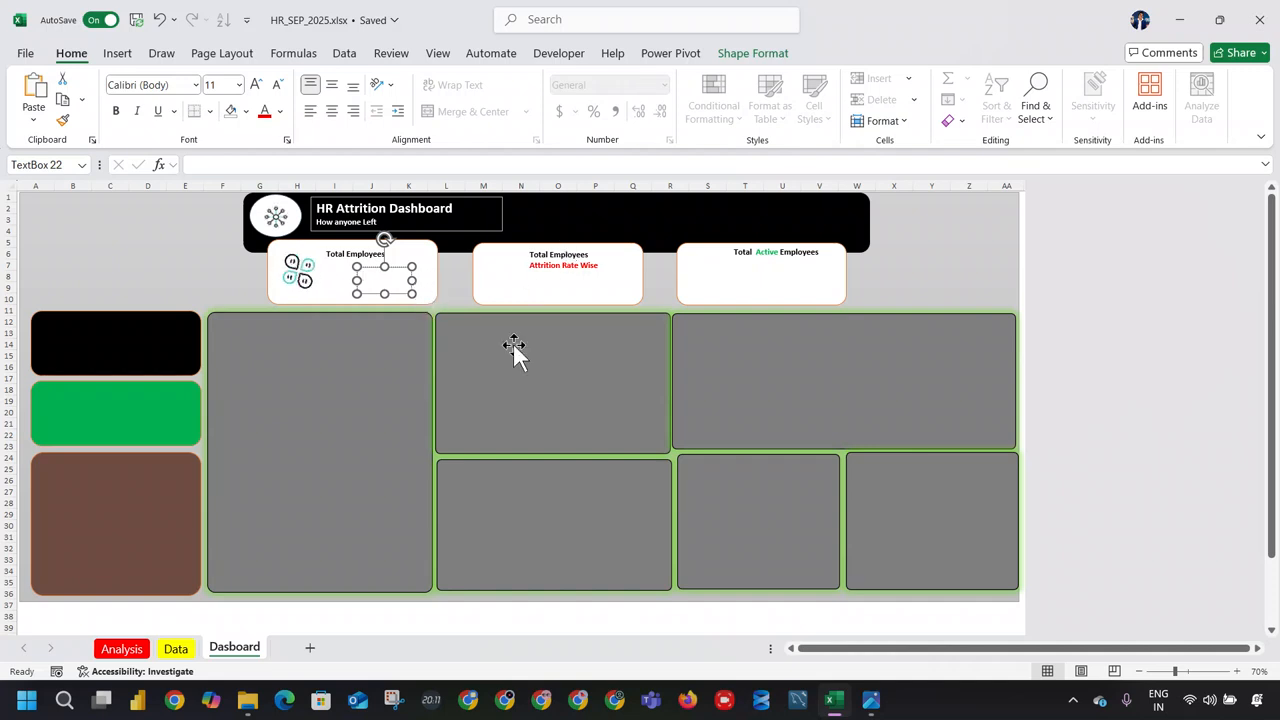
click(176, 649)
click(105, 331)
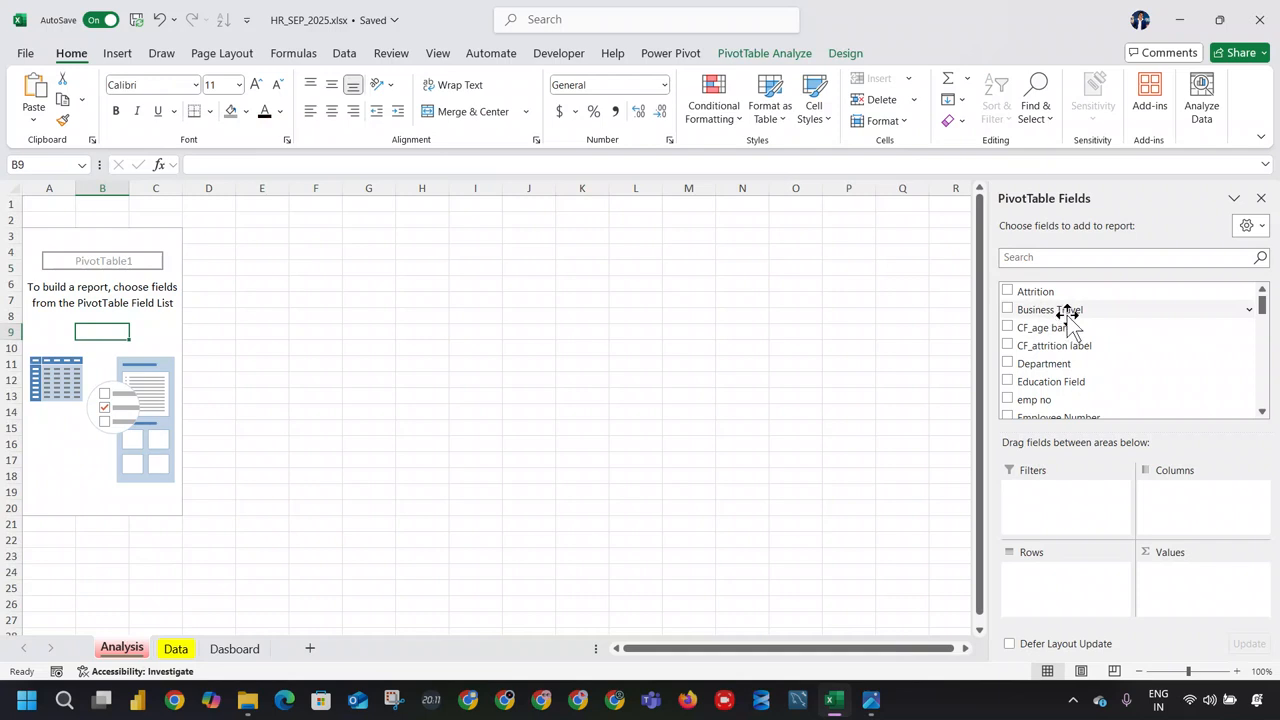
scroll(1131, 326, down, 3)
scroll(1132, 330, up, 3)
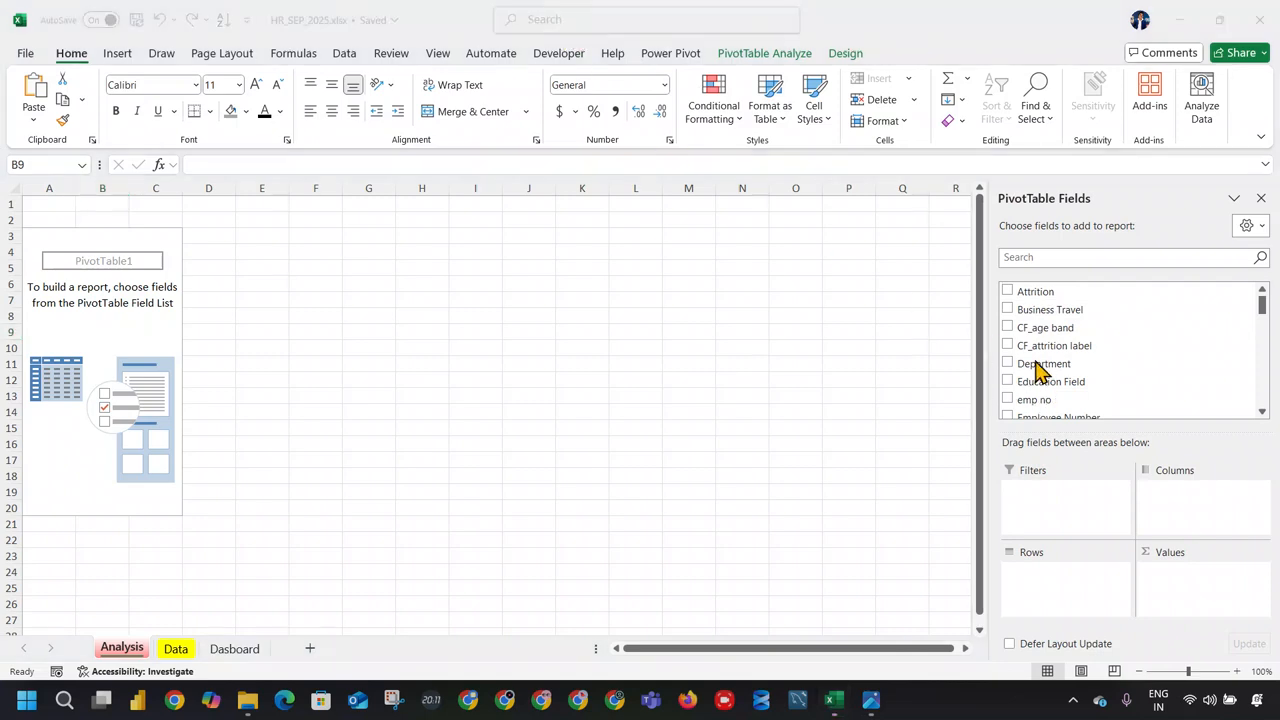
scroll(1137, 343, down, 1)
scroll(1137, 343, up, 1)
click(1136, 258)
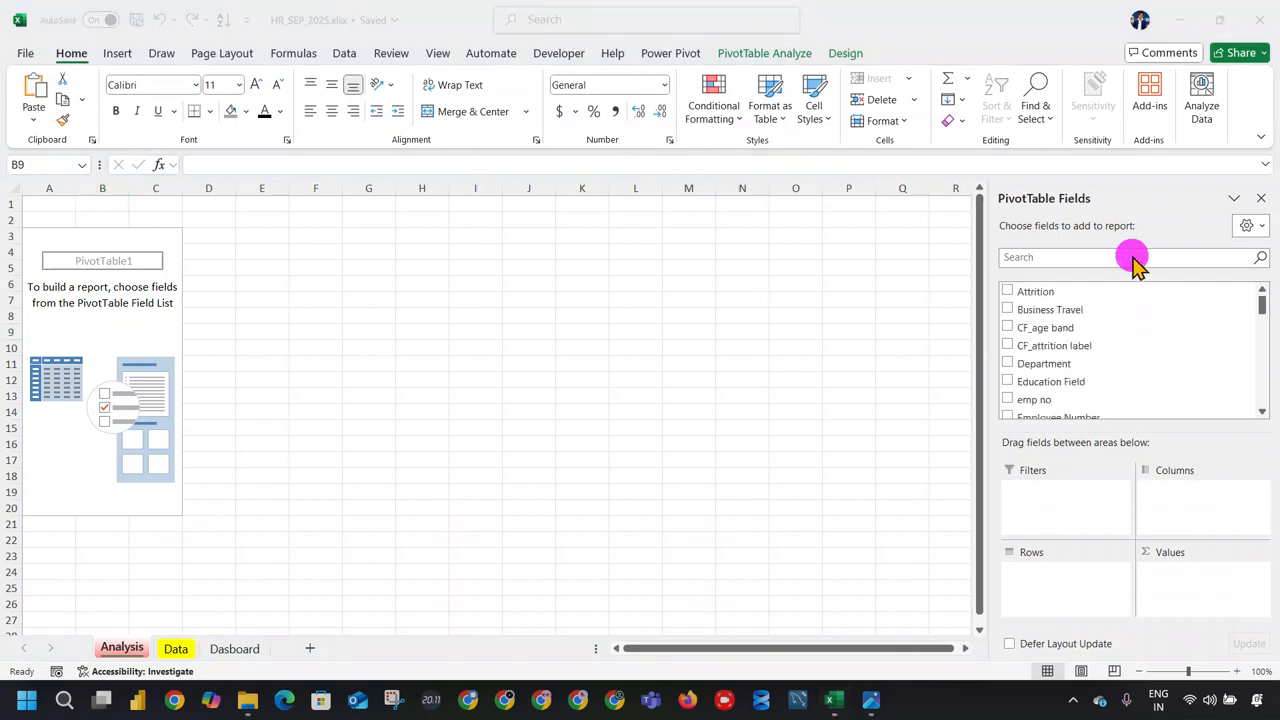
key(e)
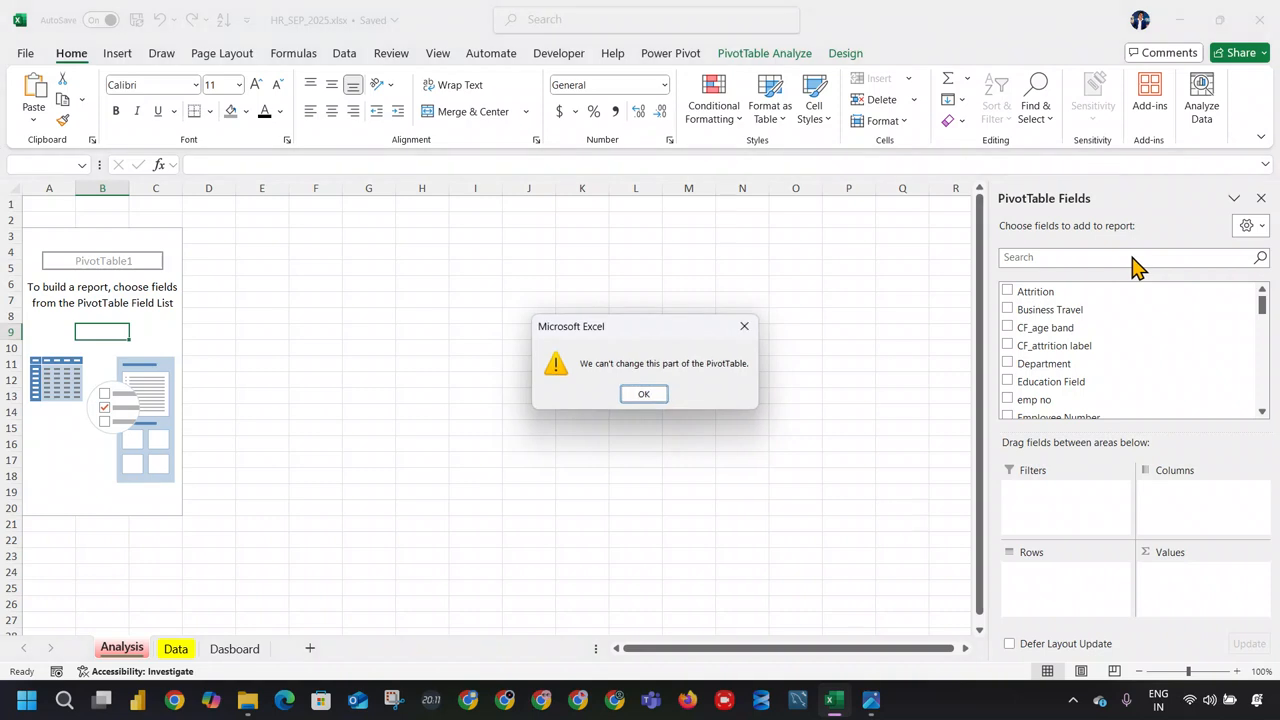
key(Return)
click(1048, 257)
text(empl)
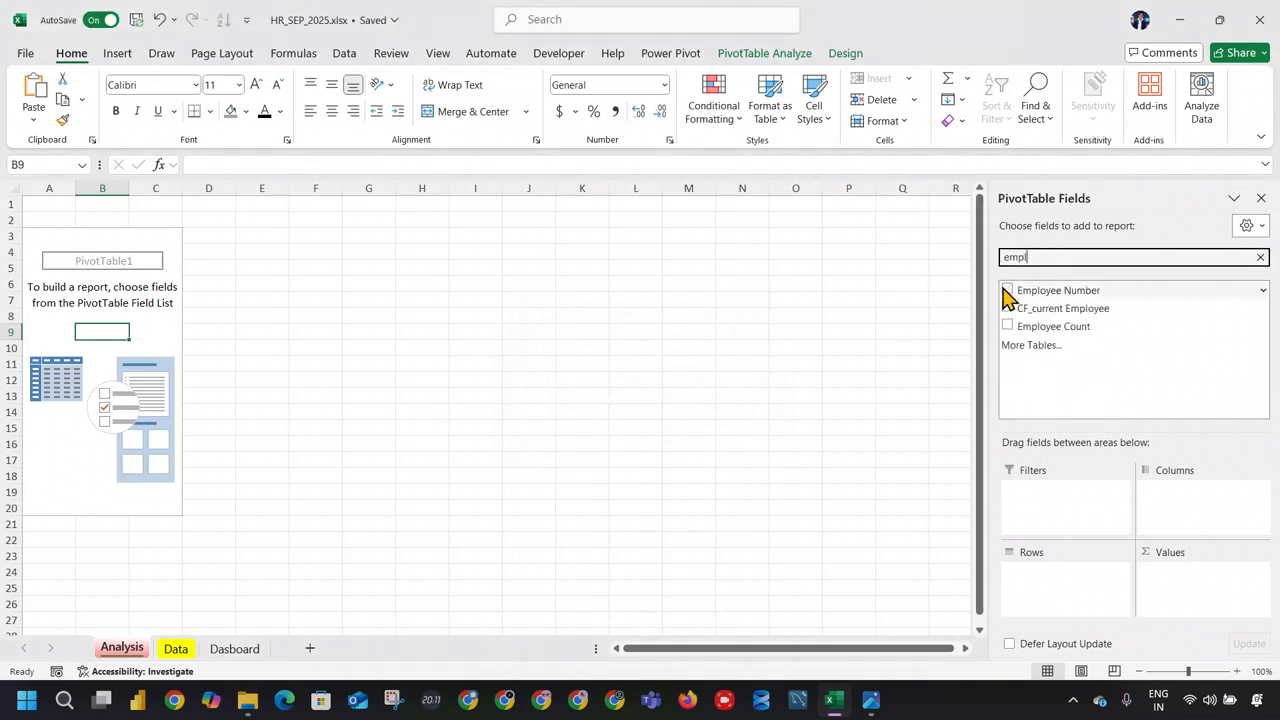
drag(1046, 289, 1185, 594)
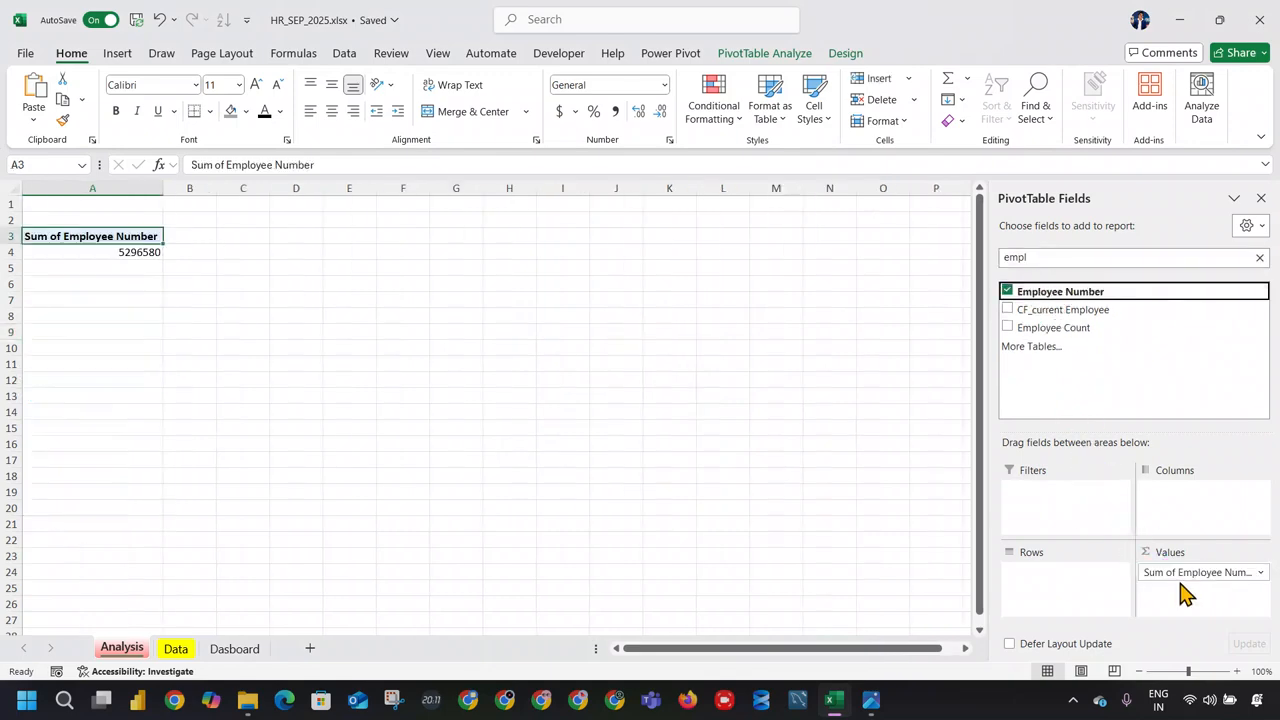
Step: Summarize the PivotTable's Employee Number values by Count
click(1216, 574)
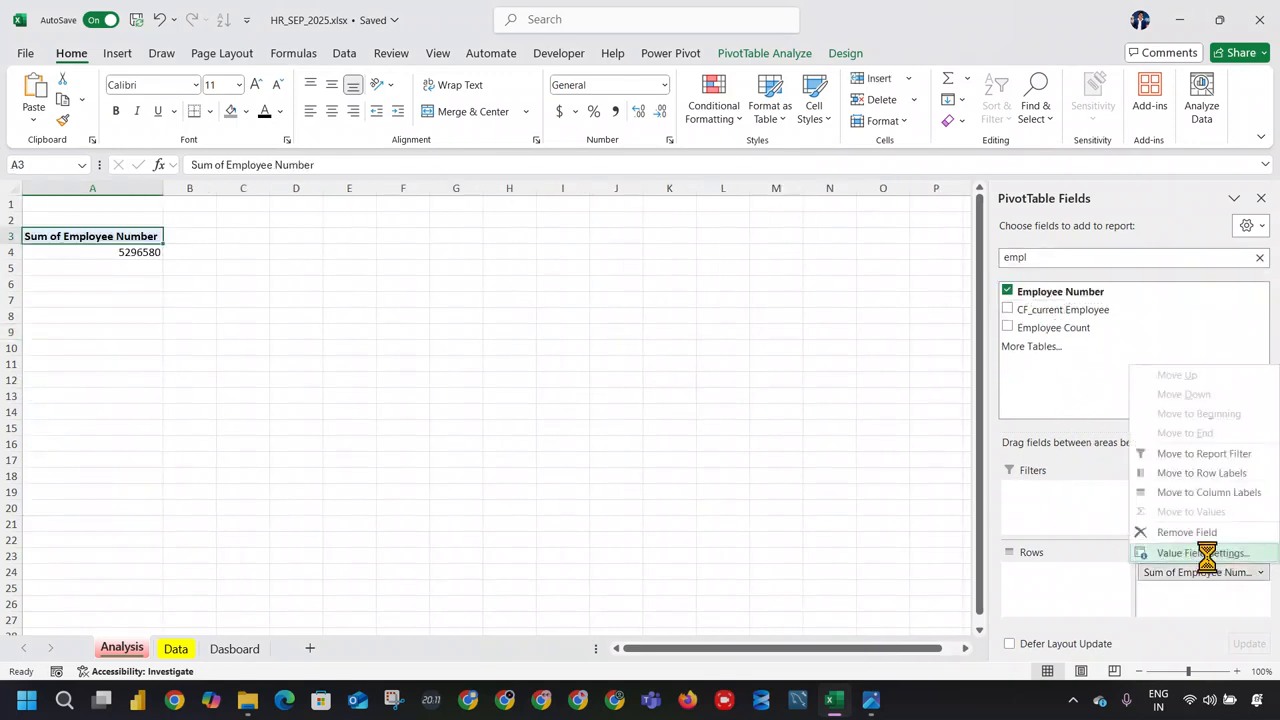
click(1206, 552)
click(860, 352)
click(990, 444)
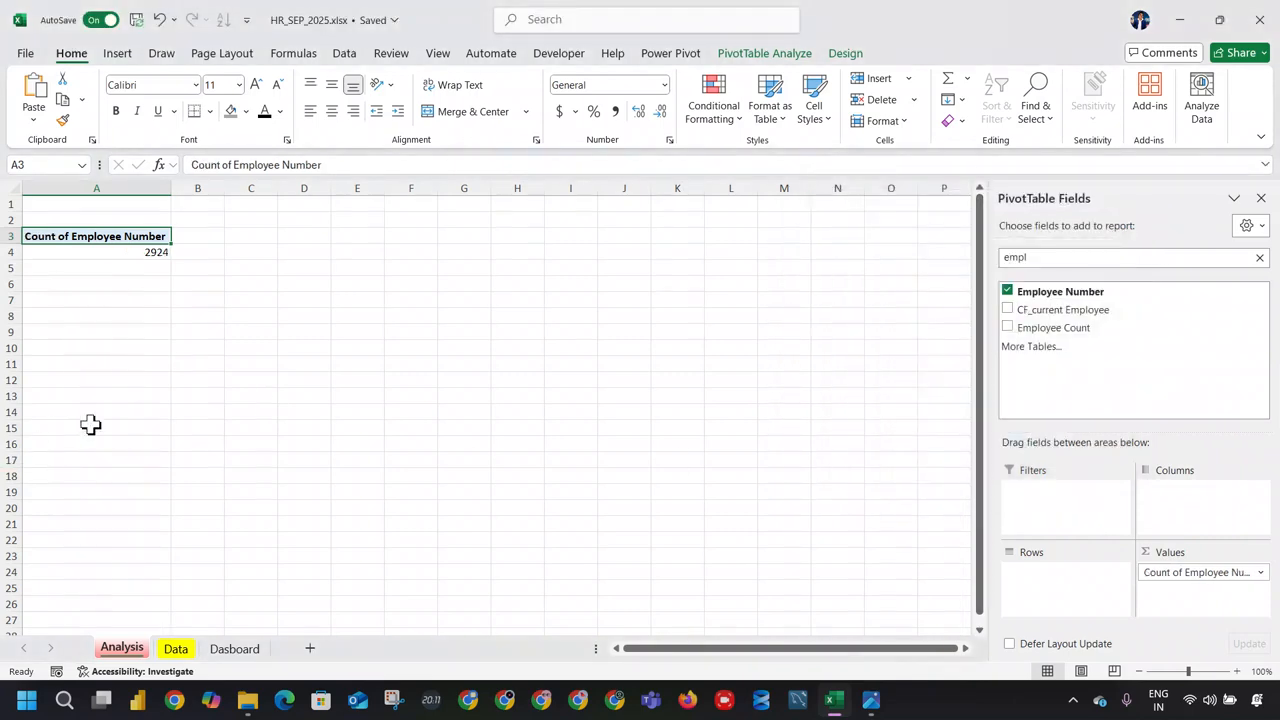
Step: Select all entries of the Attrition column on the Data sheet to check how many records there are
click(176, 648)
click(214, 648)
click(176, 648)
key(ctrl+Up)
key(ctrl+Up)
key(ctrl+Left)
key(Down)
key(Right)
key(Down)
key(ctrl+shift+Down)
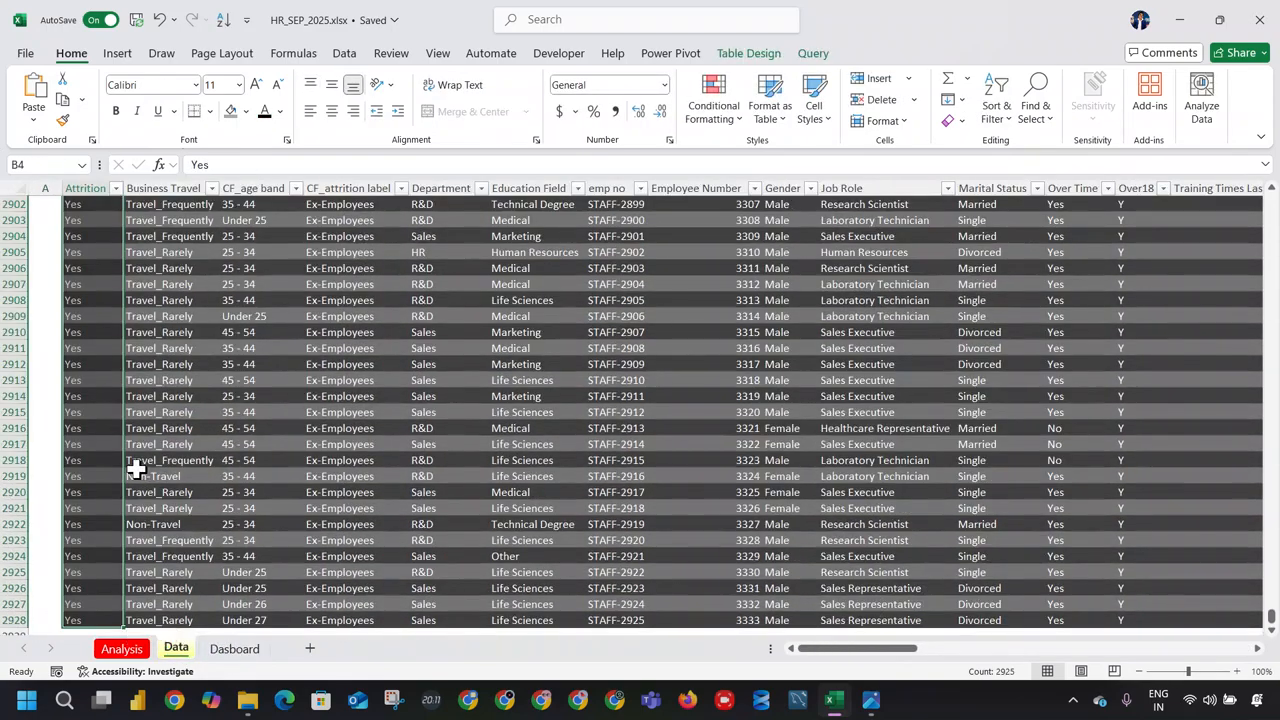
key(ctrl+Up)
key(Down)
key(ctrl+shift+Down)
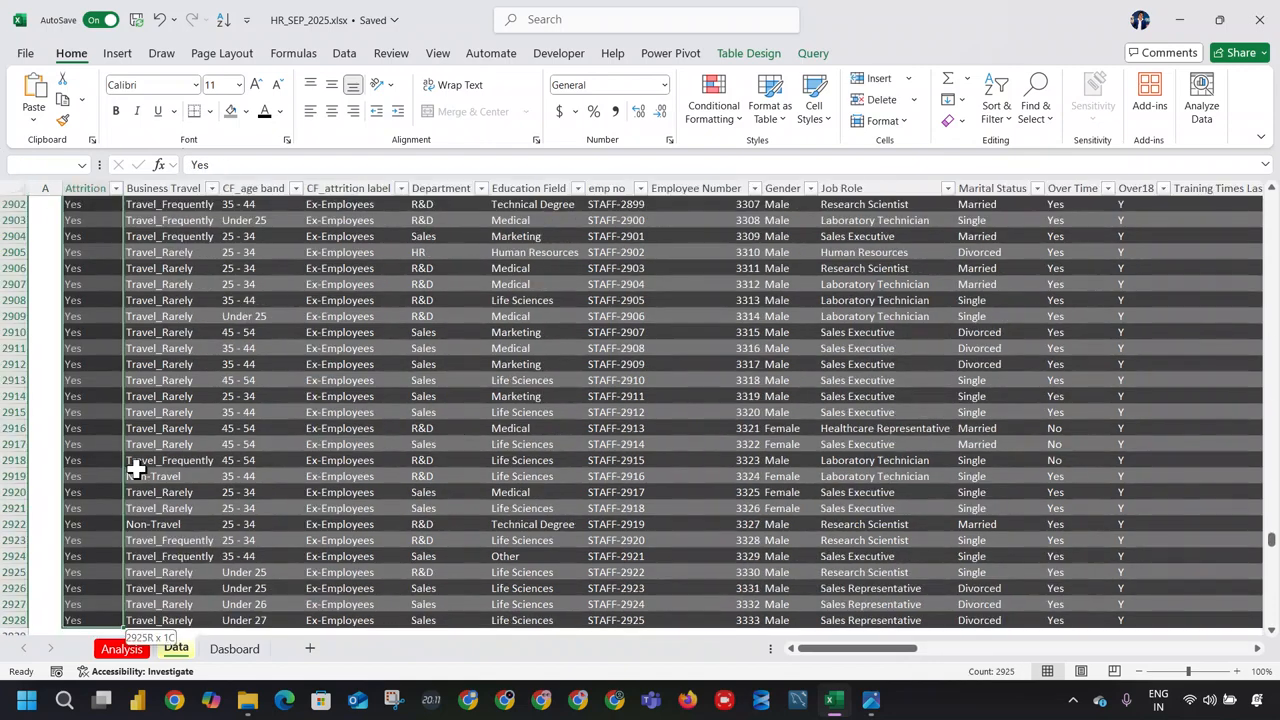
Step: Check the Employee Number column's list of filter values on the Data sheet for blank entries
key(ctrl+Up)
key(Right)
key(Right)
key(Right)
key(Right)
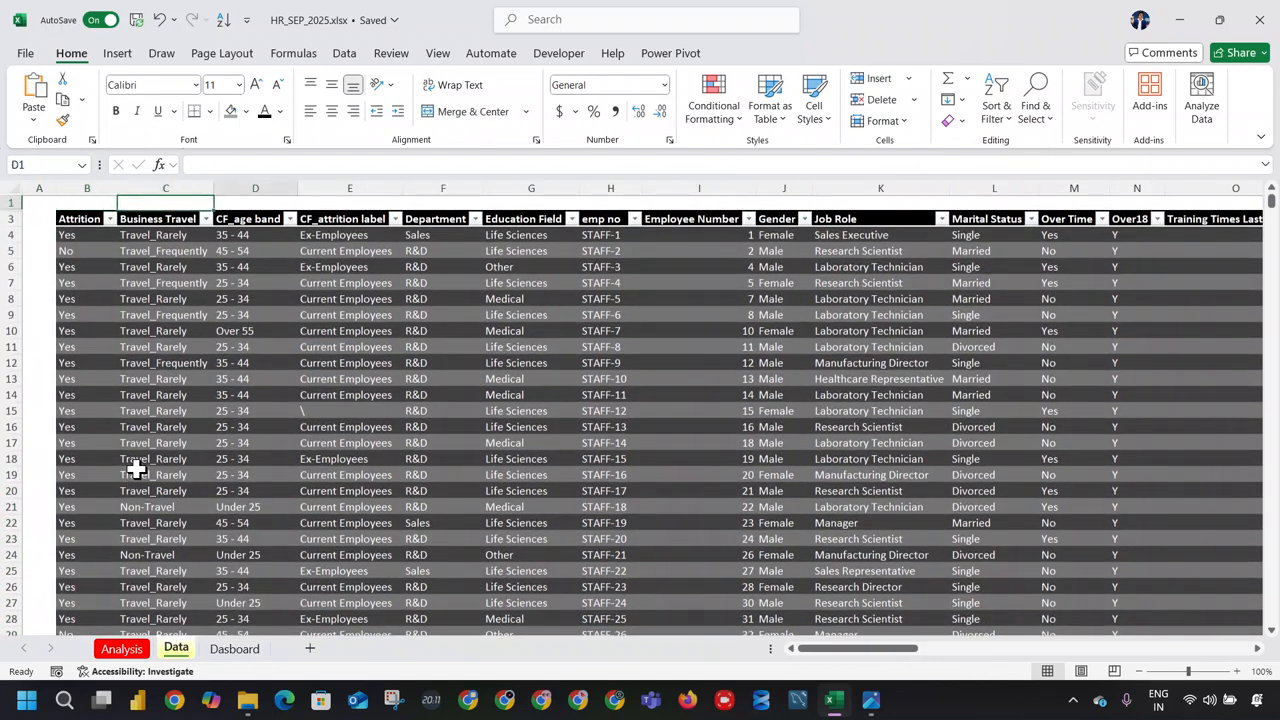
key(Right)
key(Right)
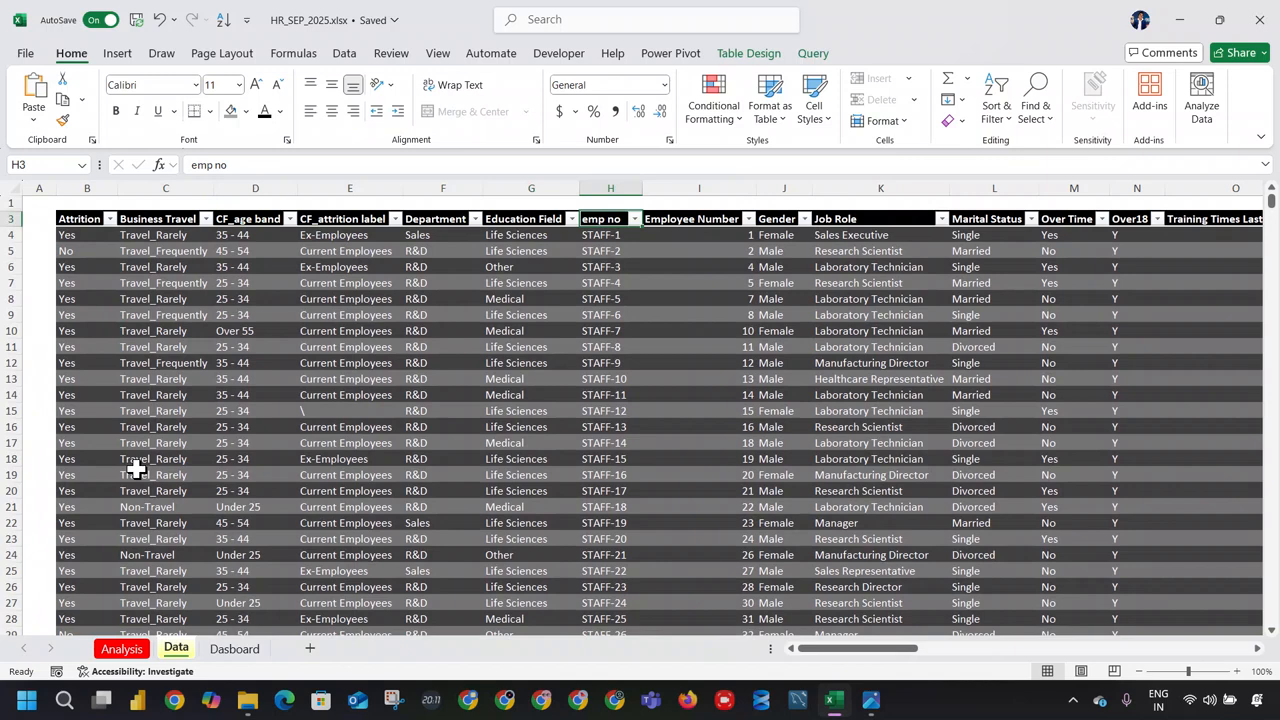
key(Right)
key(alt+Down)
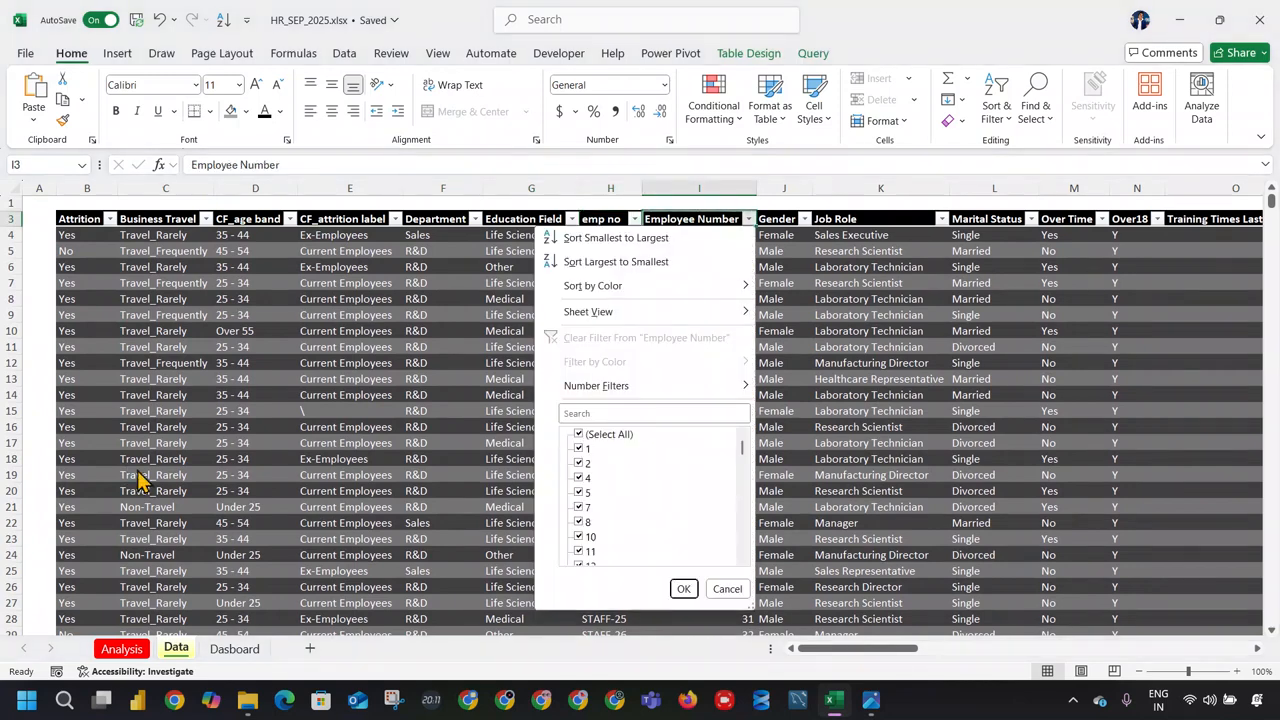
key(Down)
key(Down)
key(Down)
key(Down)
key(Down)
key(Down)
key(Down)
key(Down)
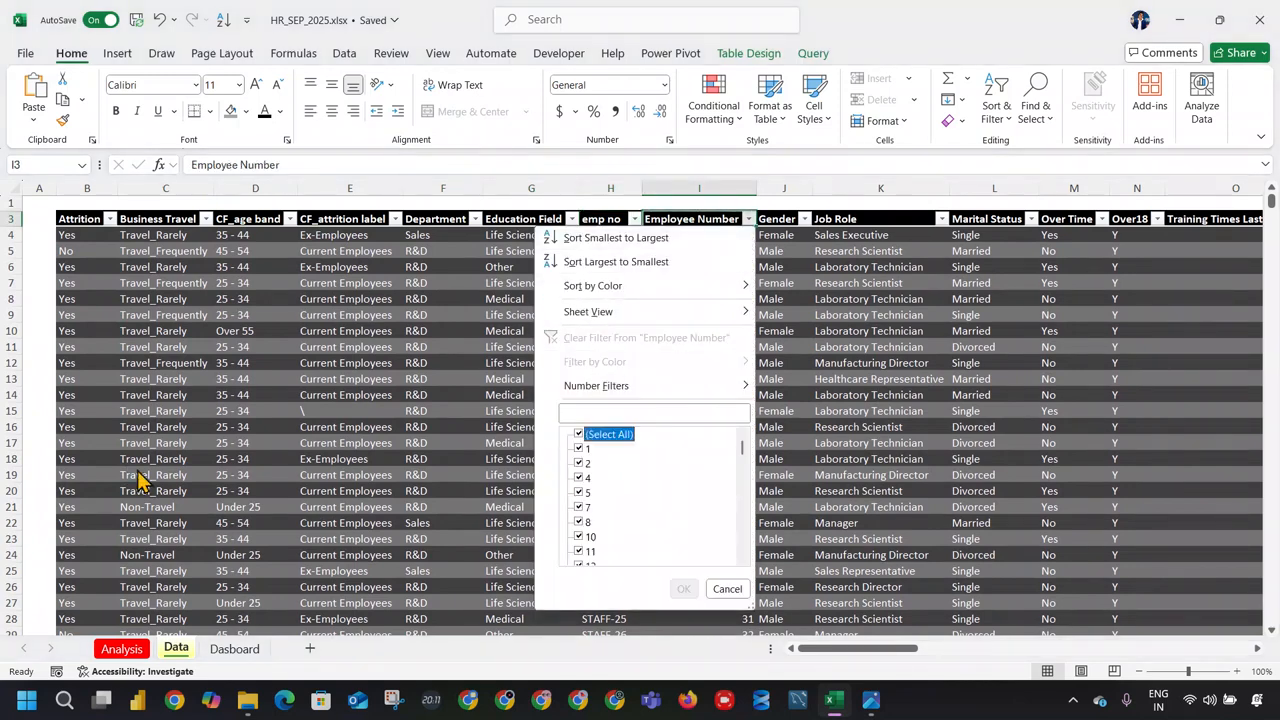
key(space)
key(End)
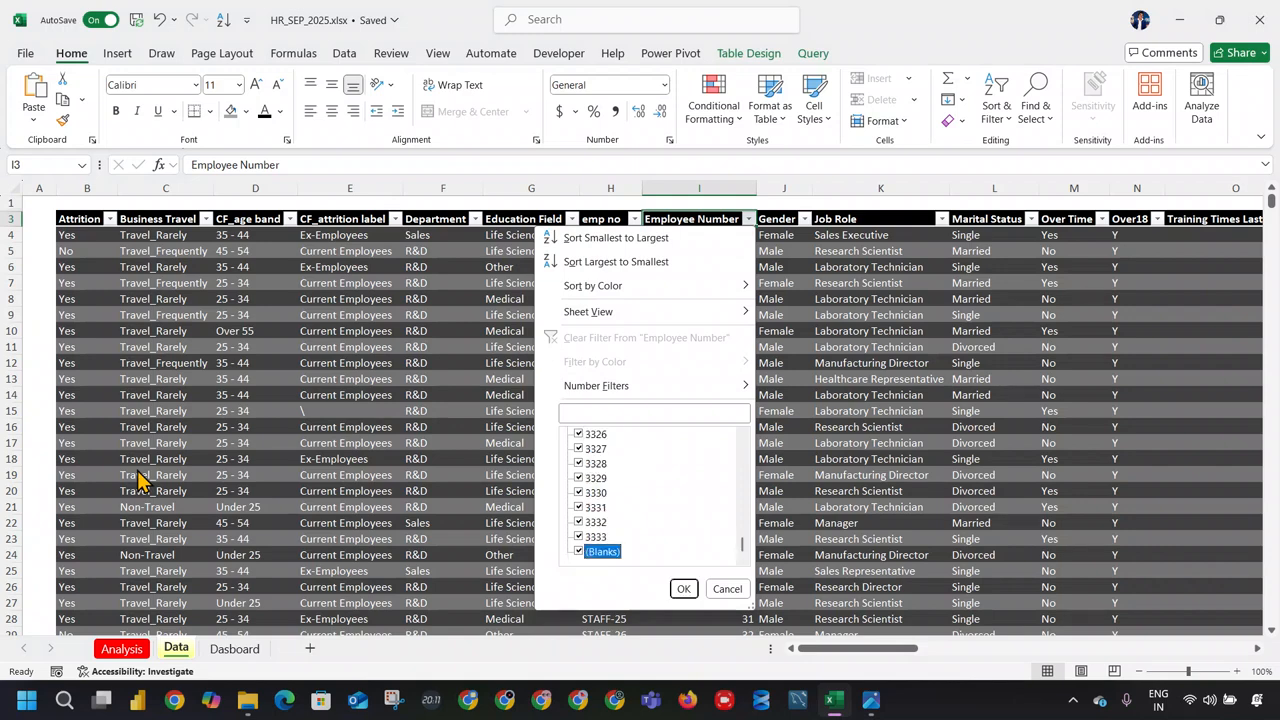
key(Return)
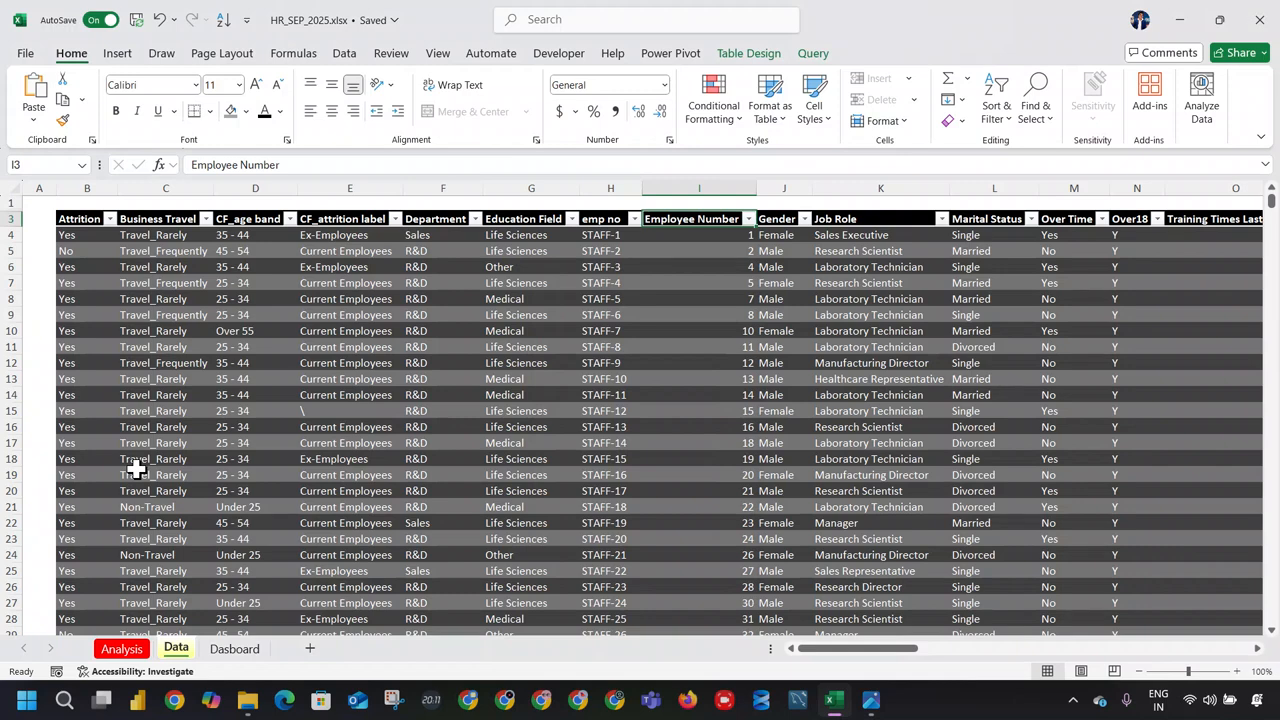
Step: Look through the column headers of the Data sheet's table, from Employee Number to the final columns and back to the first ones
key(Right)
key(Right)
key(Right)
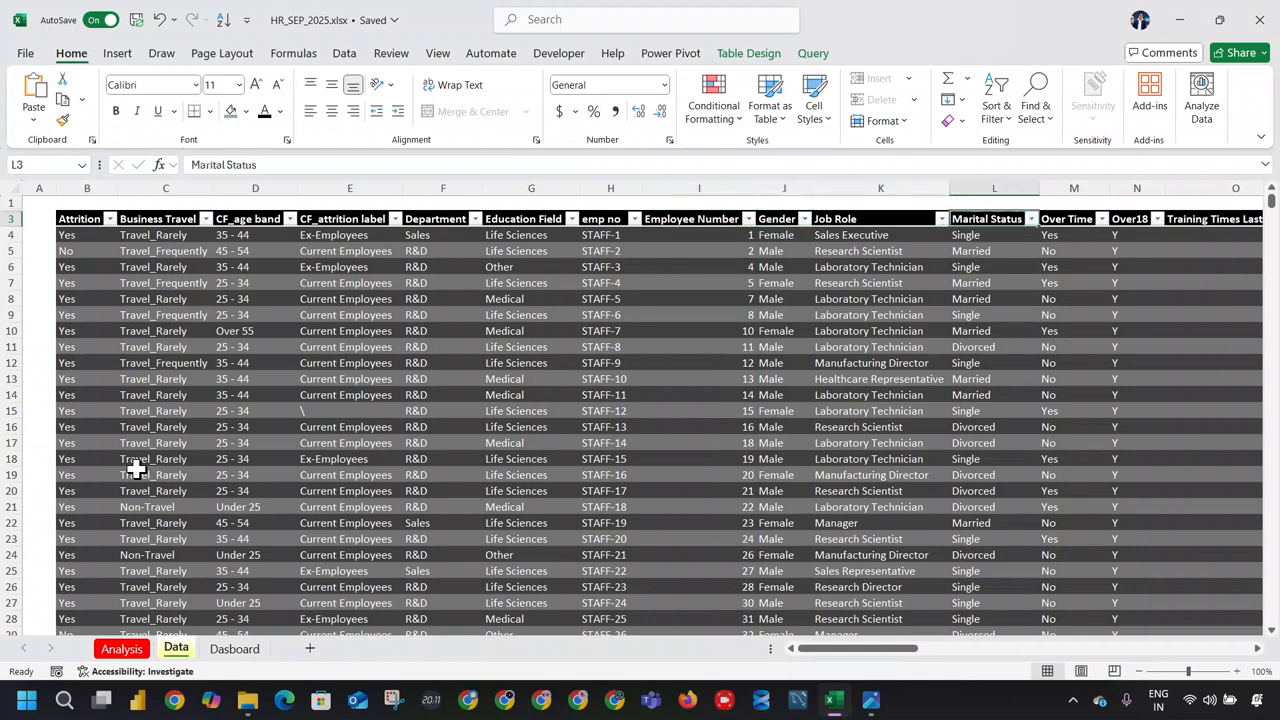
key(ctrl+Right)
key(Right)
key(Left)
key(Left)
key(Left)
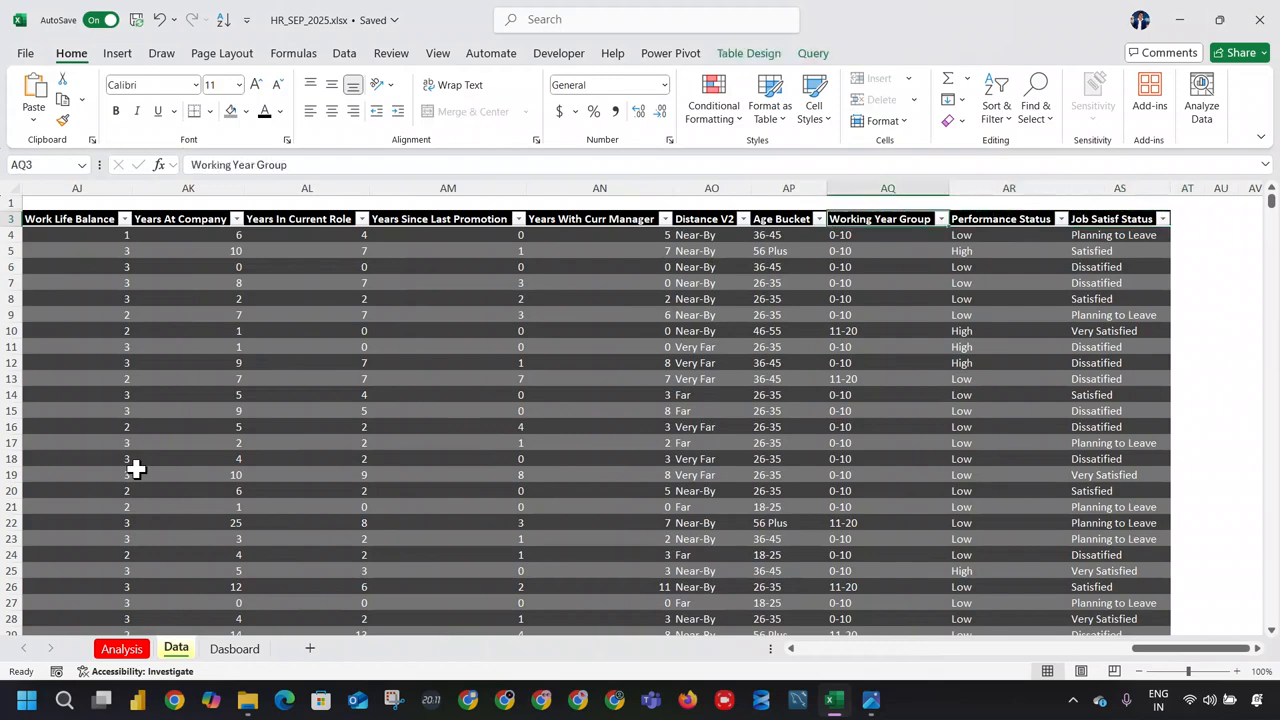
key(ctrl+Left)
key(Right)
key(Right)
key(Right)
key(Right)
key(Right)
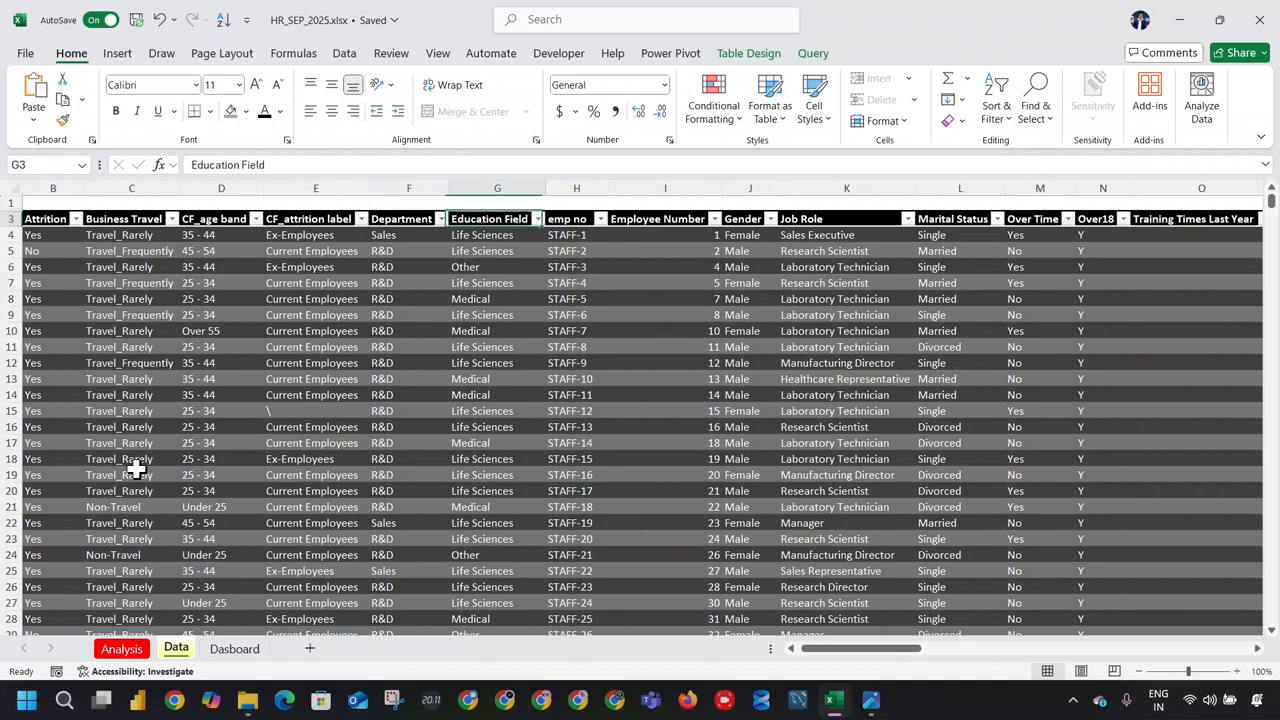
key(Left)
key(Left)
key(Left)
key(Left)
key(Left)
key(Left)
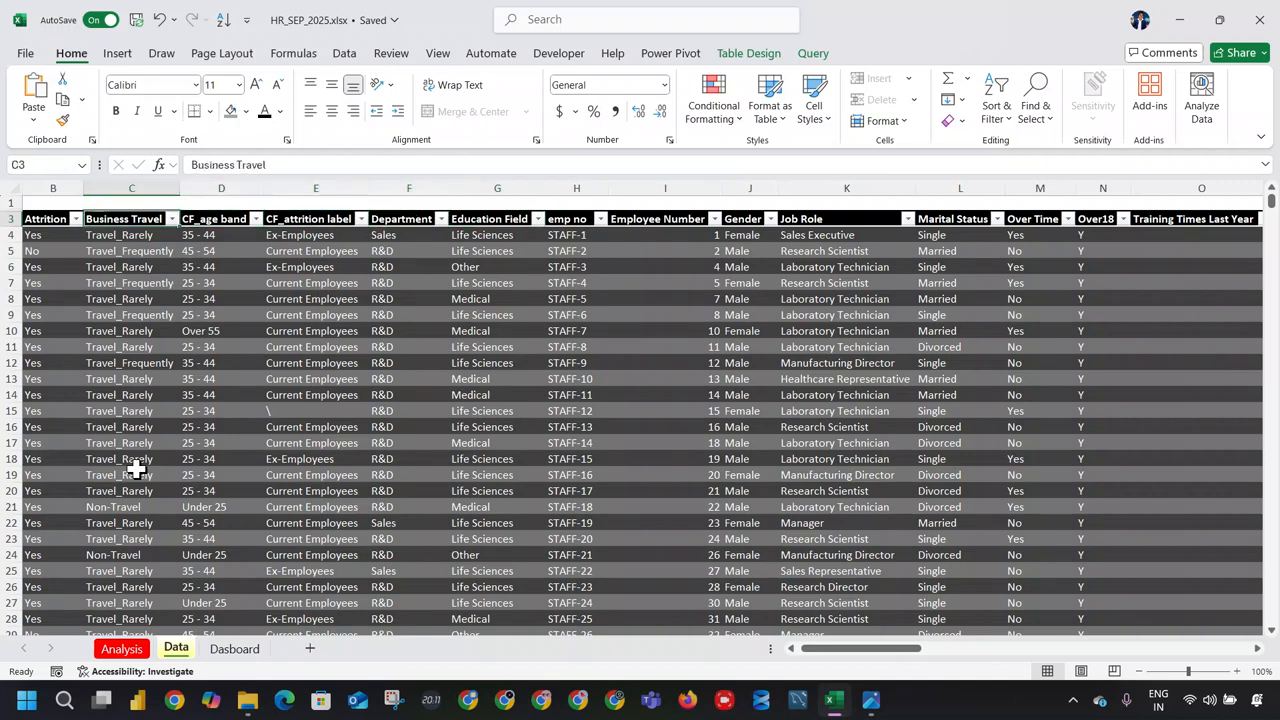
key(Right)
key(Right)
key(Right)
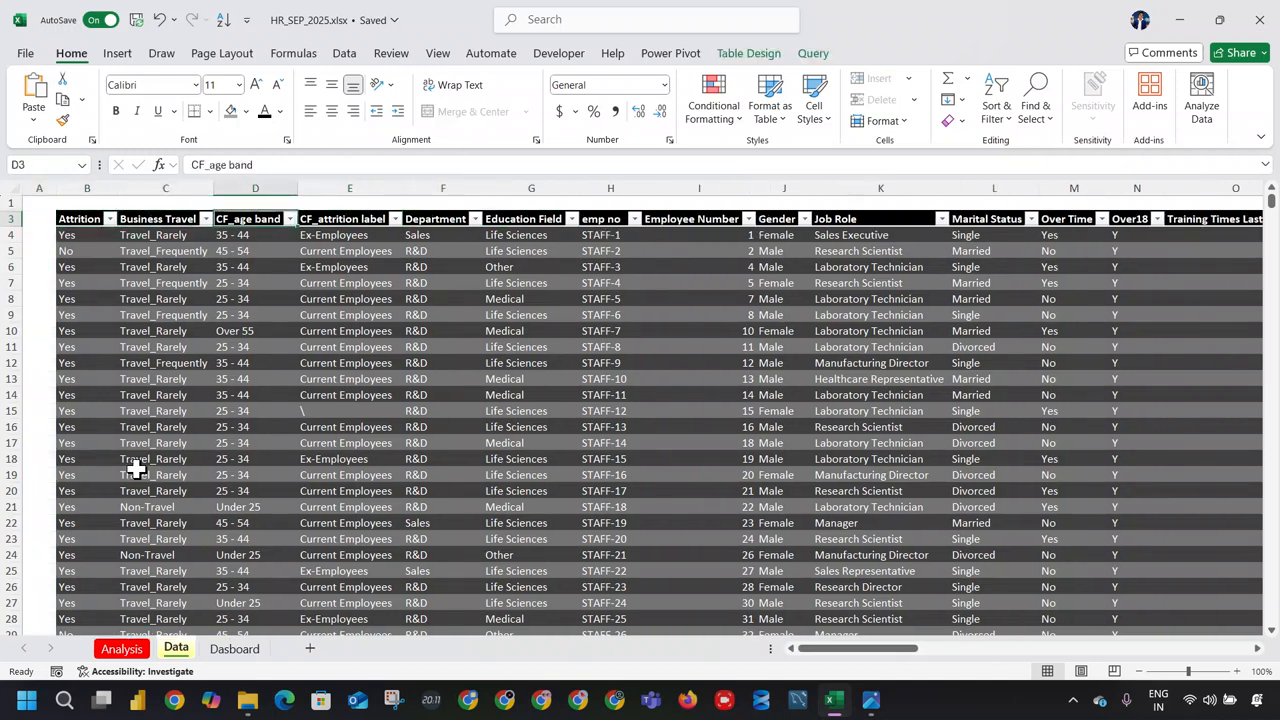
Step: Filter the Employee Number column of the Data sheet's table to show only blank entries
key(Right)
key(Right)
key(Right)
key(Right)
key(Right)
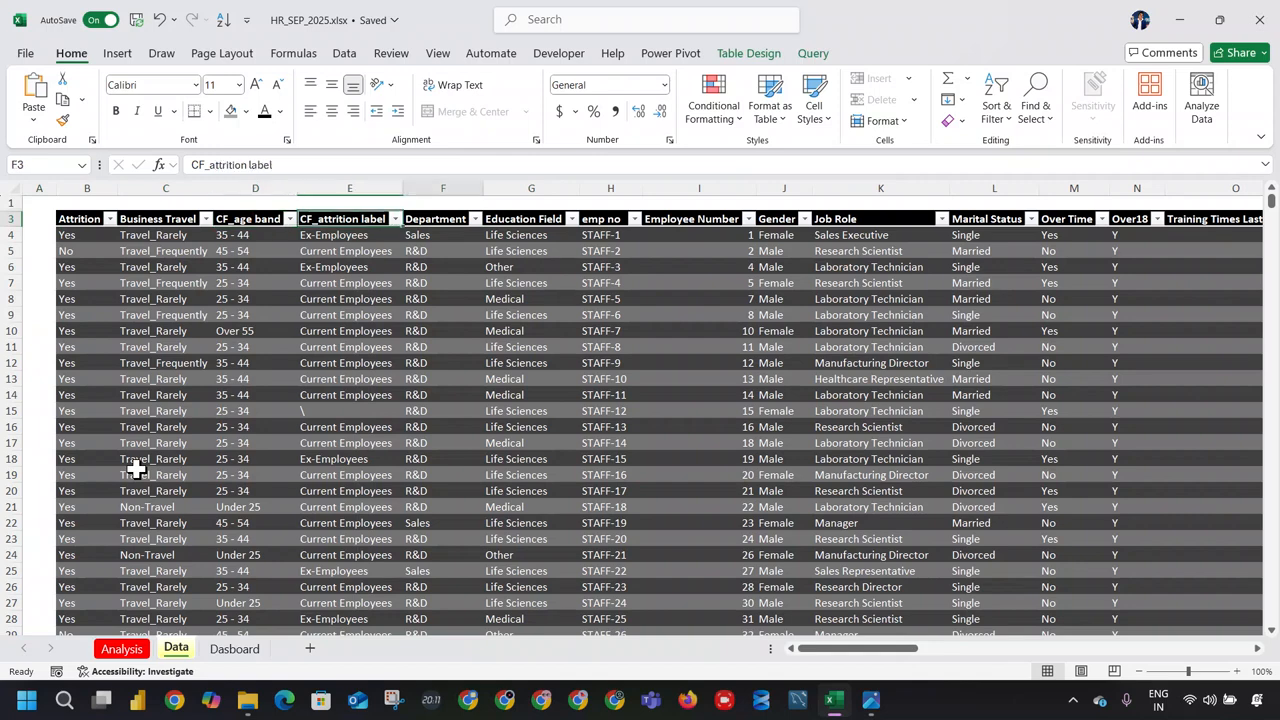
key(alt+Down)
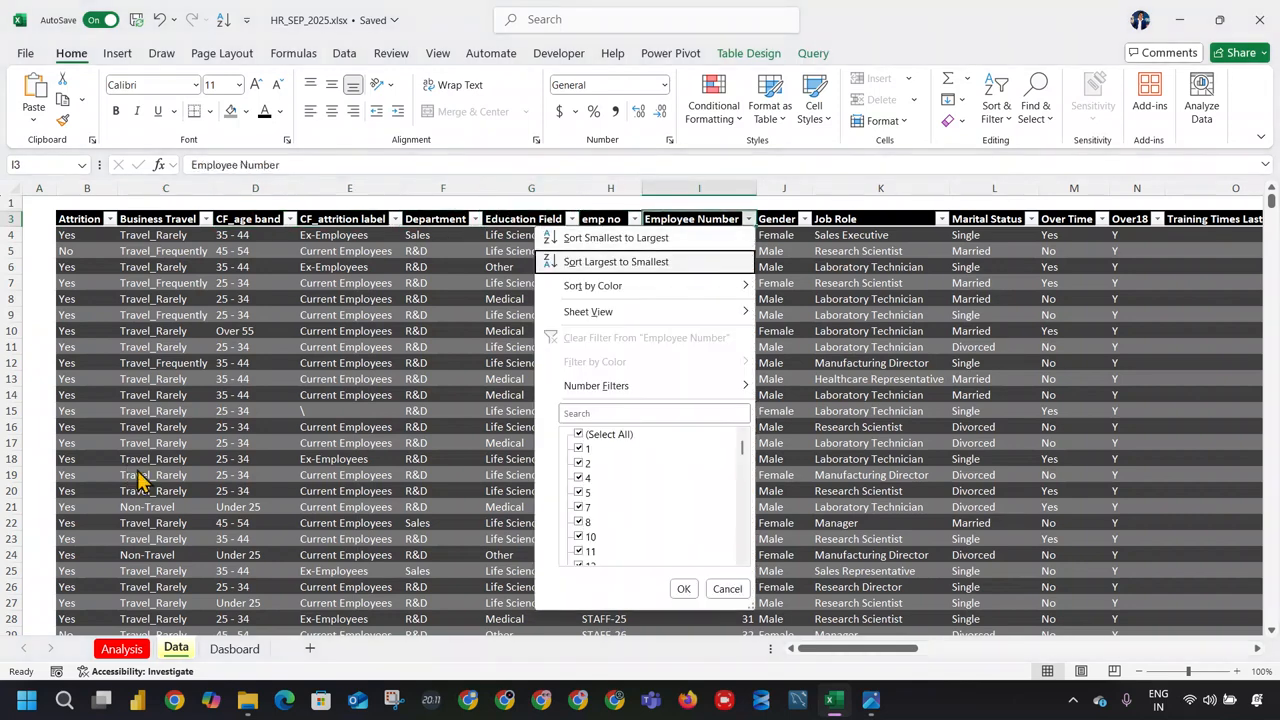
key(Tab)
key(space)
key(space)
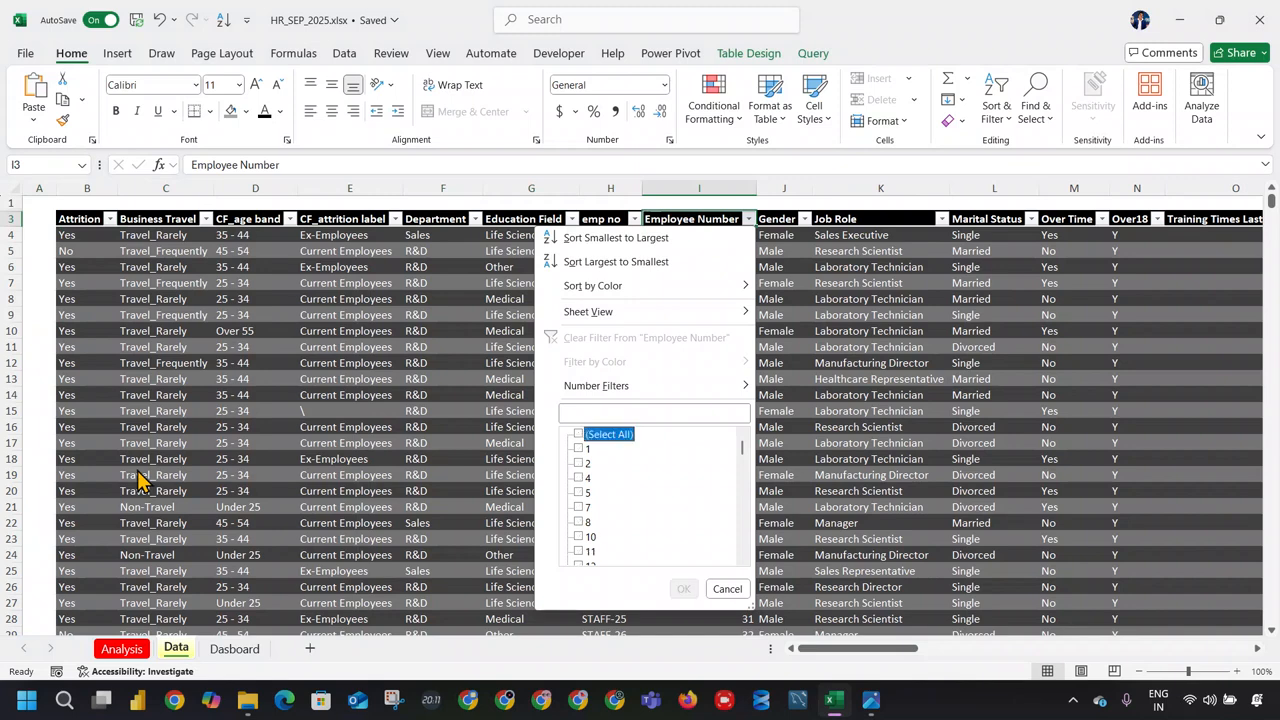
key(Down)
key(Down)
key(Down)
key(Down)
key(Down)
key(Down)
key(Down)
key(Down)
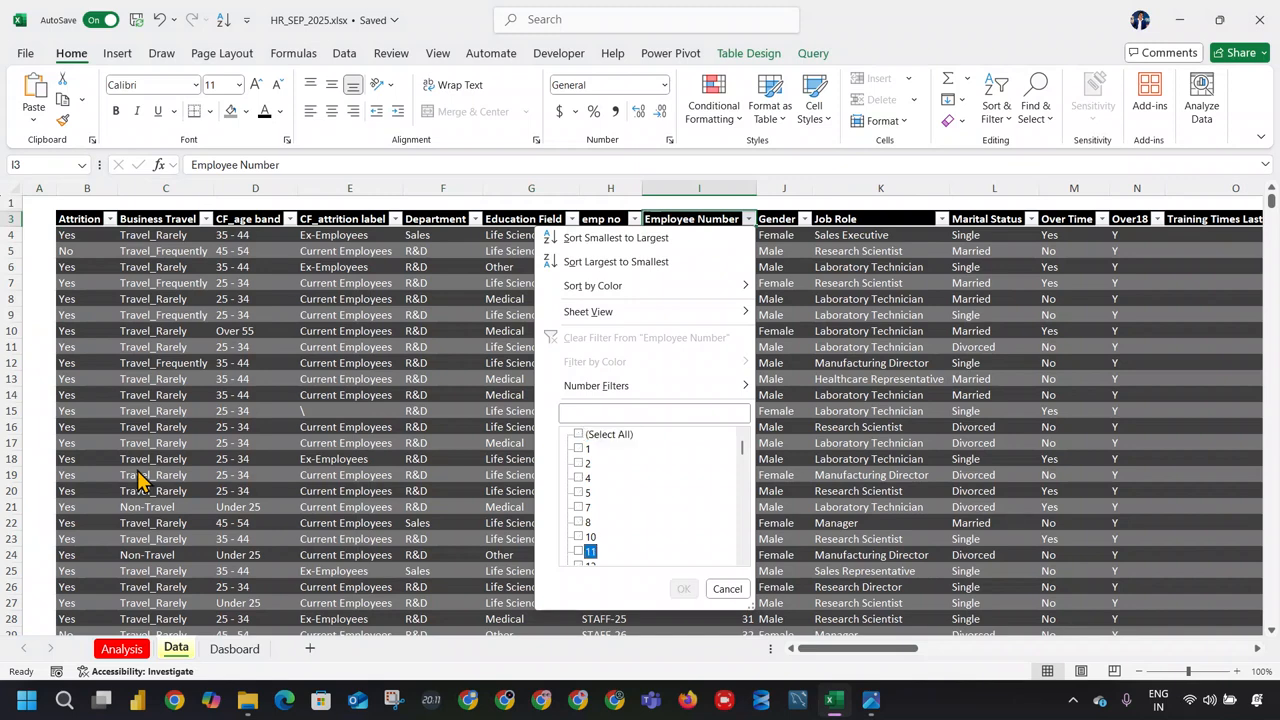
key(End)
key(space)
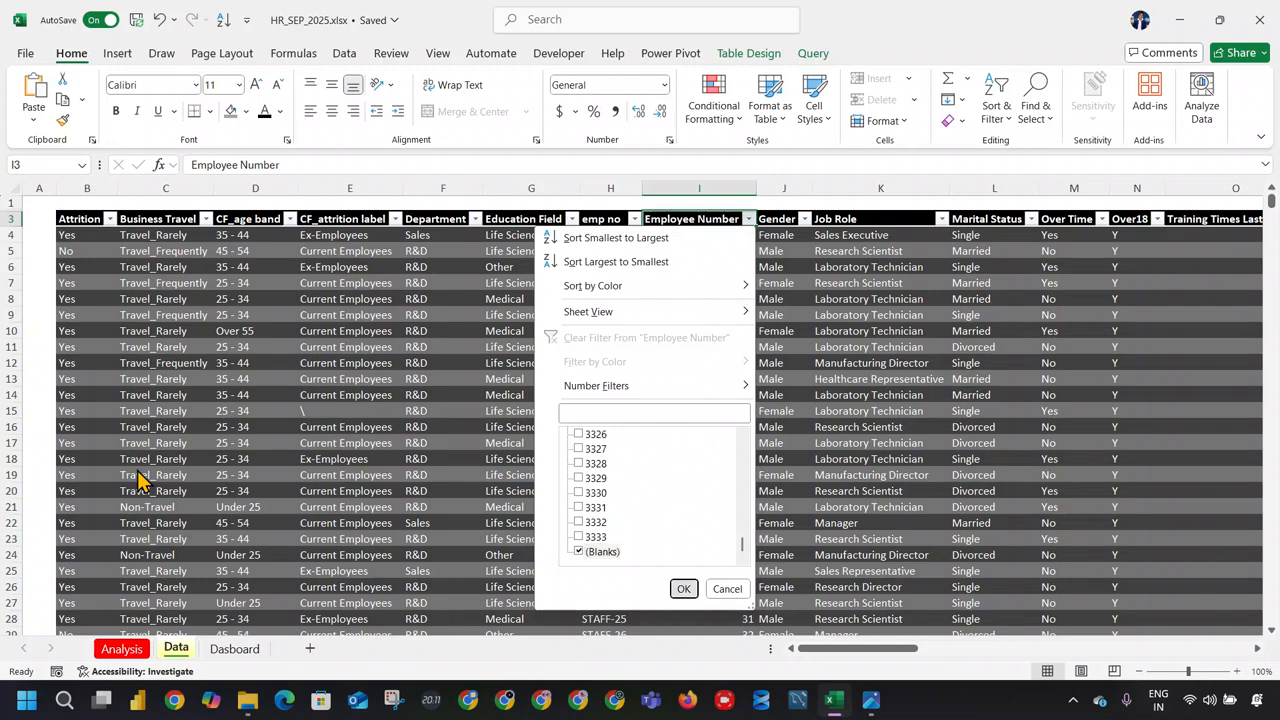
key(Return)
key(Up)
key(Down)
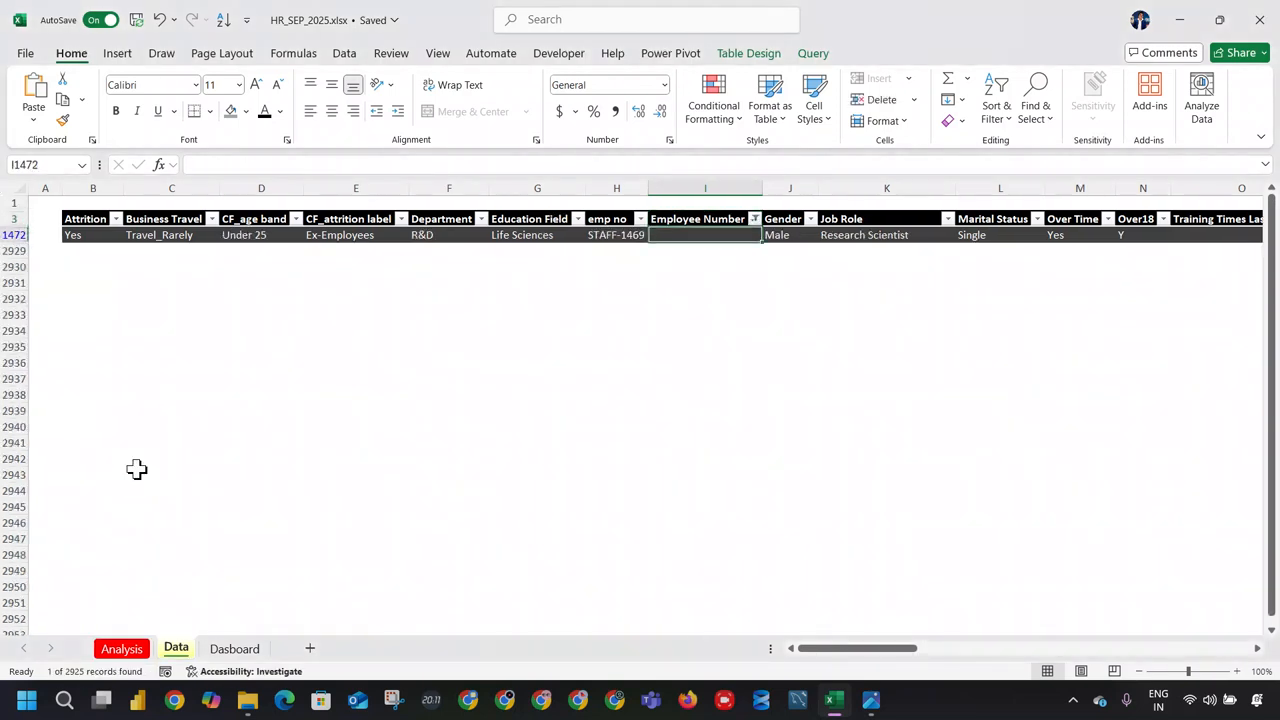
Step: Turn off filtering on the Data sheet's table and return to the Attrition header
key(Up)
key(ctrl+shift+semicolon)
key(Escape)
key(ctrl+shift+l)
key(ctrl+Left)
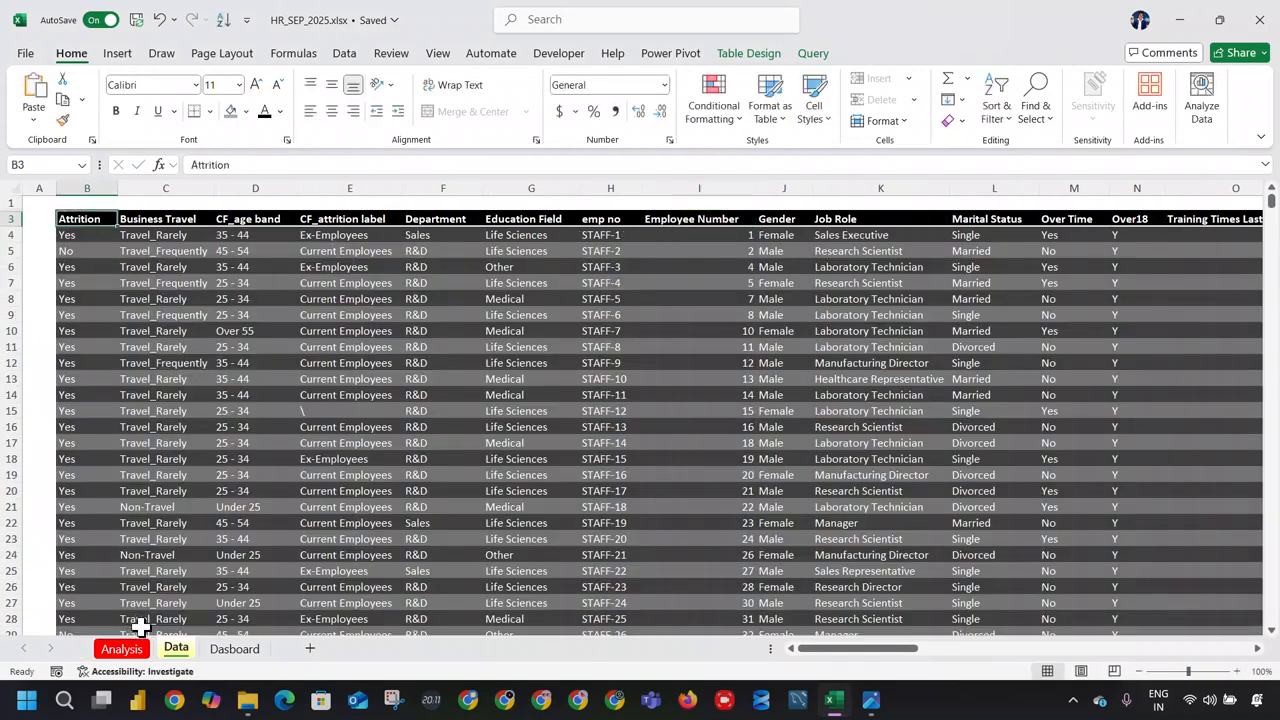
Step: Compare the PivotTable's Employee Number count on the Analysis sheet with the emp no column on the Data sheet
click(121, 649)
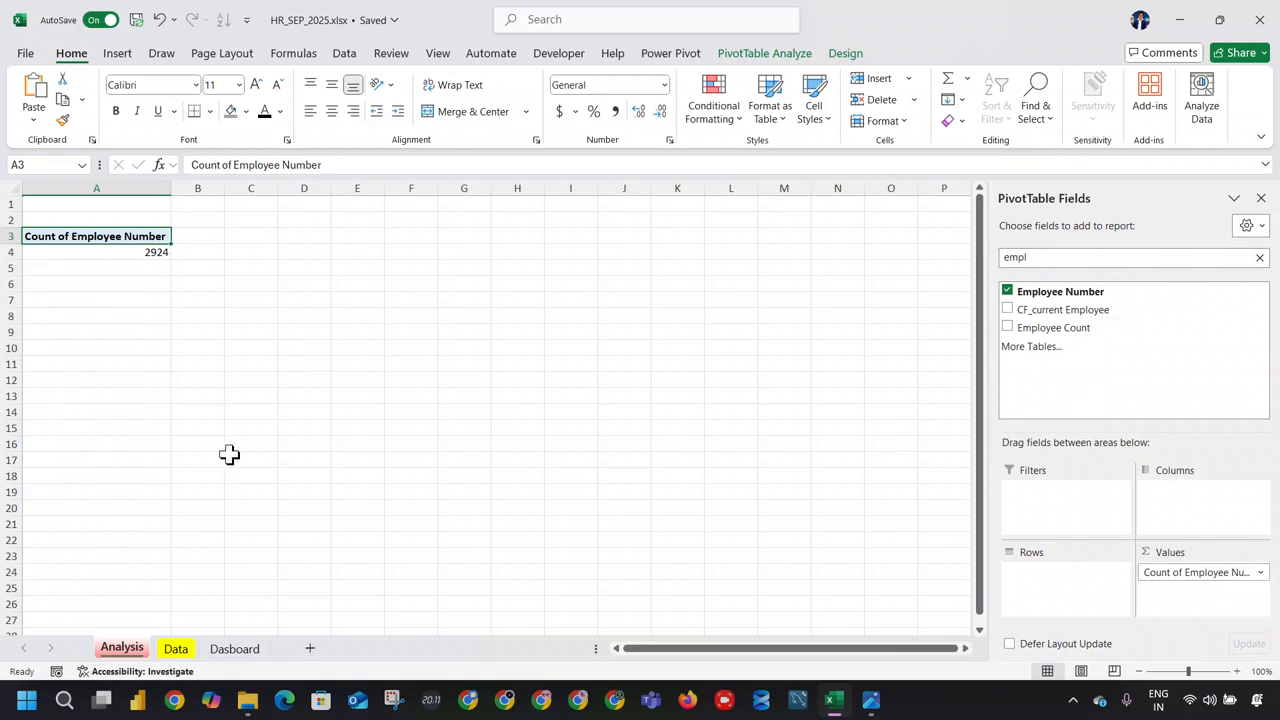
click(175, 649)
key(Down)
key(Down)
key(Right)
key(Right)
key(Right)
key(Right)
key(Right)
key(Right)
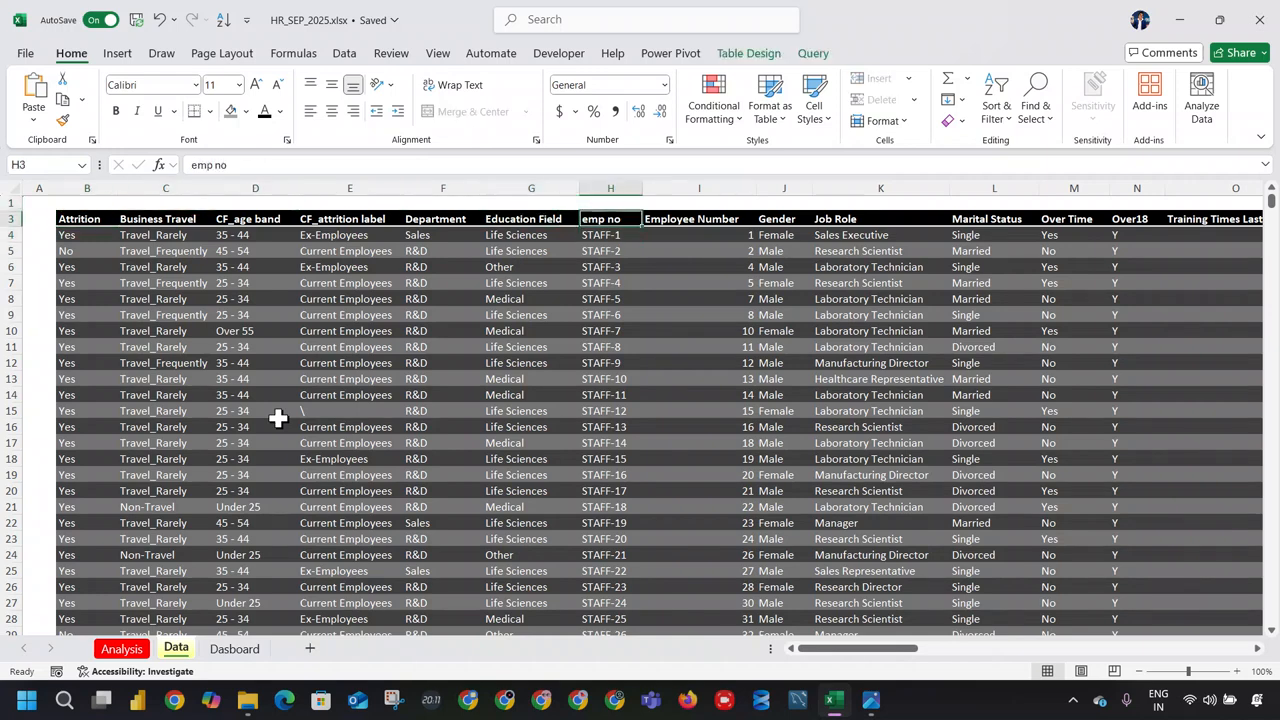
Step: Search the Analysis sheet's PivotTable fields for "emp" and replace Employee Number with emp no in the Values
click(135, 648)
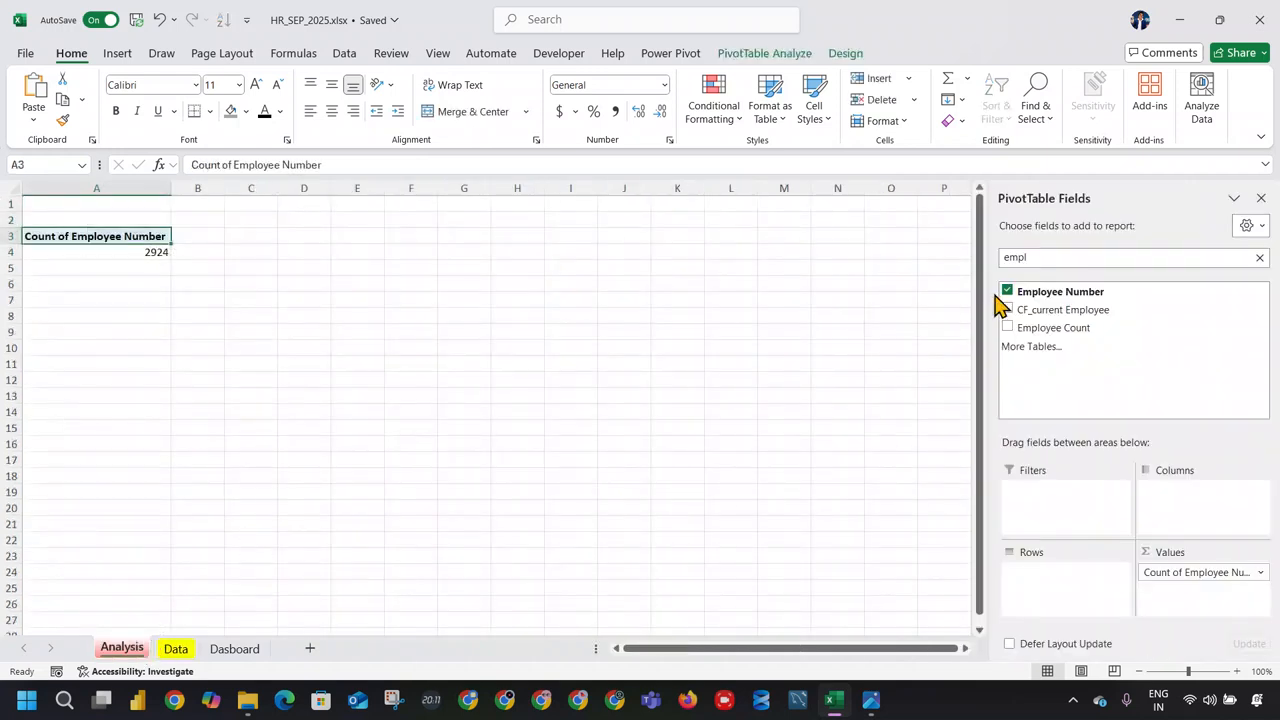
click(1259, 257)
click(1117, 260)
text(emp)
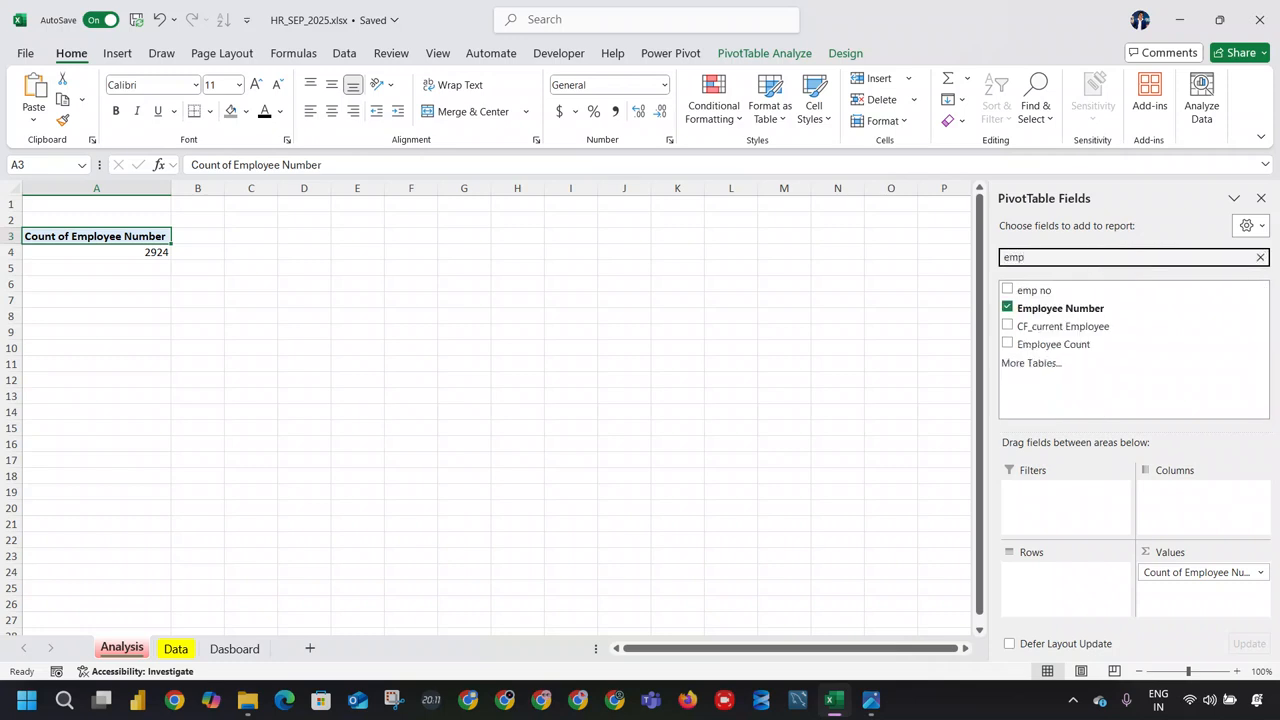
click(1008, 308)
drag(1020, 291, 1212, 586)
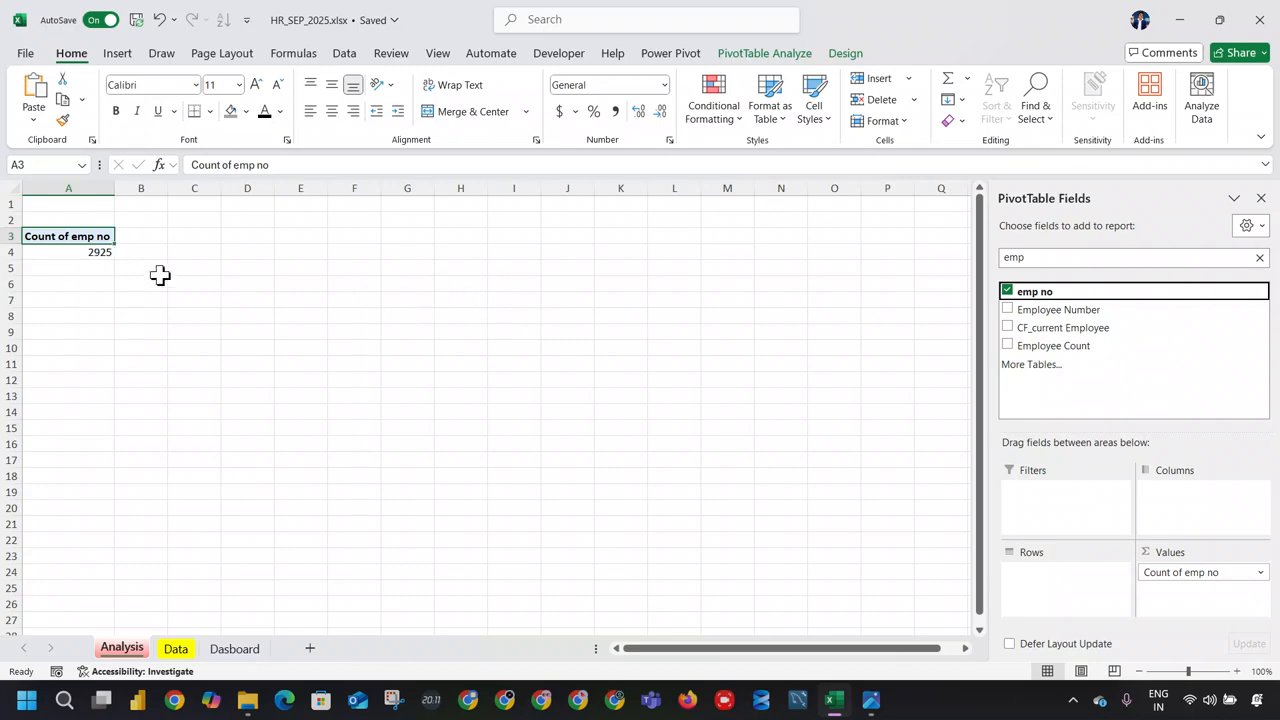
Step: Go back to the emp no column on the Data sheet
click(180, 649)
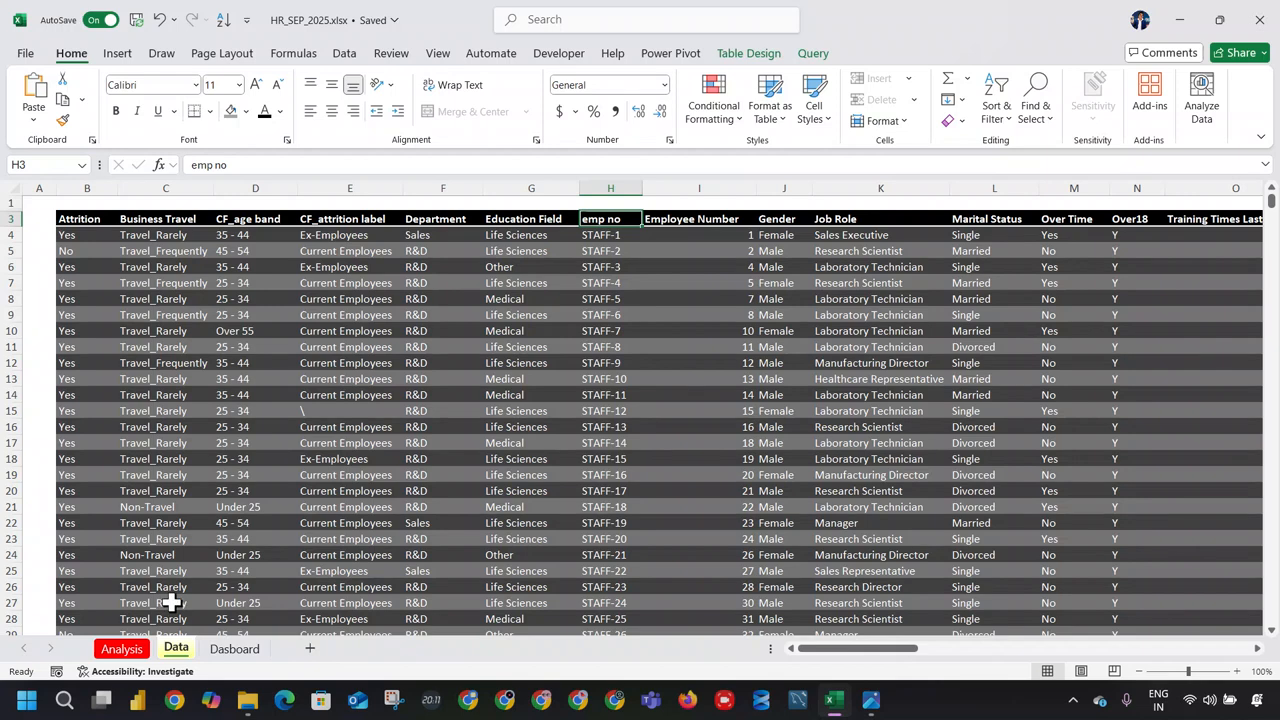
Step: Try to link the text box on the dashboard's Total Employees card to the pivot count in cell A4 of the Analysis sheet
click(152, 648)
click(89, 251)
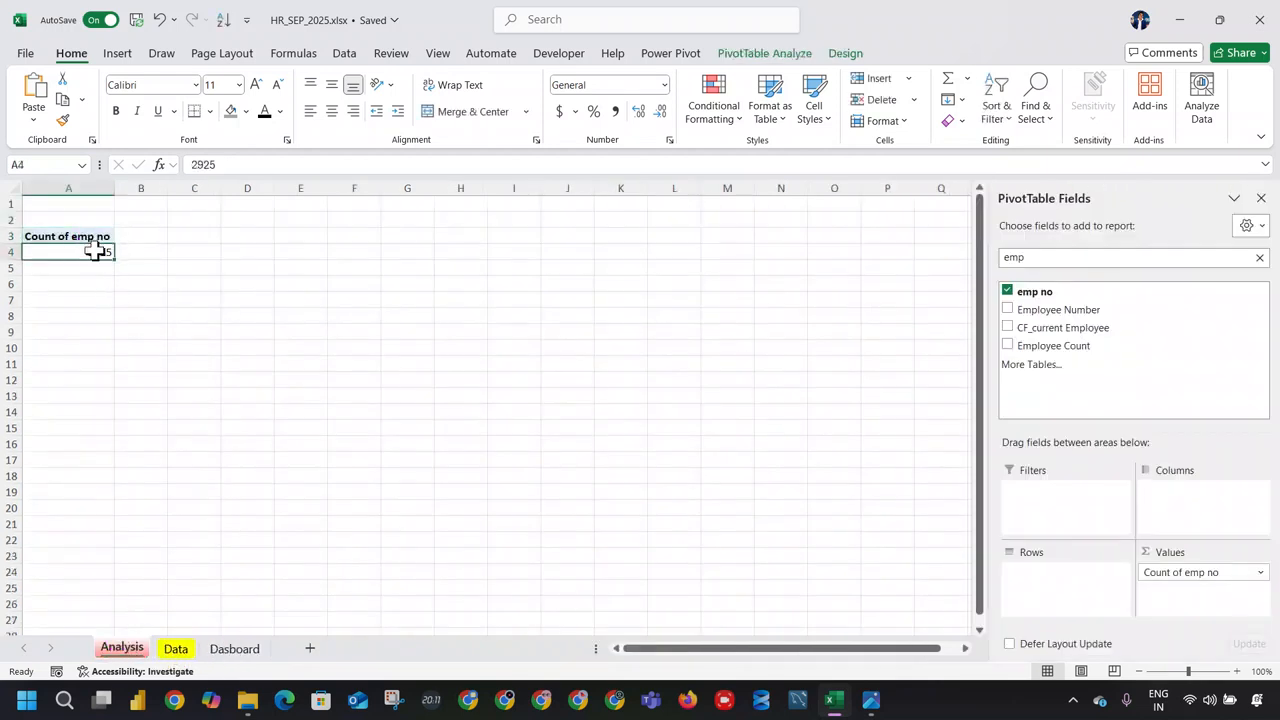
click(232, 652)
click(148, 648)
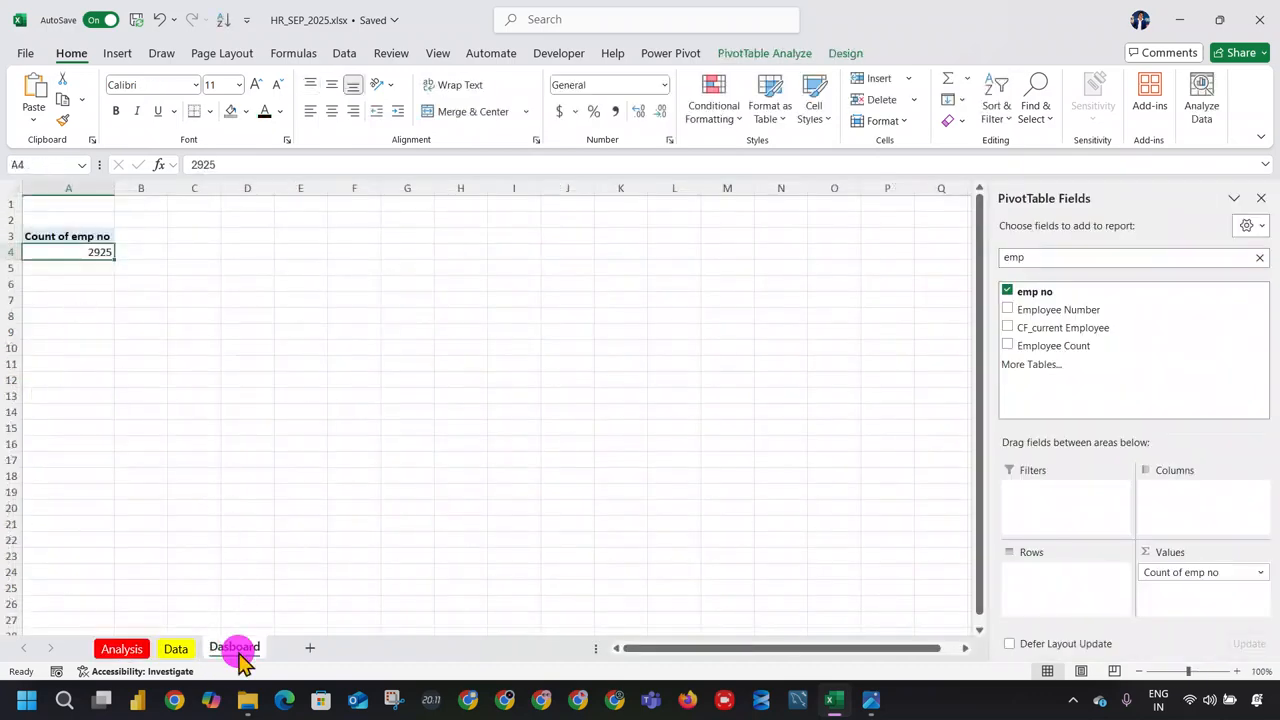
click(236, 650)
click(311, 165)
text(=Data!)
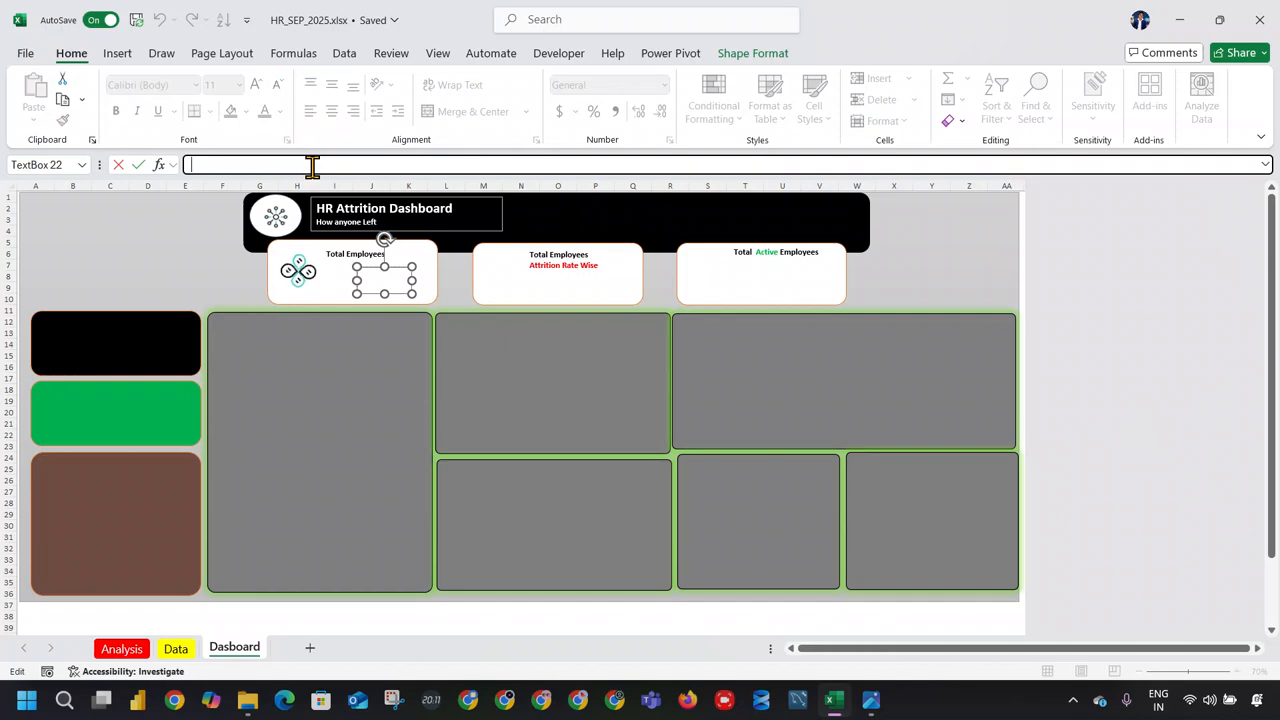
click(166, 650)
click(112, 648)
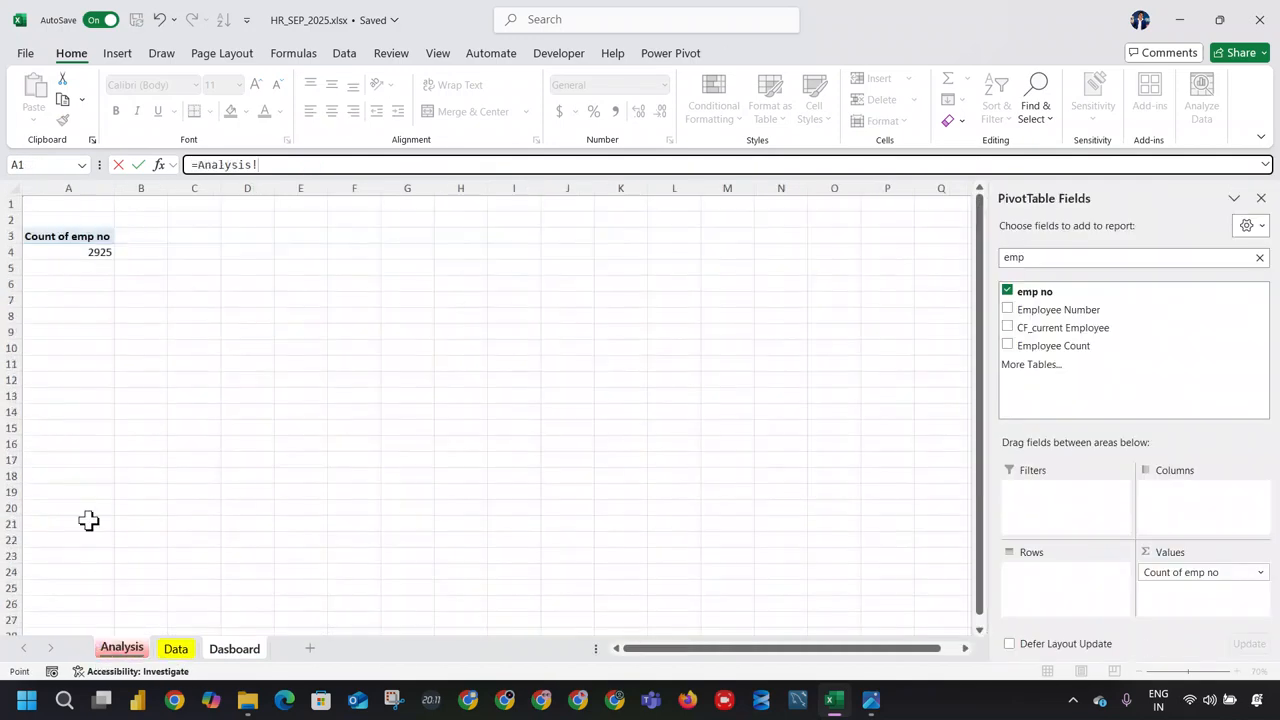
click(54, 254)
key(Return)
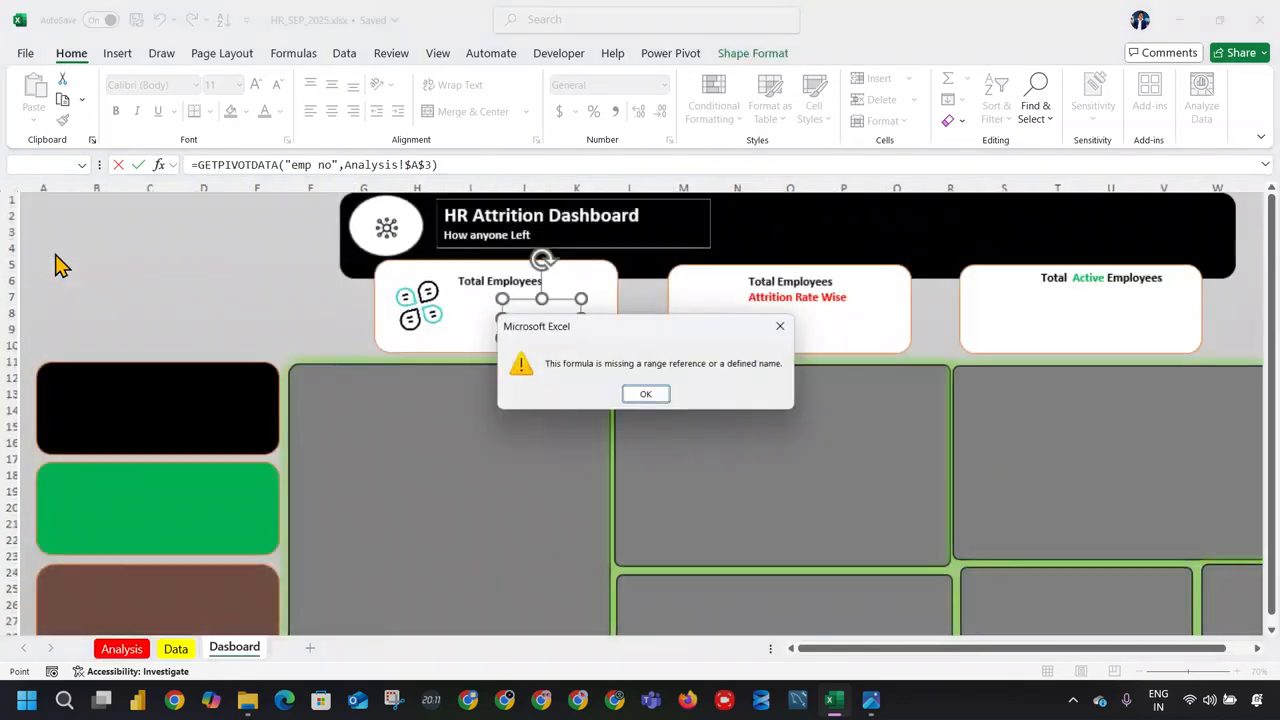
click(645, 394)
key(Escape)
key(Escape)
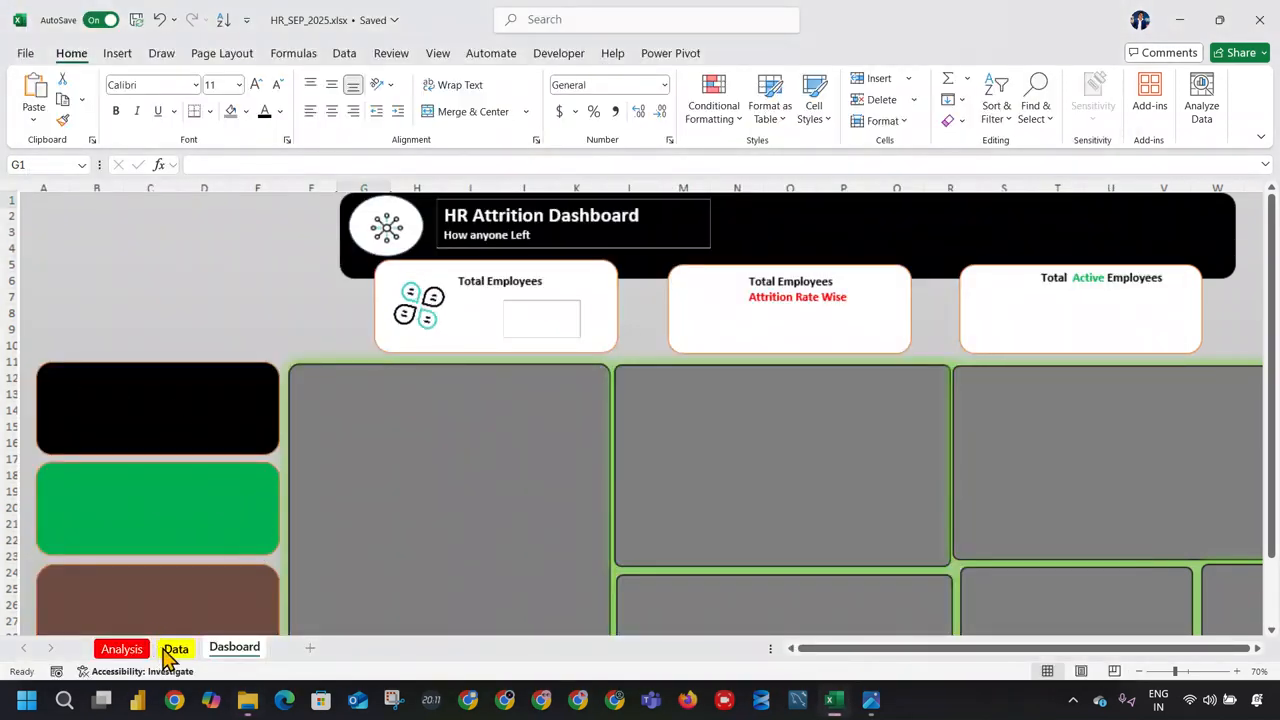
Step: Return to the Analysis sheet with the employee count pivot table
click(172, 649)
click(121, 648)
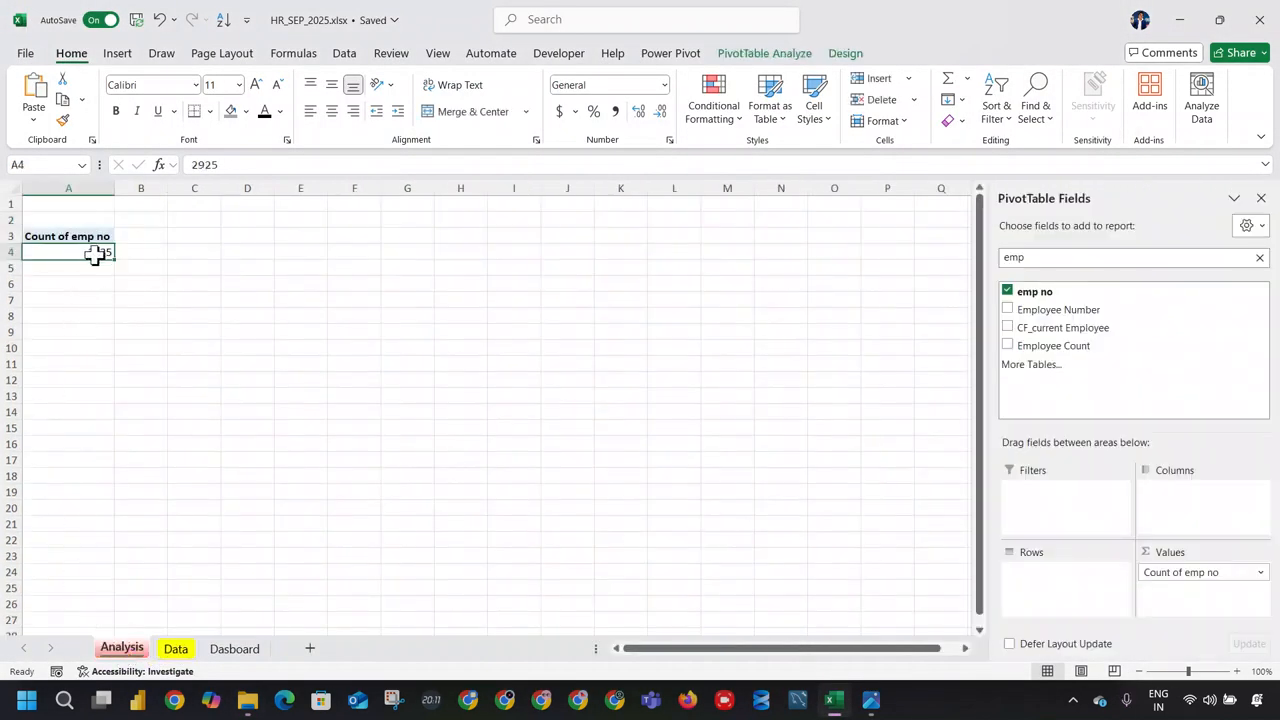
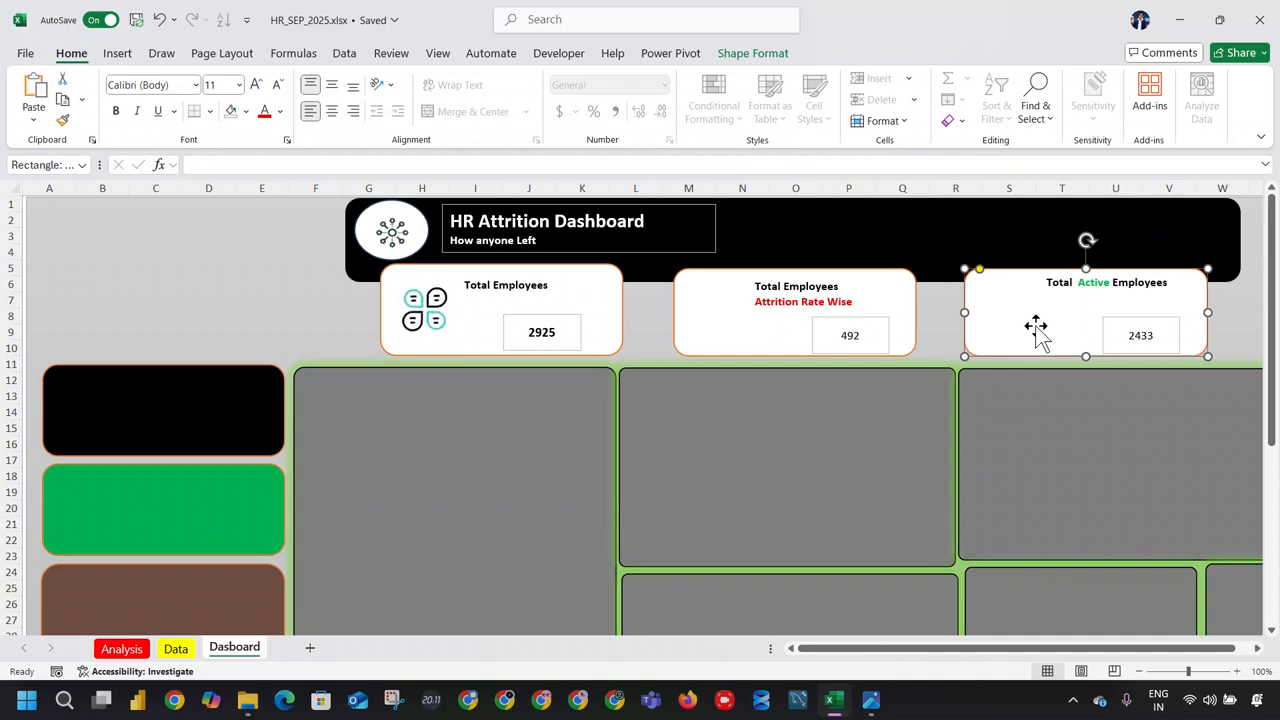
Step: Enter % as a column header in cell F3 of the Analysis sheet, beside the attrition pivot table
click(134, 648)
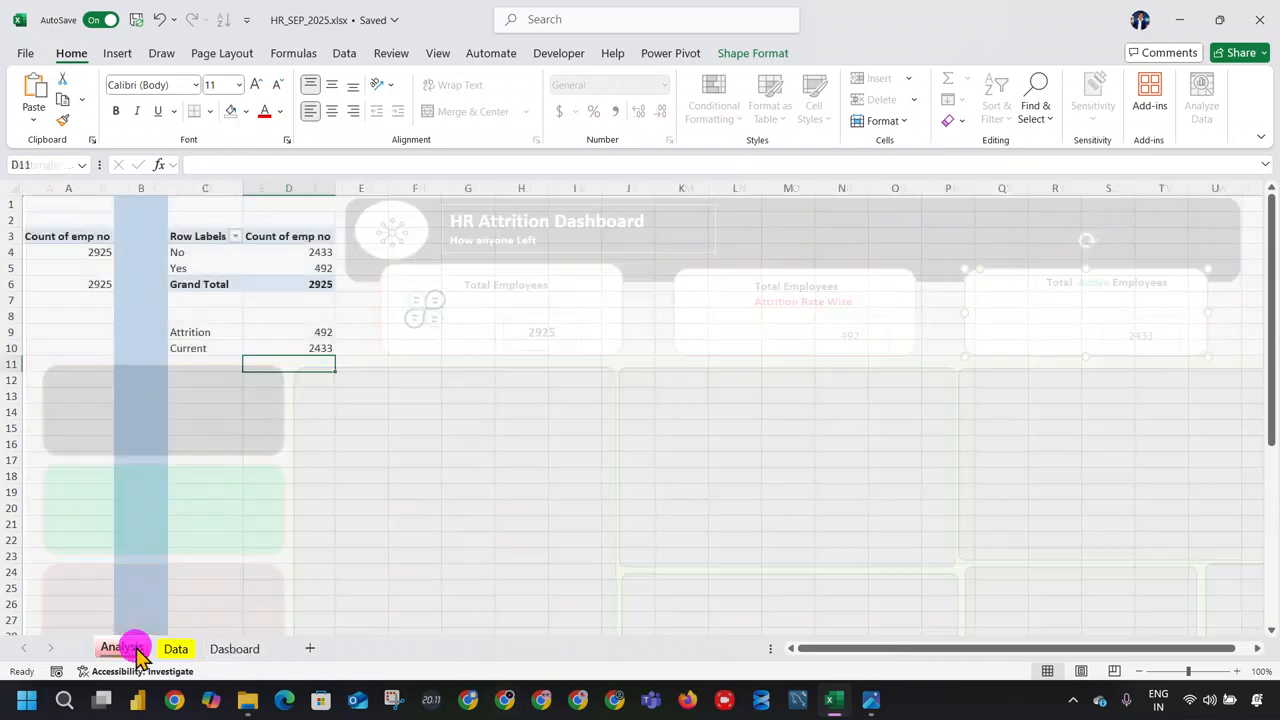
click(394, 240)
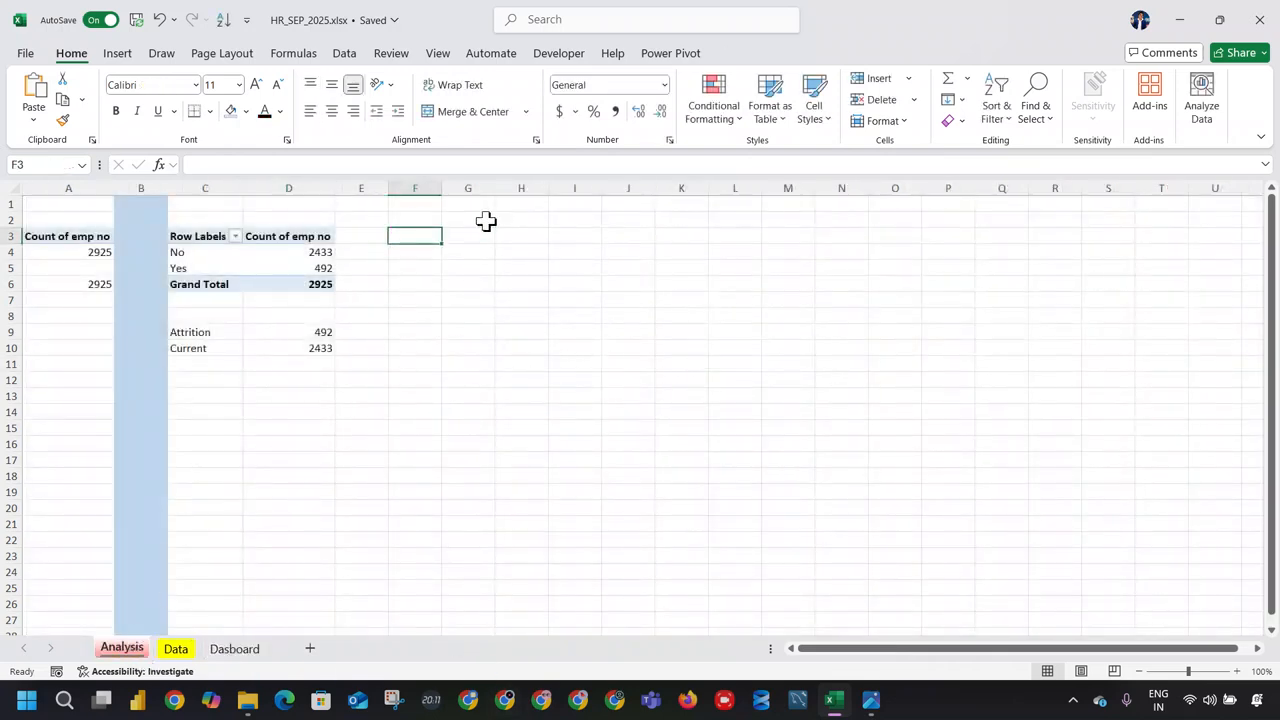
text(%)
key(Return)
Step: Calculate the No category's share of employees in F4 with the formula =D4/SUM($D$4:$D$5)
text(=)
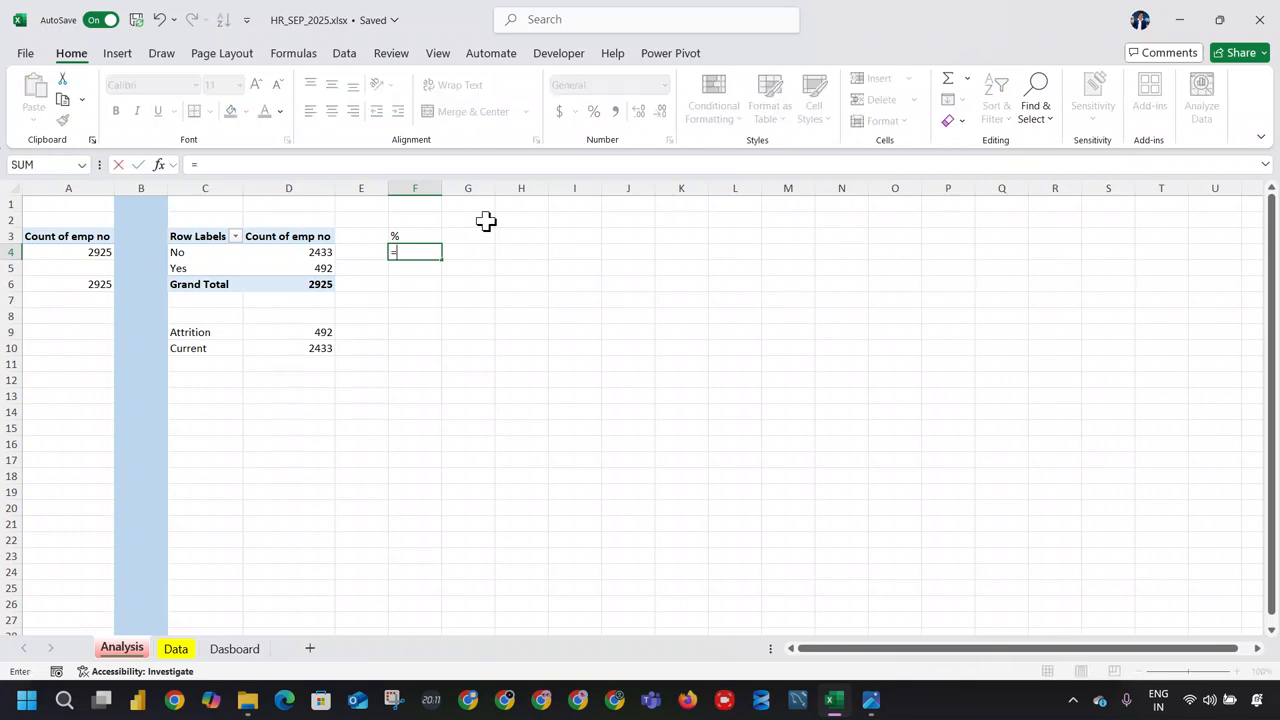
key(Left)
key(Left)
text(/sum)
key(Tab)
key(Left)
key(Left)
key(shift+Down)
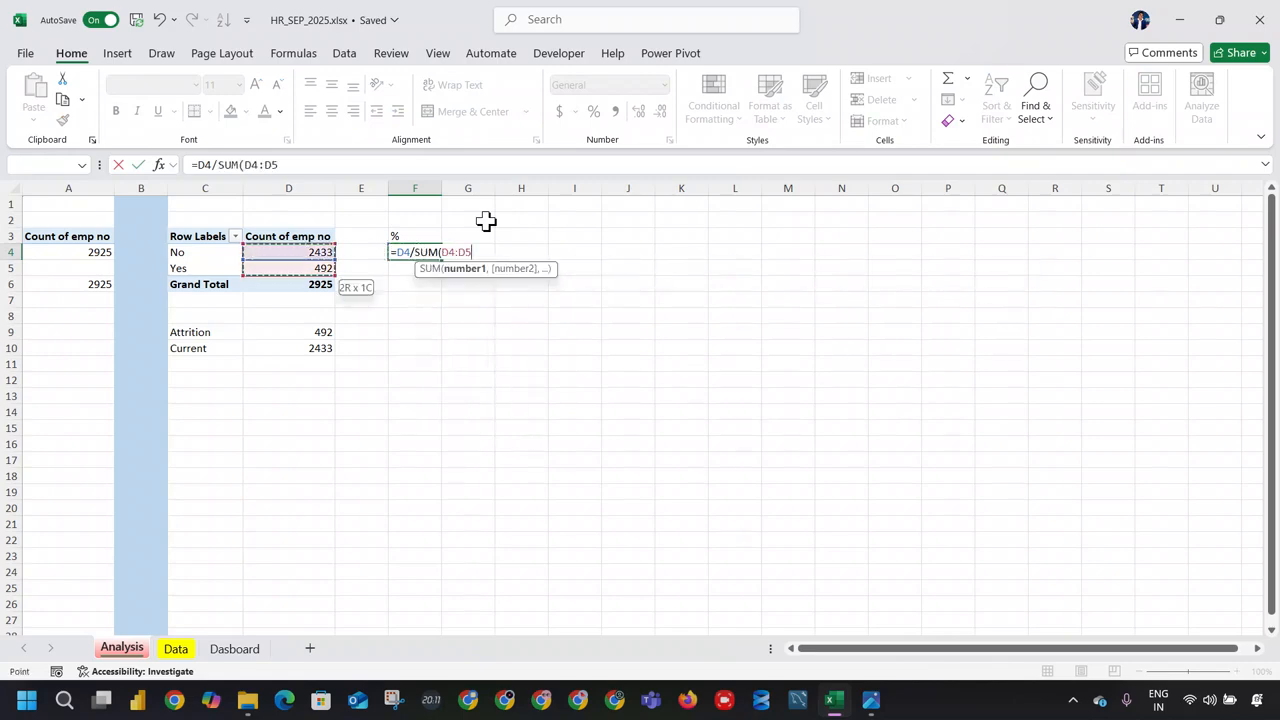
key(F4)
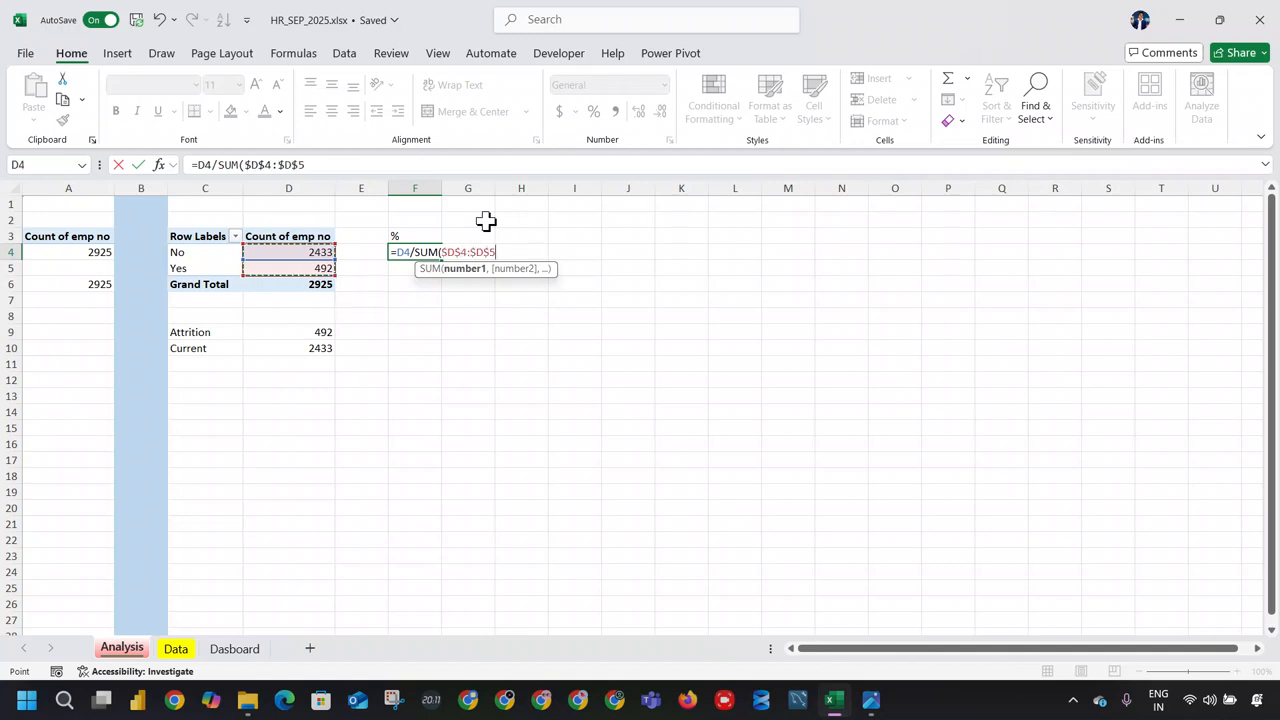
text())
key(Return)
Step: Format the share in F4 as a percentage and fill the formula down to F5
key(Up)
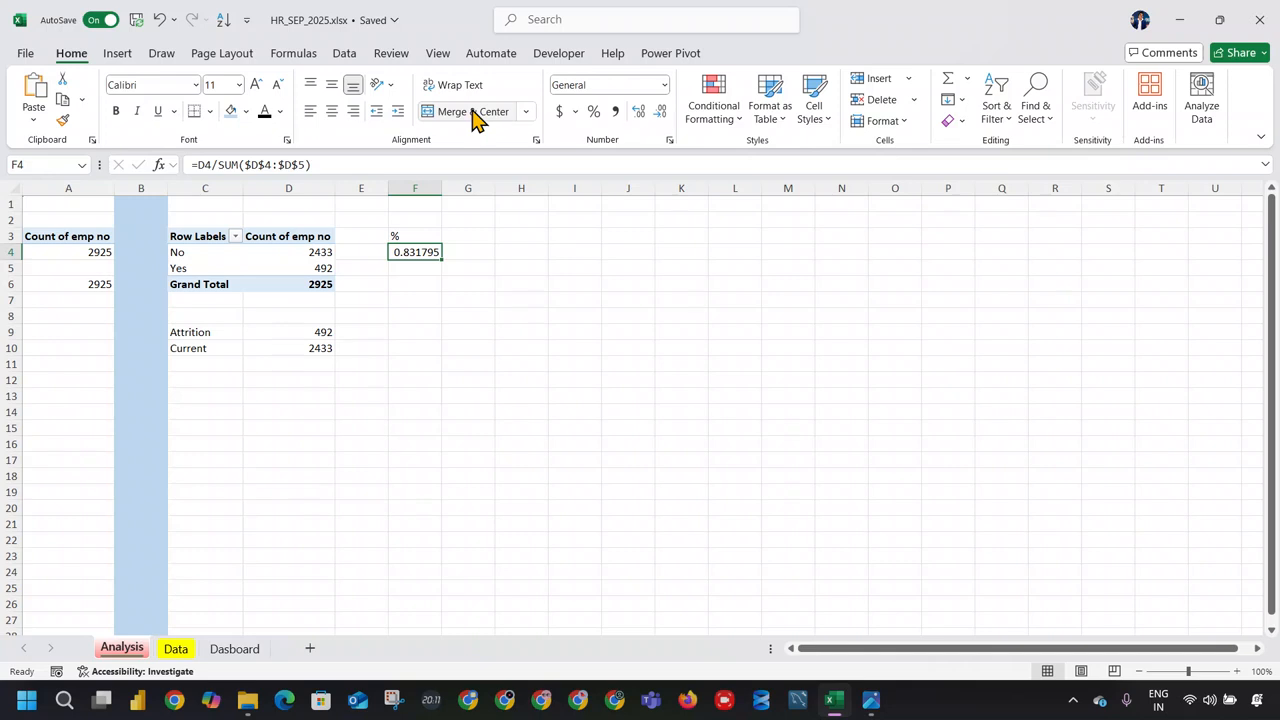
click(594, 111)
drag(440, 258, 441, 270)
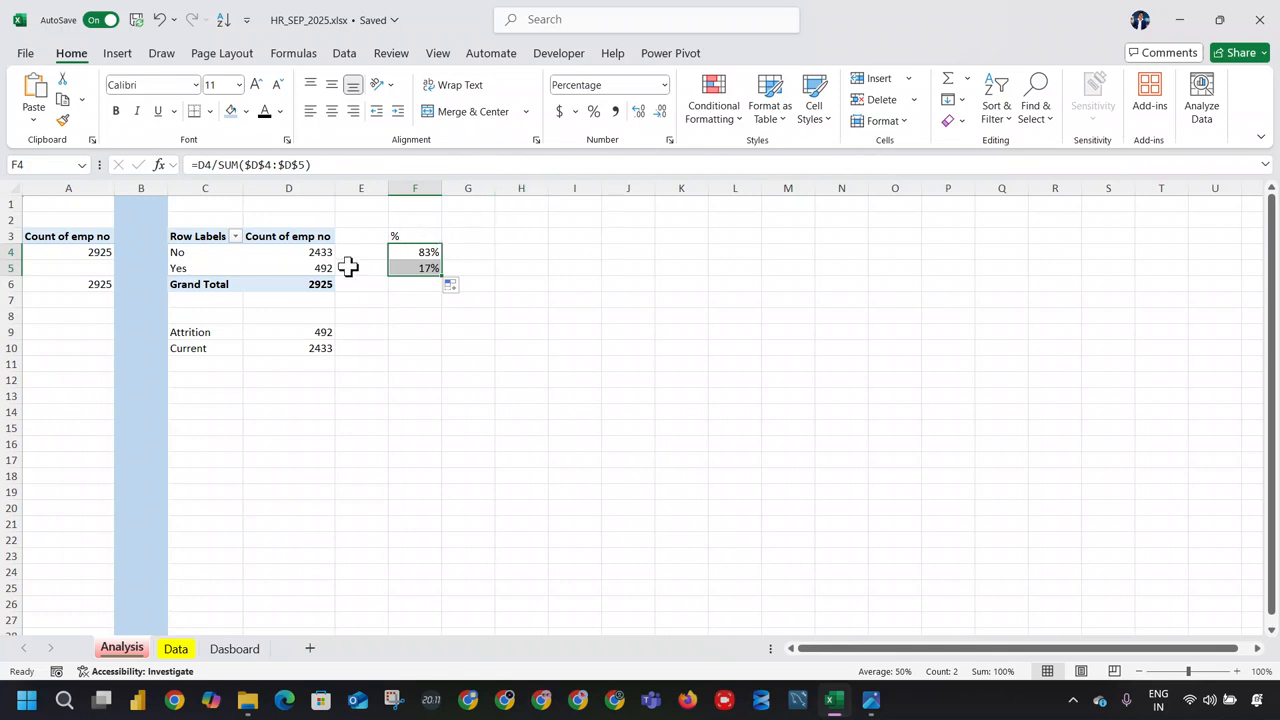
Step: Insert a doughnut PivotChart based on the attrition pivot table
click(271, 267)
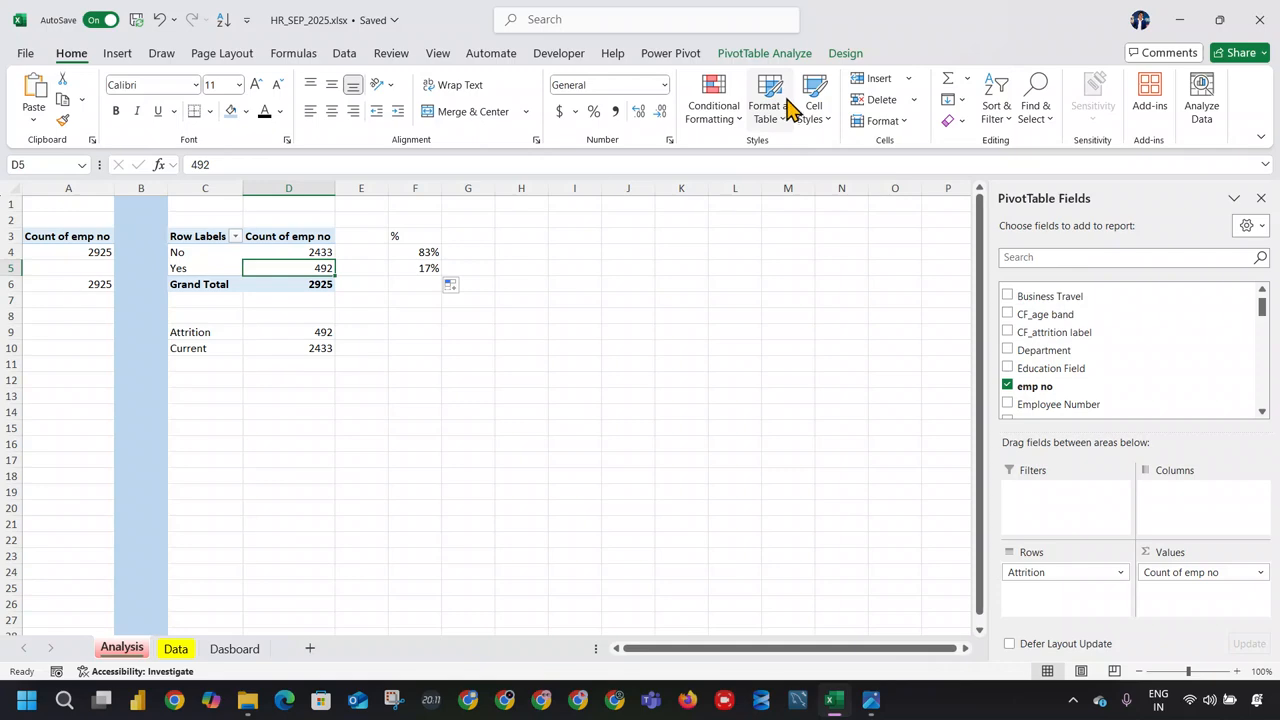
click(765, 55)
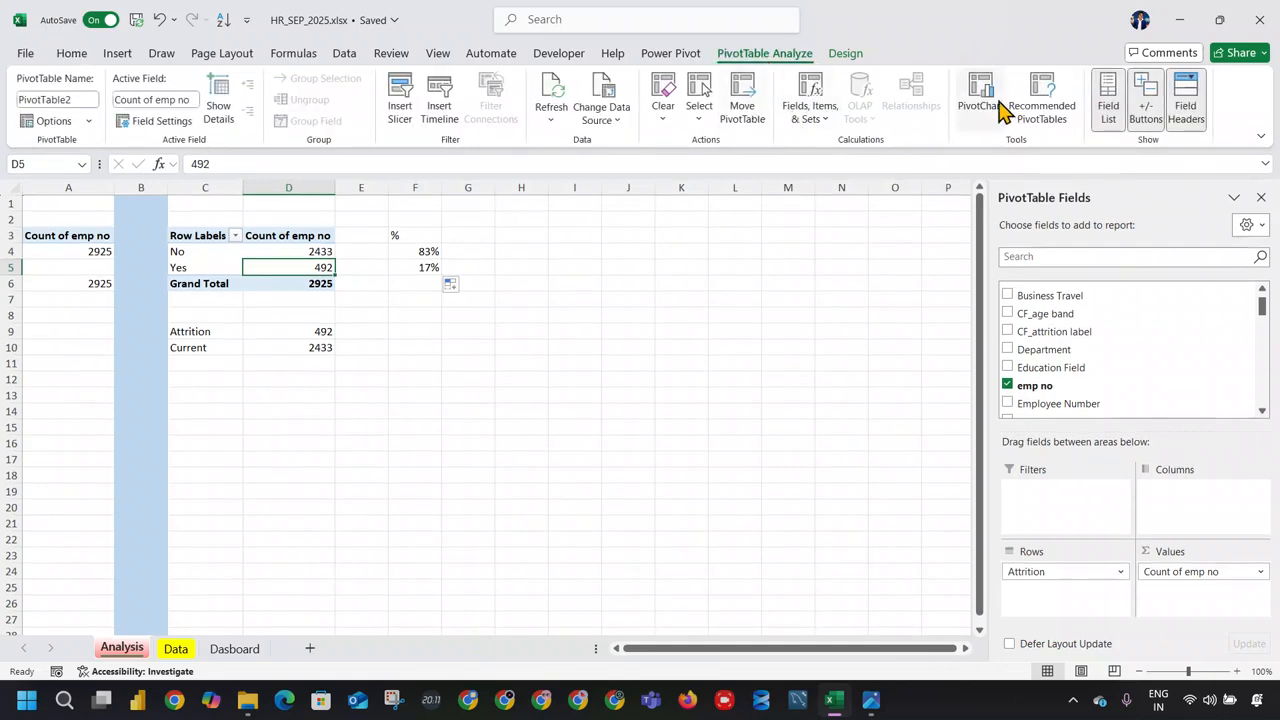
click(999, 105)
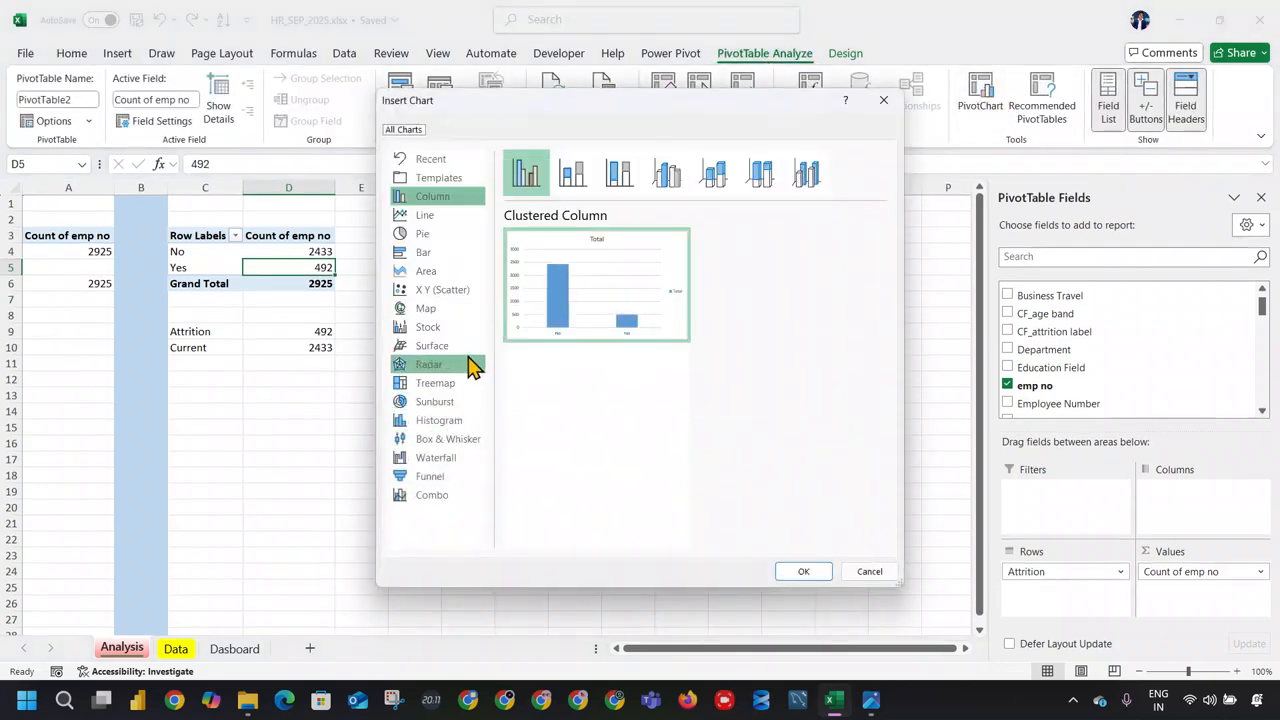
click(470, 236)
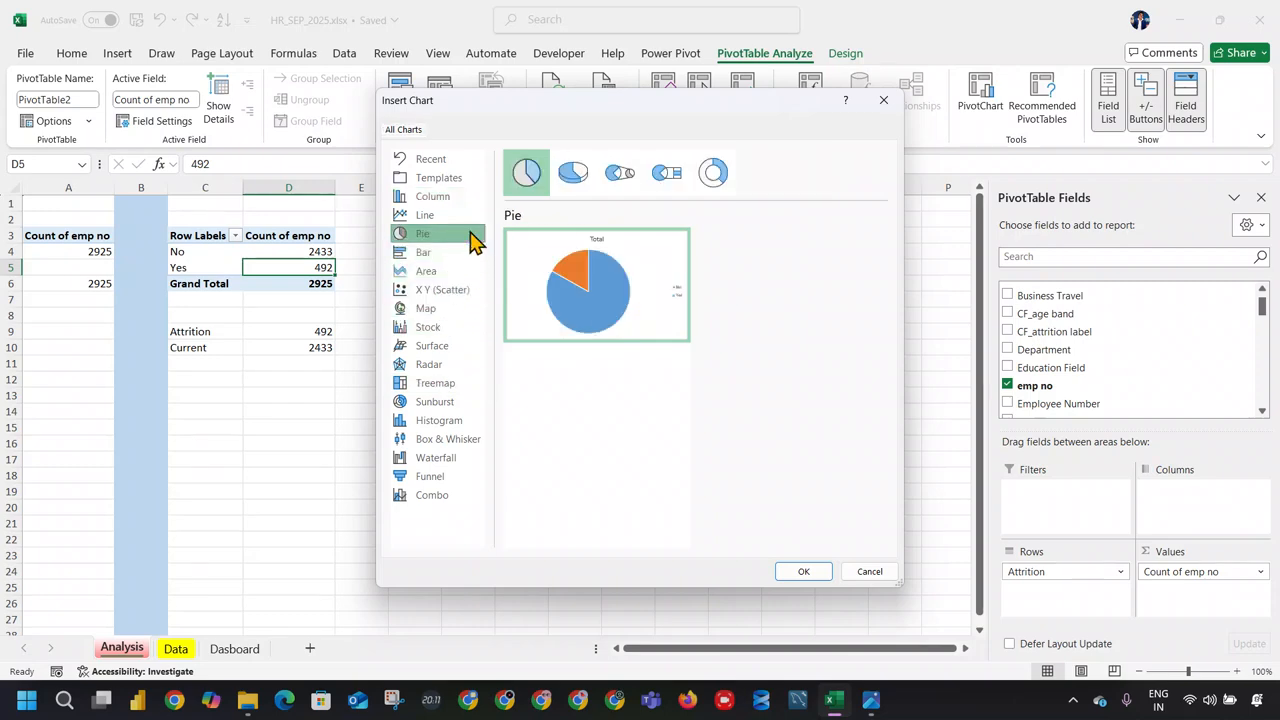
click(714, 175)
click(790, 569)
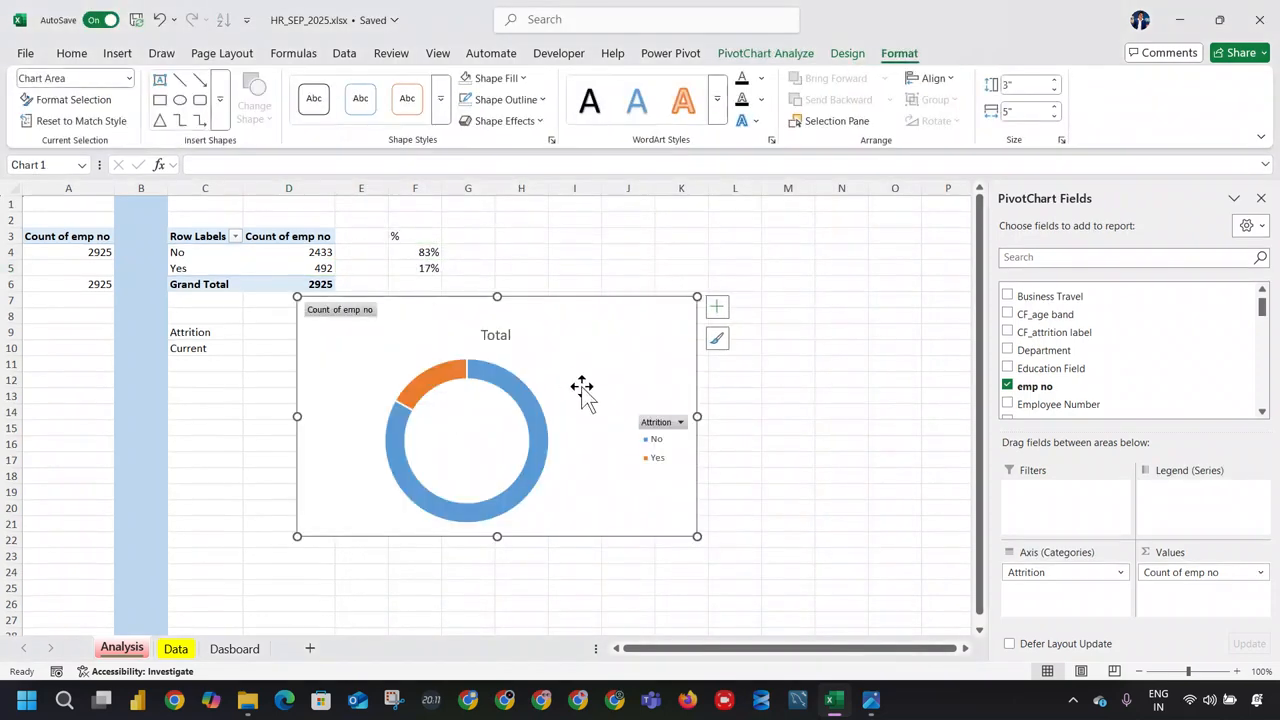
Step: Remove the chart title and the legend from the doughnut chart
click(716, 306)
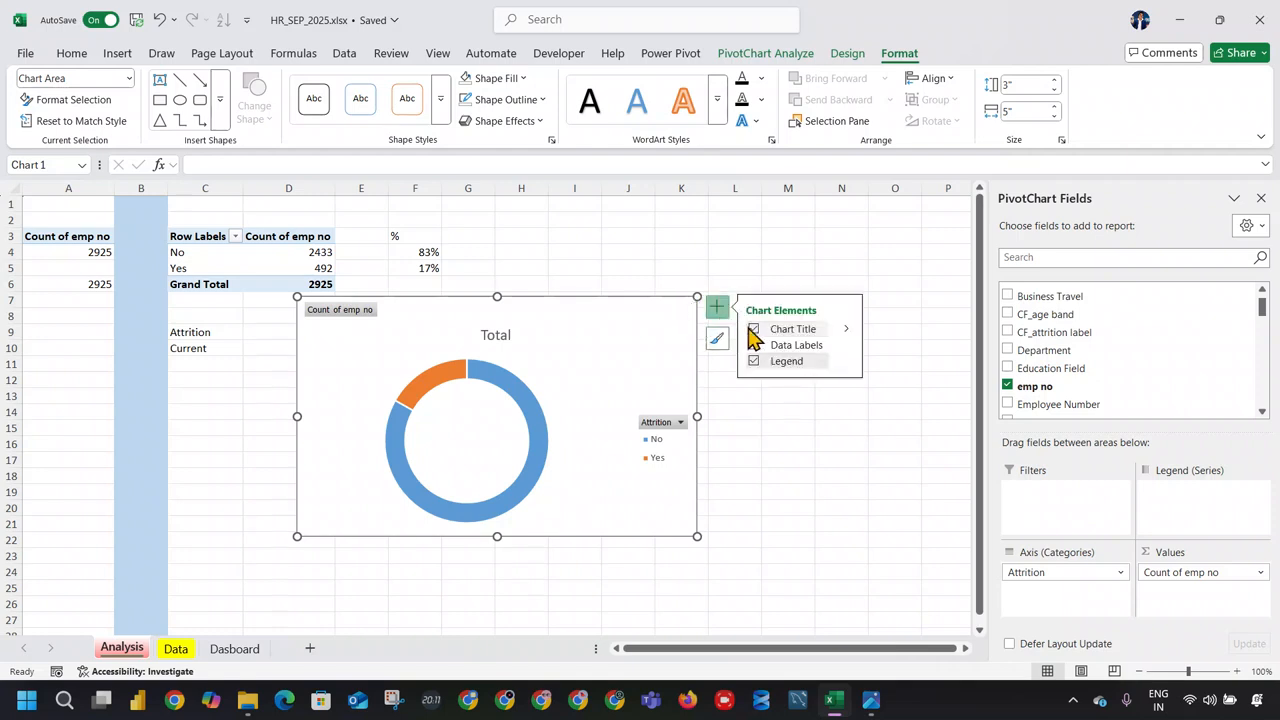
click(753, 330)
click(754, 362)
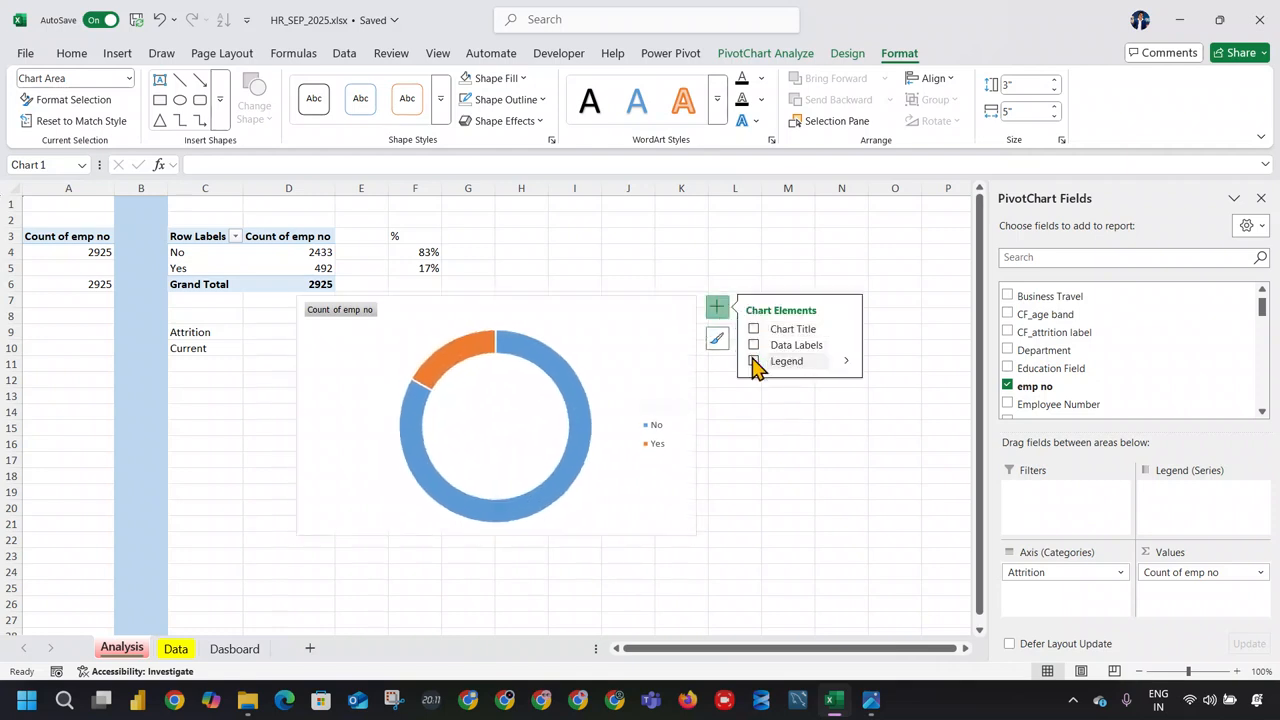
Step: Add data labels to the doughnut showing category name, value and percentage, with leader lines turned off
click(846, 345)
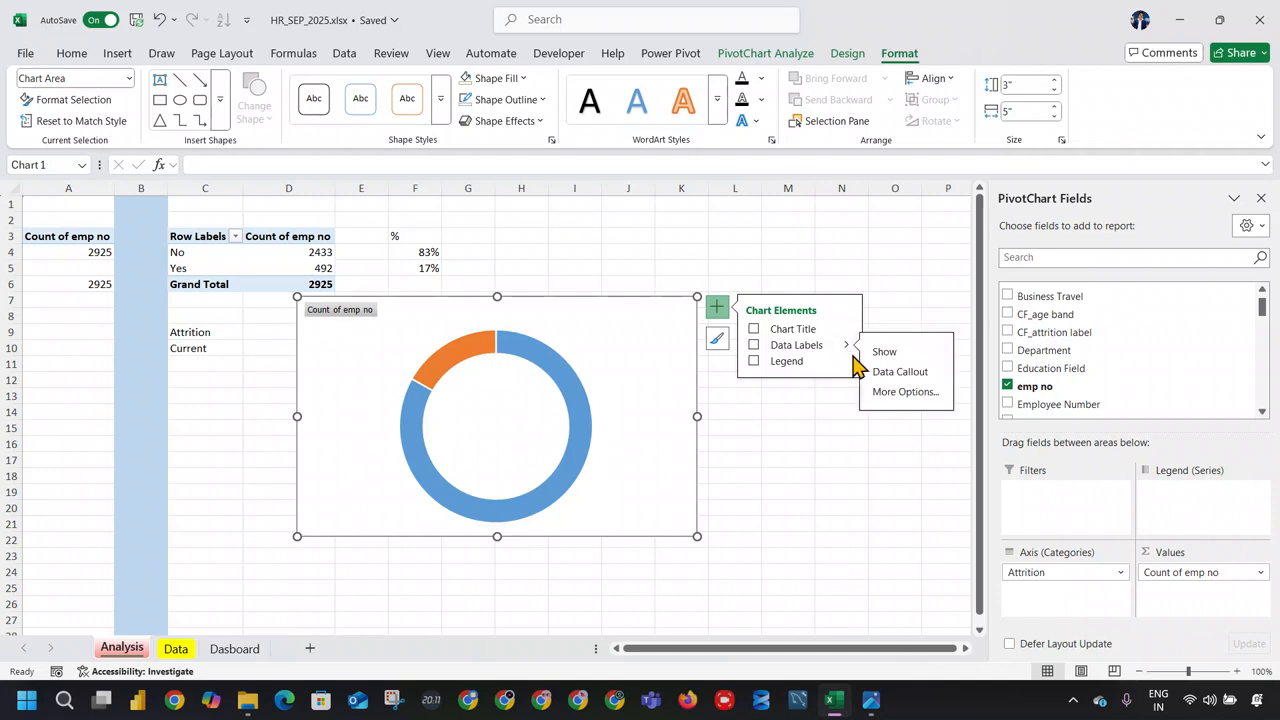
click(900, 392)
click(1051, 426)
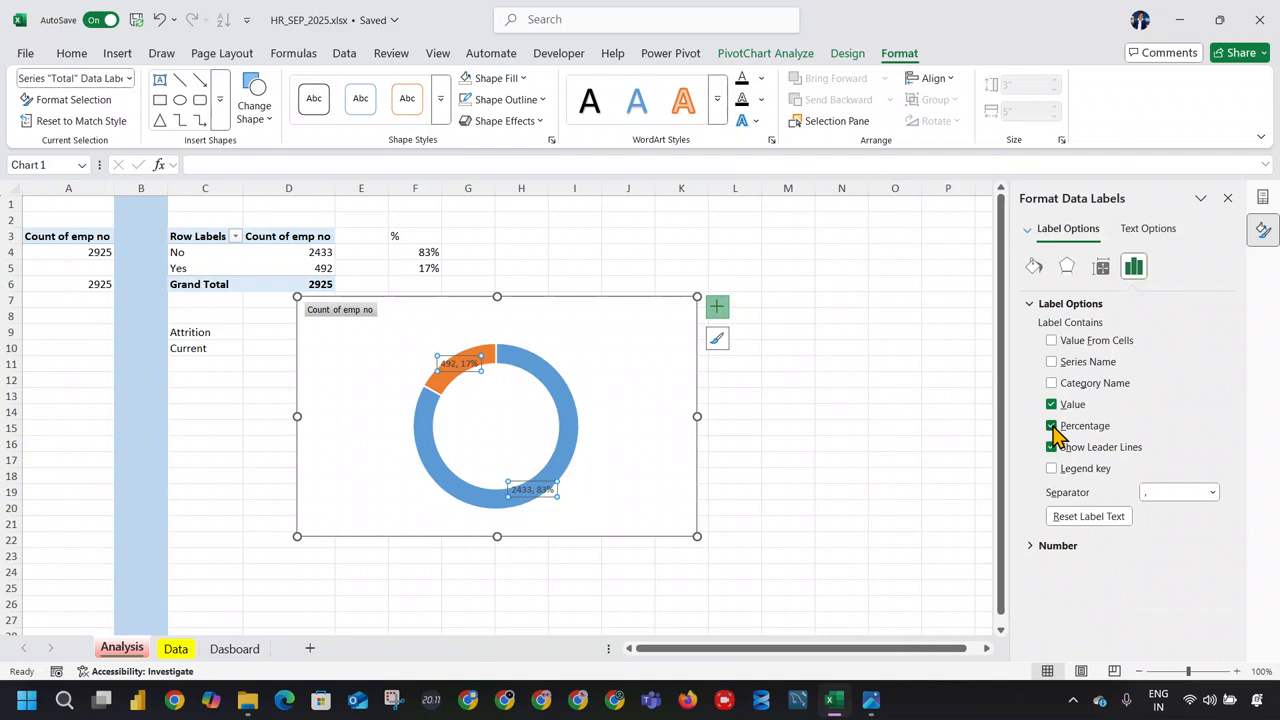
click(1051, 447)
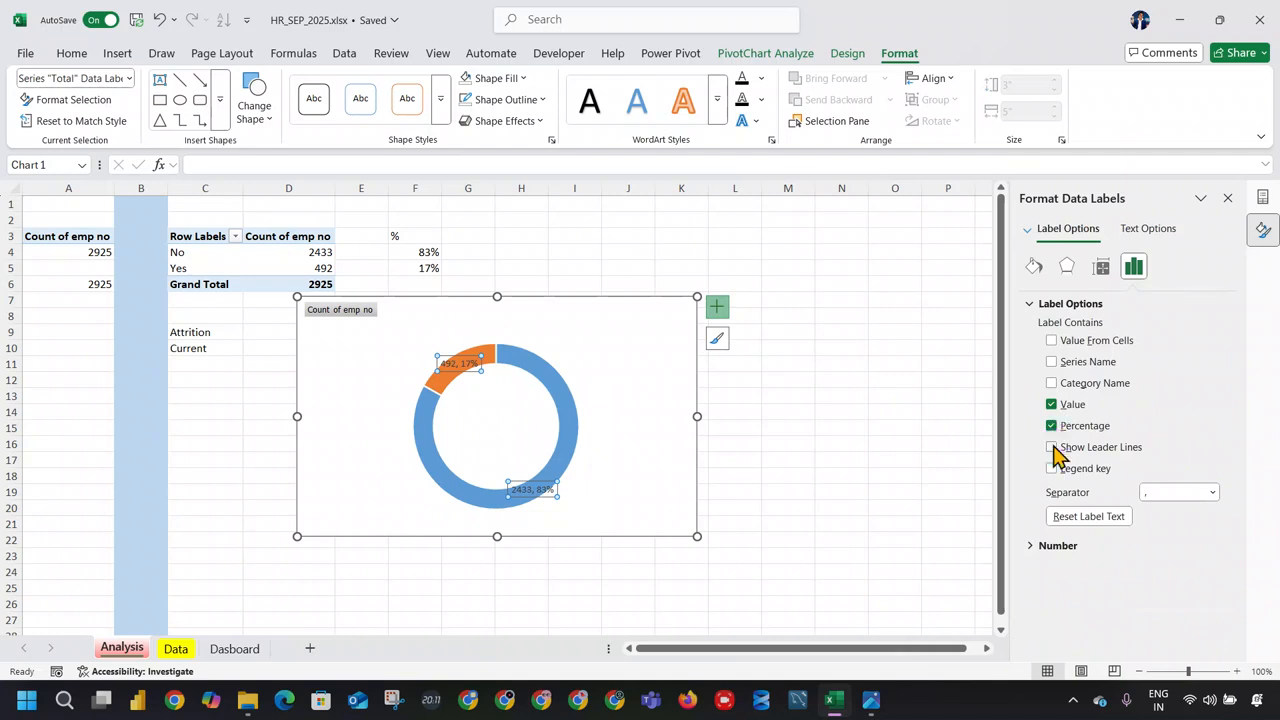
click(1051, 384)
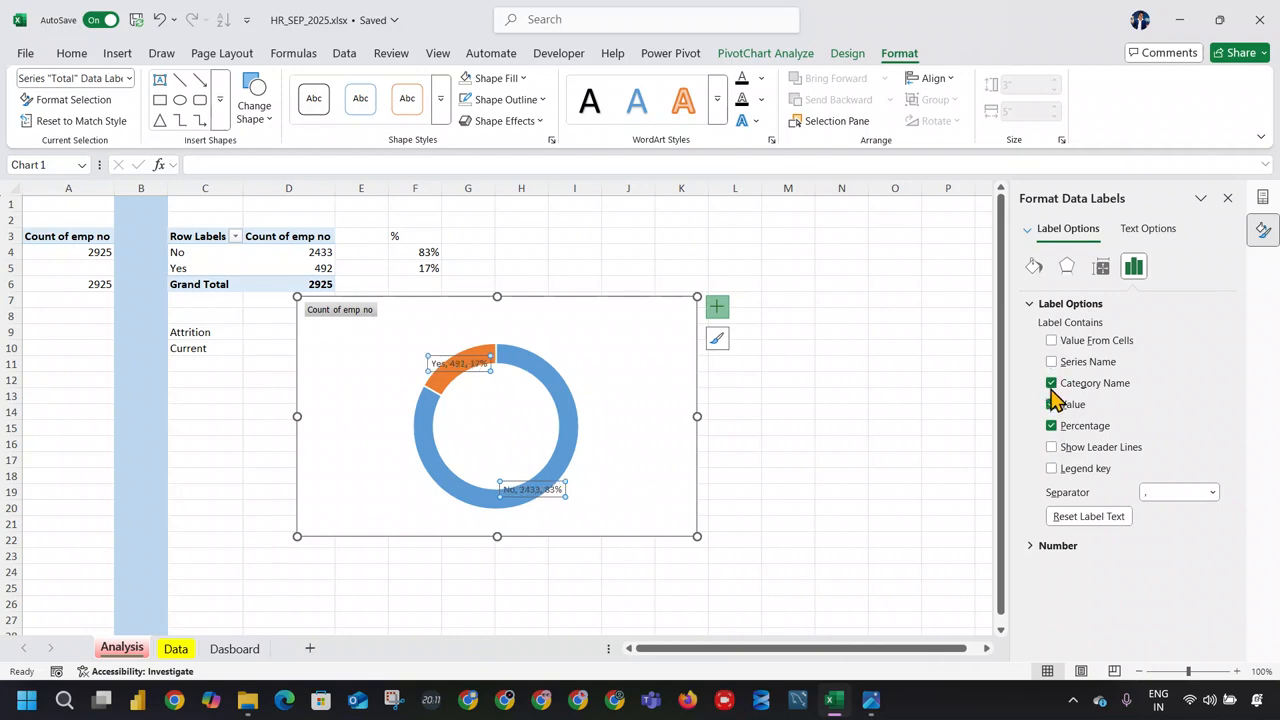
Step: Replace Attrition with CF_attrition label as the row field of the pivot table behind the doughnut chart
drag(206, 268, 206, 258)
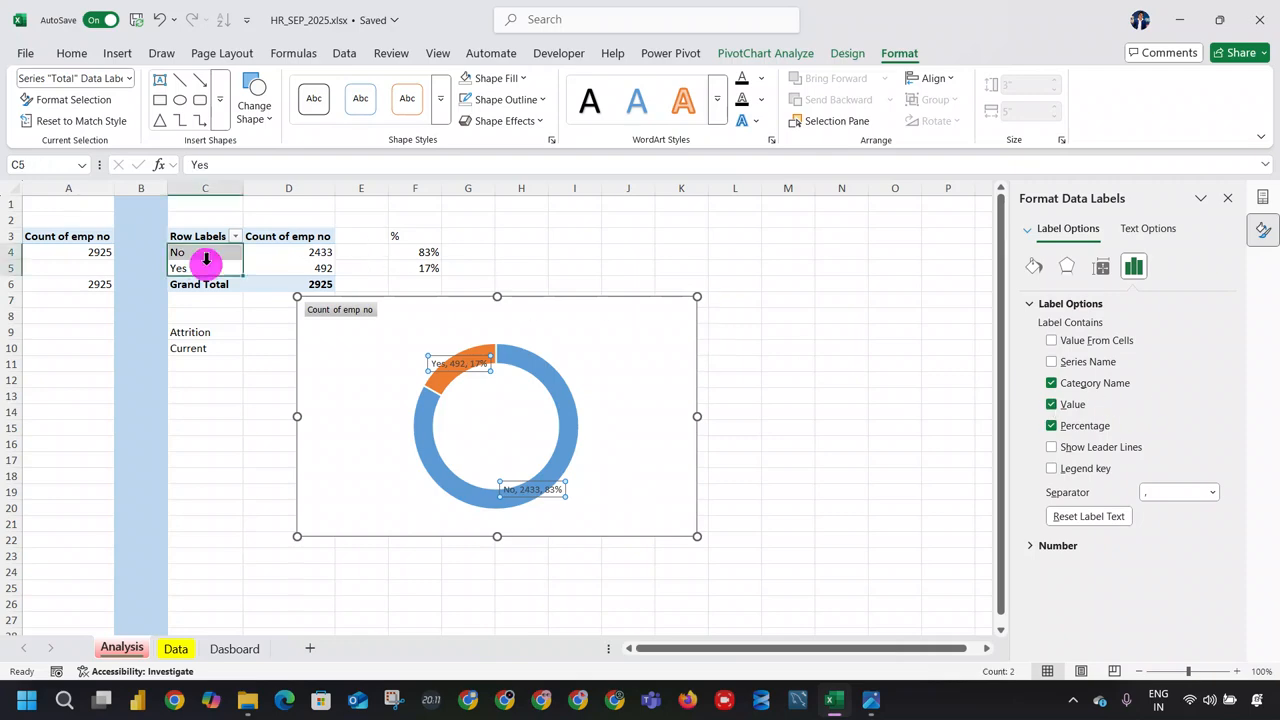
click(226, 268)
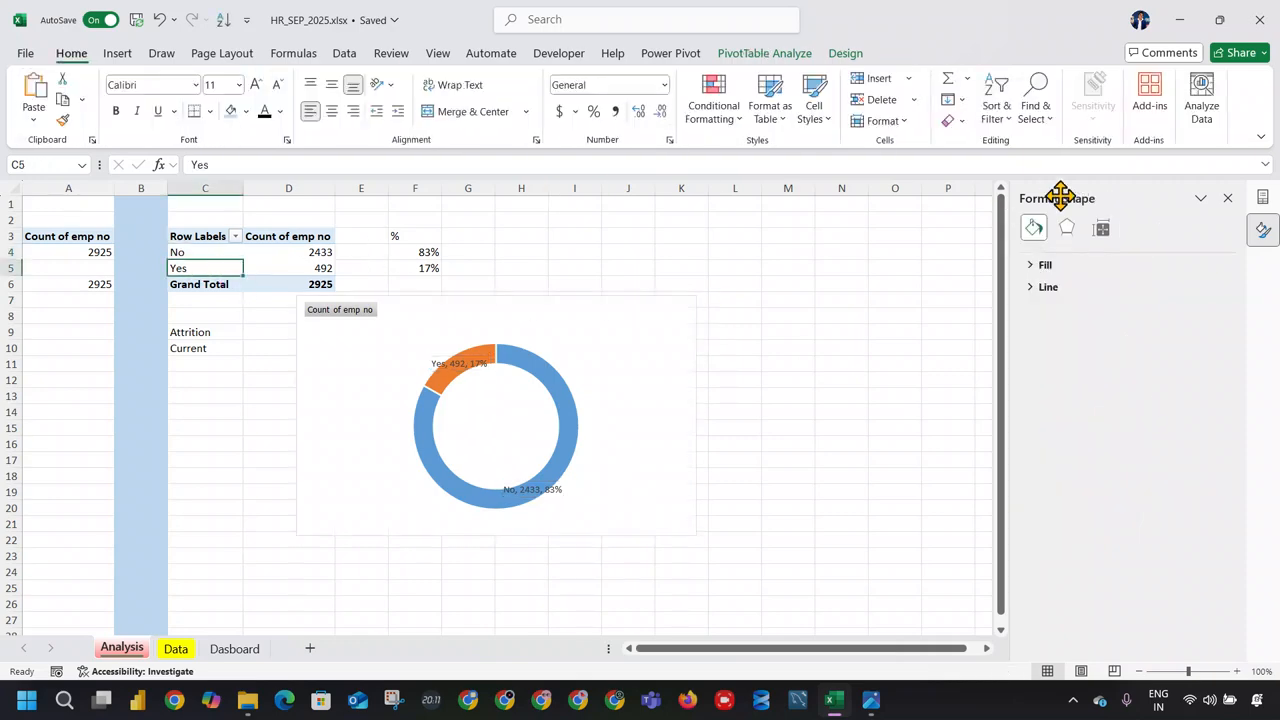
click(1262, 197)
scroll(1123, 363, down, 2)
scroll(1124, 365, up, 3)
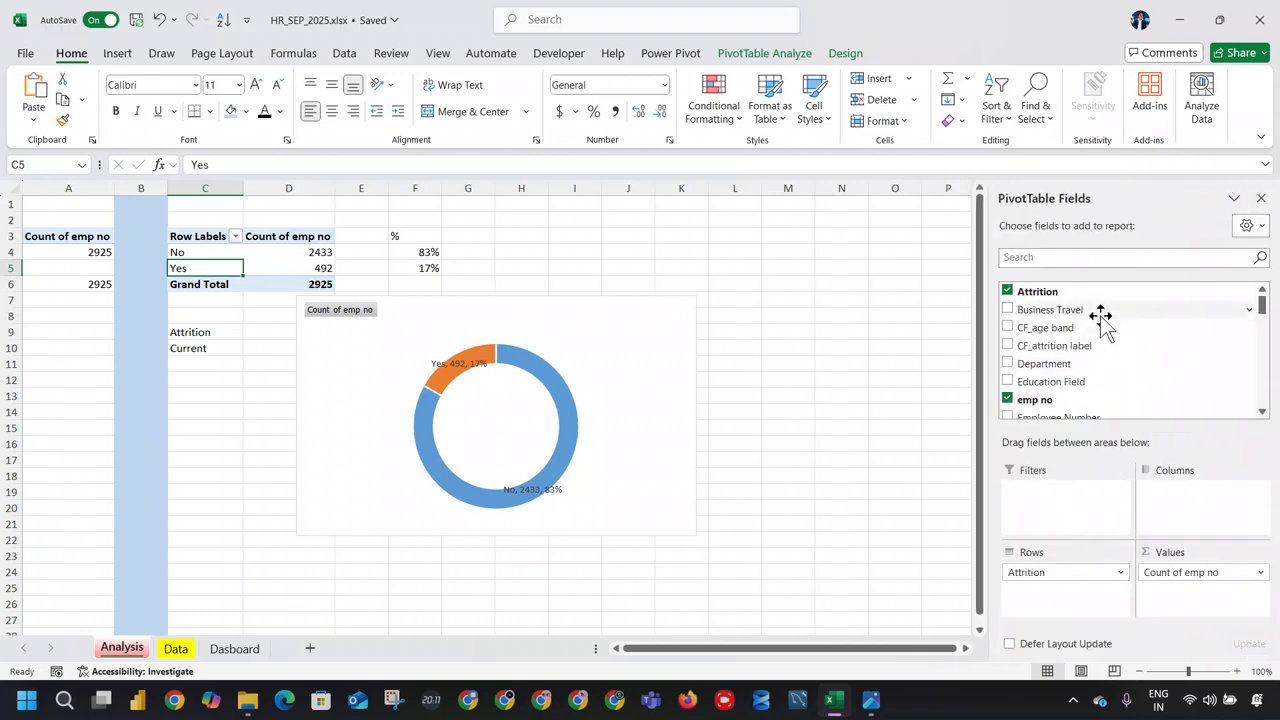
key(ctrl+Page_Down)
click(122, 649)
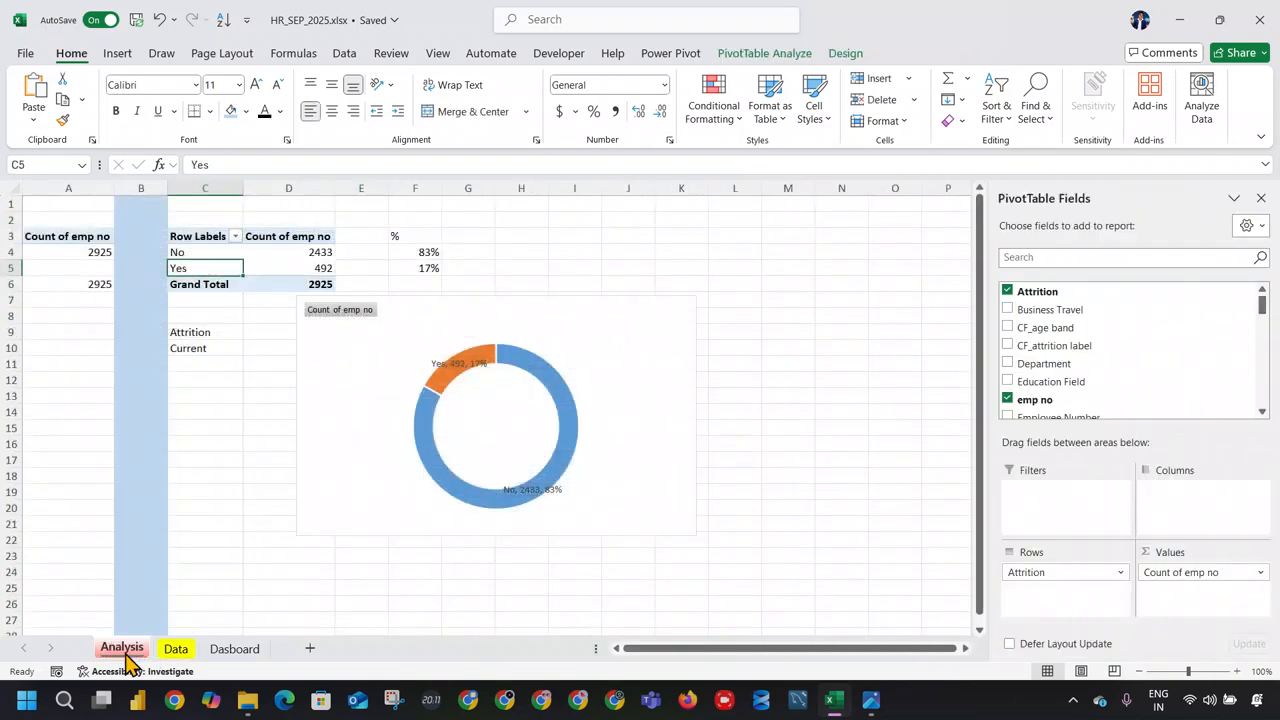
drag(1130, 345, 1074, 577)
click(672, 394)
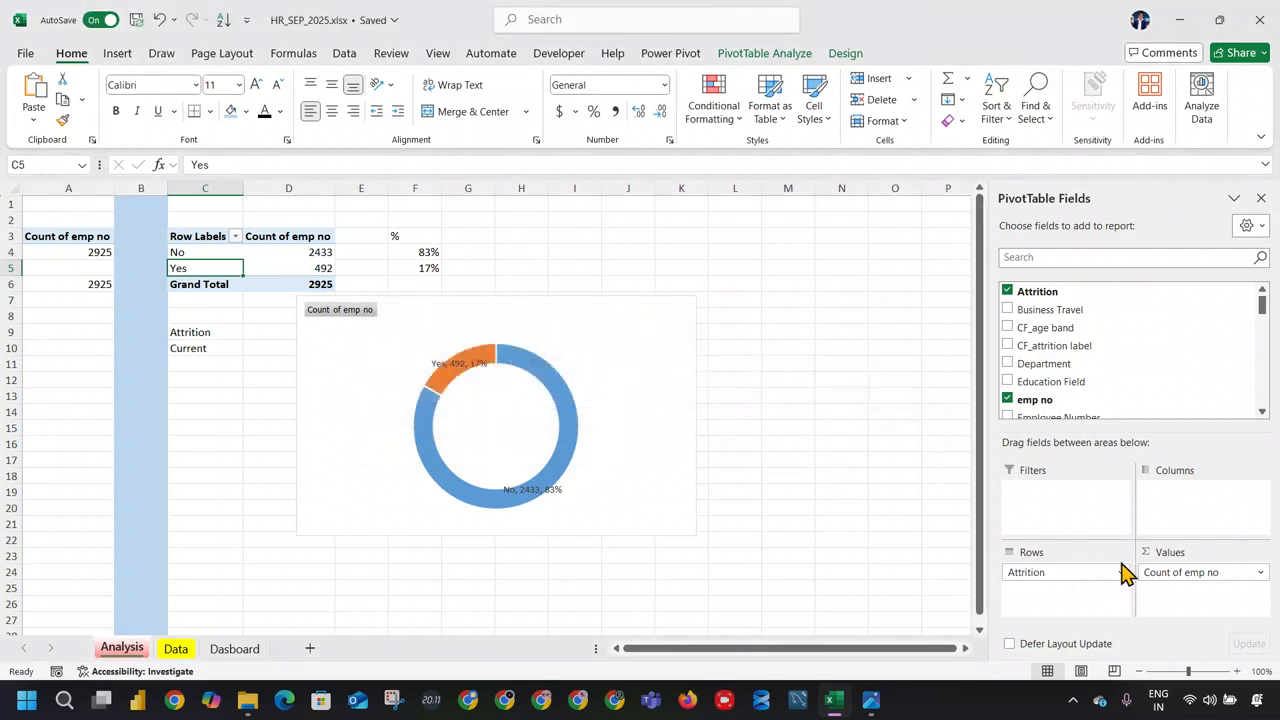
mouse_move(1080, 568)
mouse_down()
mouse_move(1106, 360)
mouse_move(1088, 580)
mouse_up()
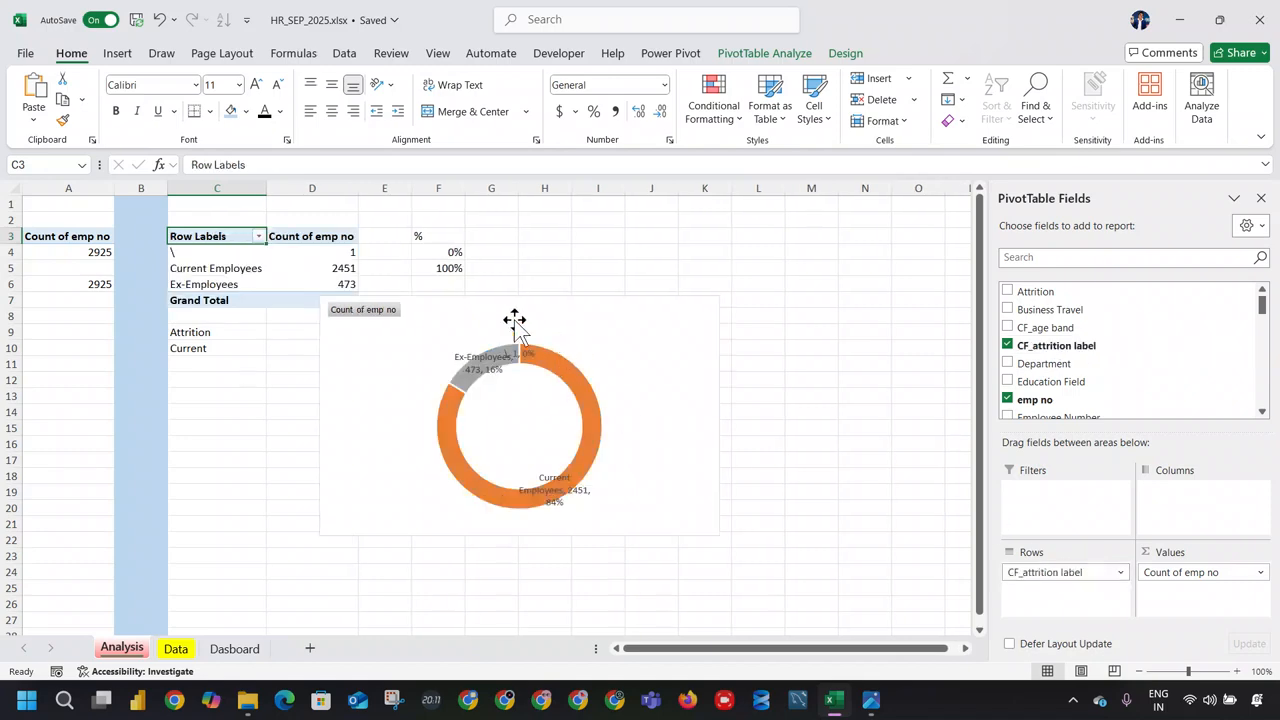
Step: Turn on filters for the Data sheet's table and filter the CF_attrition label column to the stray "\" entry
click(175, 649)
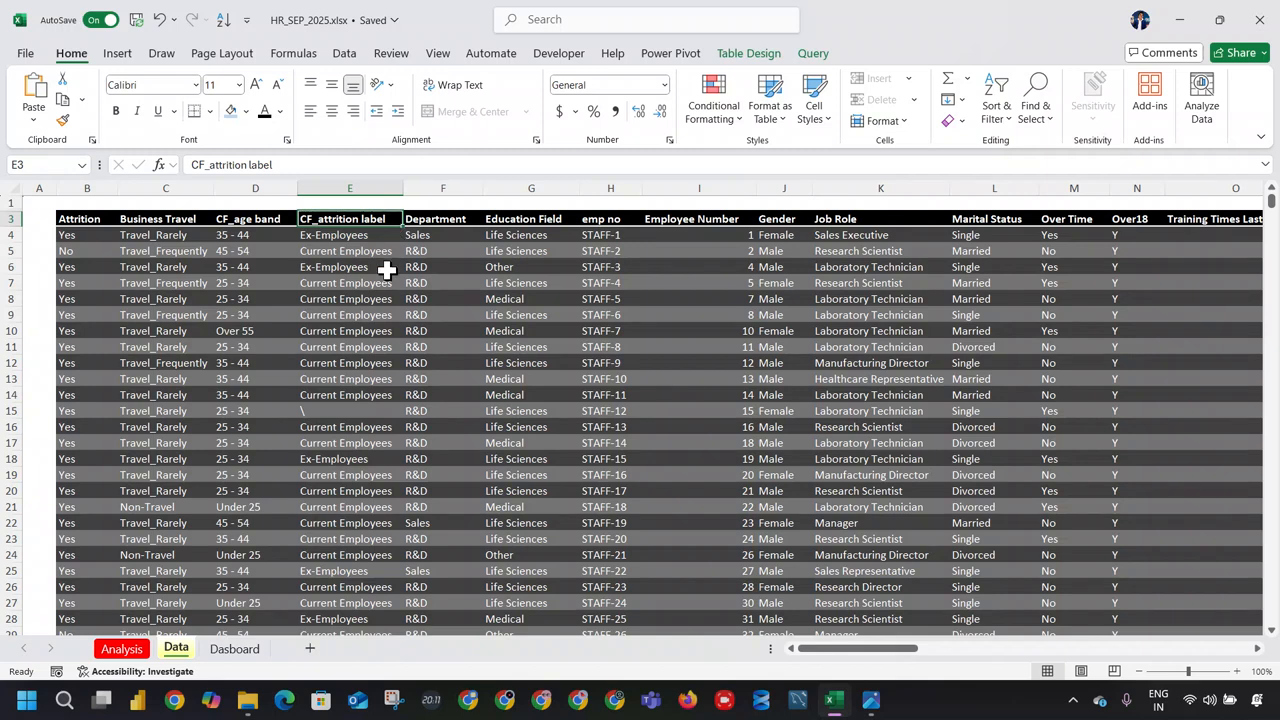
key(ctrl+shift+l)
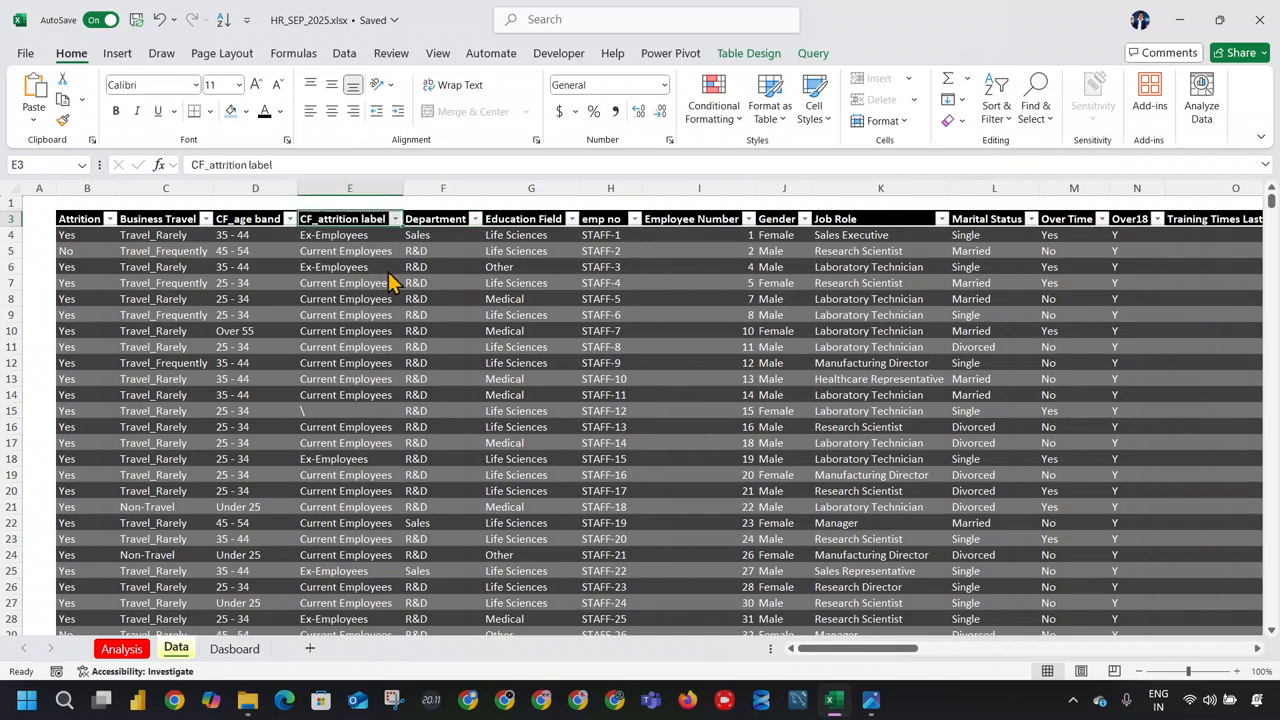
key(alt+Down)
key(e)
key(Down)
key(space)
key(Down)
key(space)
key(Return)
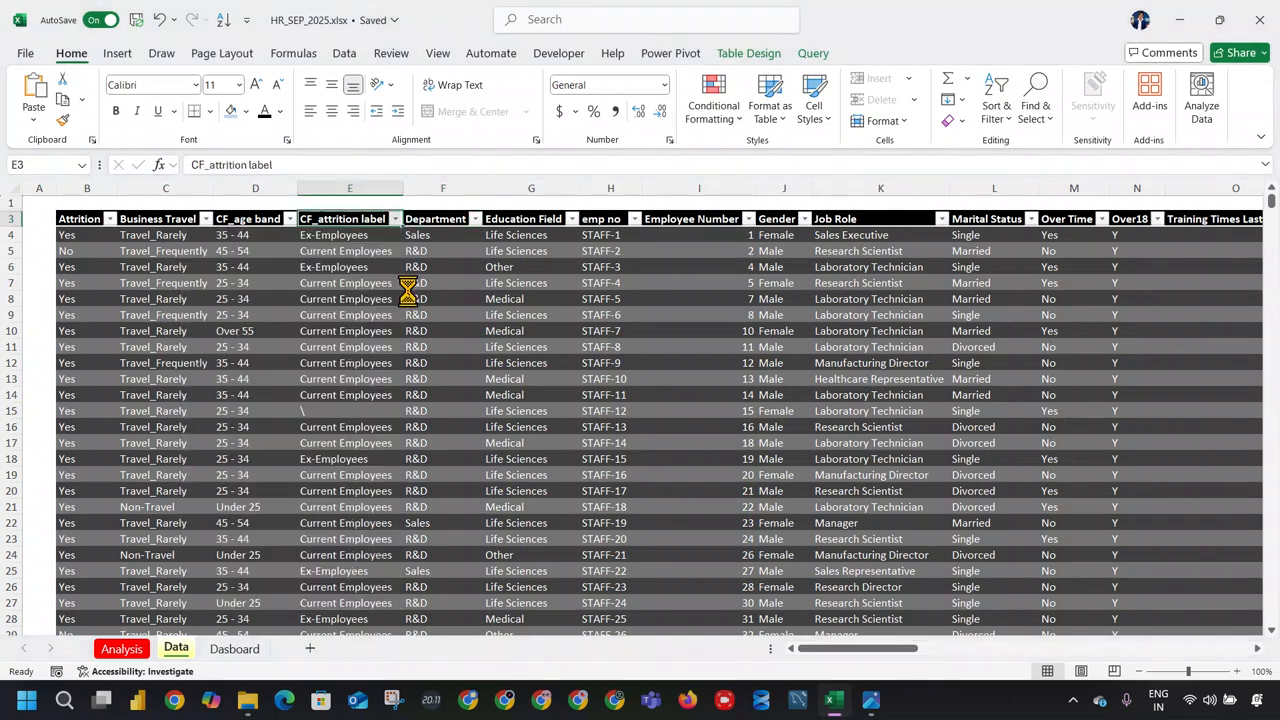
Step: Turn off the Data table's filters and copy the Ex-Employees label from the first data row of the CF_attrition label column
key(Down)
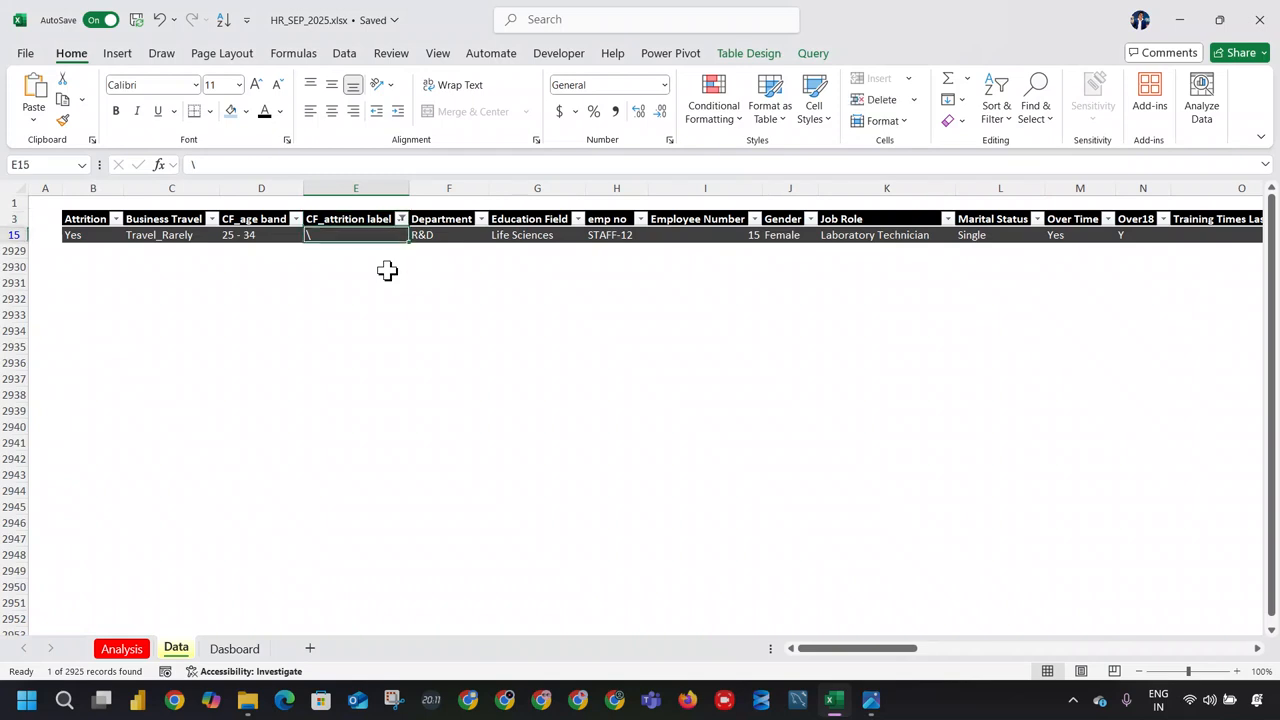
key(Up)
key(ctrl+shift+l)
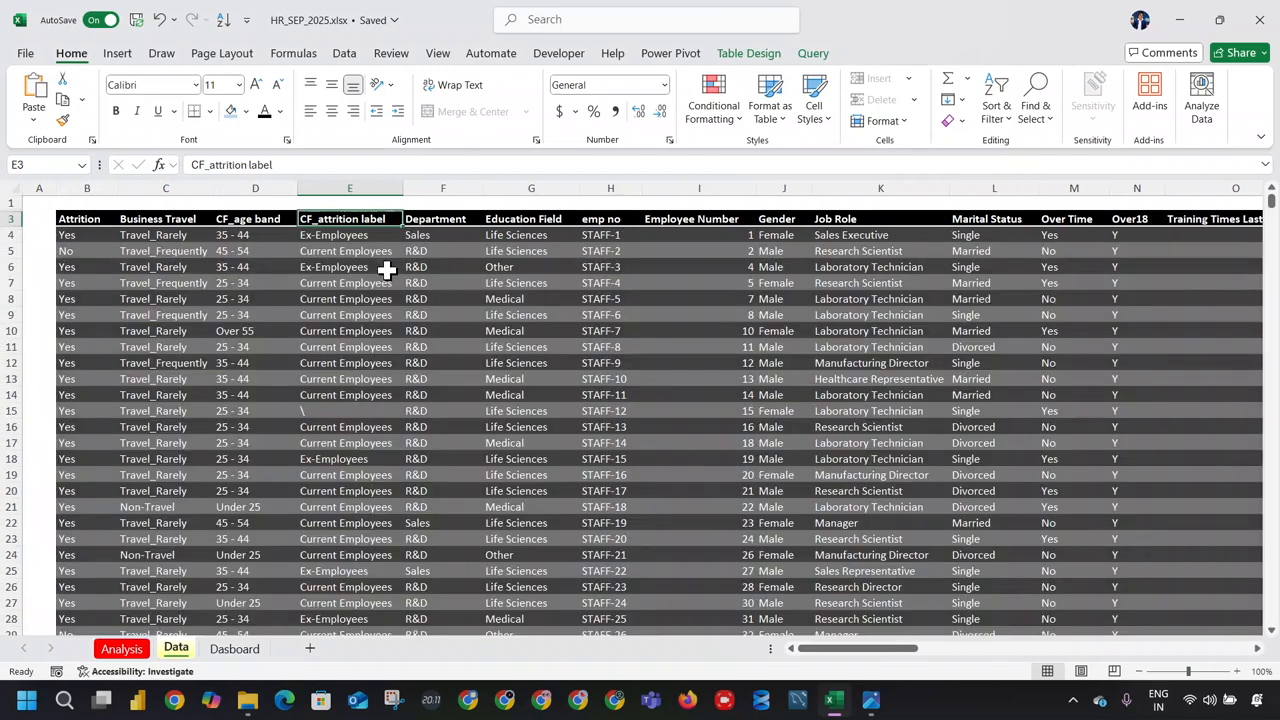
key(Down)
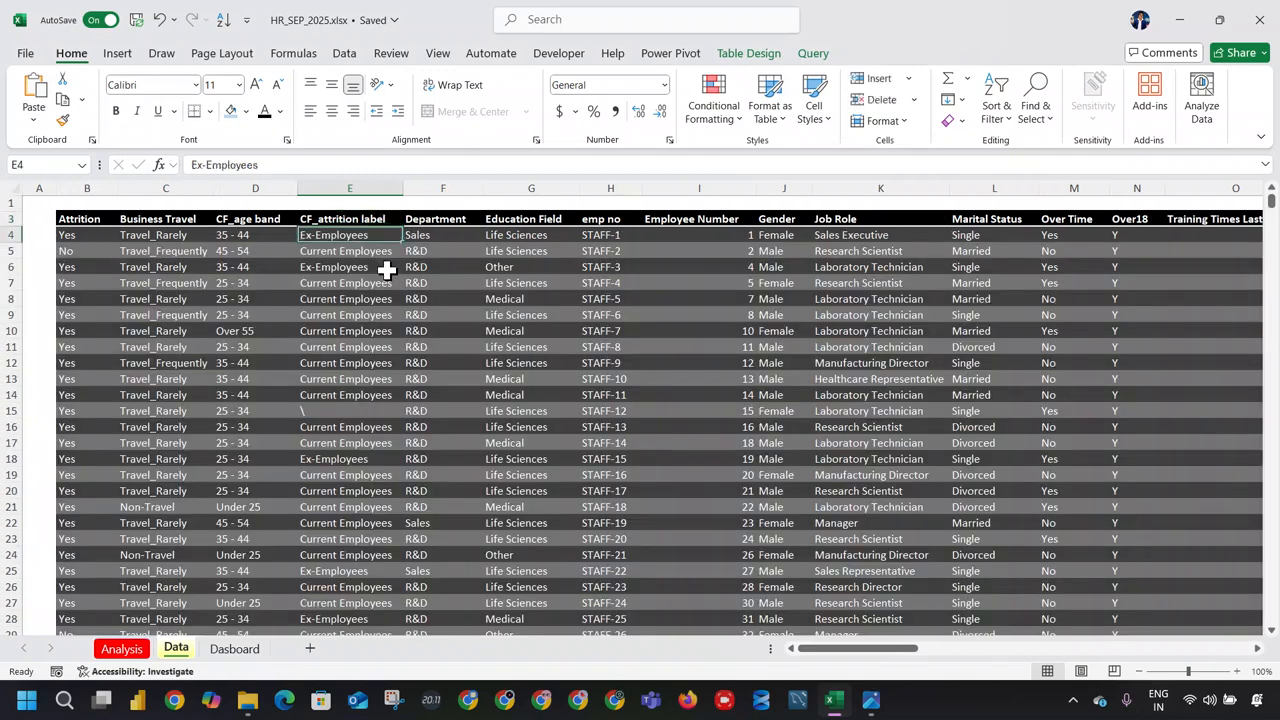
drag(257, 165, 175, 170)
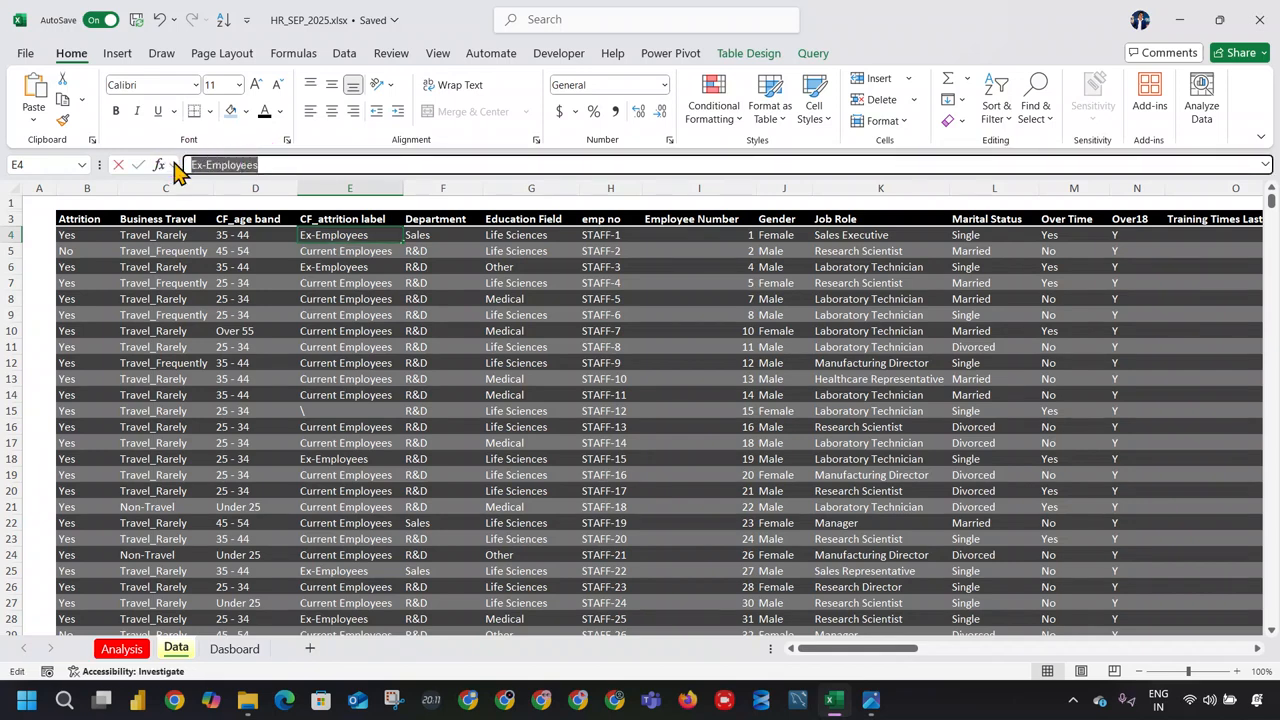
key(Escape)
click(364, 220)
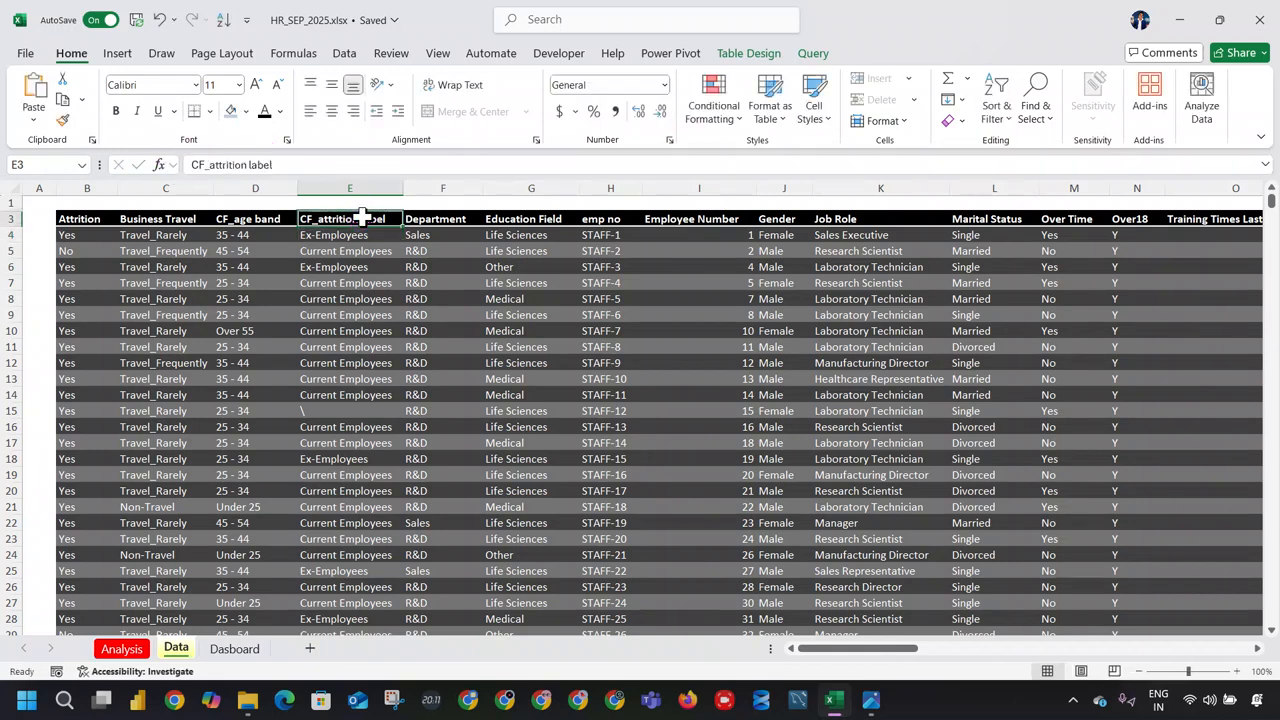
Step: Filter the CF_attrition label column to the stray "\" entry and replace that entry with Ex-Employees
key(alt+Down)
key(Down)
key(Down)
key(Down)
key(Down)
key(Down)
key(Down)
key(space)
key(Down)
key(space)
key(Return)
key(Down)
key(Up)
key(ctrl+z)
Step: Refresh the CF_attrition label pivot table on the Analysis sheet
click(115, 648)
right_click(316, 289)
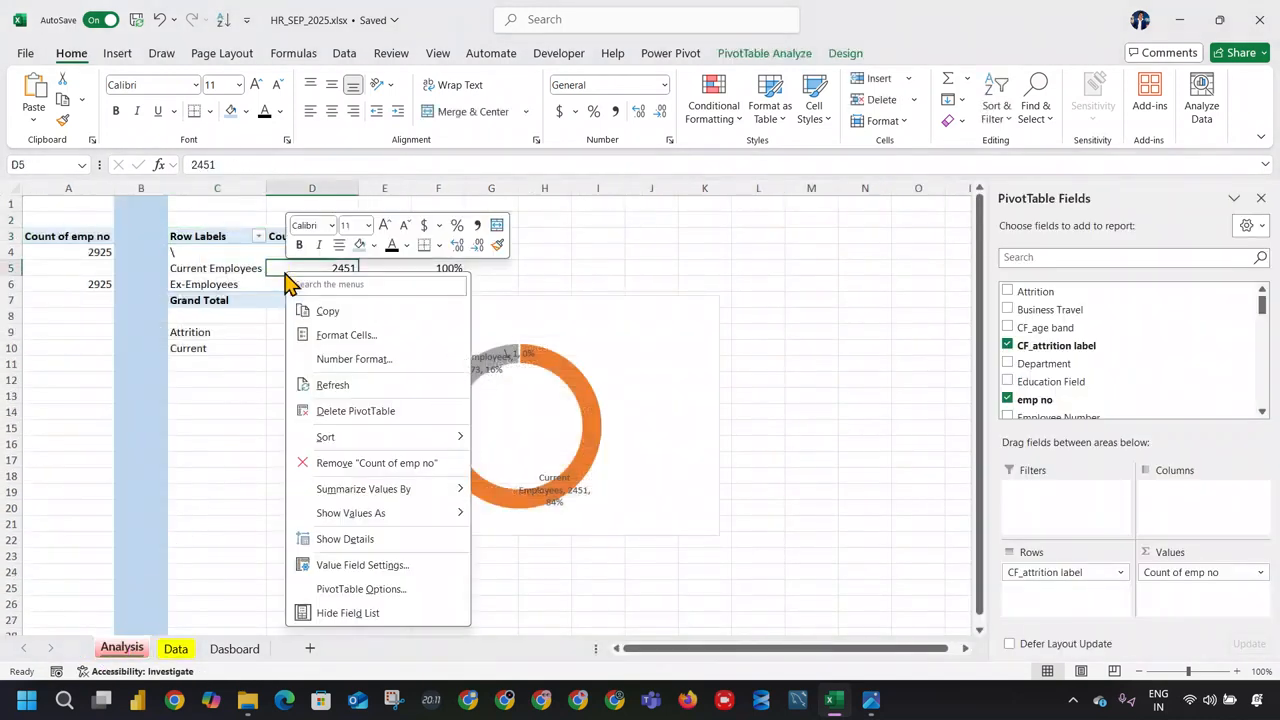
click(352, 376)
Step: Place the doughnut chart beside the pivot table, starting at column E near row 1, and hide all its field buttons
drag(457, 309, 476, 435)
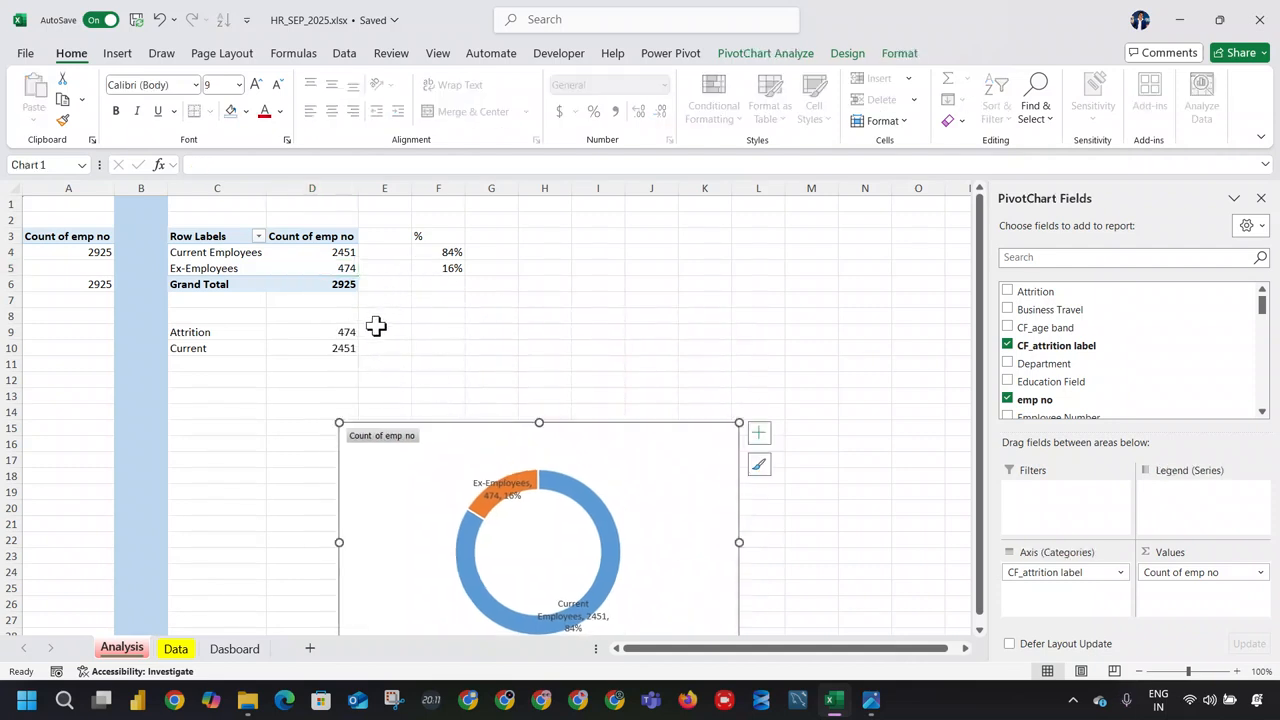
click(460, 253)
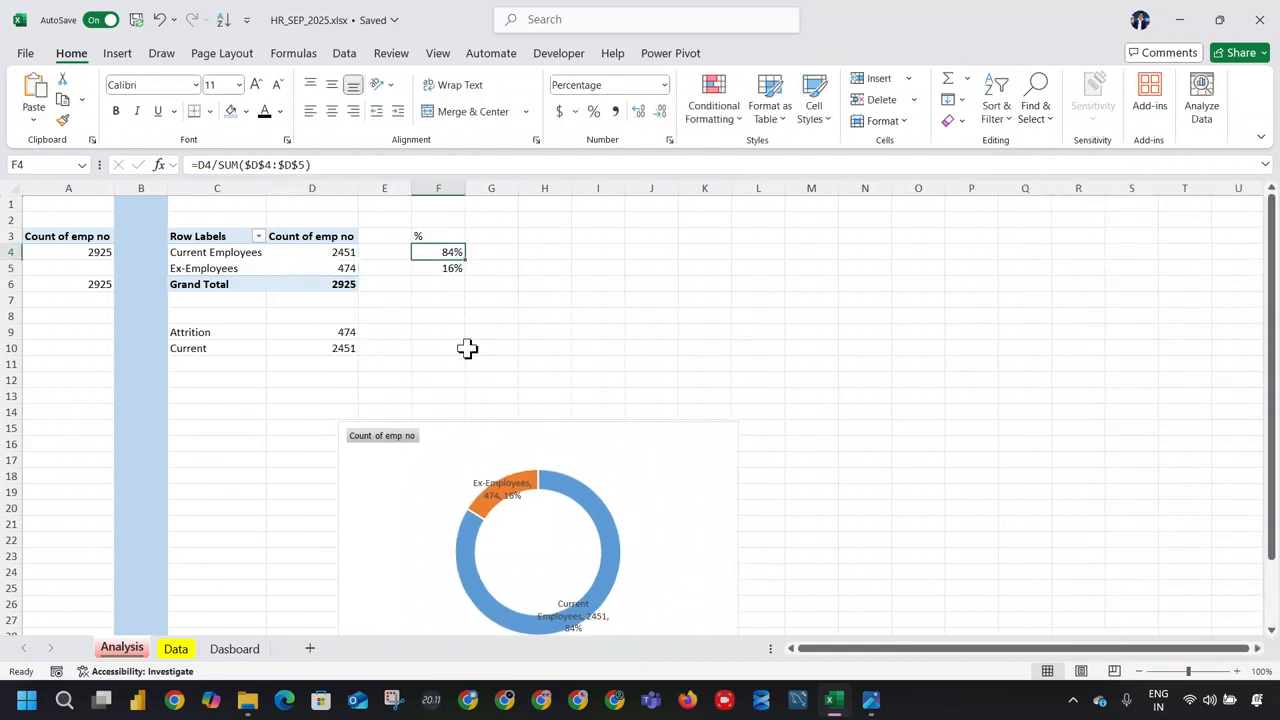
drag(574, 437, 624, 198)
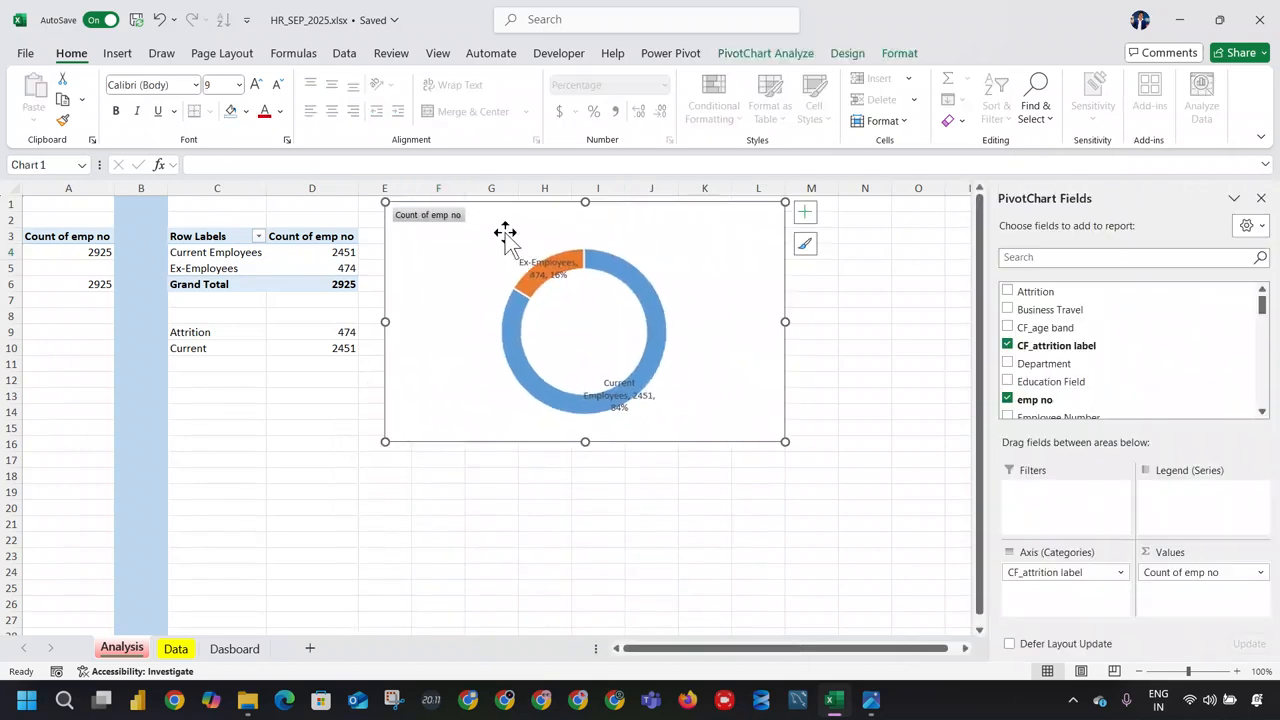
right_click(459, 216)
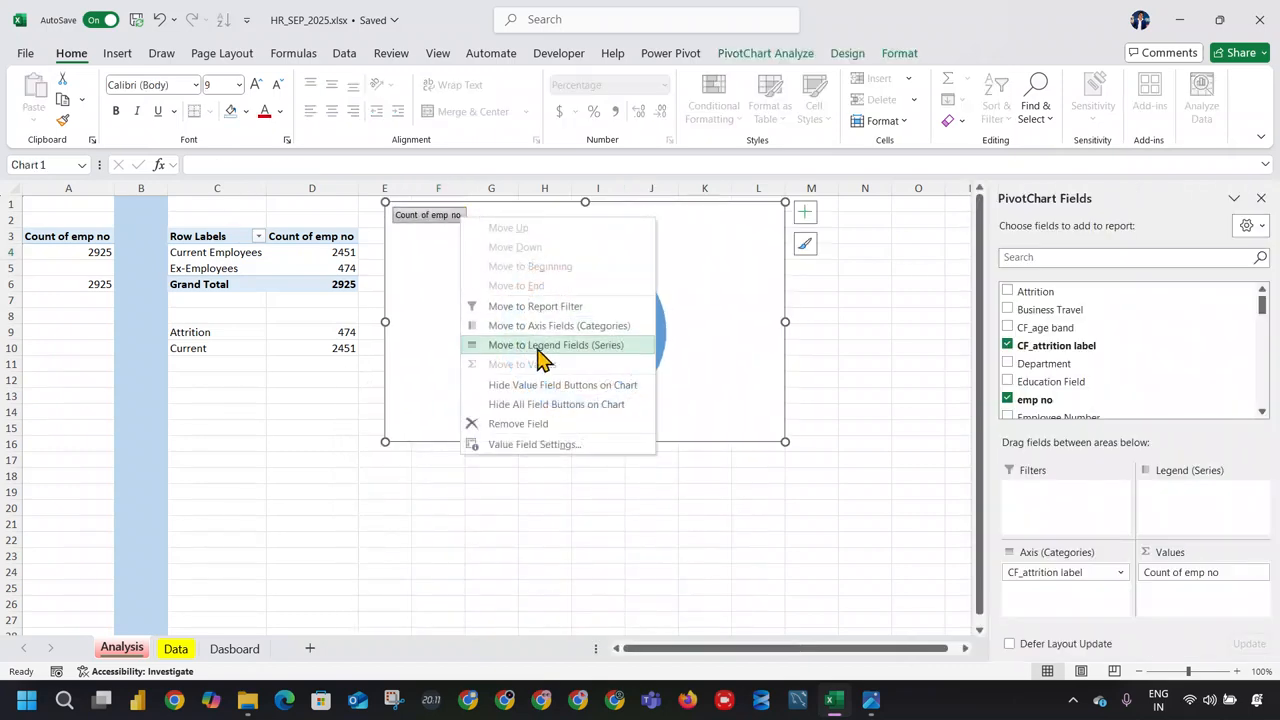
click(560, 404)
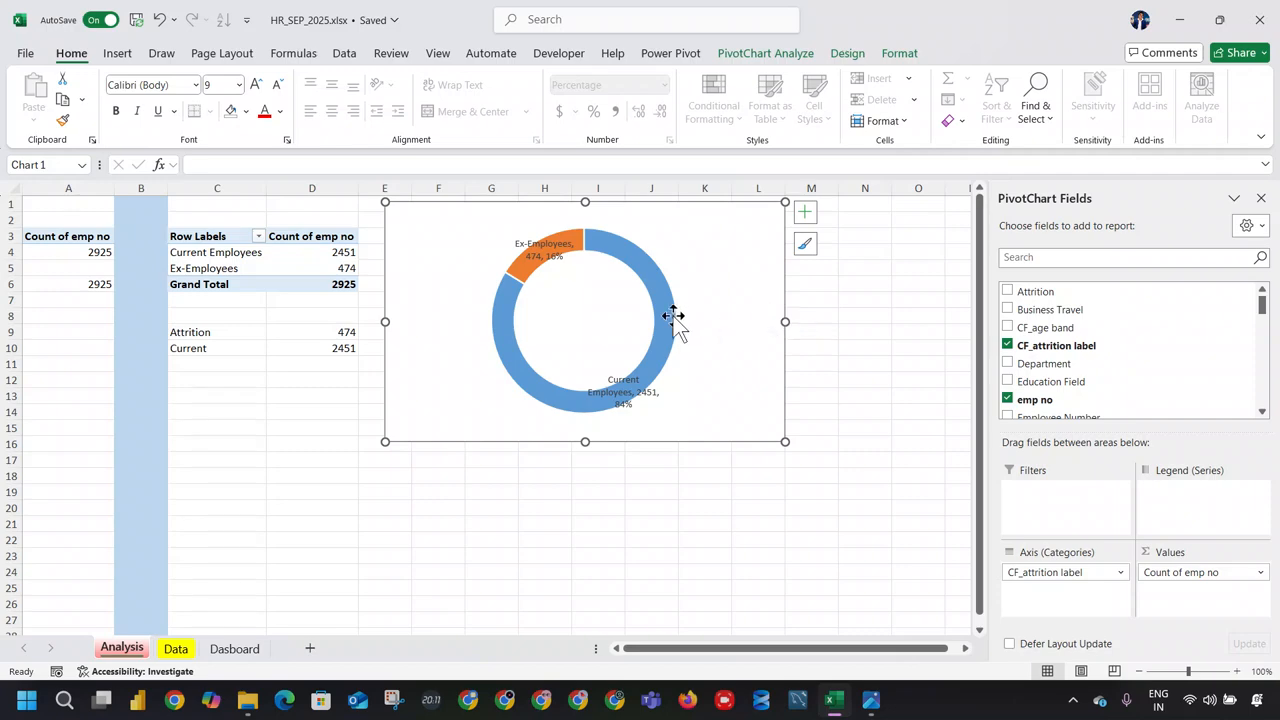
Step: Fill the Current Employees slice of the doughnut with the standard dark blue color
click(646, 272)
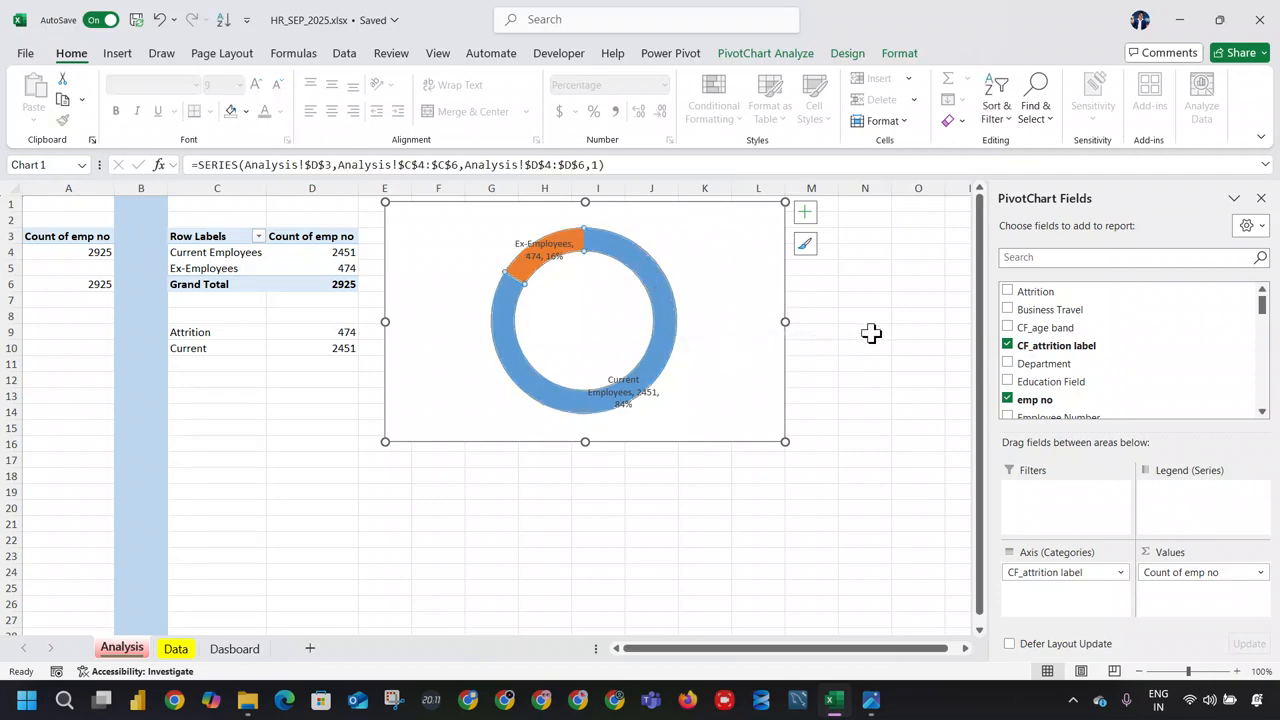
double_click(664, 320)
click(1067, 266)
click(1034, 266)
click(1058, 303)
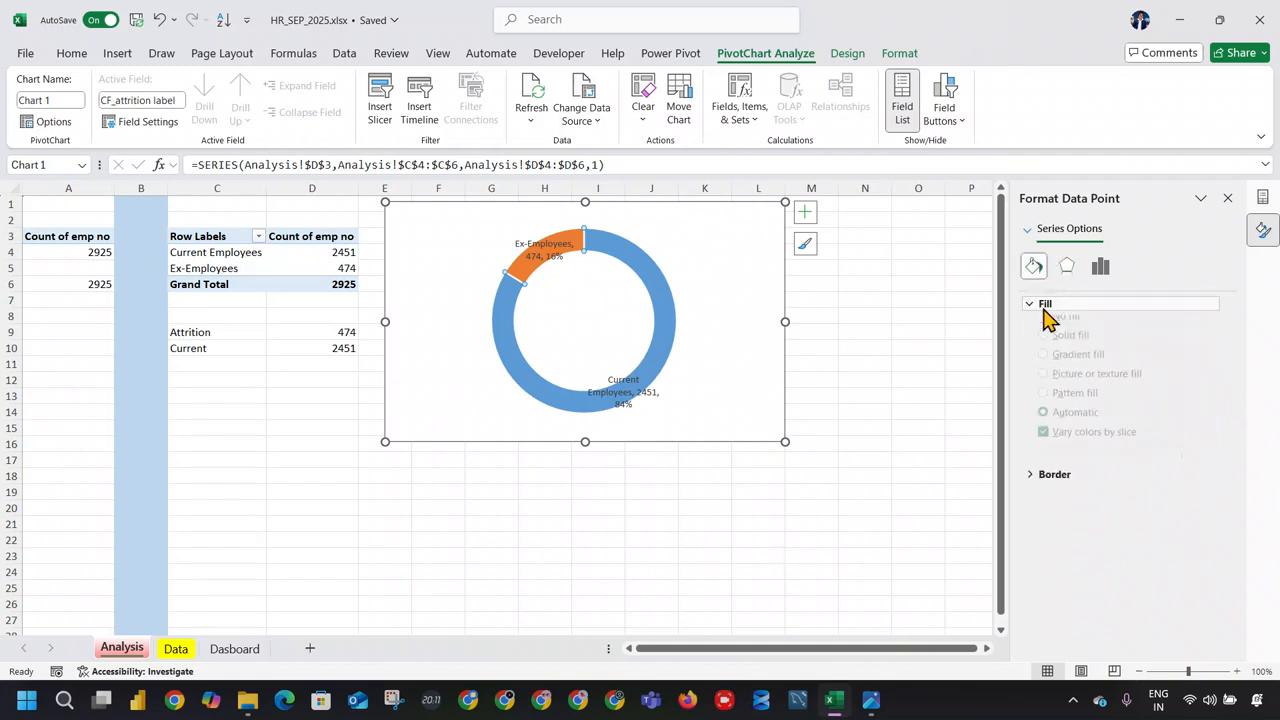
click(1200, 476)
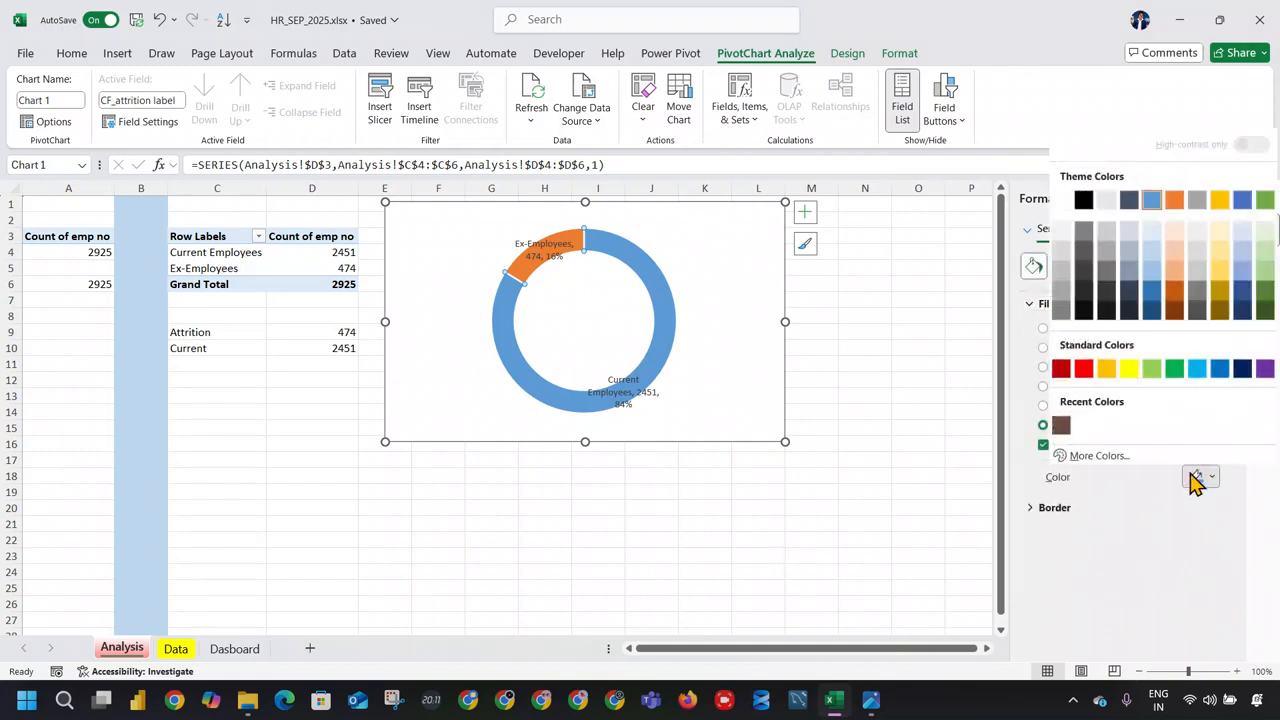
click(1242, 368)
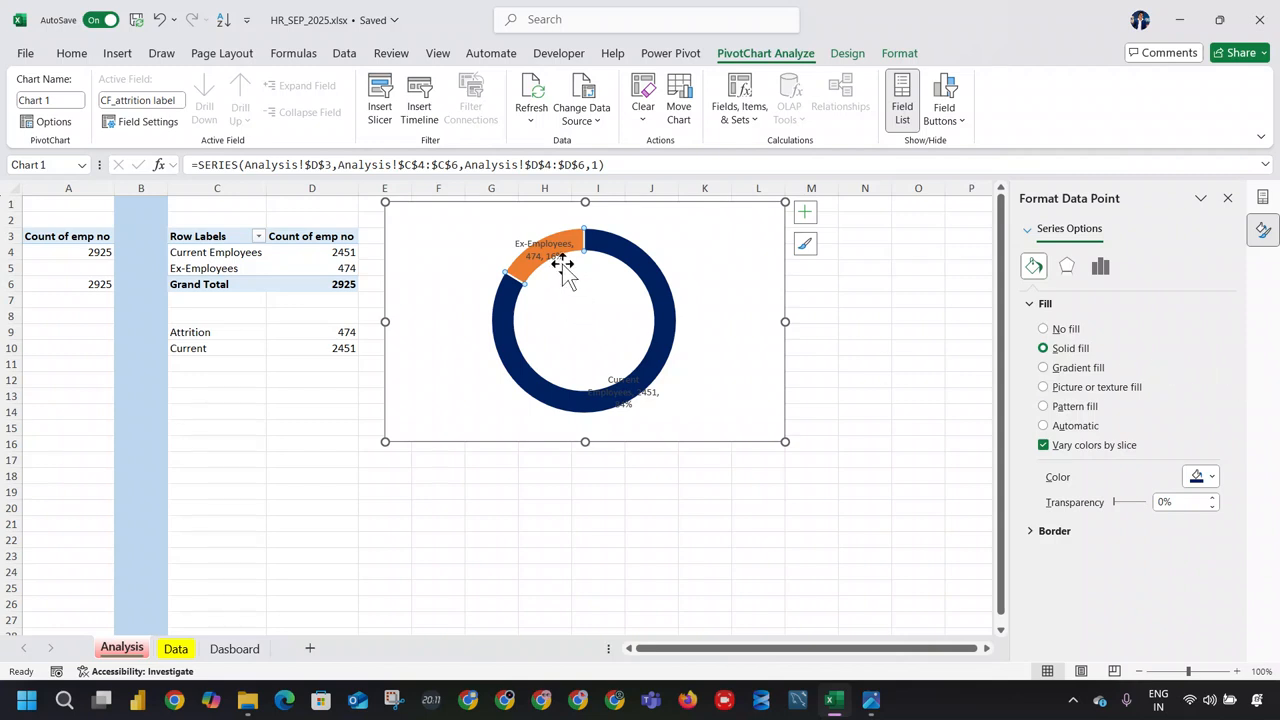
Step: Apply a gradient fill to the doughnut's data labels and select the whole chart for copying
click(626, 389)
click(1060, 349)
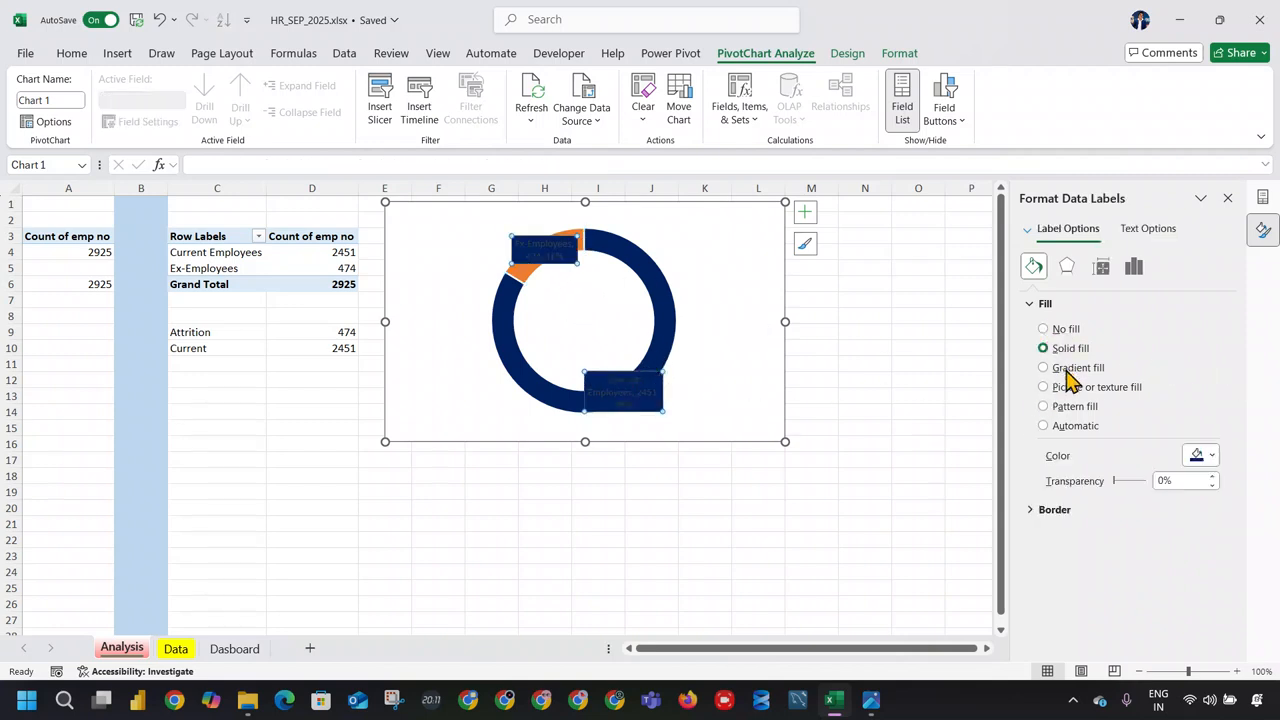
click(1064, 368)
click(748, 395)
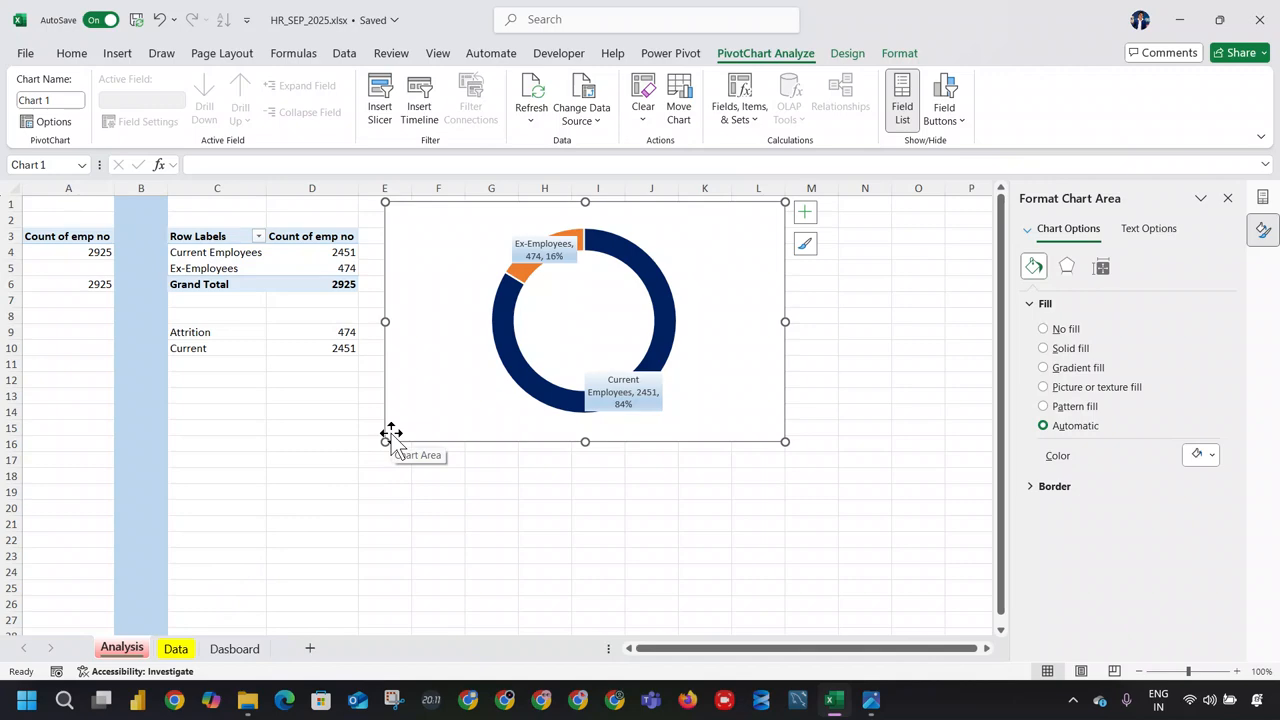
Step: Paste a copy of the doughnut chart on the Dasboard sheet and shrink it to fit the Attrition Rate Wise card's height
click(234, 649)
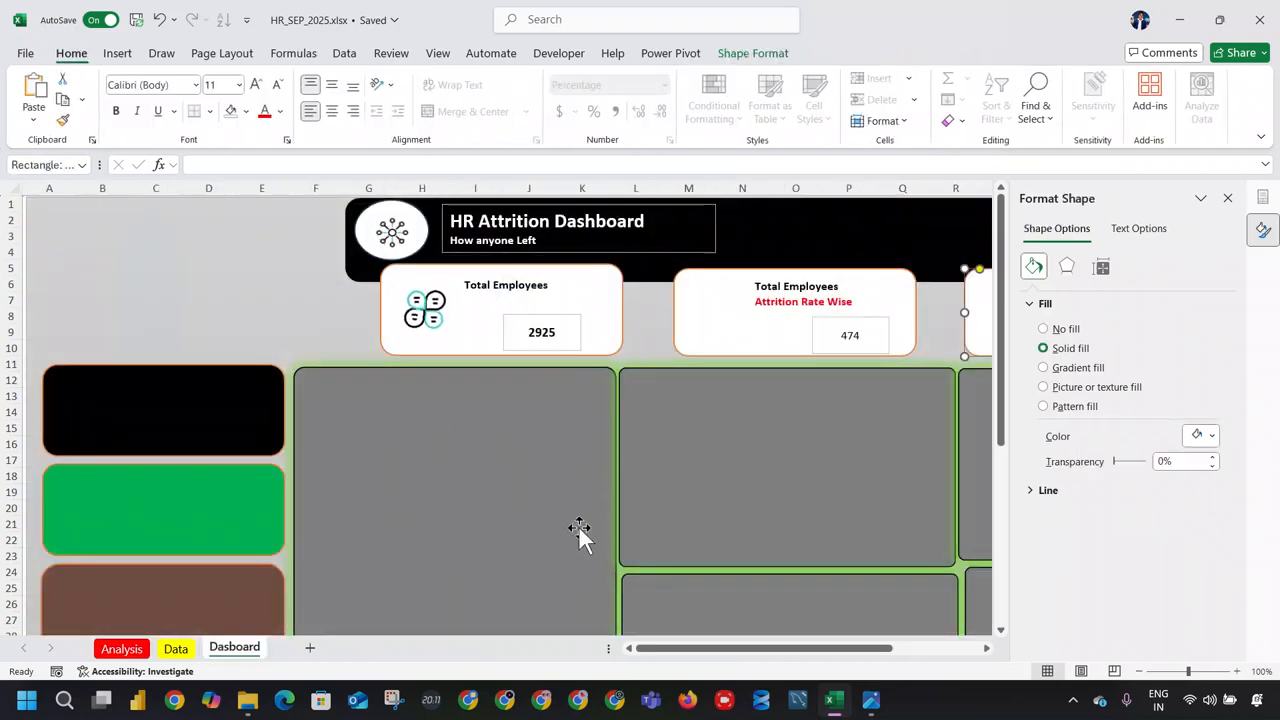
click(695, 327)
key(ctrl+v)
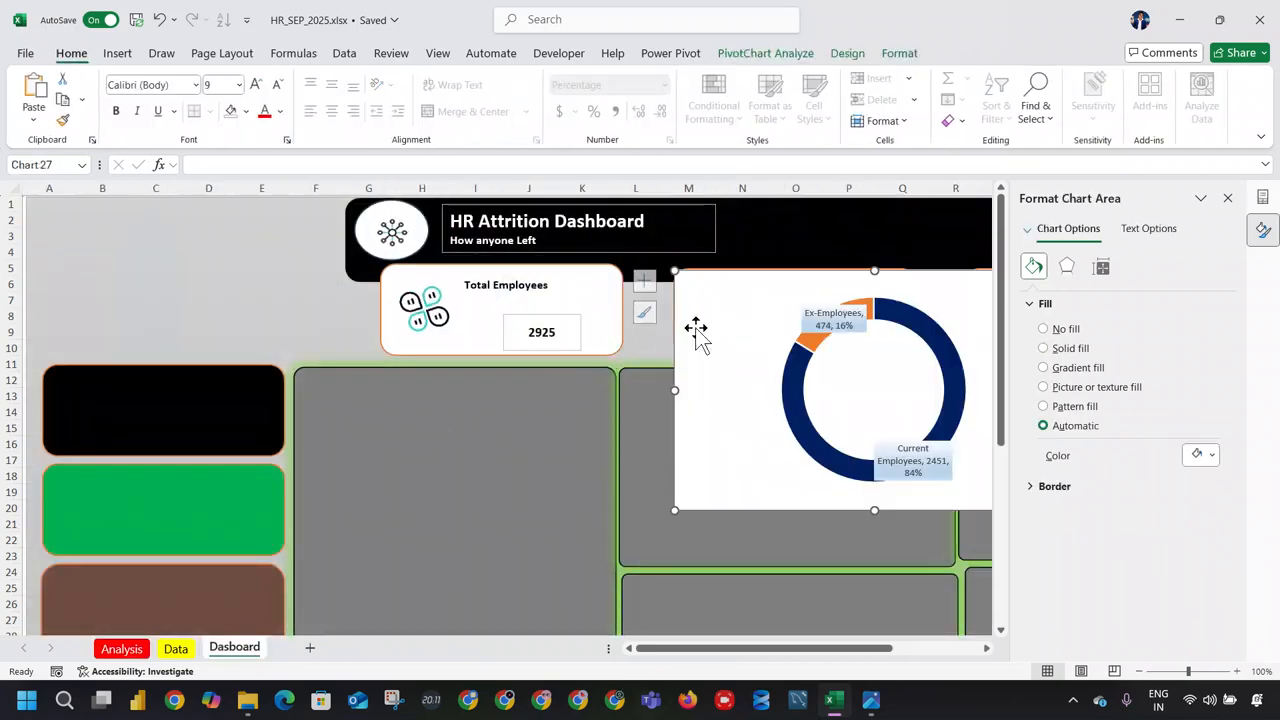
drag(771, 648, 1025, 660)
drag(763, 510, 510, 378)
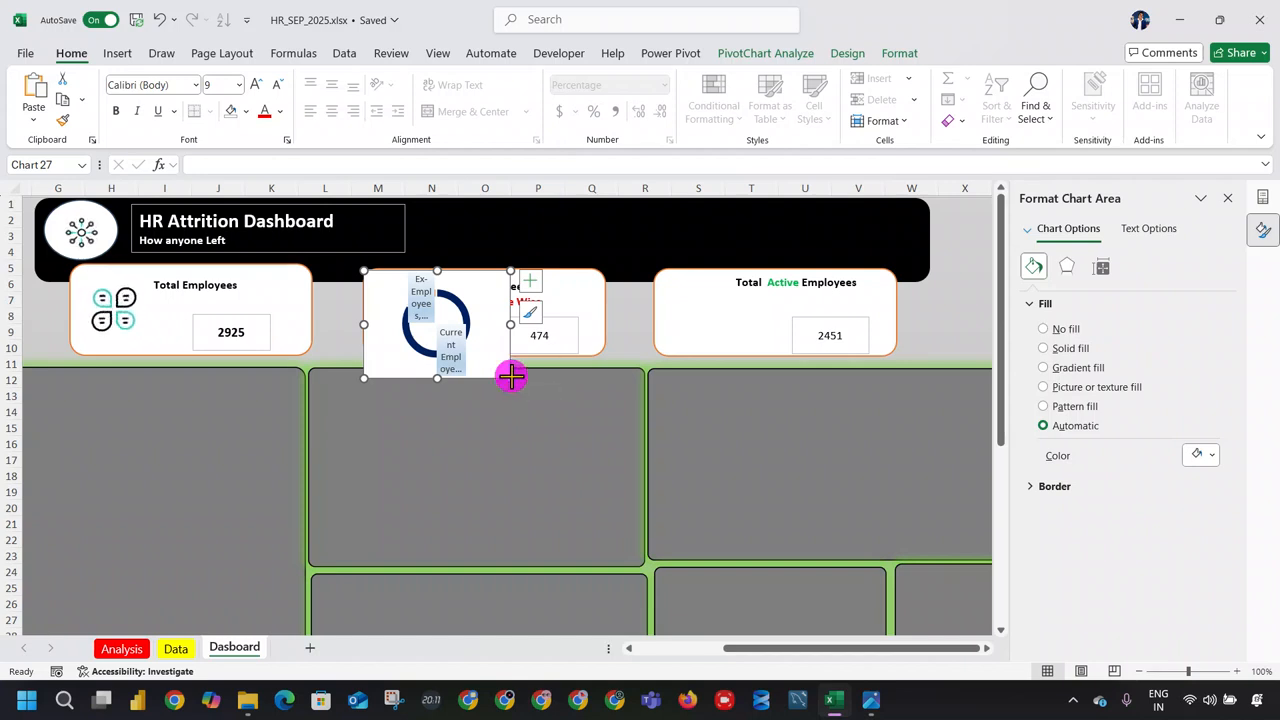
mouse_move(508, 374)
mouse_down()
mouse_move(486, 343)
mouse_move(500, 352)
mouse_up()
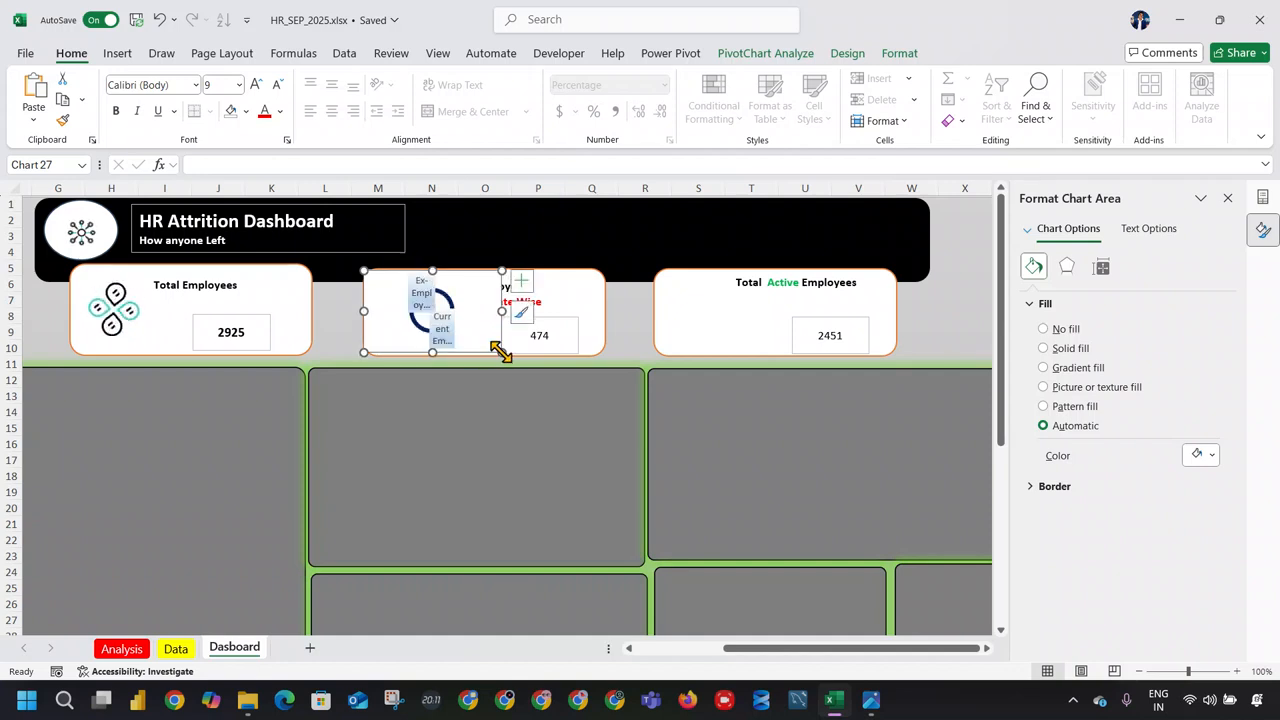
Step: Remove the fill from the dashboard doughnut's data labels and delete both labels
click(440, 321)
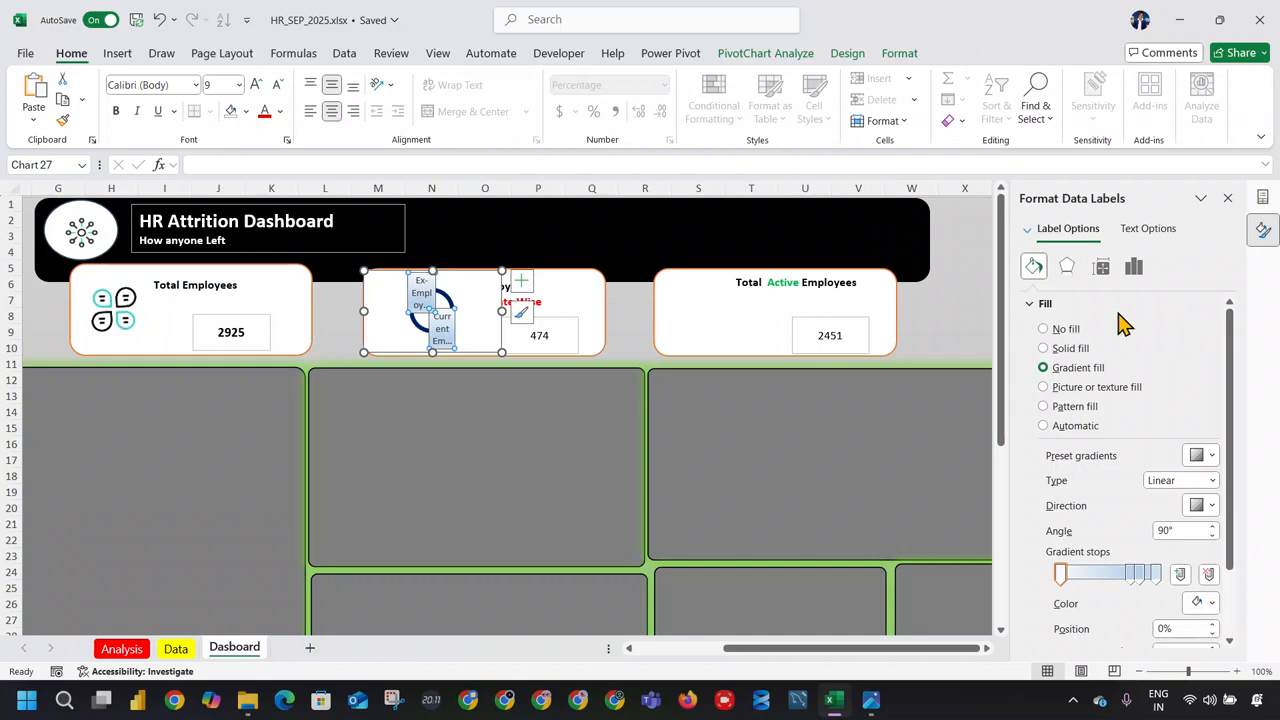
click(1065, 329)
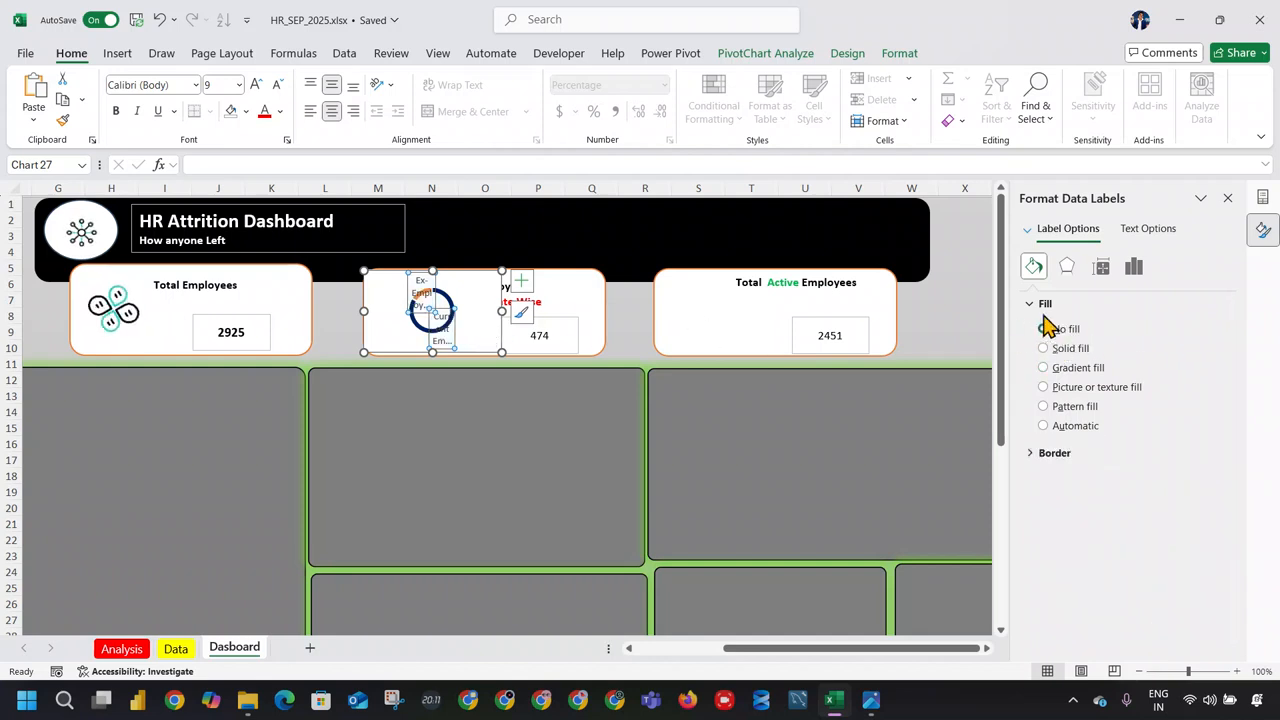
click(424, 283)
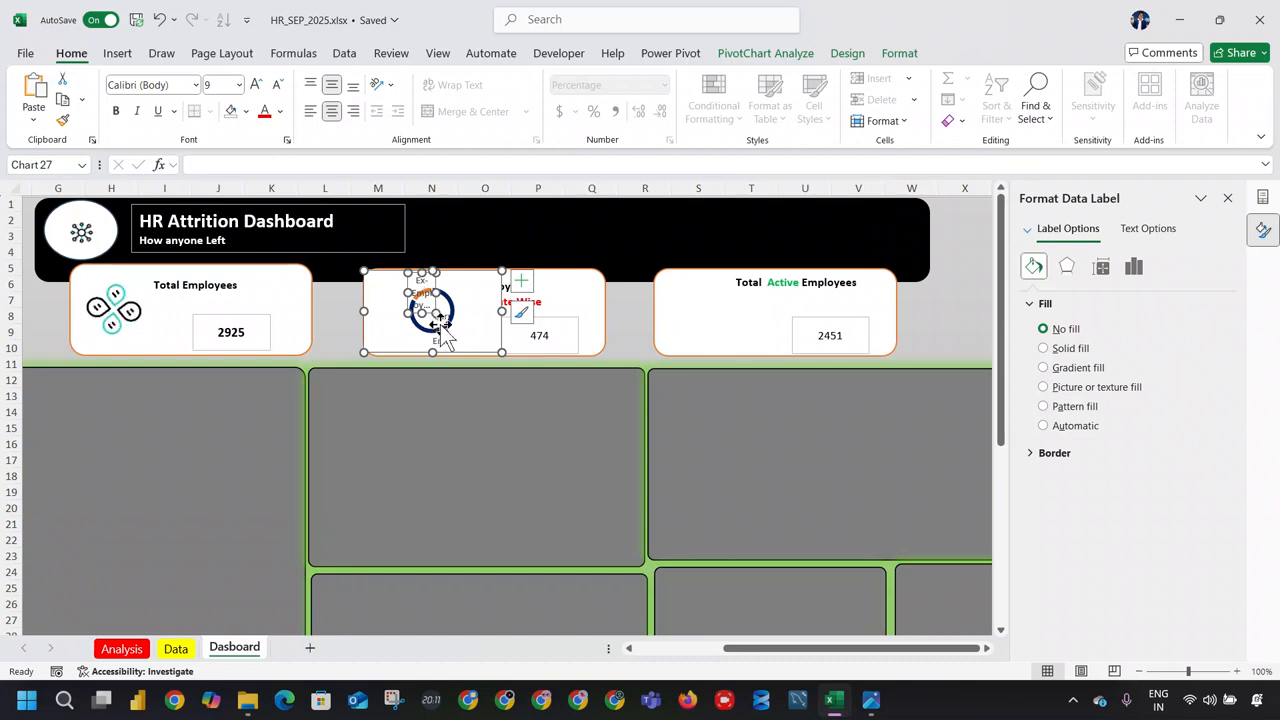
click(456, 315)
click(445, 341)
key(Delete)
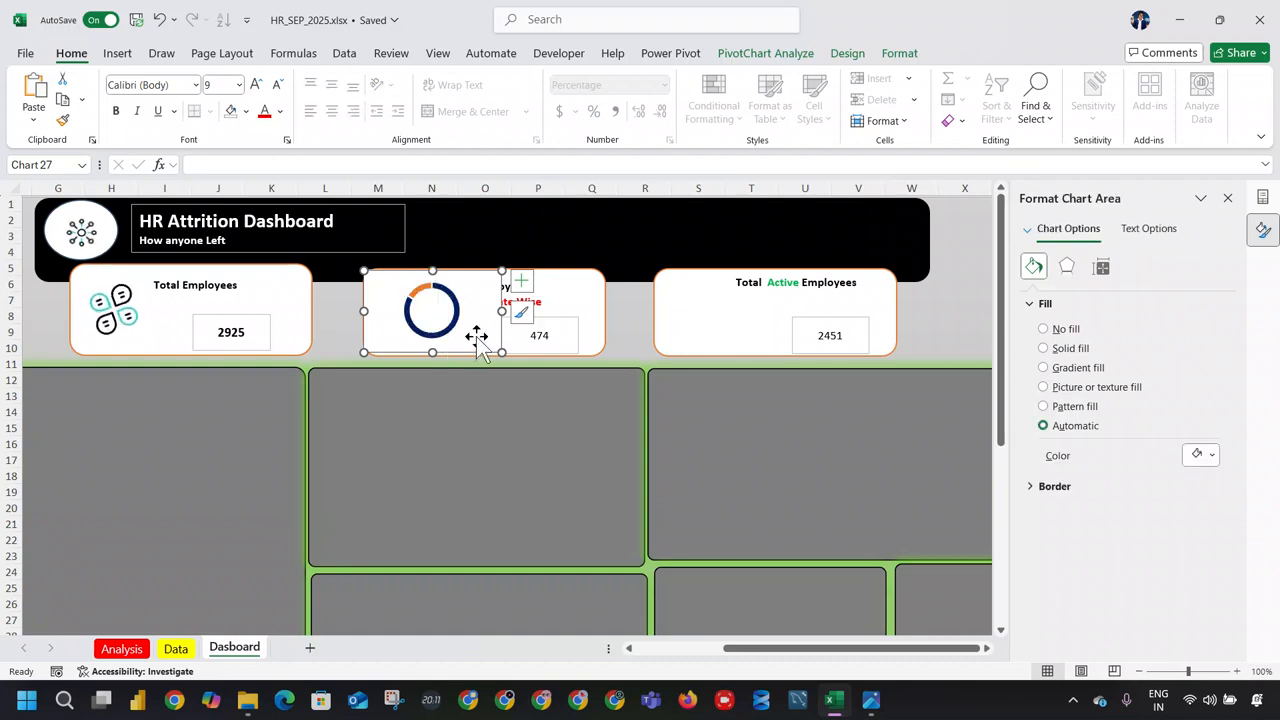
Step: Narrow the dashboard doughnut chart and position it inside the Attrition Rate Wise card so the card's title is clear
drag(502, 311, 443, 310)
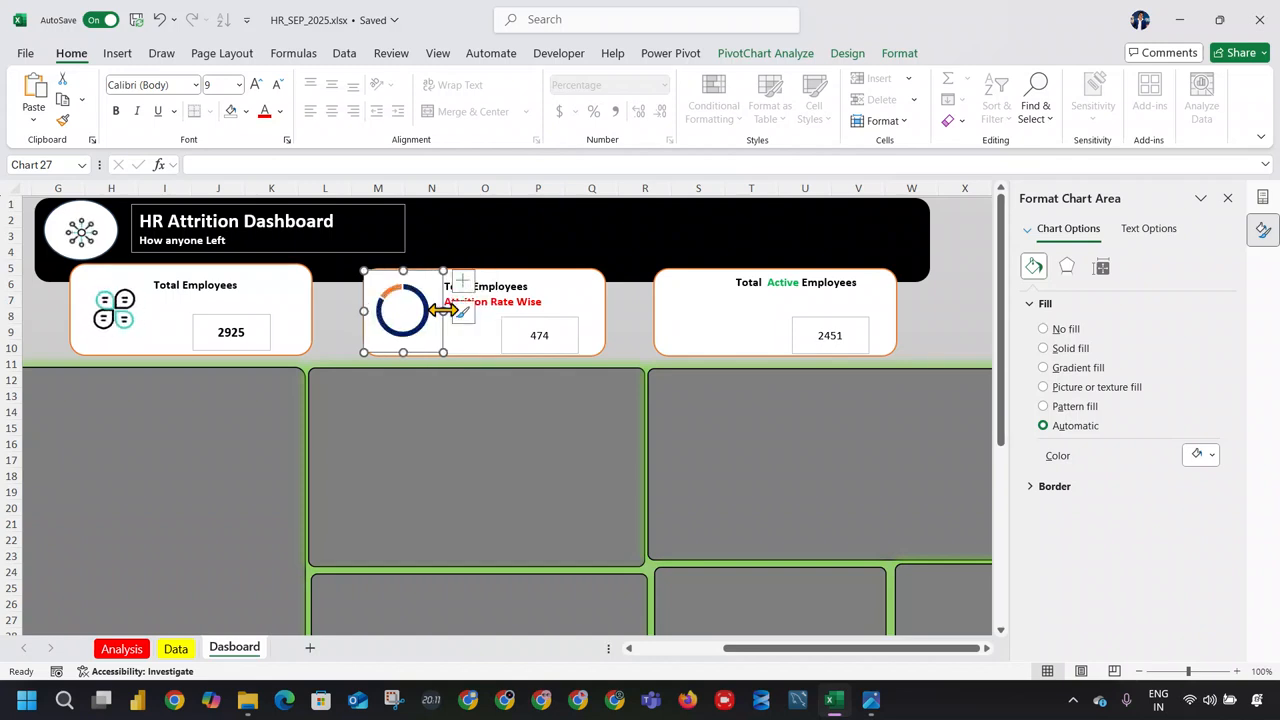
click(416, 333)
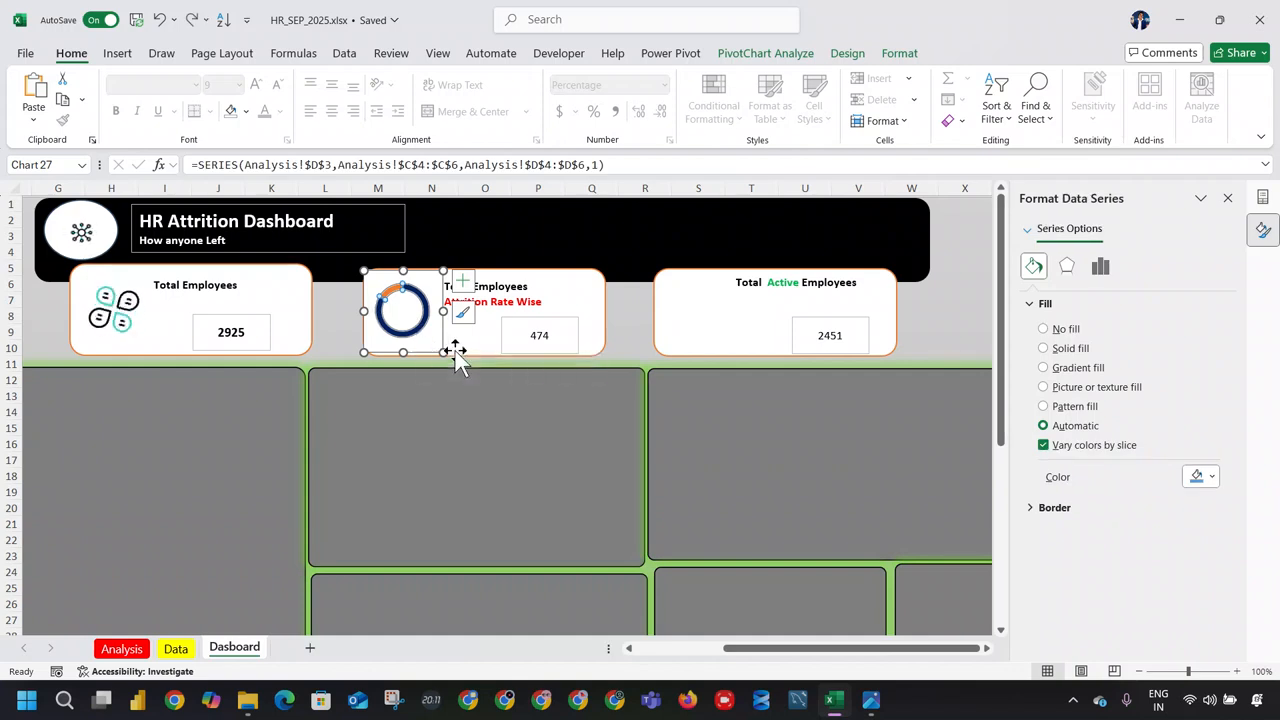
click(450, 345)
click(440, 340)
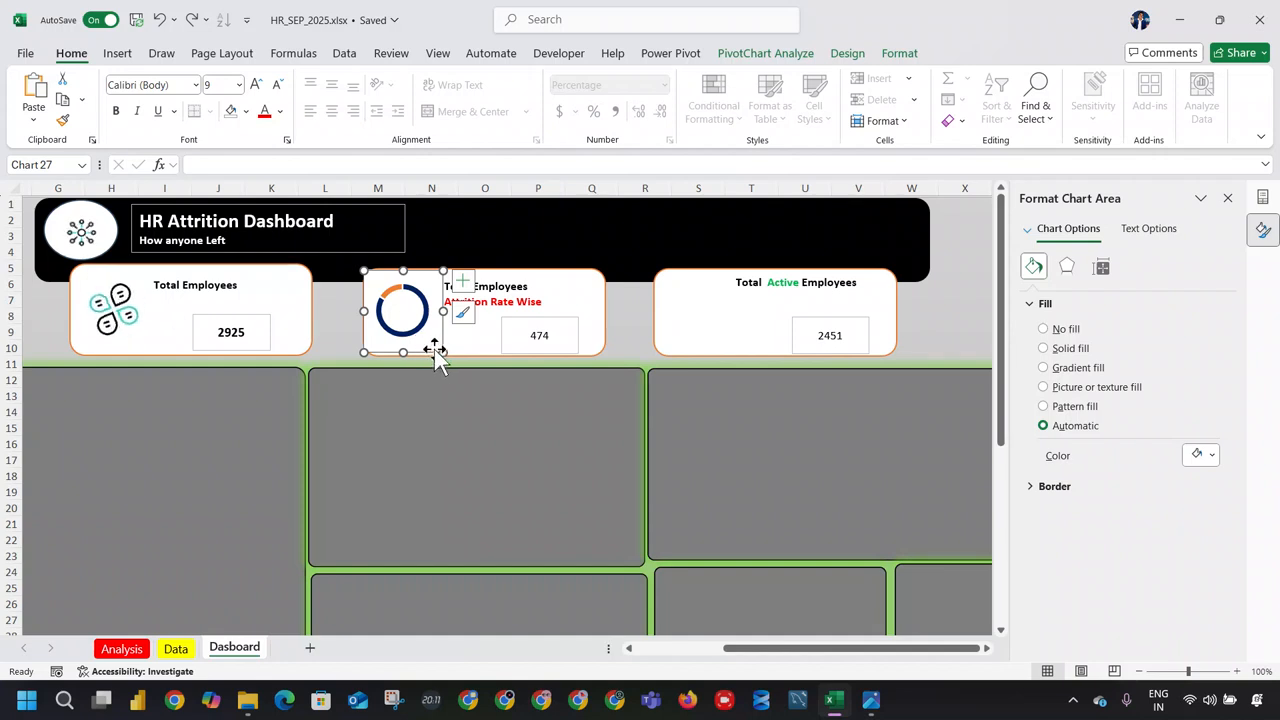
drag(437, 348, 438, 346)
Step: Shift the Attrition Rate Wise title text to the right inside its card and widen the doughnut chart up to it
click(571, 298)
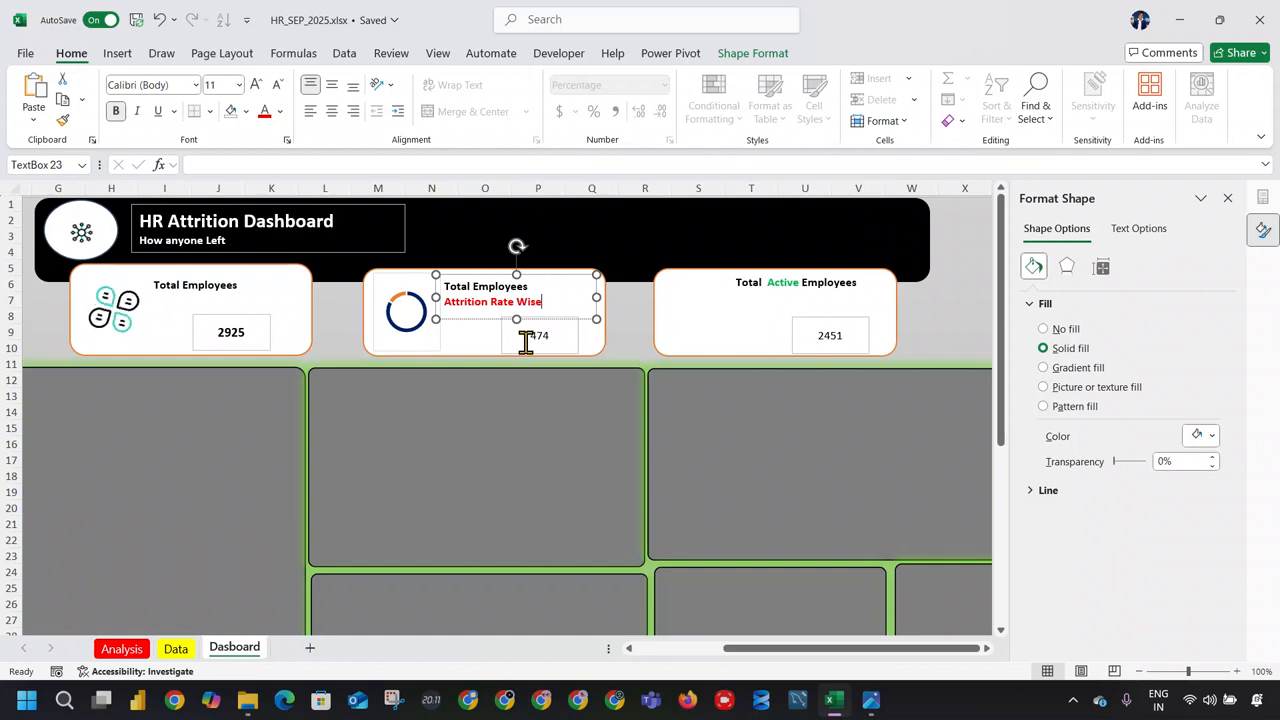
click(366, 325)
click(560, 291)
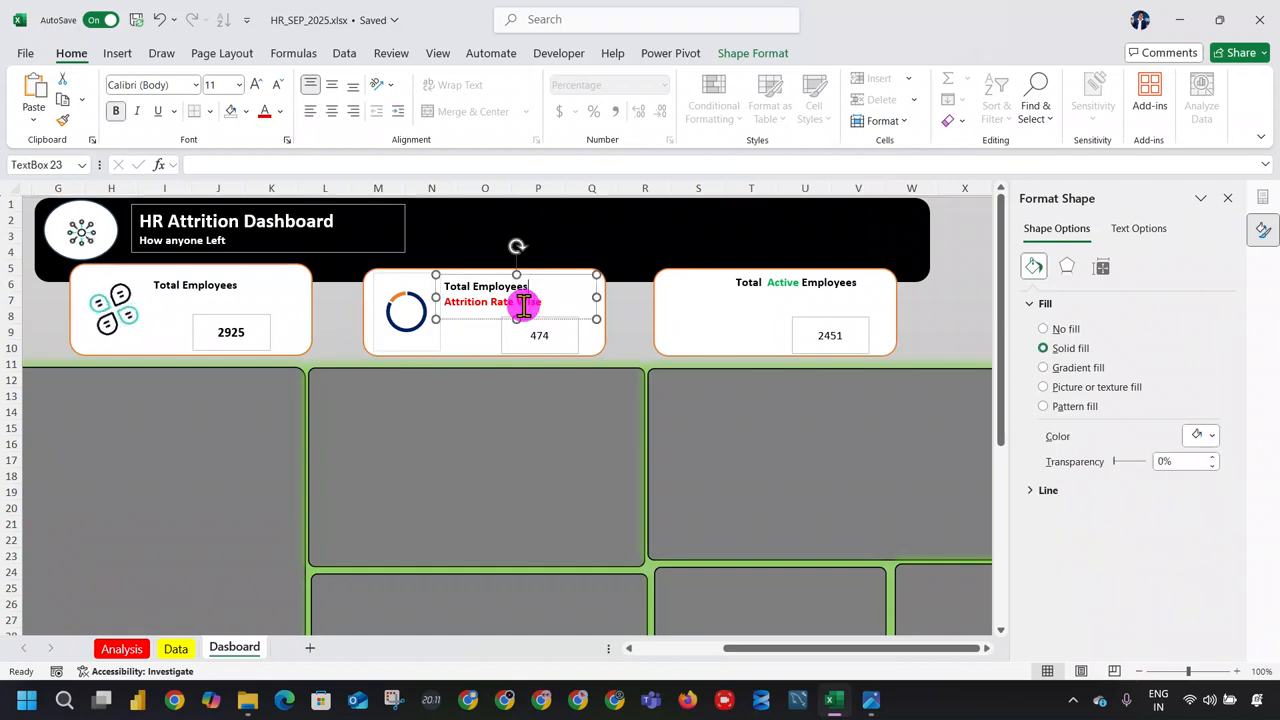
drag(436, 300, 474, 316)
click(422, 305)
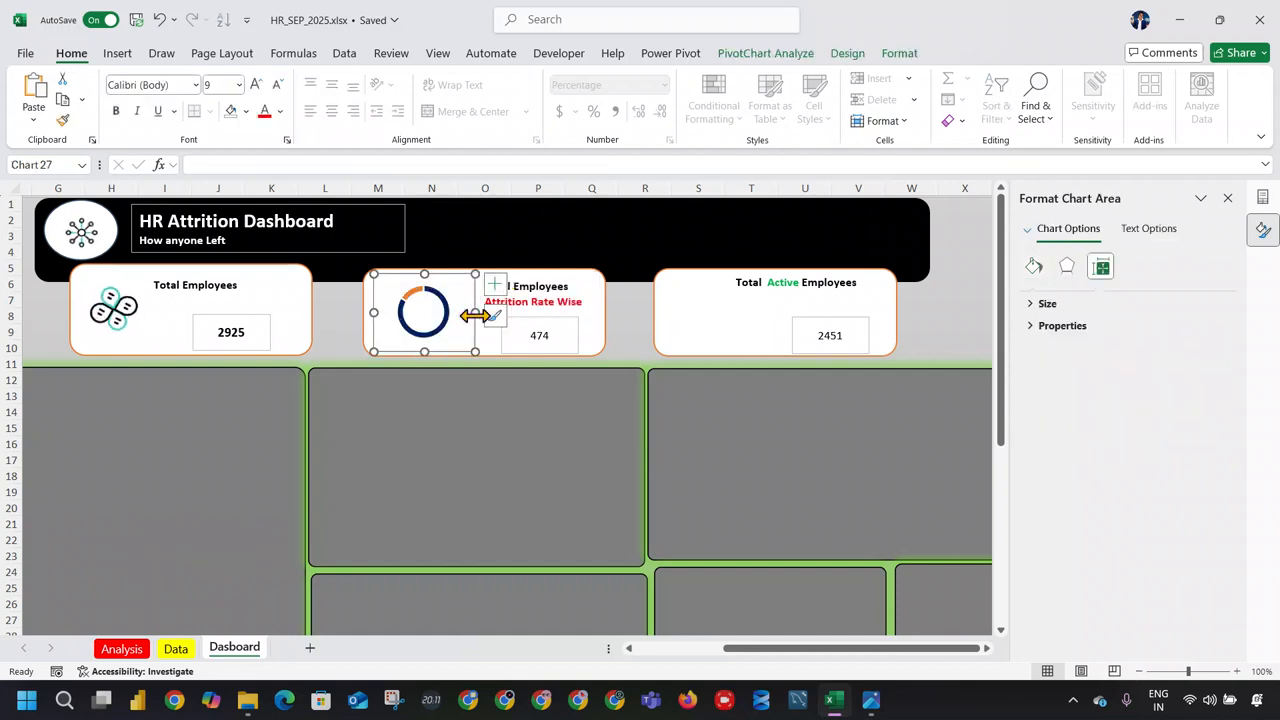
Step: Try to paste a copy of the doughnut chart onto the Total Active Employees card
click(810, 285)
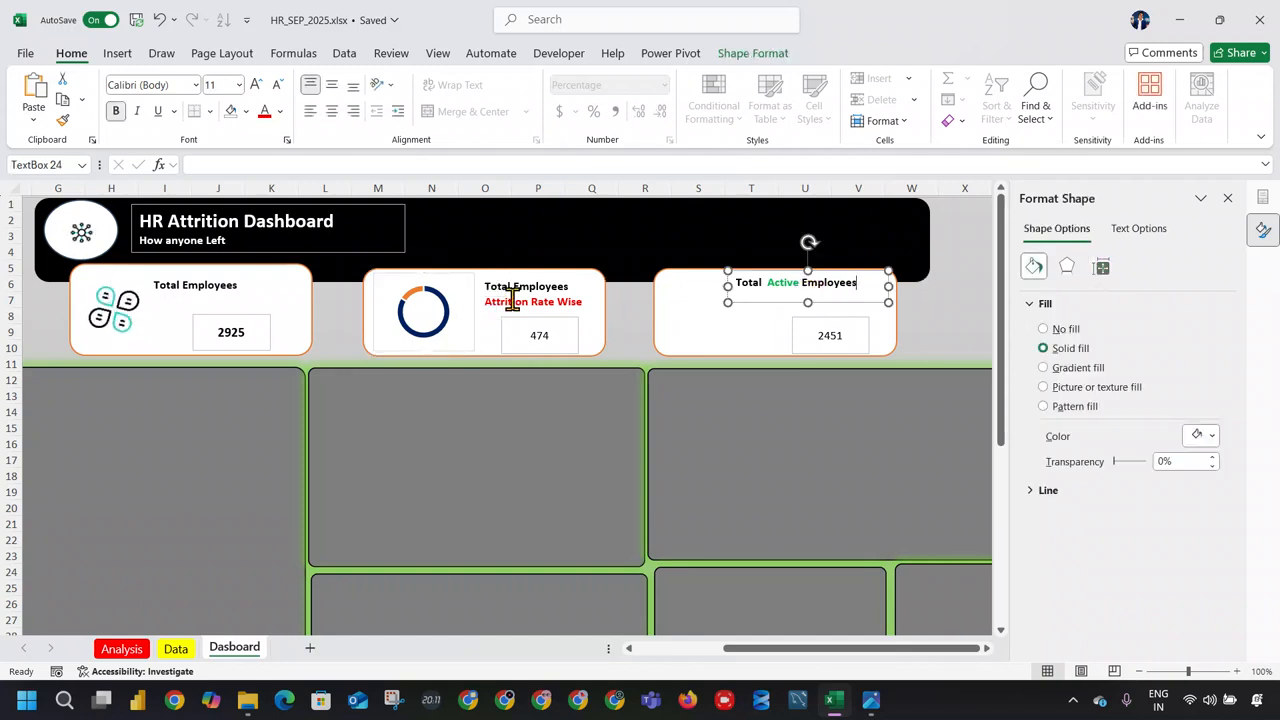
click(446, 322)
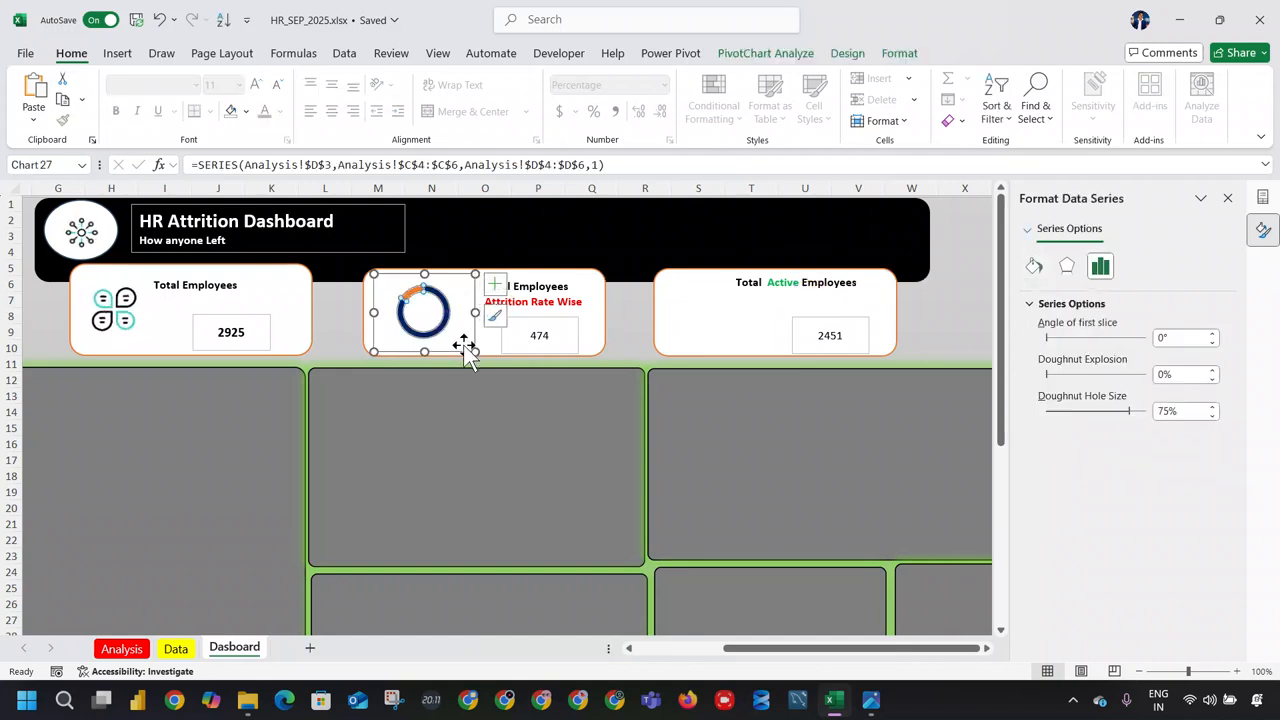
click(668, 345)
click(750, 347)
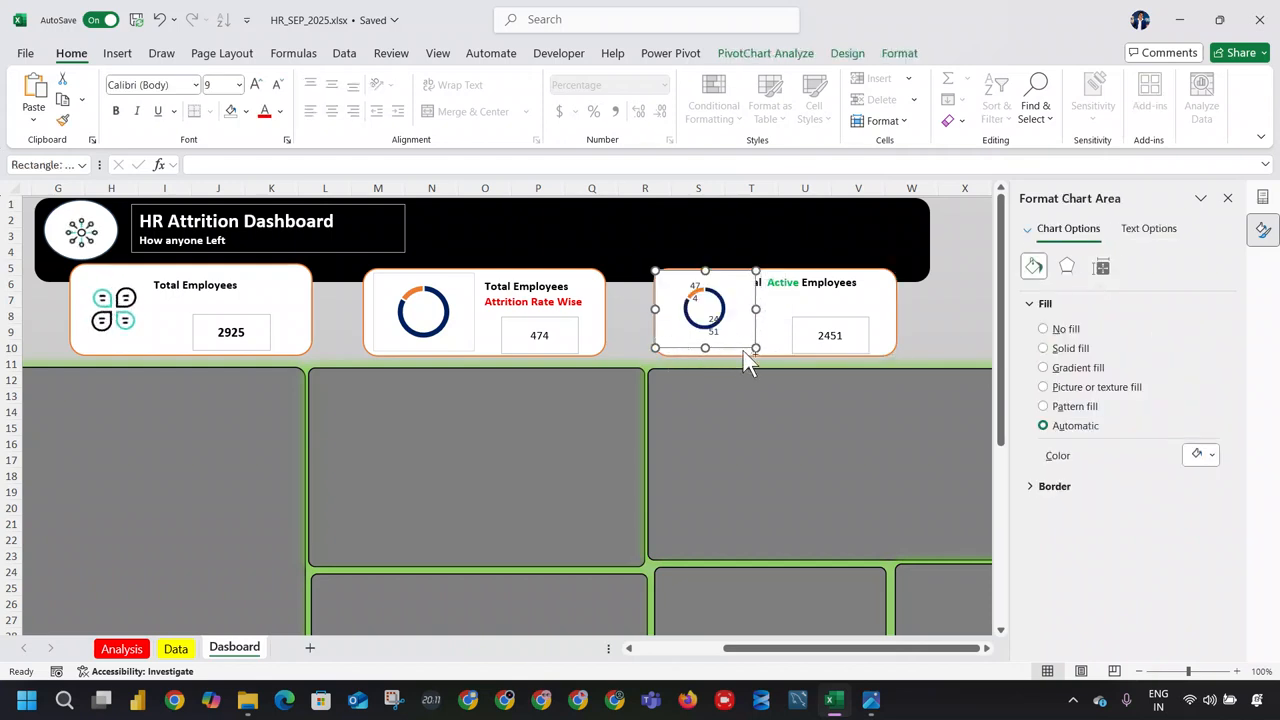
click(464, 343)
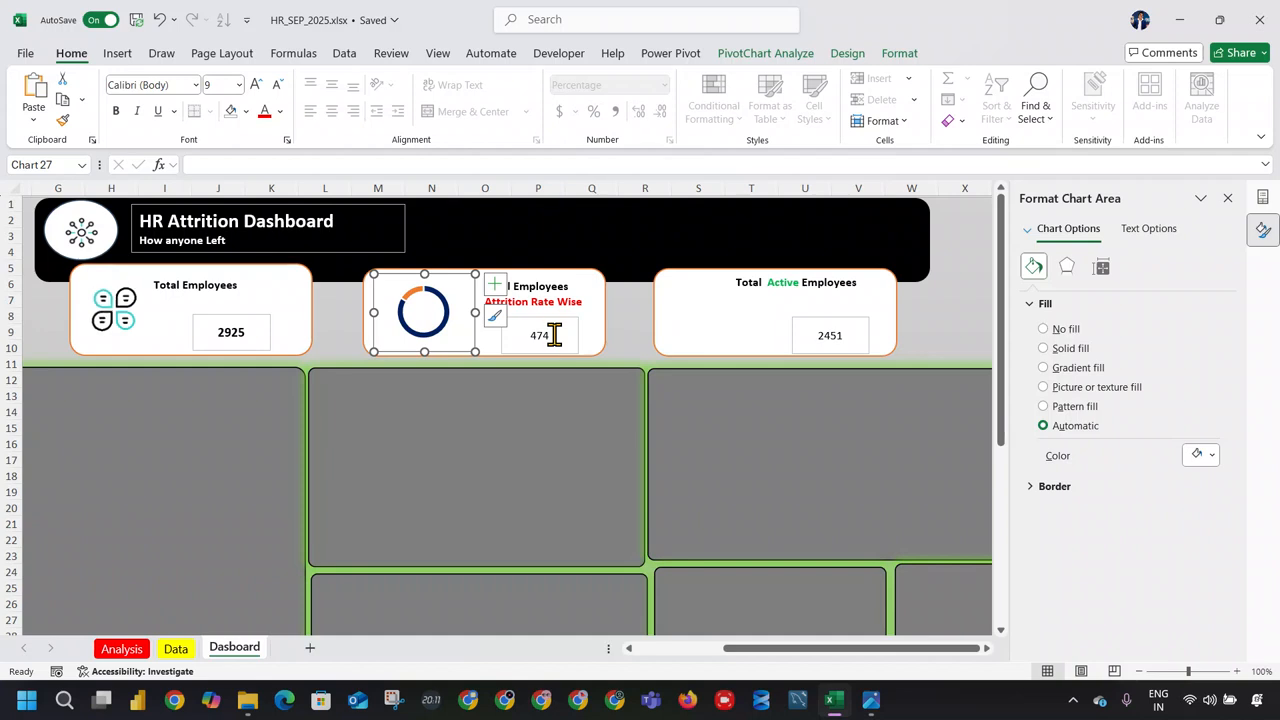
Step: Move the doughnut chart onto the Total Active Employees card and clear its fill and data labels
drag(453, 345, 719, 347)
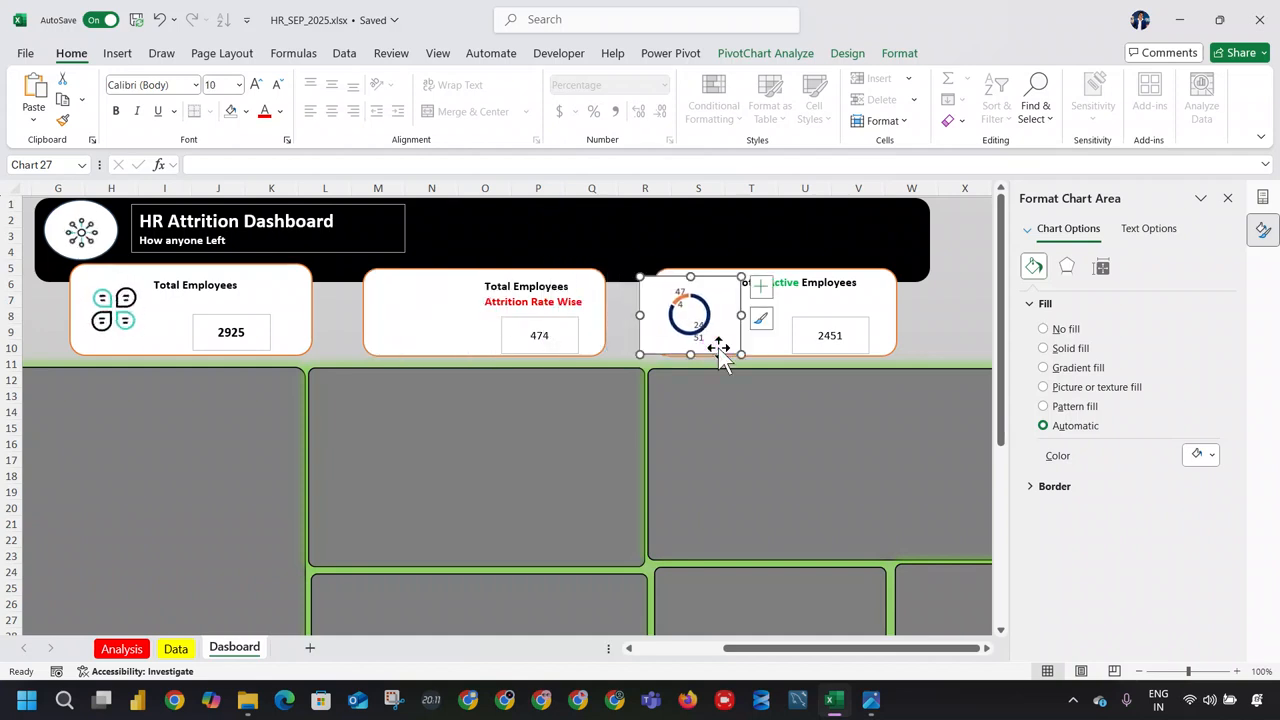
click(1052, 331)
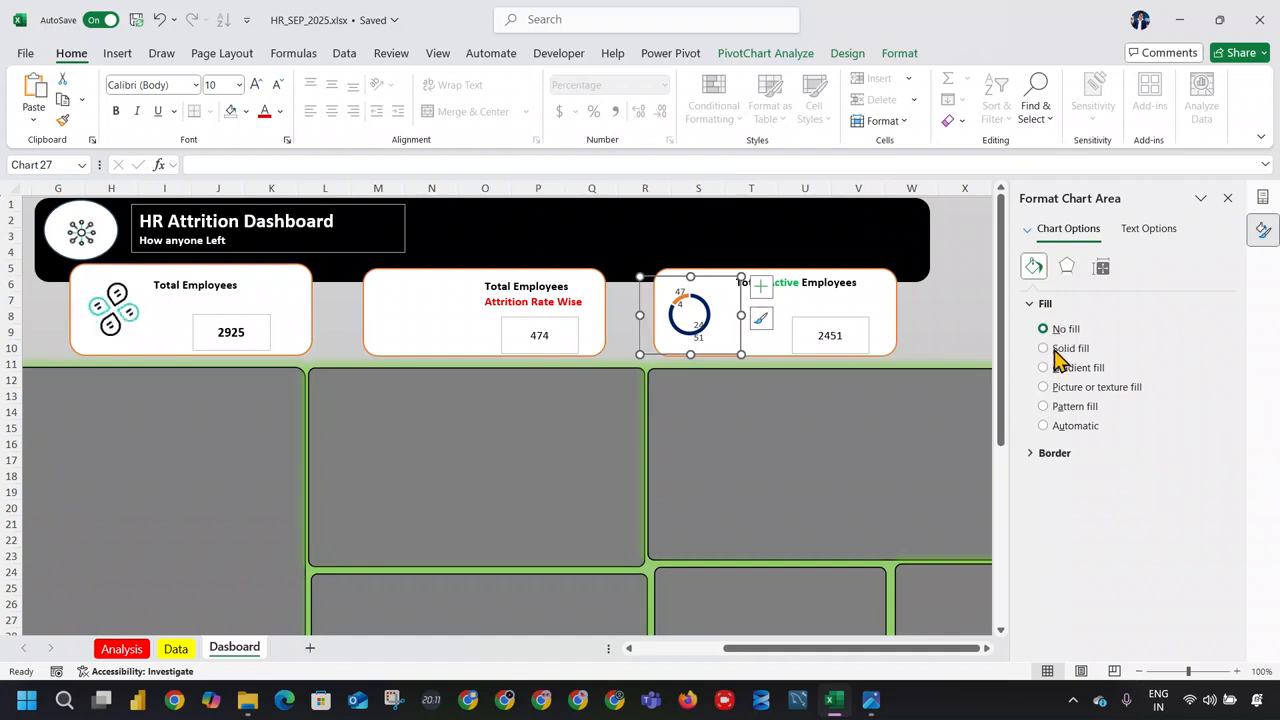
click(714, 339)
key(Delete)
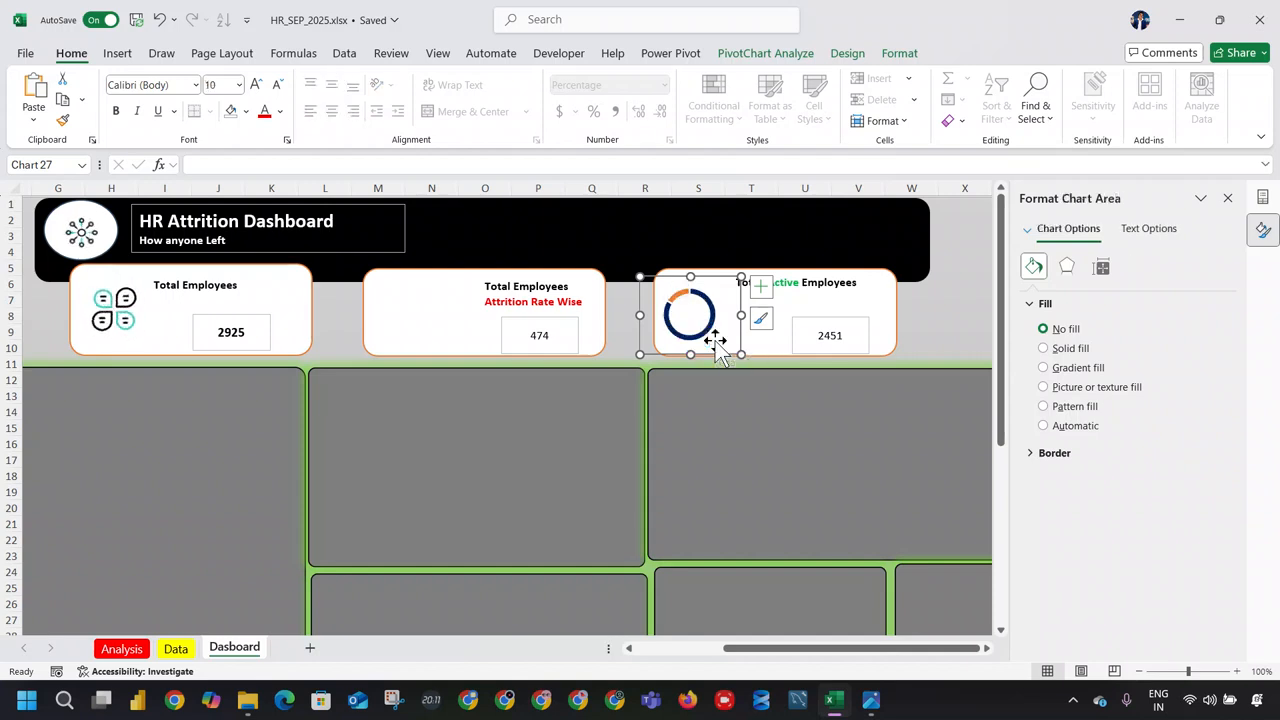
Step: Move the doughnut chart back onto the Attrition Rate Wise card and duplicate it there
click(705, 281)
drag(705, 281, 460, 306)
click(429, 338)
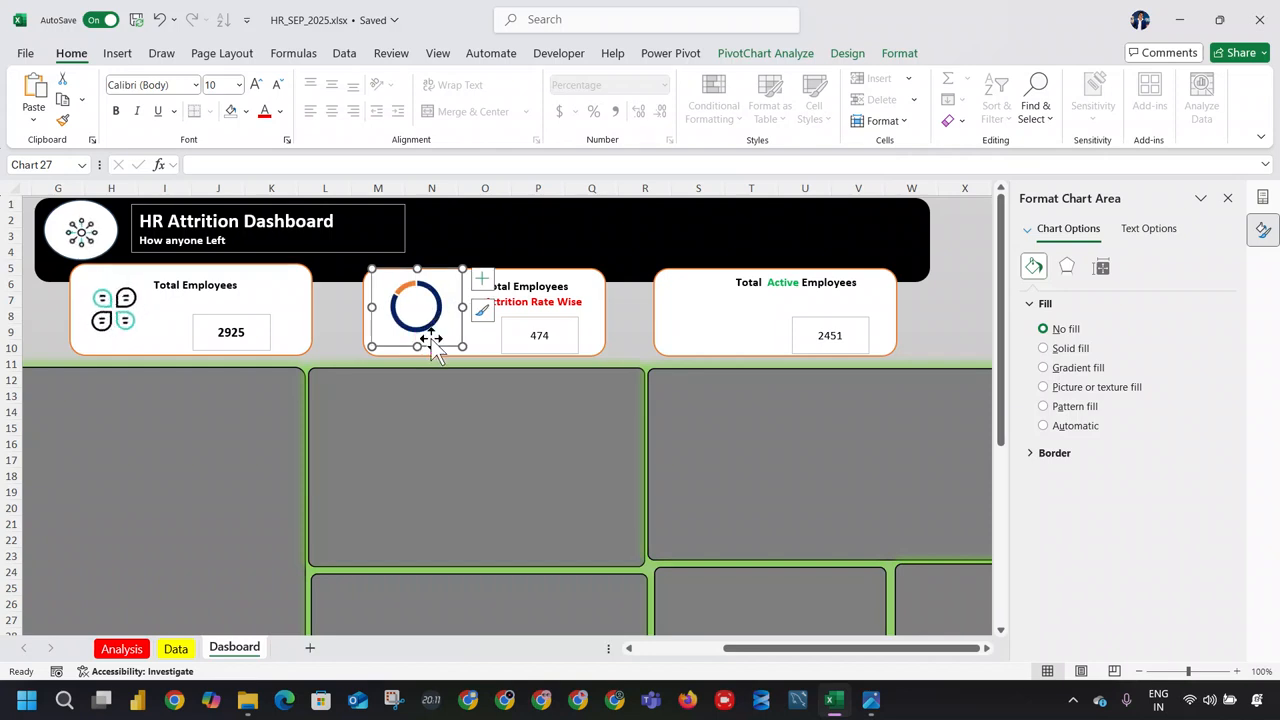
drag(445, 340, 412, 330)
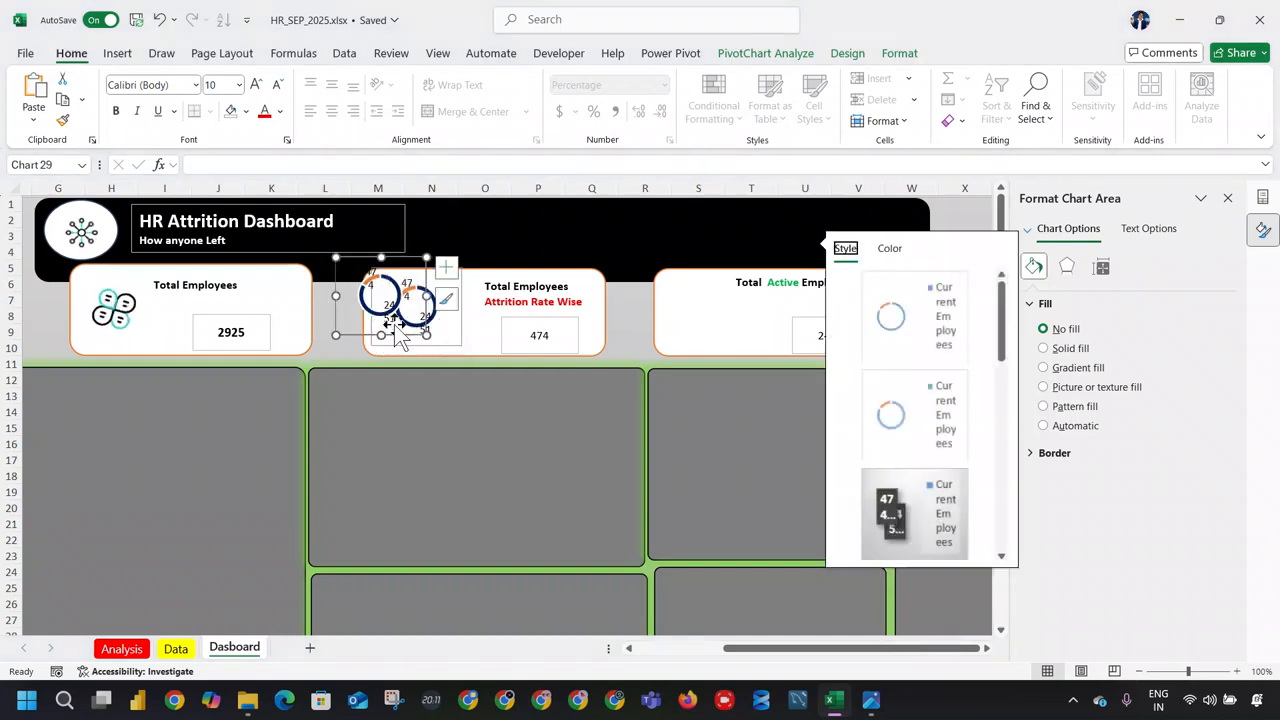
key(Escape)
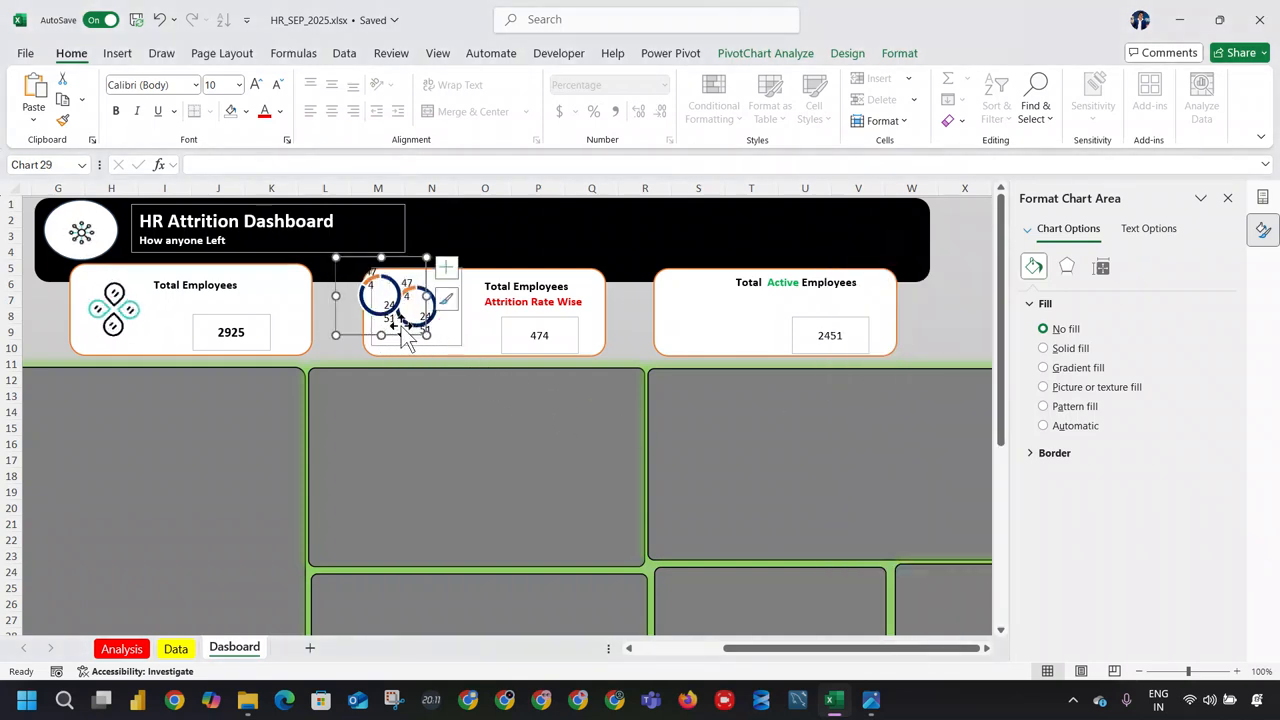
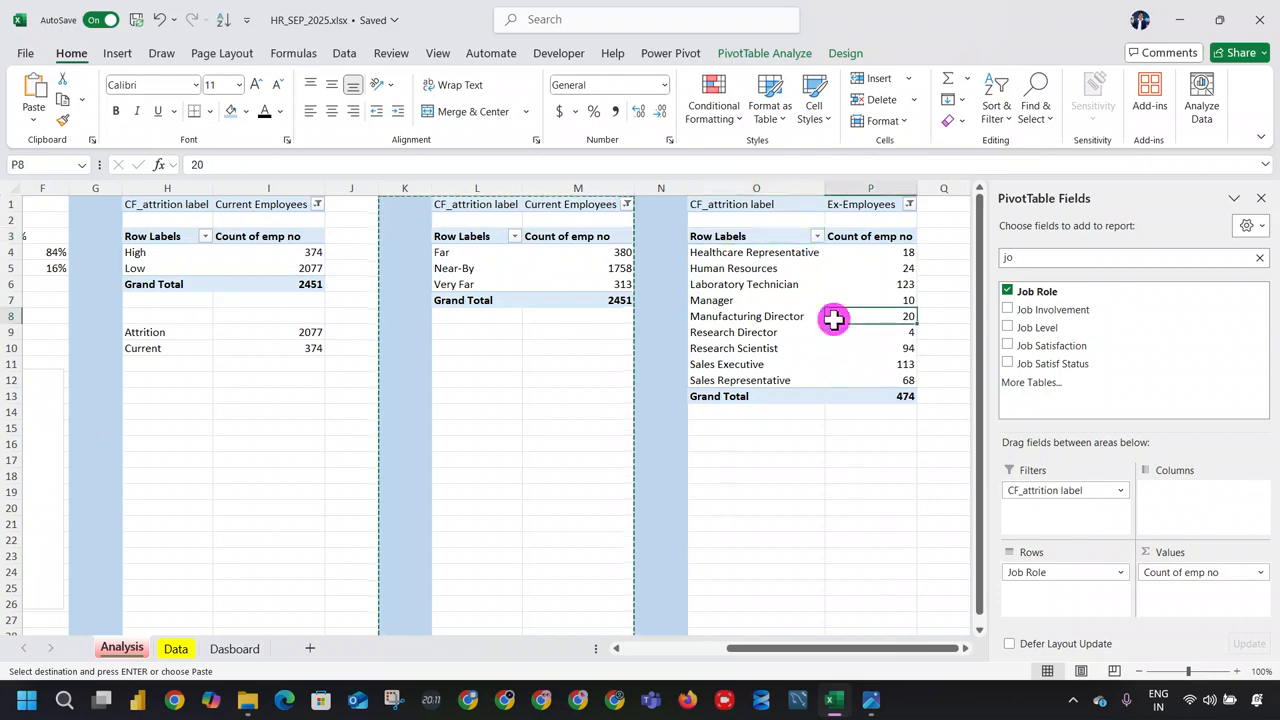
Step: Sort the ex-employee Job Role pivot table by Count of emp no from largest to smallest
right_click(911, 242)
click(902, 256)
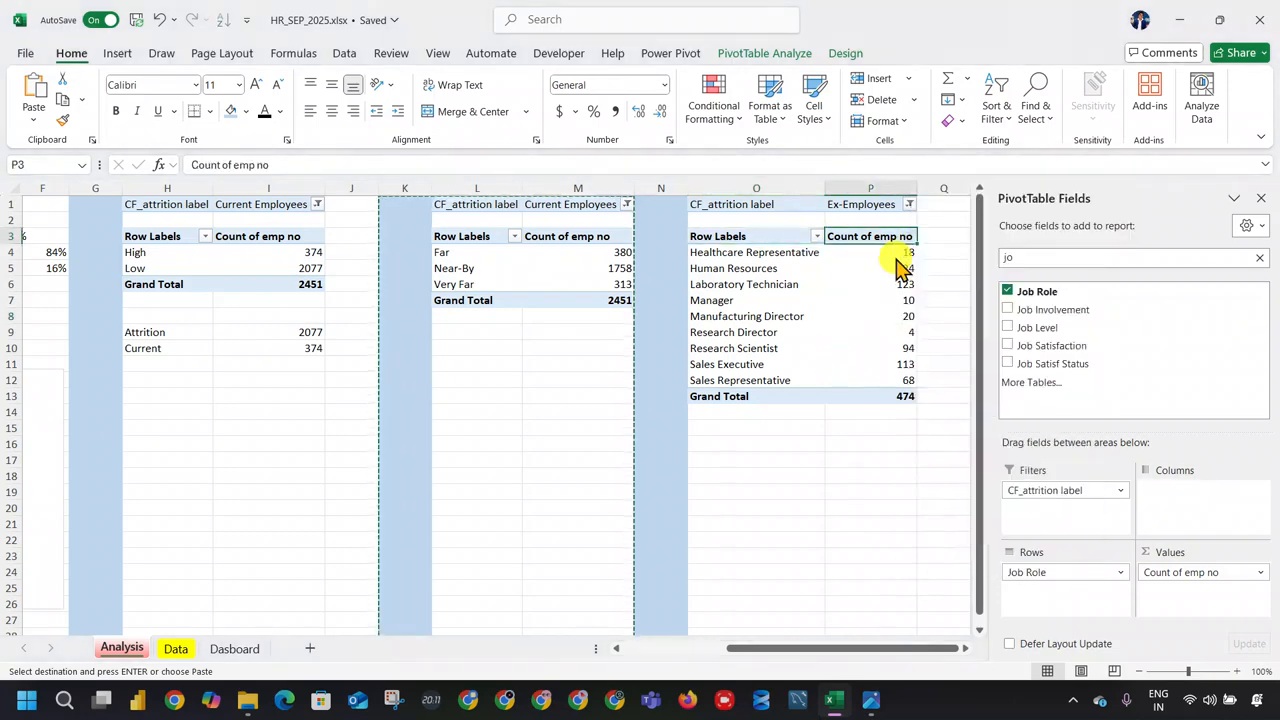
right_click(898, 256)
mouse_move(1040, 423)
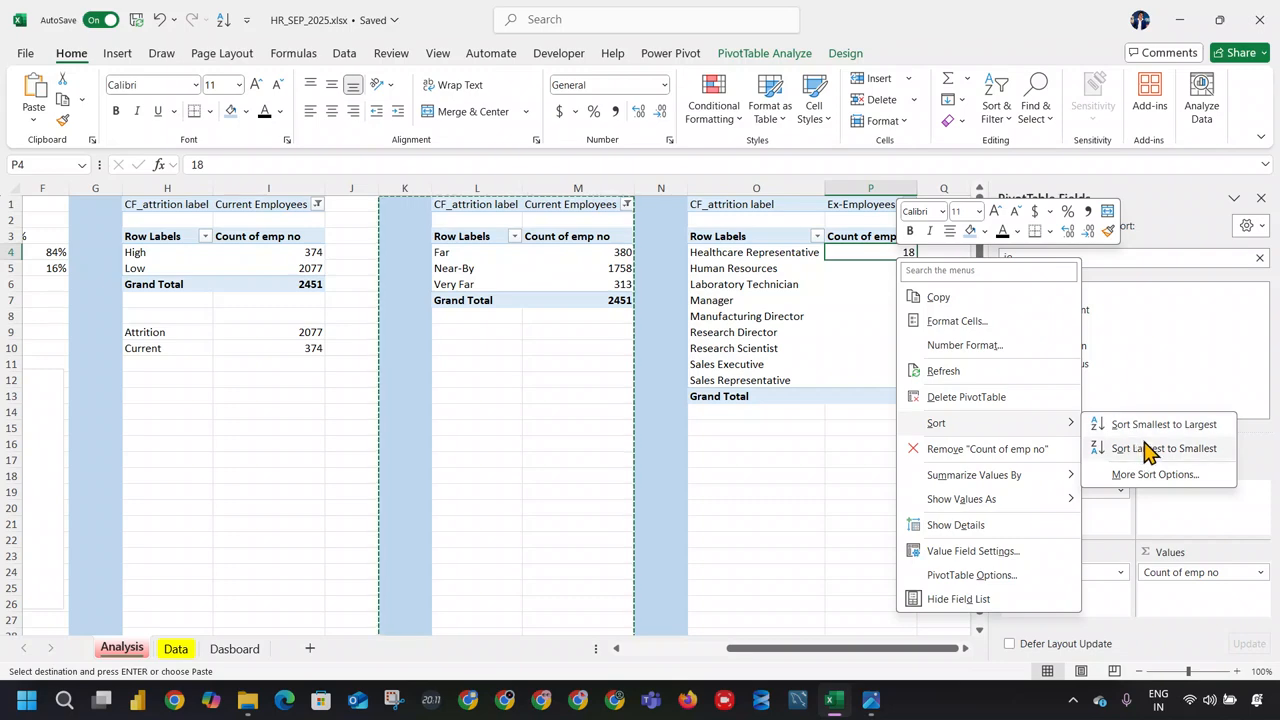
click(1165, 447)
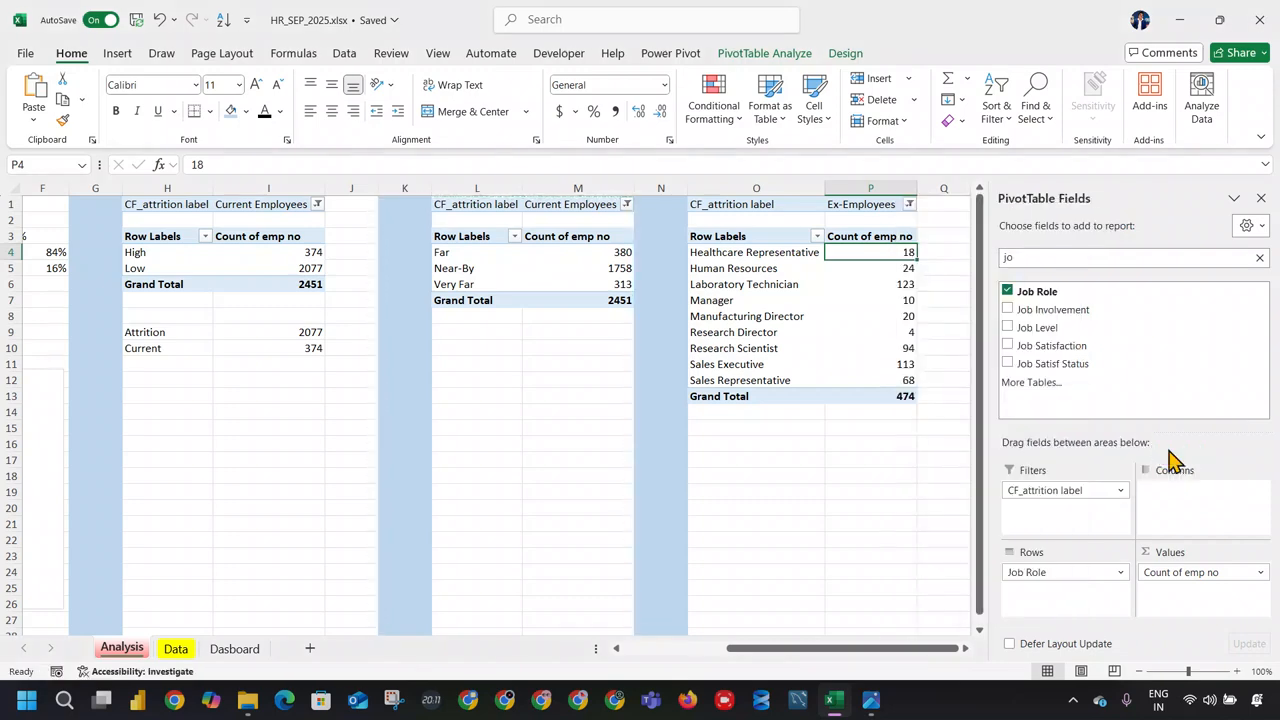
Step: Insert a Clustered Bar PivotChart from the ex-employee Job Role pivot table
click(847, 55)
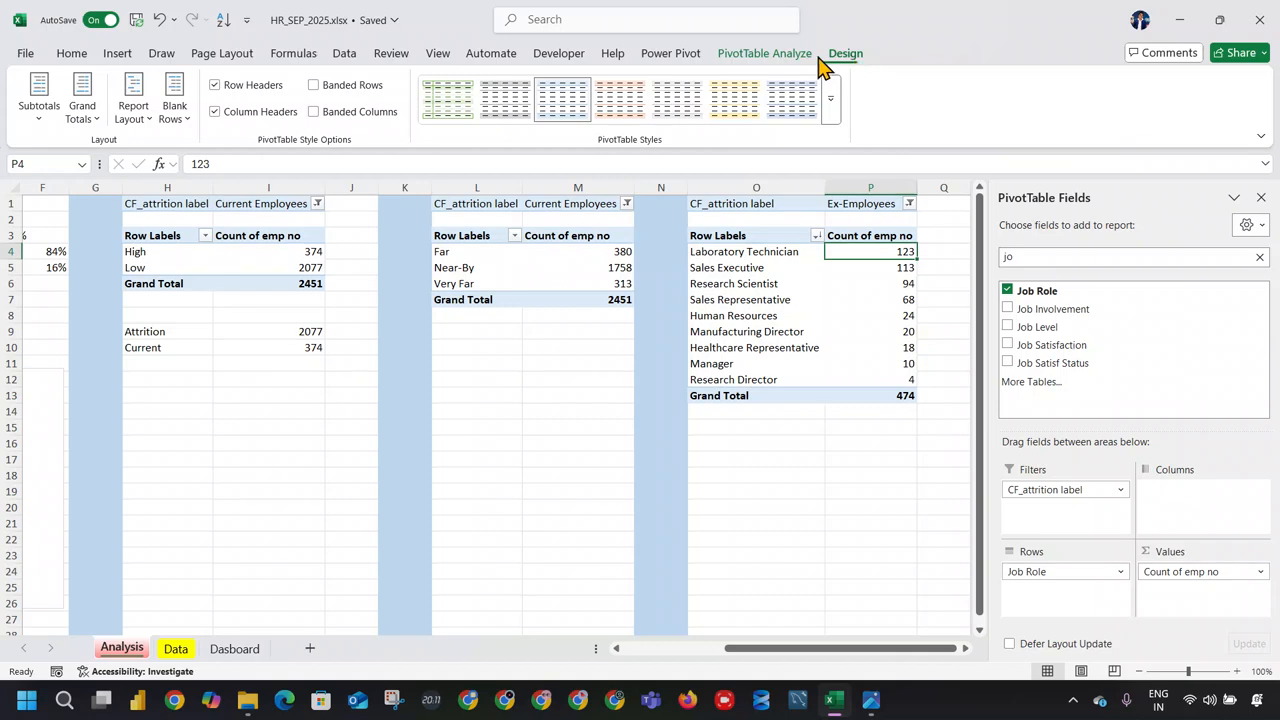
click(770, 52)
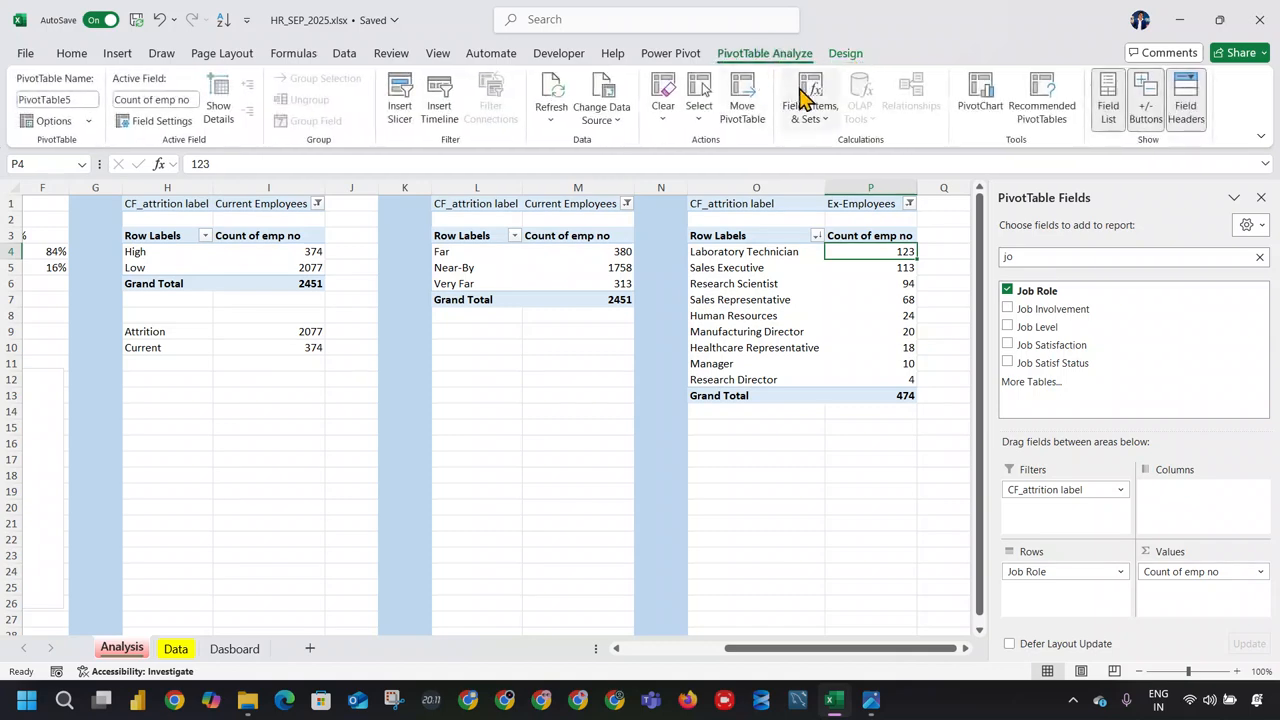
click(952, 103)
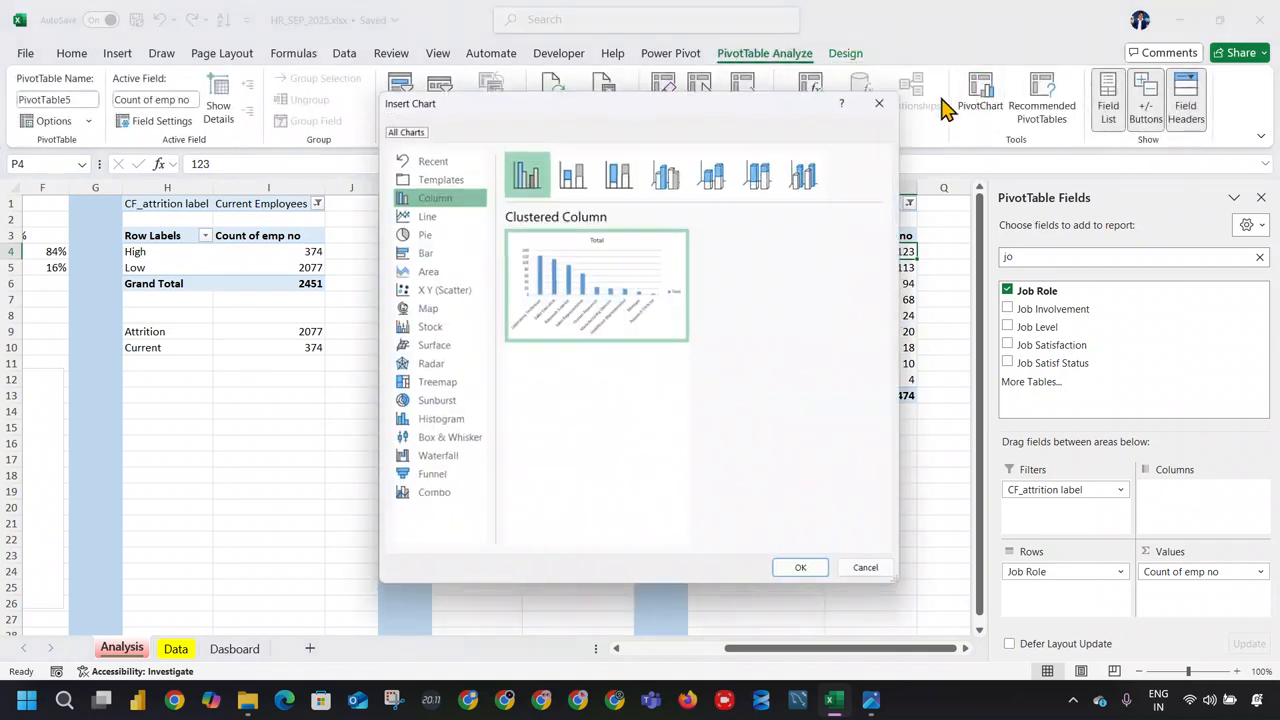
click(448, 216)
click(457, 253)
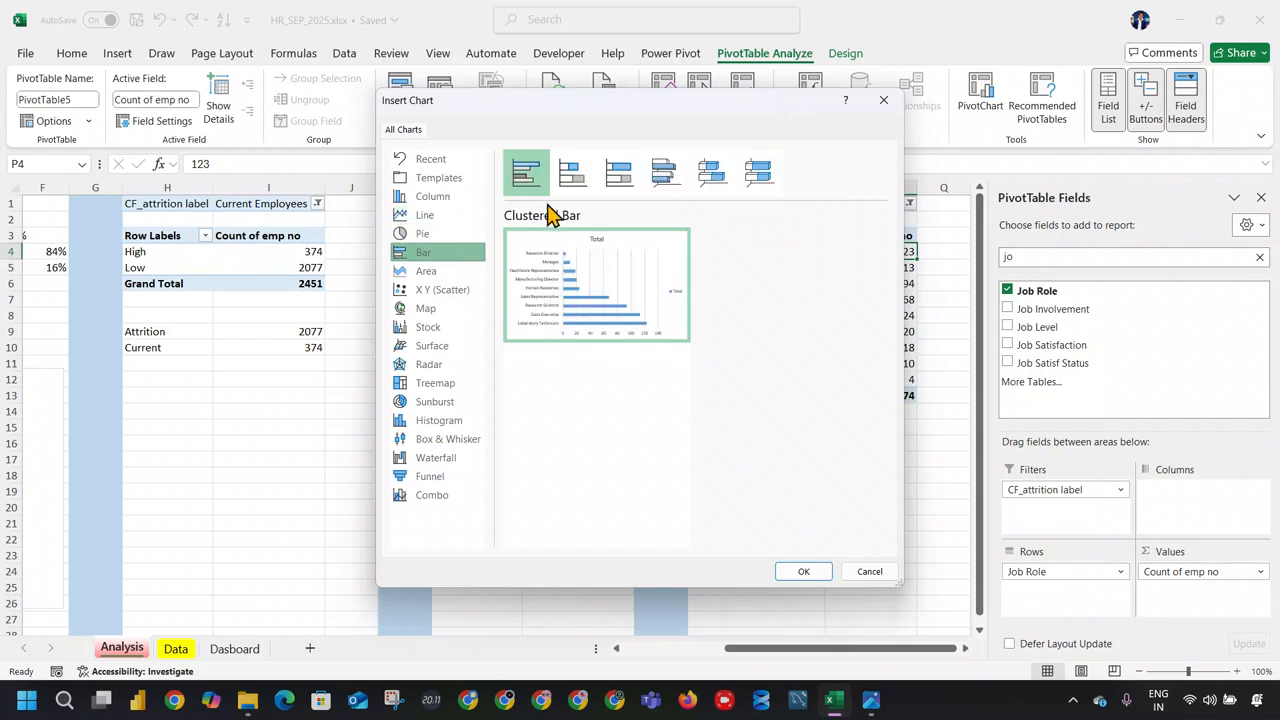
click(790, 571)
Step: Sort the Job Role pivot table by Count of emp no from smallest to largest
right_click(895, 256)
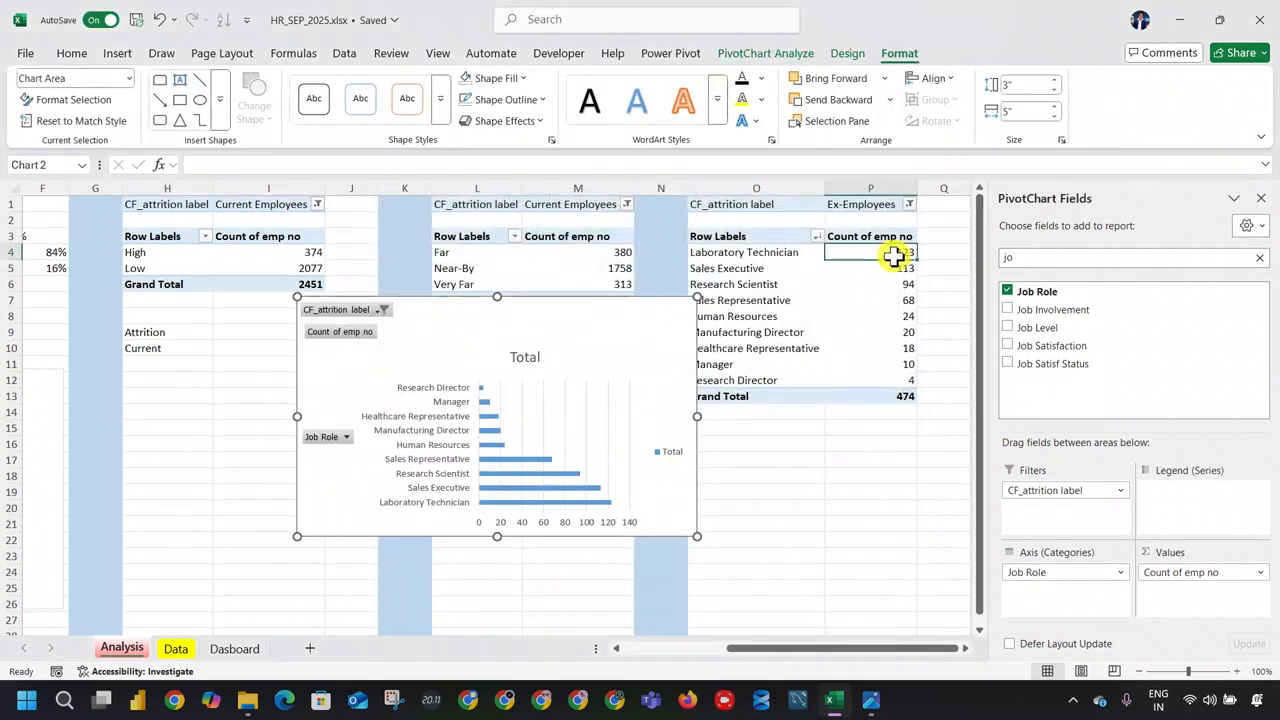
mouse_move(1012, 425)
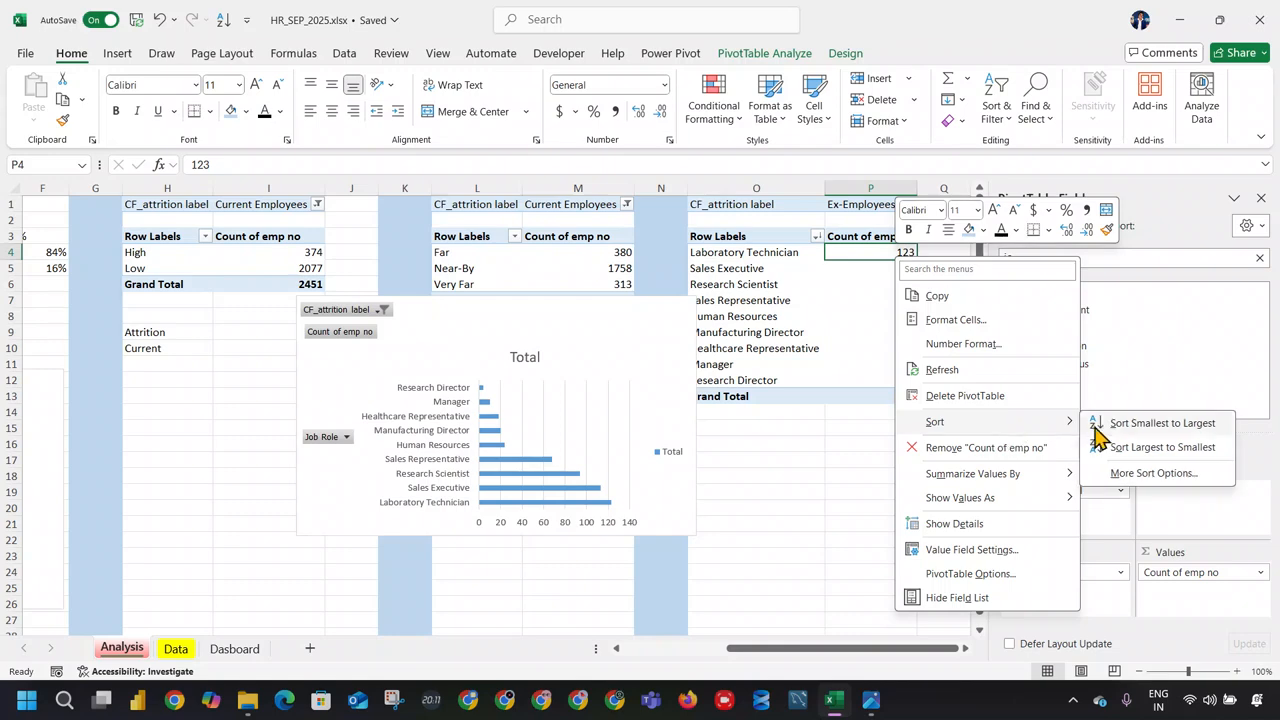
click(1110, 424)
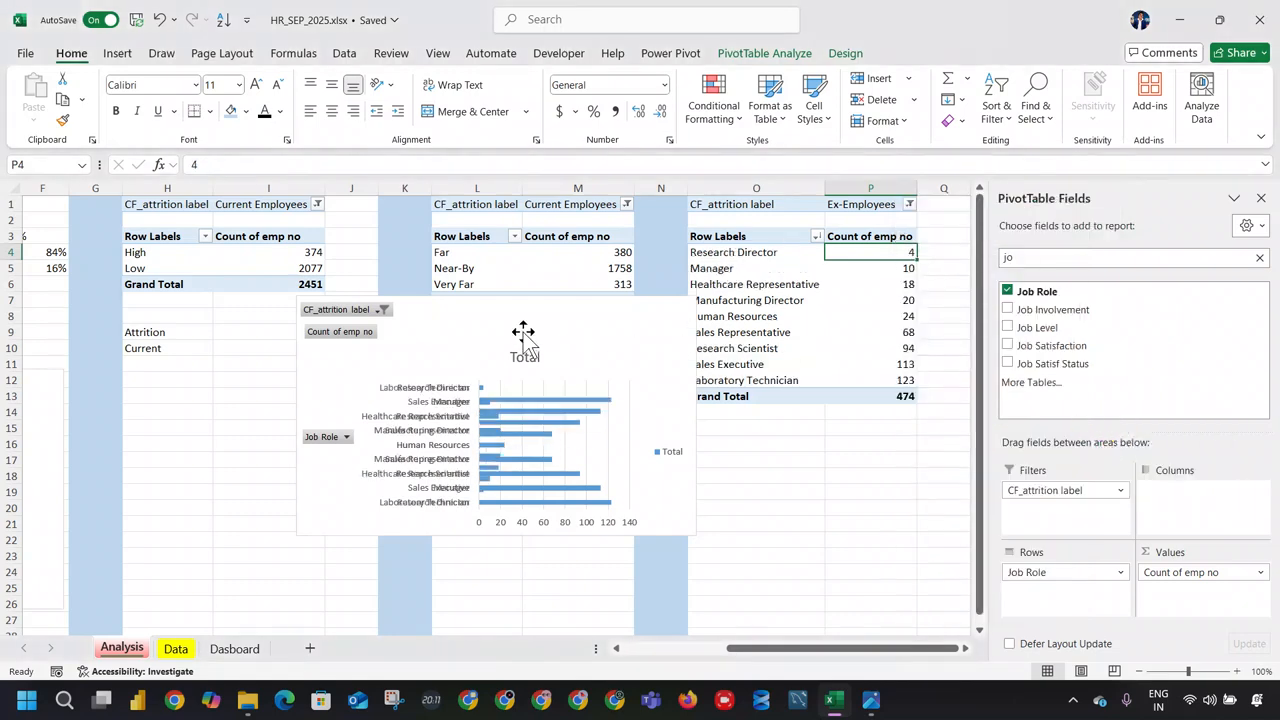
Step: Hide all field buttons on the Job Role bar chart and remove its chart title, gridlines and legend
right_click(368, 316)
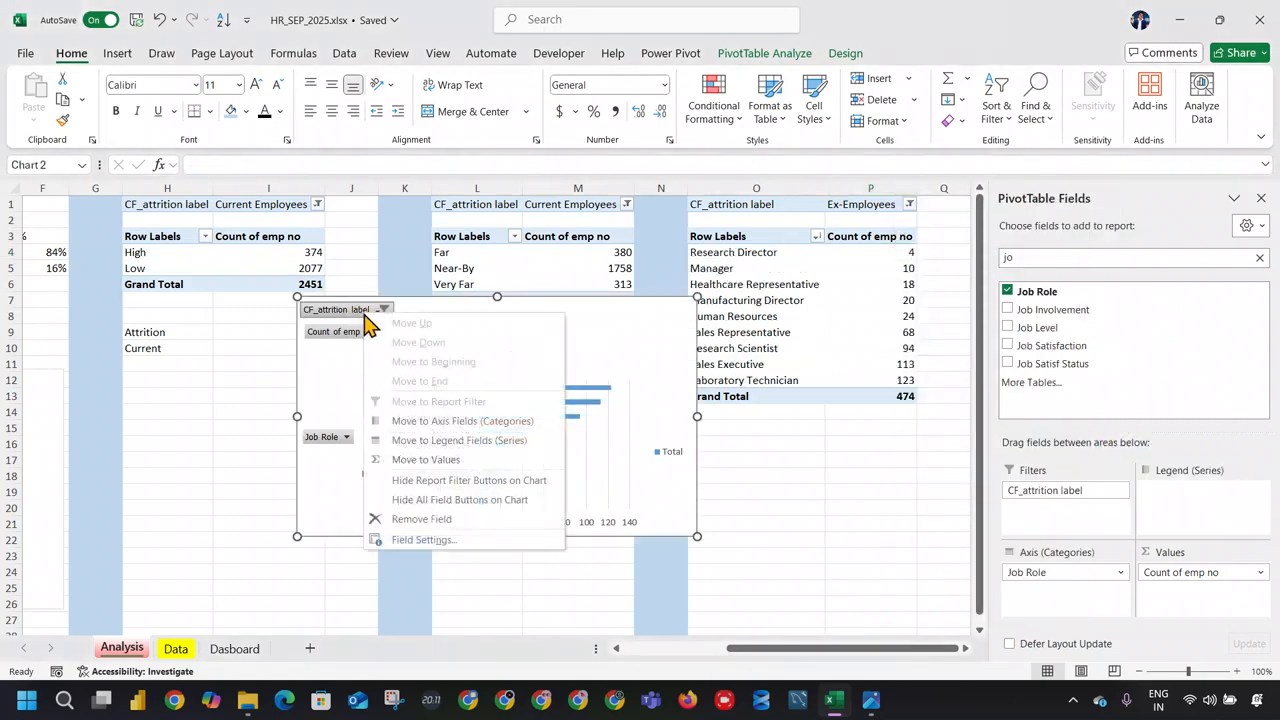
click(443, 481)
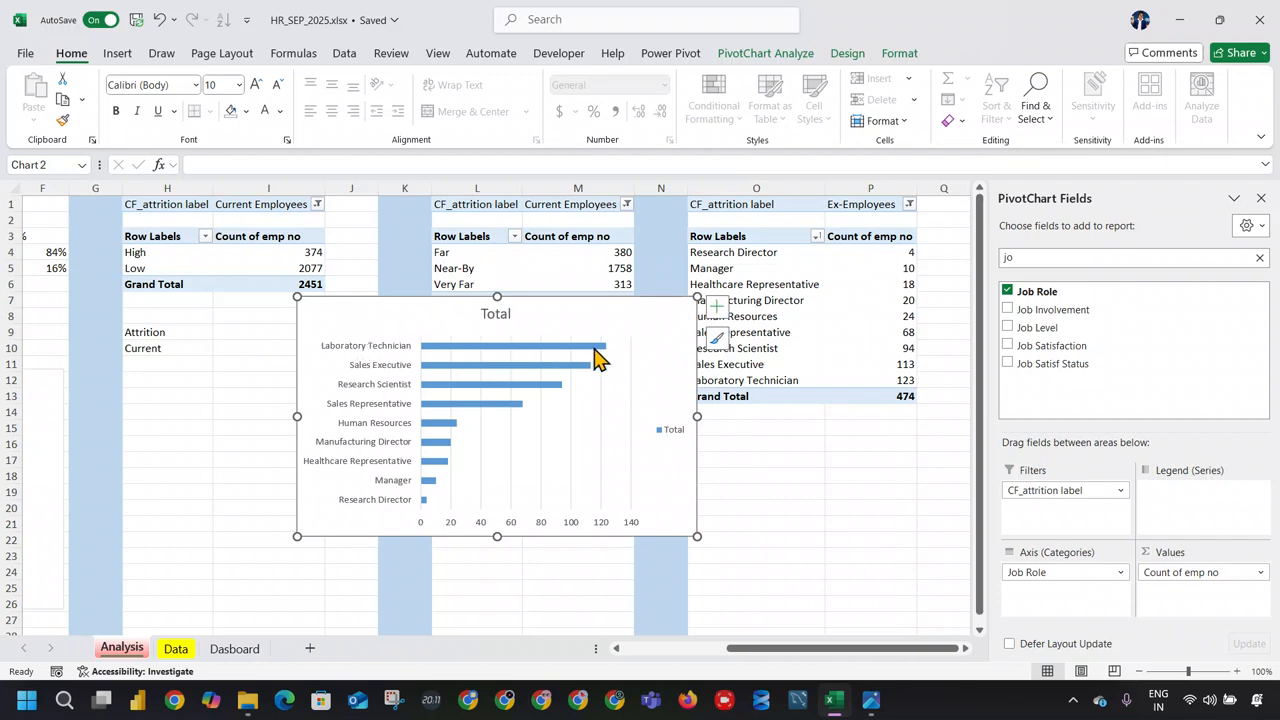
click(618, 378)
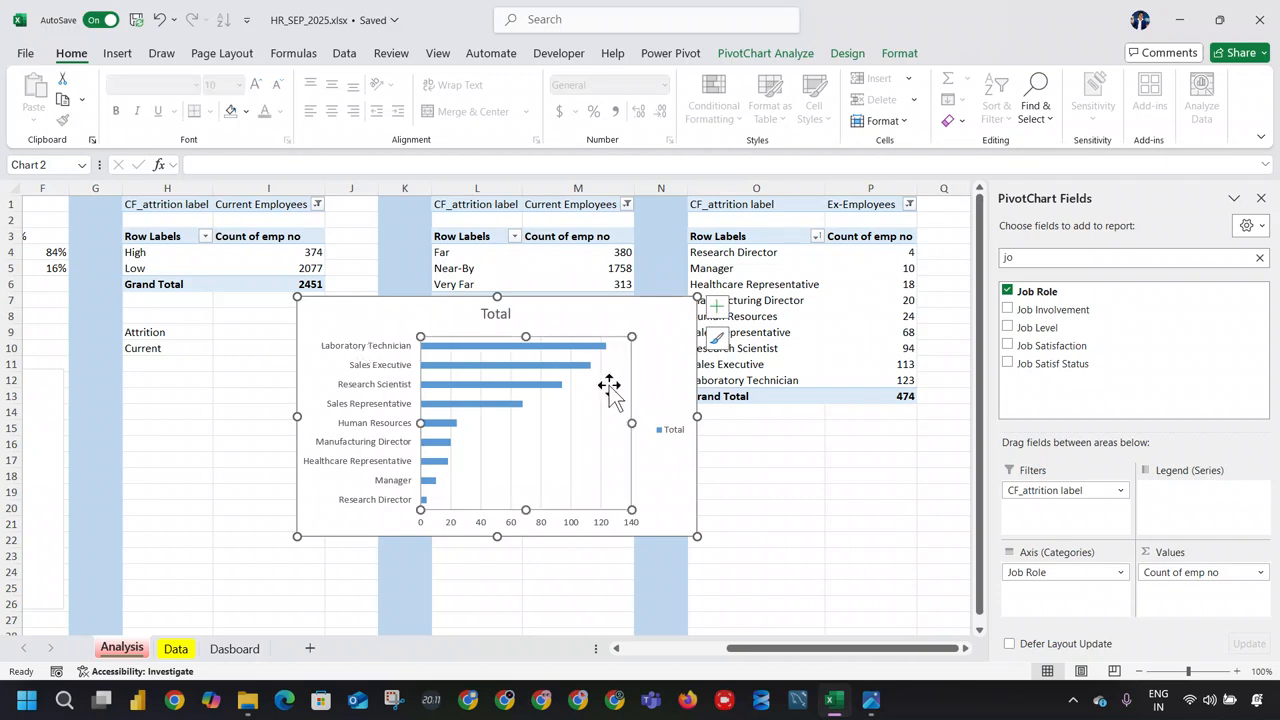
click(716, 307)
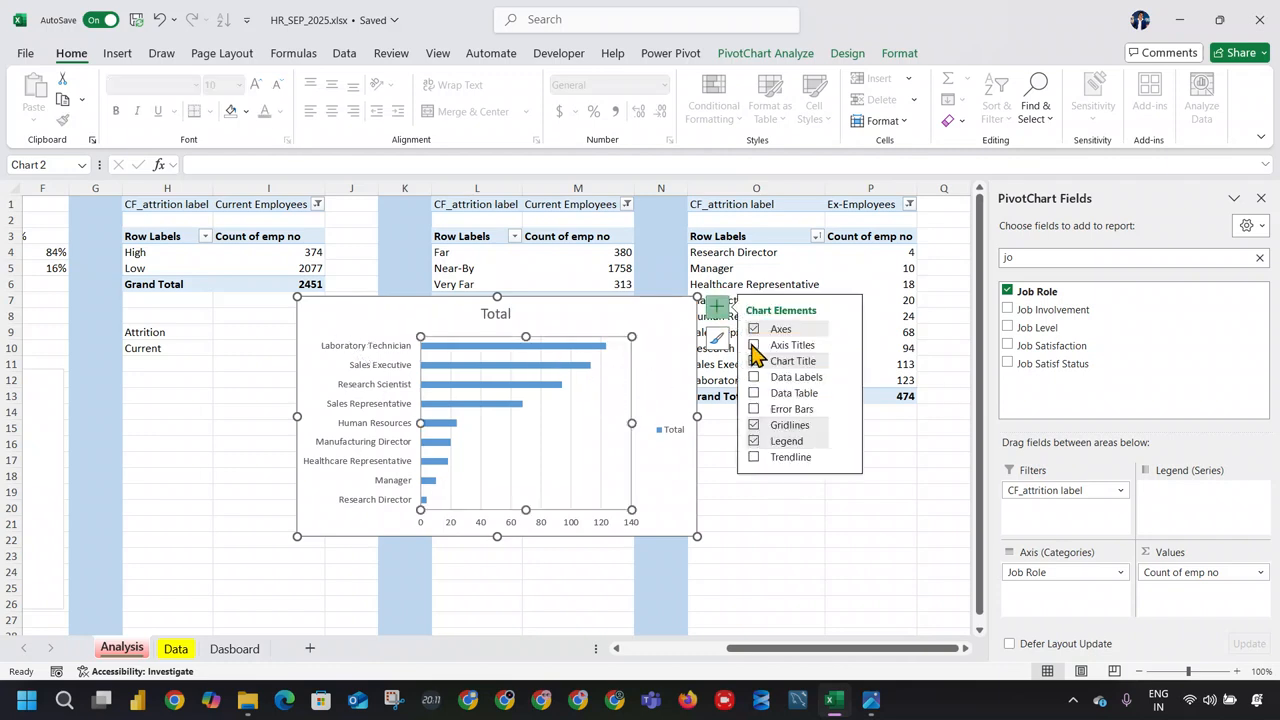
click(756, 362)
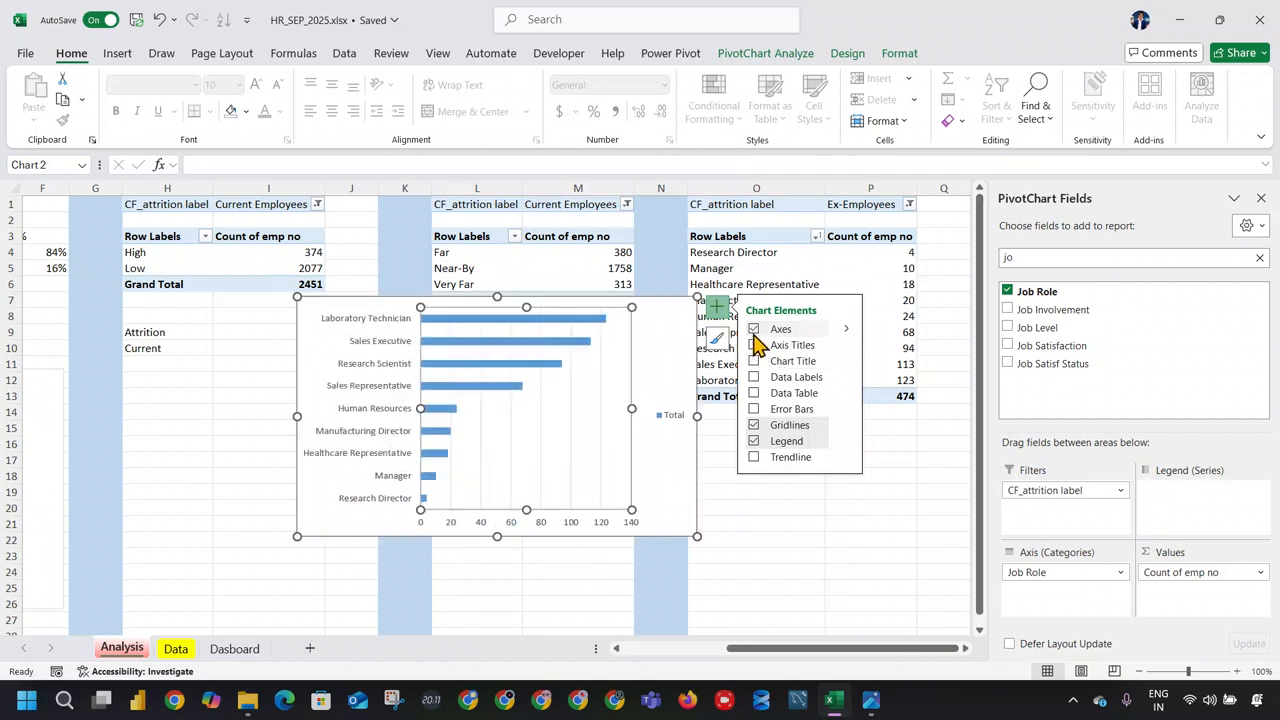
click(752, 426)
click(752, 439)
click(754, 441)
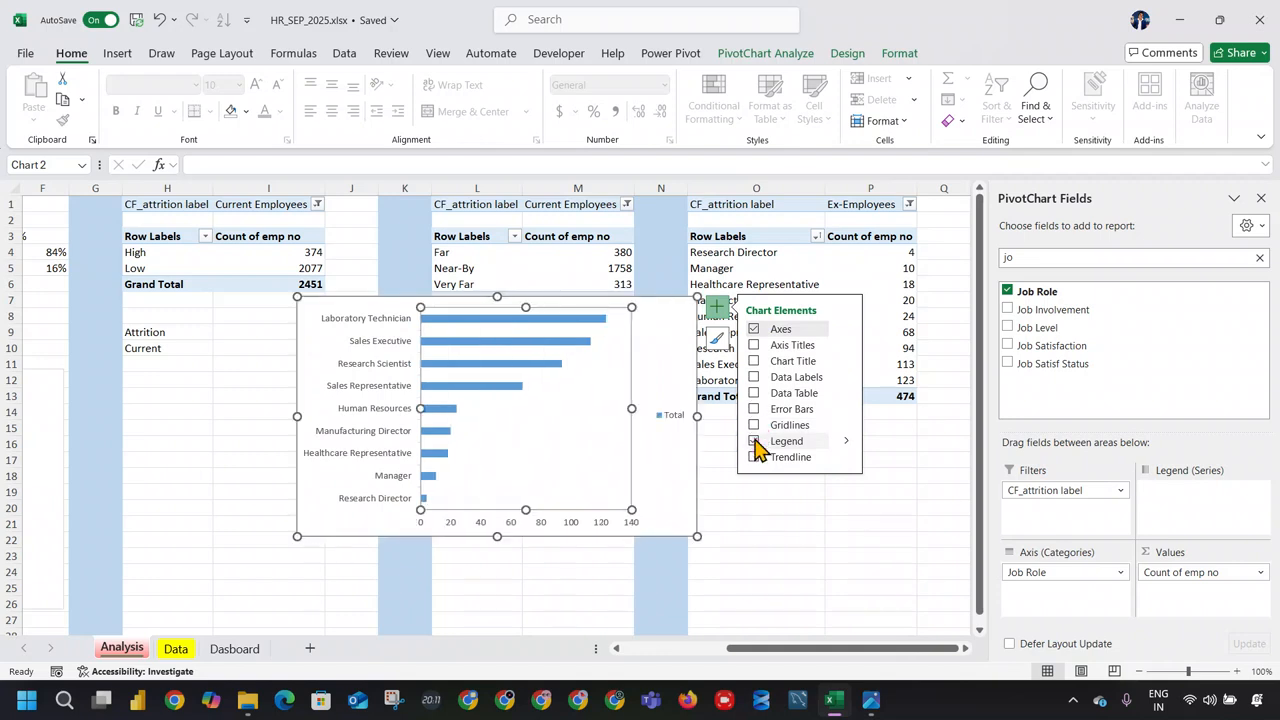
click(754, 441)
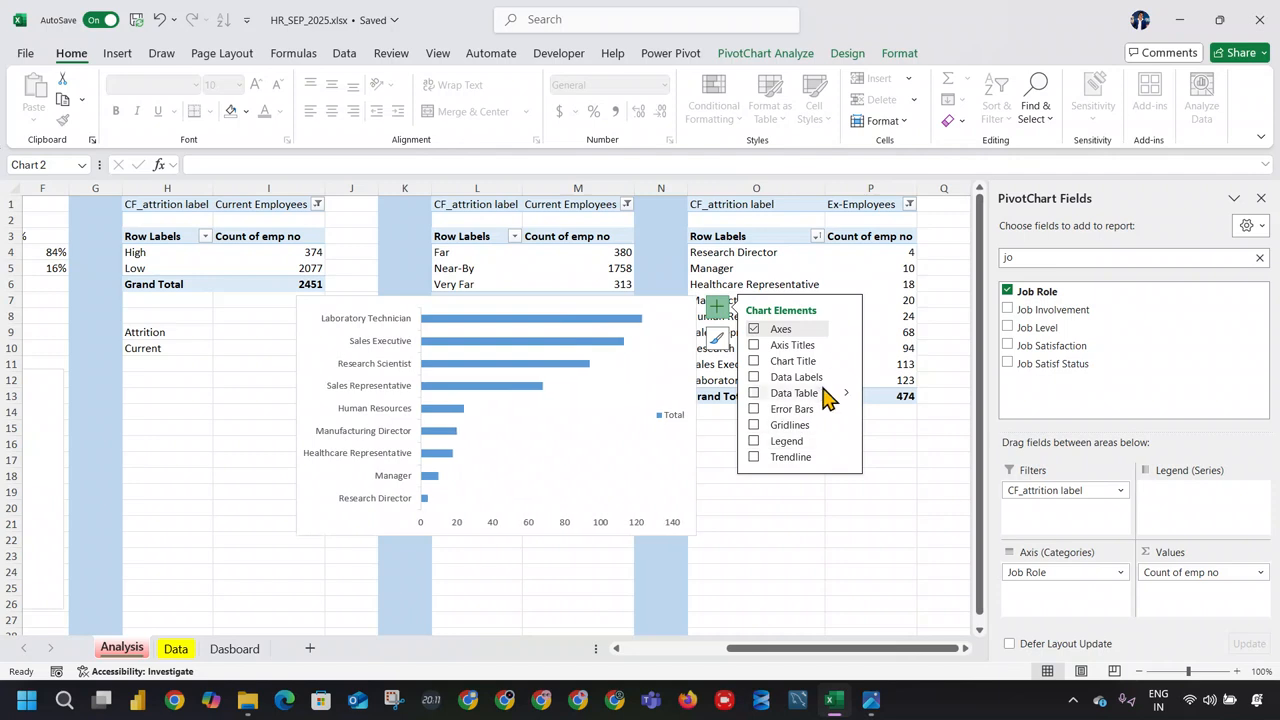
Step: Add data labels to the Job Role bar chart and hide its primary horizontal axis
click(846, 329)
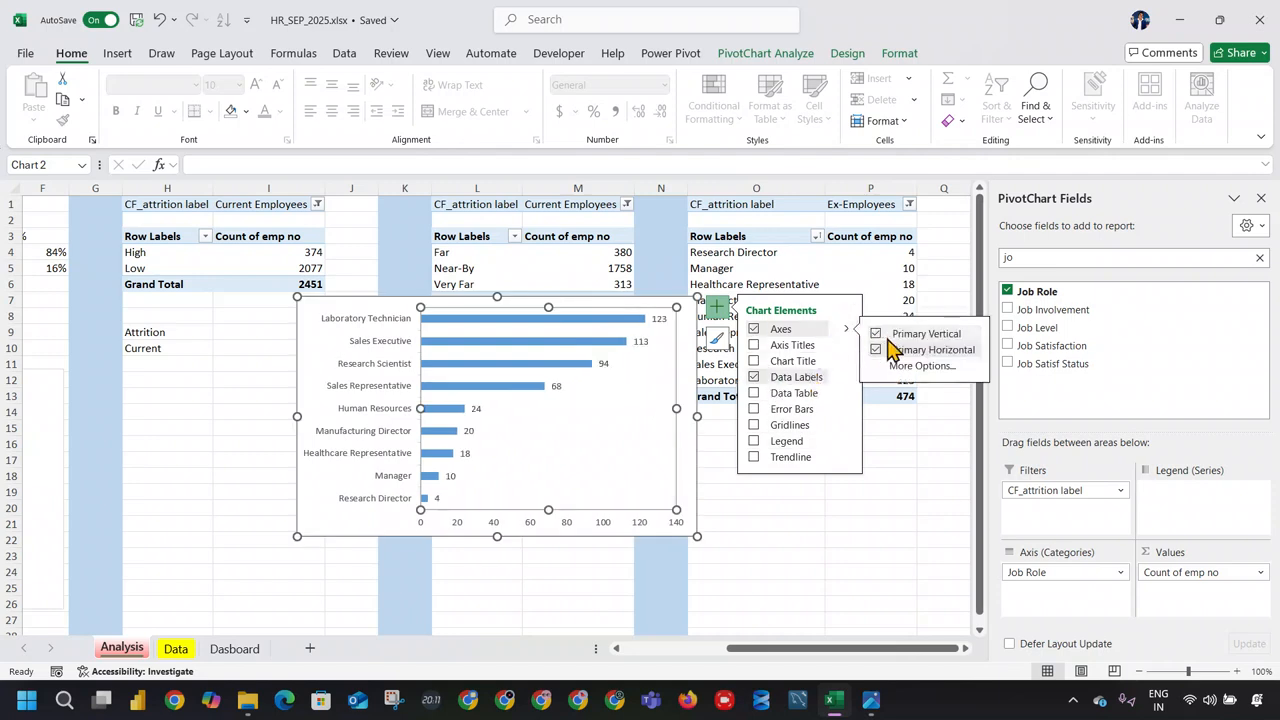
click(877, 350)
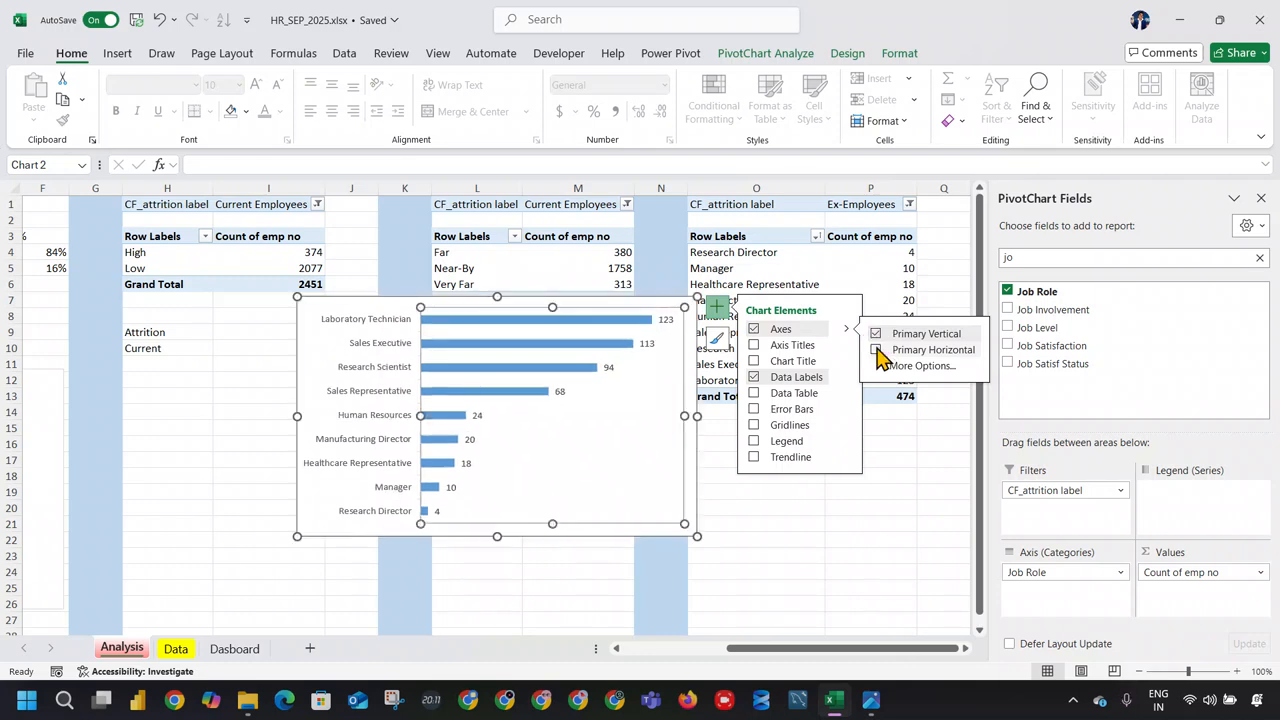
click(905, 366)
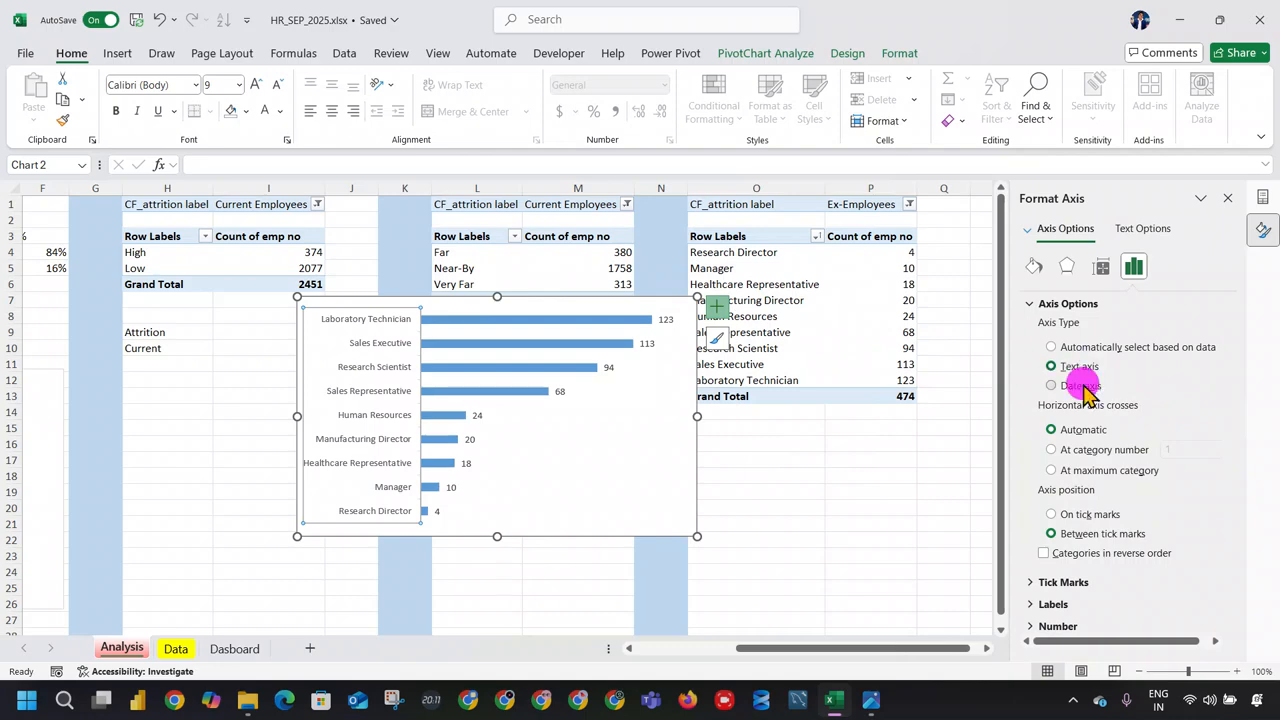
click(677, 507)
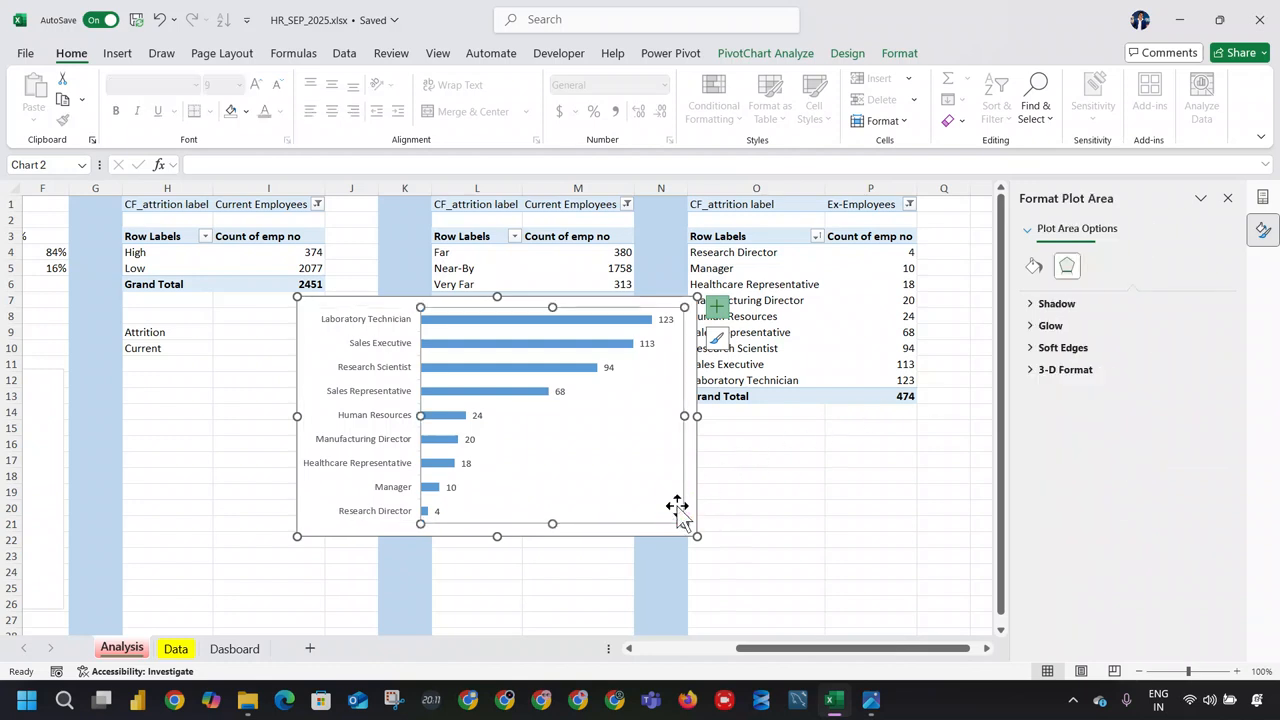
click(714, 523)
Step: Copy the Job Role bar chart into the tall grey panel beside the performance cards on the Dasboard sheet
click(657, 537)
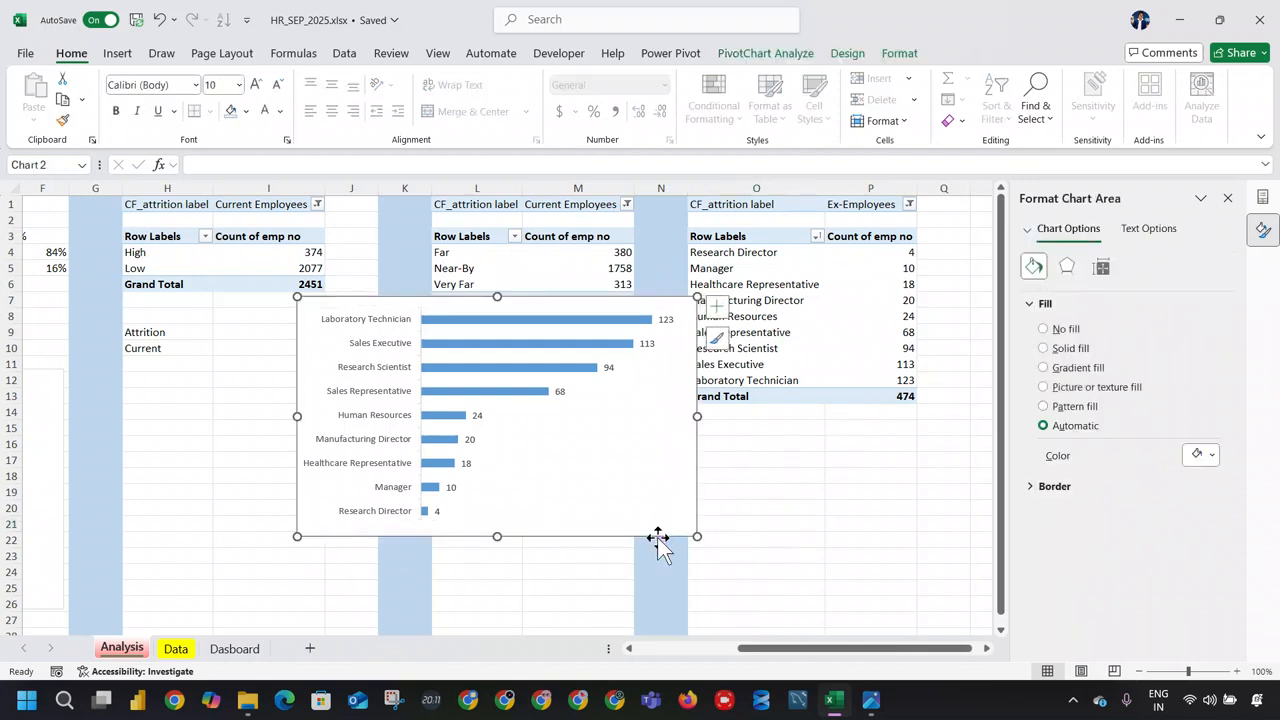
click(234, 648)
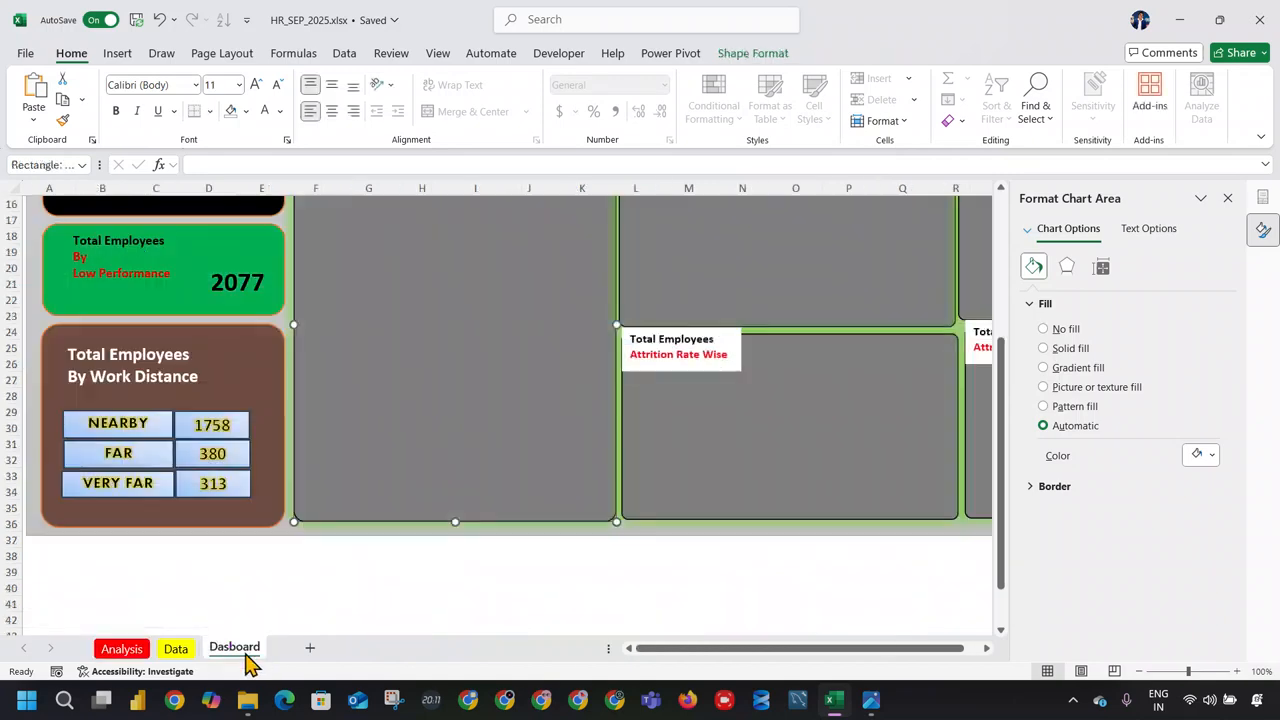
click(443, 394)
scroll(471, 423, up, 4)
click(390, 418)
key(ctrl+v)
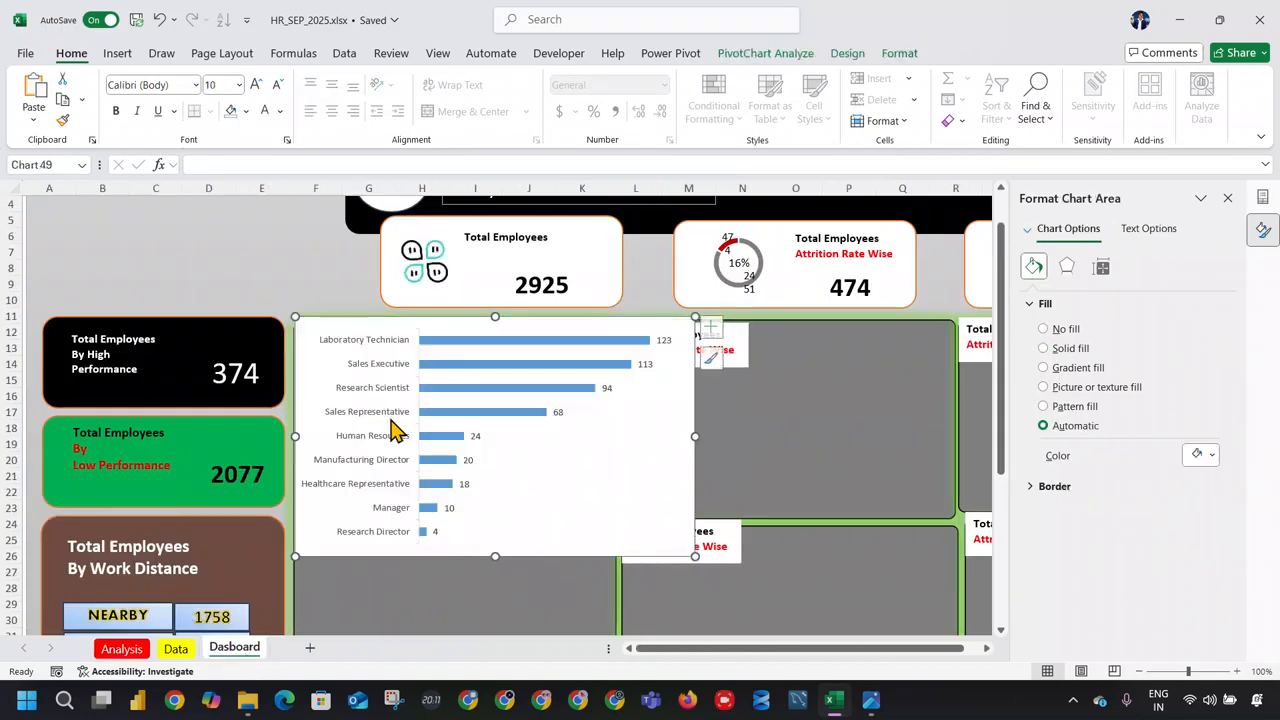
Step: Resize the Job Role bar chart to fill the tall grey panel's width and height below the Total Attrition By Job Role title
drag(694, 436, 594, 456)
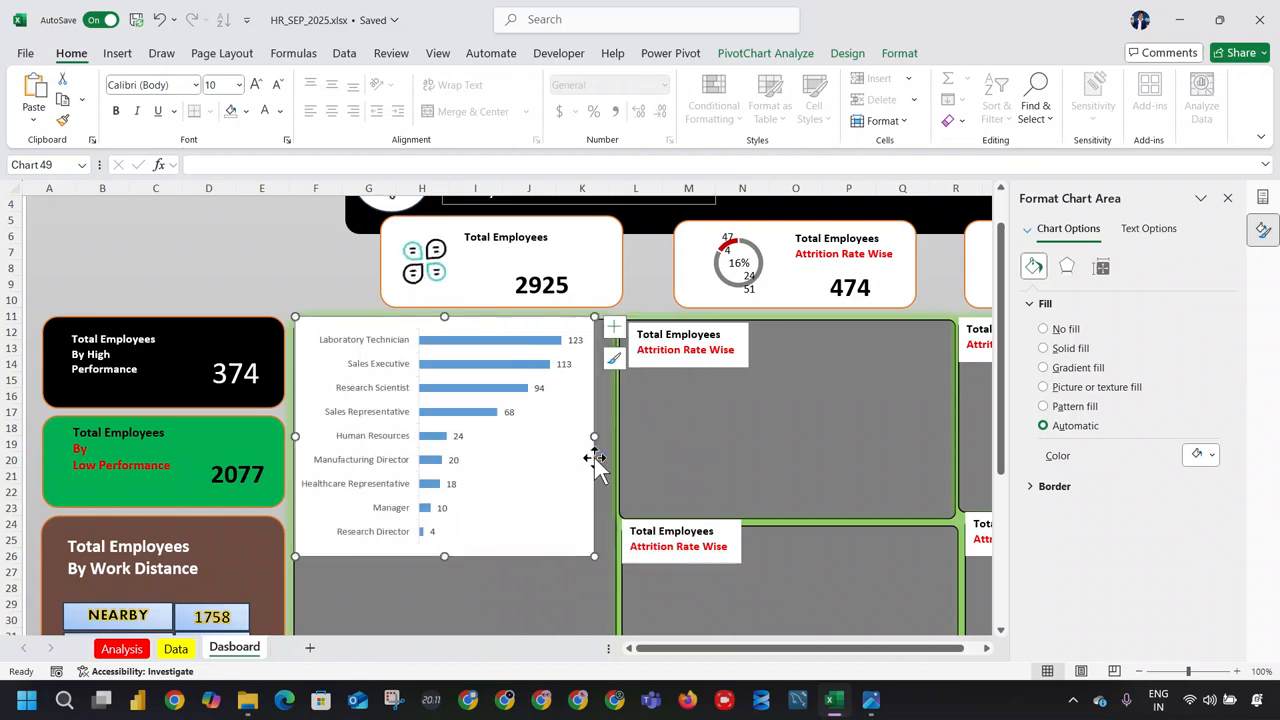
scroll(588, 467, down, 3)
drag(444, 411, 474, 553)
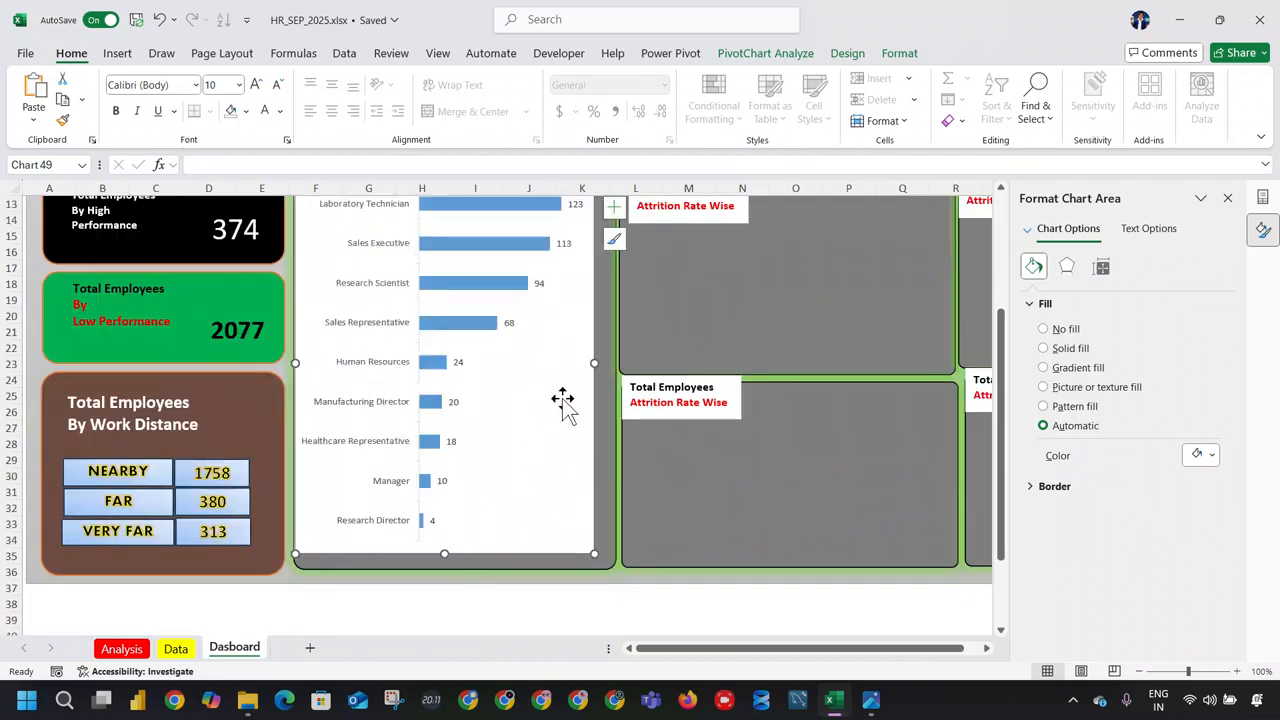
scroll(563, 400, up, 4)
scroll(583, 477, down, 2)
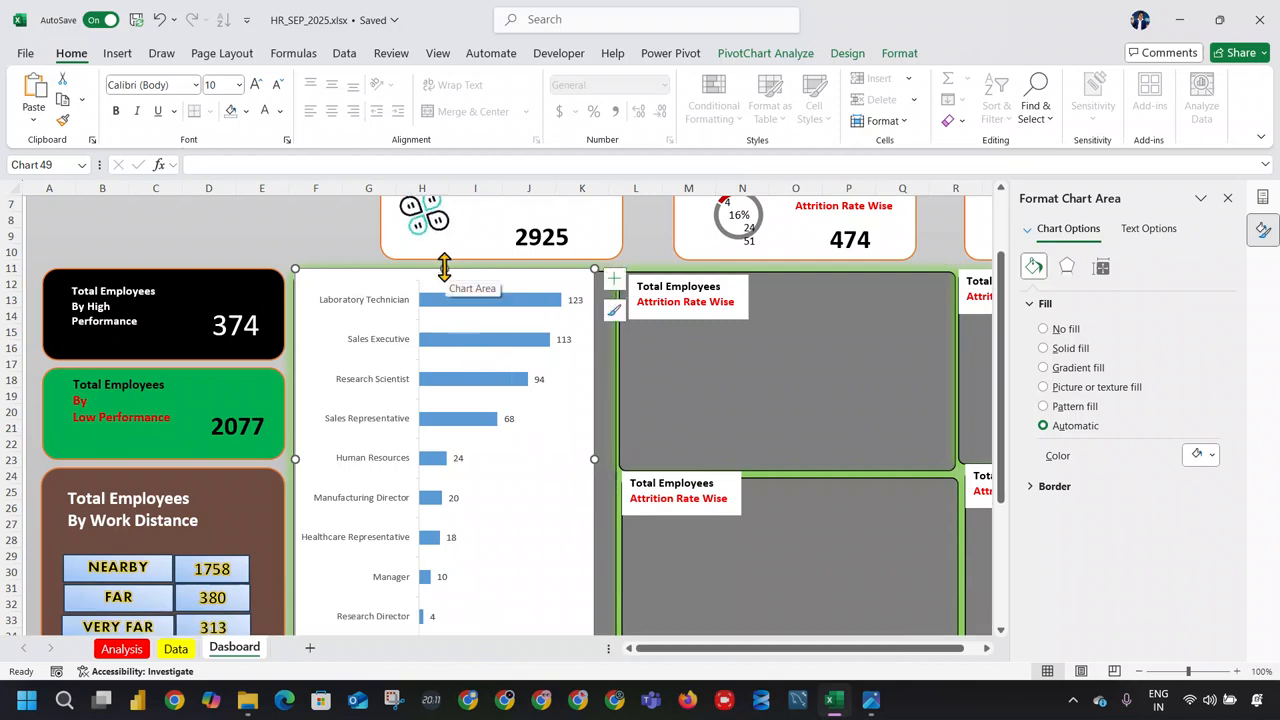
drag(444, 268, 449, 320)
drag(594, 490, 611, 488)
scroll(528, 478, down, 4)
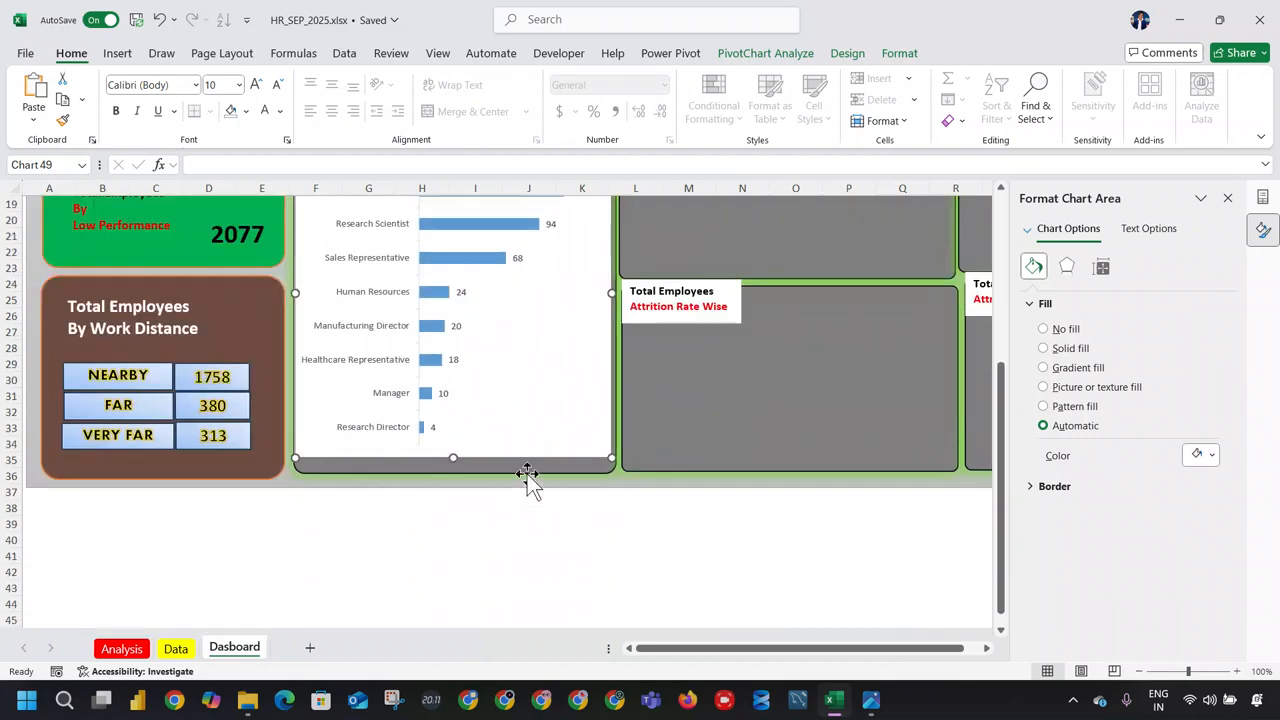
scroll(528, 478, up, 6)
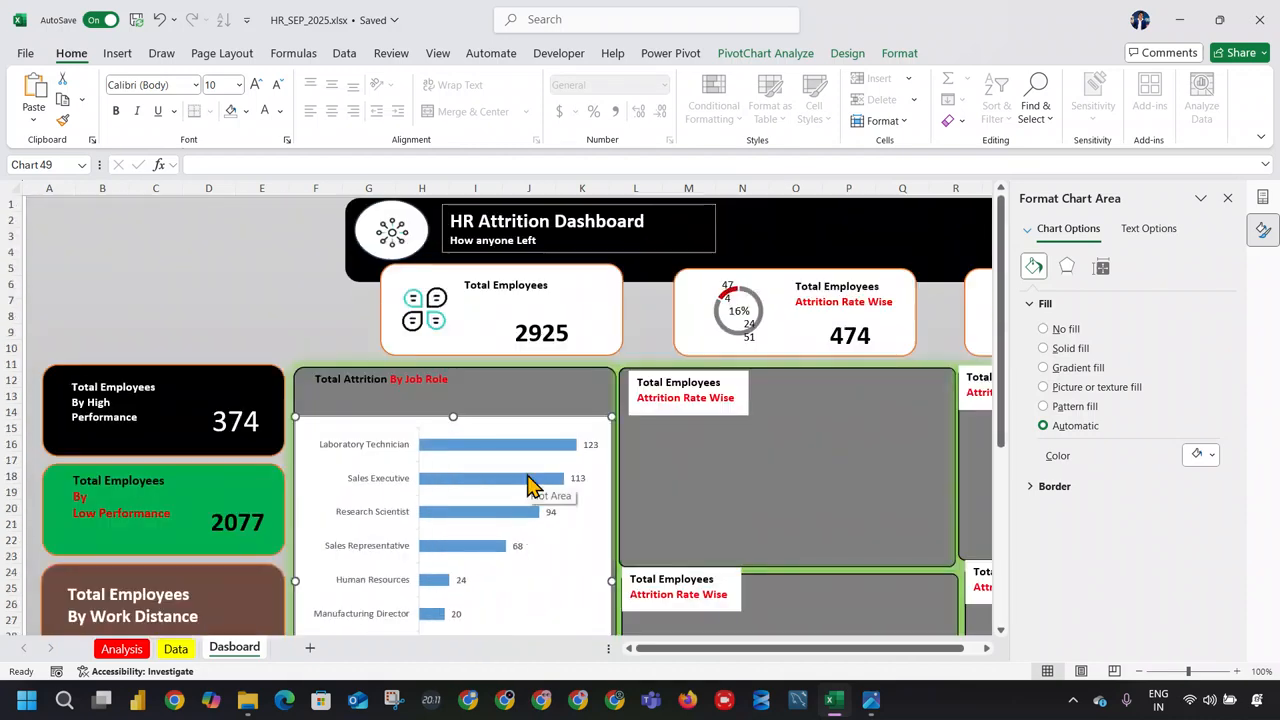
Step: Set the Job Role bar chart's area to no fill
click(899, 53)
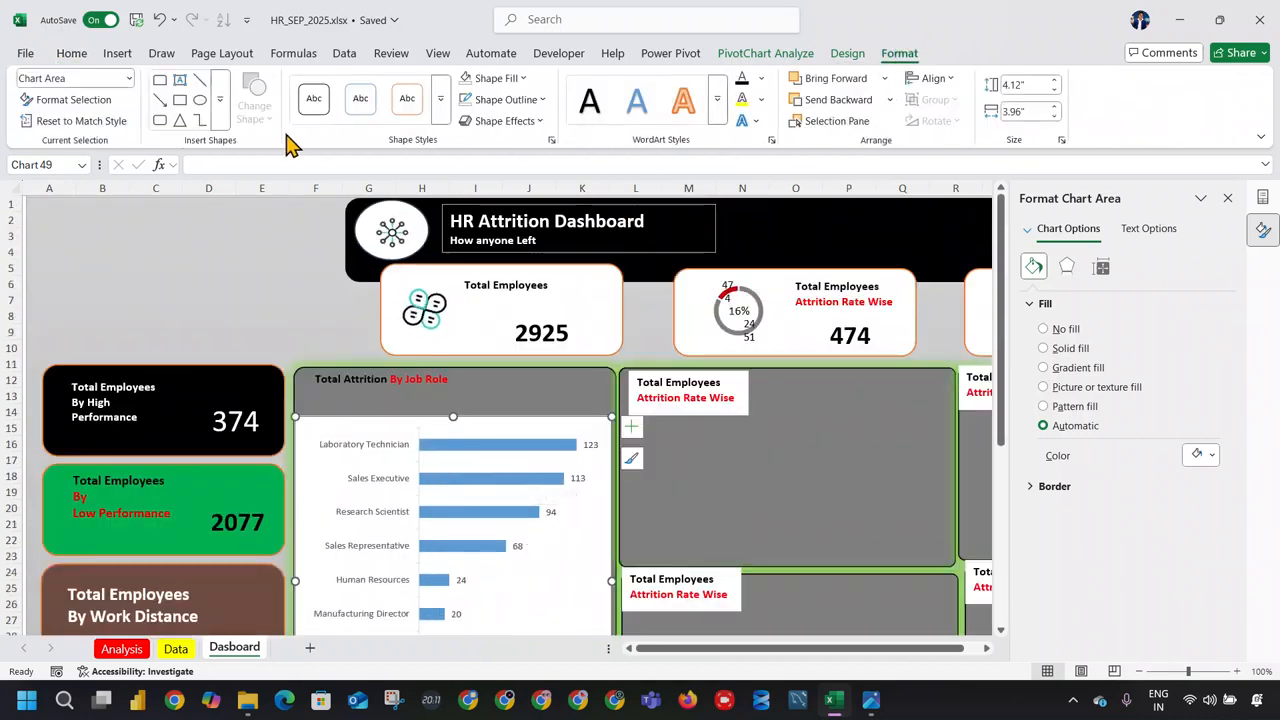
click(521, 78)
click(500, 438)
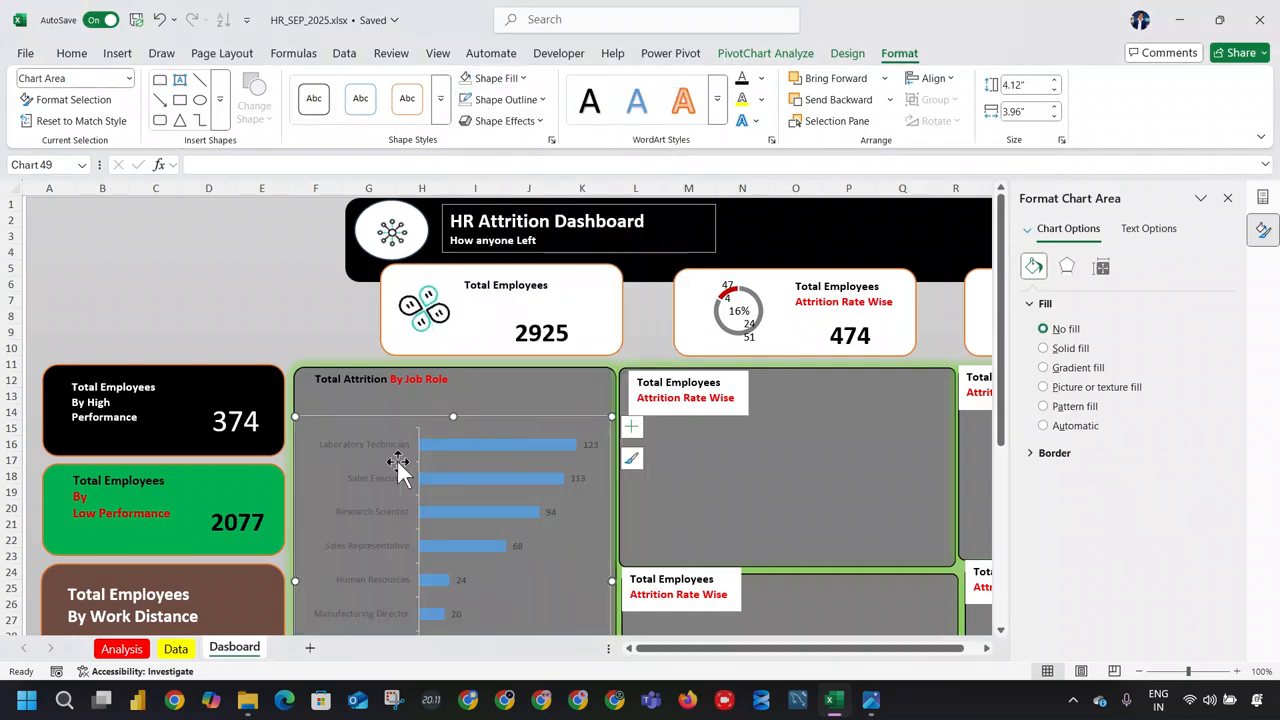
Step: Give the job role labels on the chart's vertical axis a white text outline
scroll(416, 450, down, 1)
click(385, 450)
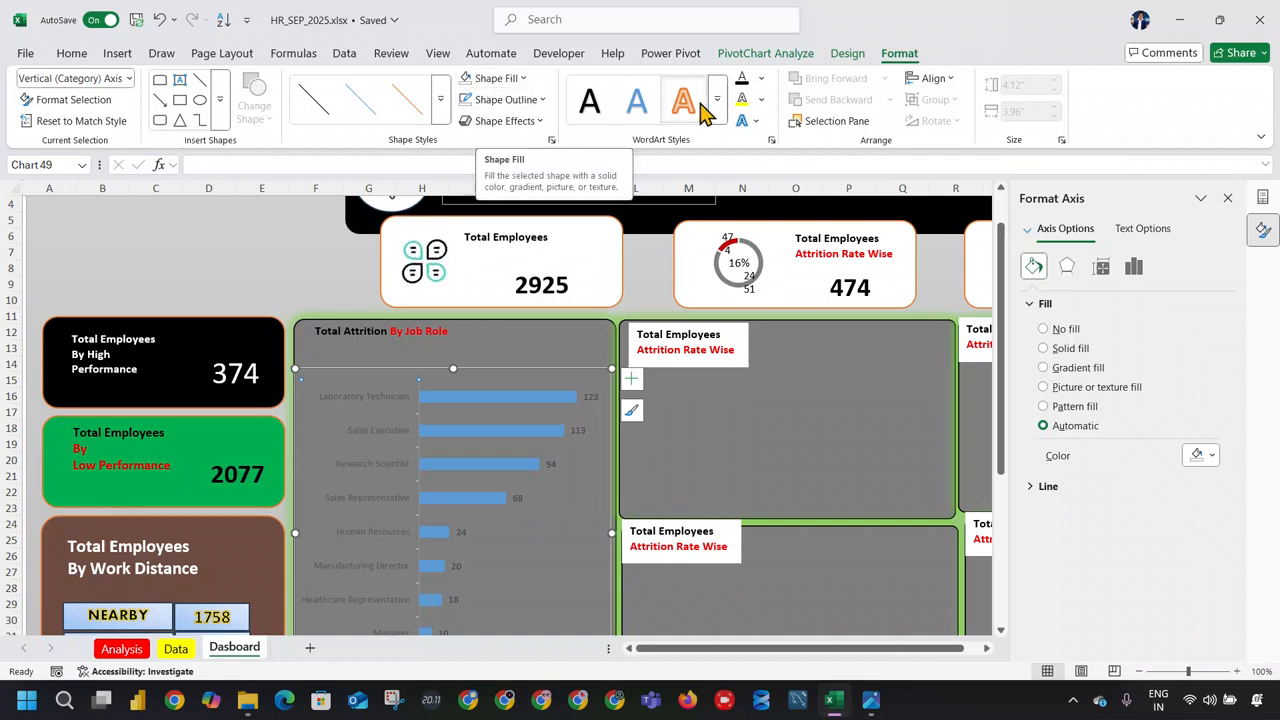
click(758, 100)
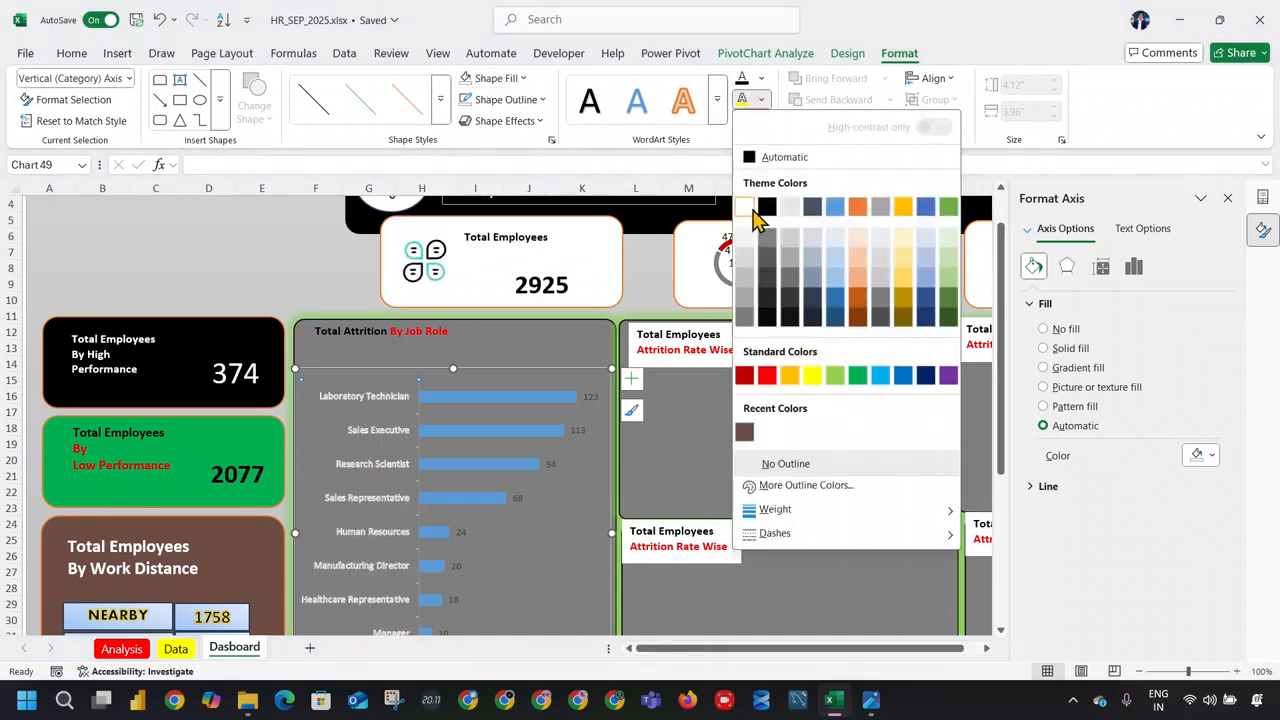
click(752, 210)
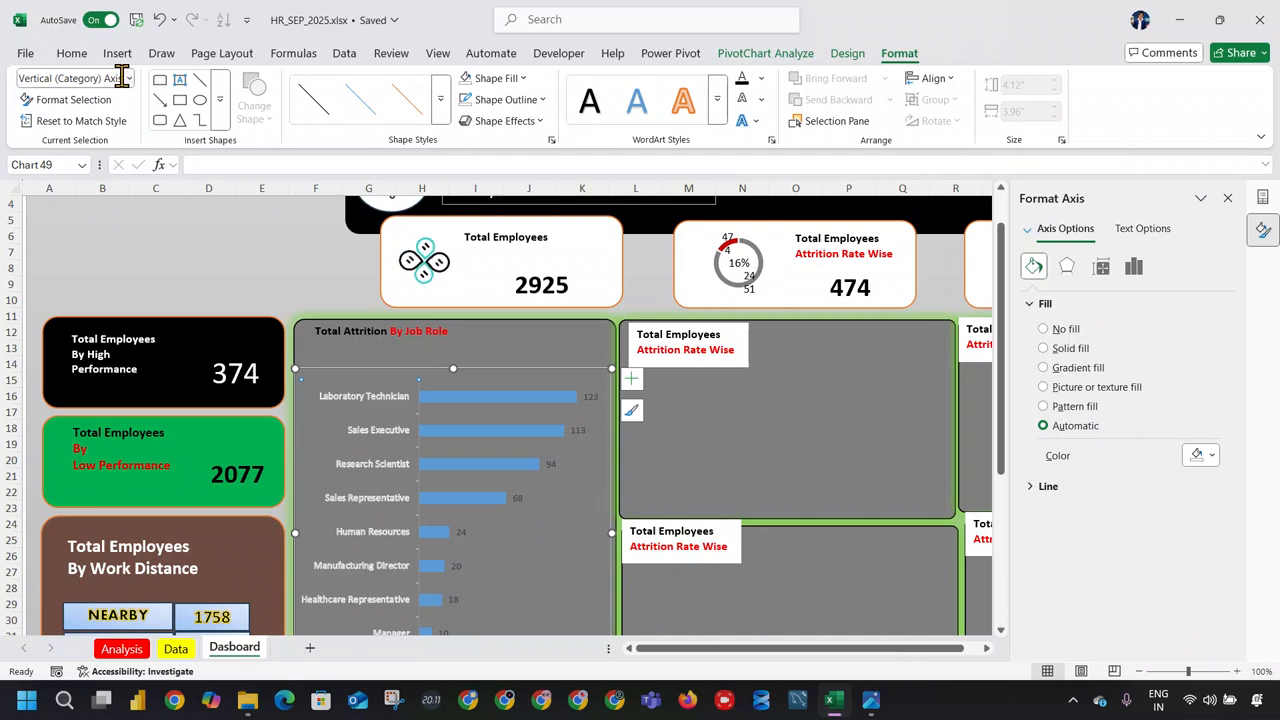
Step: Make the vertical axis job role labels bold, with both font colour and text outline set to black
click(84, 53)
click(118, 111)
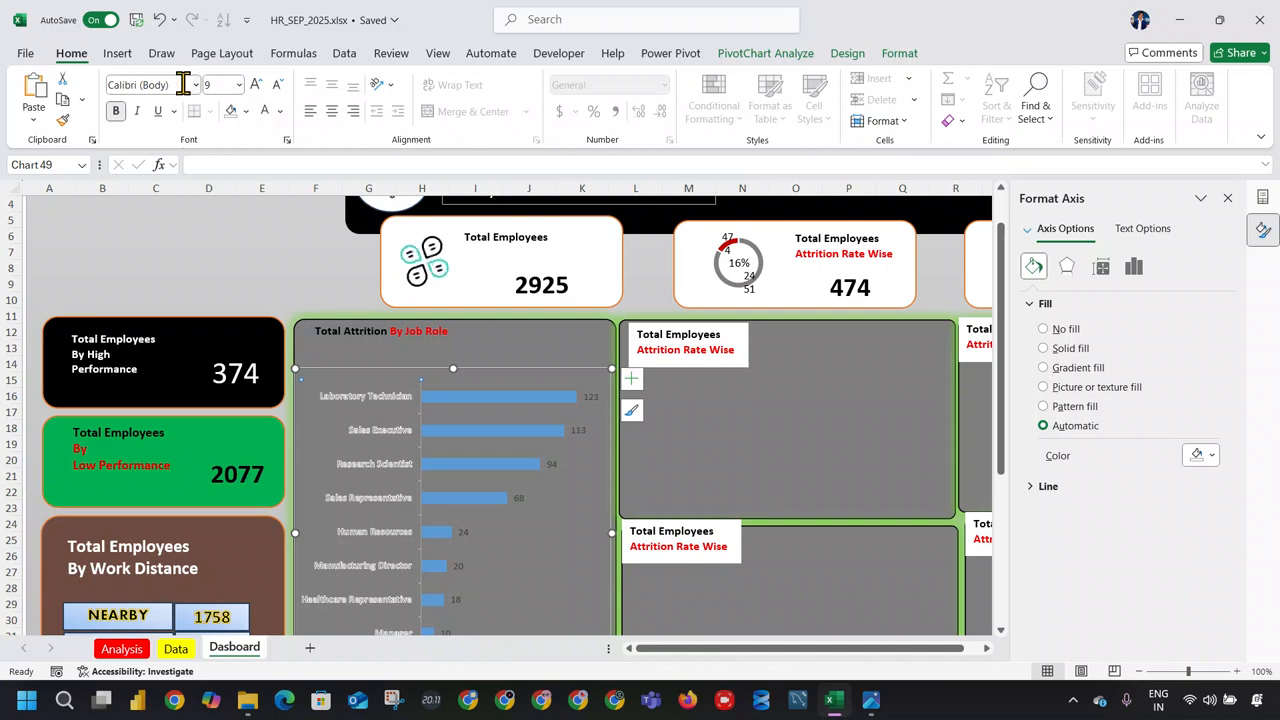
click(278, 111)
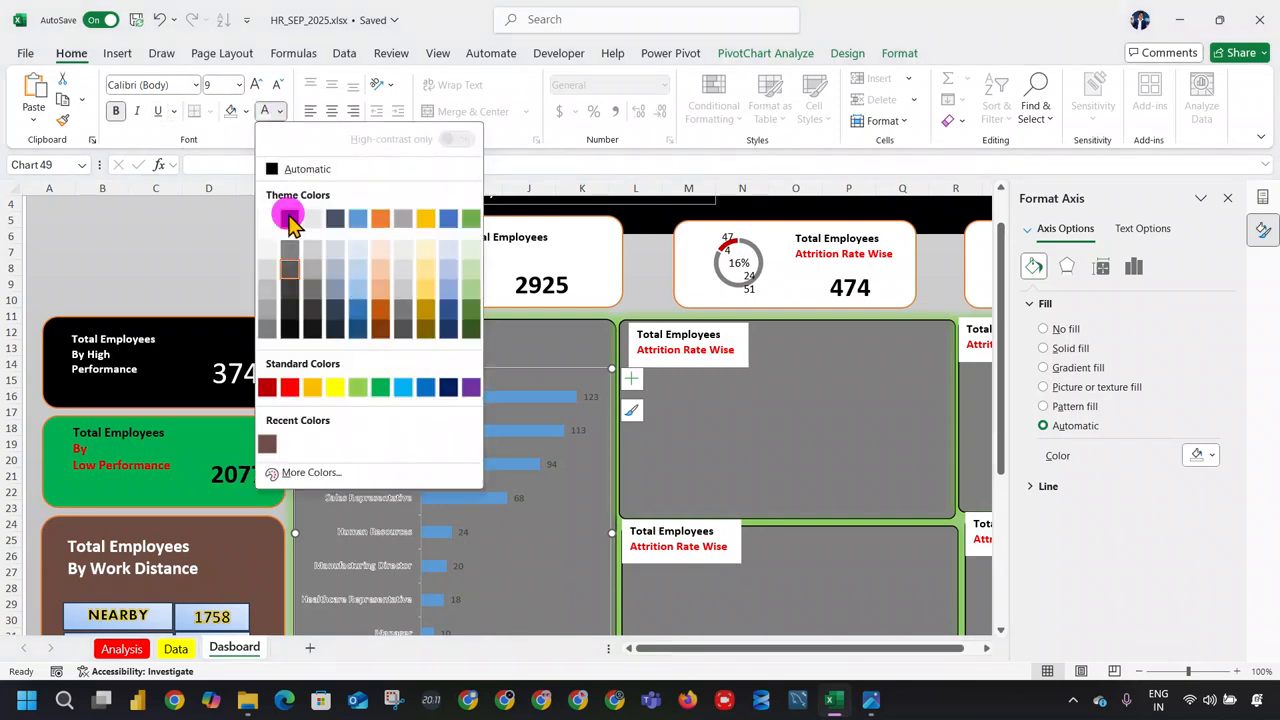
click(288, 212)
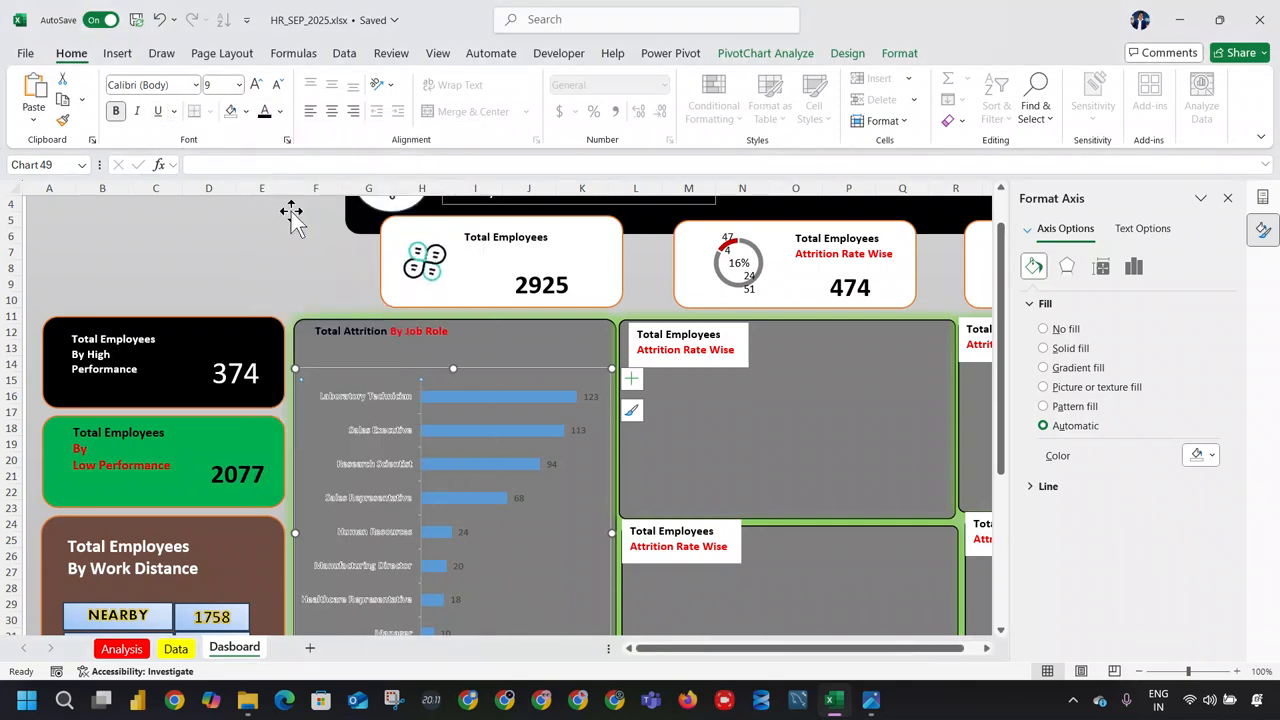
click(899, 53)
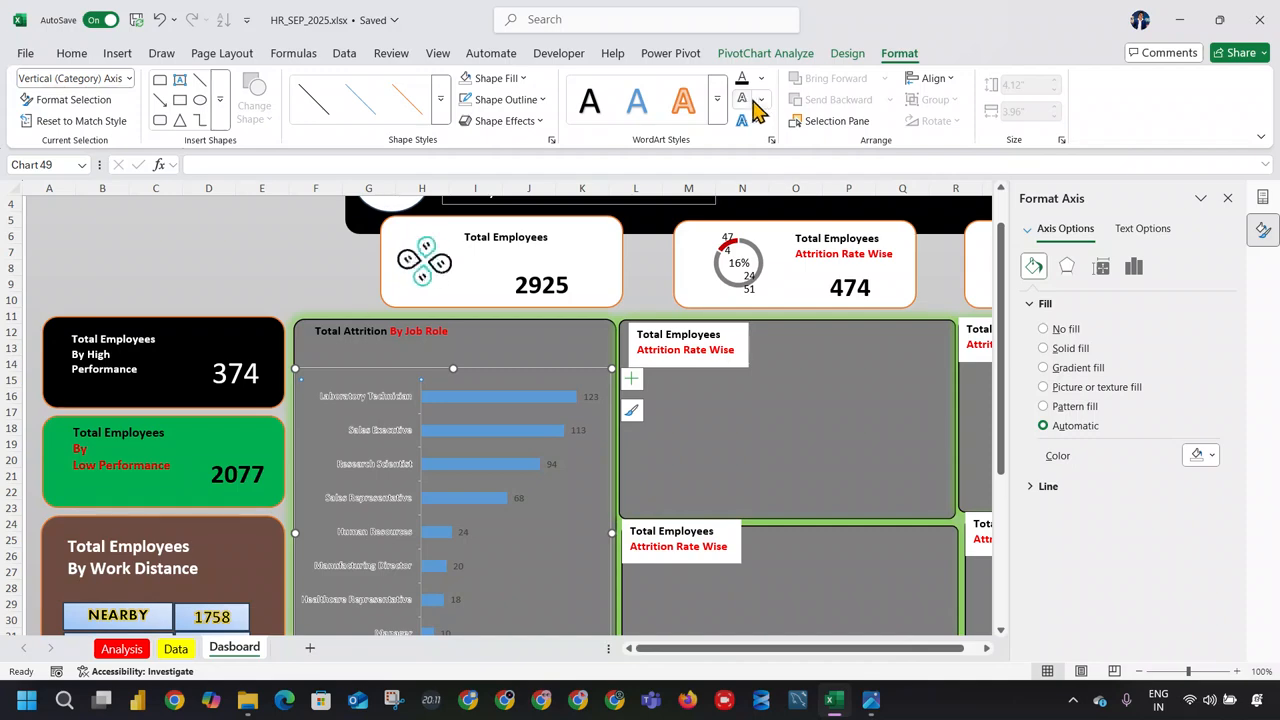
click(757, 100)
click(768, 210)
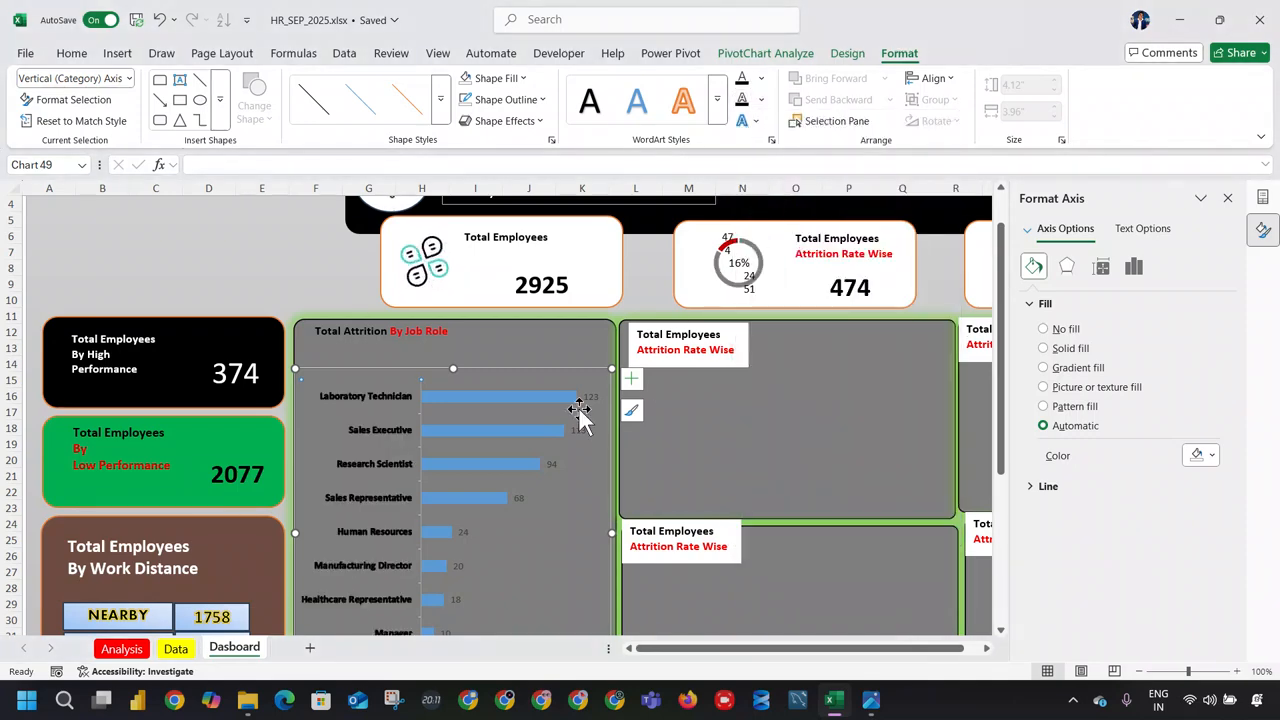
Step: Extend the Job Role bar chart's lower edge down to the bottom of its grey panel
scroll(566, 325, down, 3)
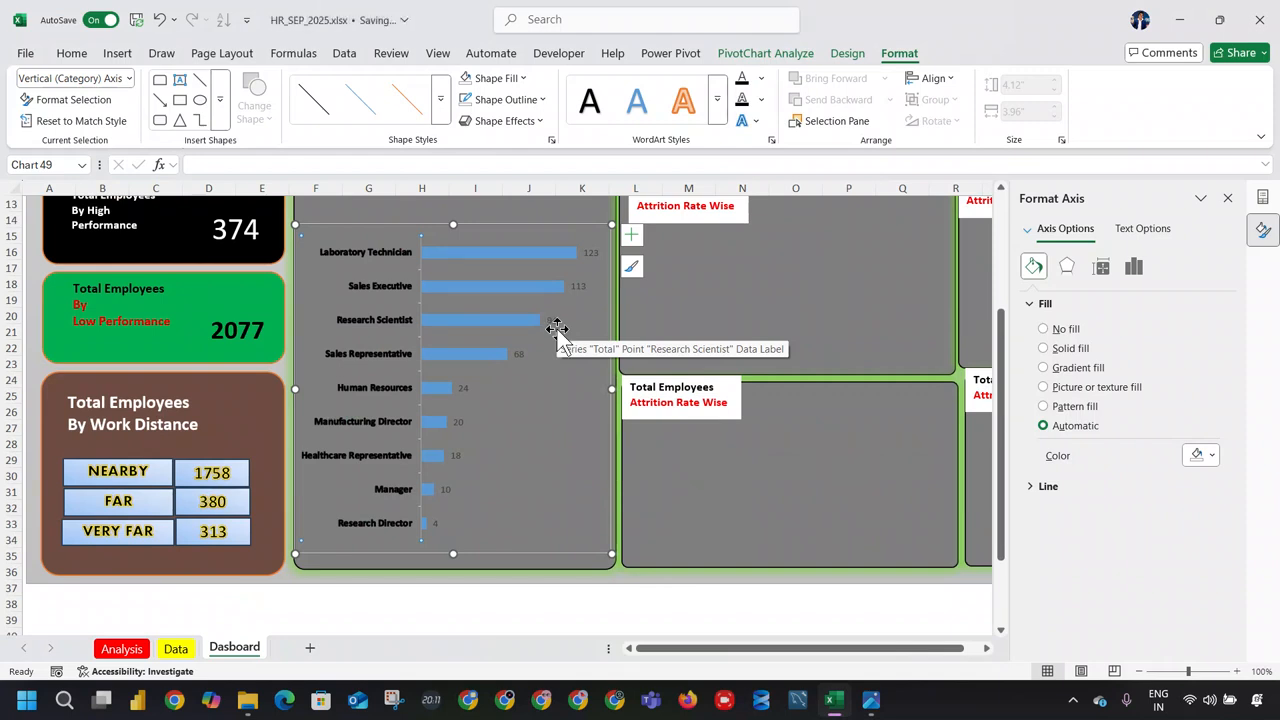
drag(453, 553, 462, 567)
scroll(547, 412, up, 3)
Step: Make the entire Total Attrition By Job Role title black and enlarge it to font size 16
click(458, 333)
double_click(458, 333)
key(ctrl+a)
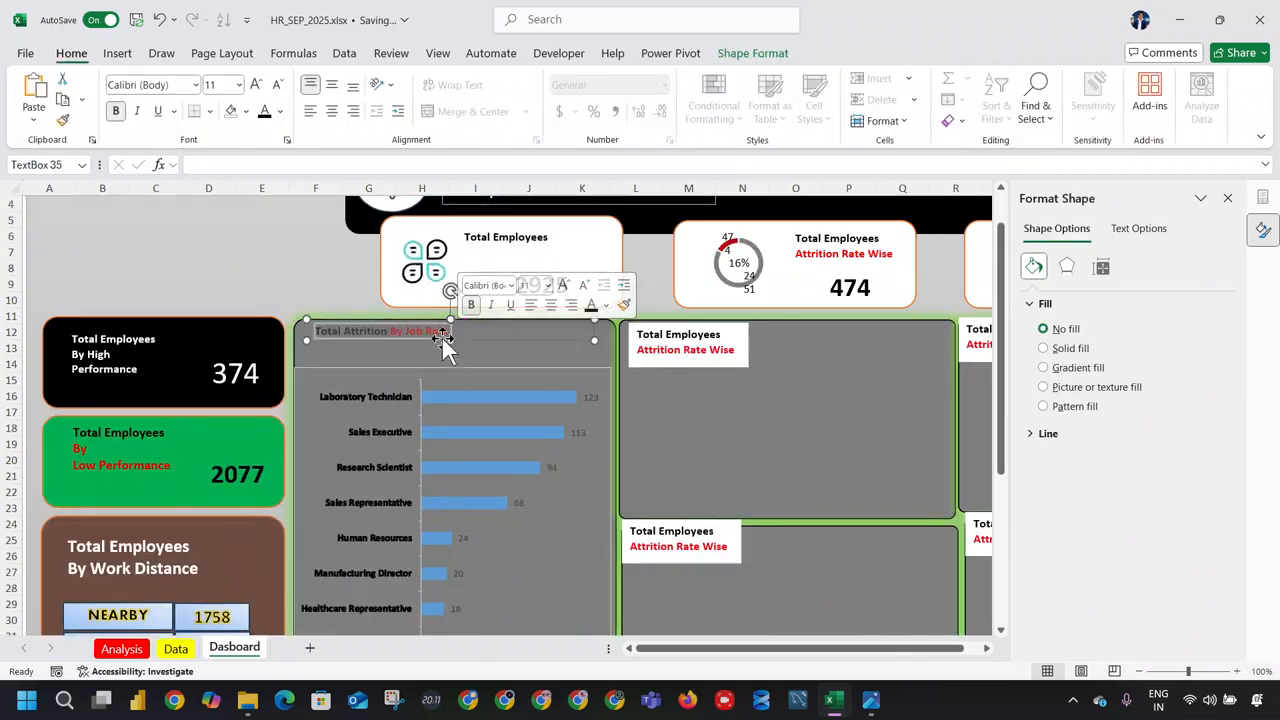
click(432, 331)
click(387, 333)
triple_click(387, 333)
double_click(387, 333)
click(439, 331)
triple_click(439, 331)
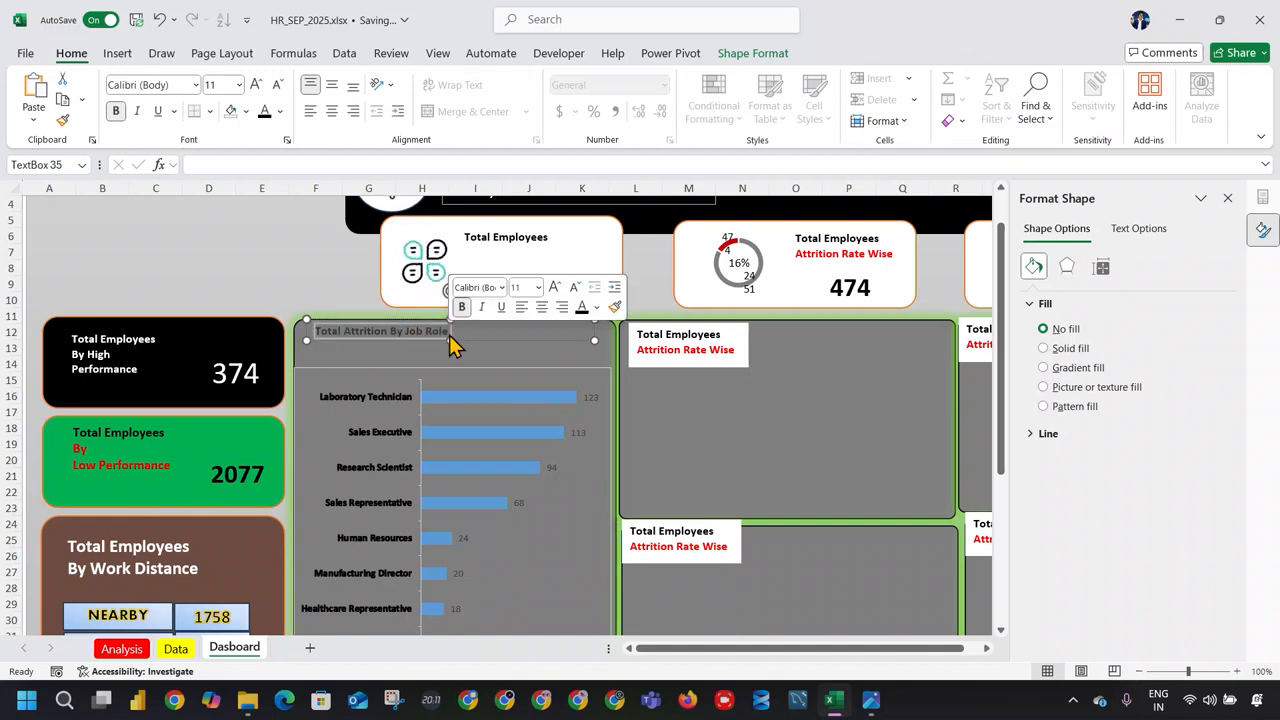
click(256, 84)
click(256, 84)
click(256, 84)
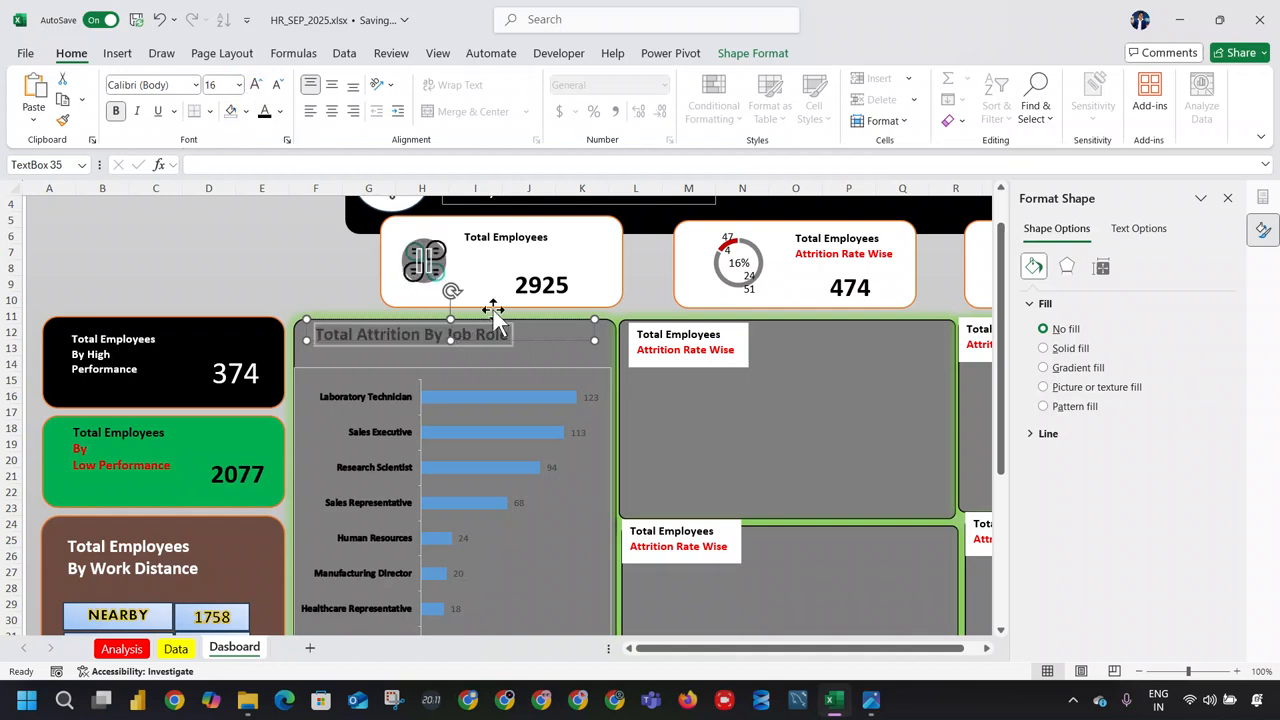
click(306, 277)
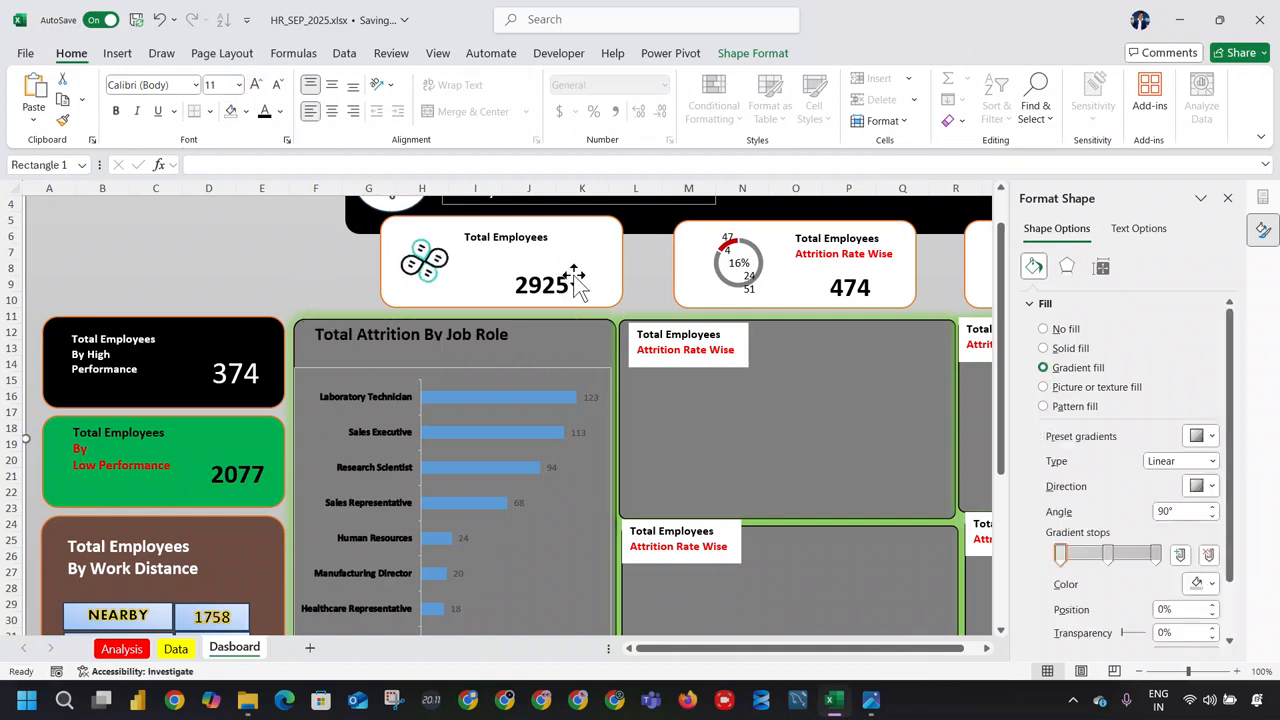
Step: Replace the heading in the upper grey panel beside the Job Role chart with a copy of that chart's title, reworded to "Total Attrition By Eduction"
scroll(700, 385, down, 1)
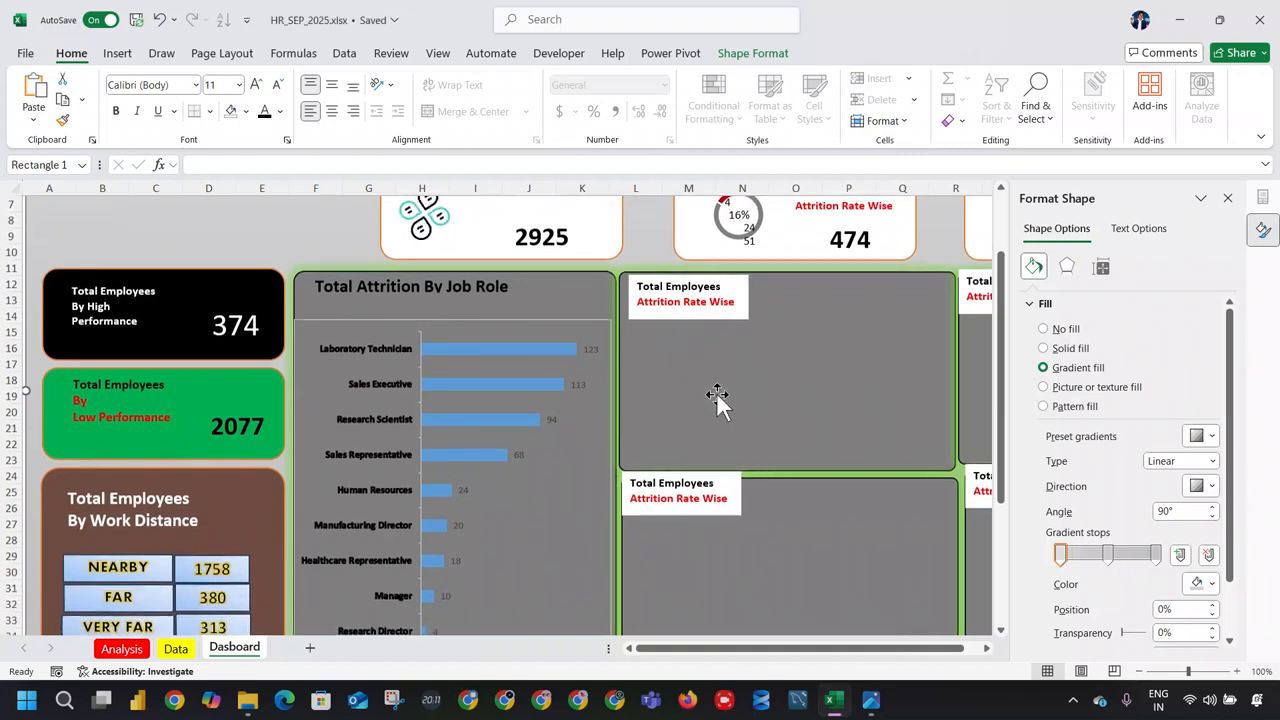
click(495, 295)
click(495, 295)
triple_click(709, 300)
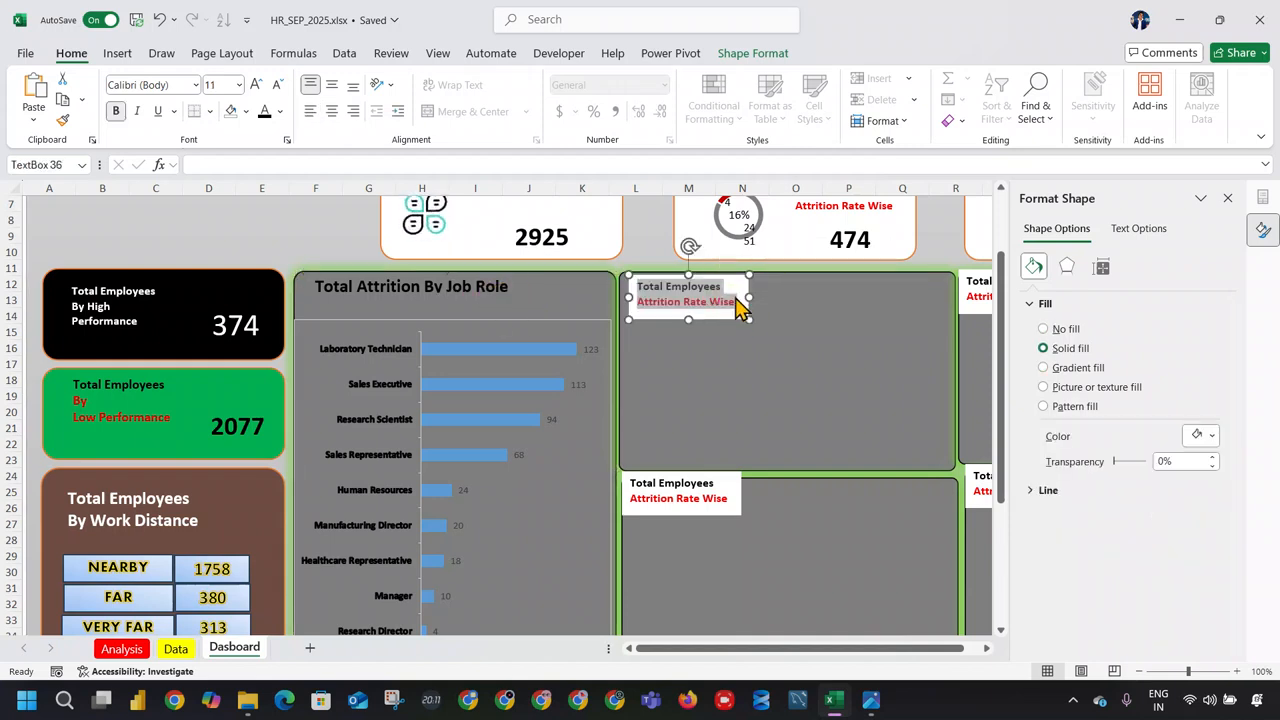
click(738, 300)
drag(738, 300, 664, 290)
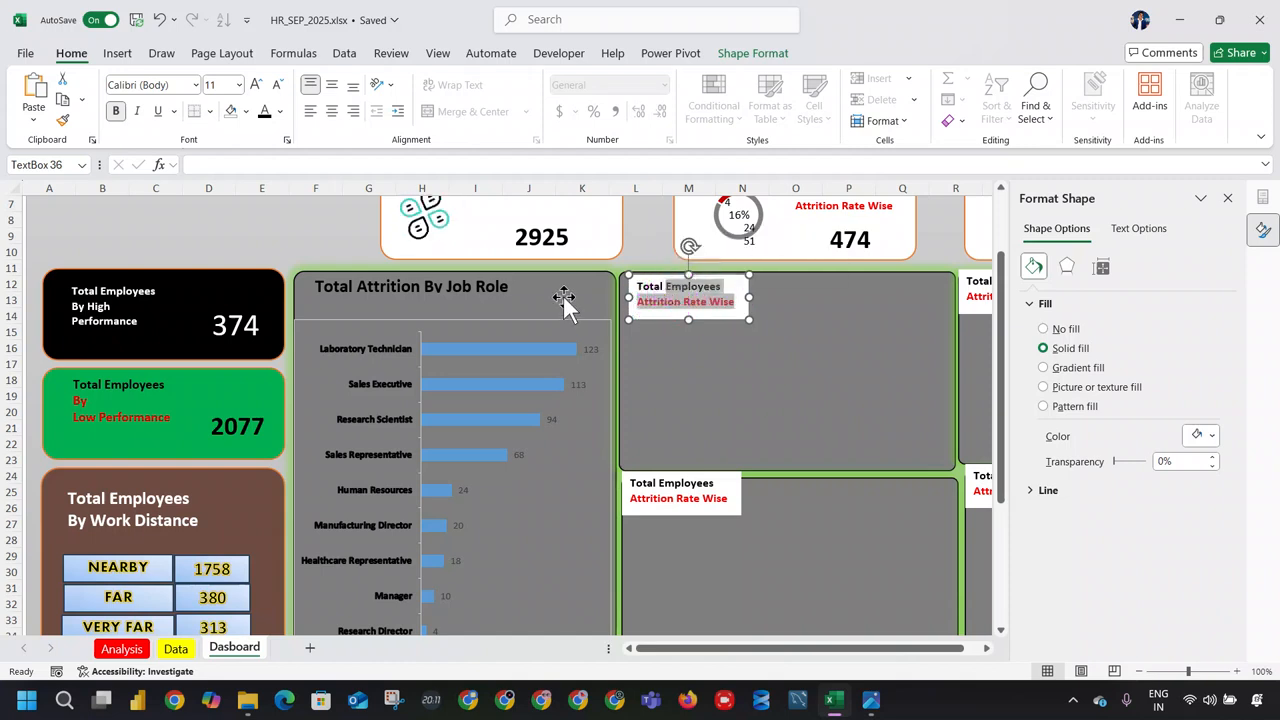
click(491, 283)
click(493, 285)
click(406, 308)
click(402, 288)
triple_click(402, 288)
key(ctrl+c)
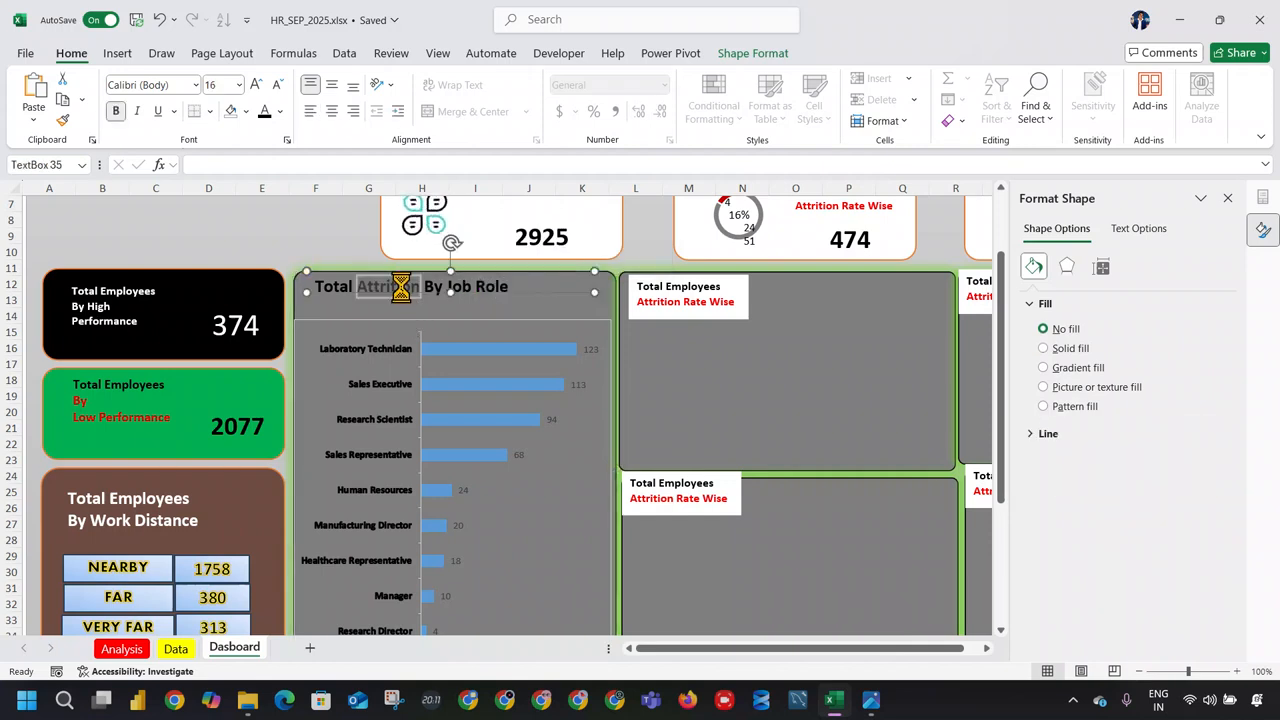
double_click(664, 300)
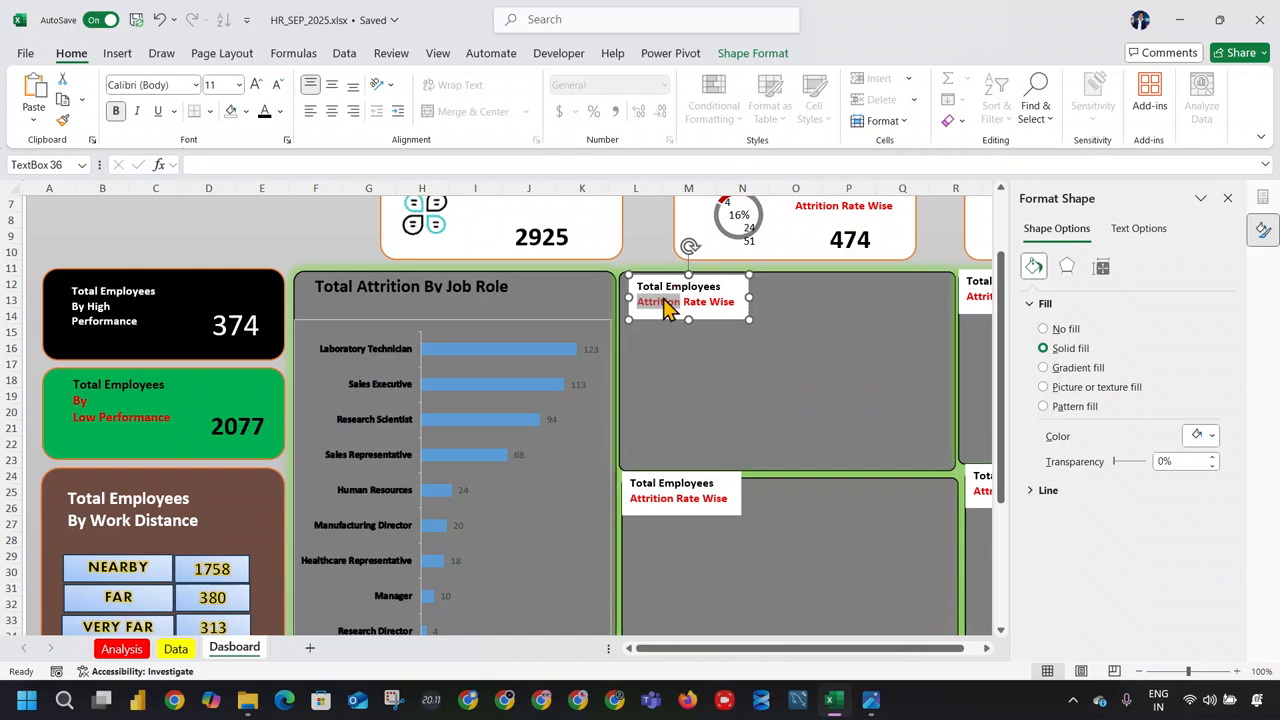
key(ctrl+v)
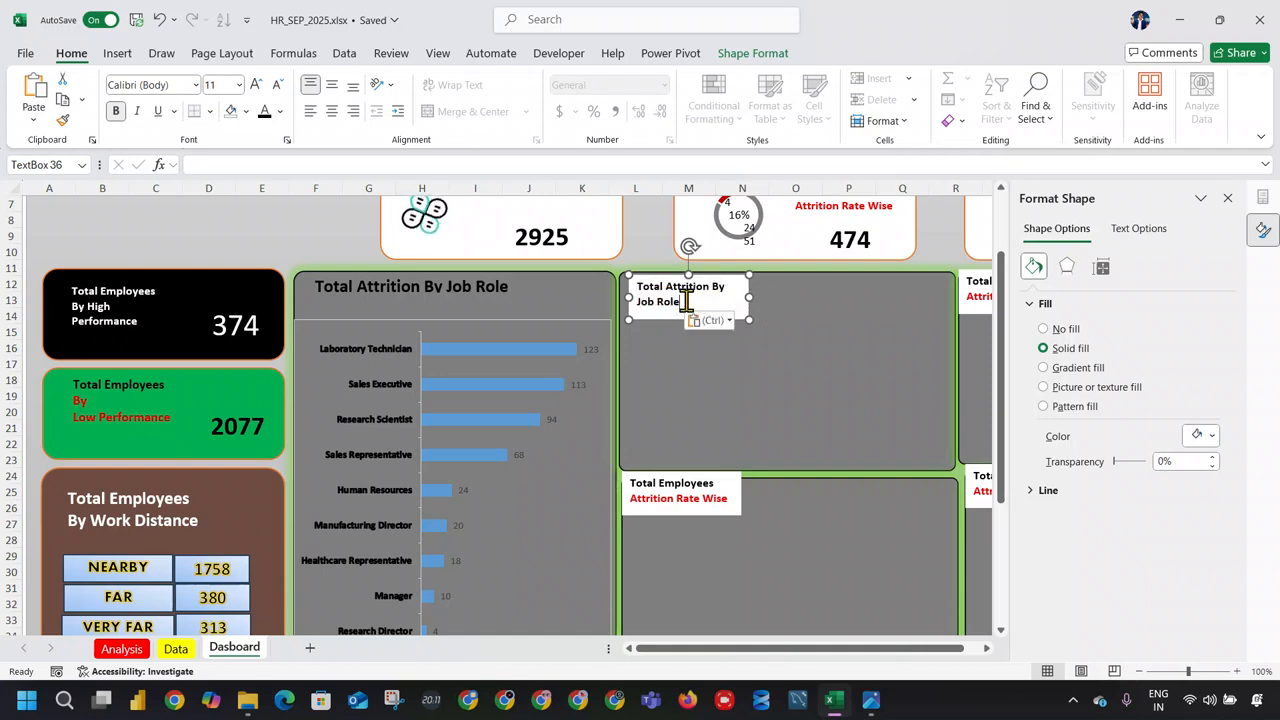
drag(680, 302, 632, 303)
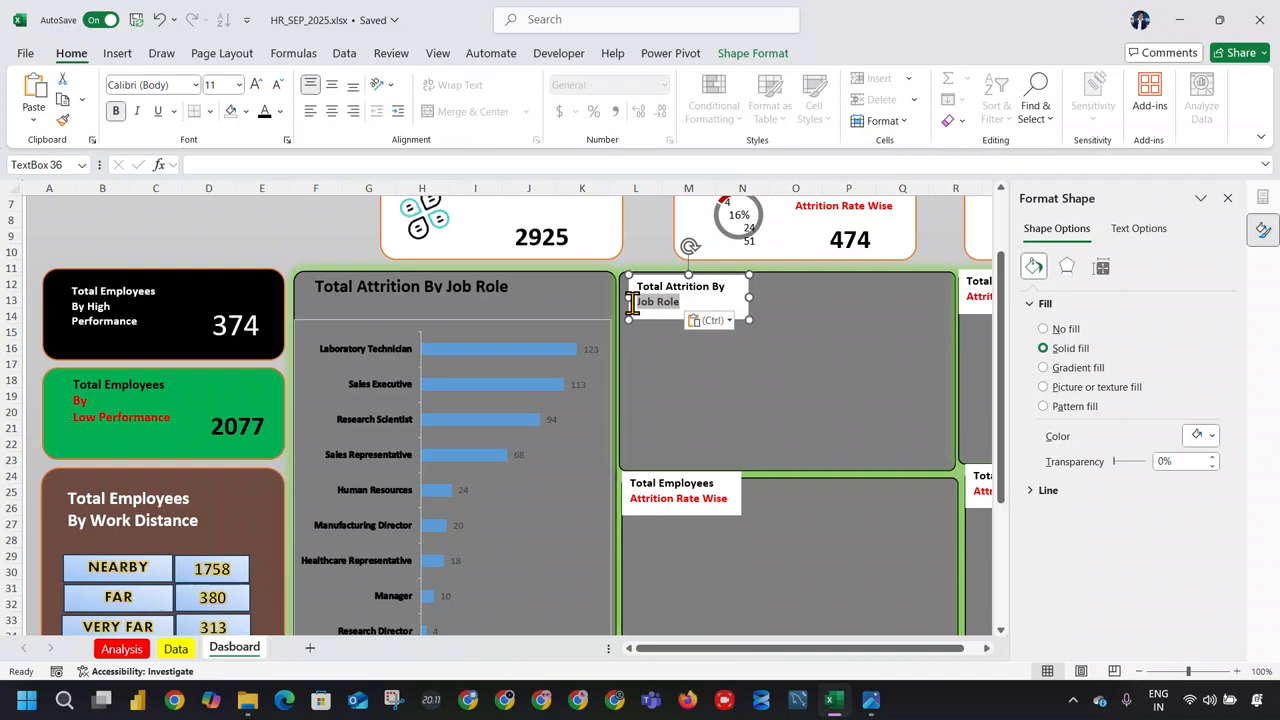
text(Eduction)
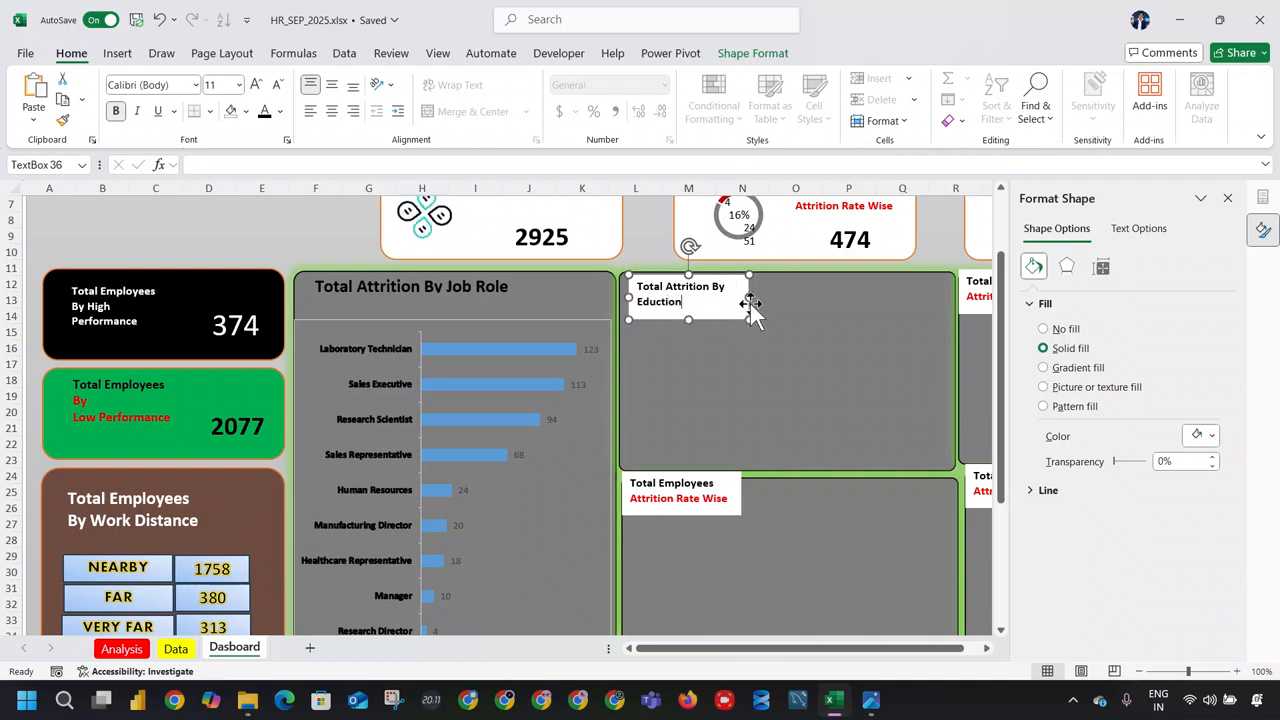
Step: Widen the Total Attrition By Eduction text box to about 3.74" and set it to no fill
drag(749, 302, 929, 302)
click(762, 54)
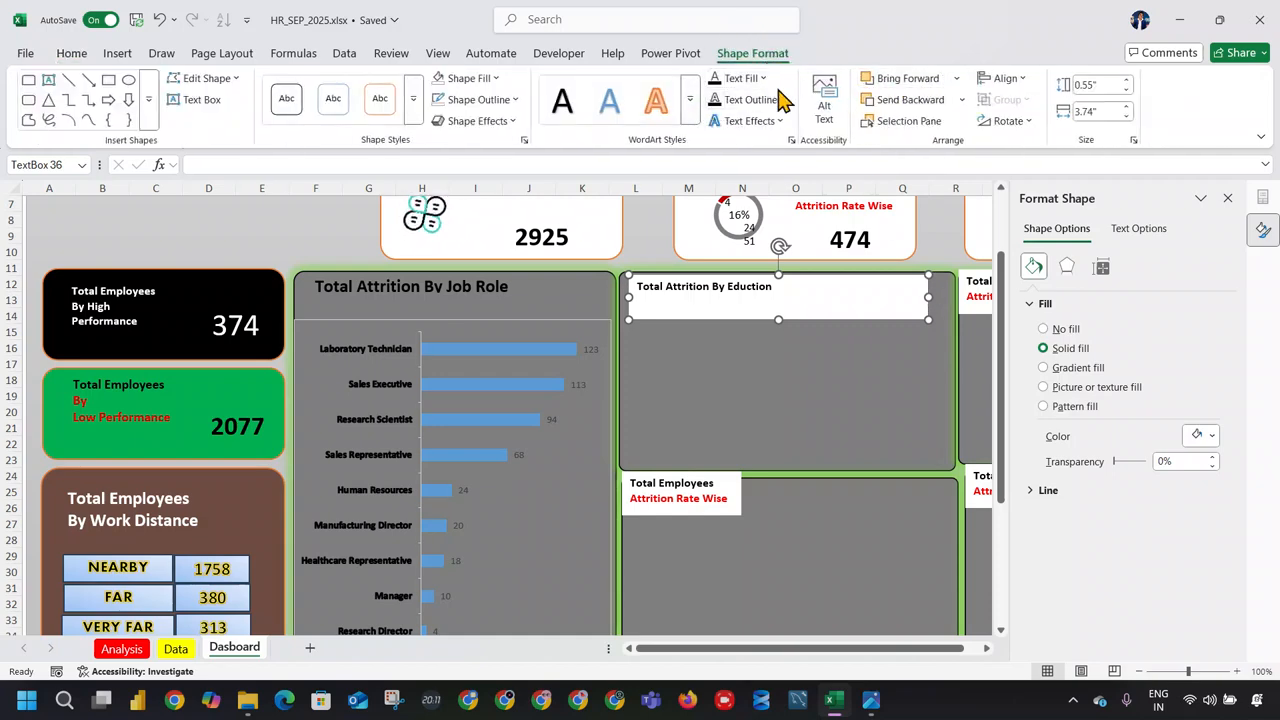
click(470, 78)
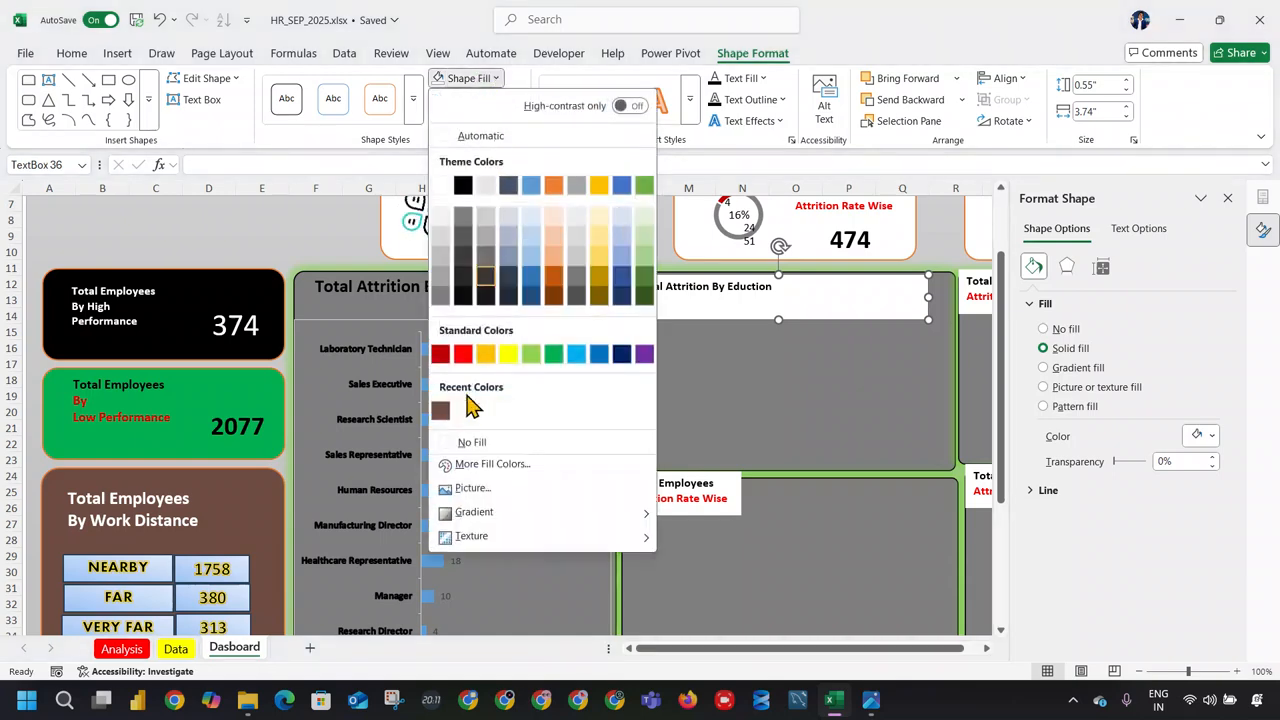
click(470, 443)
click(723, 357)
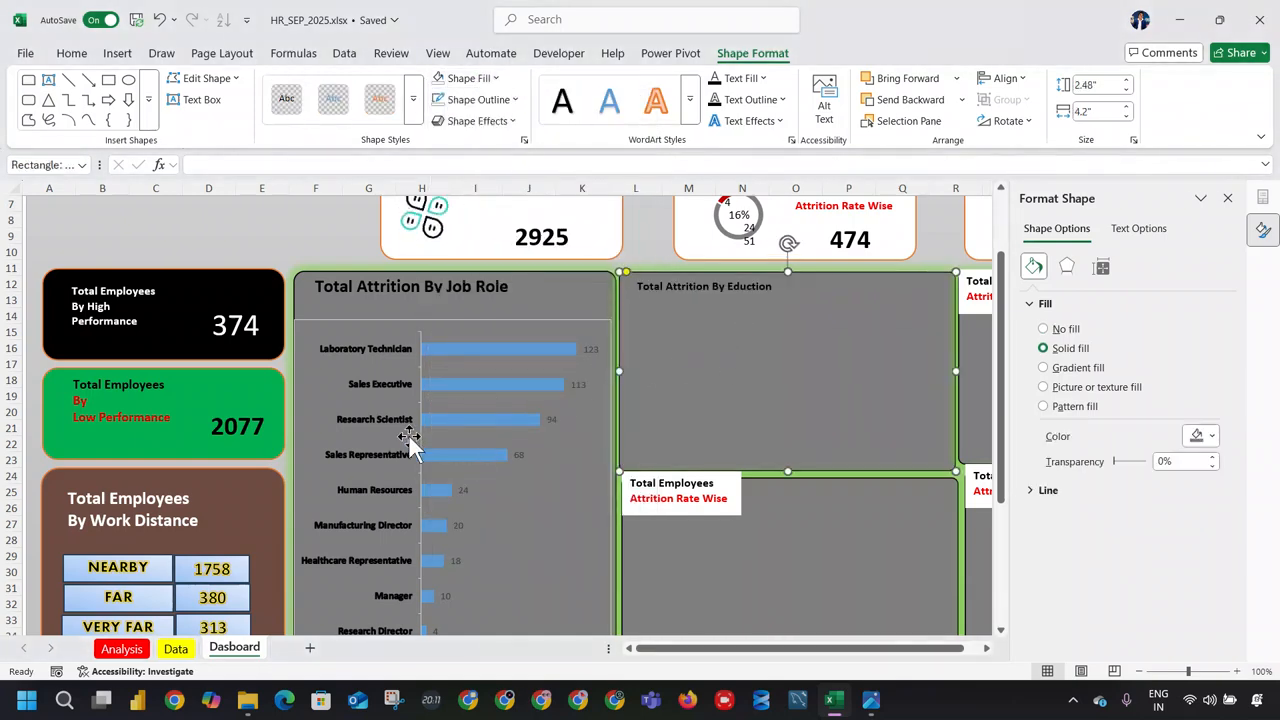
Step: On the Analysis sheet, copy columns N:P with the Job Role pivot table and paste them starting at column Q
click(128, 649)
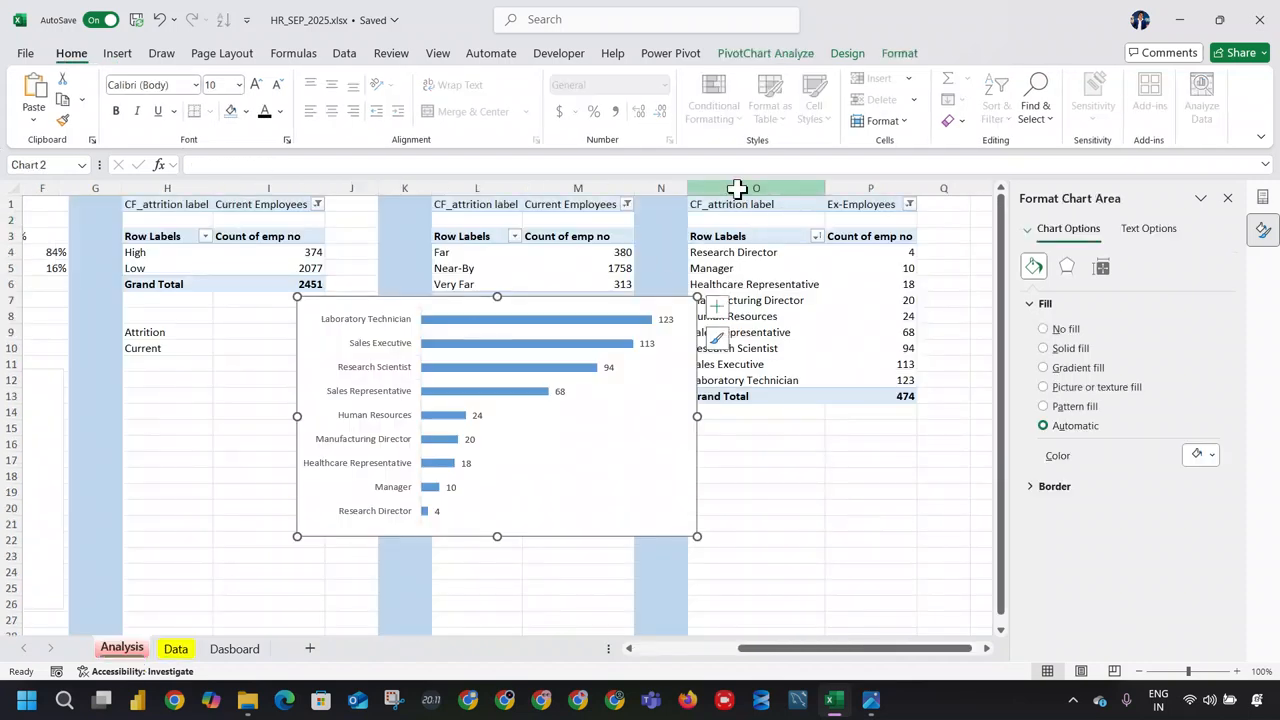
drag(737, 188, 843, 188)
key(ctrl+c)
click(682, 188)
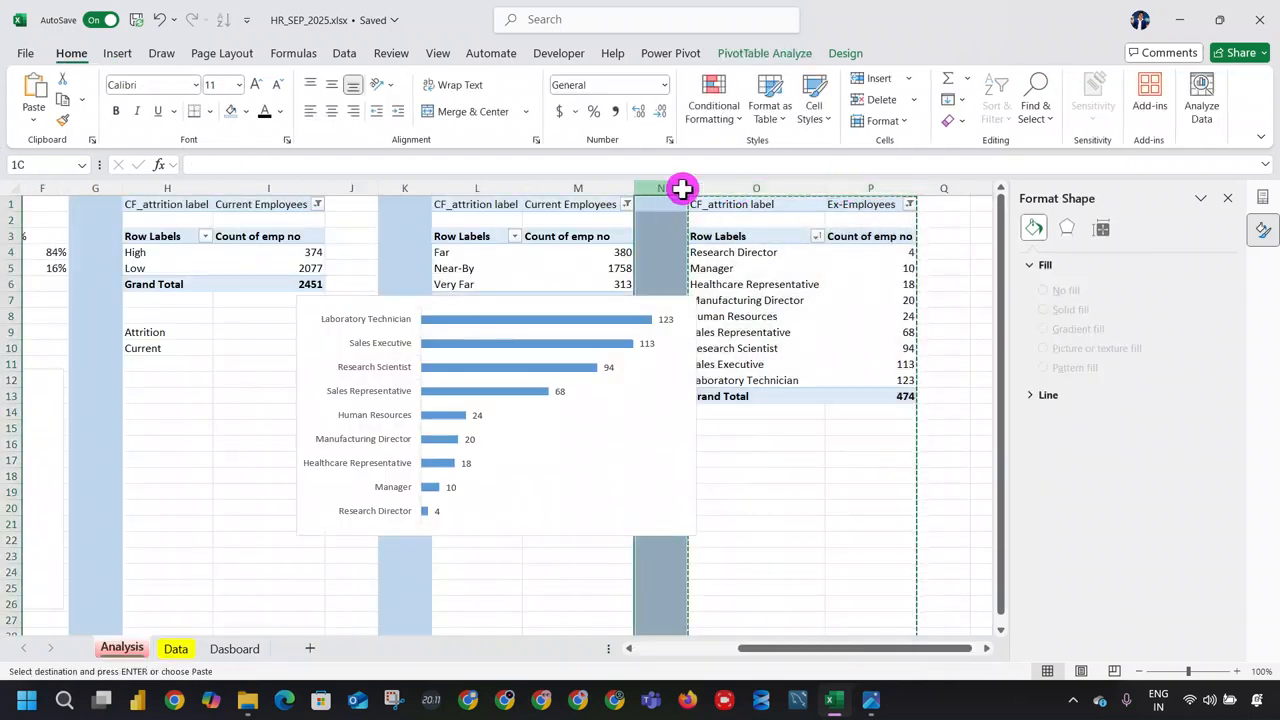
drag(682, 188, 877, 188)
scroll(826, 649, right, 1)
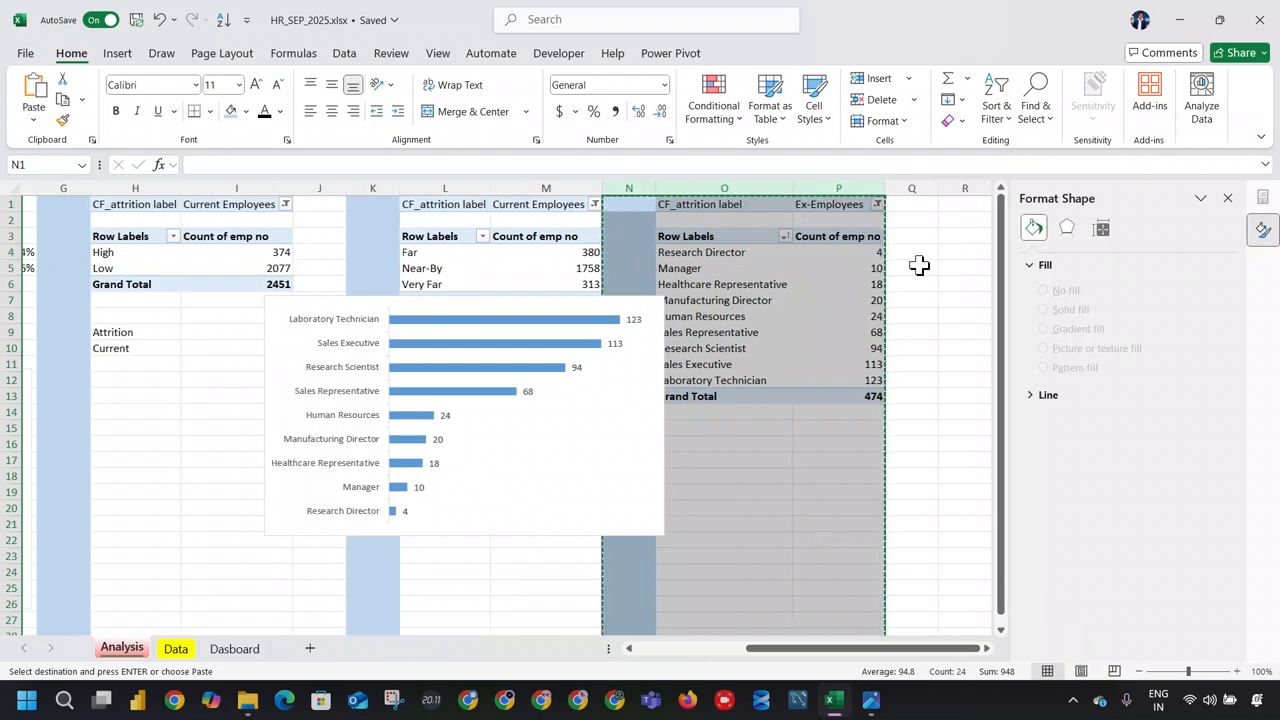
click(905, 188)
key(ctrl+v)
click(975, 286)
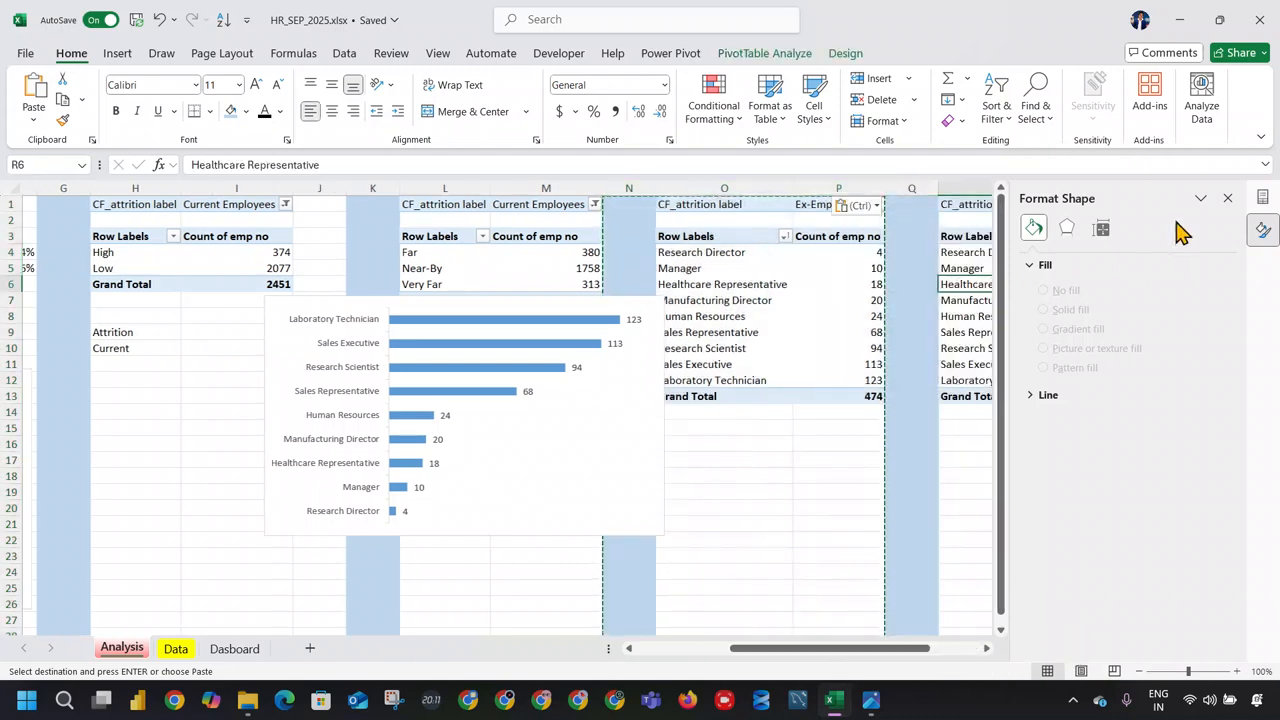
Step: Replace Job Role with the Education field in the rows of the copied pivot table in columns R:S
click(1228, 198)
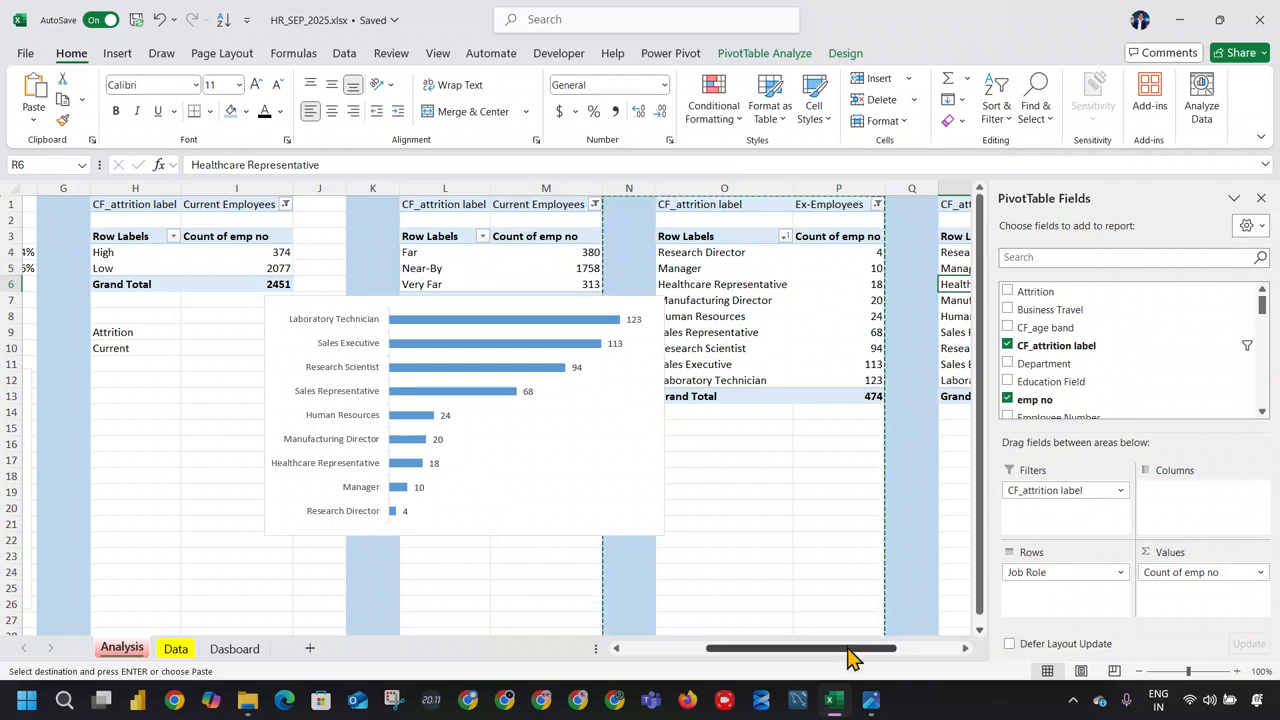
drag(848, 656, 1071, 651)
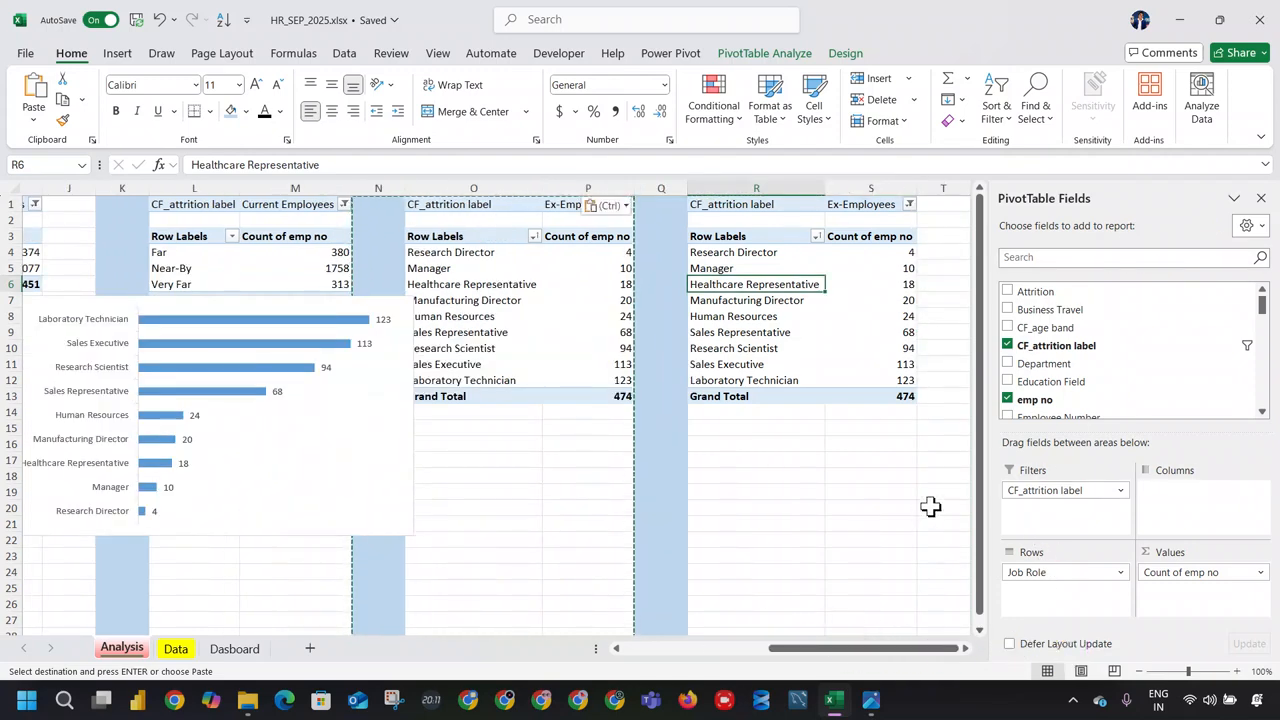
click(1043, 258)
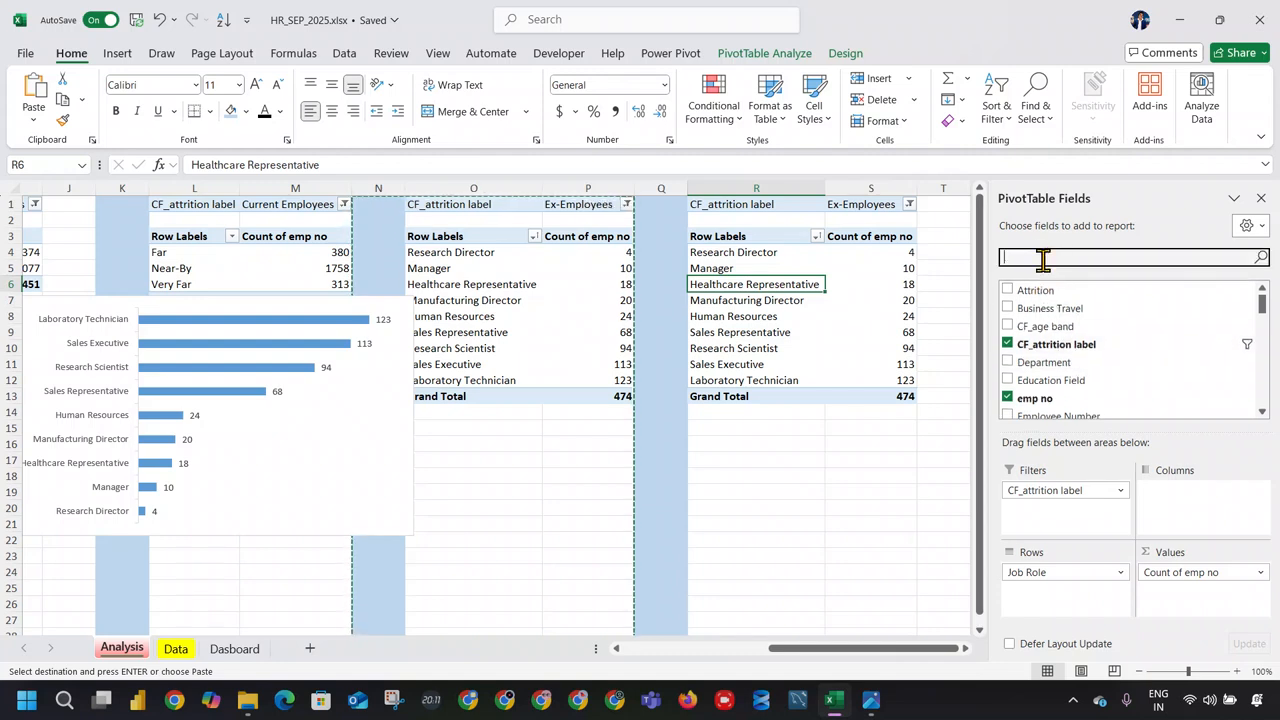
text(ed)
drag(1060, 572, 1125, 345)
drag(1040, 291, 1099, 582)
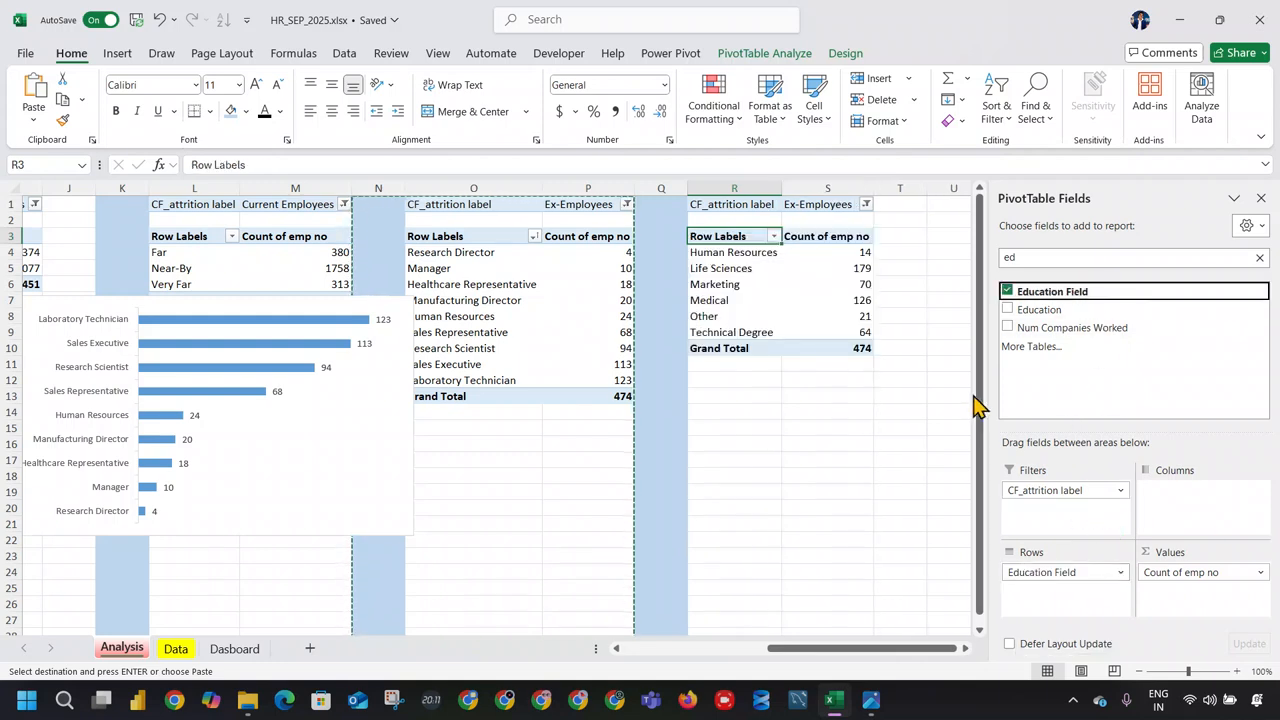
drag(1063, 313, 1125, 378)
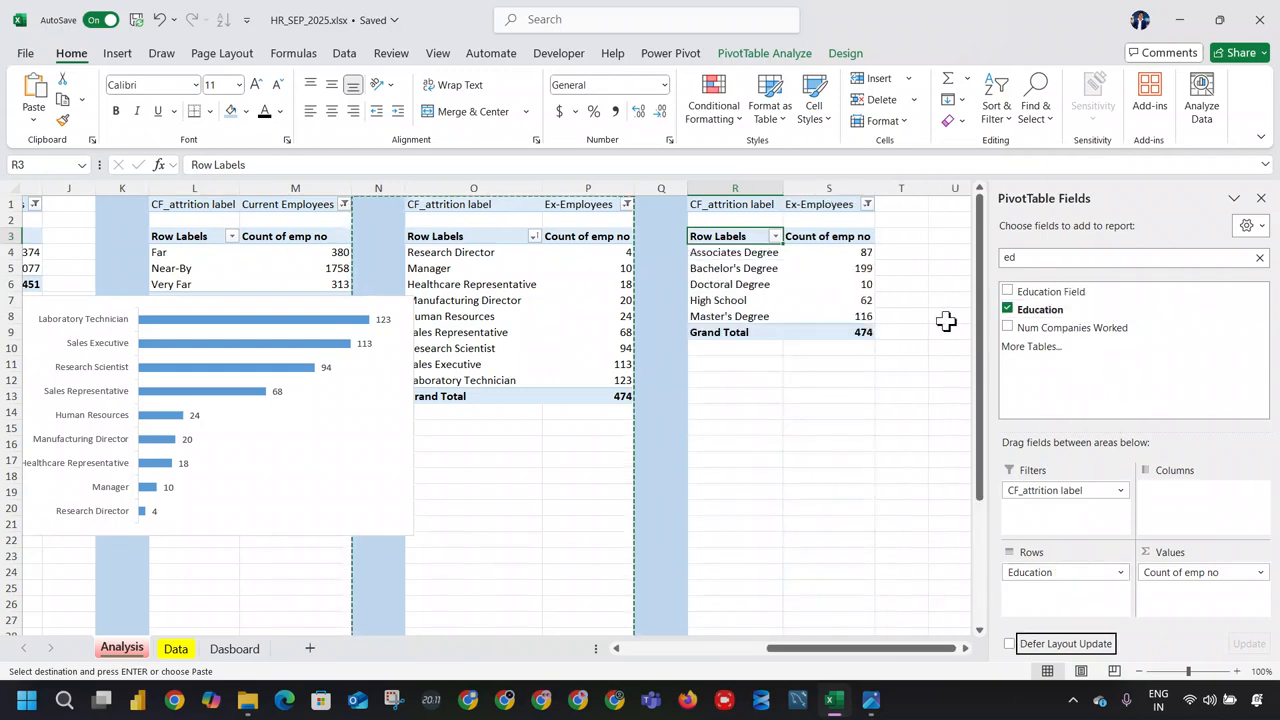
Step: Sort the Education pivot table by employee count from smallest to largest
right_click(858, 256)
mouse_move(986, 430)
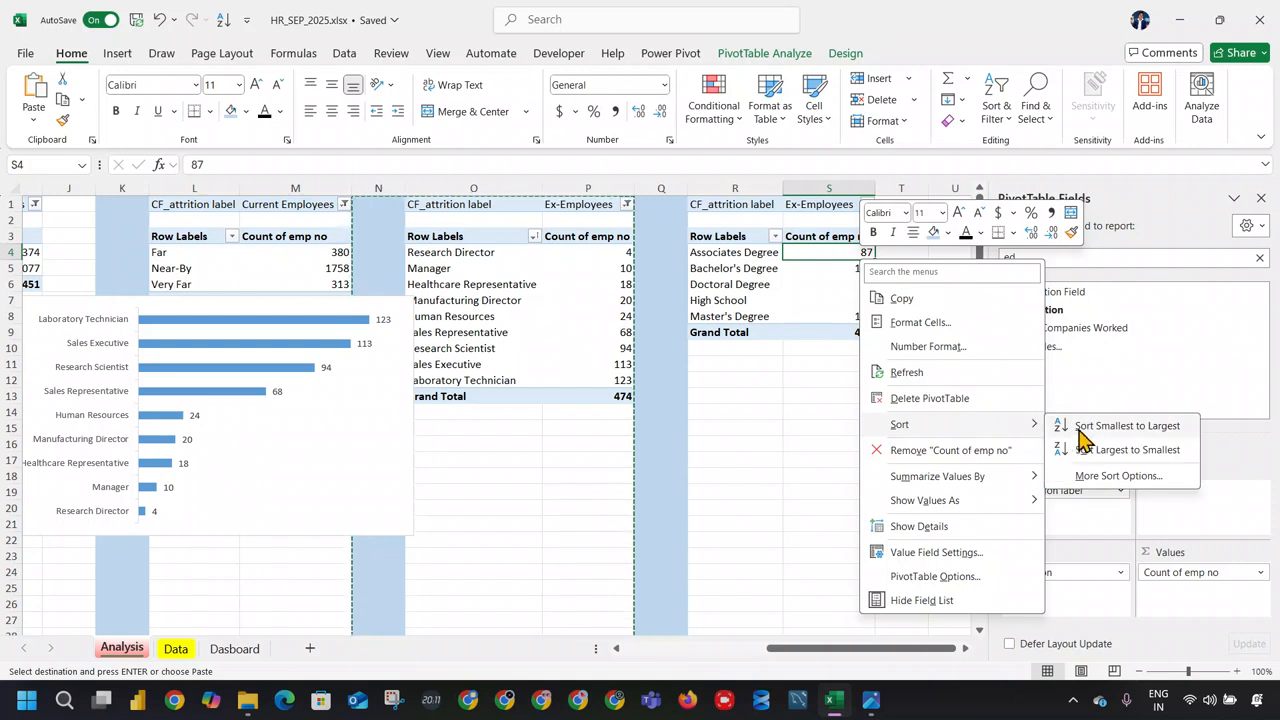
click(1120, 428)
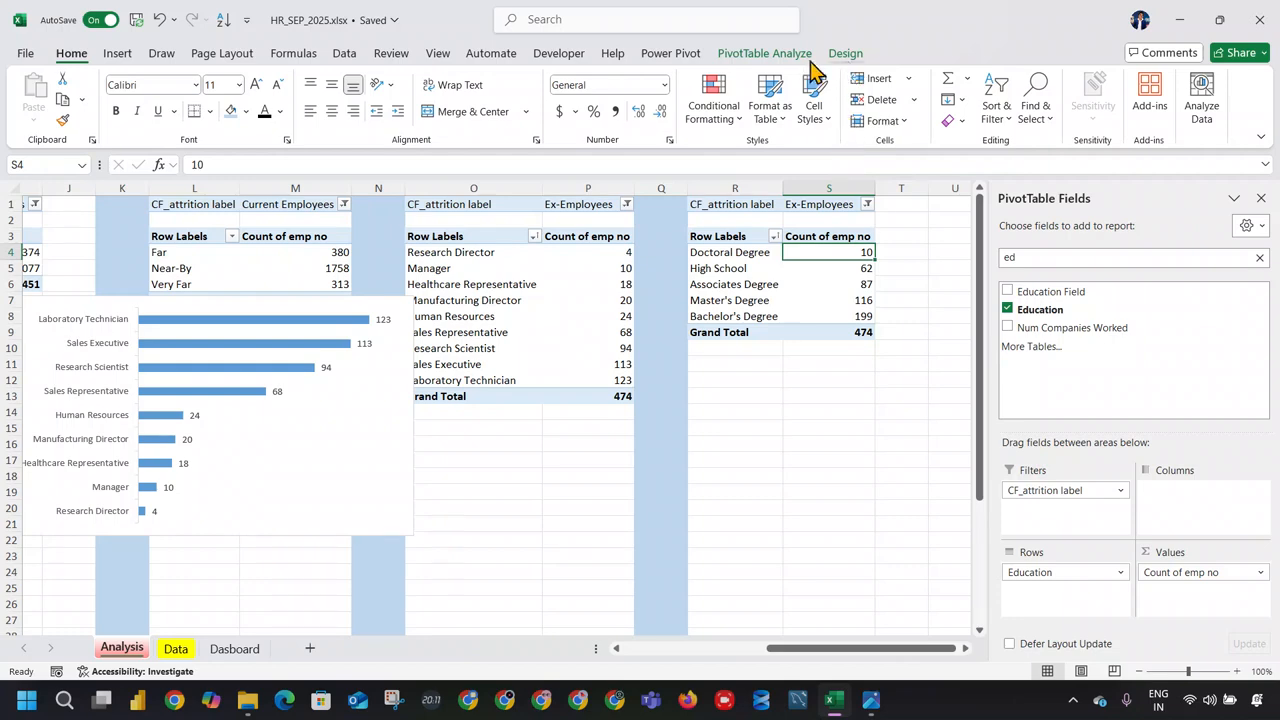
Step: Insert a Clustered Column pivot chart from the Education pivot table
click(117, 53)
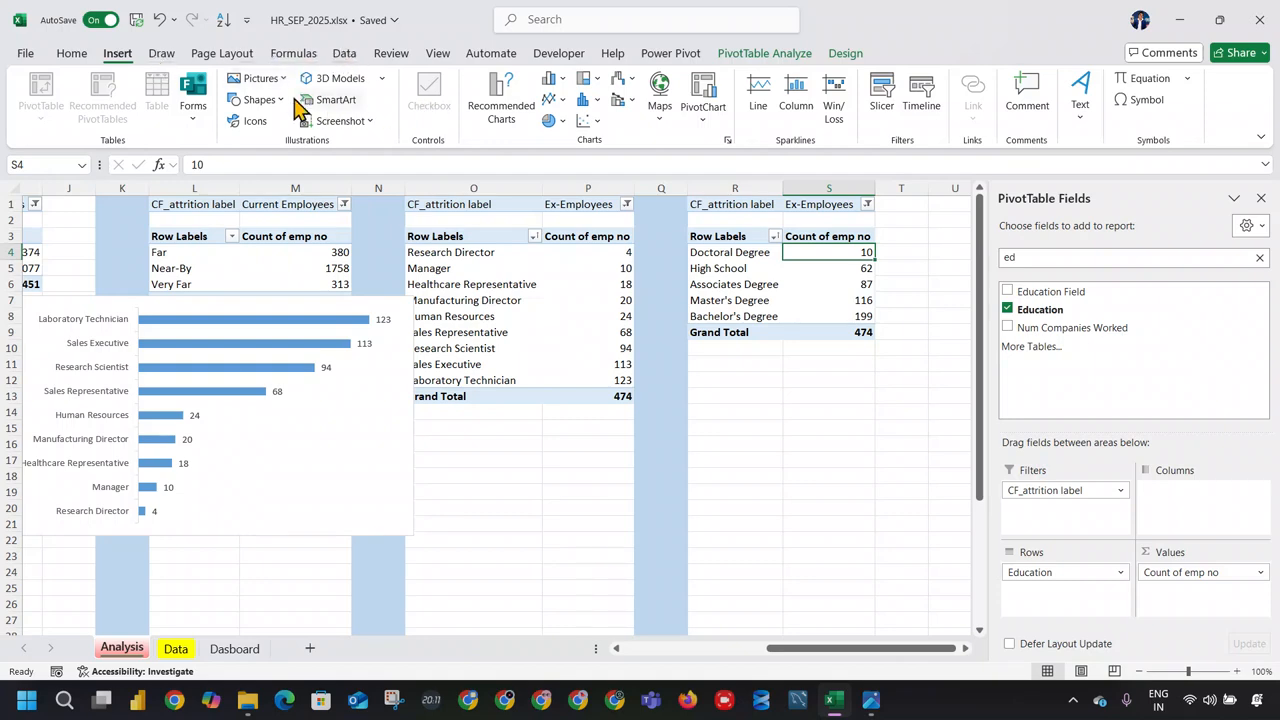
click(510, 108)
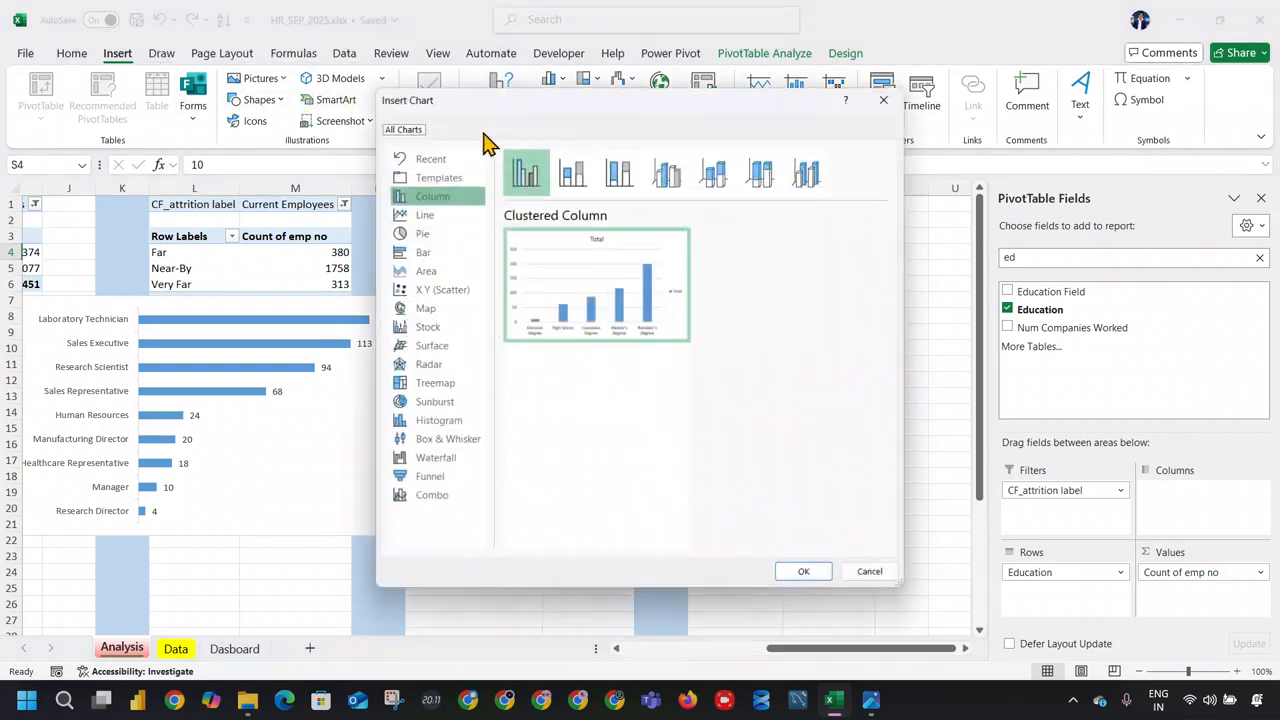
click(457, 271)
click(458, 254)
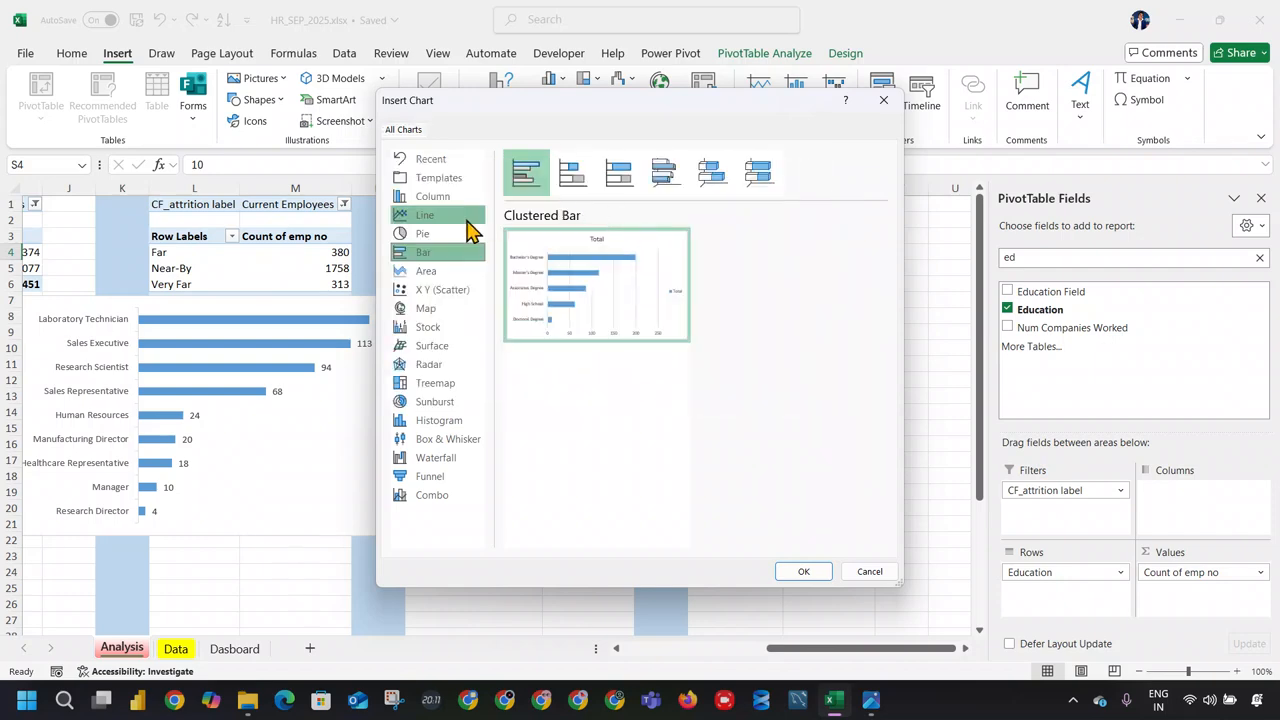
click(472, 231)
click(472, 238)
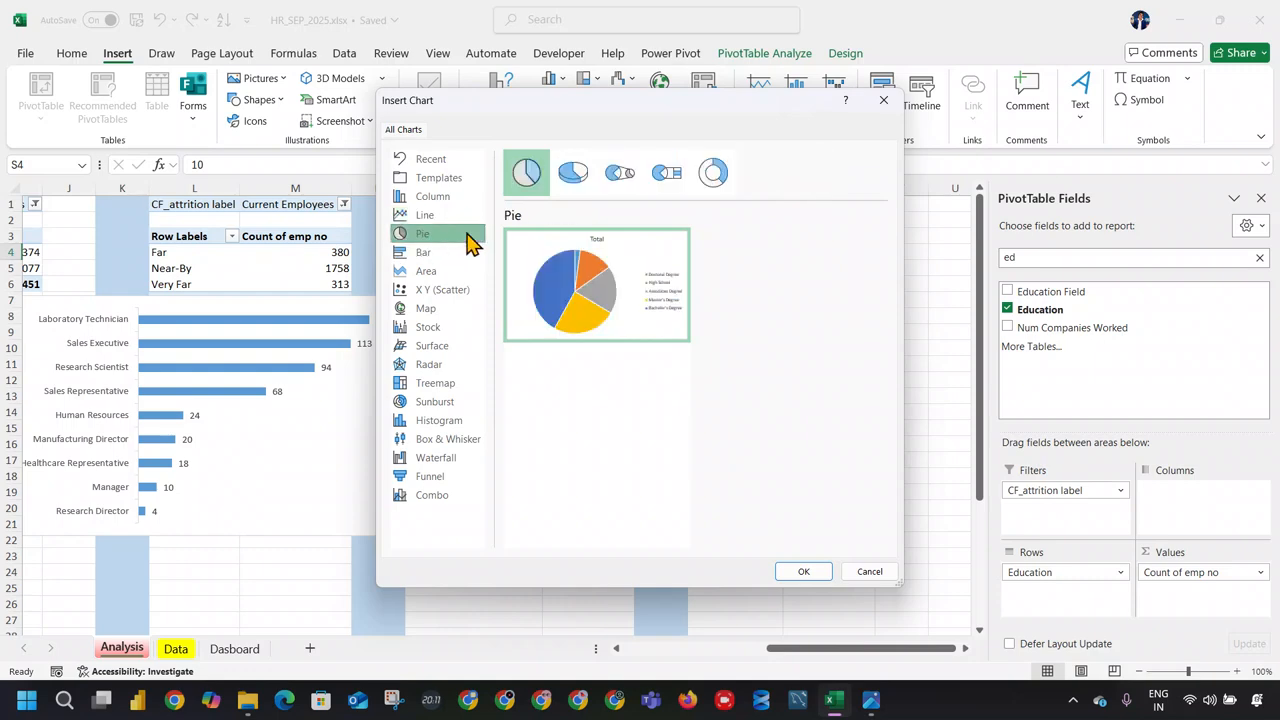
click(455, 253)
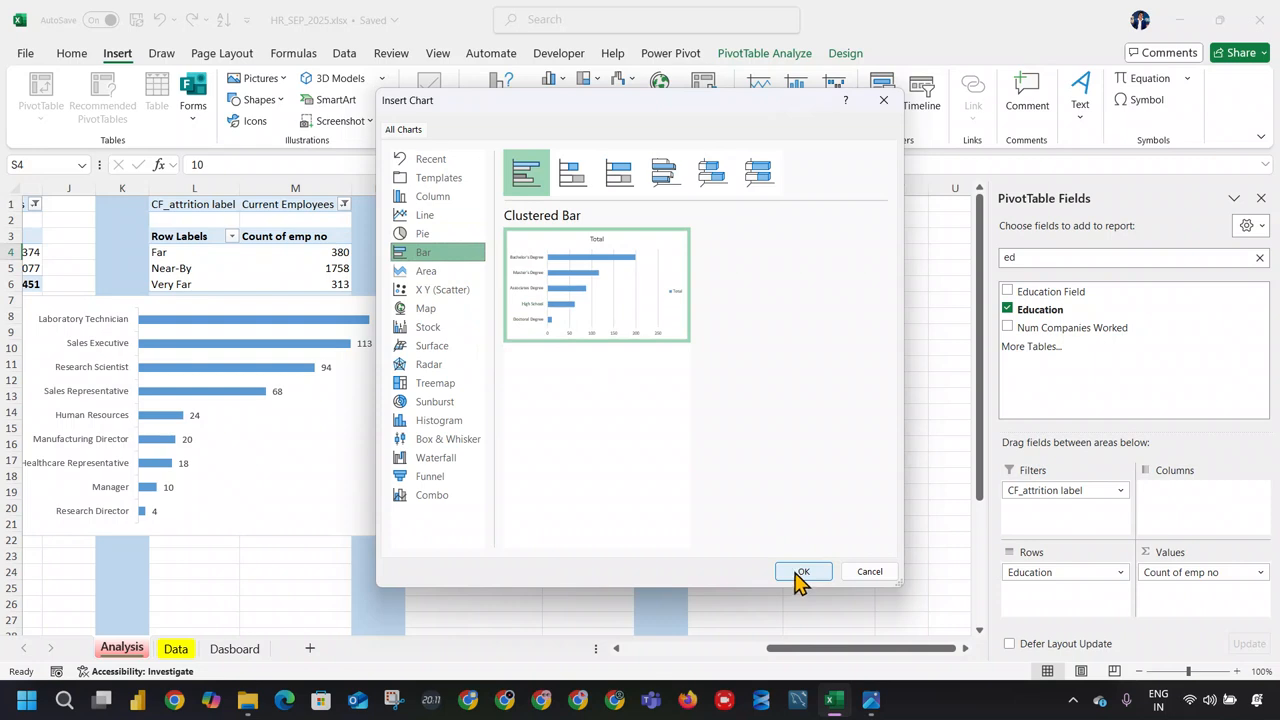
click(432, 234)
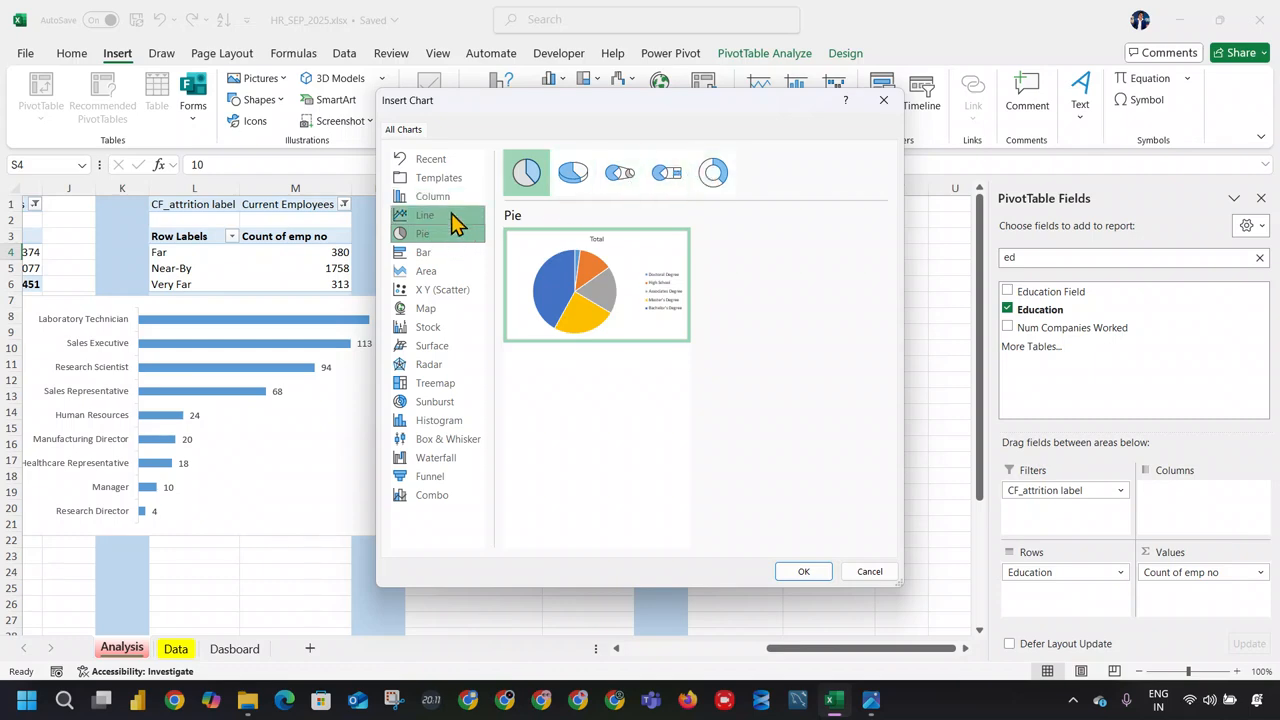
click(440, 197)
click(795, 571)
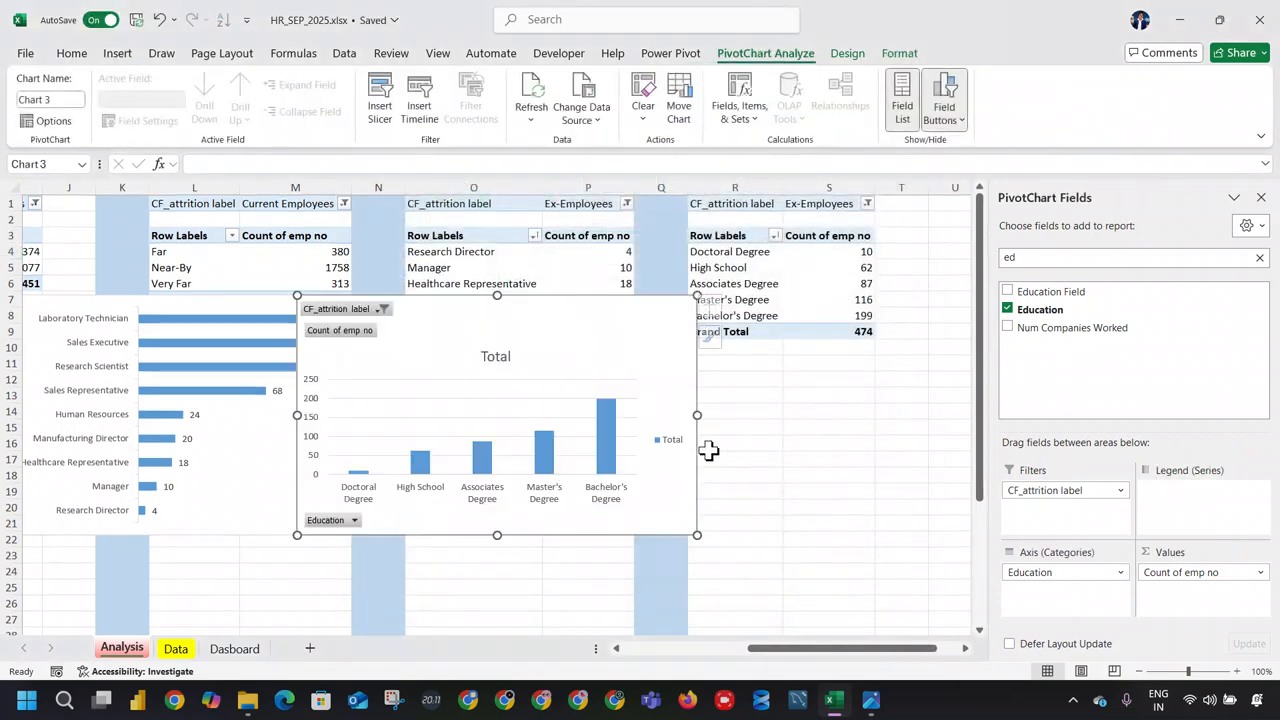
Step: Remove the chart title and the primary vertical axis from the education column chart
click(716, 304)
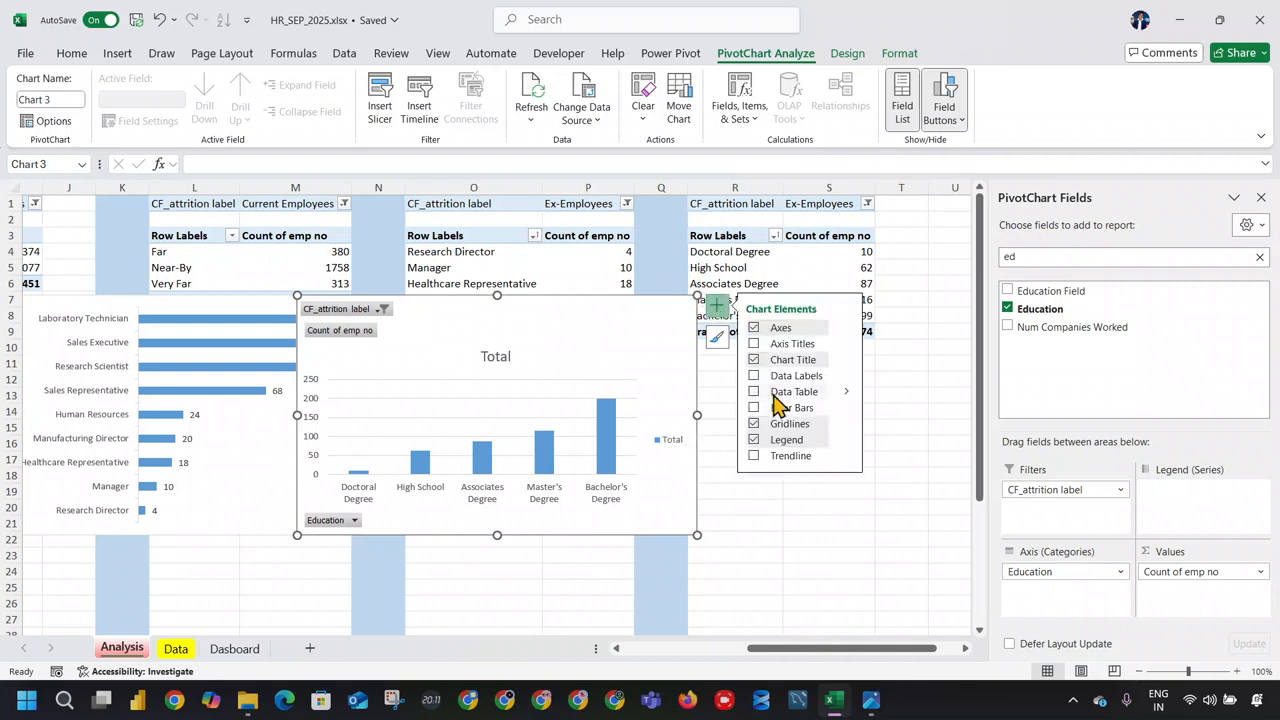
click(755, 359)
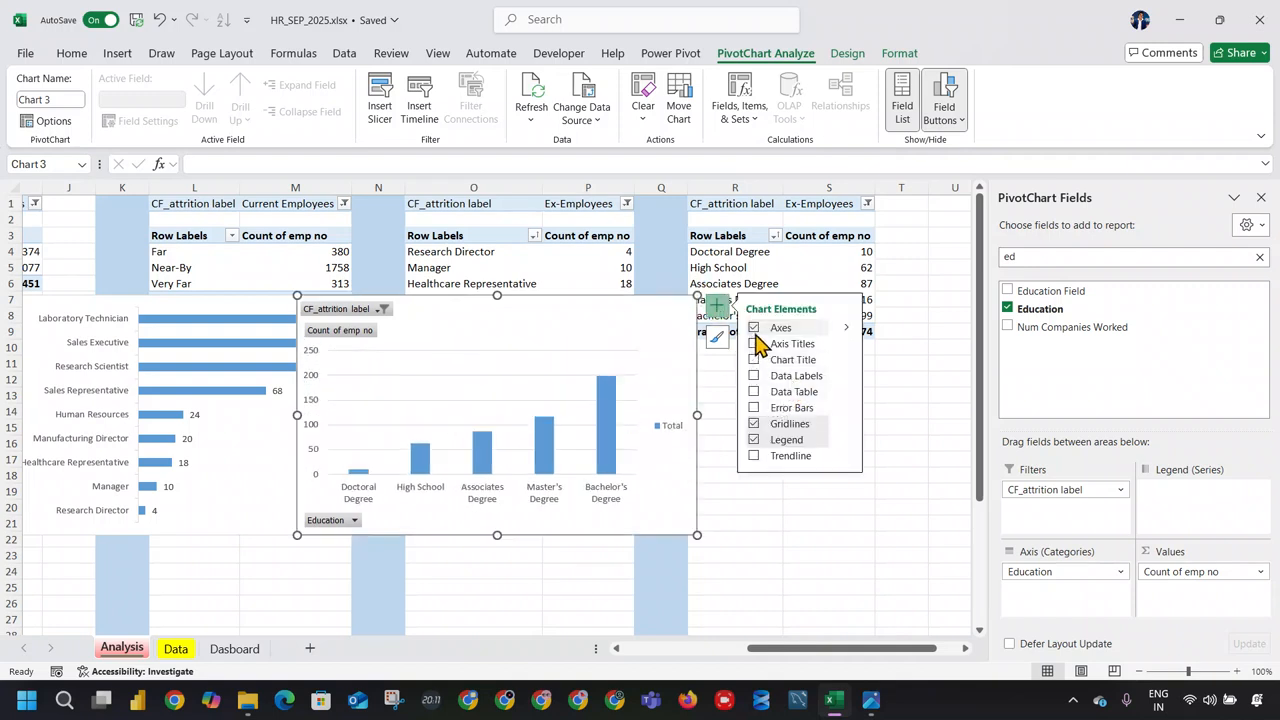
click(850, 330)
click(878, 350)
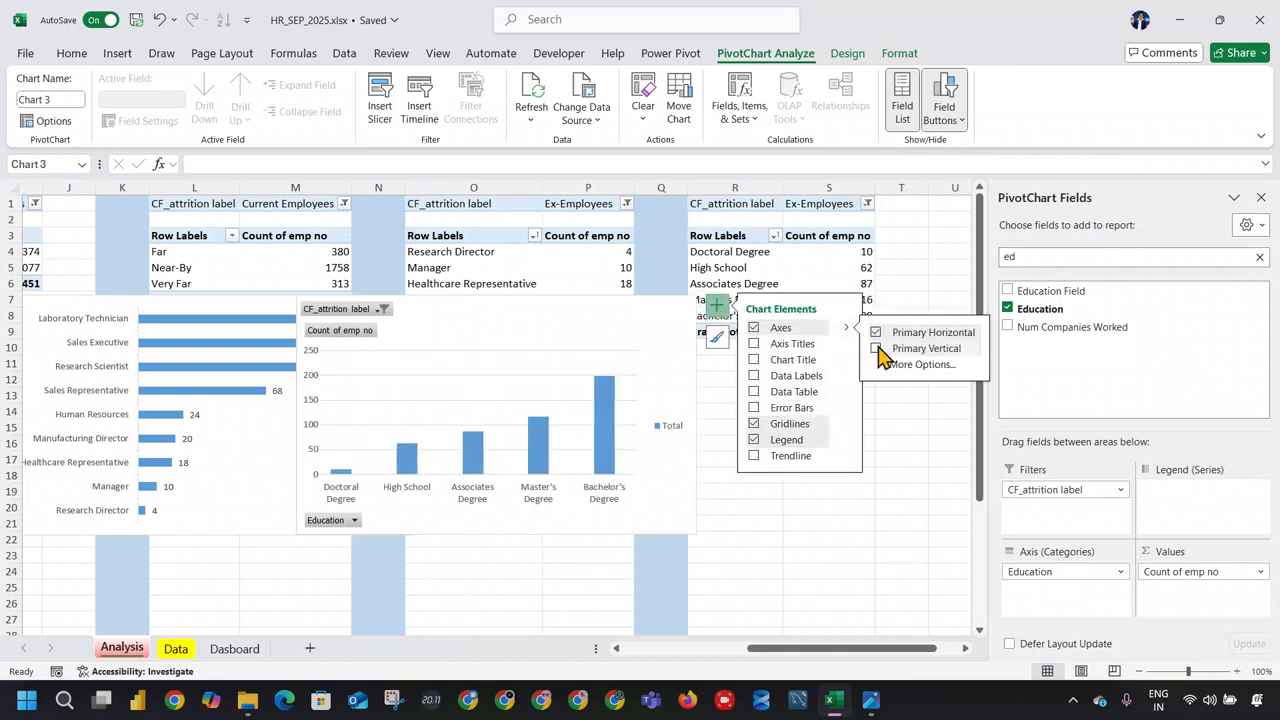
Step: Hide the CF_attrition label filter button and the Count of emp no value button on the education chart
right_click(380, 330)
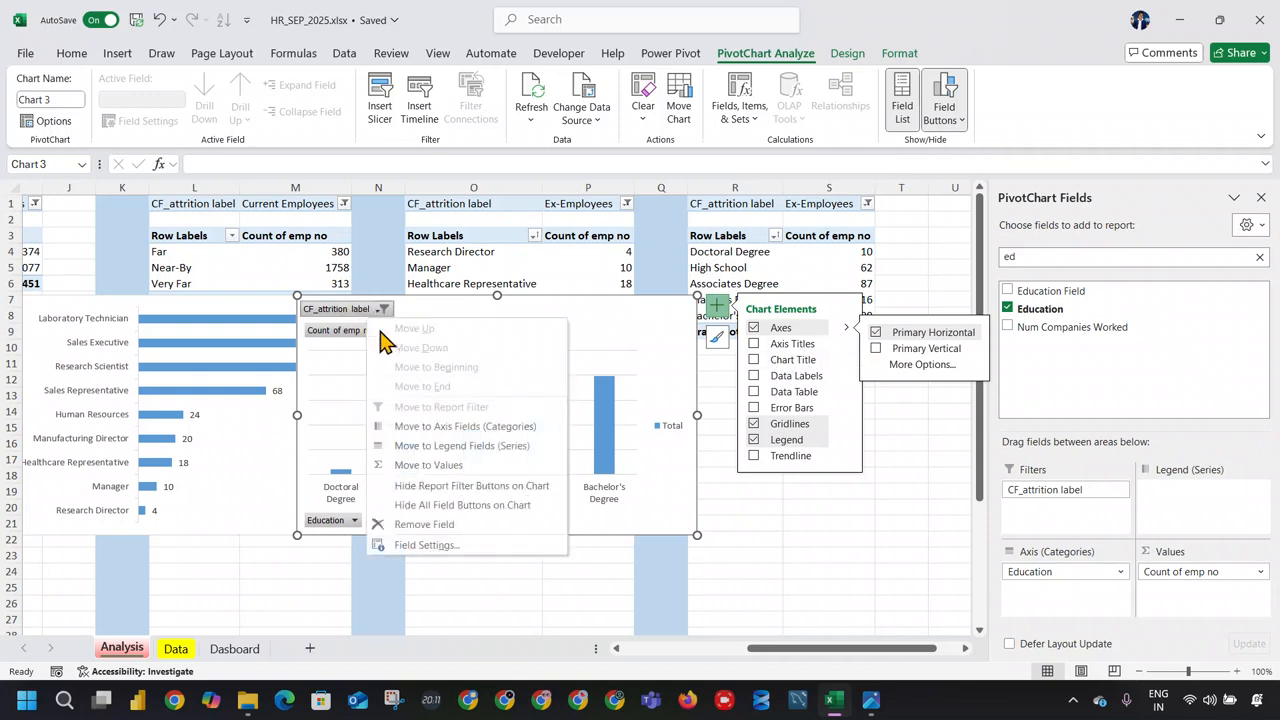
click(450, 498)
right_click(345, 312)
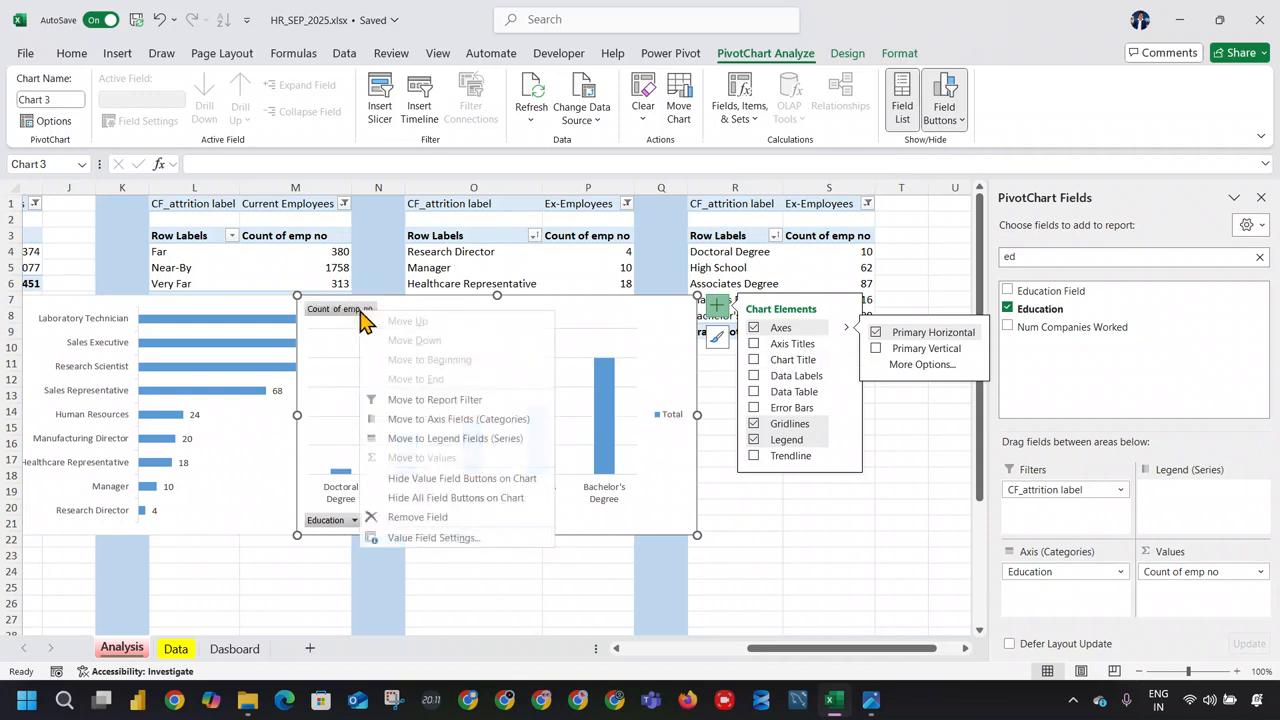
click(450, 500)
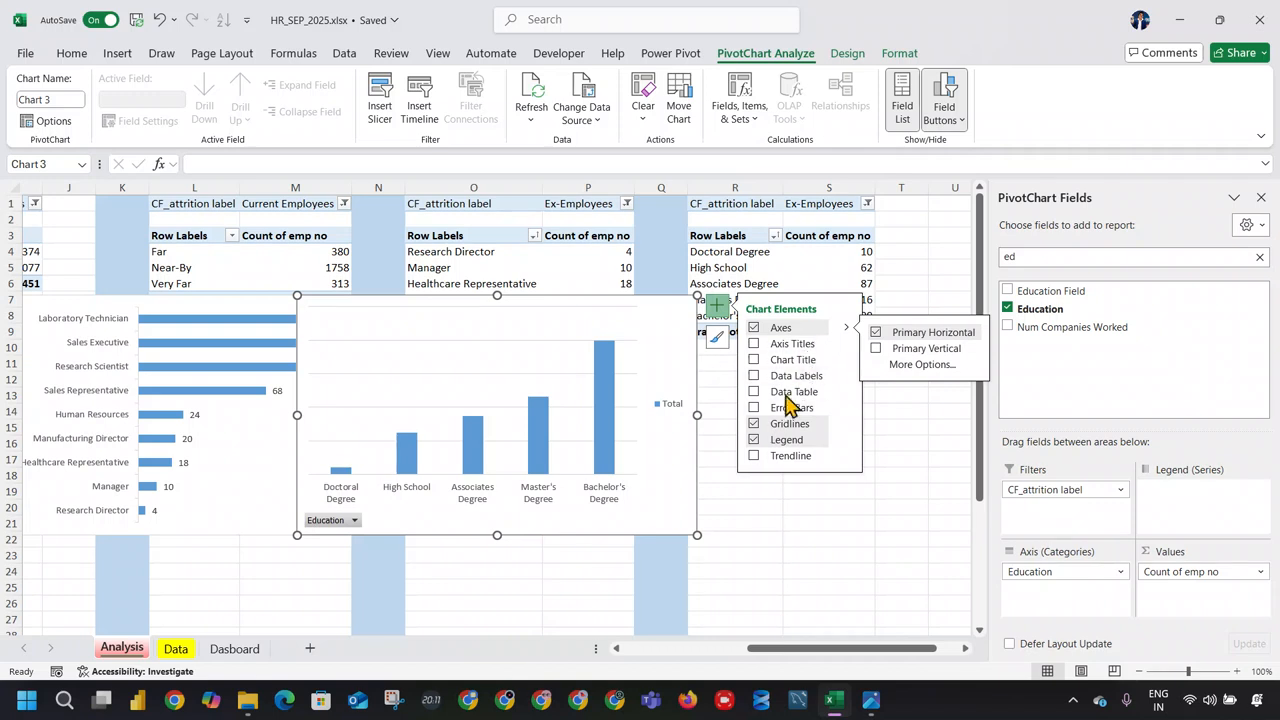
Step: Replace the education chart's gridlines and legend with data labels, and hide its remaining Education field button
click(753, 424)
click(755, 440)
click(755, 440)
click(755, 440)
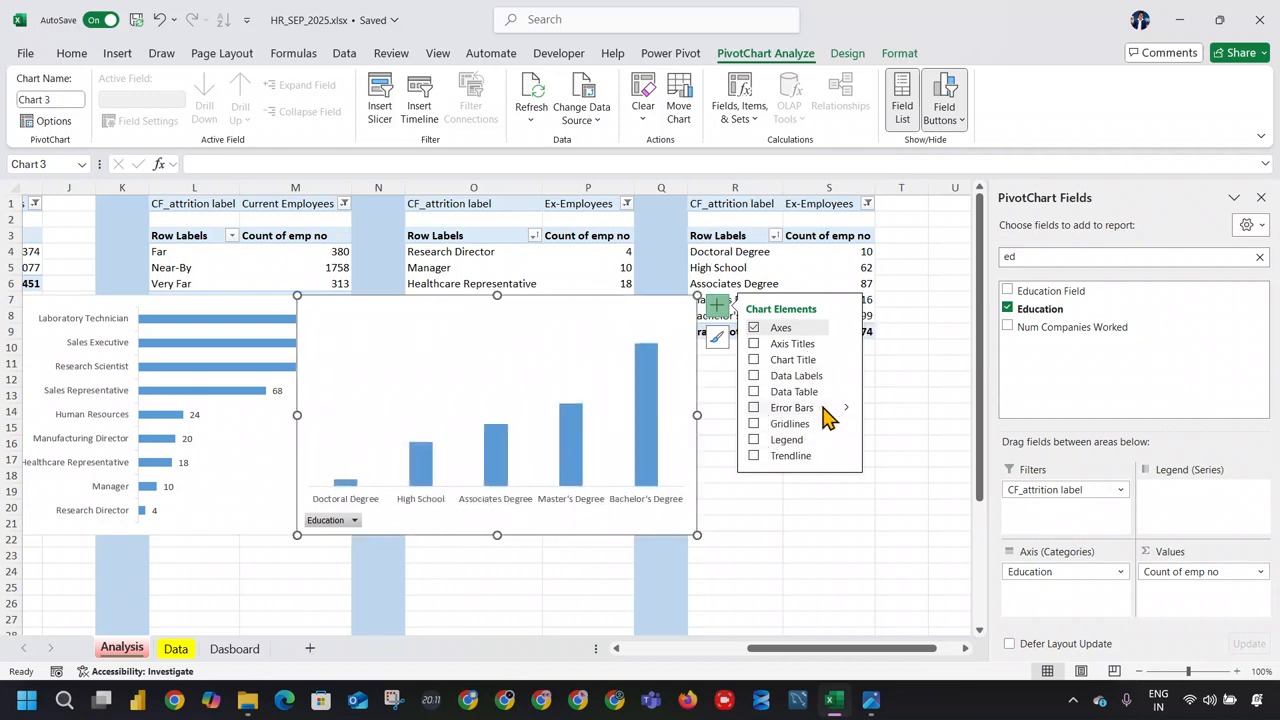
right_click(358, 522)
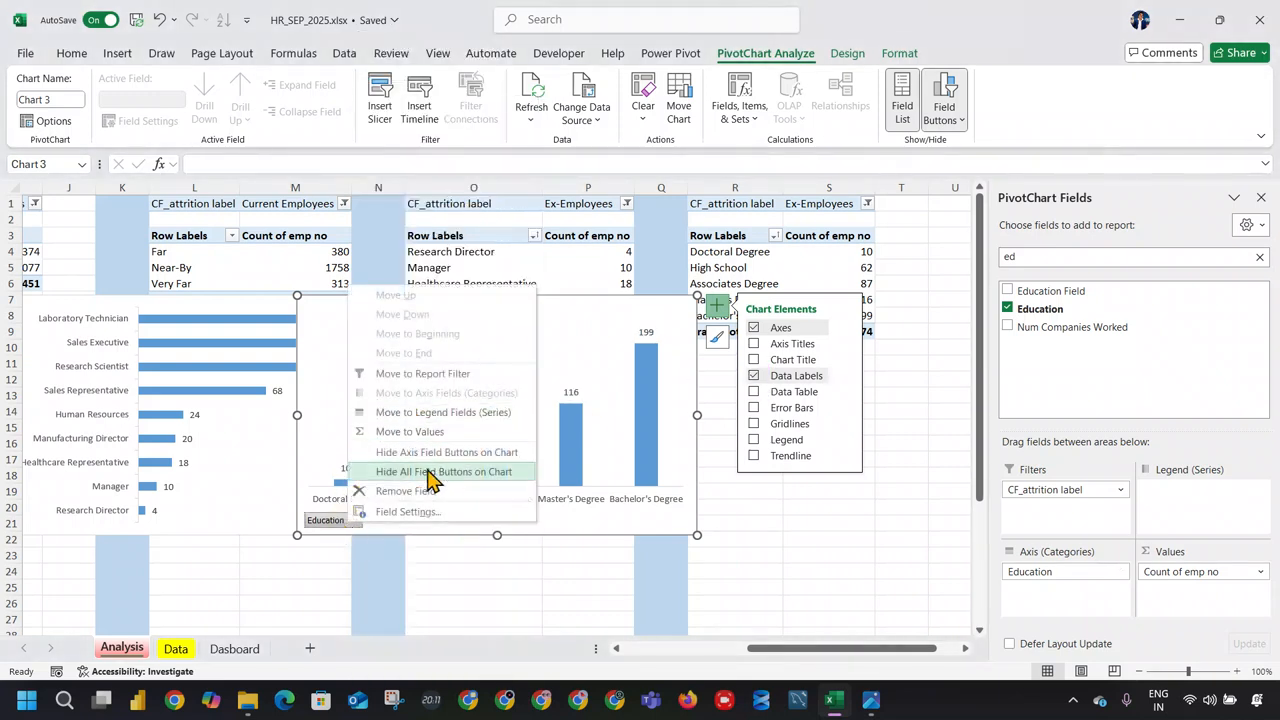
click(433, 472)
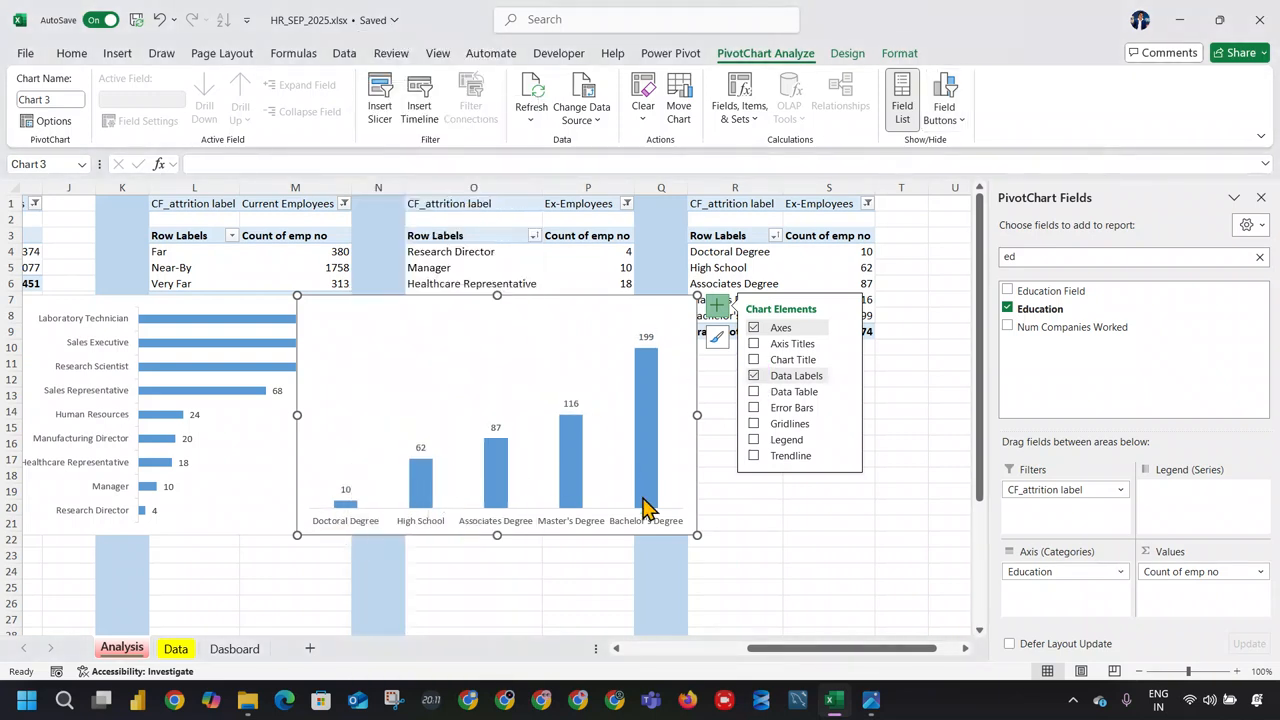
Step: Copy the education column chart and paste it onto the Dasboard sheet
click(684, 473)
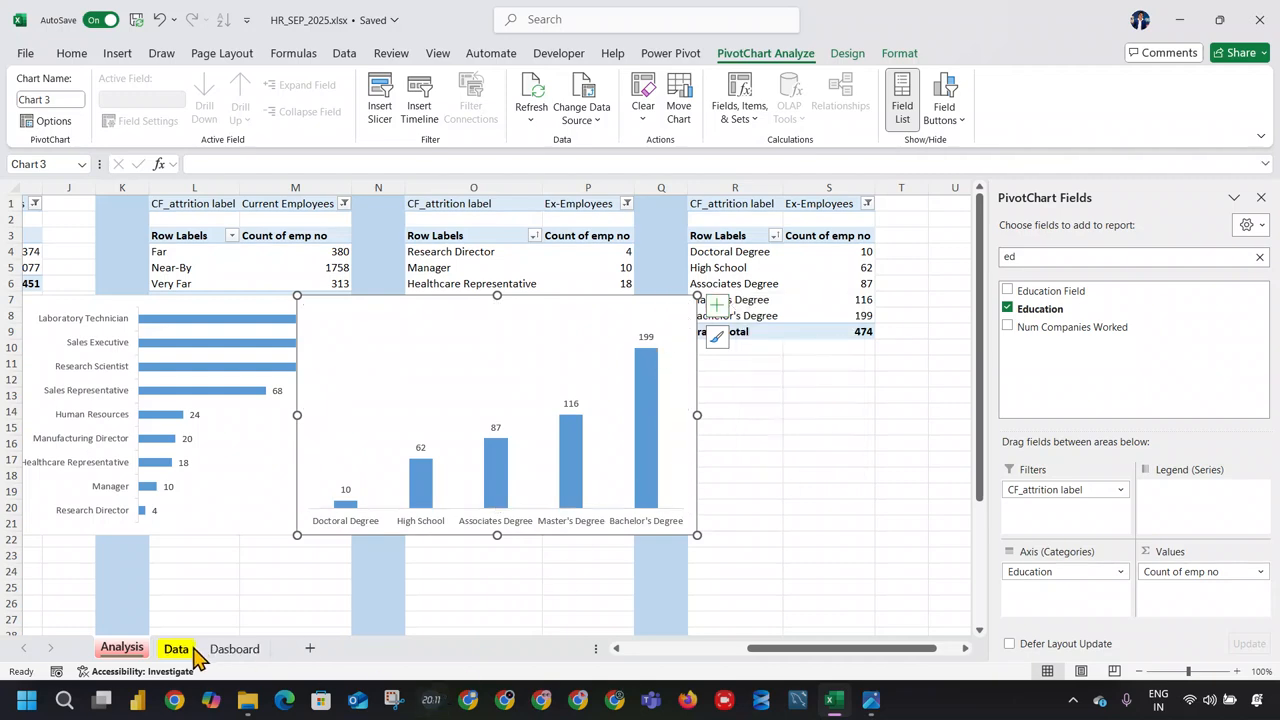
click(234, 649)
key(ctrl+v)
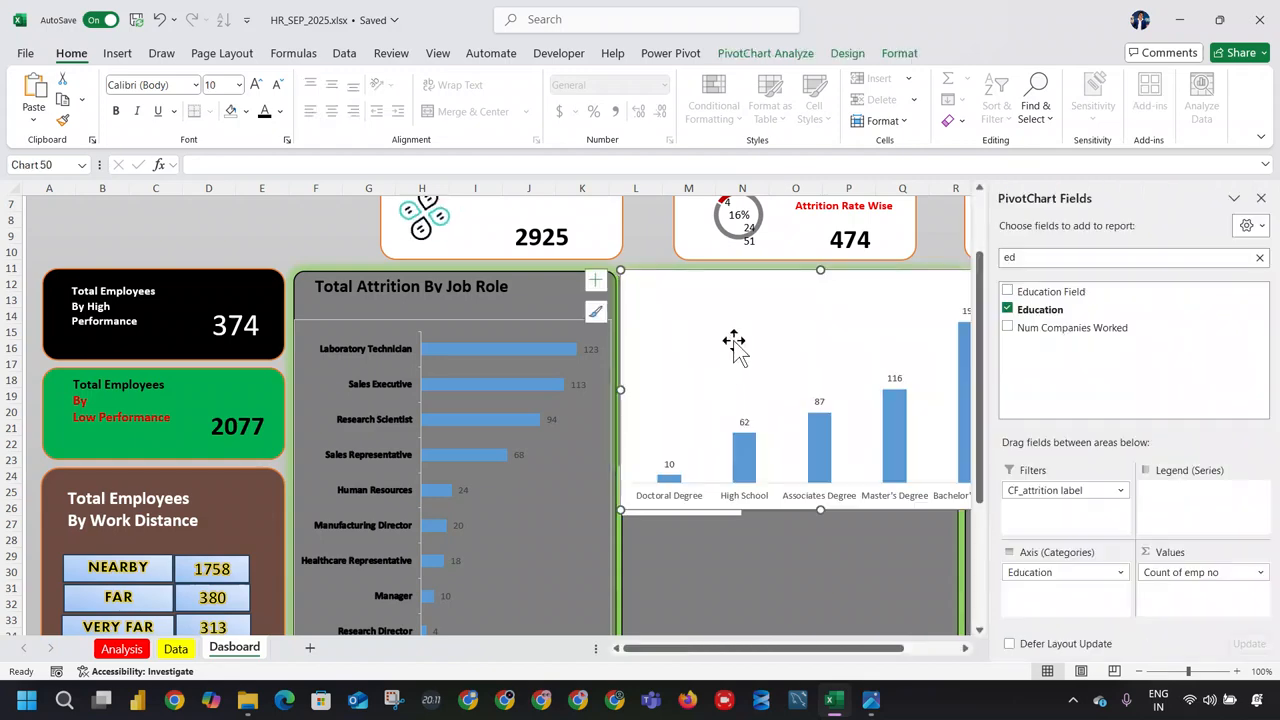
Step: Resize the pasted education chart to about 2.08" by 4.04" and fit it in the panel beneath the Total Attrition By Eduction title
drag(620, 510, 714, 455)
drag(783, 340, 692, 396)
key(ctrl+z)
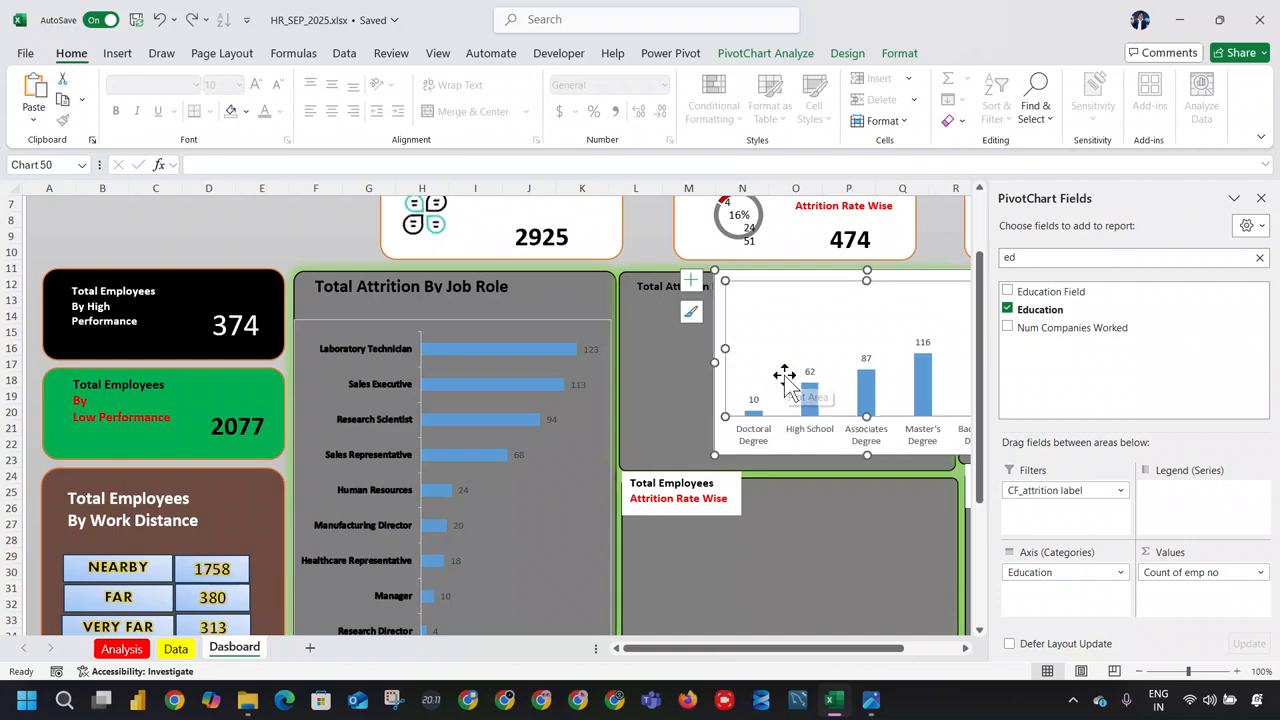
drag(786, 650, 986, 641)
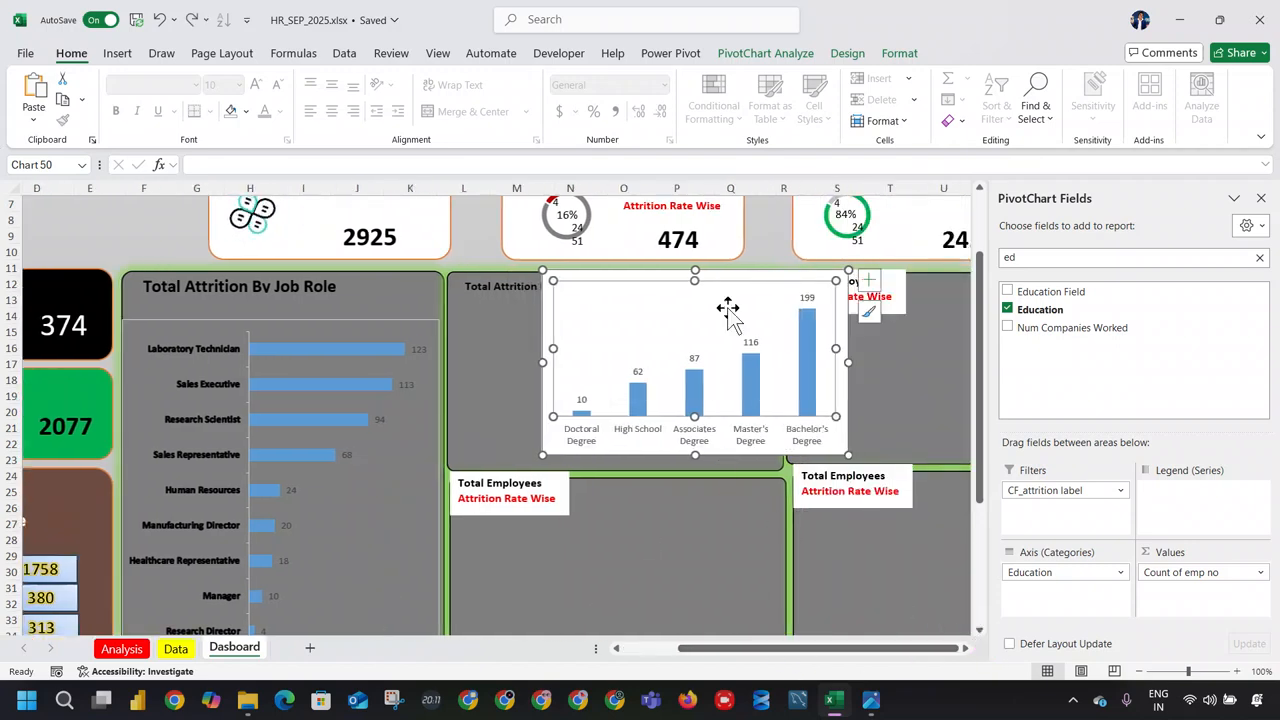
double_click(778, 276)
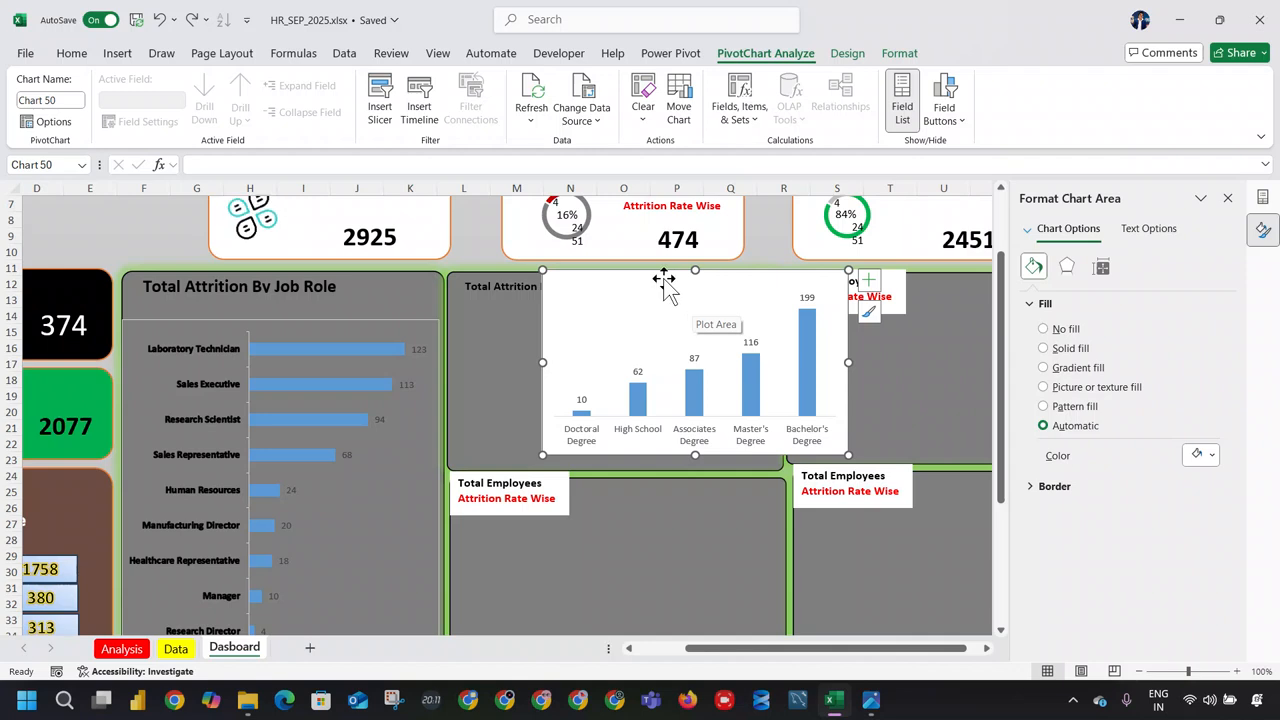
drag(666, 272, 583, 300)
drag(754, 484, 776, 464)
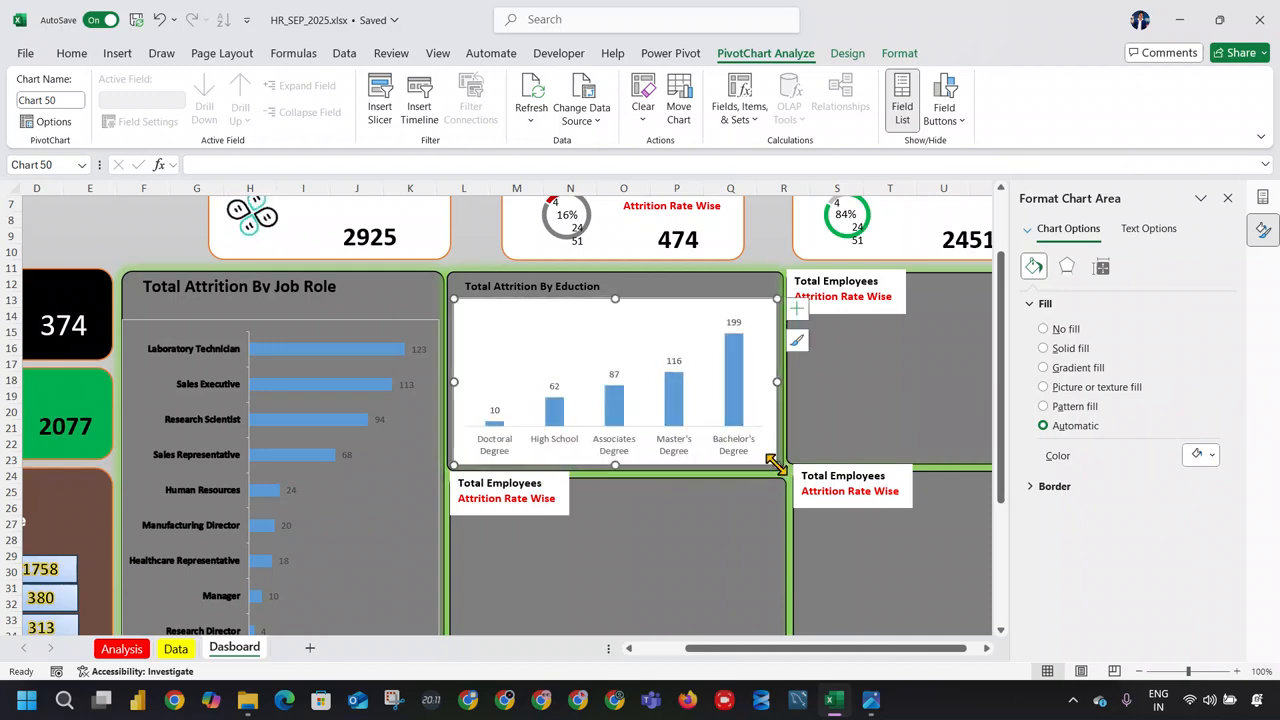
Step: Set the education chart's chart area to no fill so the grey panel shows through
click(897, 53)
click(515, 79)
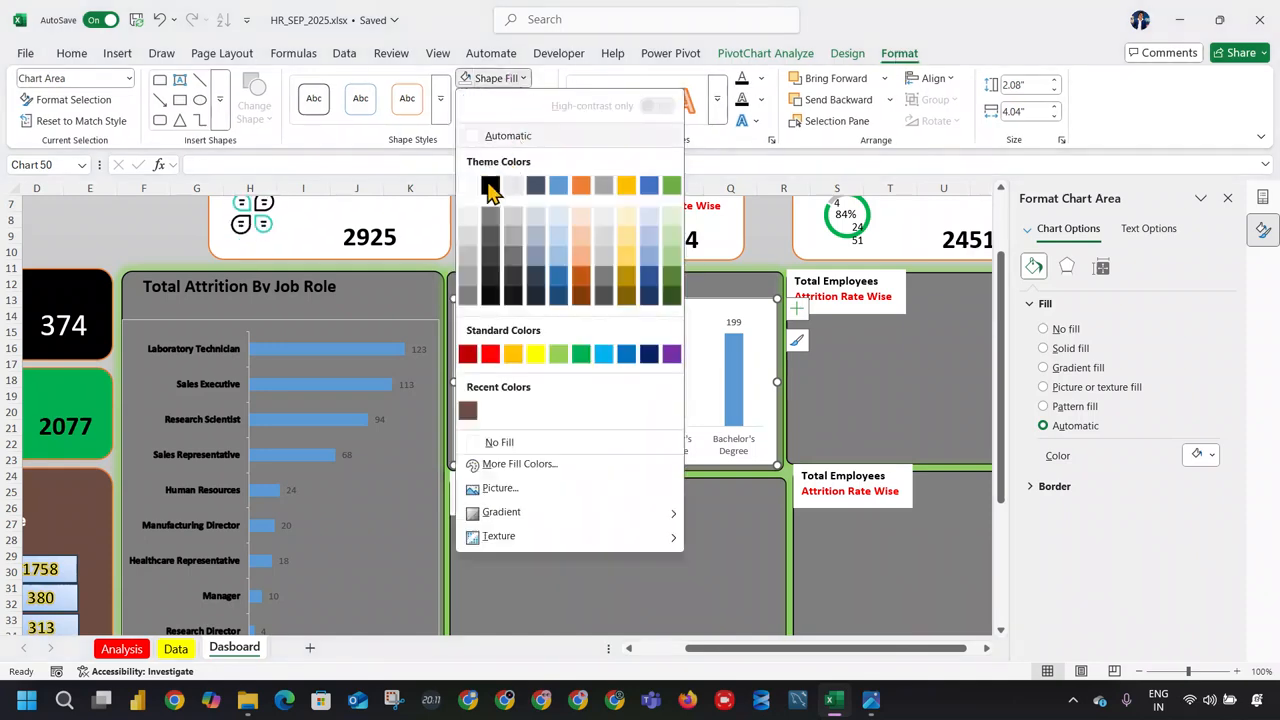
click(470, 184)
click(533, 102)
click(523, 84)
click(515, 79)
click(500, 444)
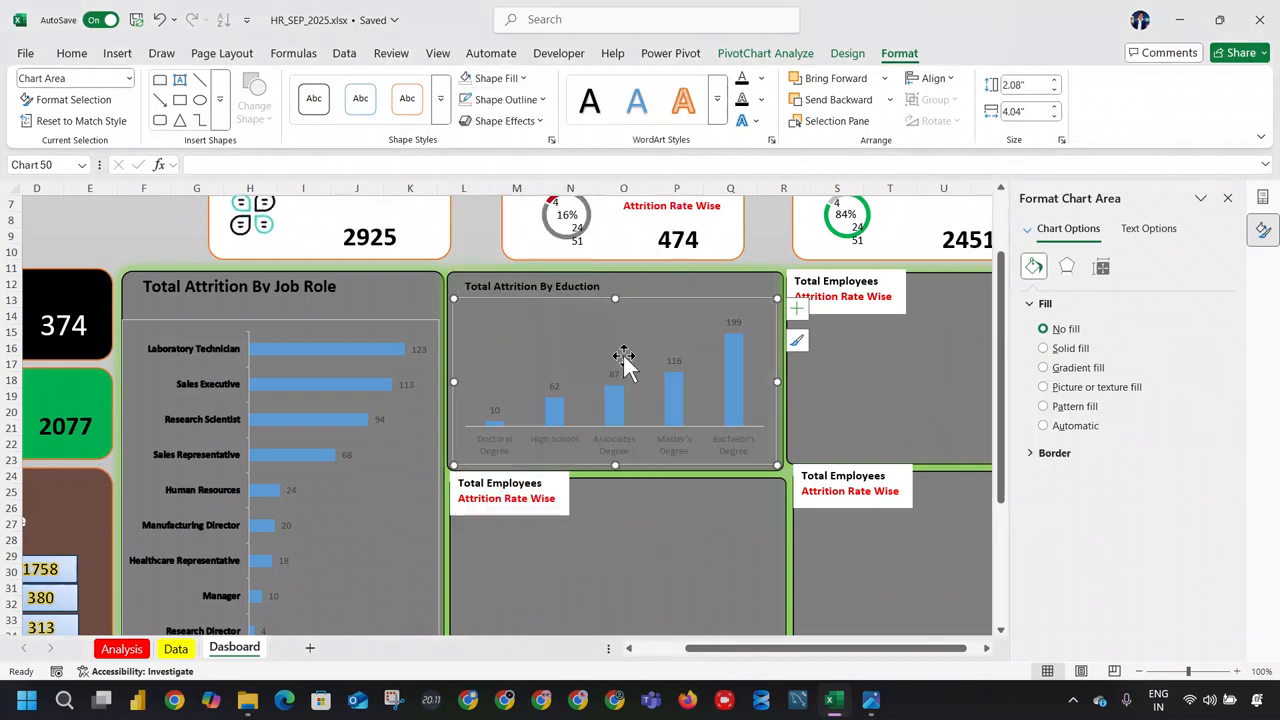
click(686, 478)
double_click(494, 449)
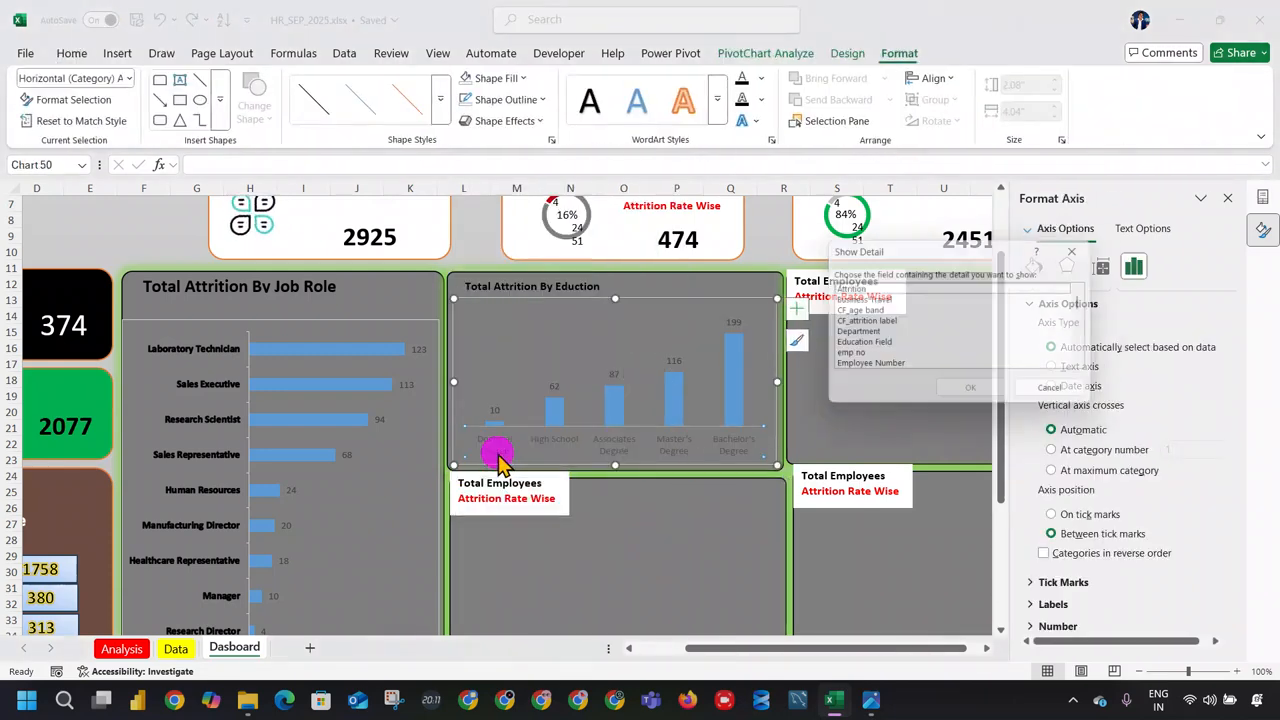
click(1057, 392)
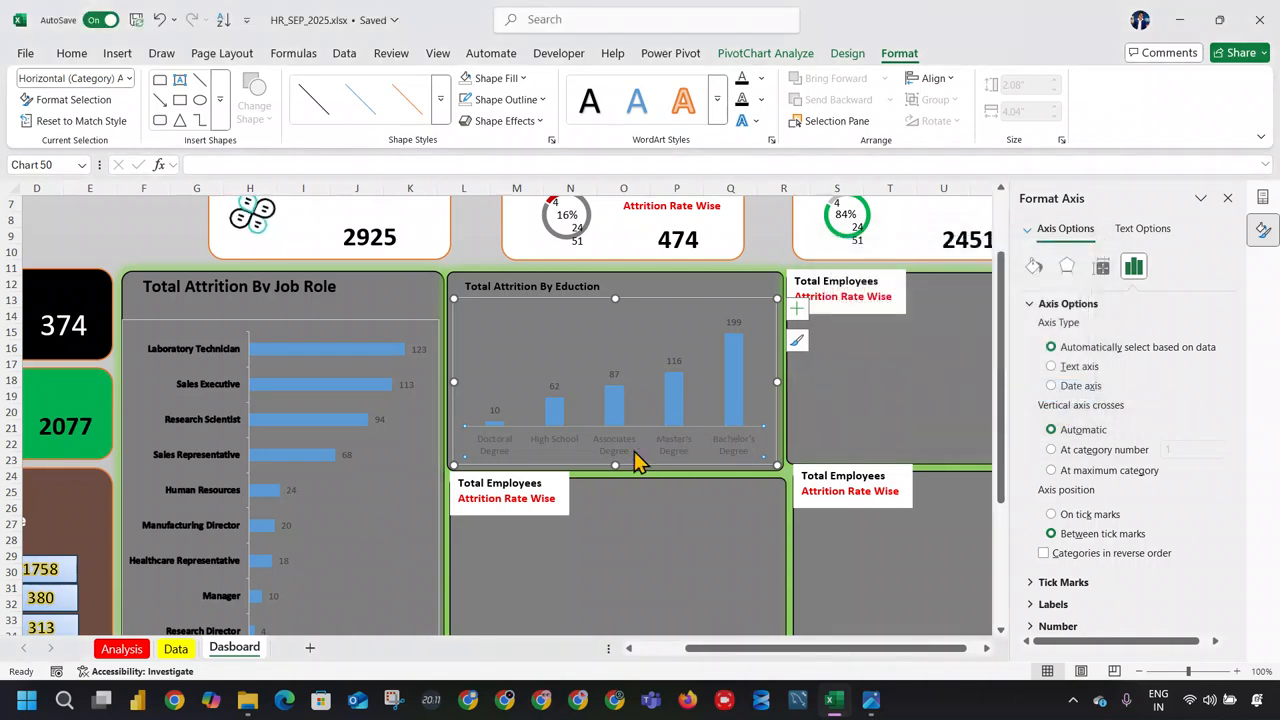
click(484, 265)
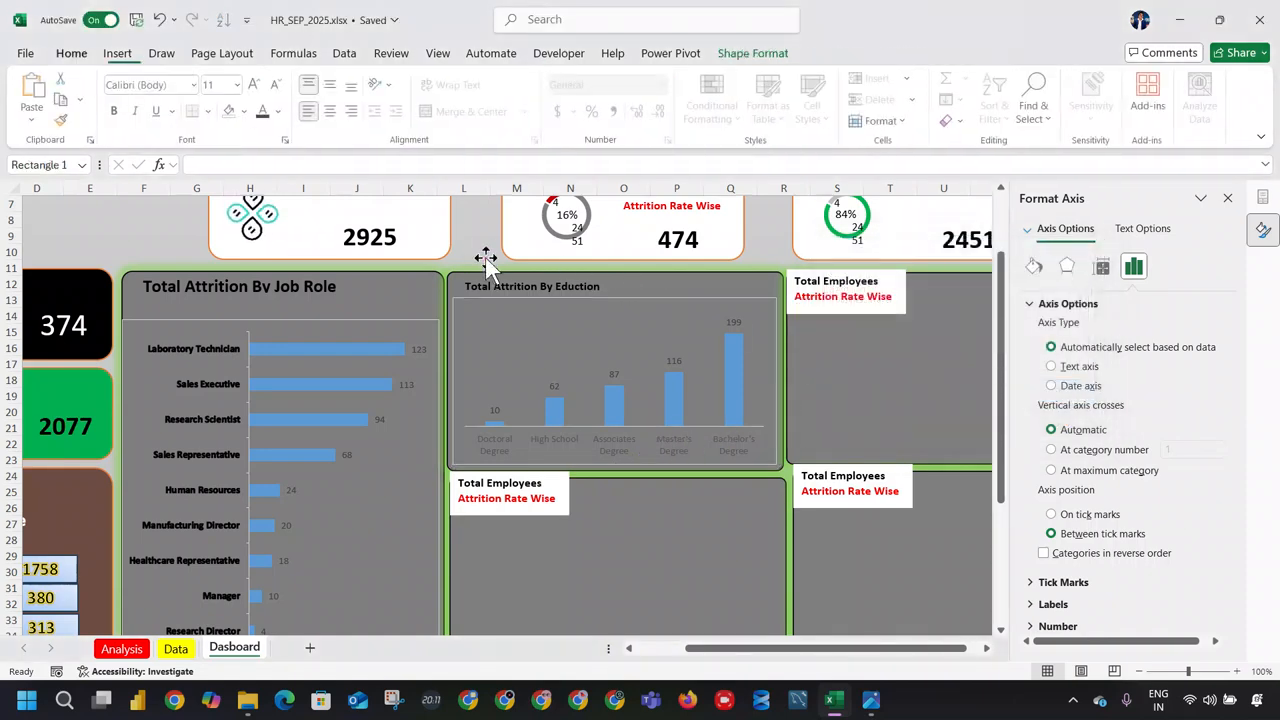
scroll(676, 468, down, 2)
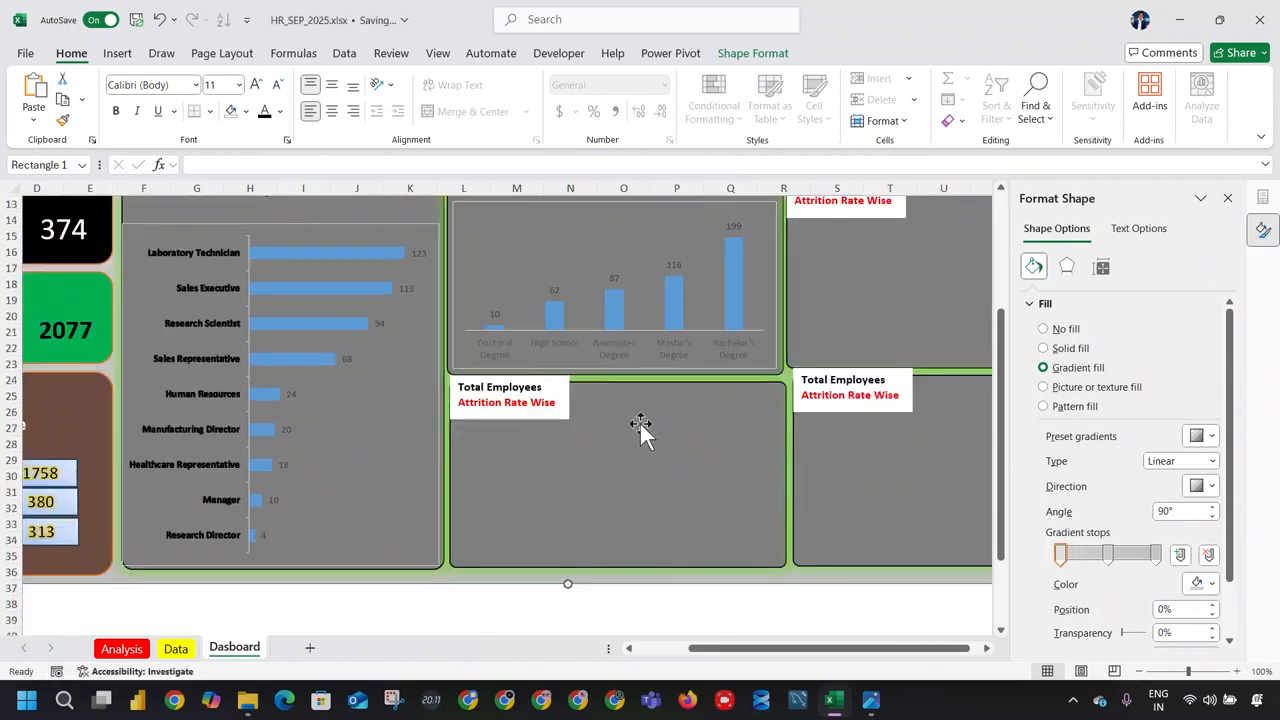
Step: Replace the placeholder text in the text box of the panel beneath the education chart with "Total Attrition By Travel"
double_click(543, 402)
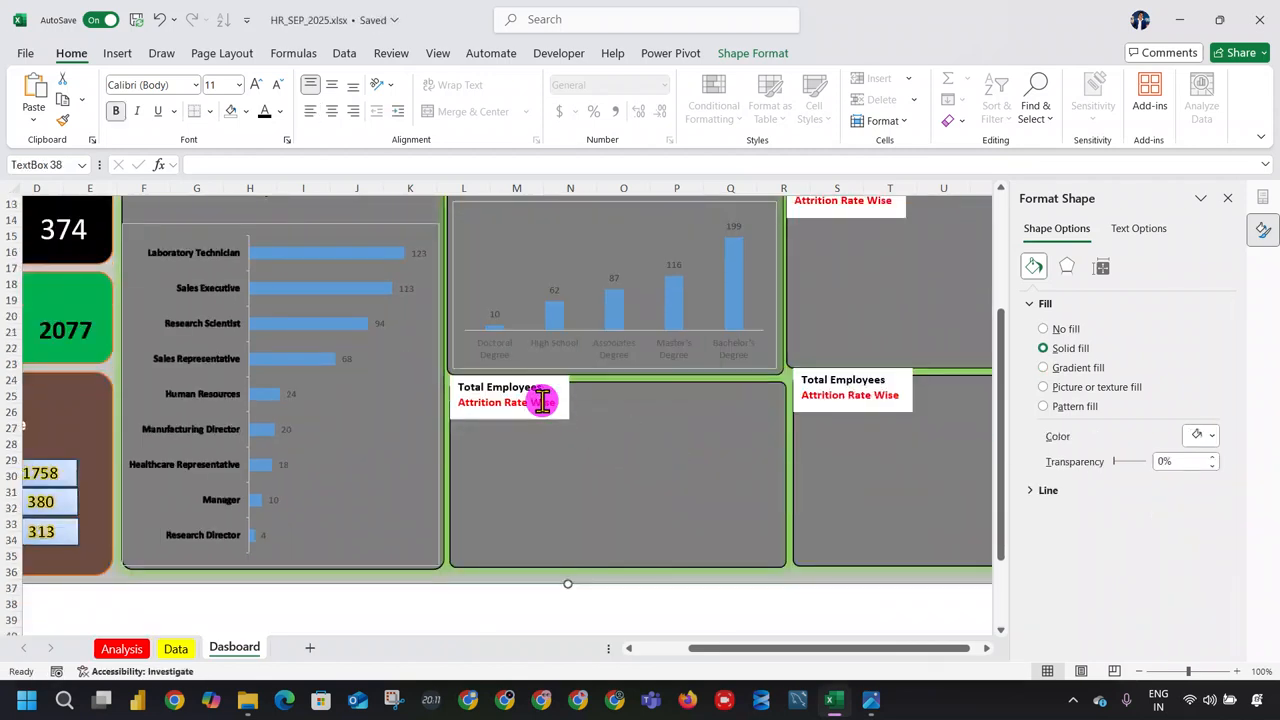
double_click(500, 387)
scroll(556, 392, up, 4)
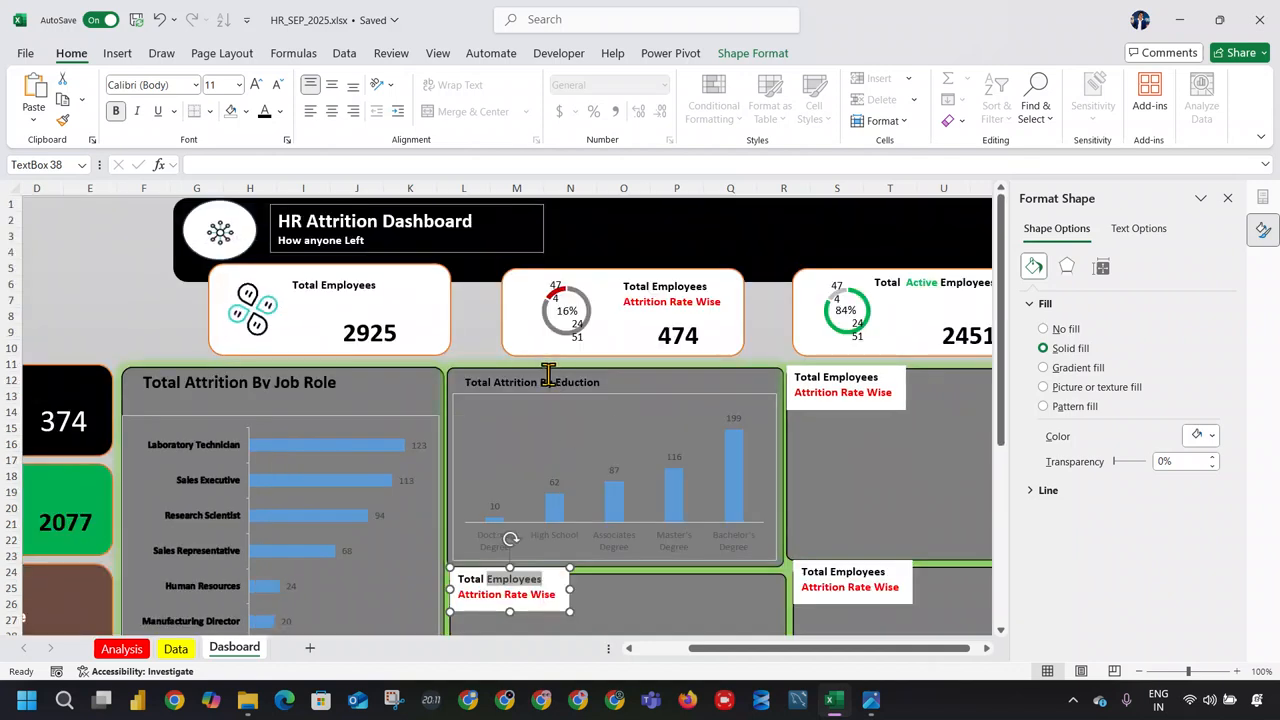
double_click(549, 386)
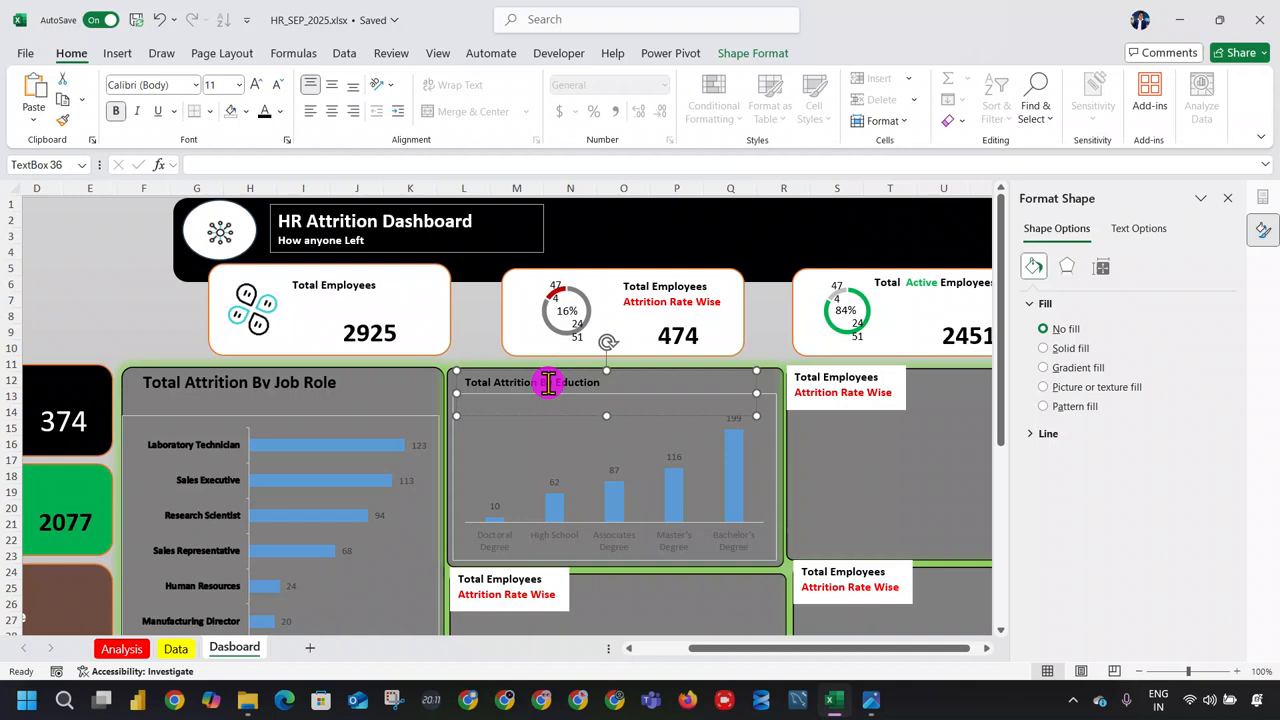
triple_click(552, 390)
key(ctrl+c)
scroll(556, 440, down, 4)
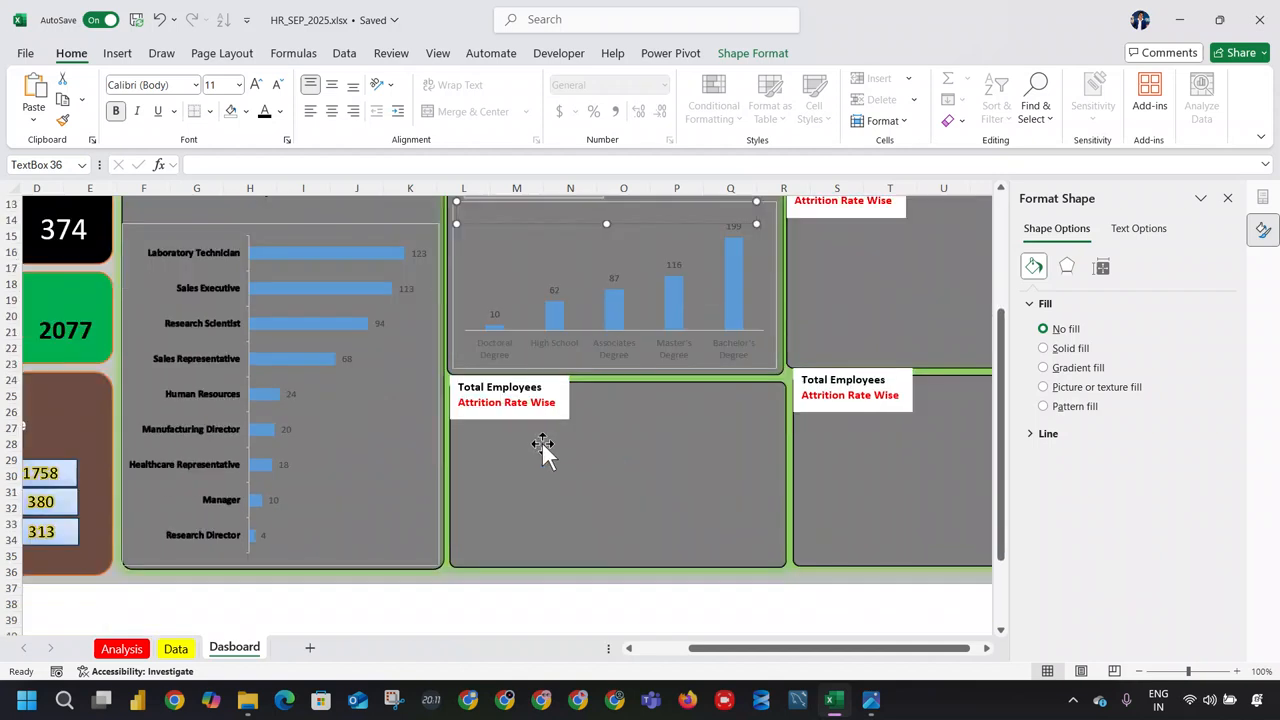
triple_click(523, 402)
key(ctrl+v)
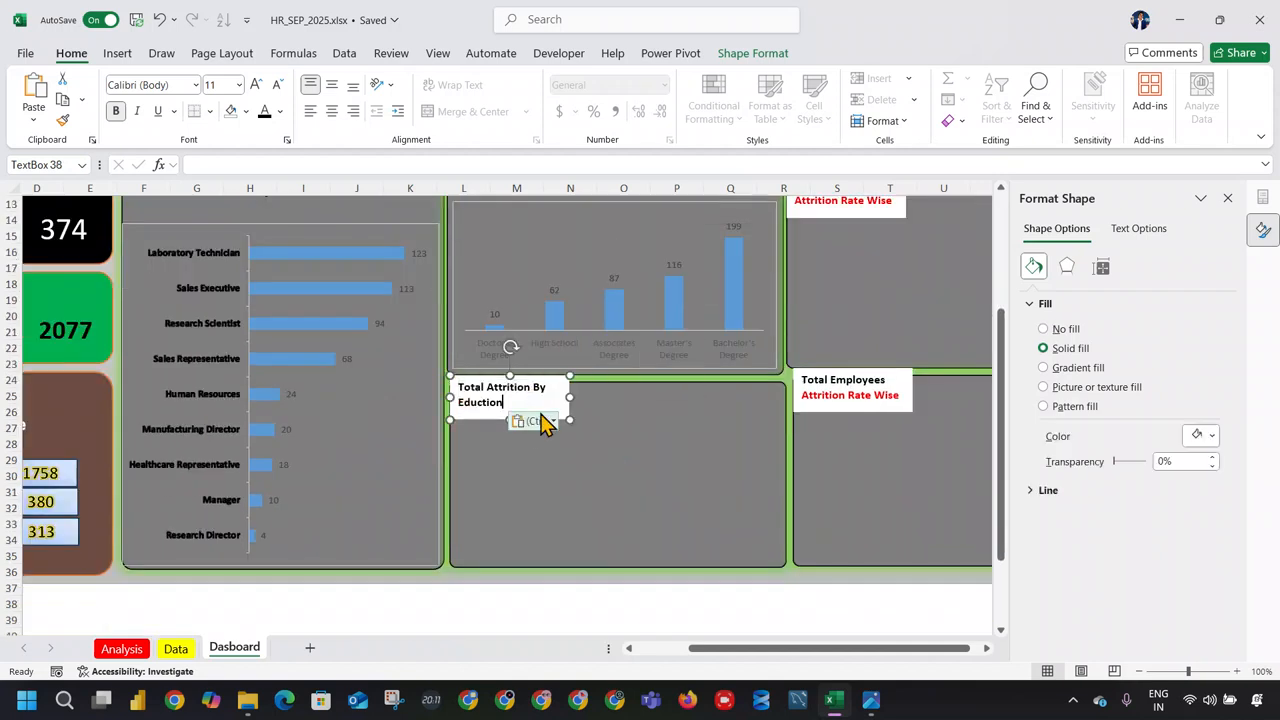
drag(527, 400, 454, 412)
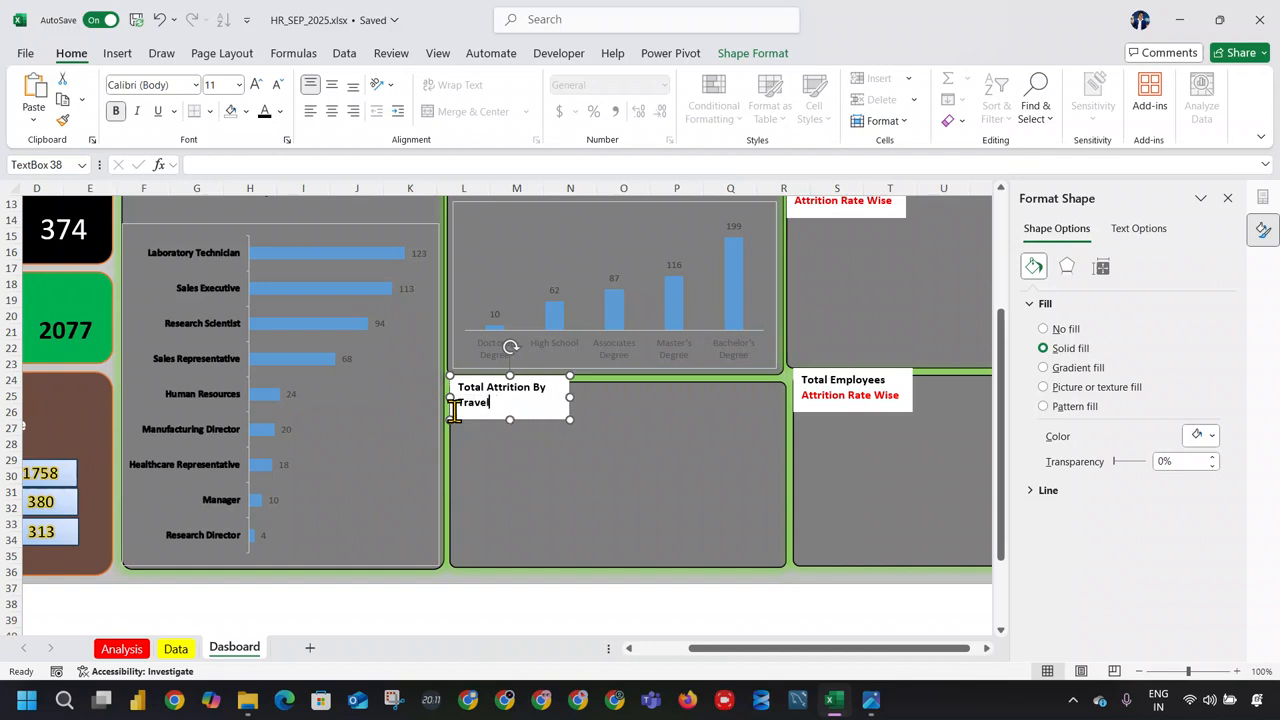
Step: Resize the travel title box to about 0.32" by 2.73" inside its panel's upper edge, and remove its outline and fill
drag(574, 396, 667, 392)
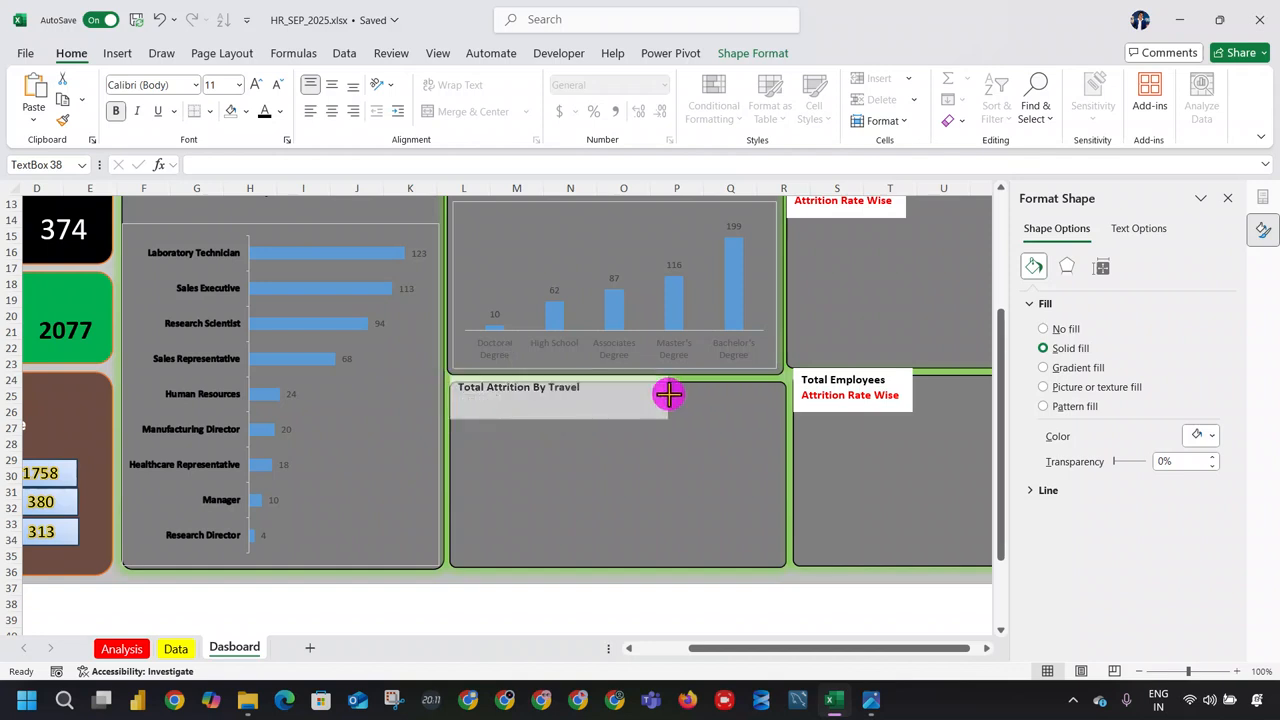
drag(563, 419, 620, 386)
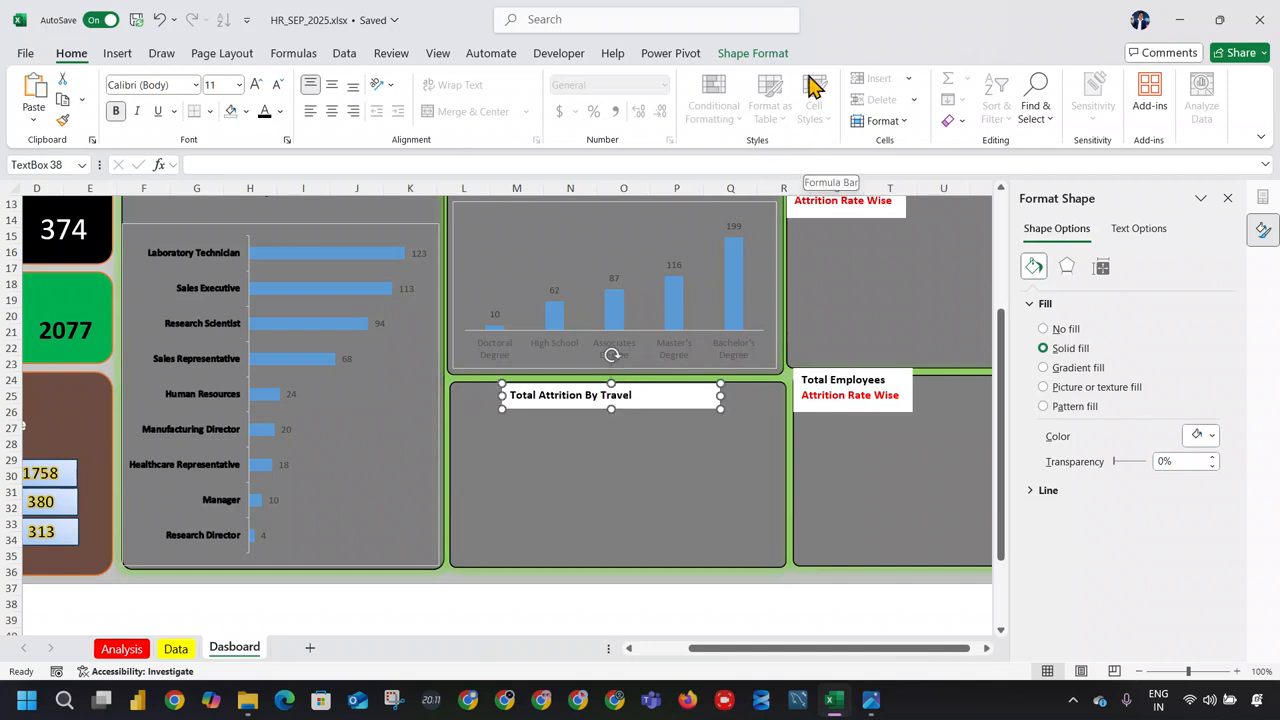
click(780, 57)
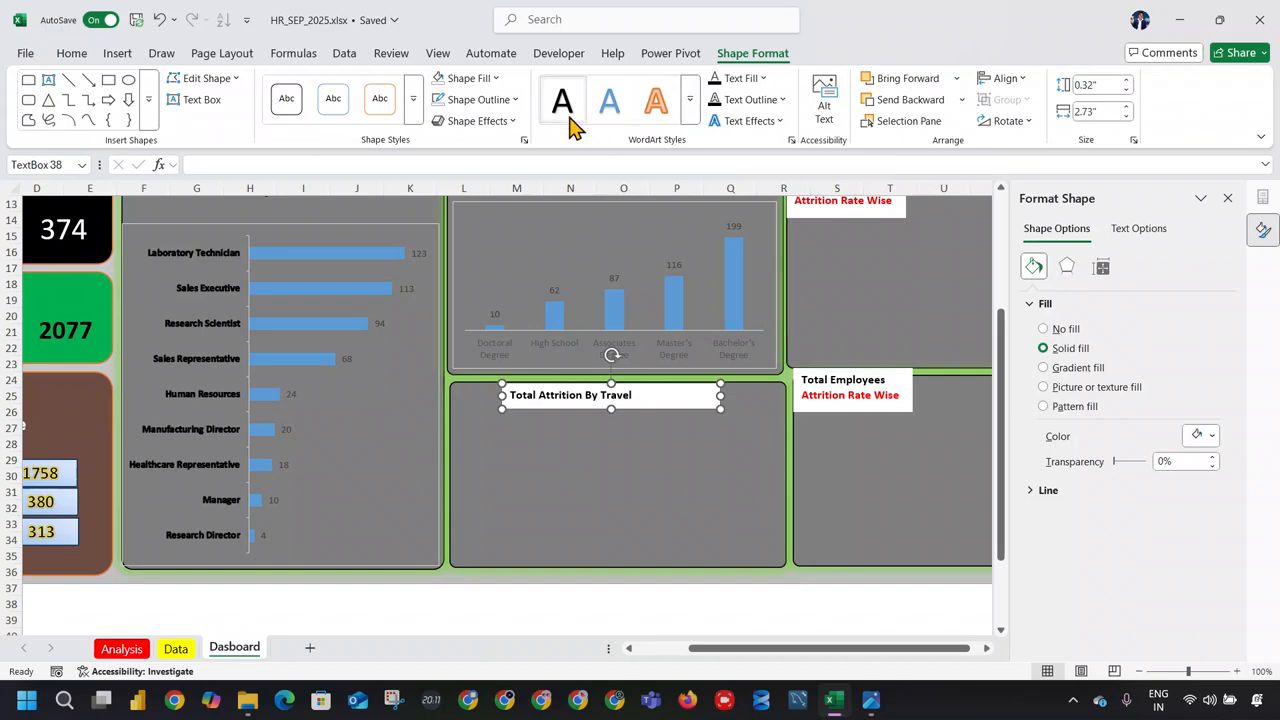
click(505, 100)
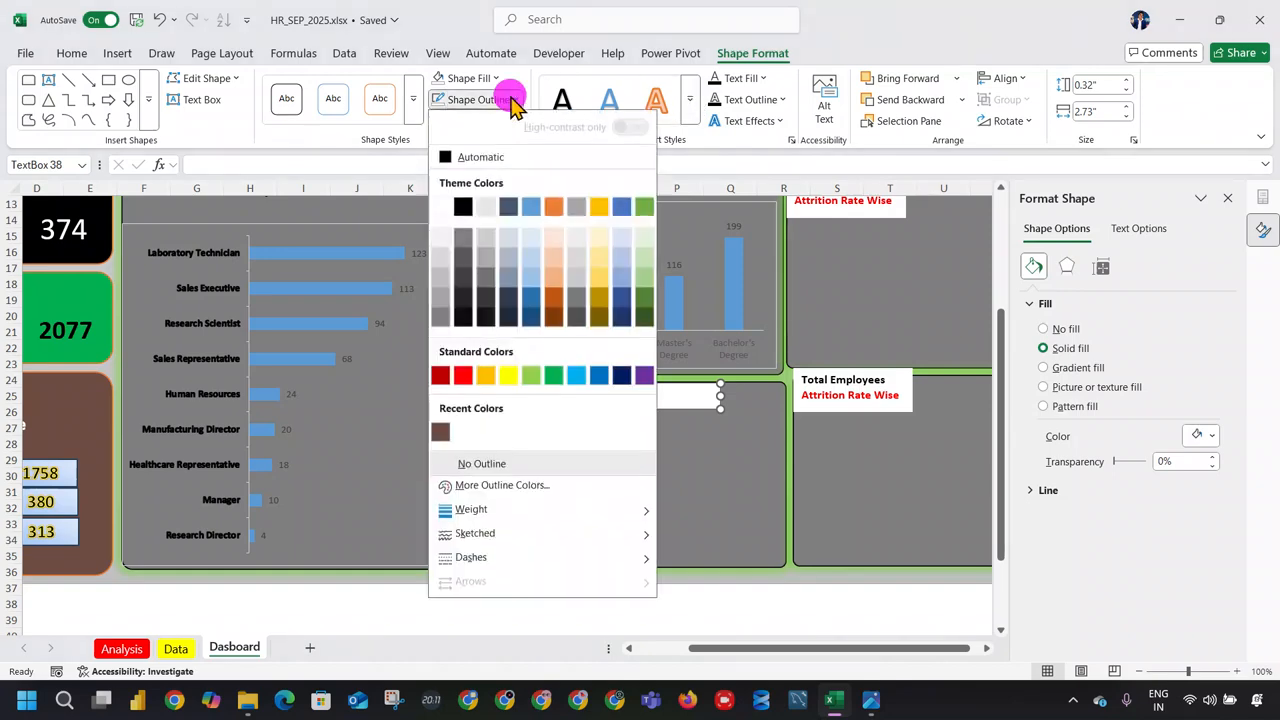
click(483, 465)
click(488, 80)
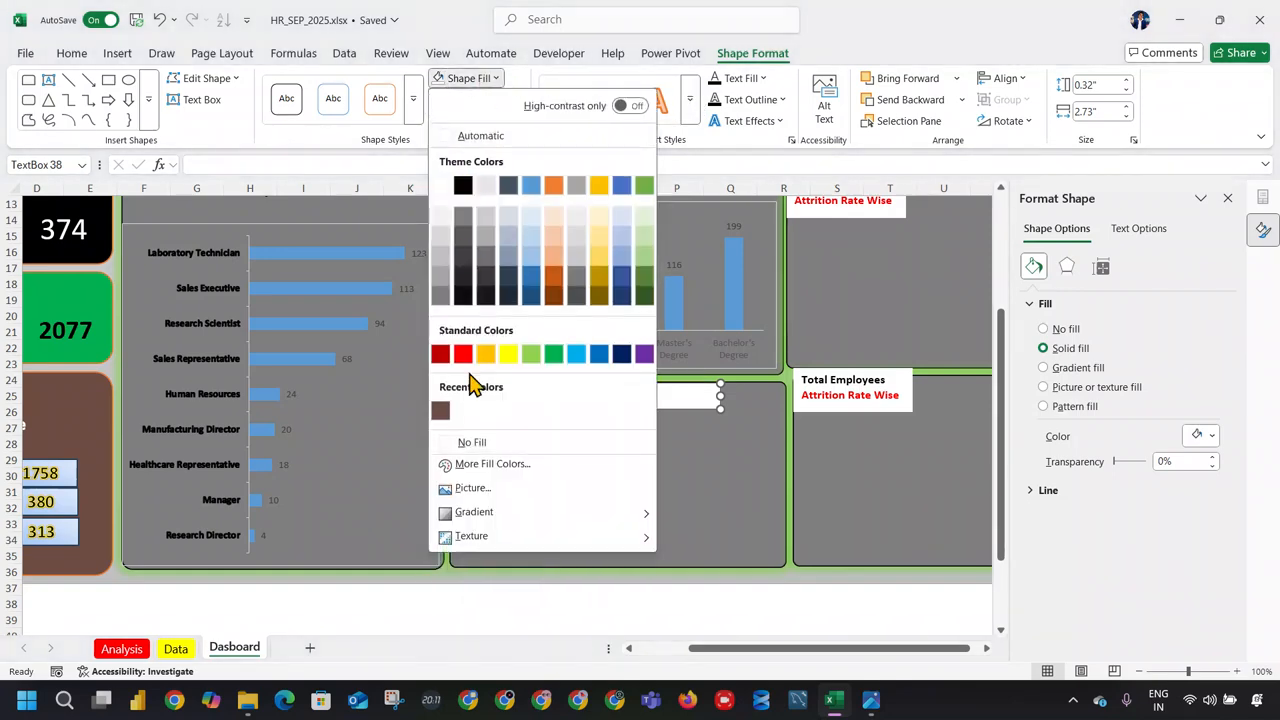
click(472, 442)
click(551, 425)
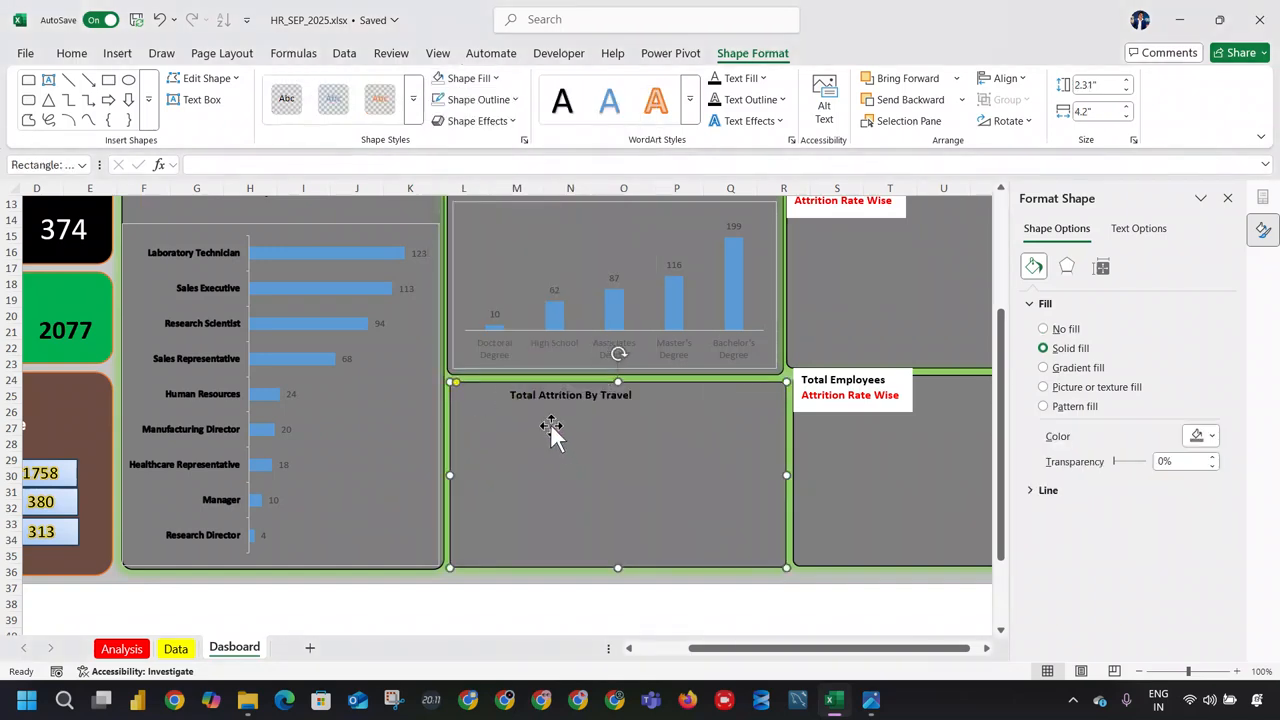
Step: On the Analysis sheet, copy the education pivot table with its blue separator column (columns Q:S) to column T
scroll(565, 335, up, 3)
scroll(634, 357, down, 4)
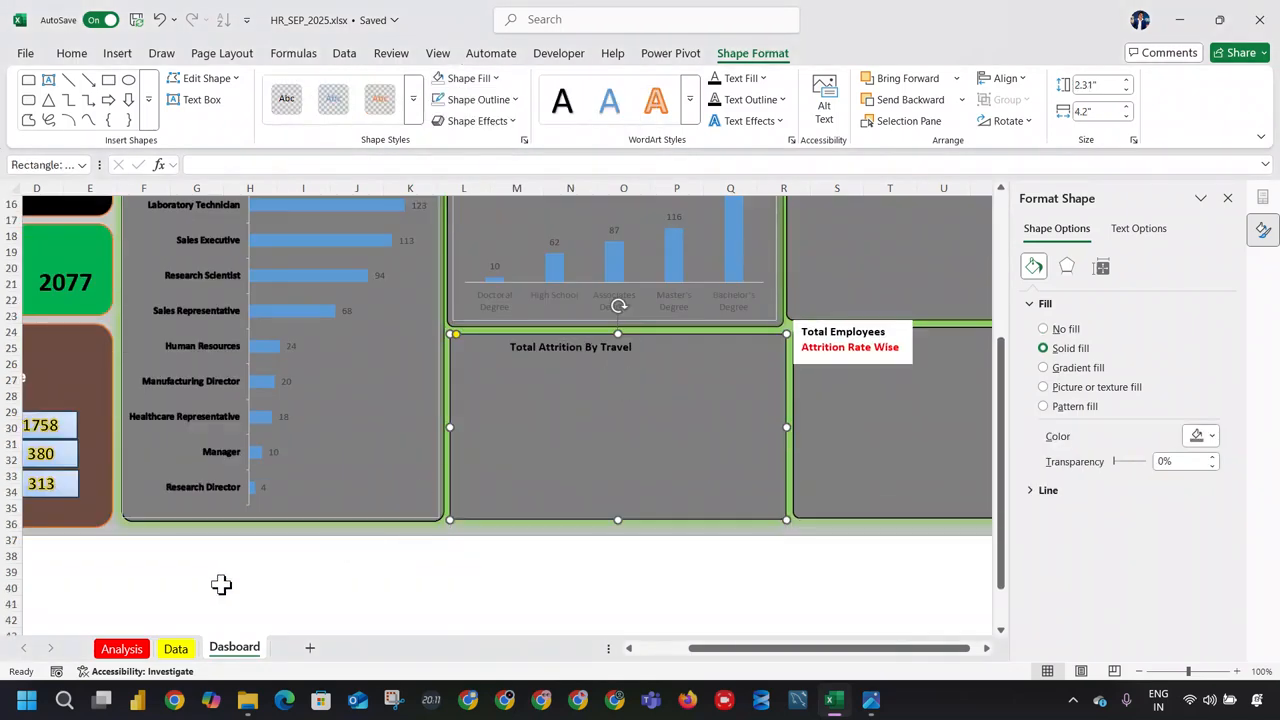
click(176, 649)
click(121, 649)
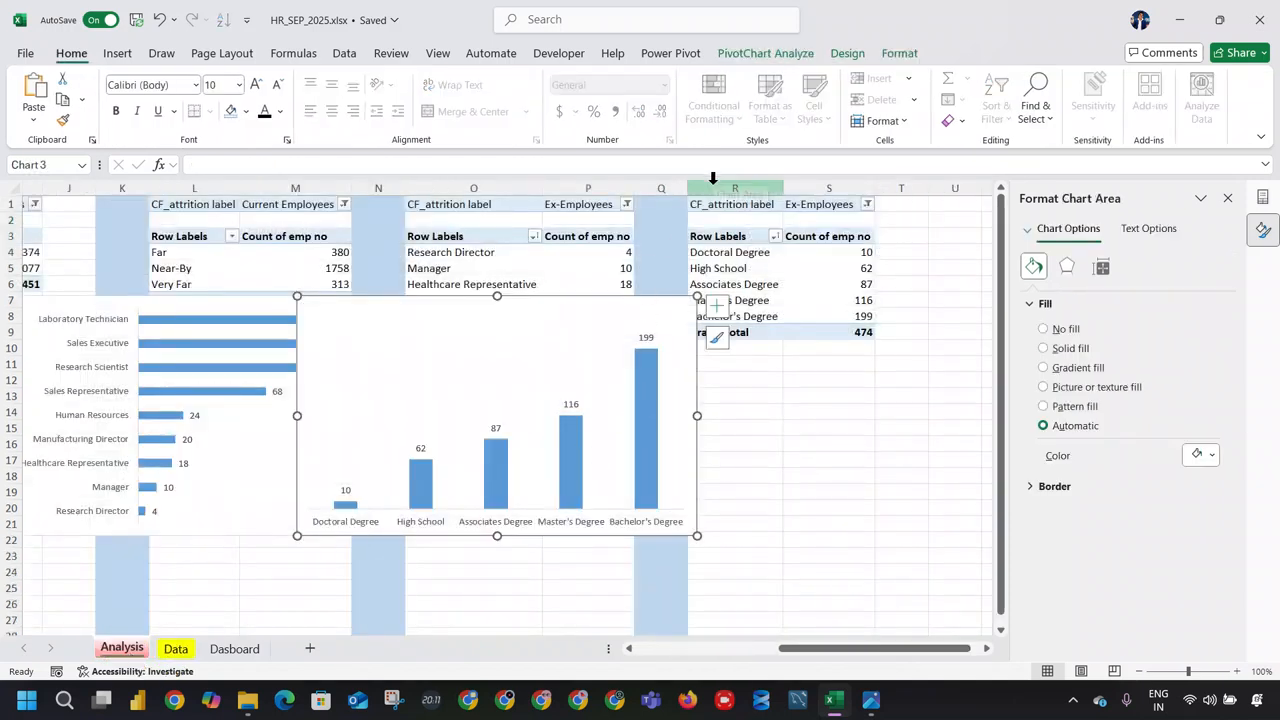
drag(716, 188, 827, 186)
key(ctrl+c)
scroll(791, 651, right, 1)
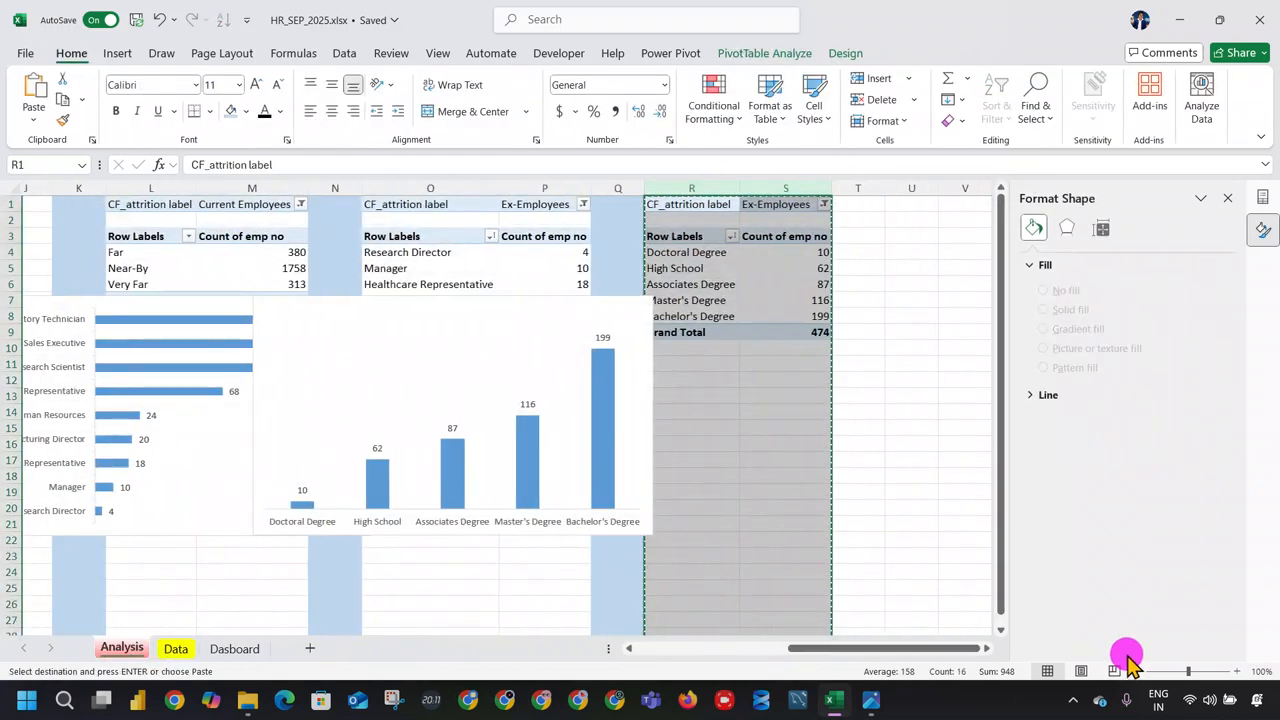
click(621, 186)
click(851, 186)
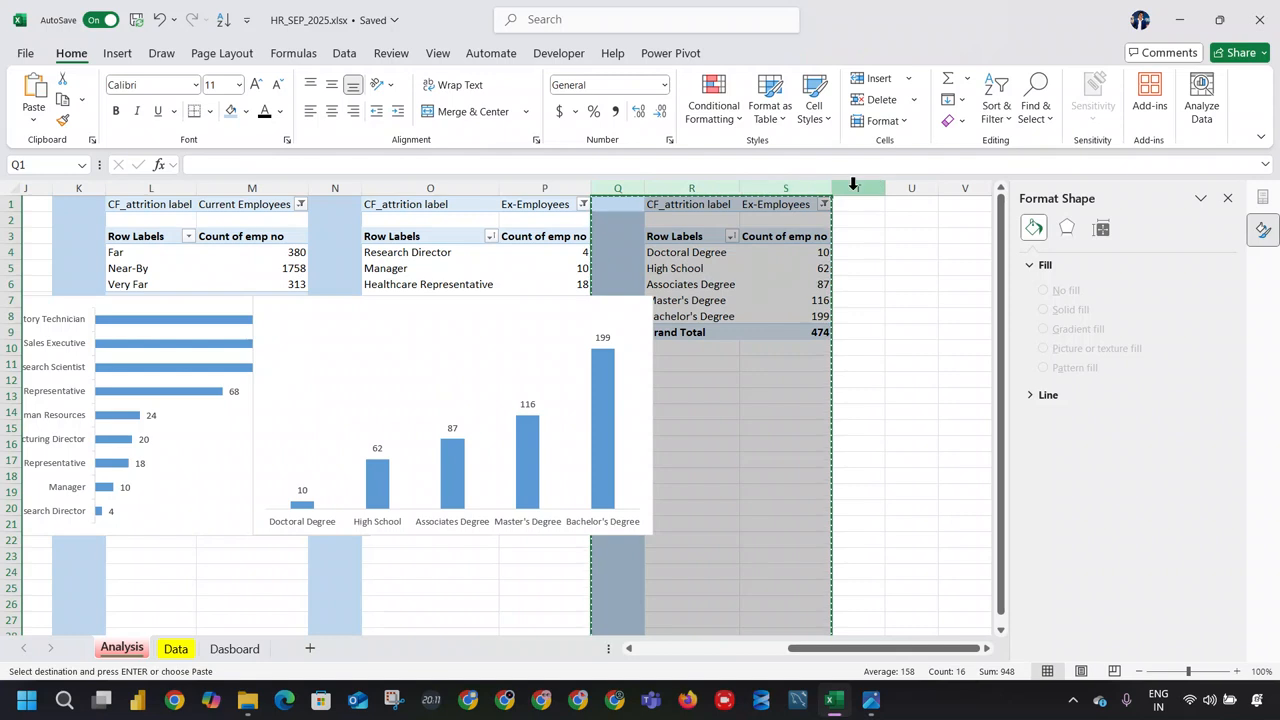
key(ctrl+v)
key(ctrl+c)
drag(843, 651, 1088, 657)
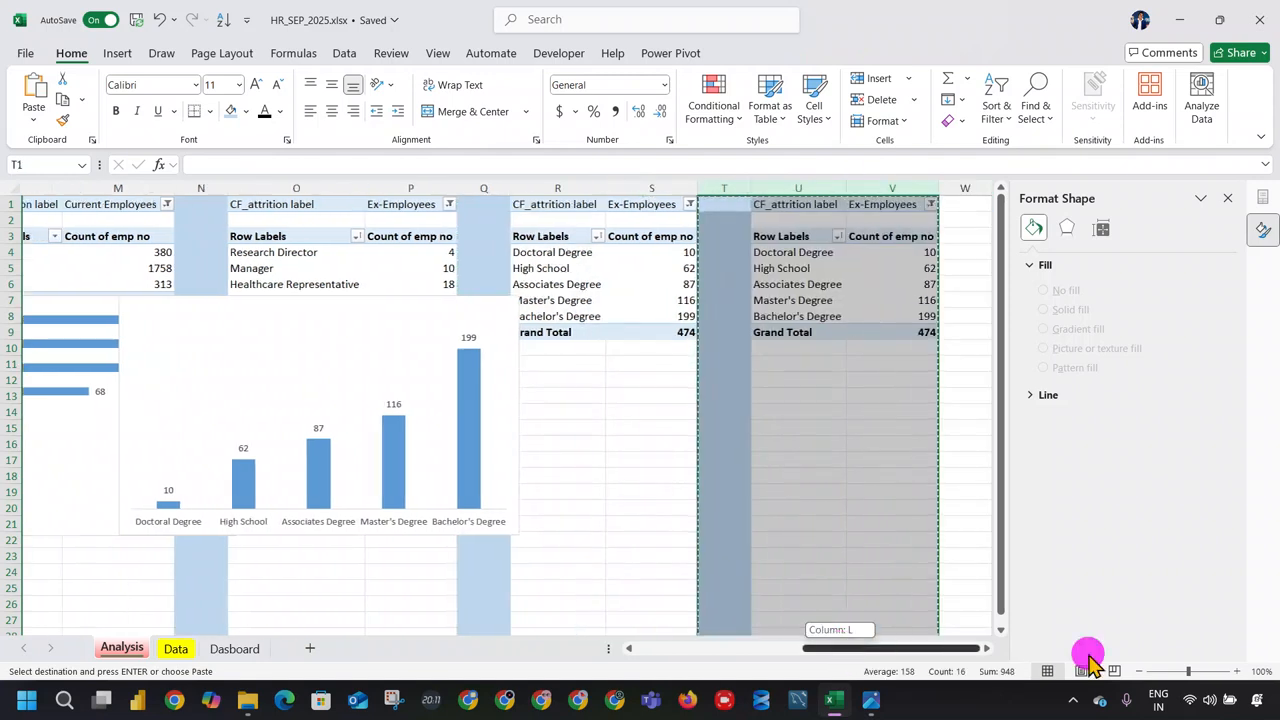
Step: Replace Education with Business Travel as the row field of the copied pivot table in column U
click(837, 272)
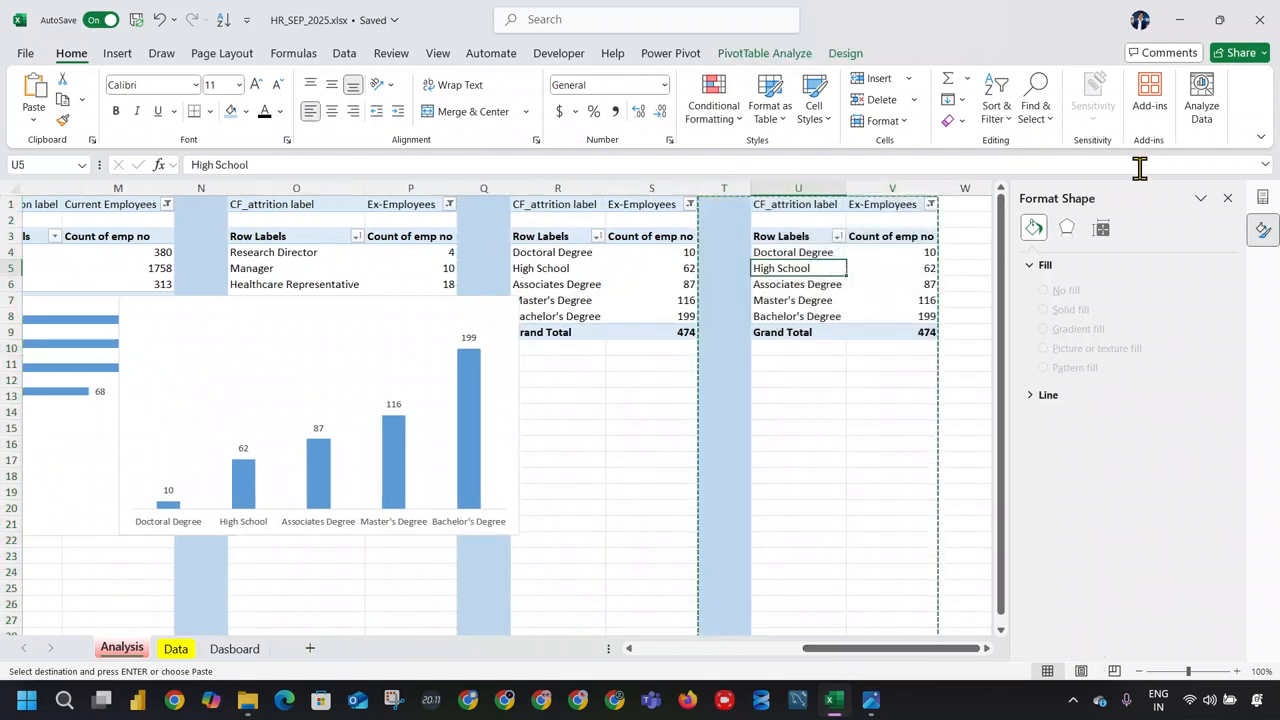
click(1231, 198)
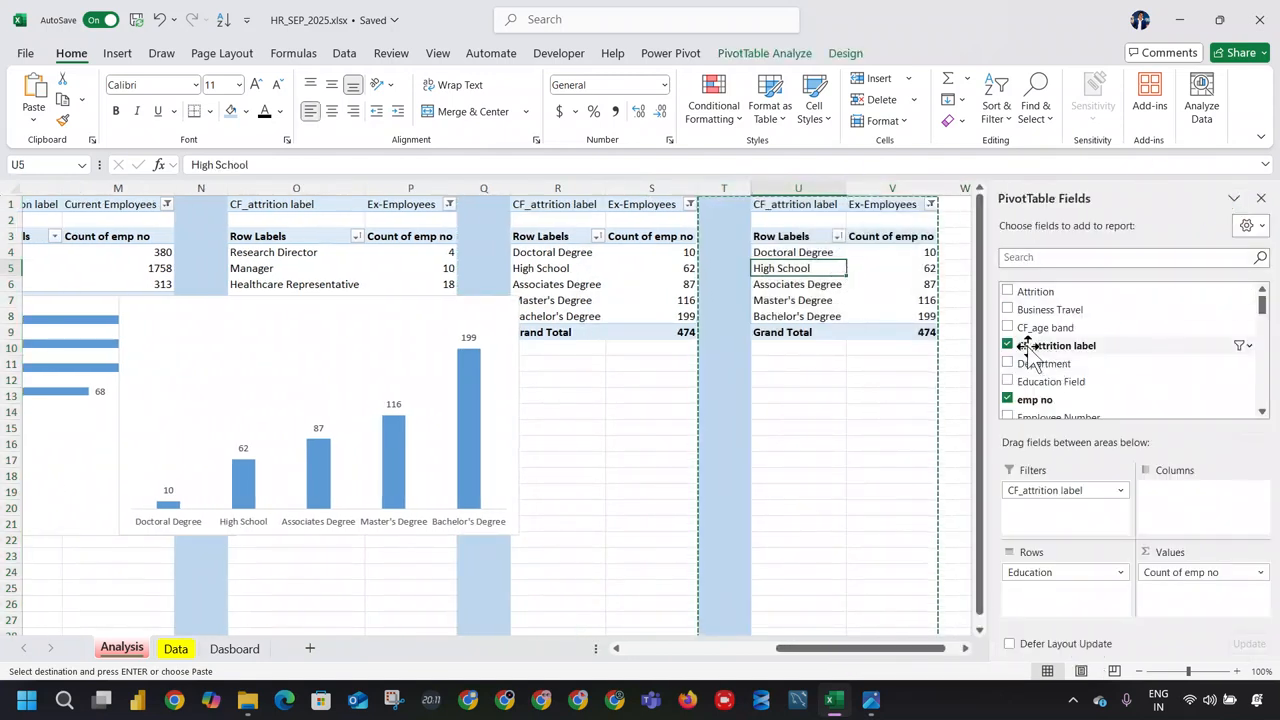
drag(1020, 355, 1121, 276)
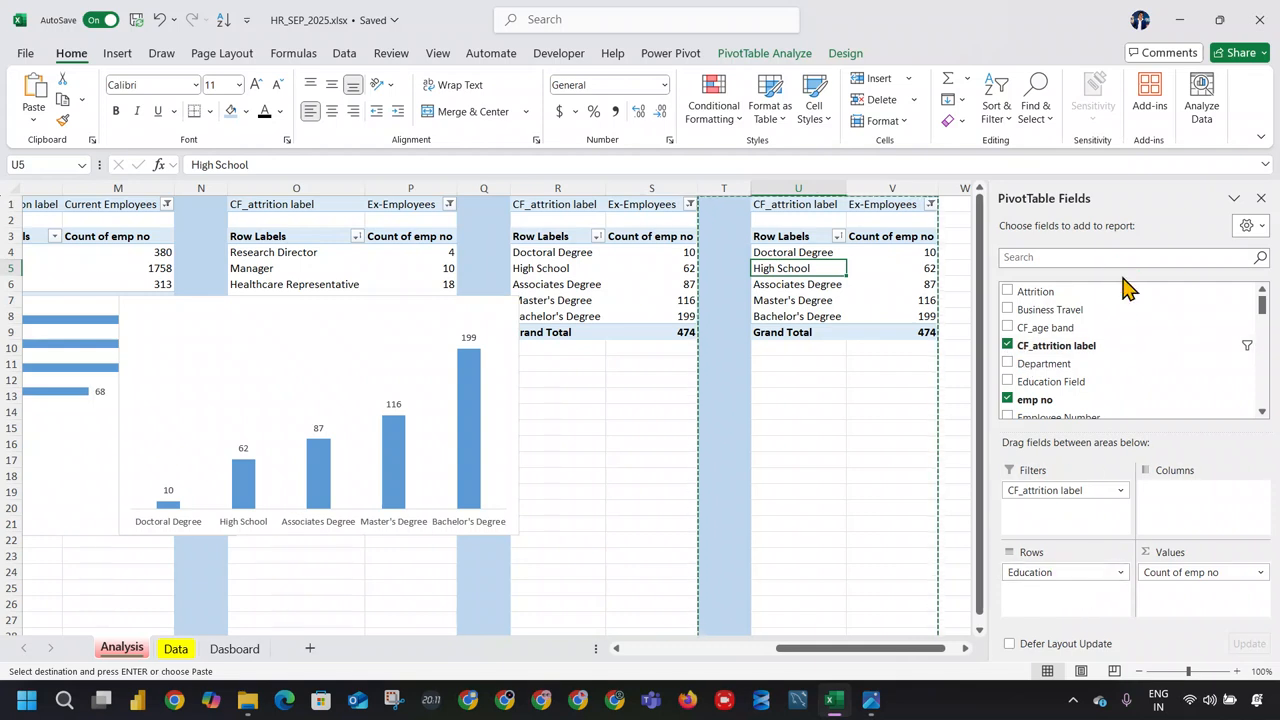
click(1126, 252)
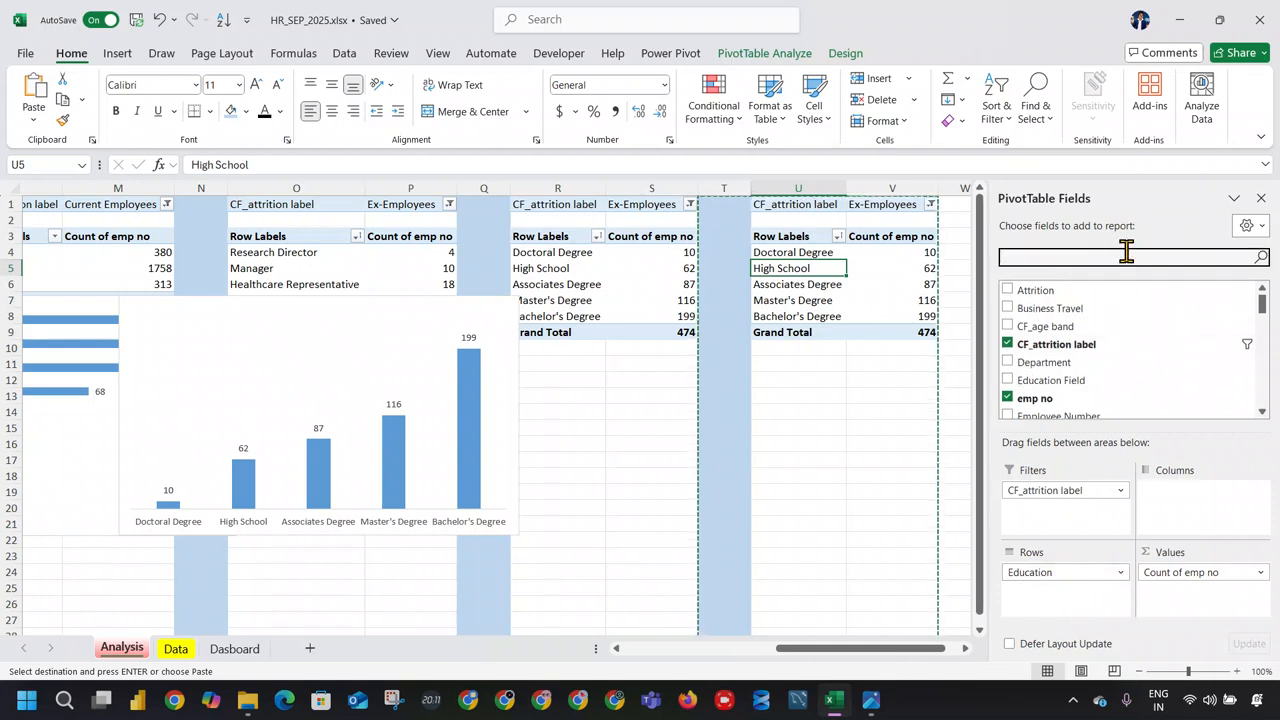
text(buss)
key(BackSpace)
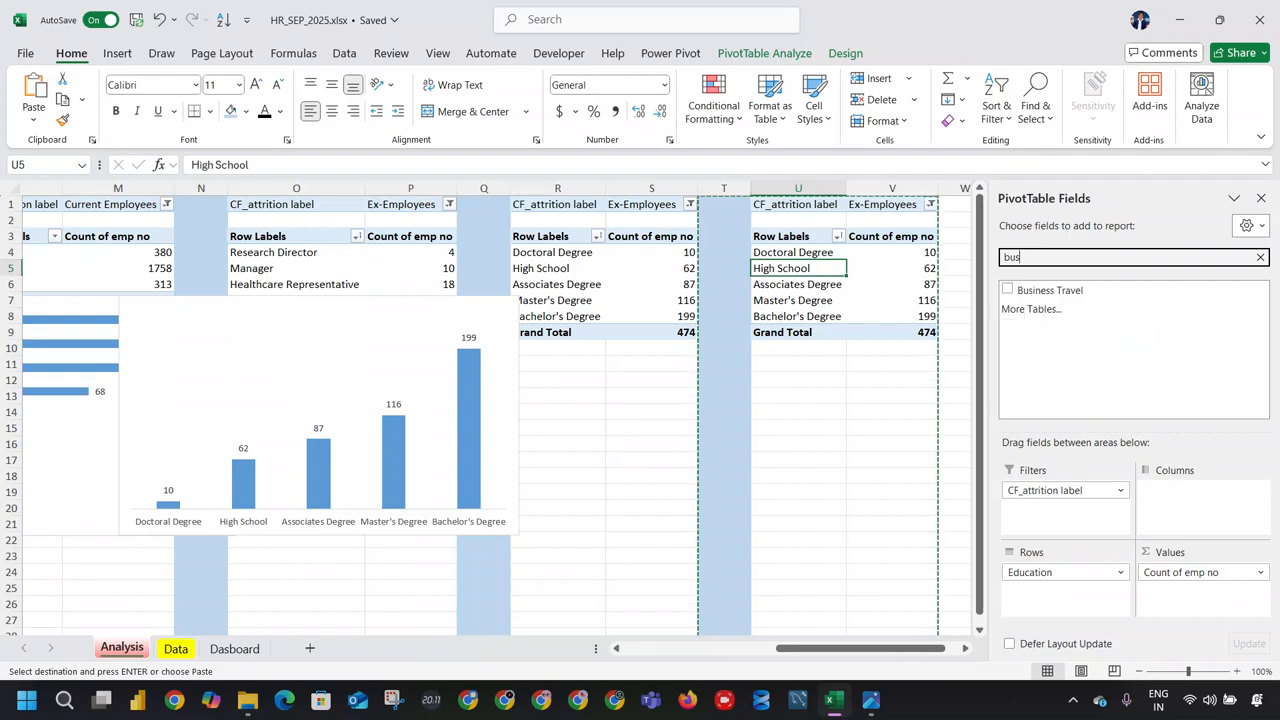
drag(1108, 292, 1090, 400)
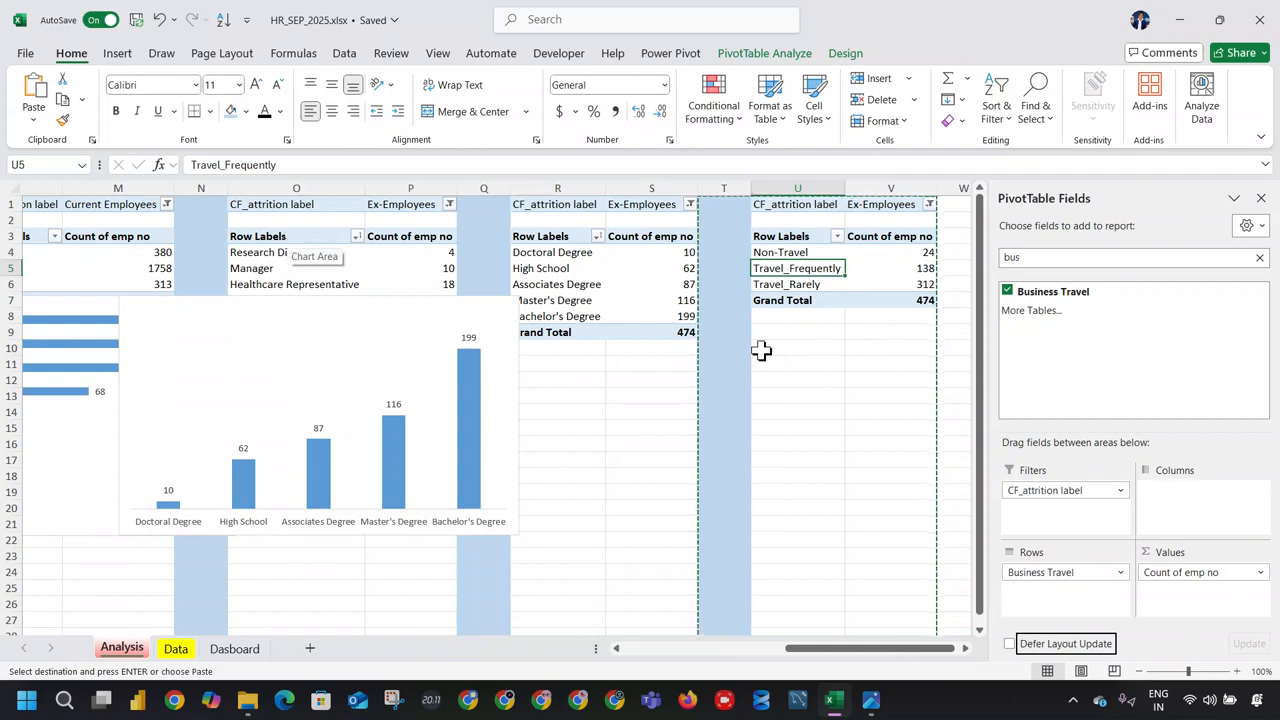
Step: Insert a doughnut chart from the Business Travel pivot table
drag(870, 651, 1021, 650)
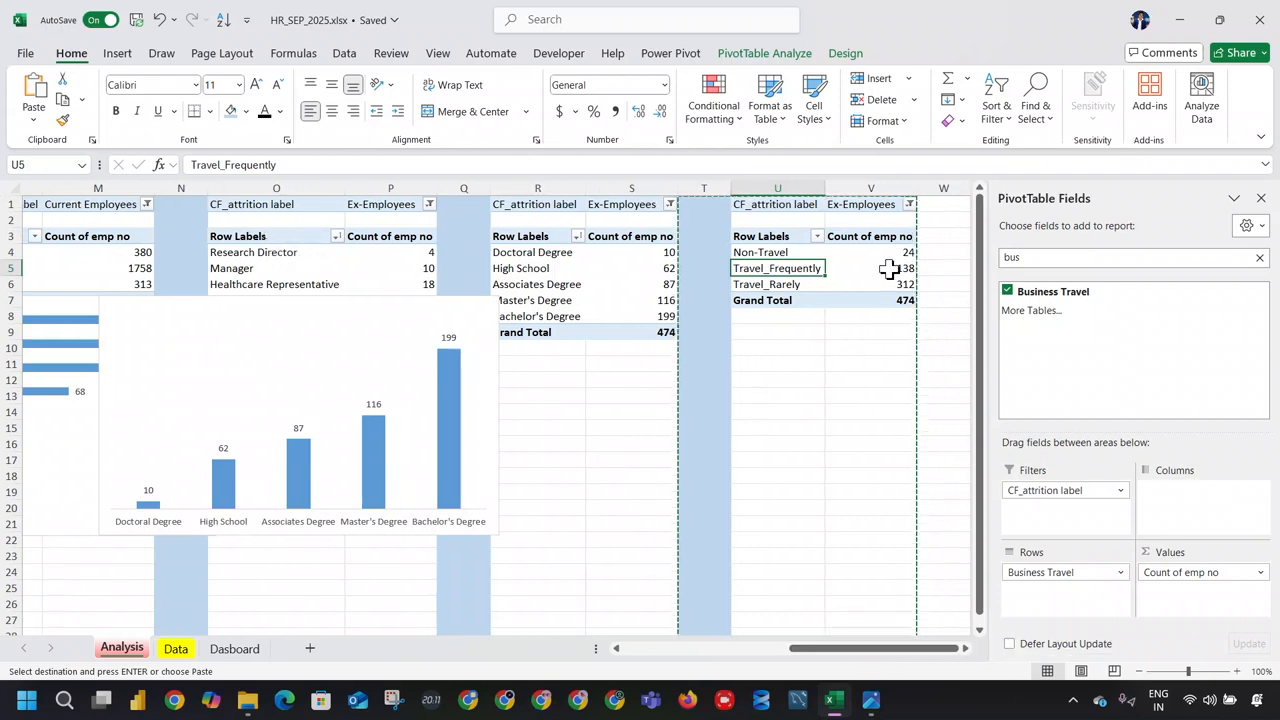
click(888, 268)
click(845, 53)
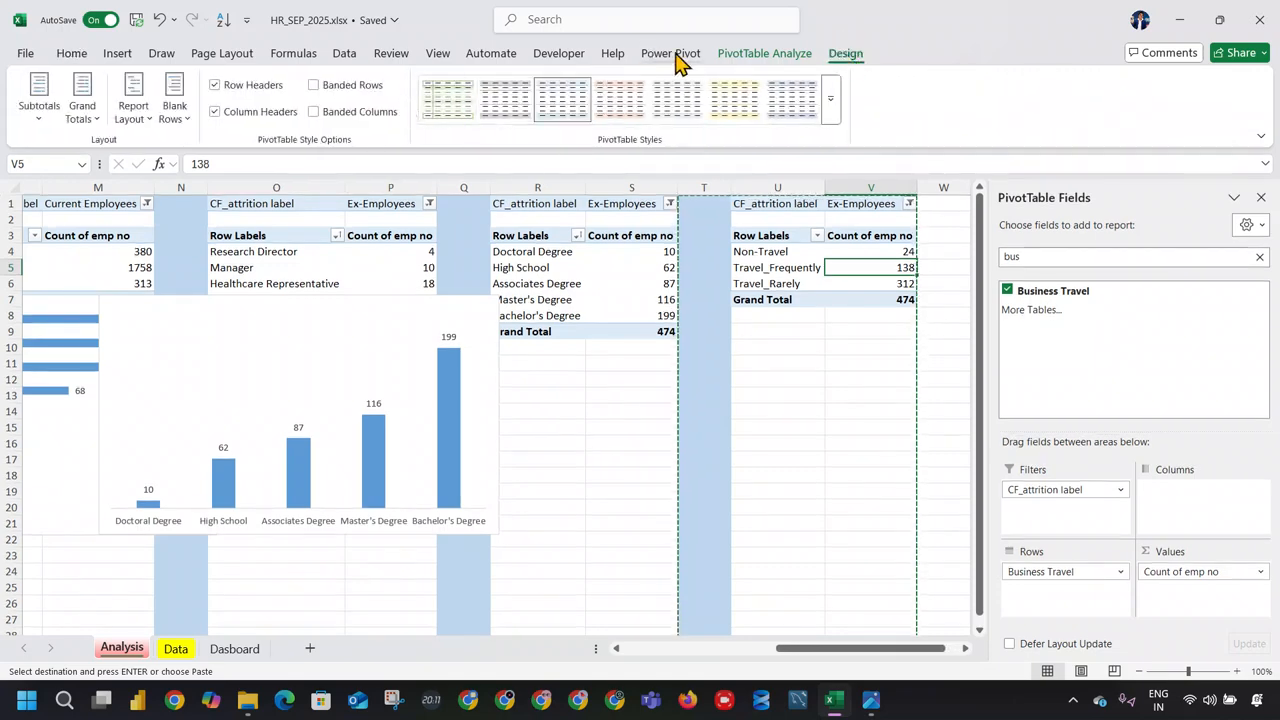
click(117, 53)
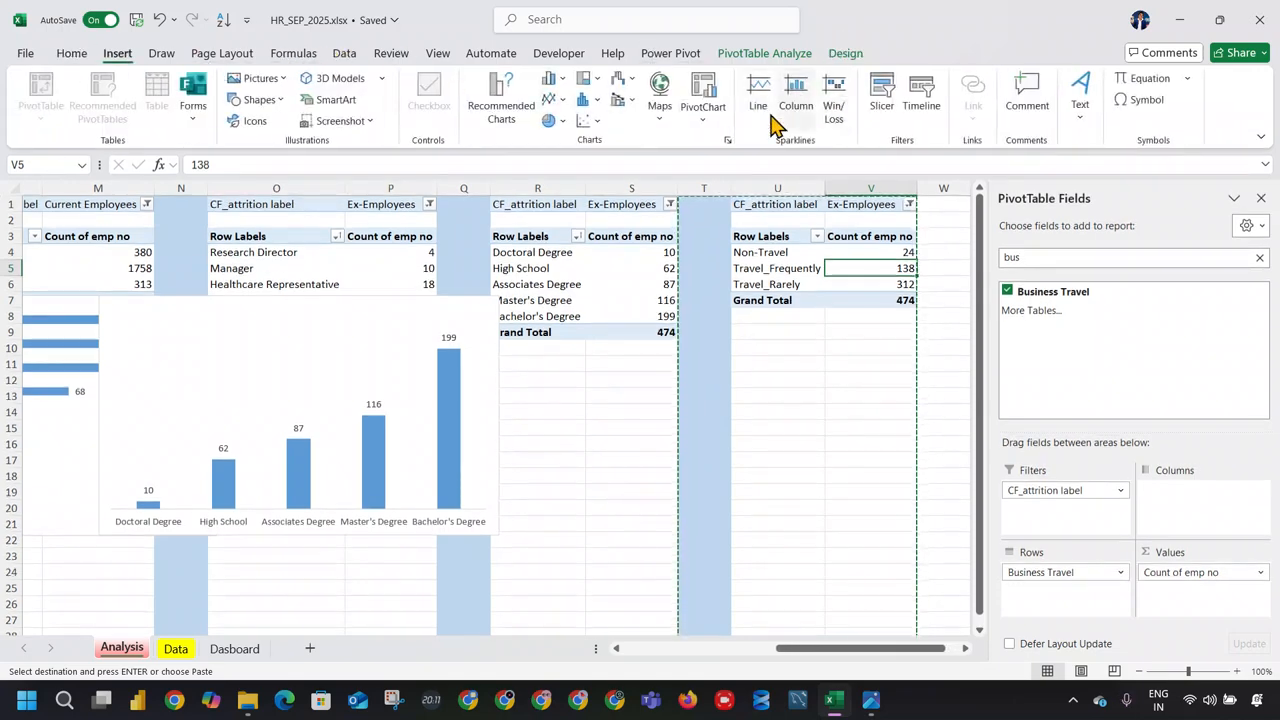
click(560, 122)
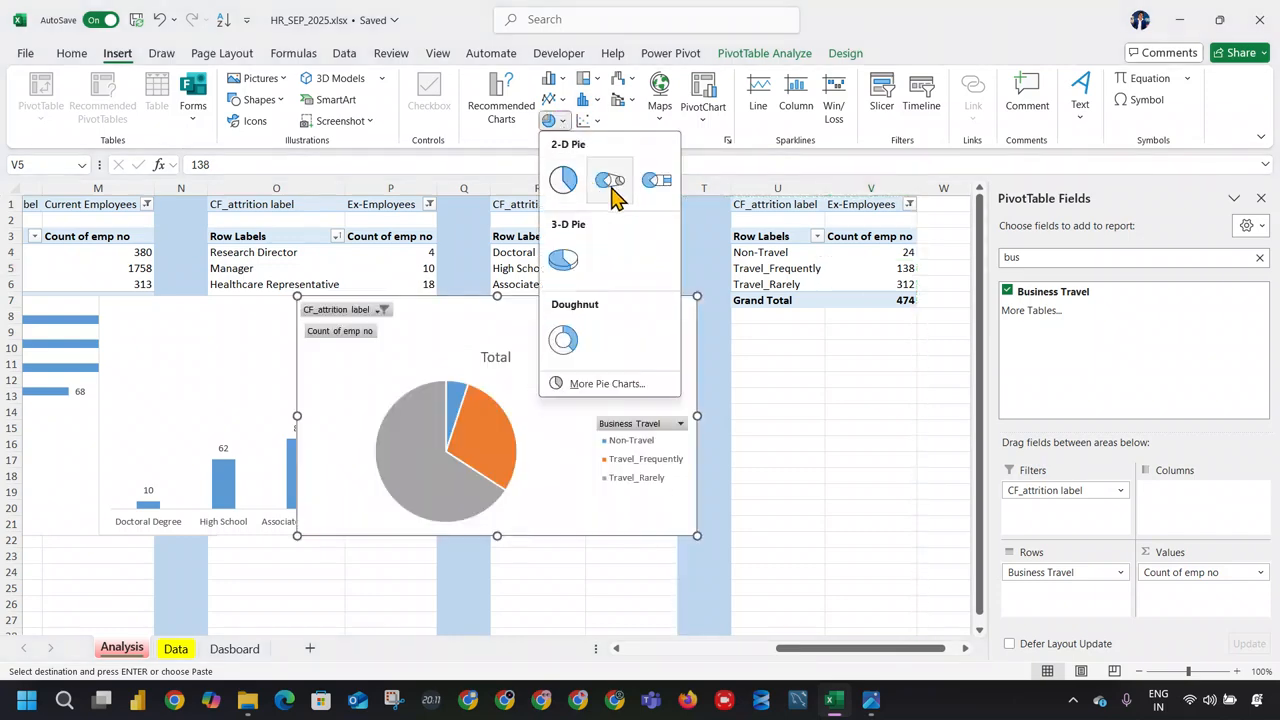
click(570, 345)
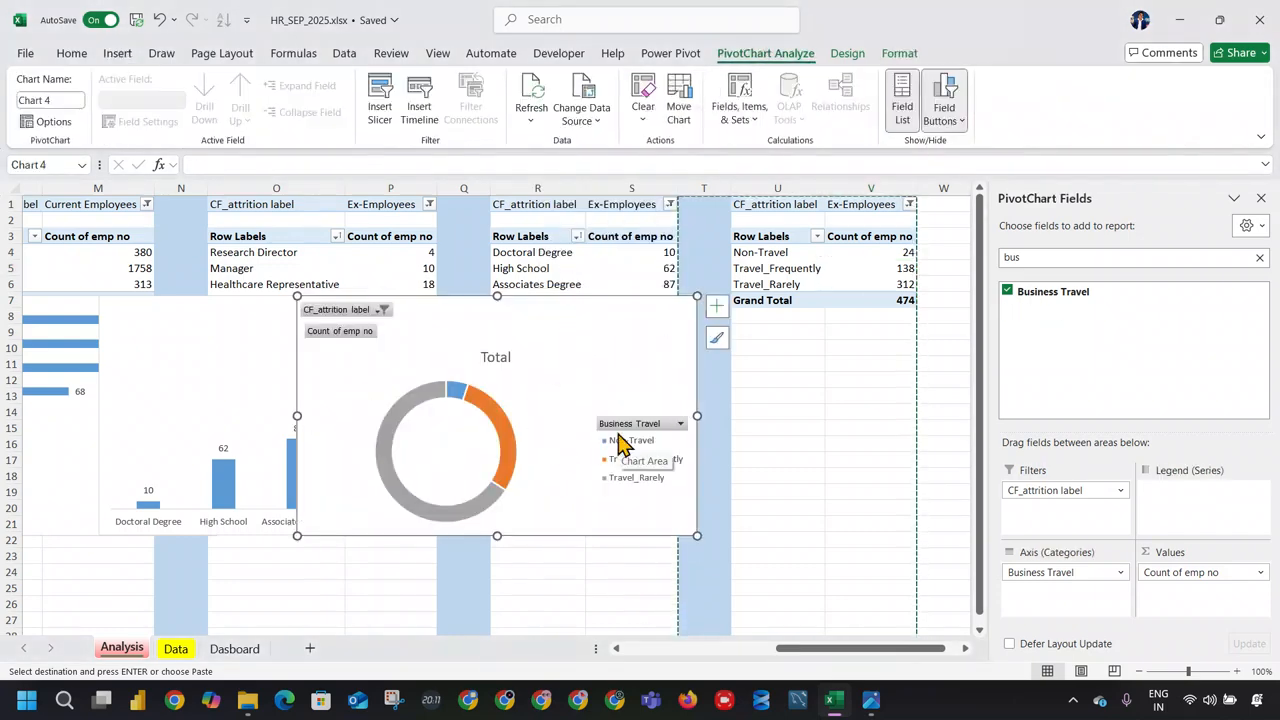
Step: Hide all field buttons on the travel doughnut chart and remove its chart title
right_click(340, 313)
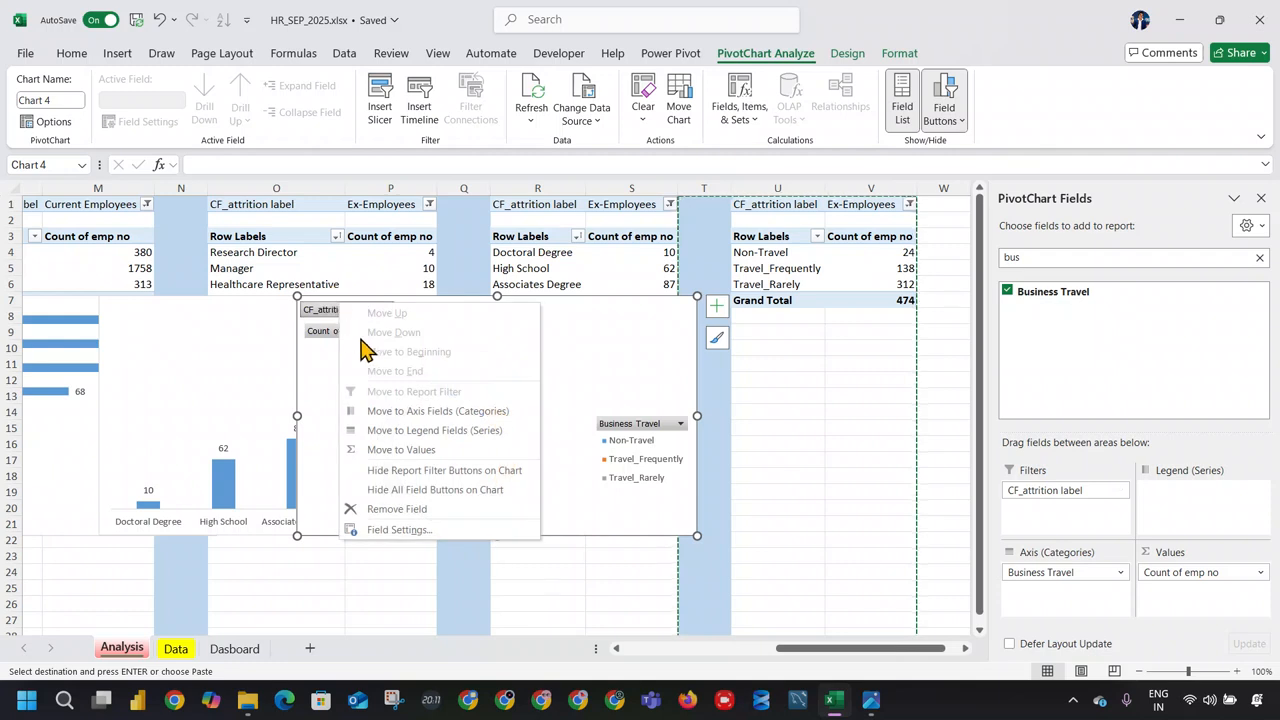
click(429, 486)
click(716, 306)
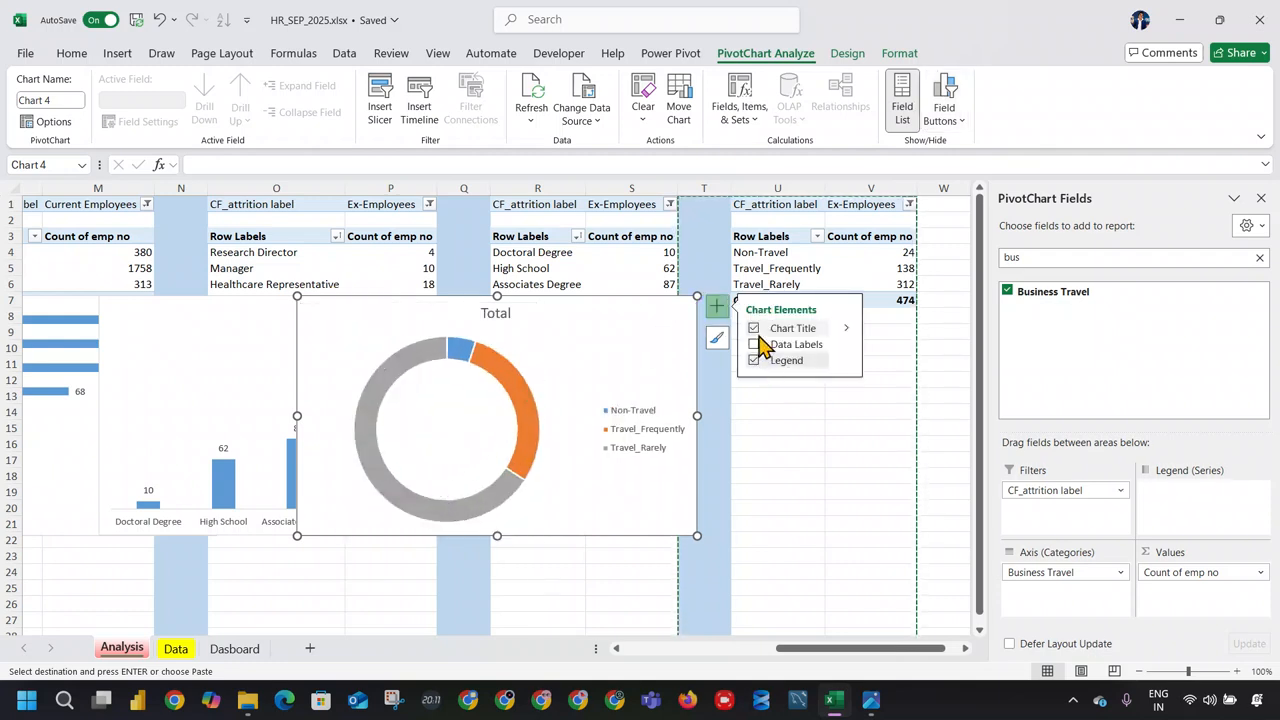
click(756, 329)
Step: Add data labels to the travel doughnut chart and place its legend at the bottom
click(755, 360)
click(755, 345)
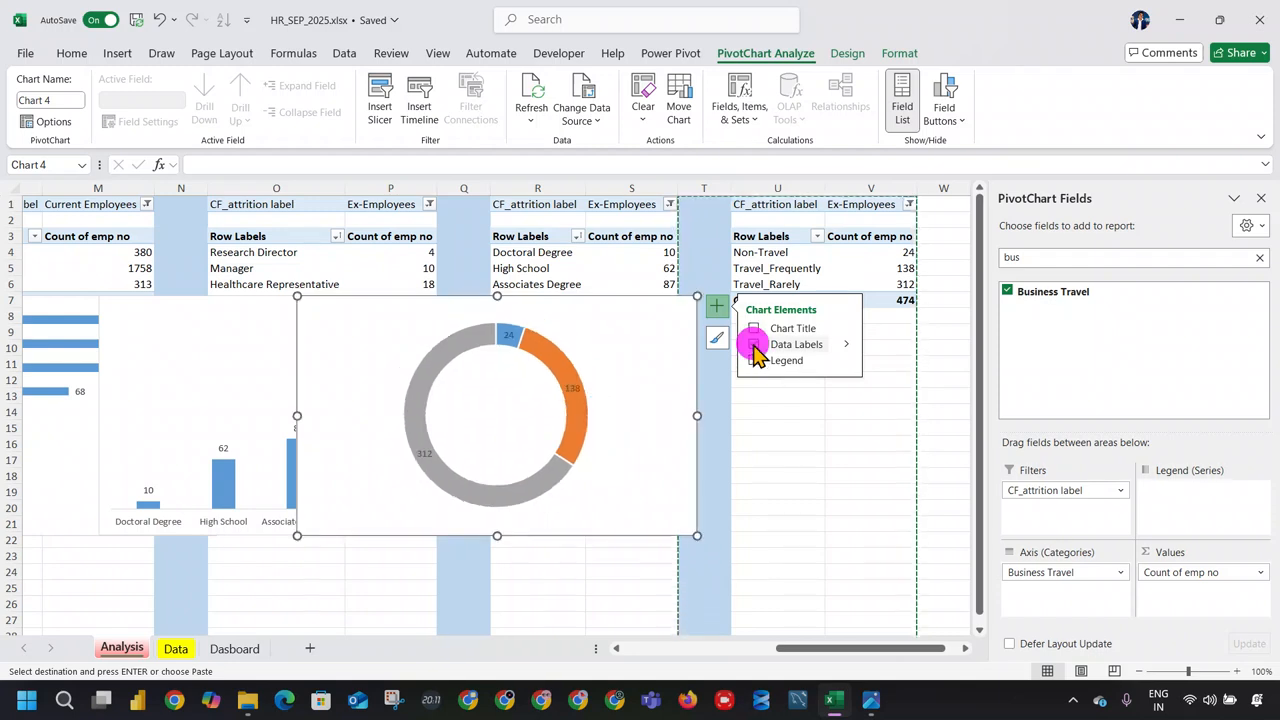
click(755, 362)
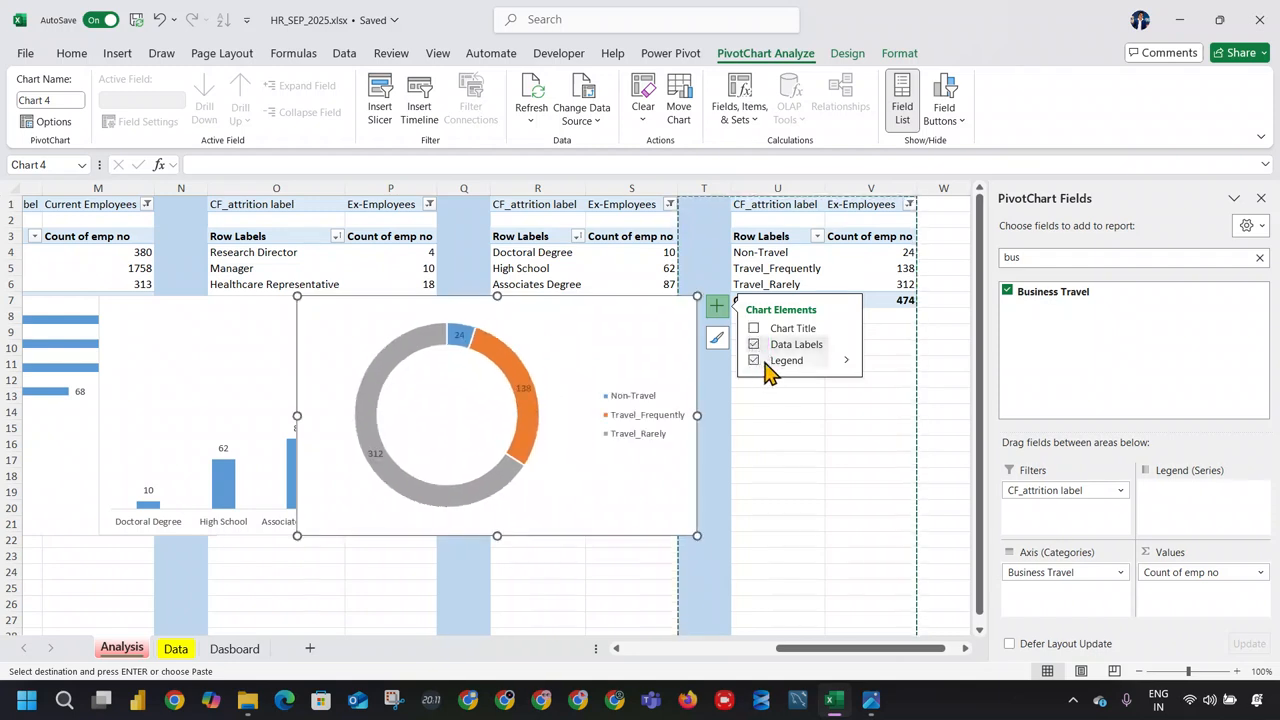
click(765, 362)
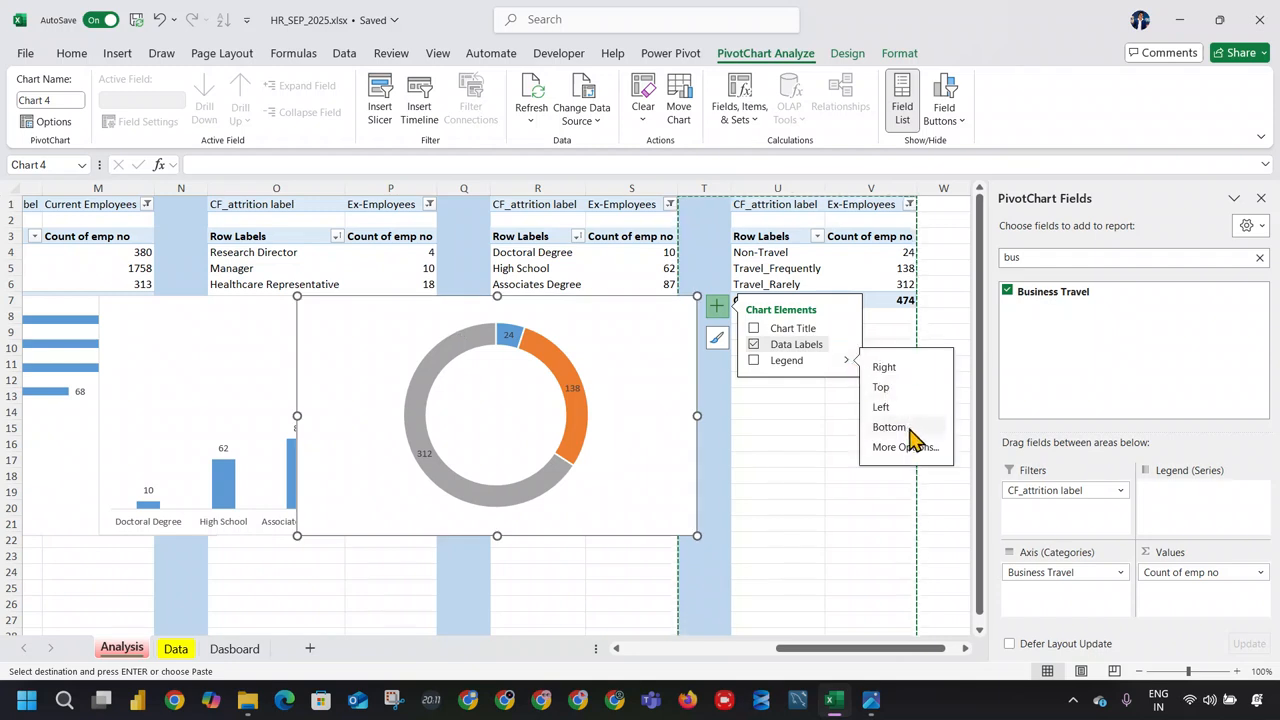
click(912, 438)
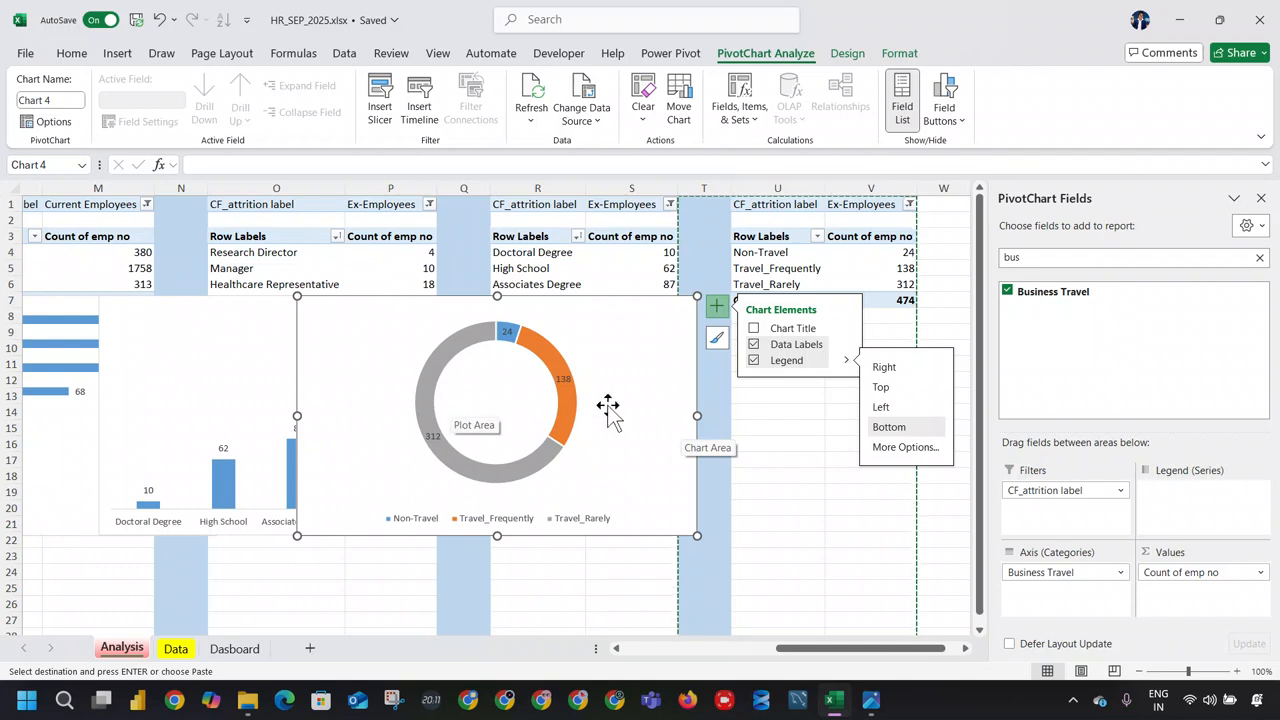
Step: Copy the travel doughnut chart to the Dasboard sheet and fit it into the Total Attrition By Travel panel
drag(695, 418, 553, 450)
click(234, 648)
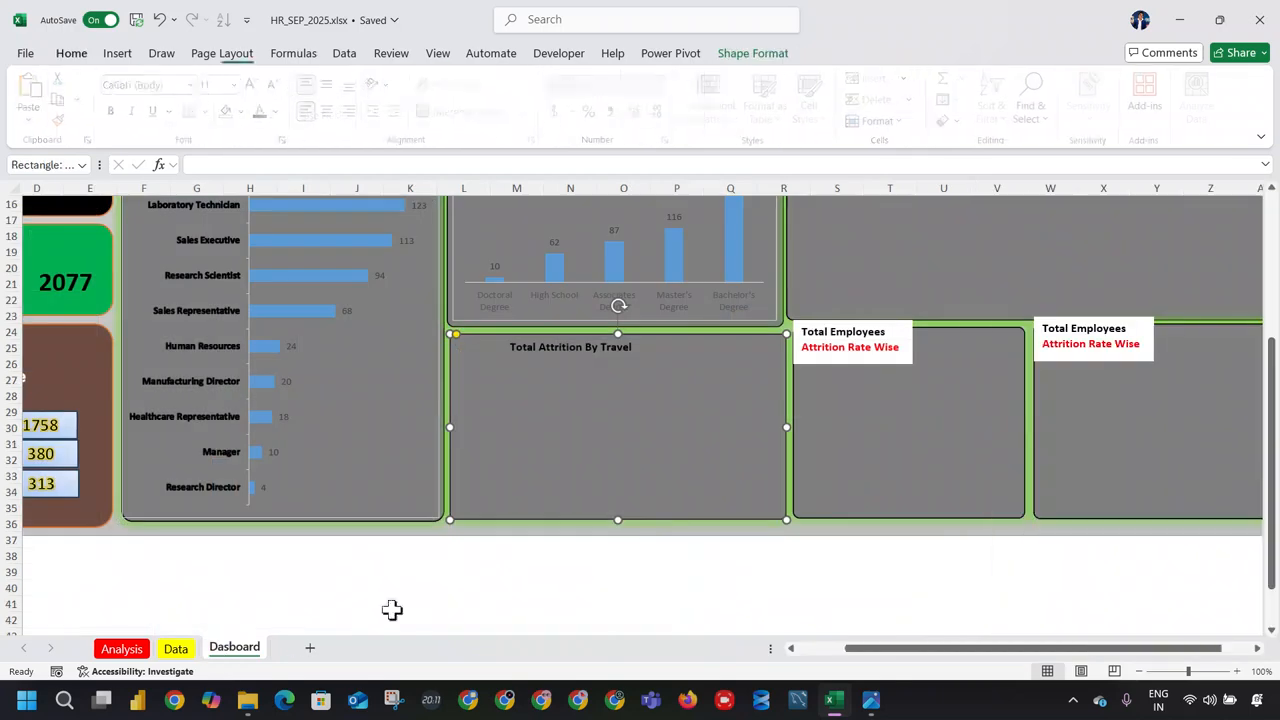
key(ctrl+v)
drag(709, 567, 784, 516)
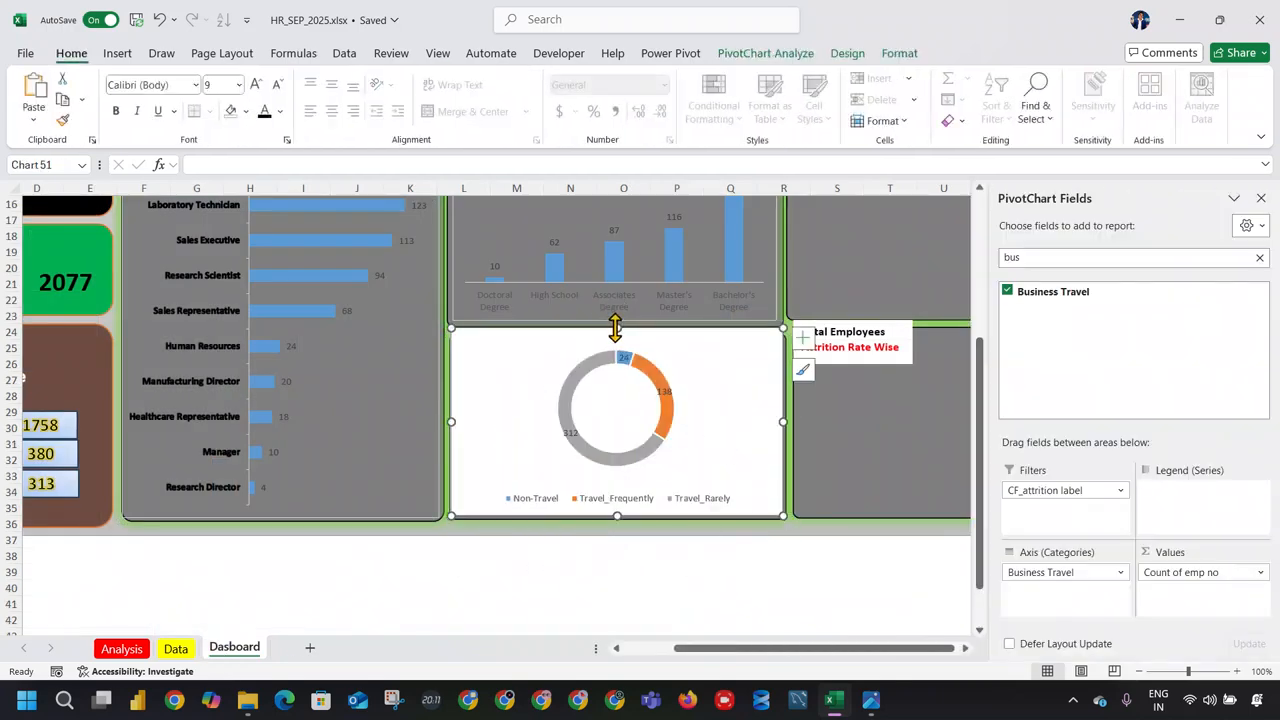
Step: Remove the fill of the pasted travel chart and reduce its height to 2" so it sits below the panel title
click(897, 55)
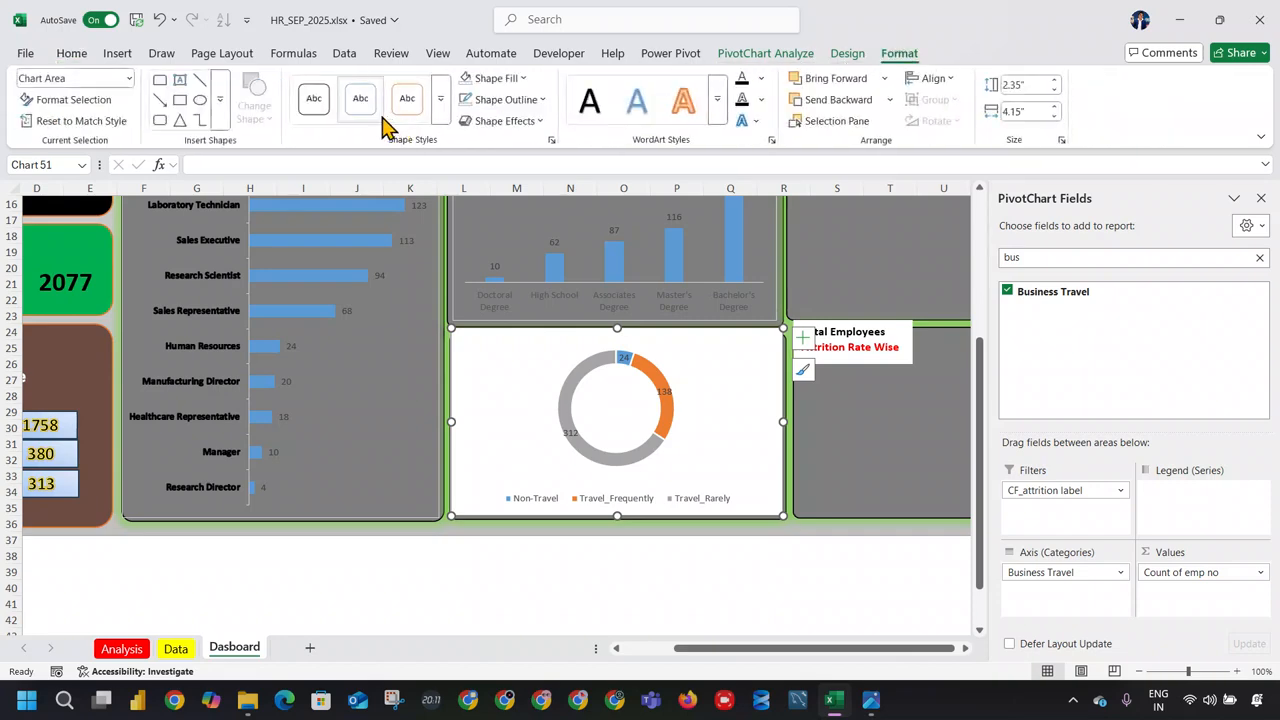
click(524, 79)
click(497, 180)
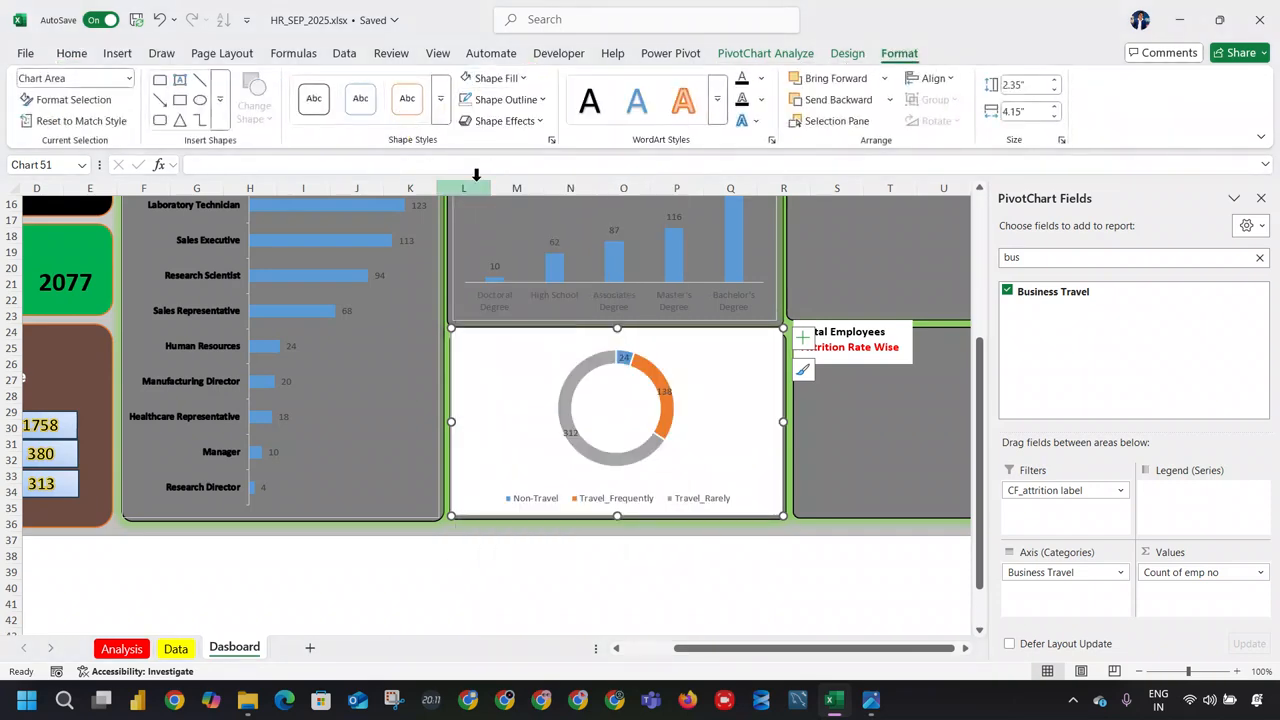
click(517, 82)
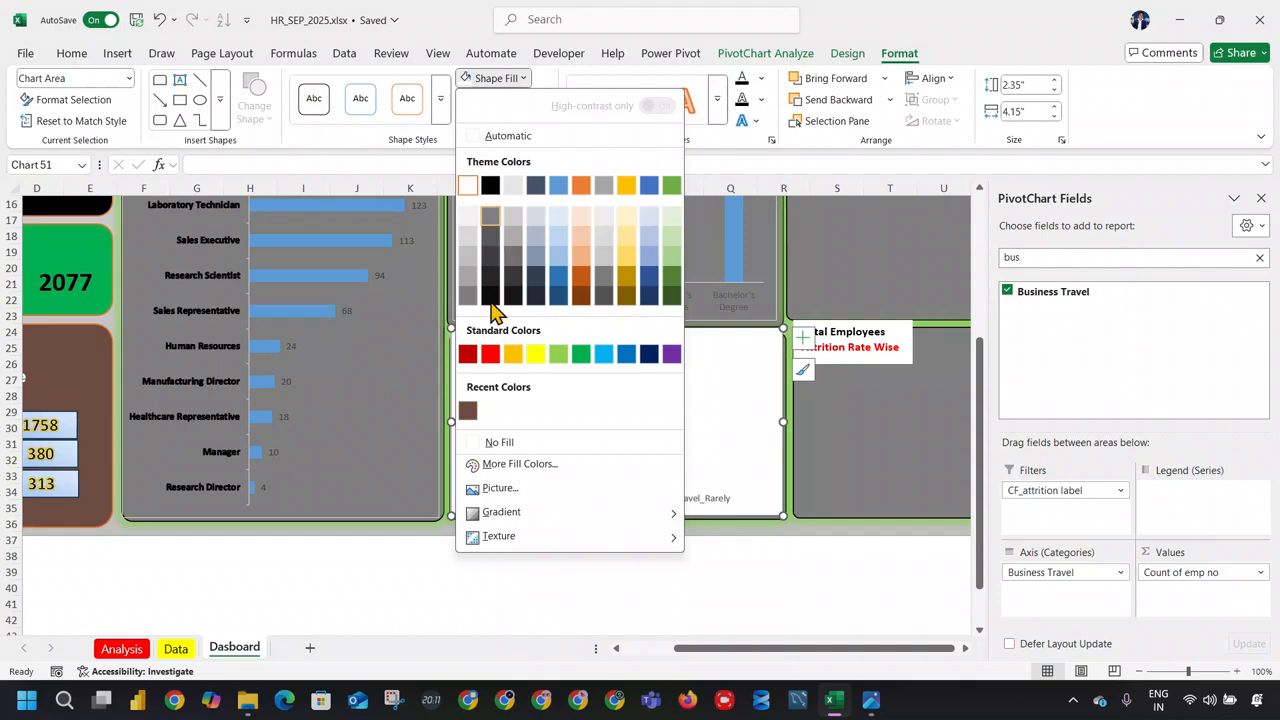
click(498, 441)
click(617, 340)
drag(620, 345, 616, 355)
click(730, 549)
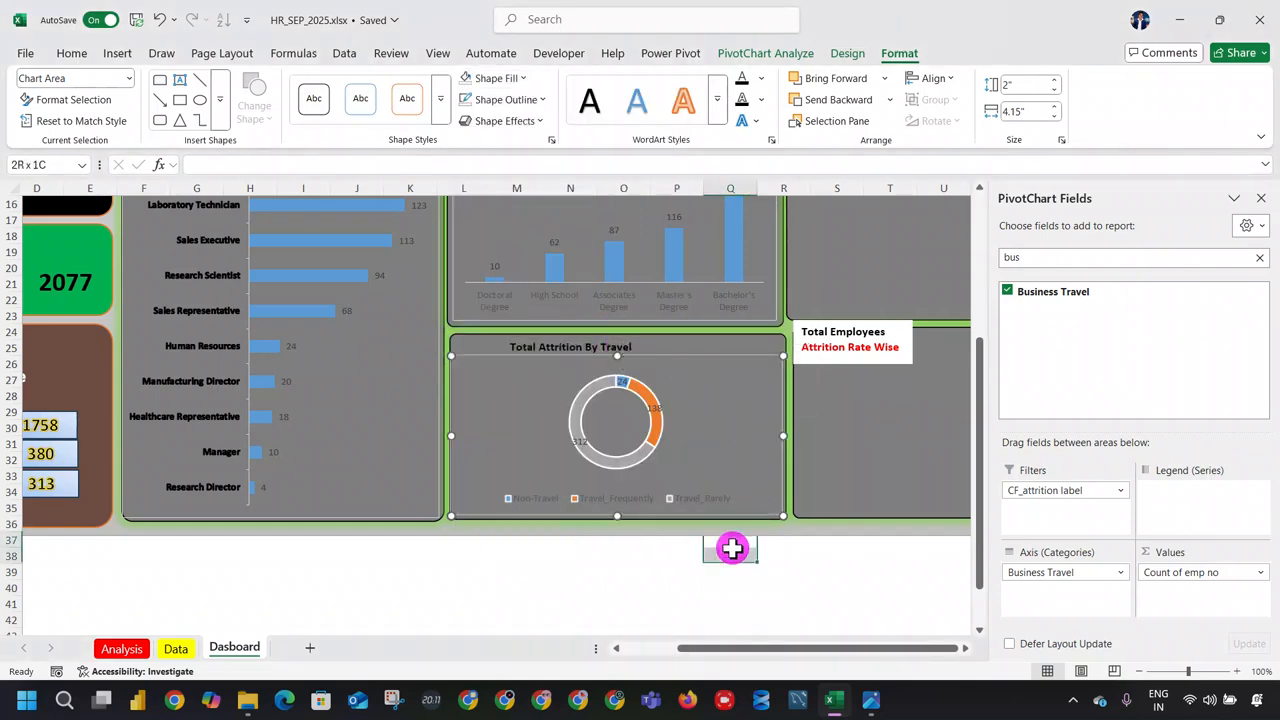
Step: Thicken the ring of the travel doughnut chart by reducing its doughnut hole size, with point explosion at 0%
click(652, 411)
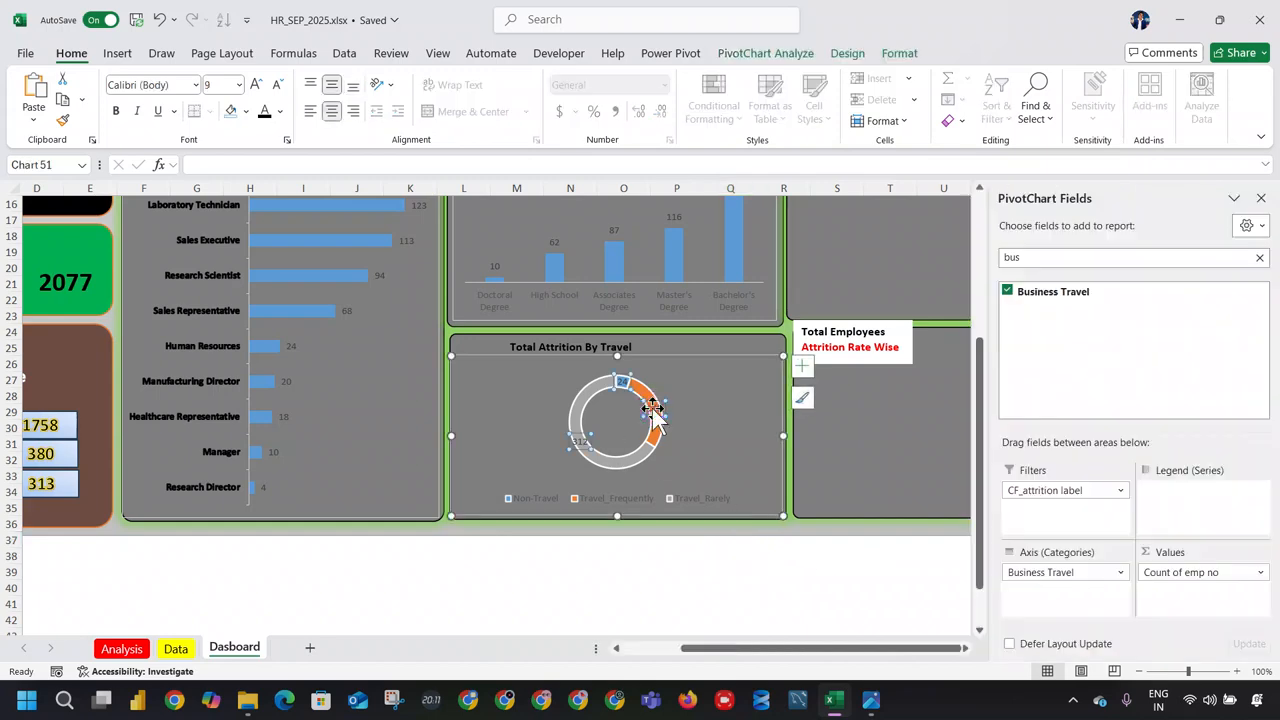
click(627, 463)
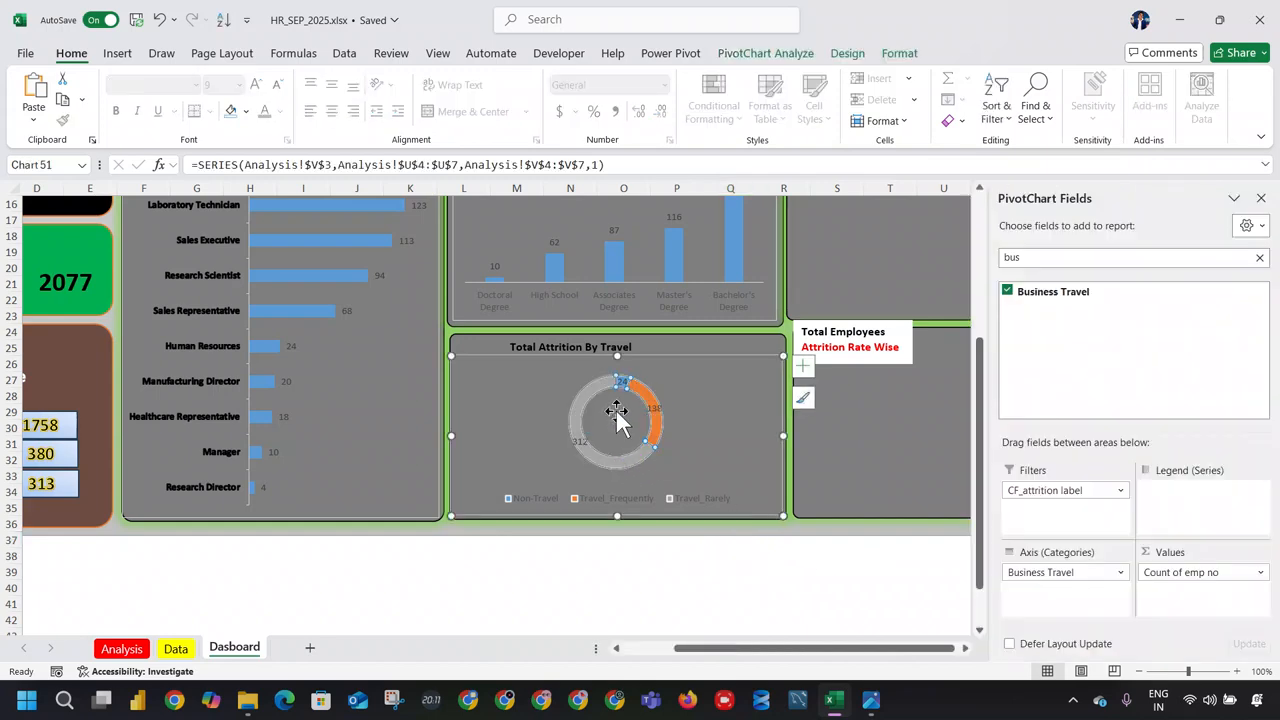
double_click(586, 394)
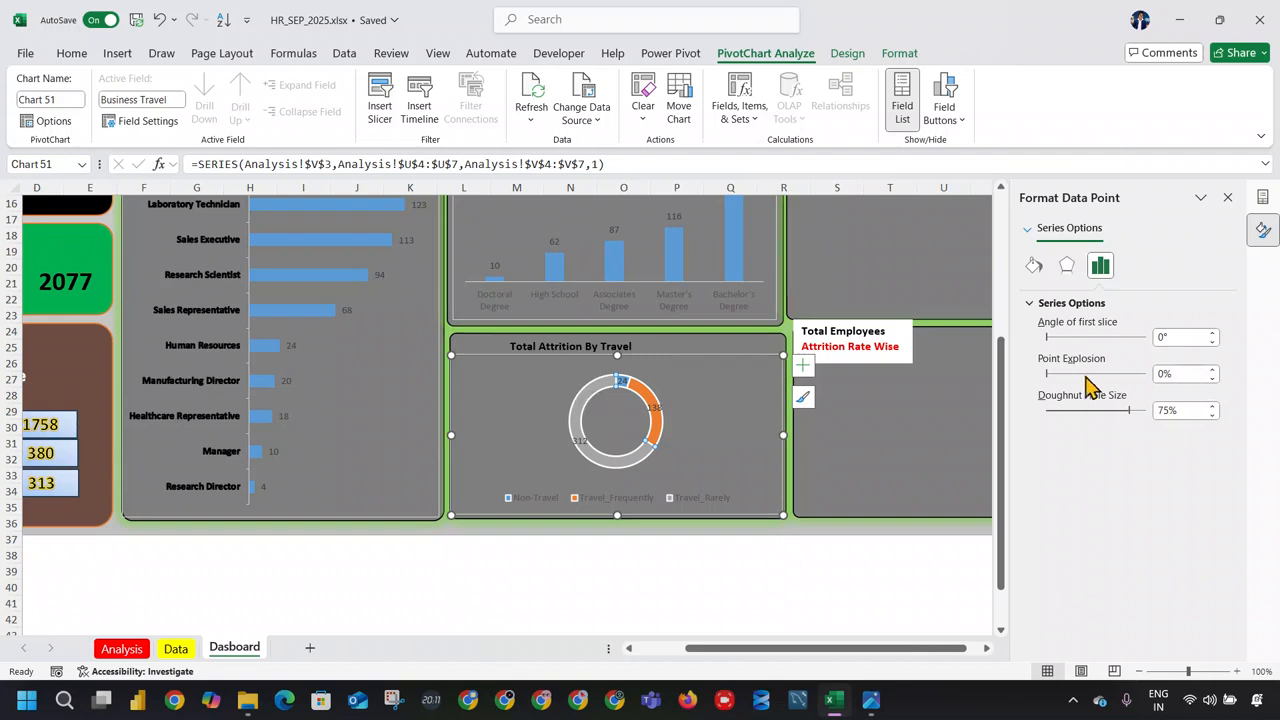
click(1075, 375)
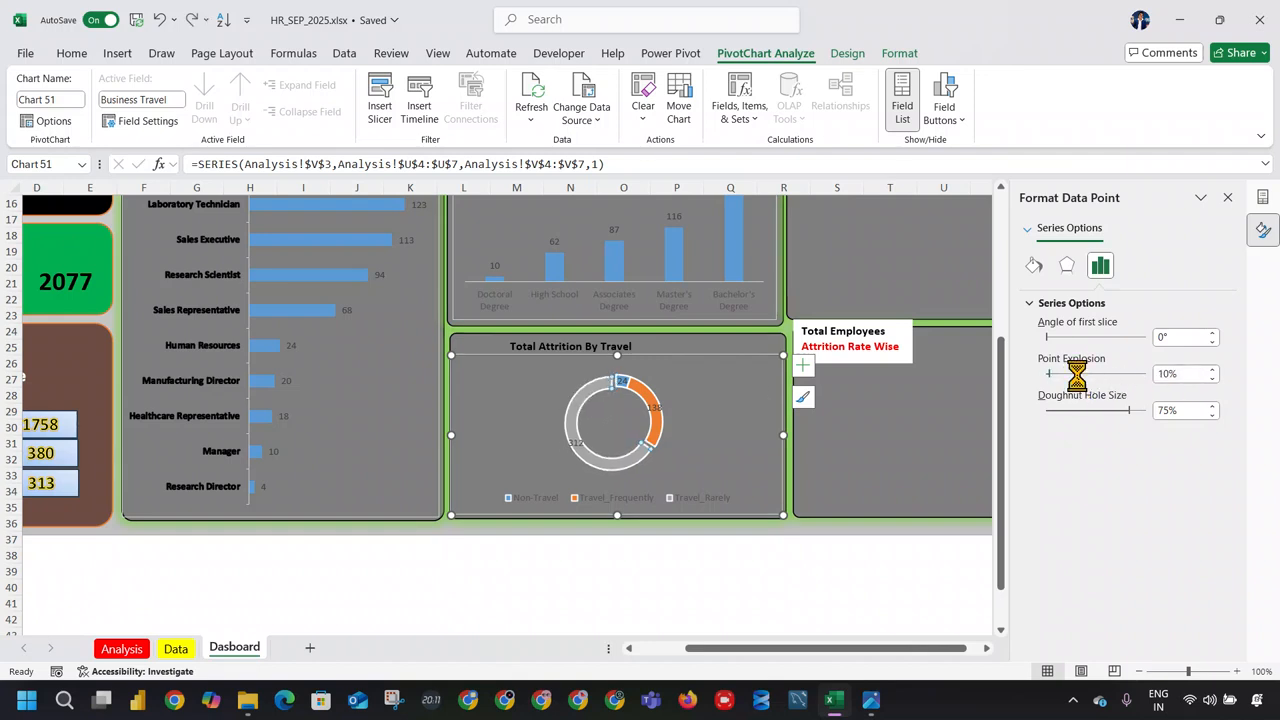
click(1116, 411)
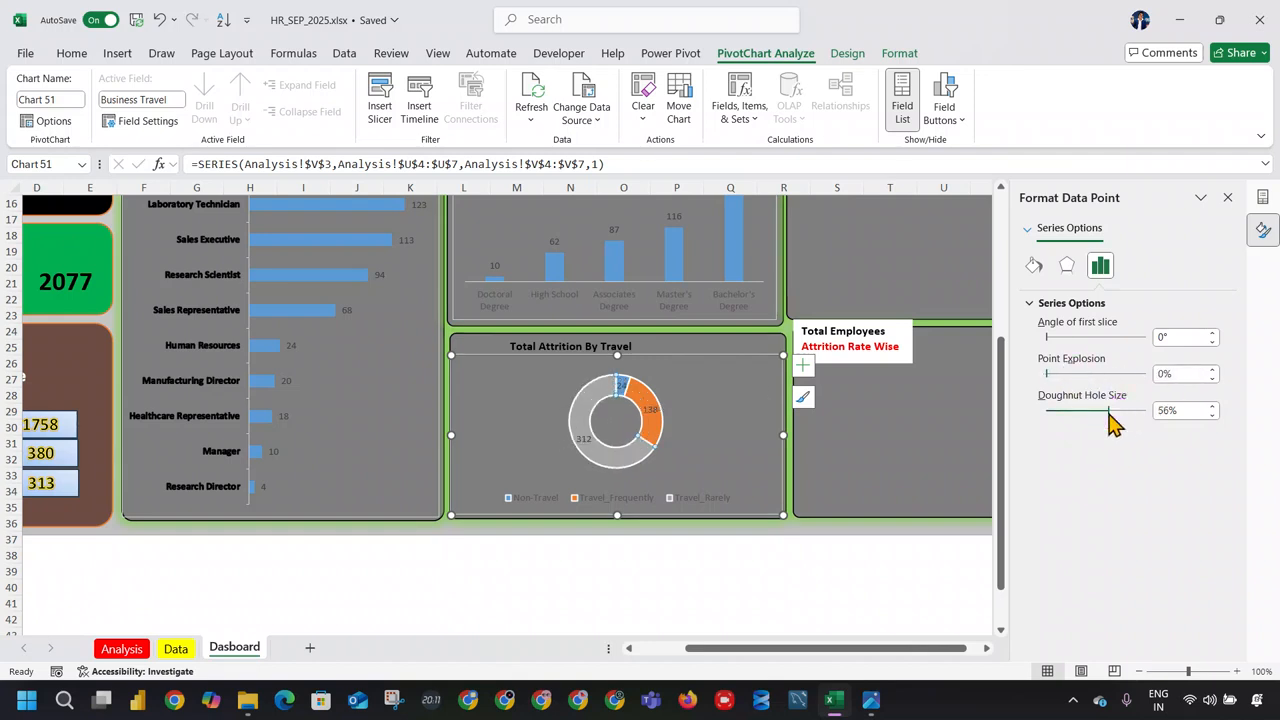
drag(1113, 423, 1100, 421)
click(757, 546)
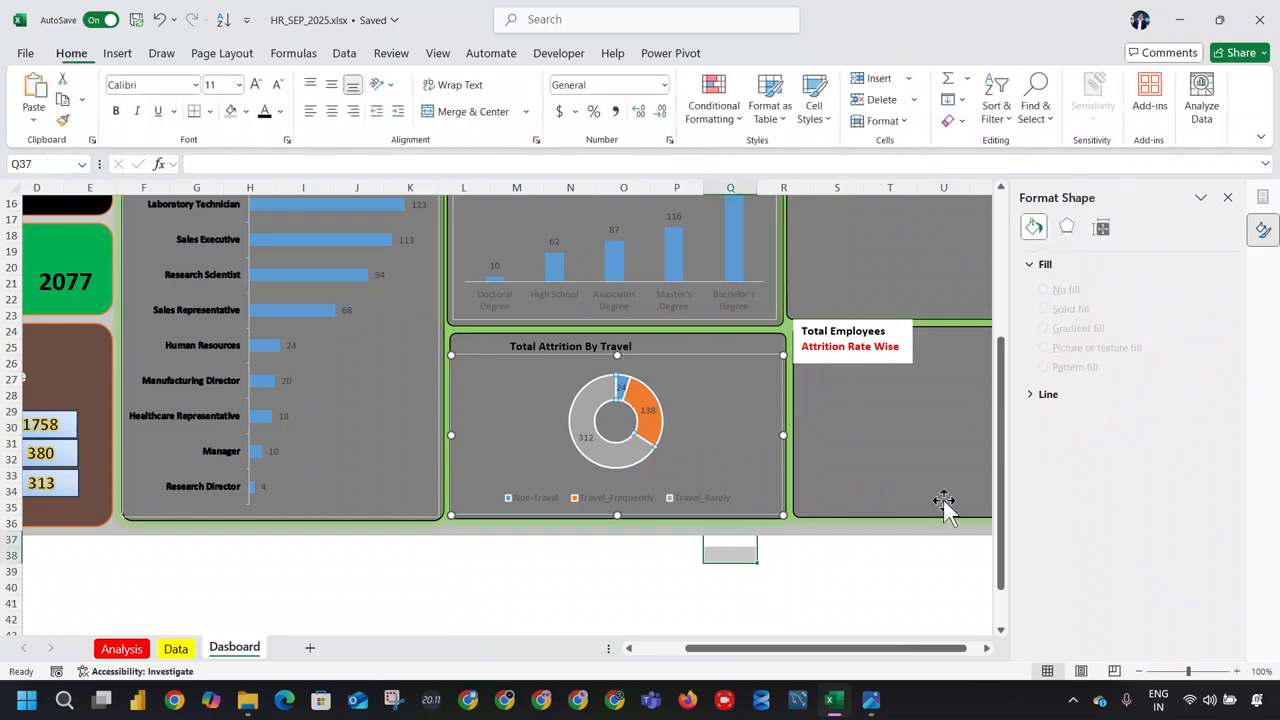
Step: Close the formatting pane and review the whole dashboard for the panels that still lack charts
scroll(870, 550, up, 4)
scroll(855, 590, up, 1)
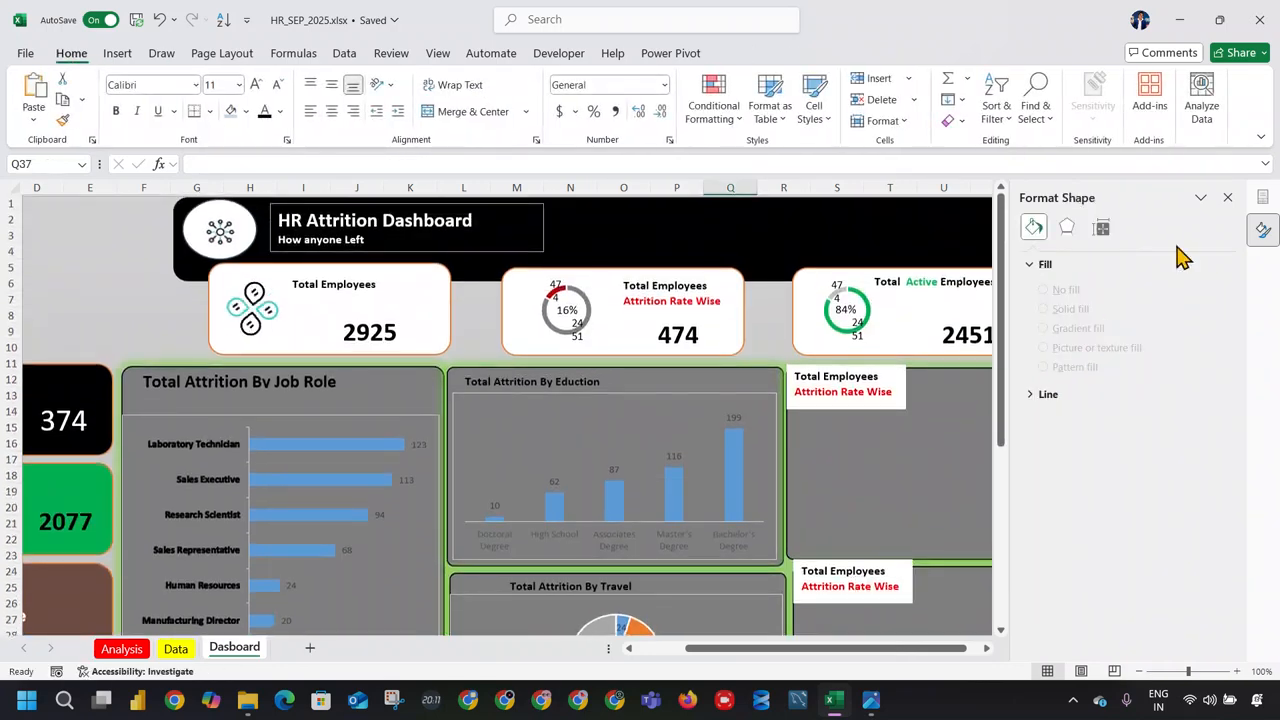
click(1228, 197)
scroll(1113, 287, down, 3)
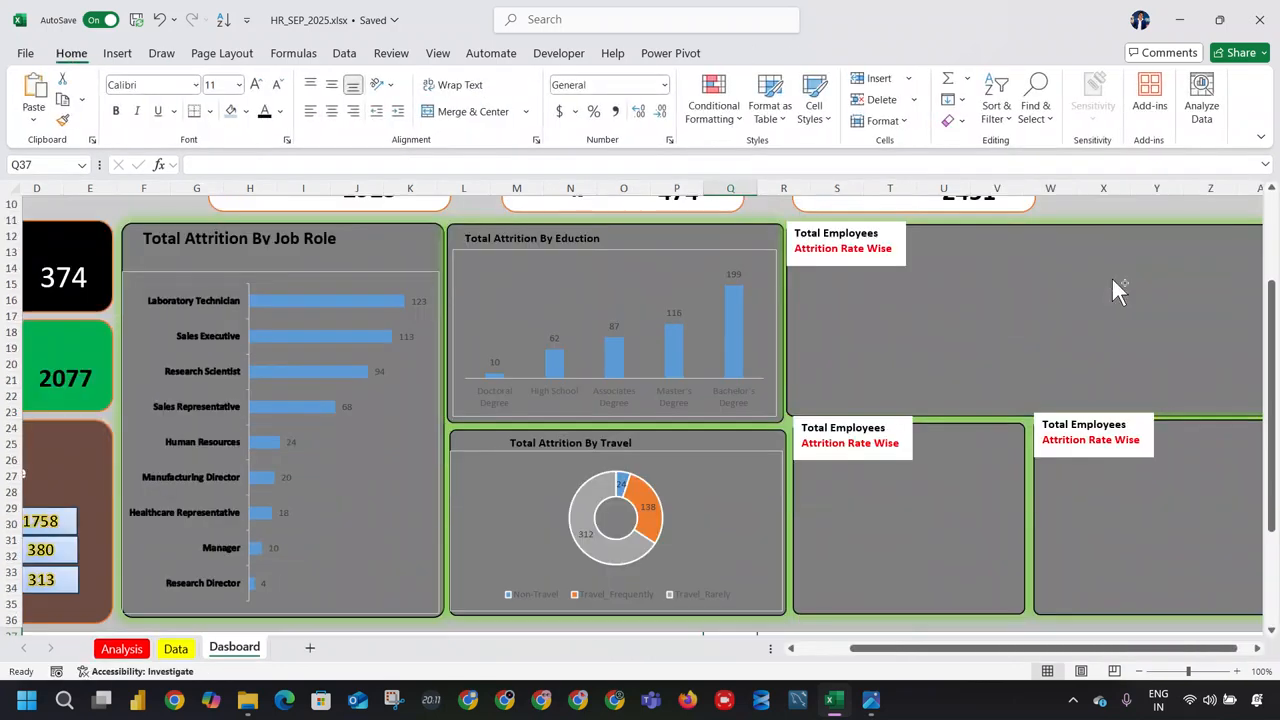
scroll(1010, 290, up, 3)
scroll(1013, 315, down, 6)
scroll(1012, 314, up, 6)
scroll(1012, 314, down, 2)
scroll(1012, 314, up, 2)
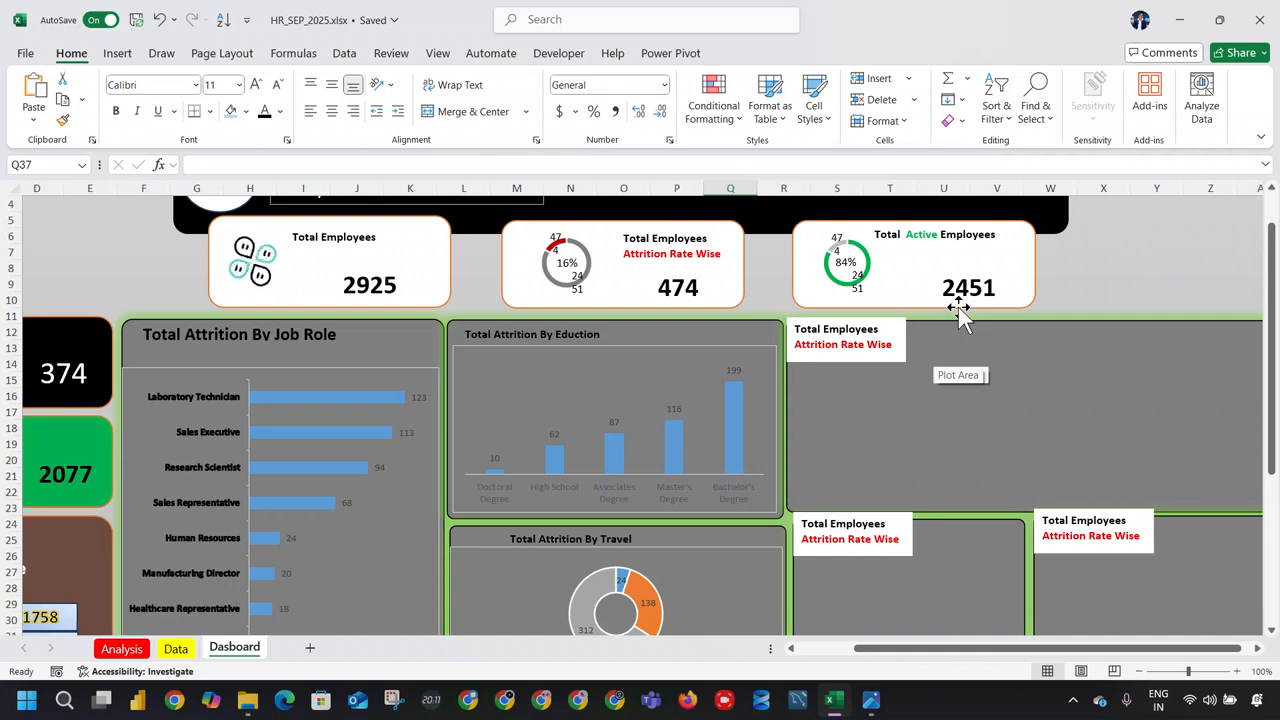
Step: Replace the heading of the large empty panel beside the education chart with "Total Attrition By Group and Gender", copying the education heading's wording
click(849, 343)
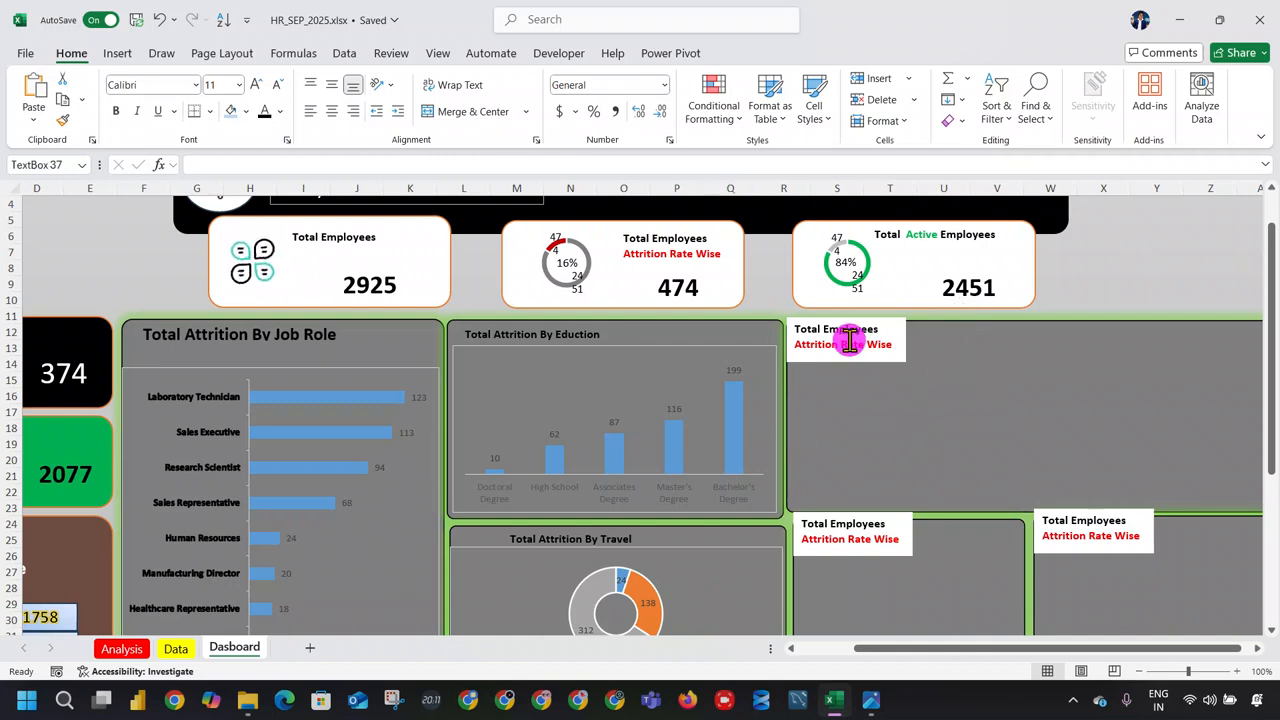
click(608, 340)
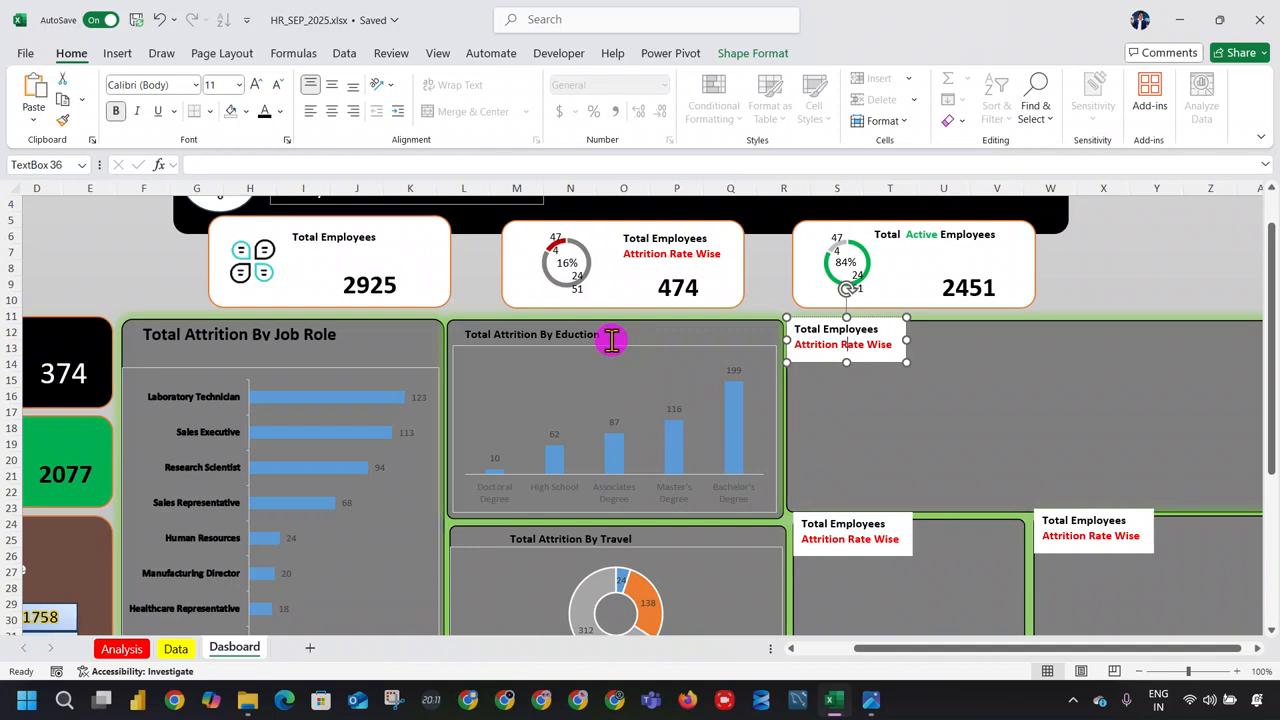
click(588, 335)
double_click(588, 335)
key(ctrl+a)
key(ctrl+c)
click(835, 333)
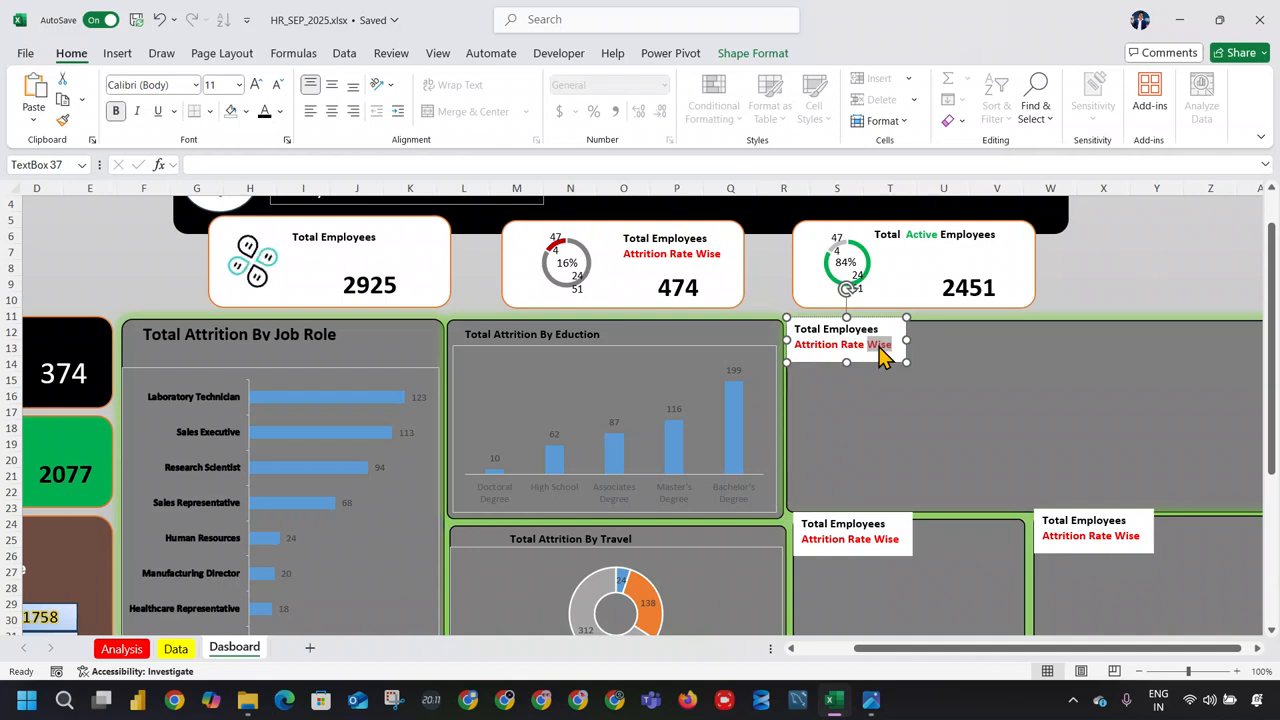
key(ctrl+a)
key(ctrl+v)
drag(878, 350, 790, 346)
text(Gro)
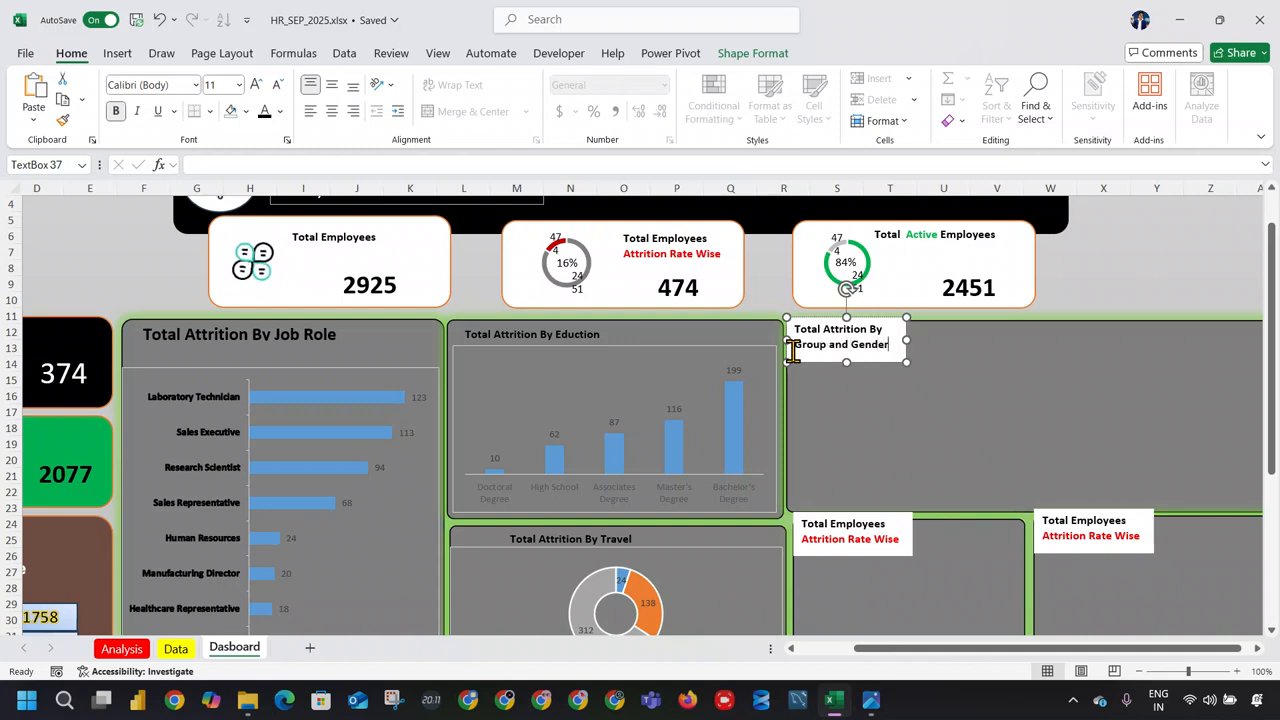
Step: Widen the Total Attrition By Group and Gender text box to fit one line and remove its fill
drag(902, 338, 1050, 340)
scroll(1100, 412, up, 1)
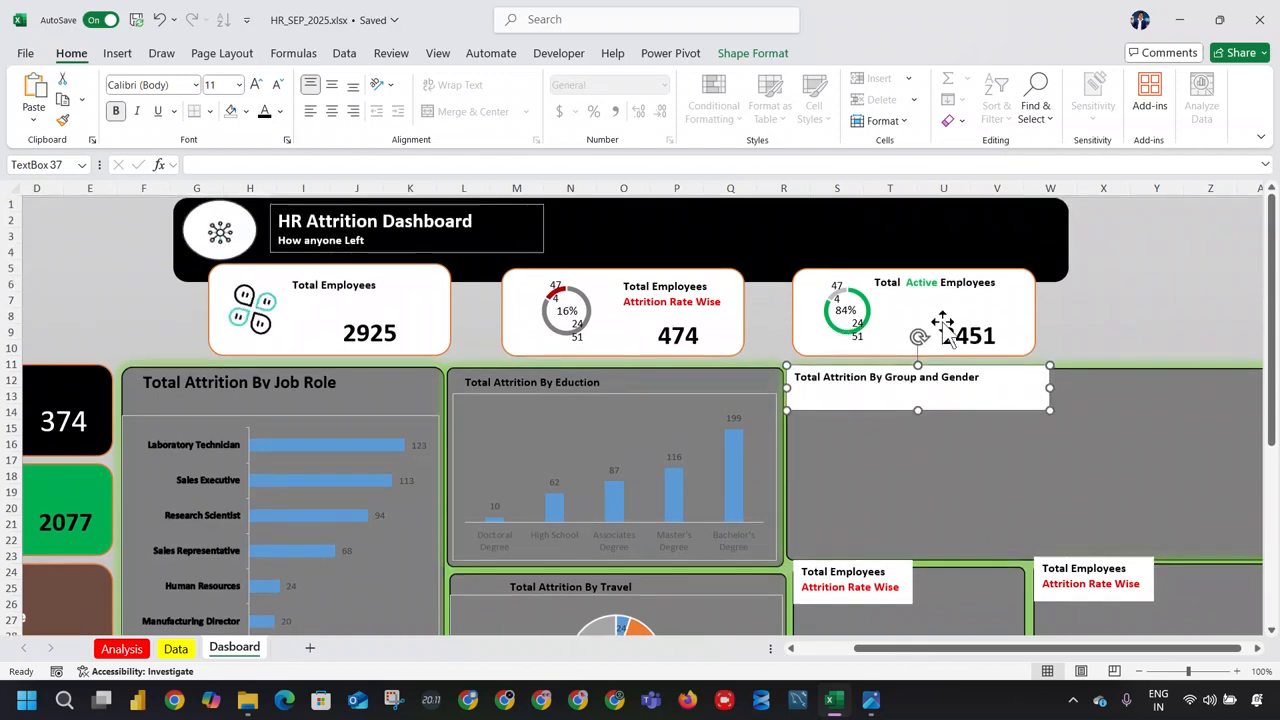
click(785, 54)
click(490, 80)
click(472, 428)
click(923, 451)
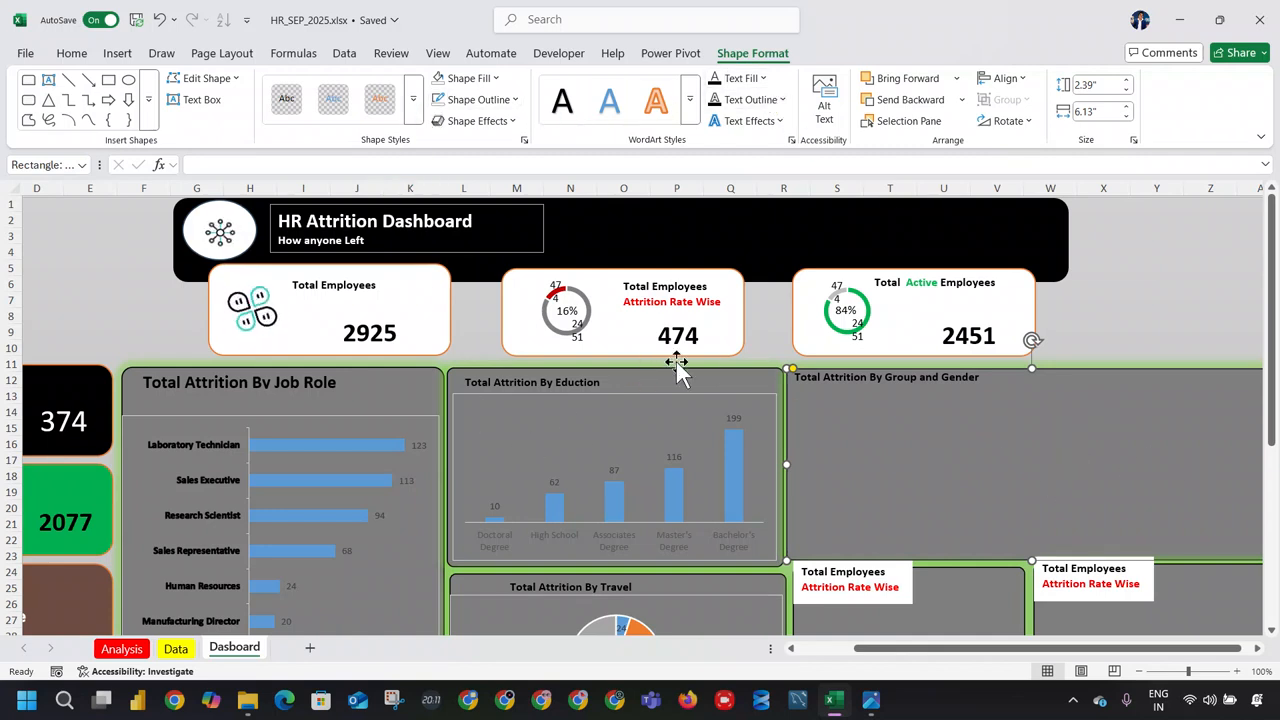
Step: Copy the travel pivot table columns T:V on the Analysis sheet and paste them starting at column W
click(122, 649)
drag(720, 186, 903, 186)
key(ctrl+c)
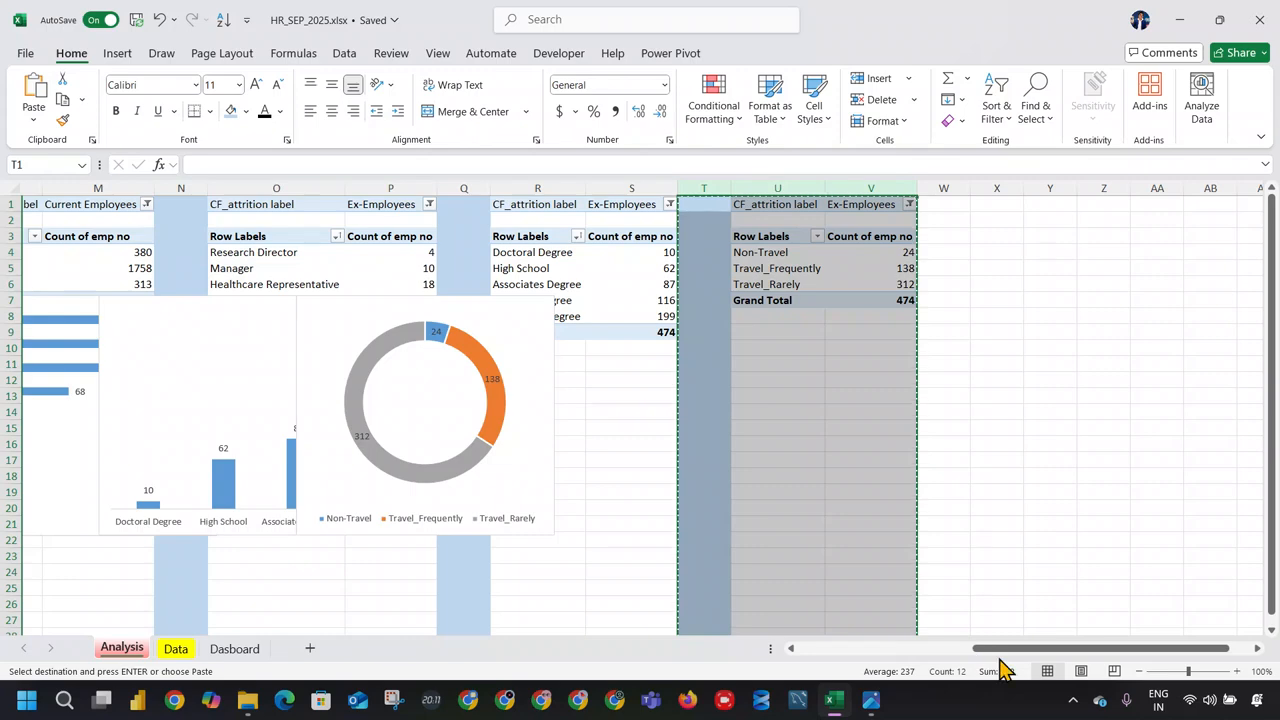
drag(1003, 648, 1171, 651)
click(935, 187)
key(ctrl+v)
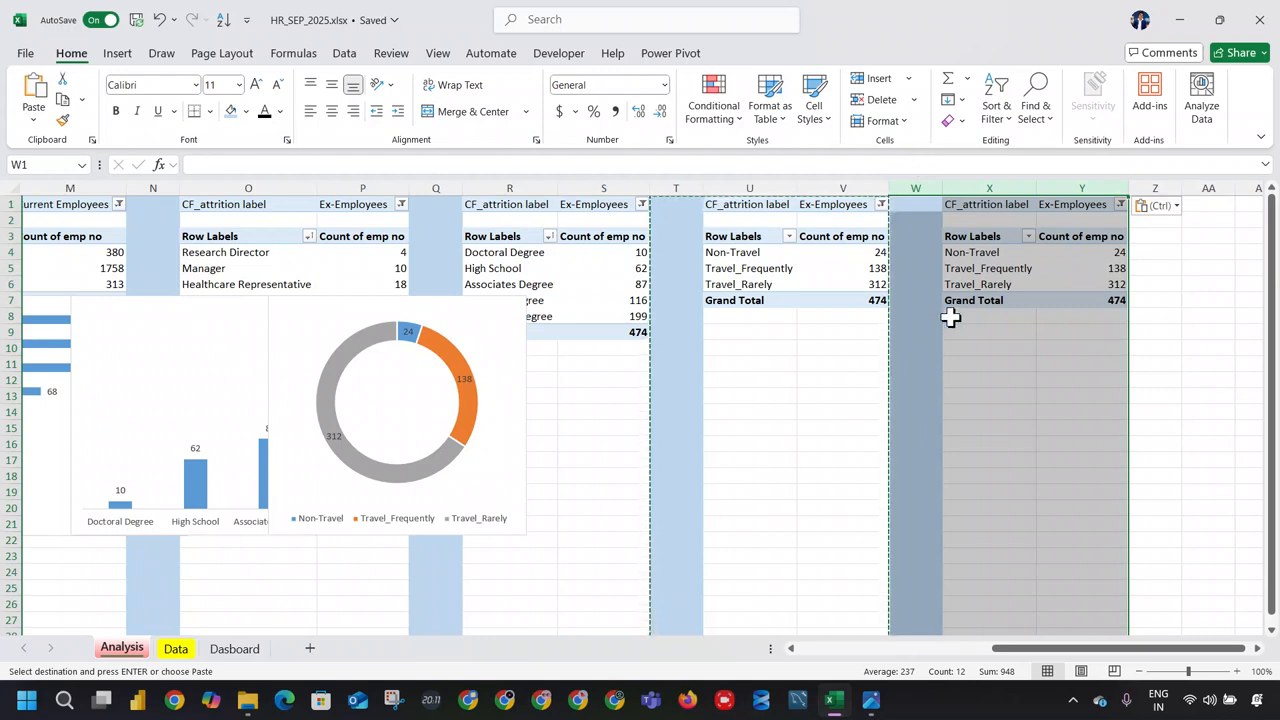
Step: Replace Business Travel with Age Bucket as the row field of the copied pivot table in column X
click(990, 269)
drag(1065, 572, 1125, 345)
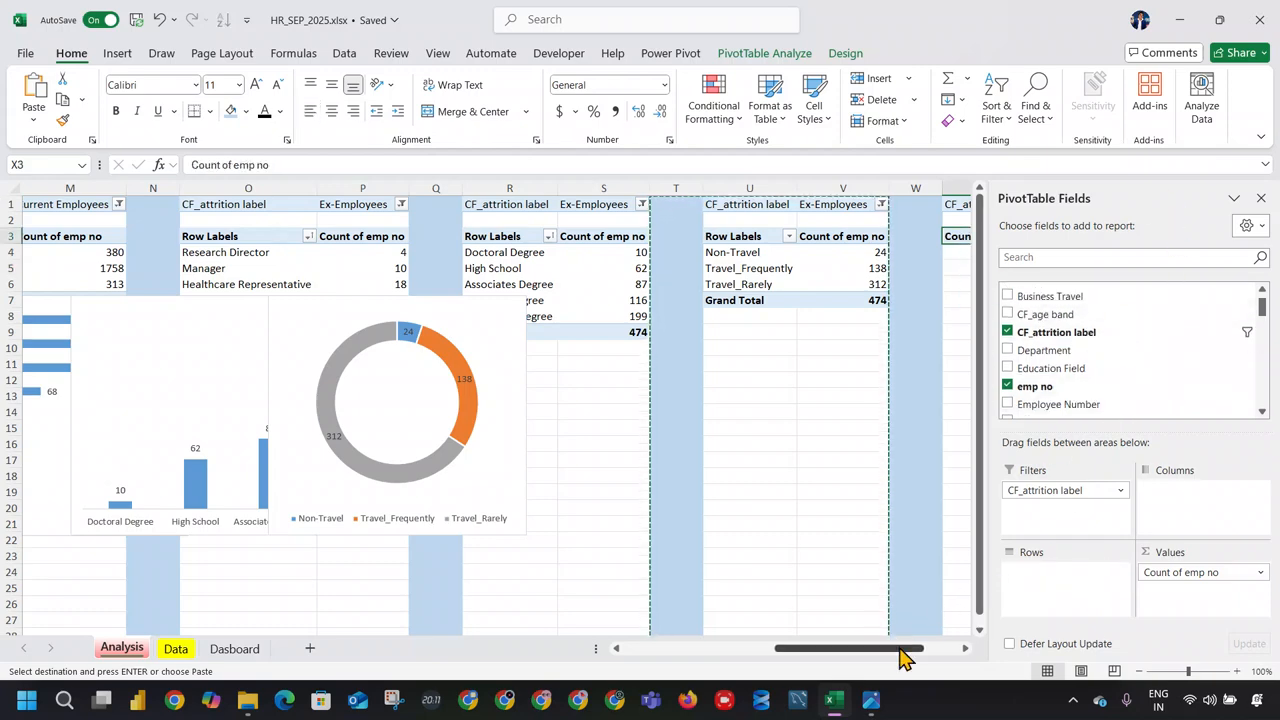
drag(905, 657, 994, 654)
scroll(1170, 362, down, 5)
scroll(1177, 366, down, 10)
drag(1091, 337, 1092, 600)
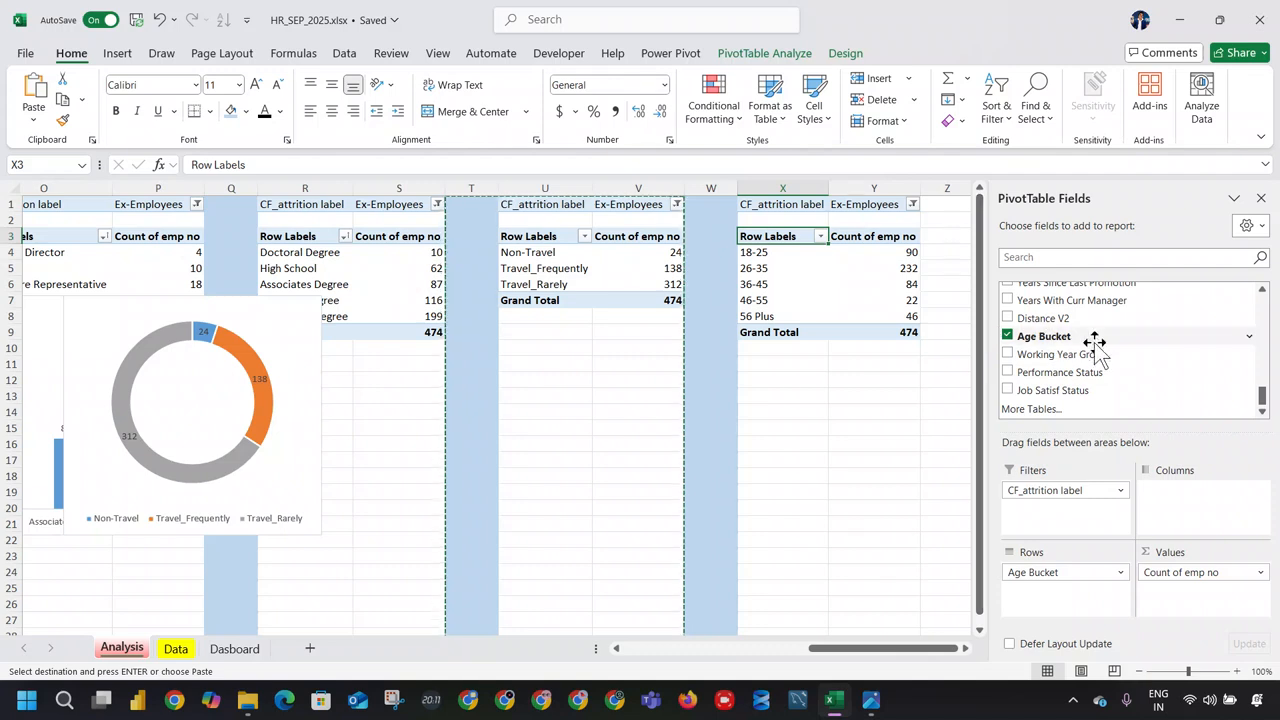
Step: Search the pivot fields for "ge" and add Gender as the column field of the Age Bucket pivot table
scroll(1094, 342, up, 6)
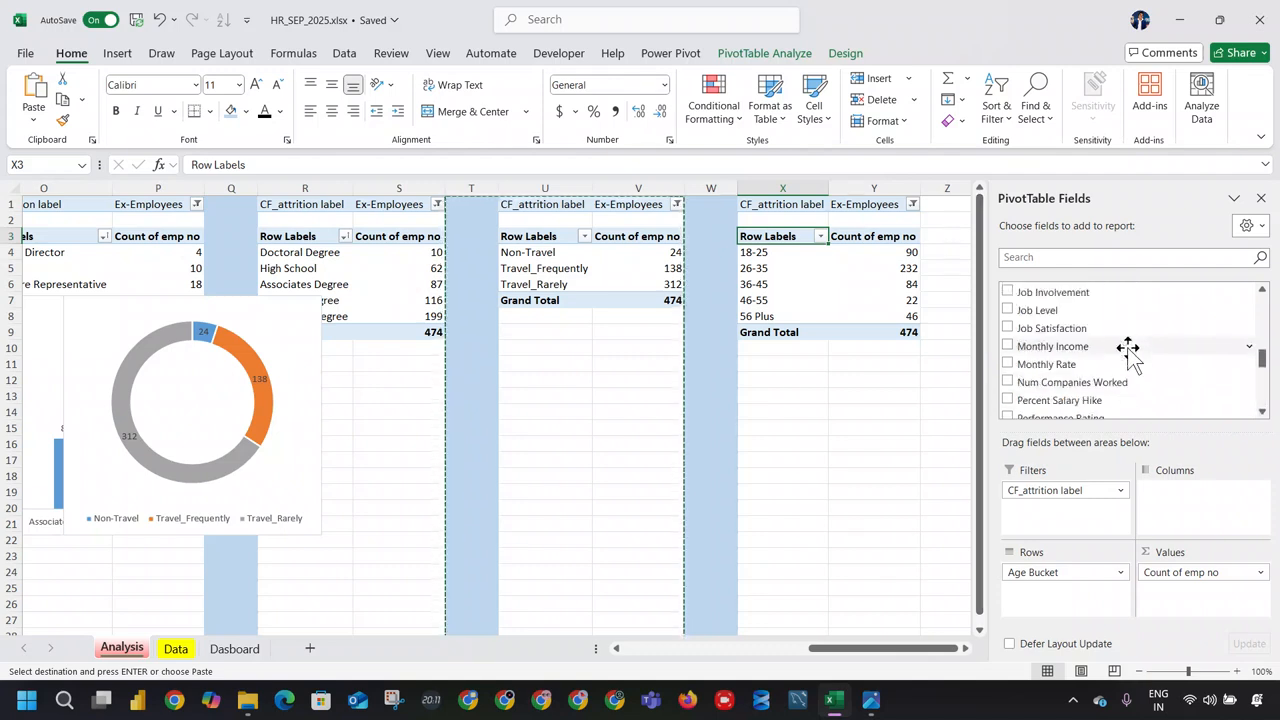
click(1113, 258)
text(gr)
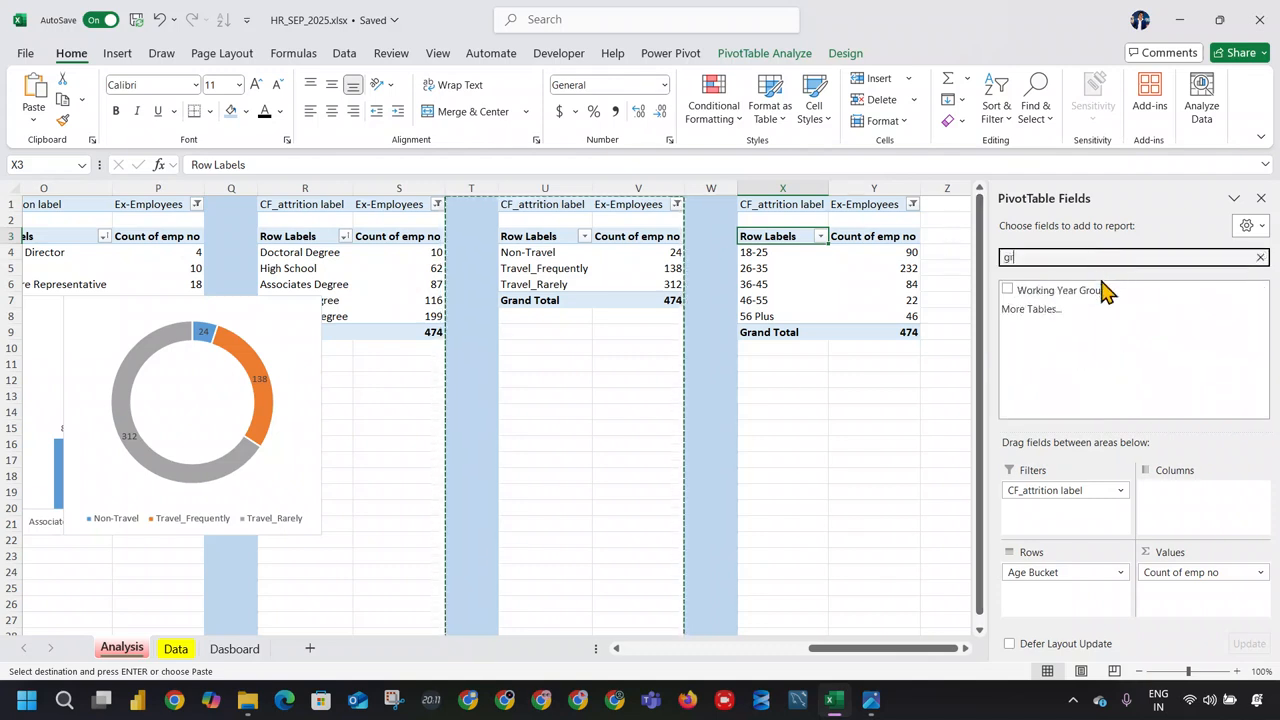
key(BackSpace)
text(e)
drag(1033, 308, 1190, 510)
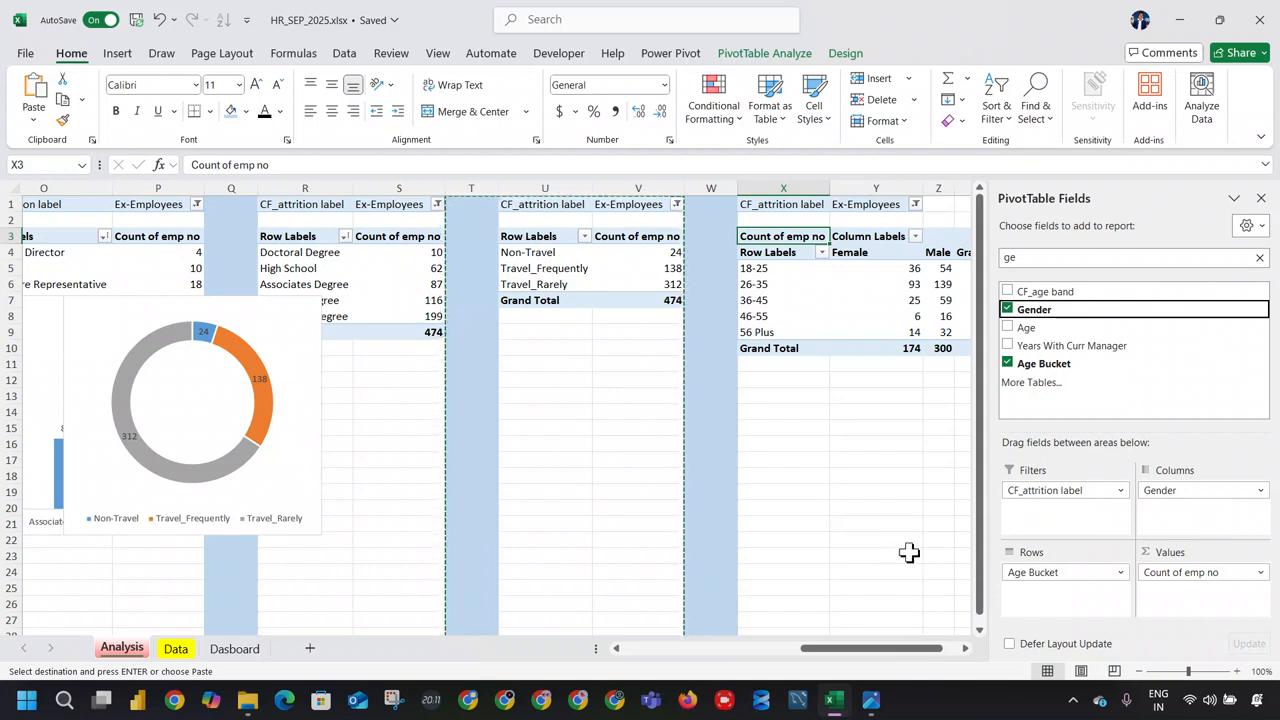
Step: Turn off grand totals for both rows and columns in the Age Bucket and Gender pivot table
drag(898, 650, 1047, 652)
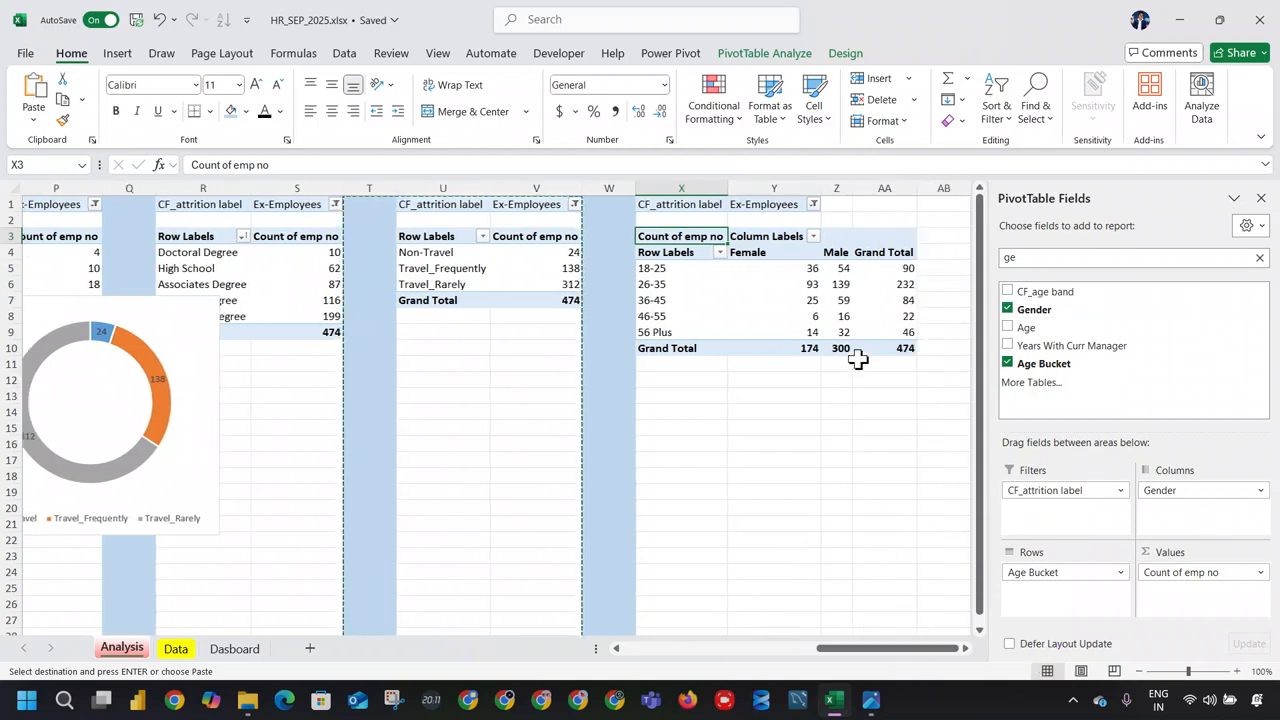
click(866, 268)
click(845, 53)
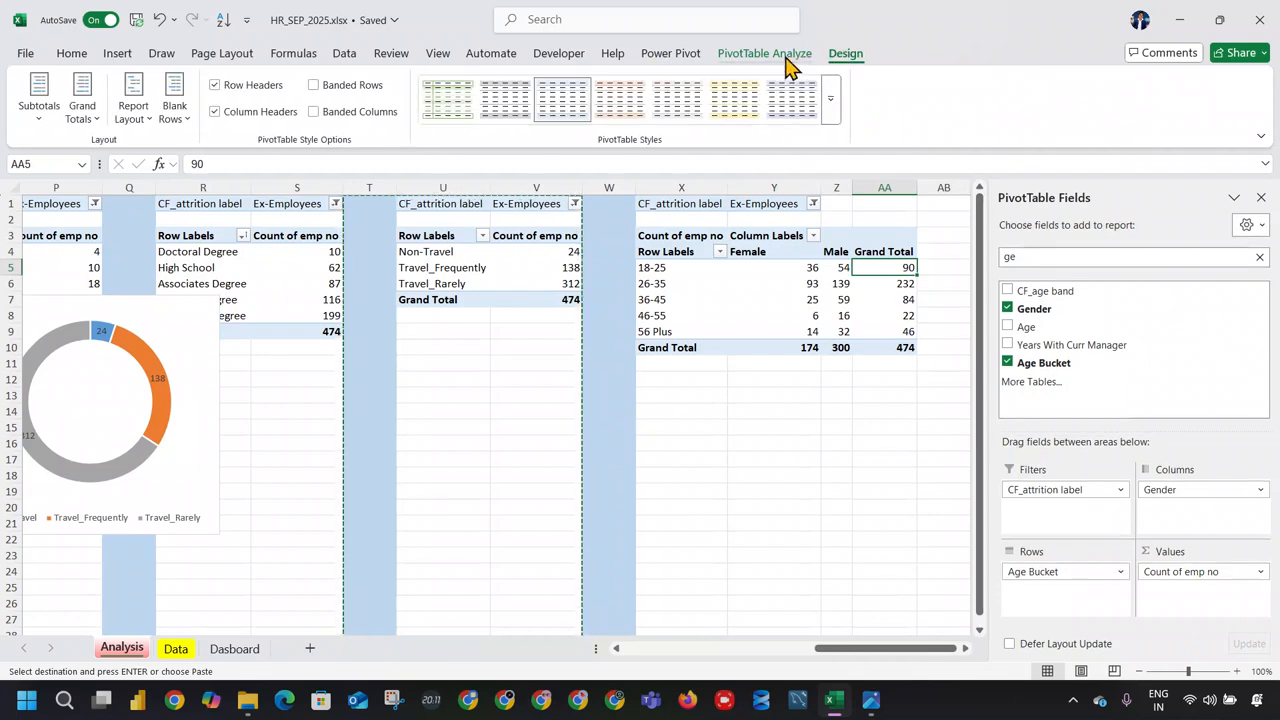
click(800, 58)
click(843, 56)
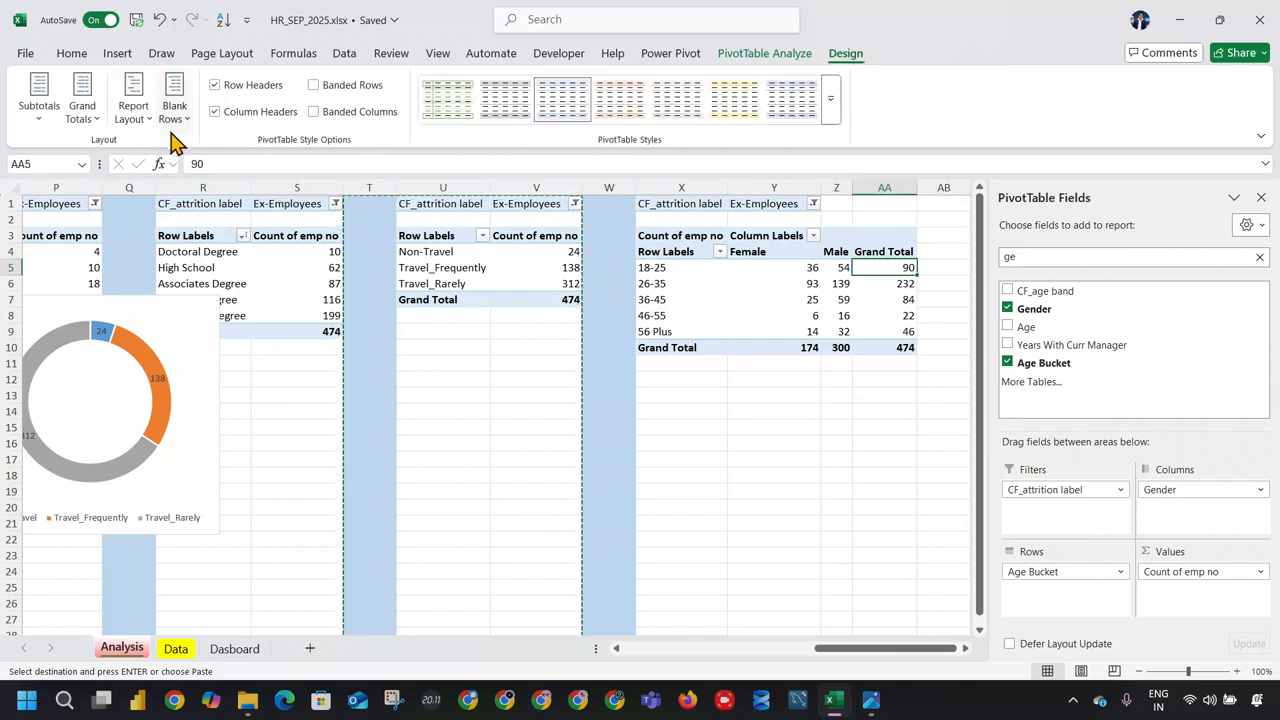
click(103, 110)
click(110, 147)
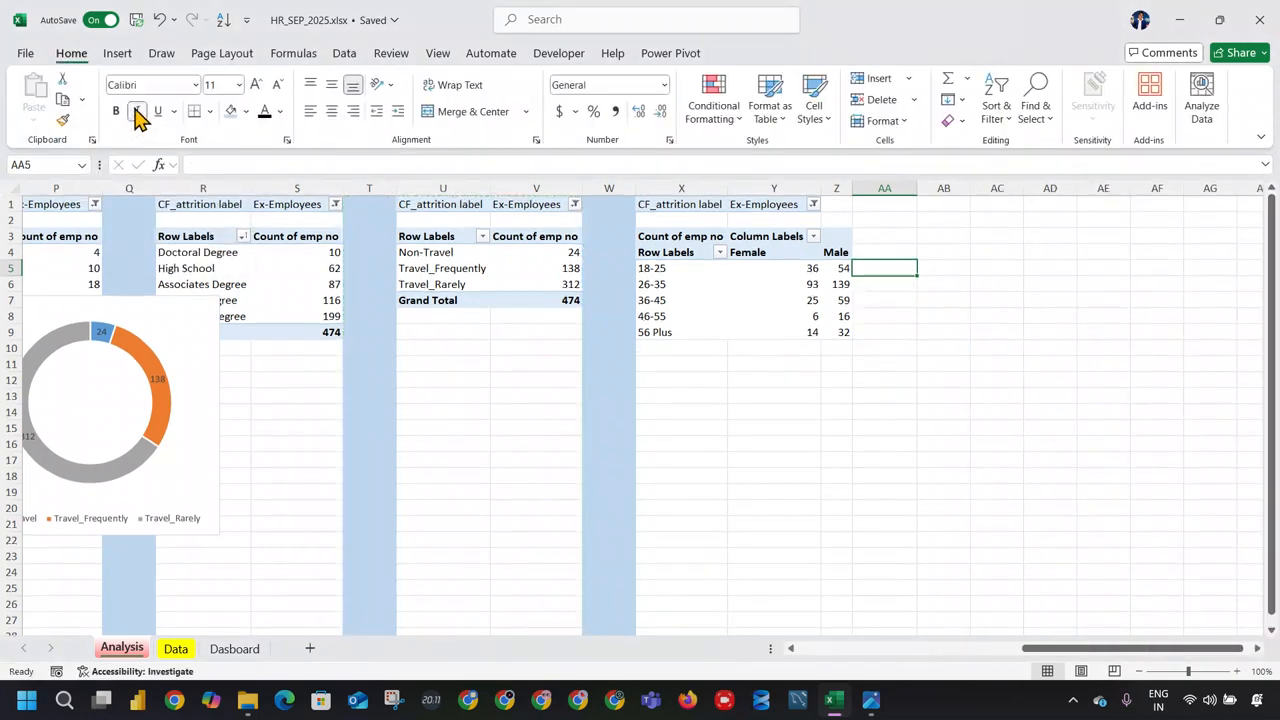
Step: Insert a clustered column PivotChart from the Age Bucket and Gender pivot table
click(807, 313)
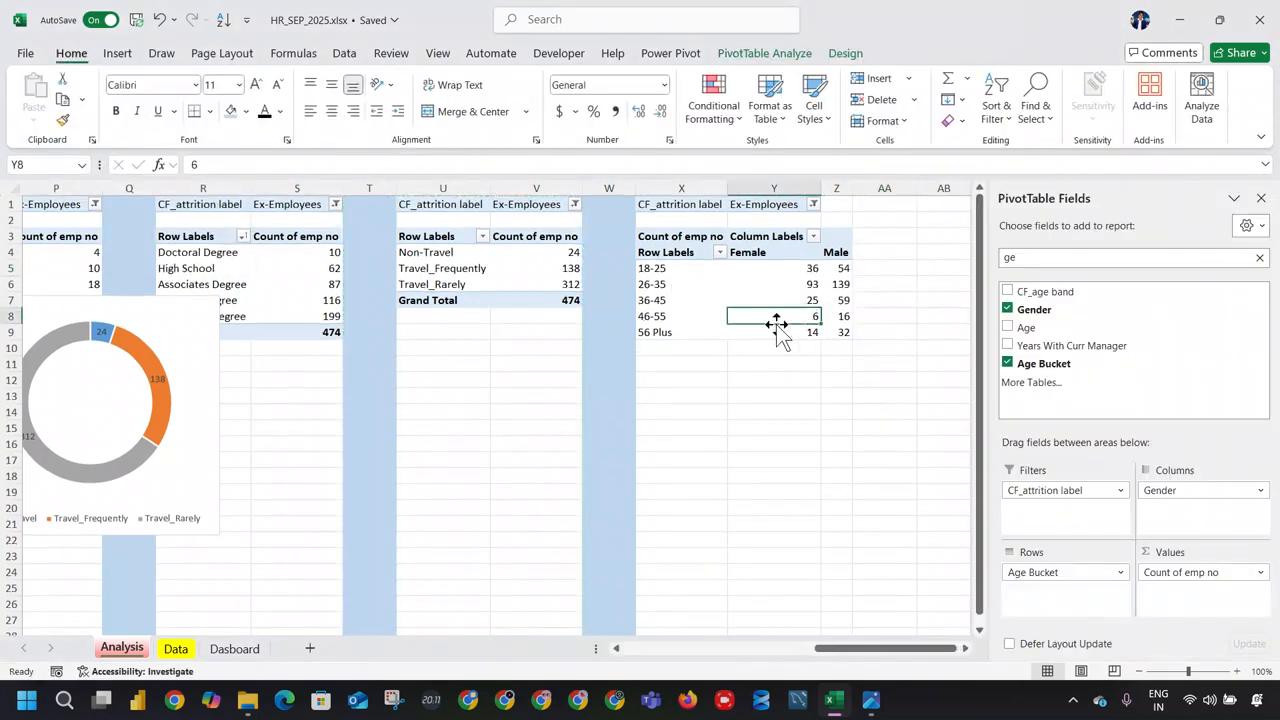
click(760, 55)
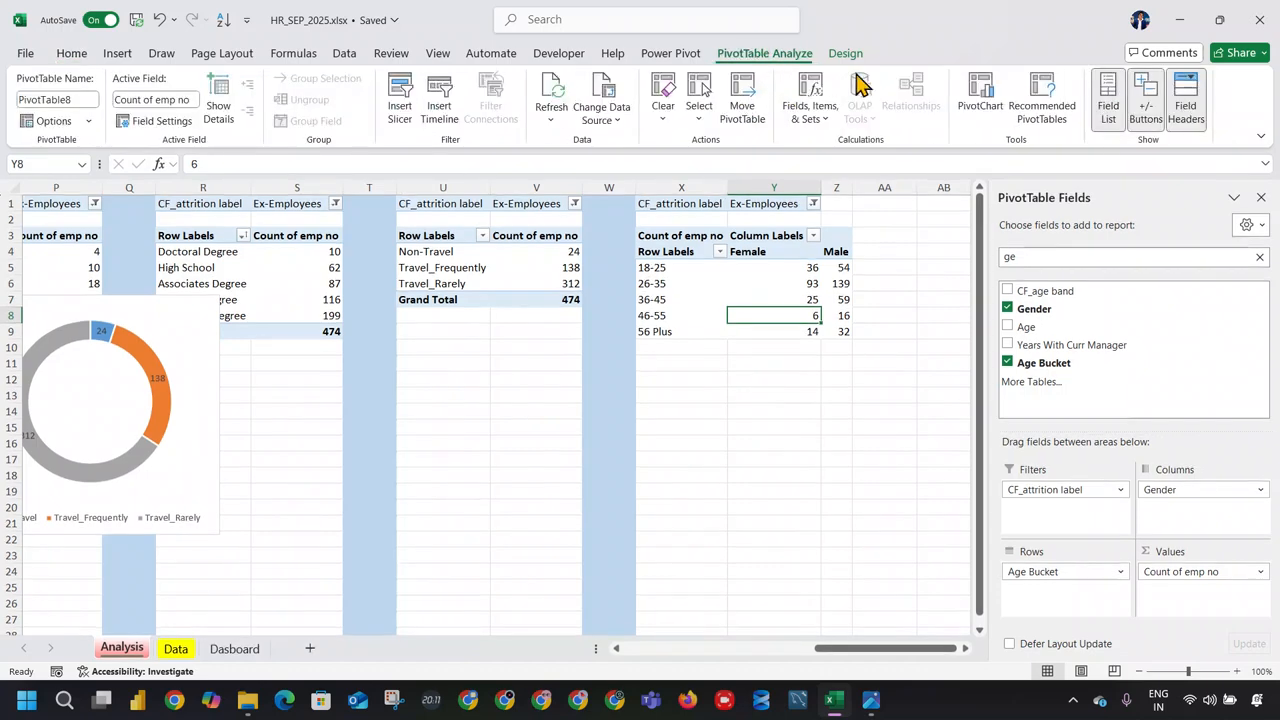
click(980, 100)
mouse_move(565, 258)
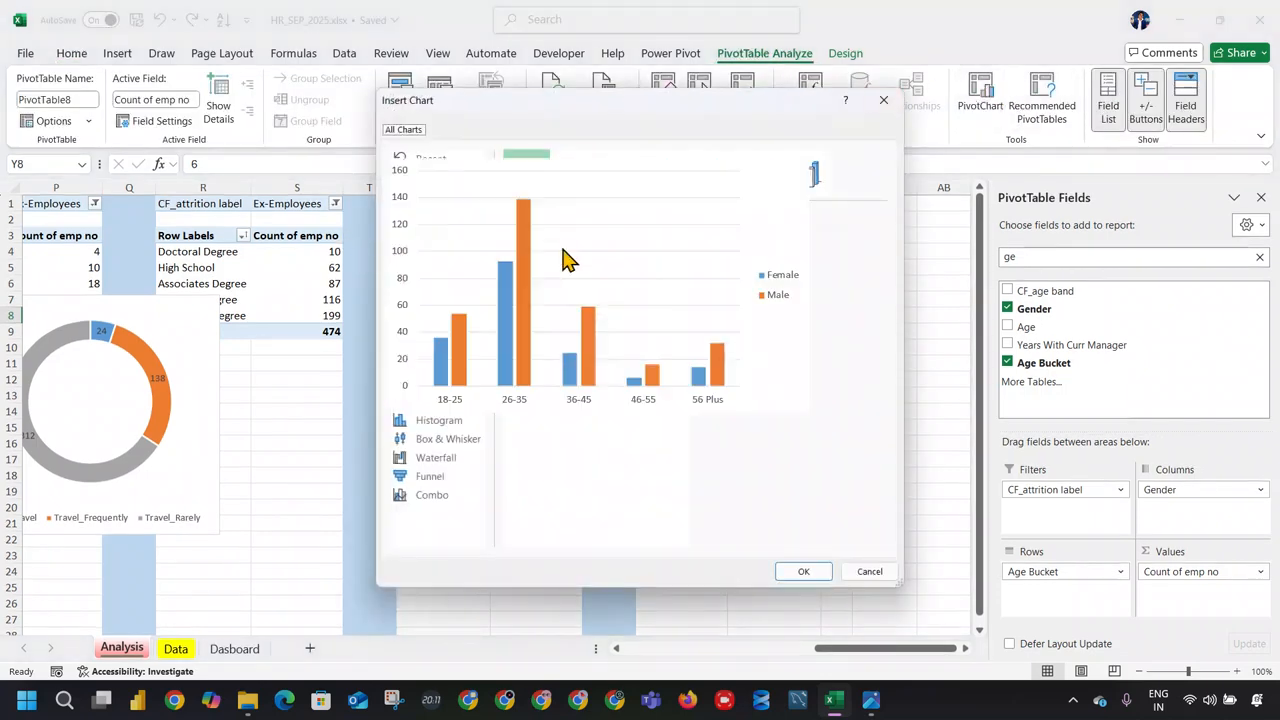
click(798, 571)
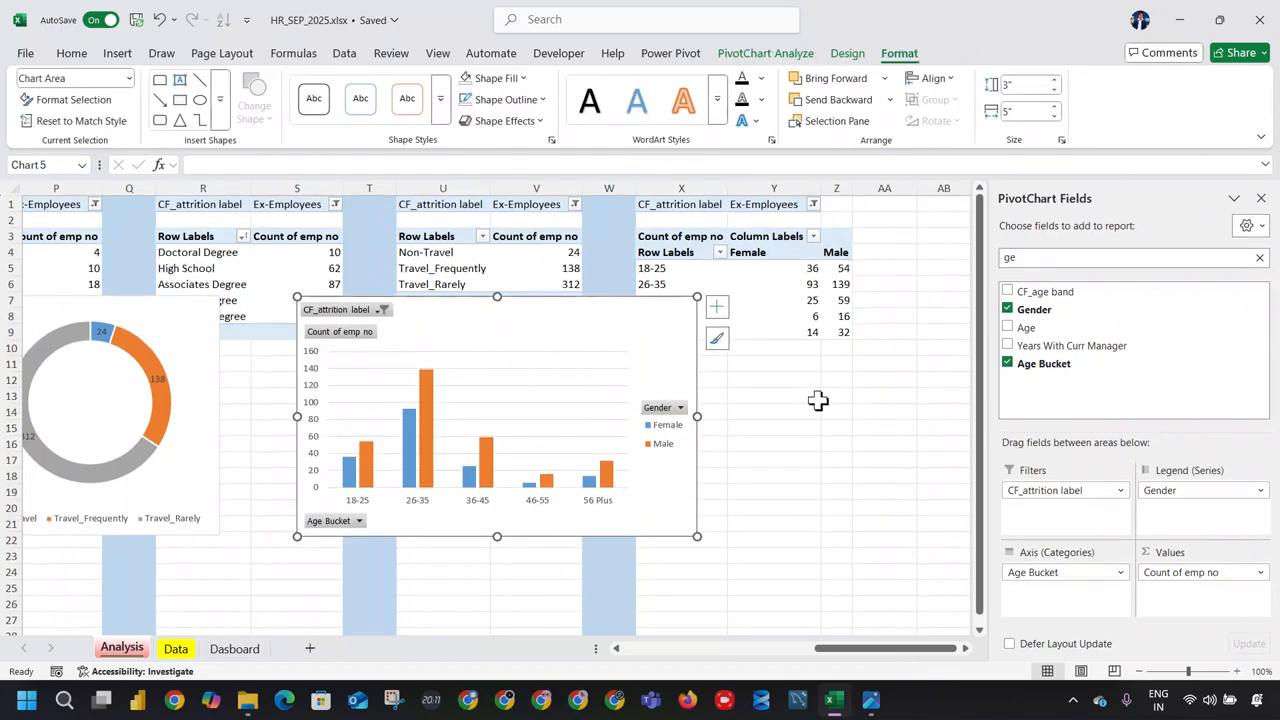
Step: Hide all field buttons on the age and gender chart and move it beneath its pivot table
right_click(340, 332)
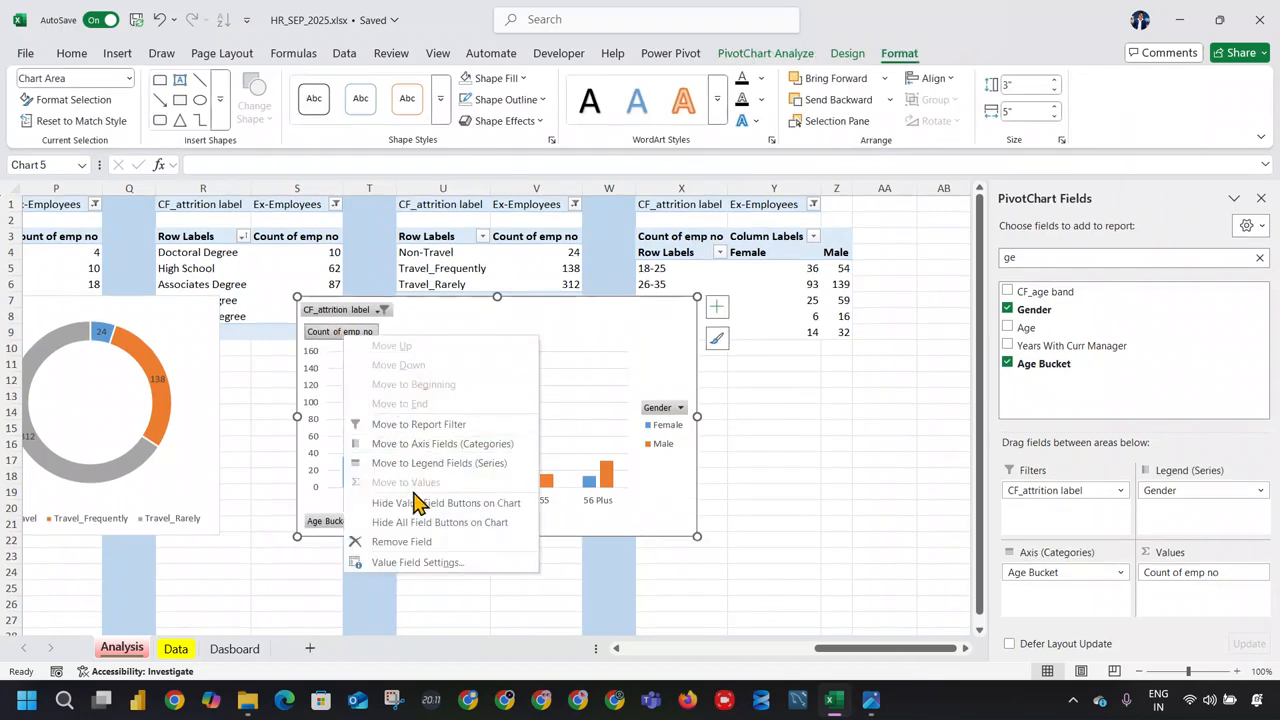
click(438, 522)
drag(528, 294, 754, 328)
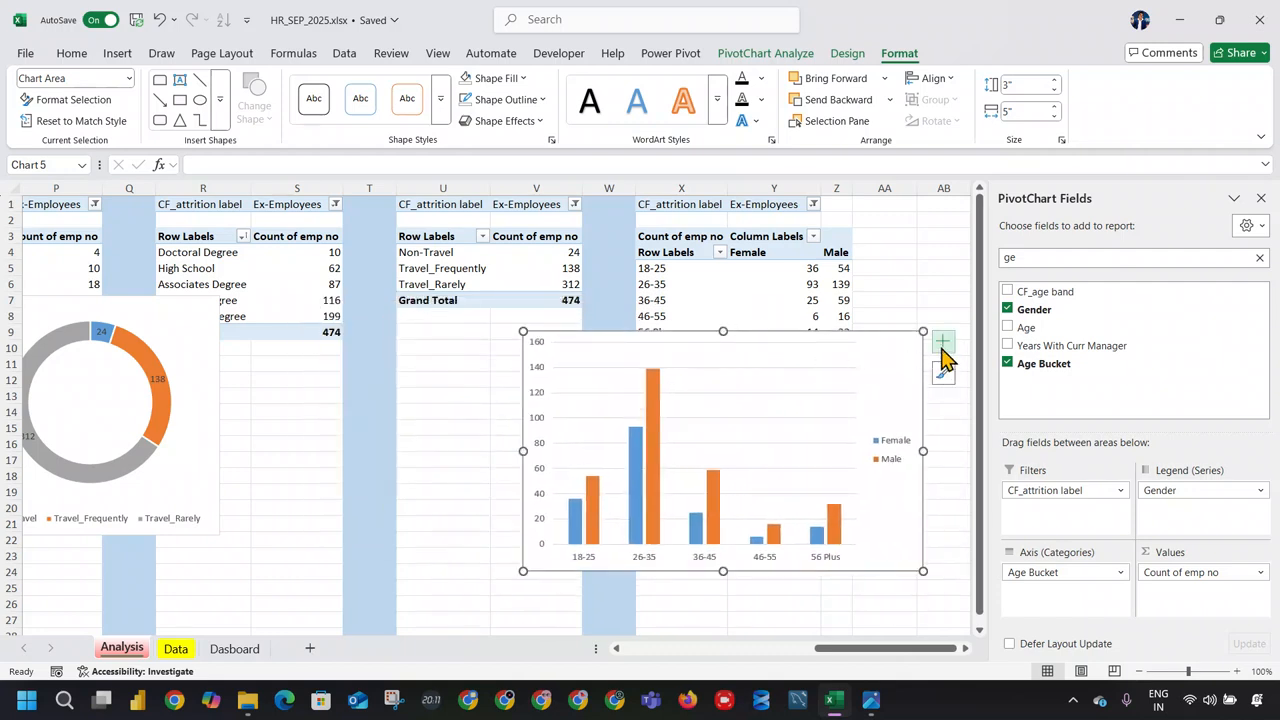
Step: Place the legend of the age and gender chart at the bottom
click(942, 345)
click(980, 476)
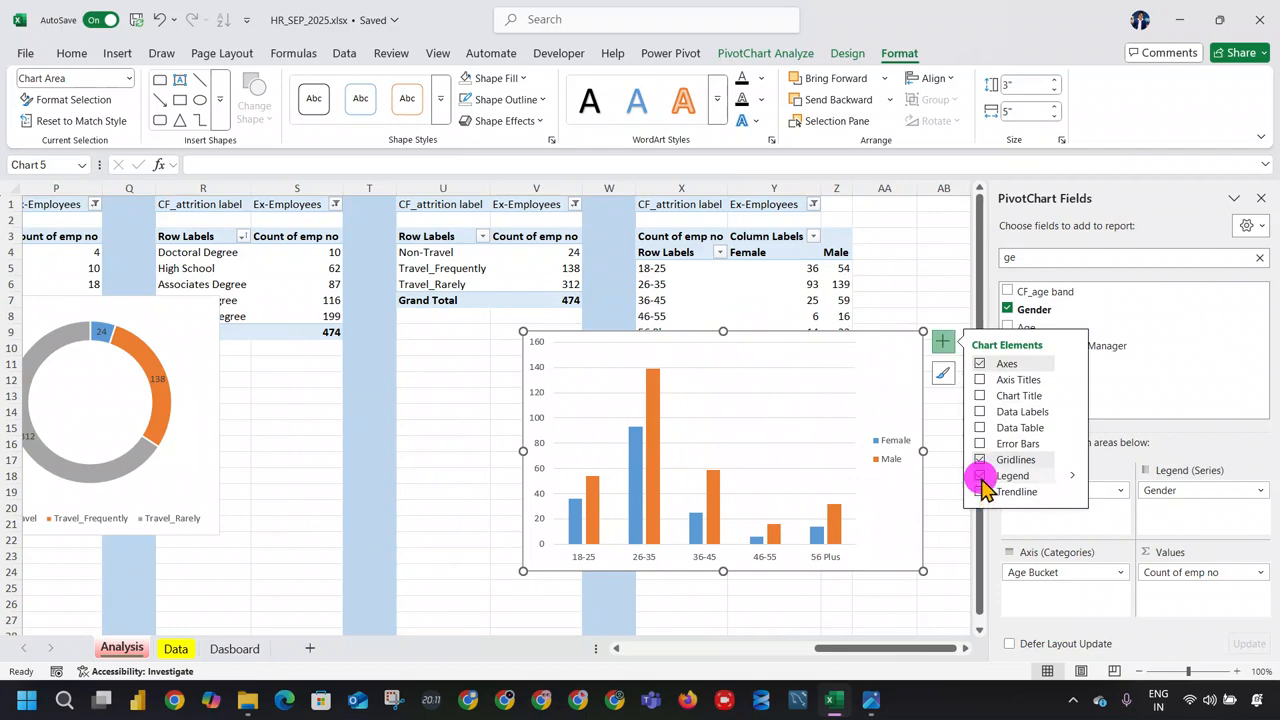
click(980, 476)
click(980, 476)
click(1077, 479)
click(1115, 542)
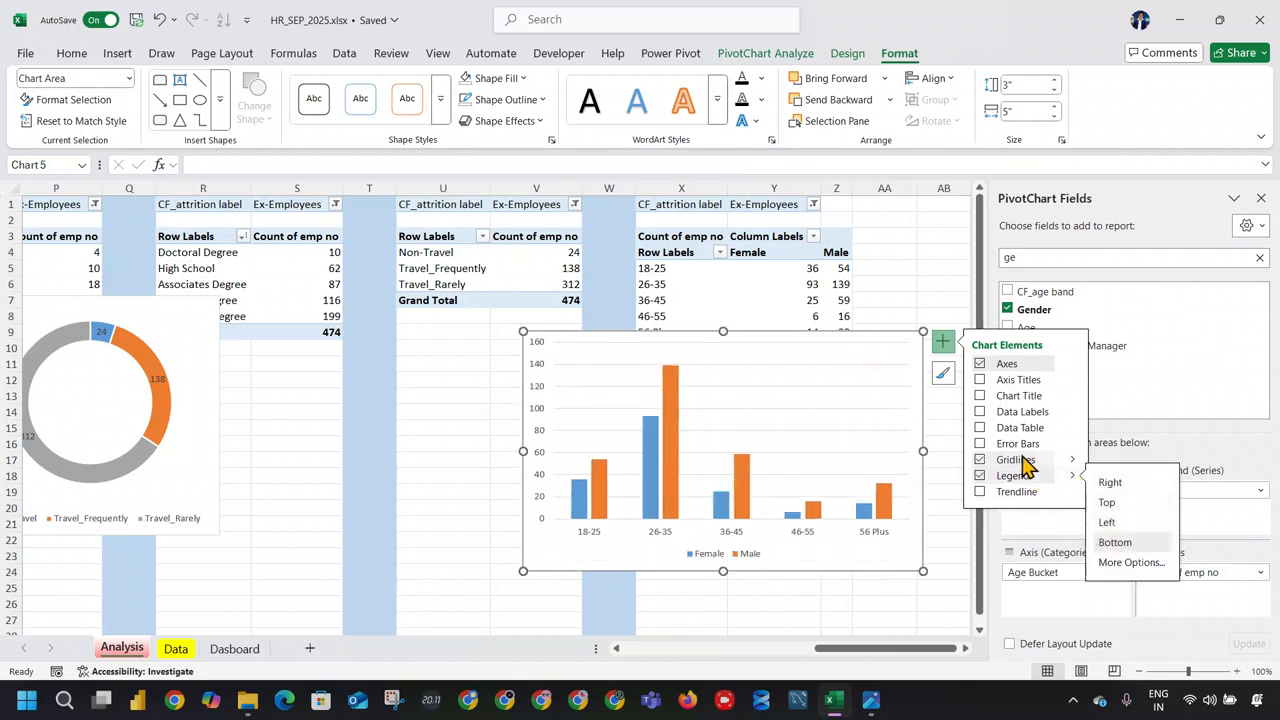
Step: Add data labels to the age and gender chart and remove its gridlines, keeping the axes
click(981, 413)
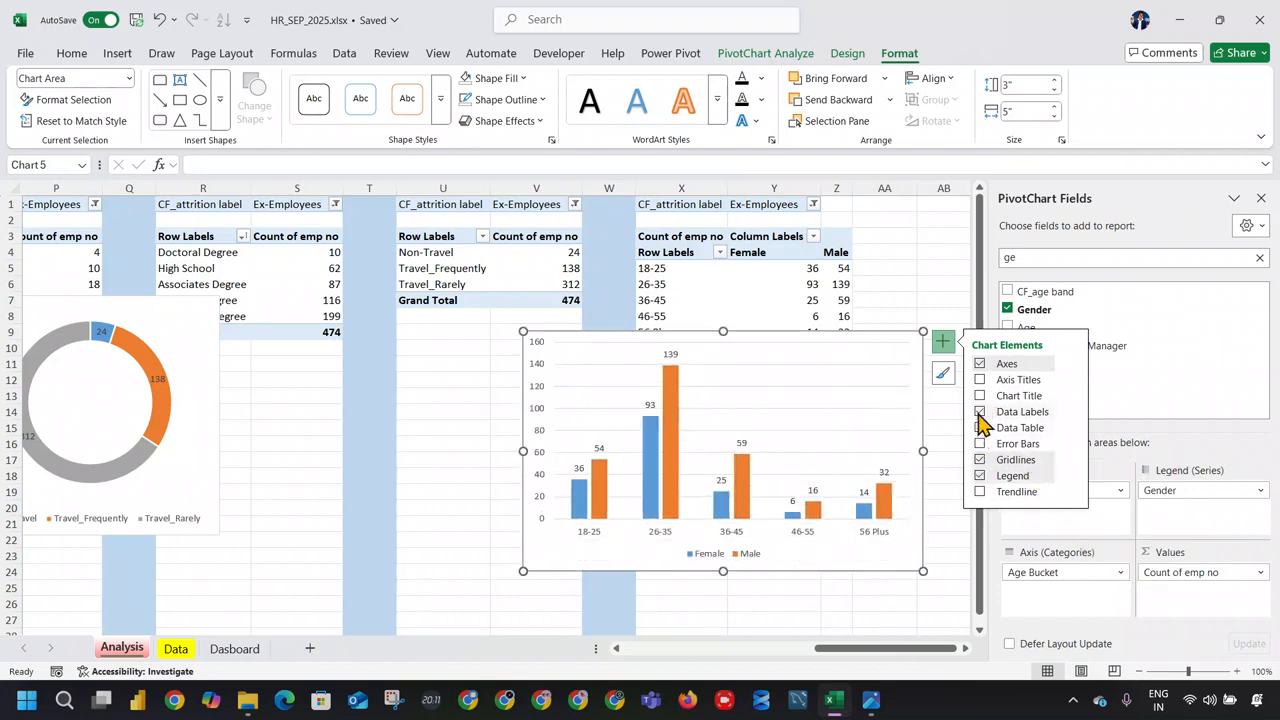
click(980, 364)
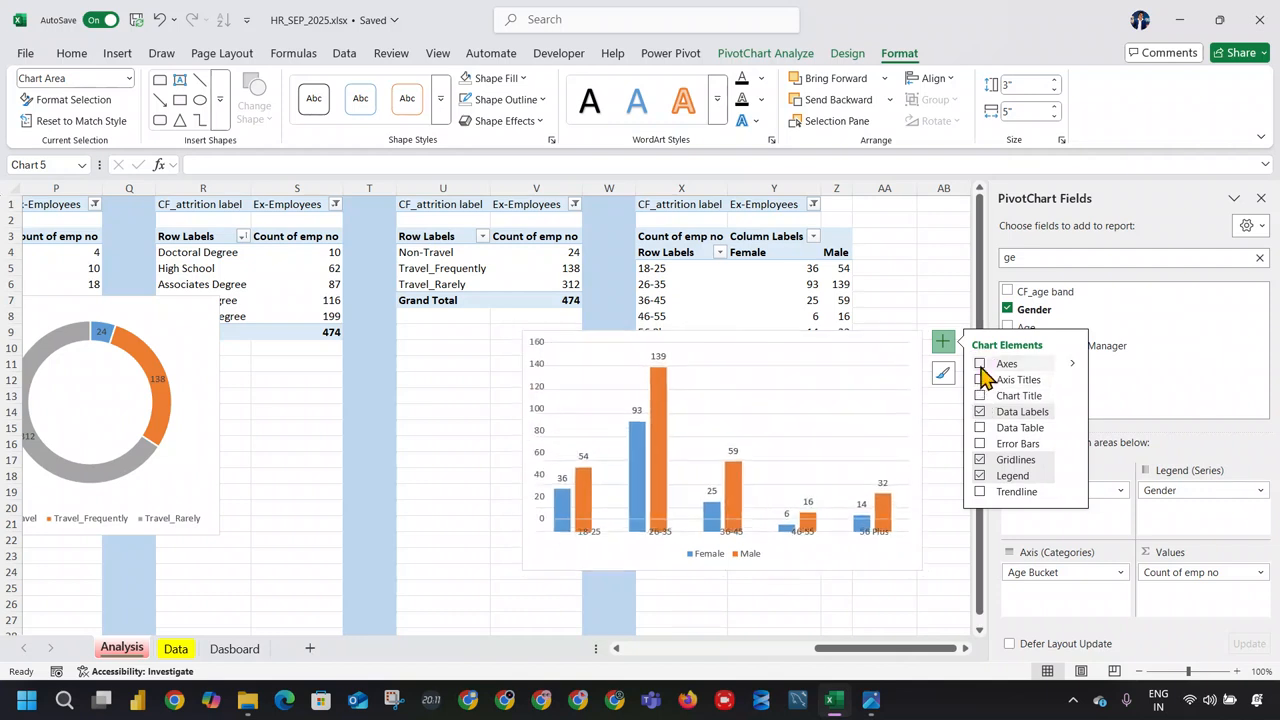
click(980, 461)
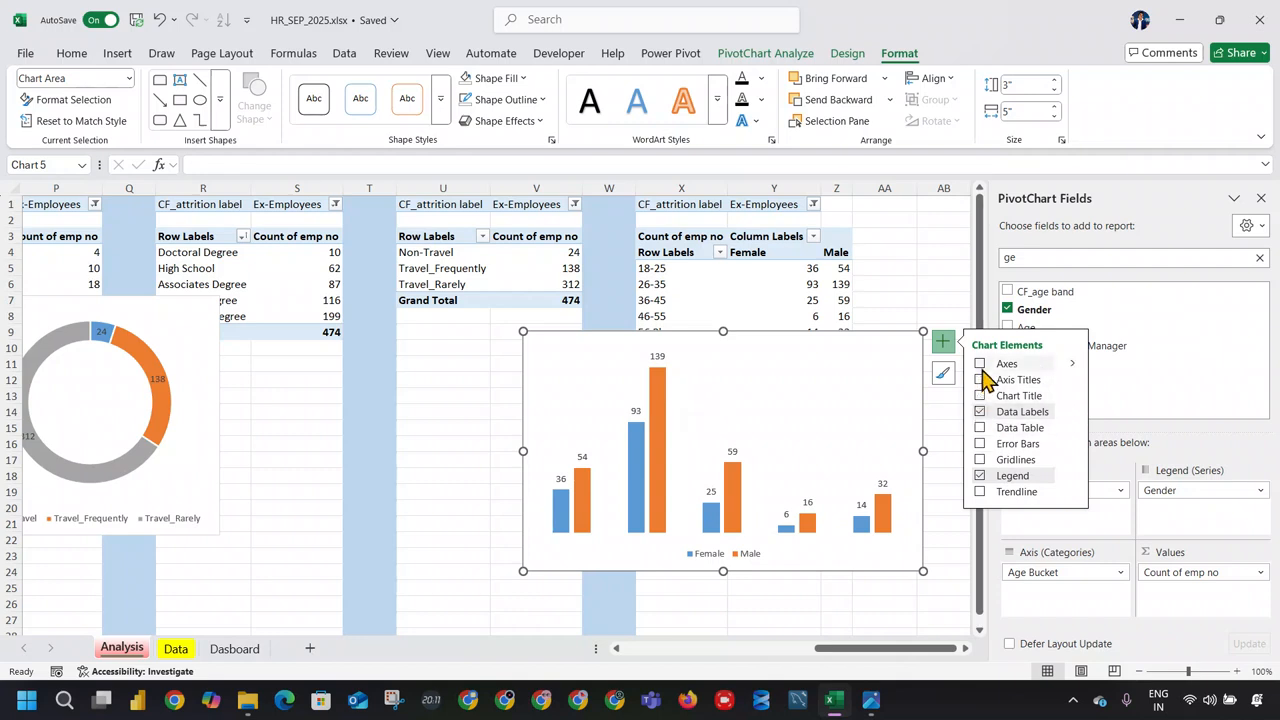
click(981, 365)
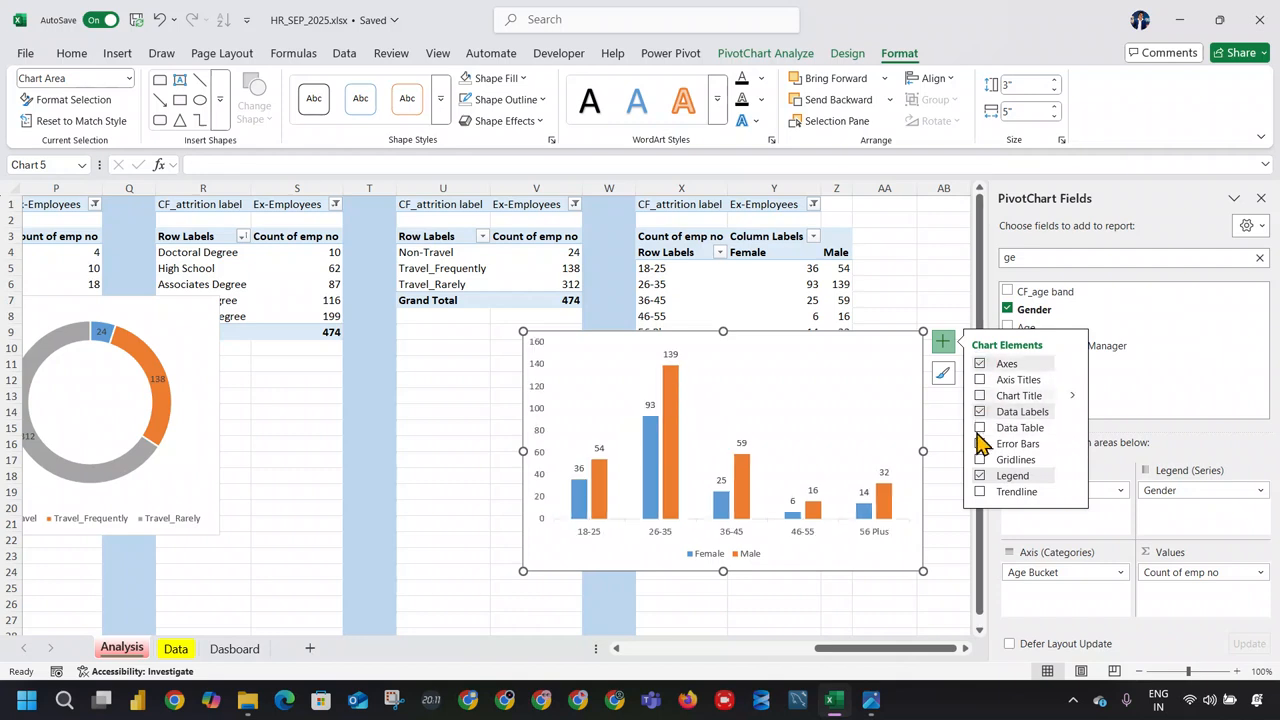
click(603, 495)
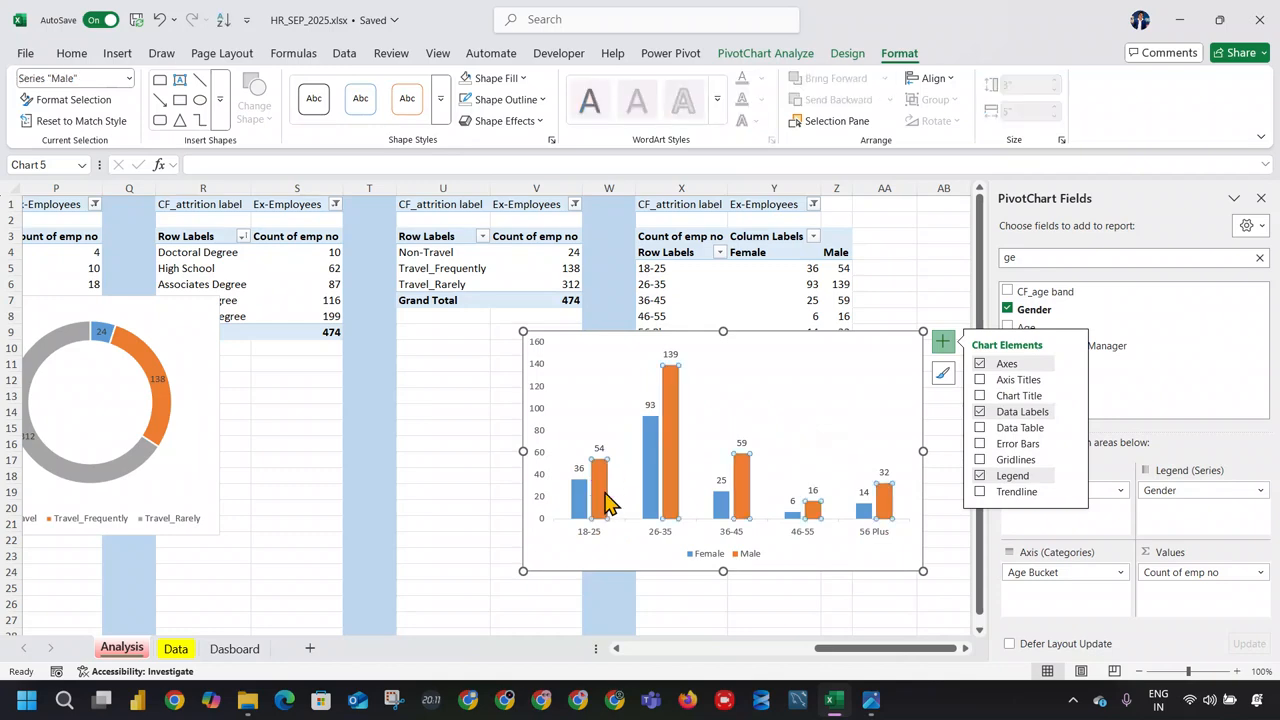
double_click(605, 495)
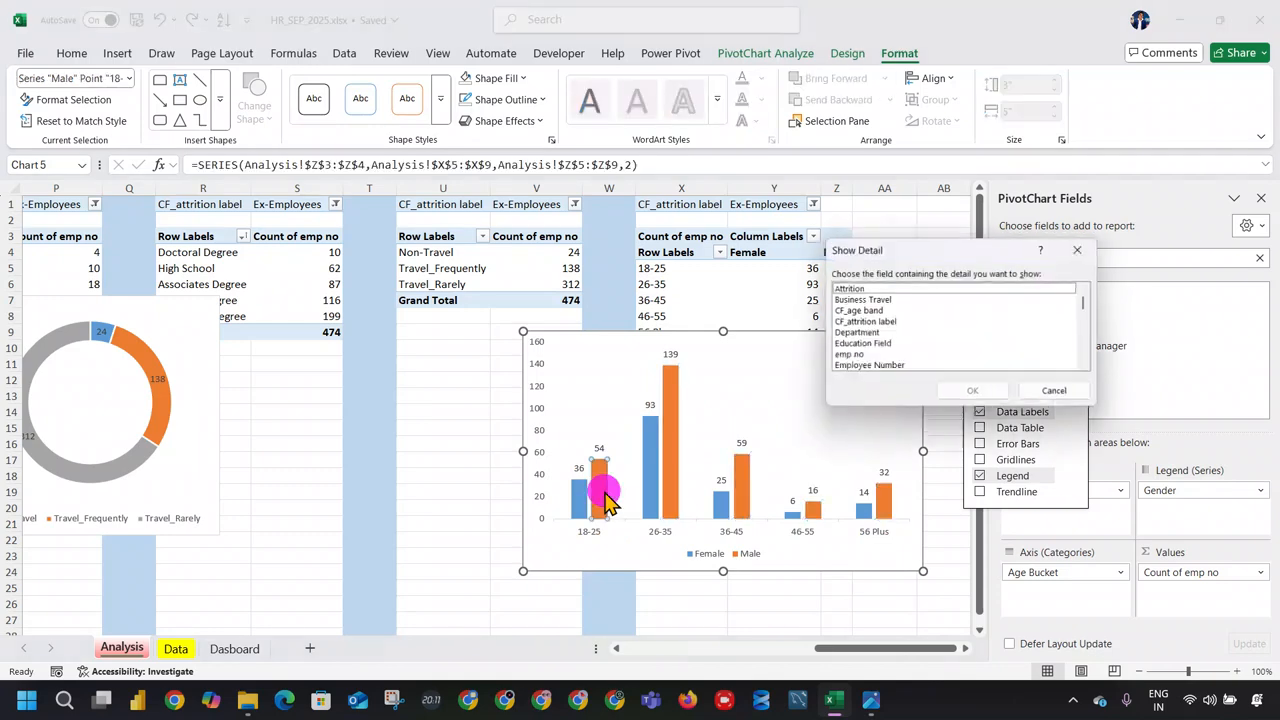
click(1064, 394)
click(674, 434)
right_click(676, 440)
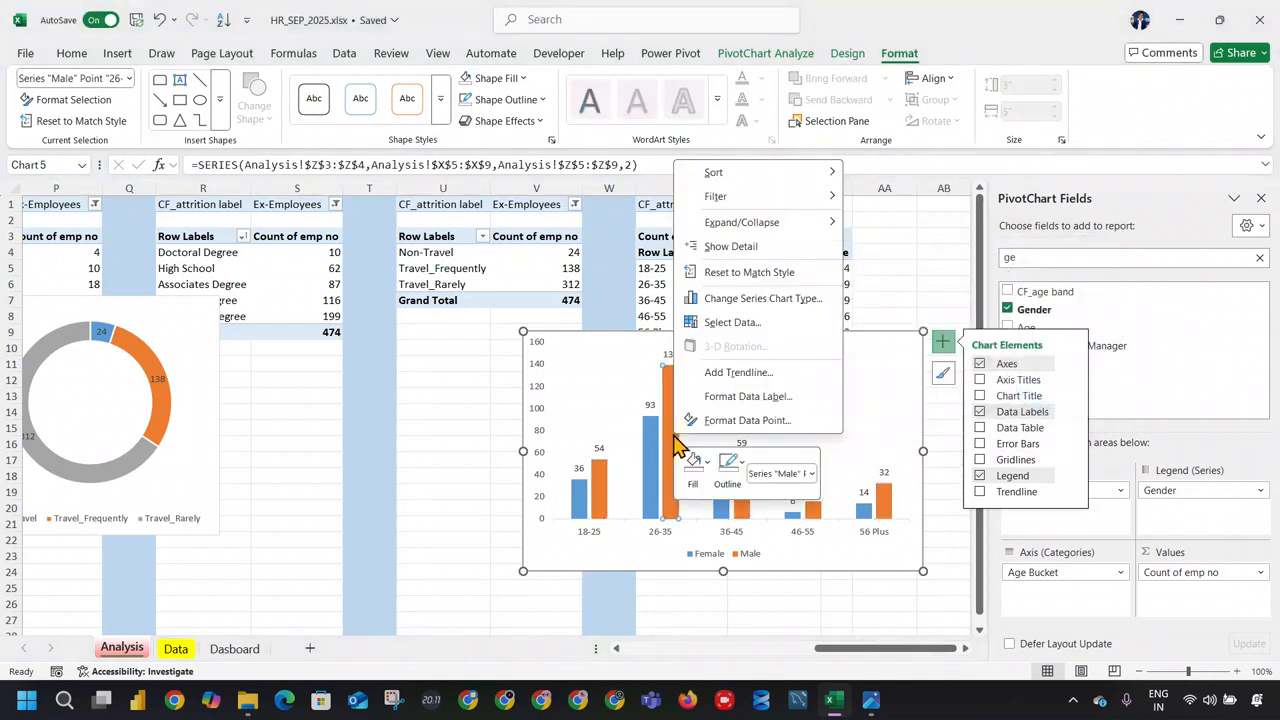
click(621, 465)
Step: Fill the whole Male column series with a medium-light blue theme color
click(608, 473)
click(602, 476)
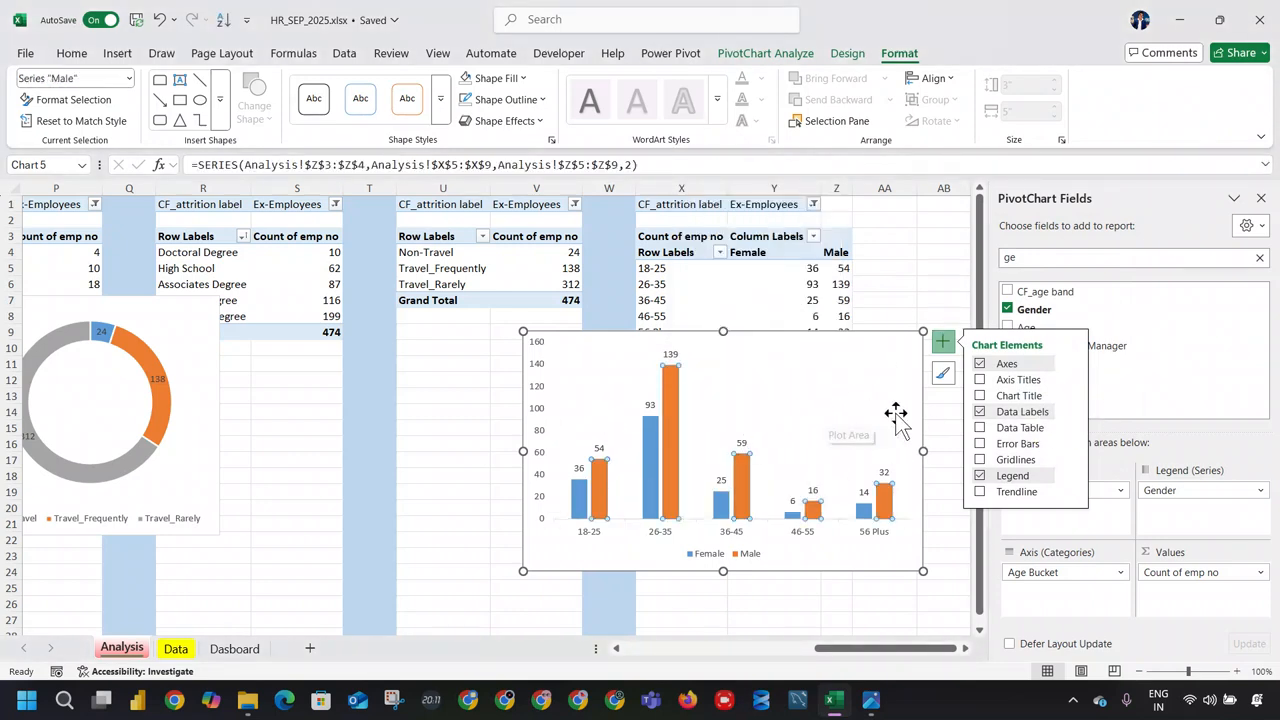
click(943, 374)
scroll(1035, 525, down, 5)
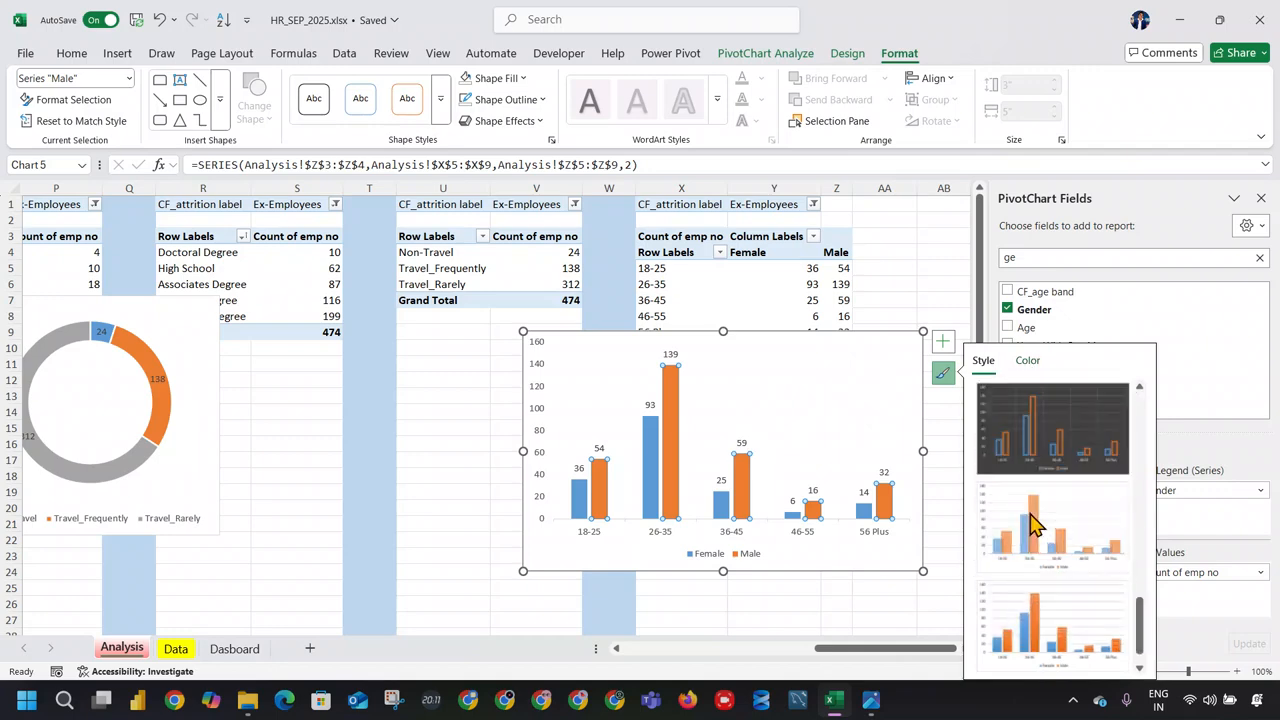
right_click(608, 510)
click(653, 488)
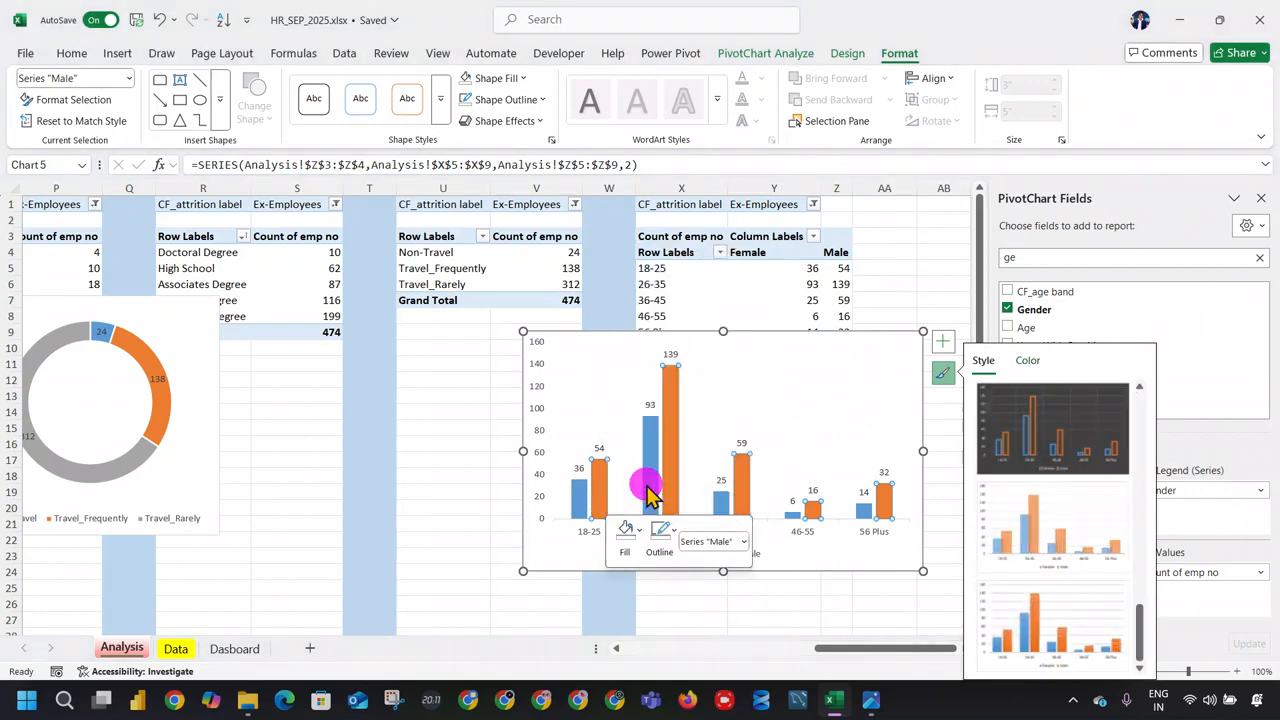
click(1034, 265)
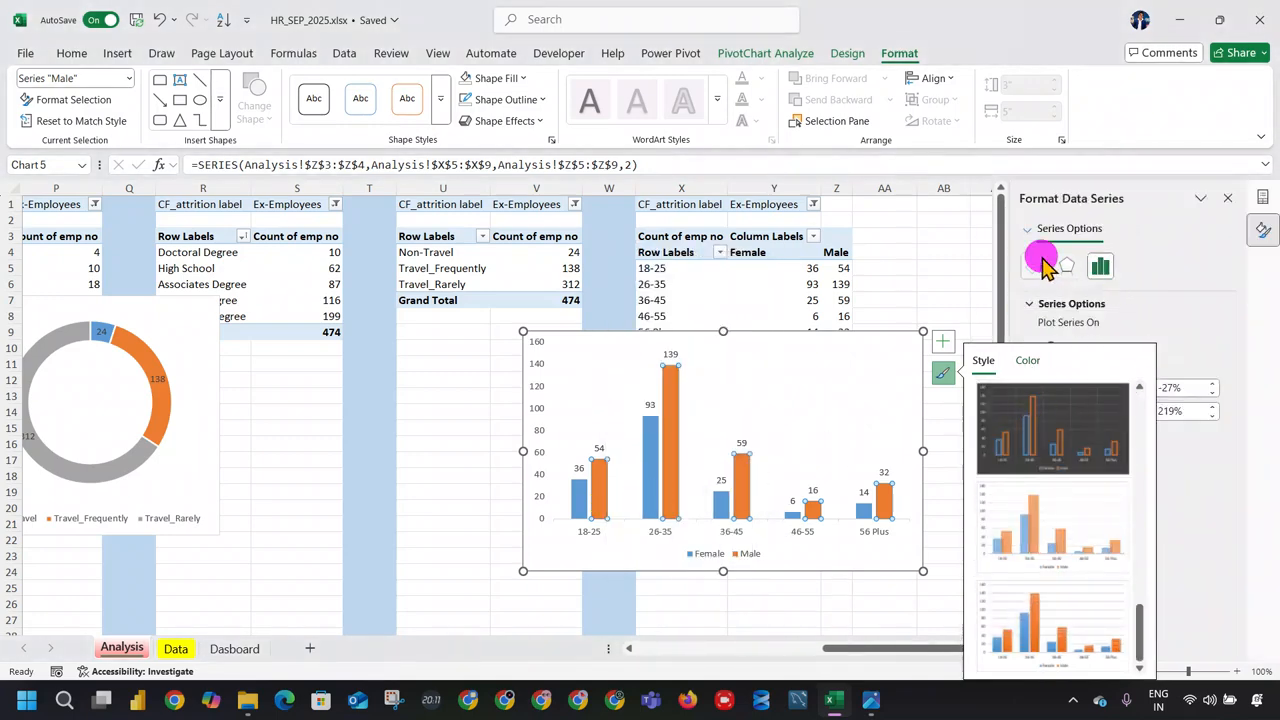
click(1198, 476)
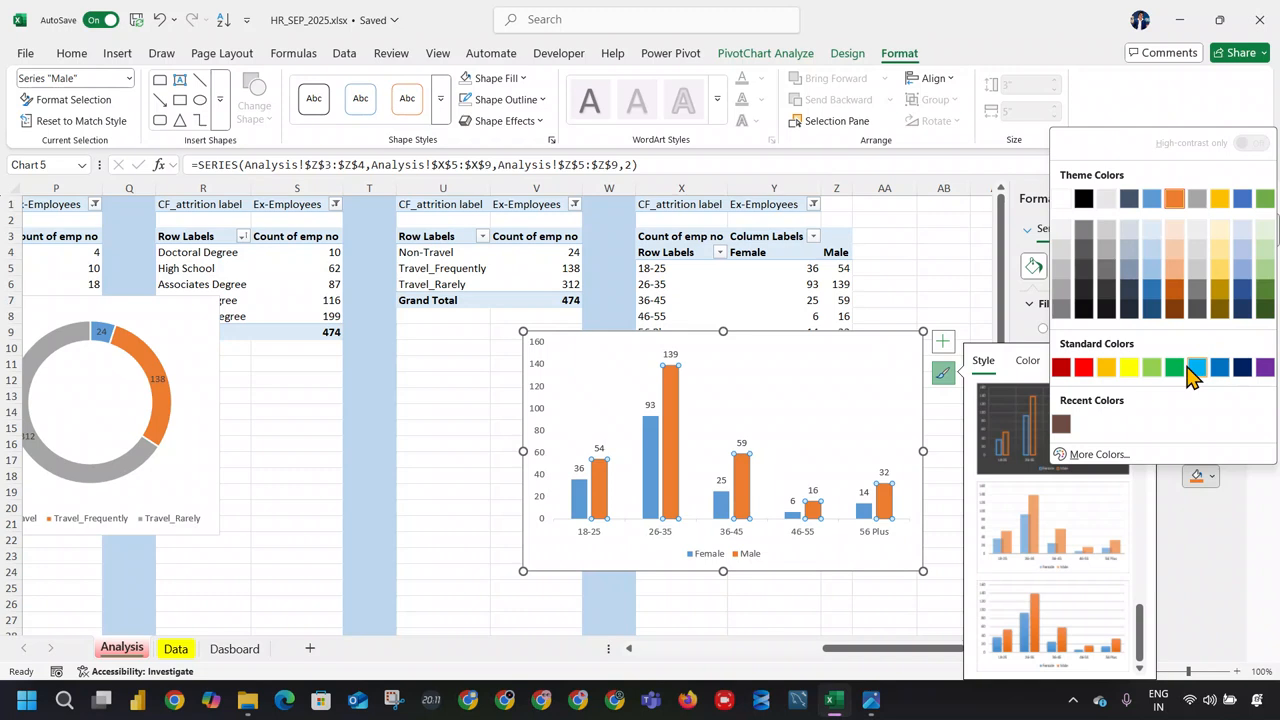
click(1244, 246)
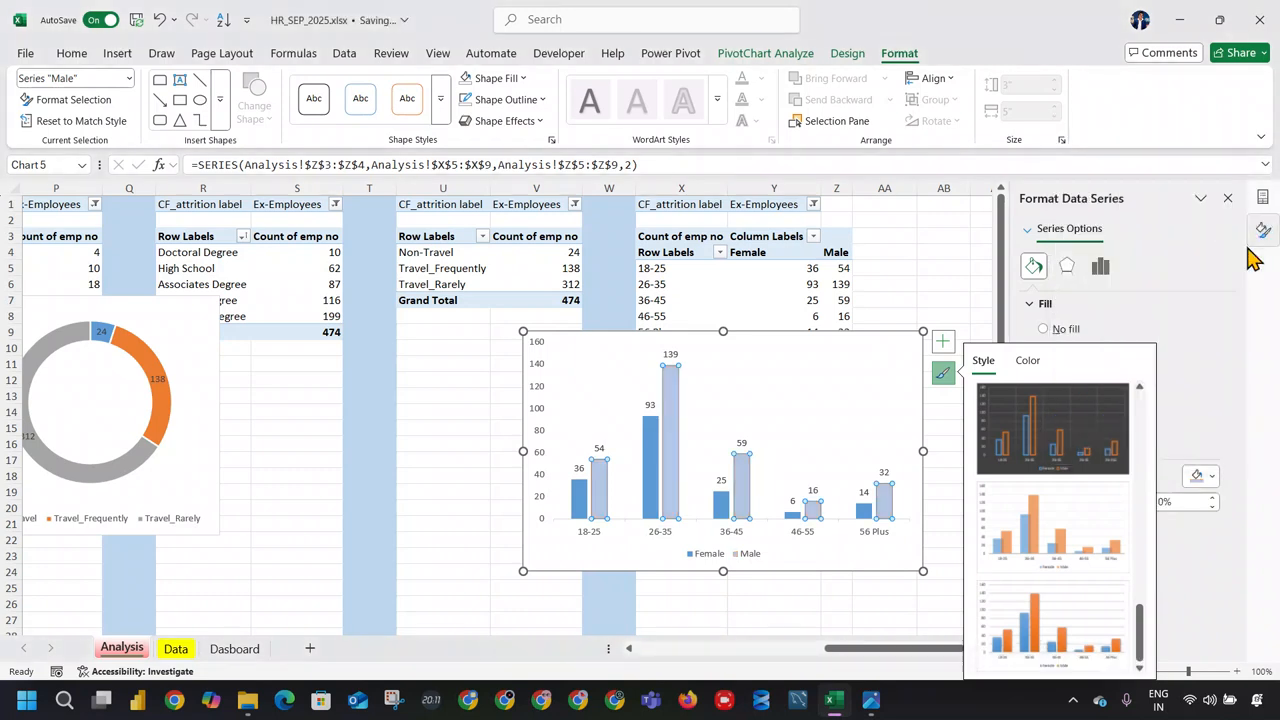
click(1196, 476)
click(1236, 276)
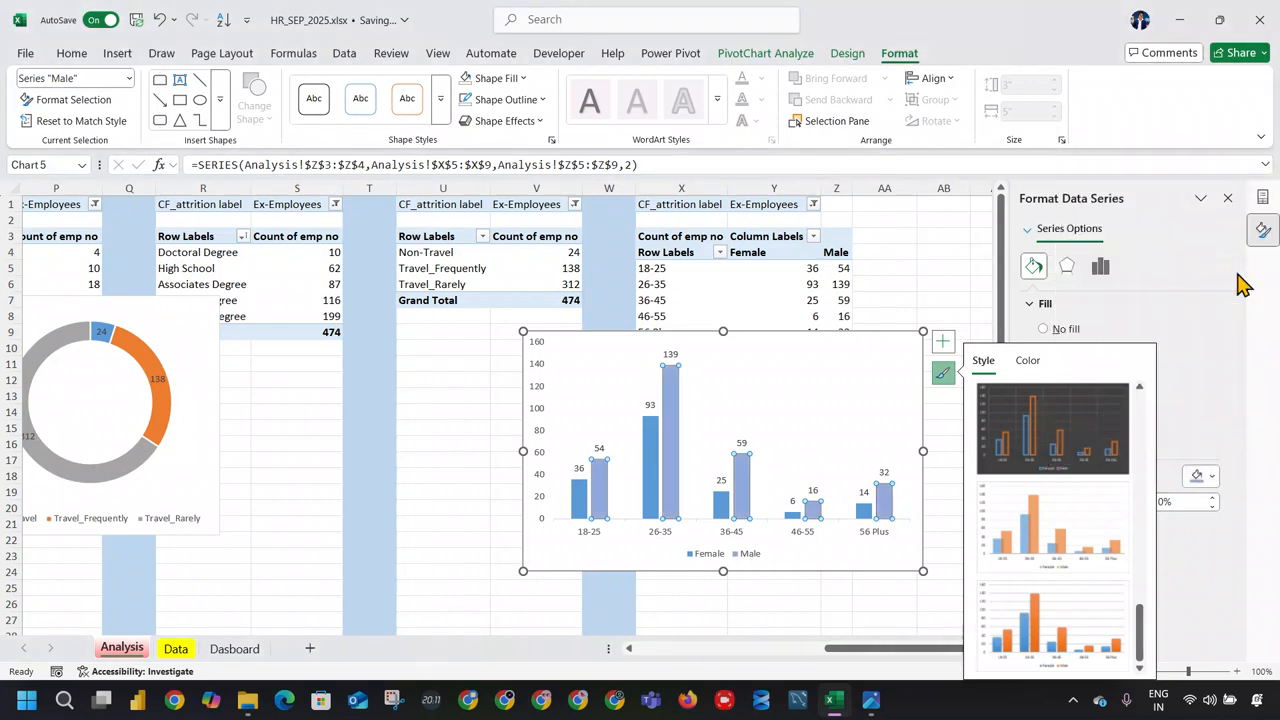
Step: Fill the Female column series with a light pink custom color
click(650, 462)
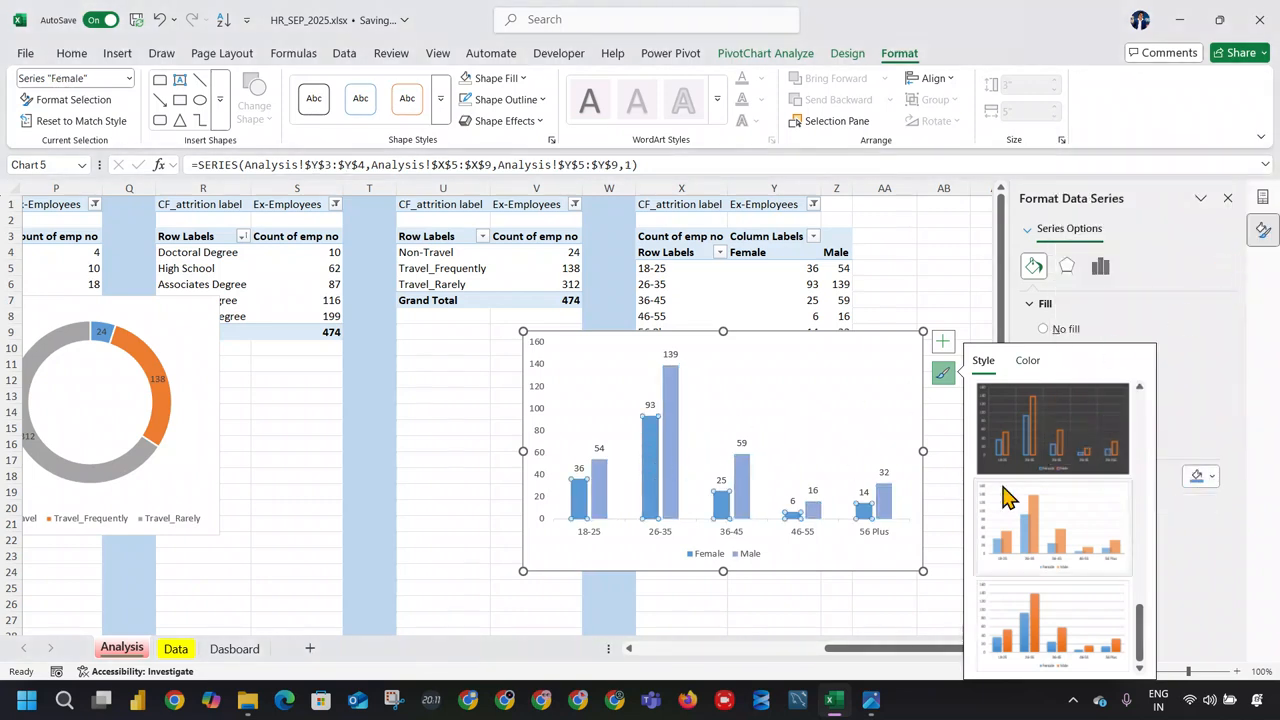
click(1205, 479)
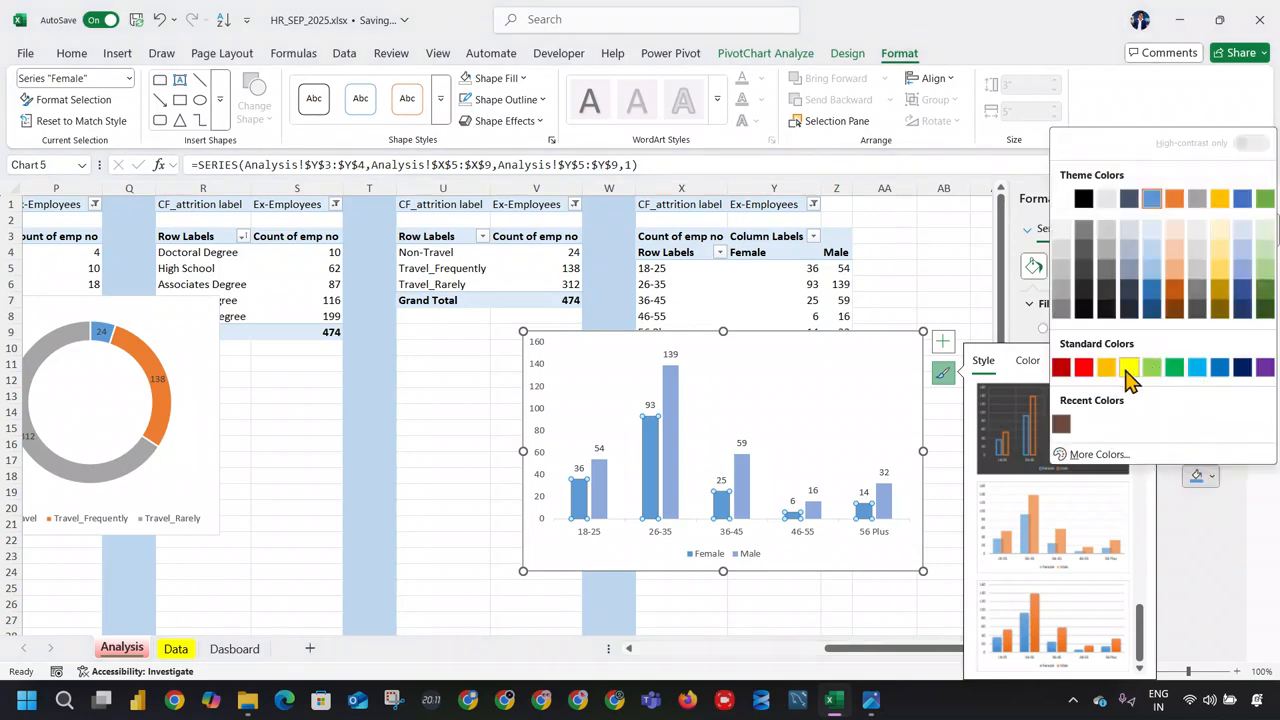
click(1099, 454)
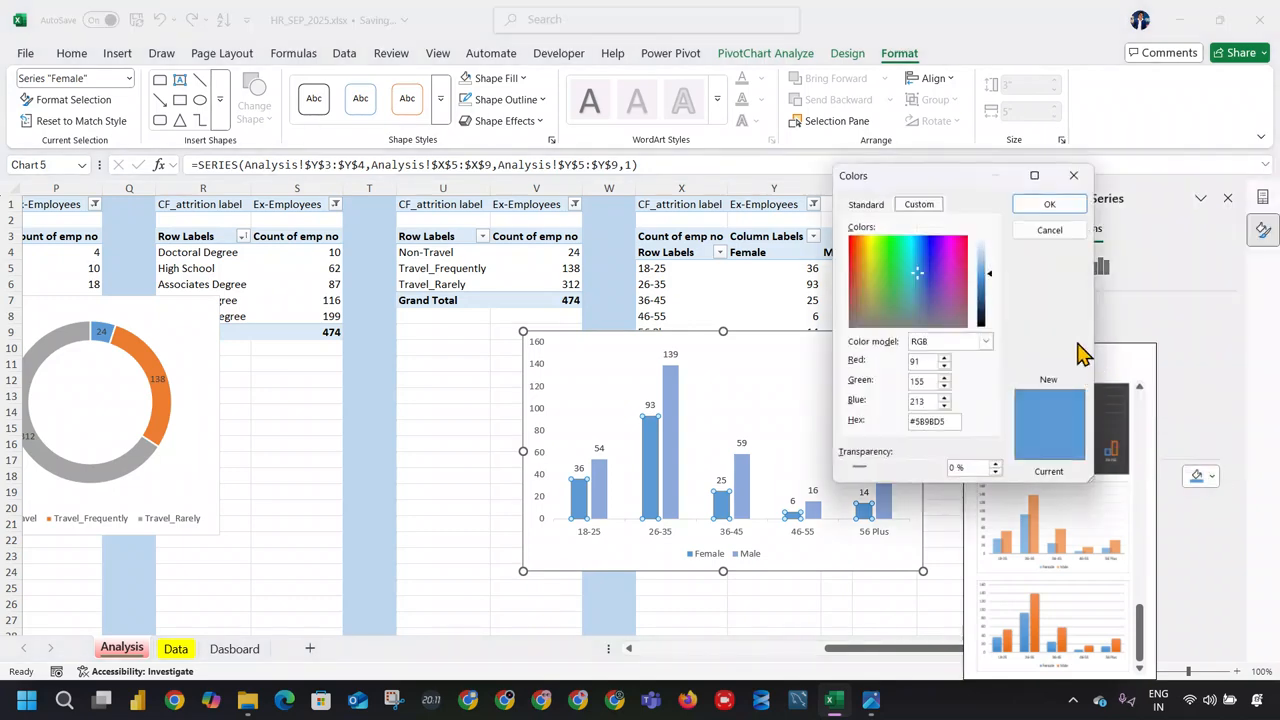
click(950, 260)
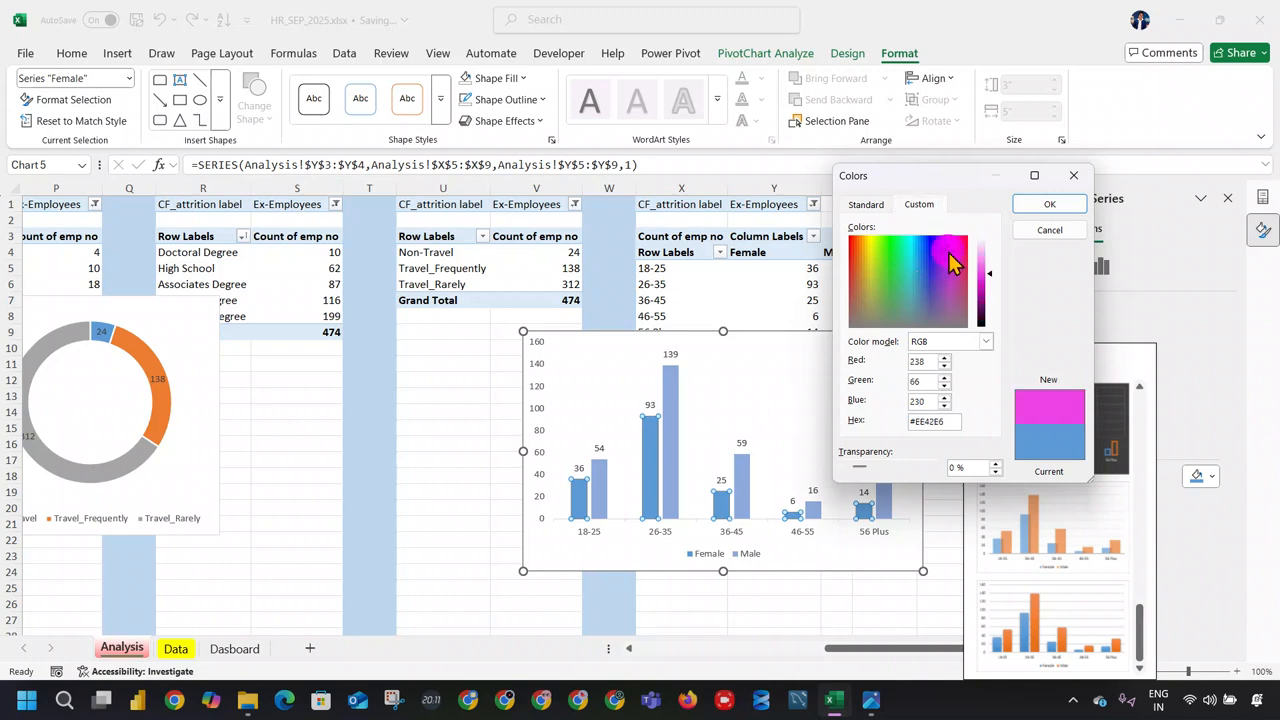
click(951, 247)
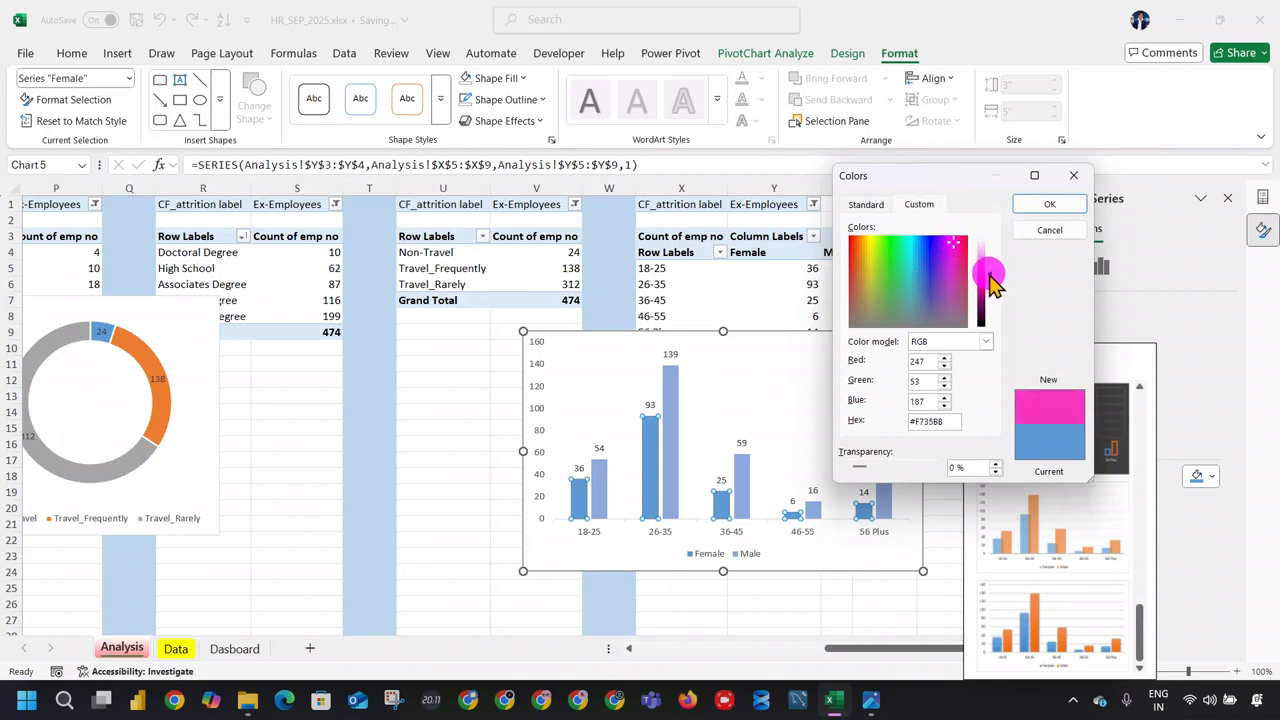
click(986, 261)
click(1049, 204)
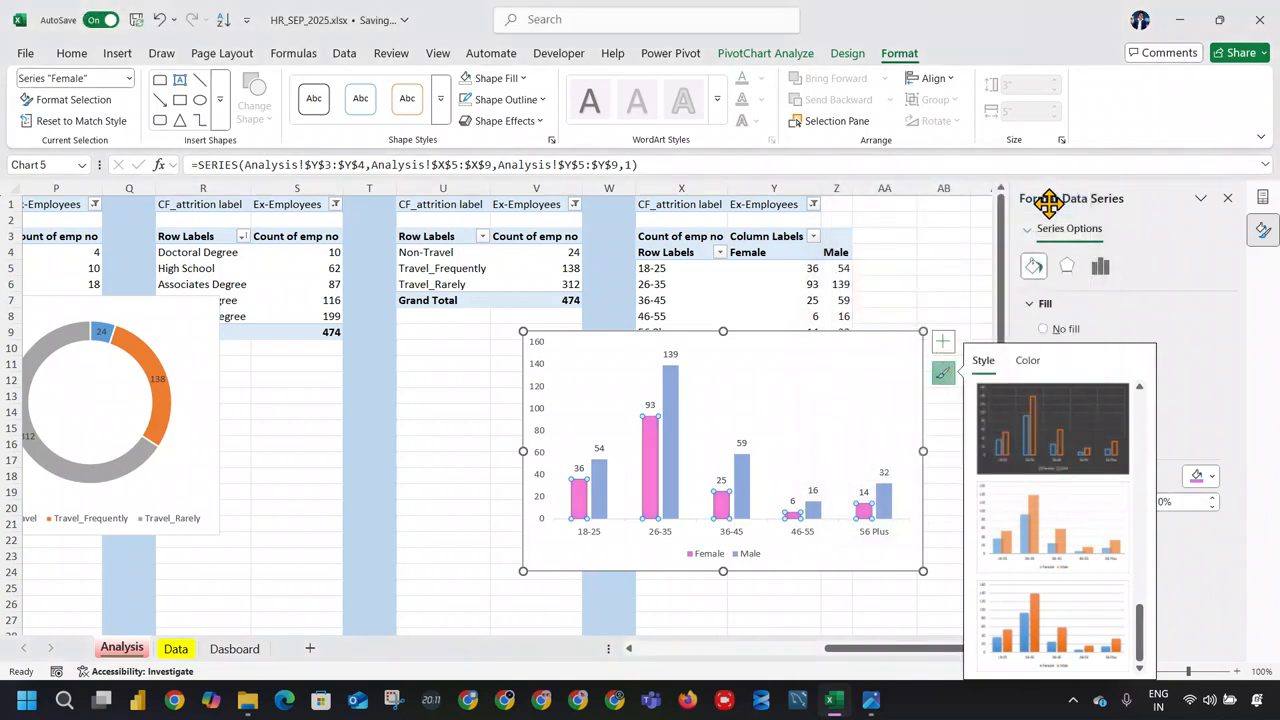
click(886, 559)
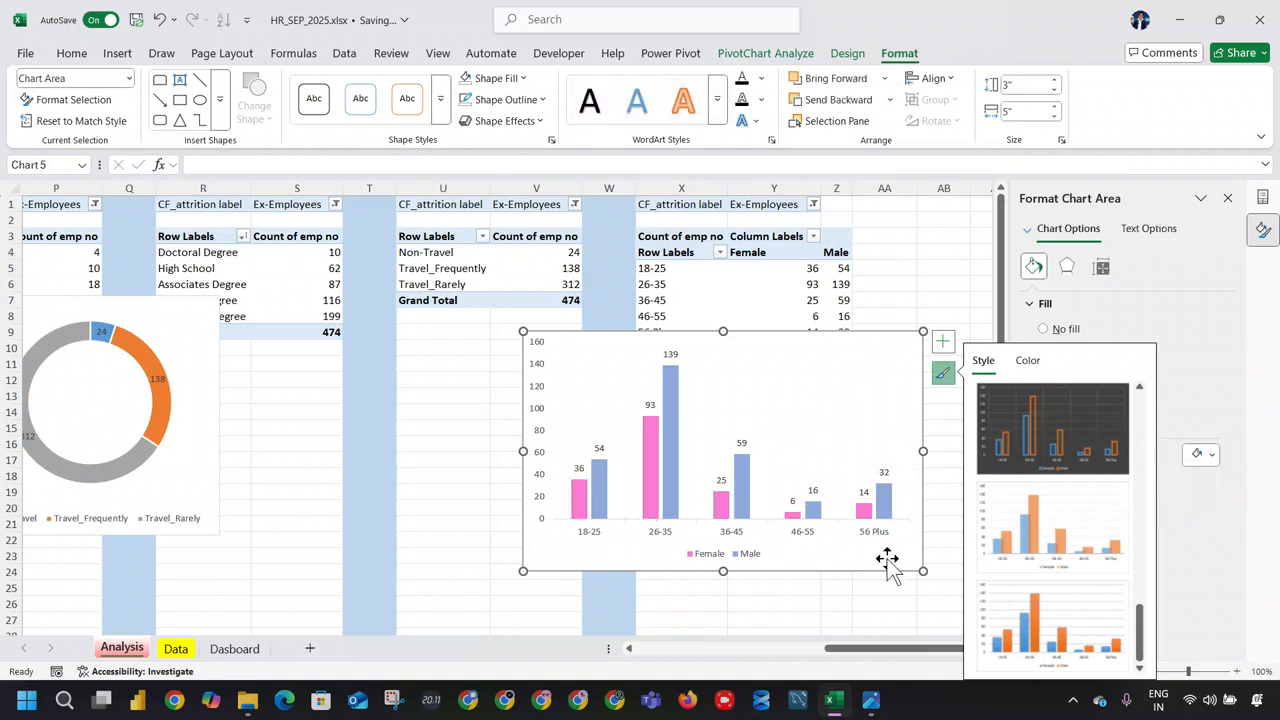
Step: Make the data labels of both the Male and Female series bold
click(672, 354)
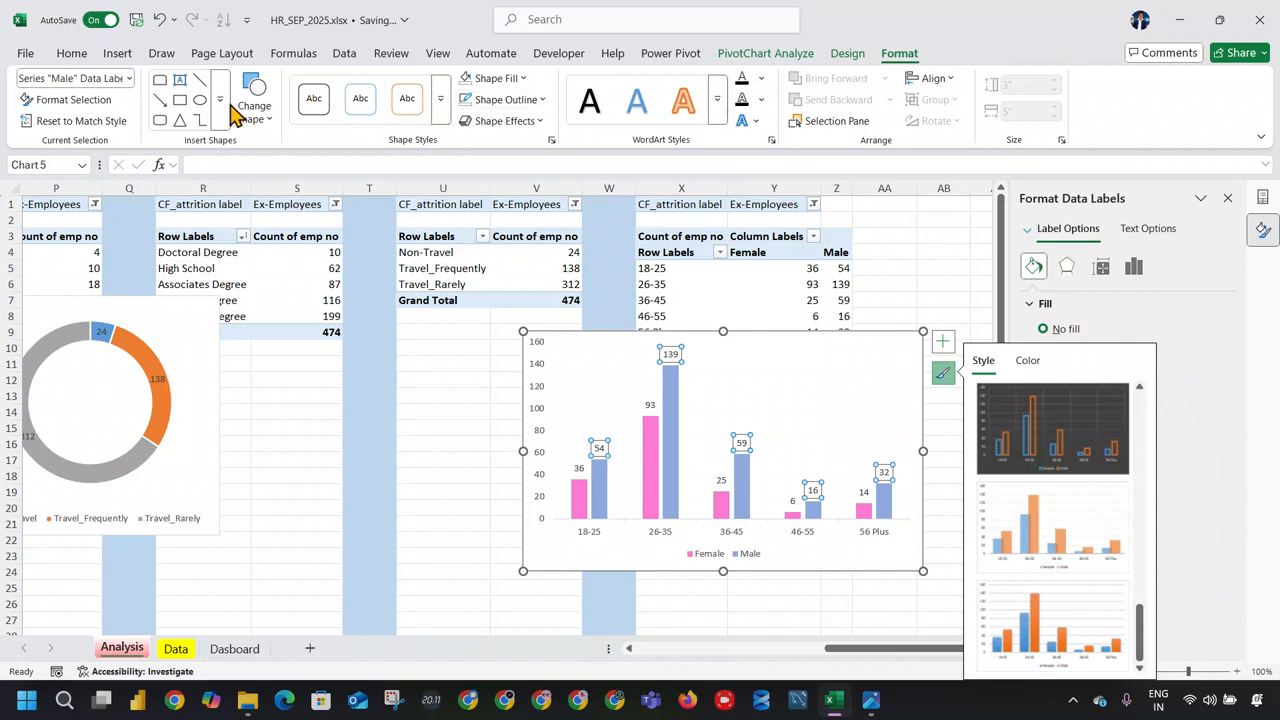
click(72, 53)
click(116, 112)
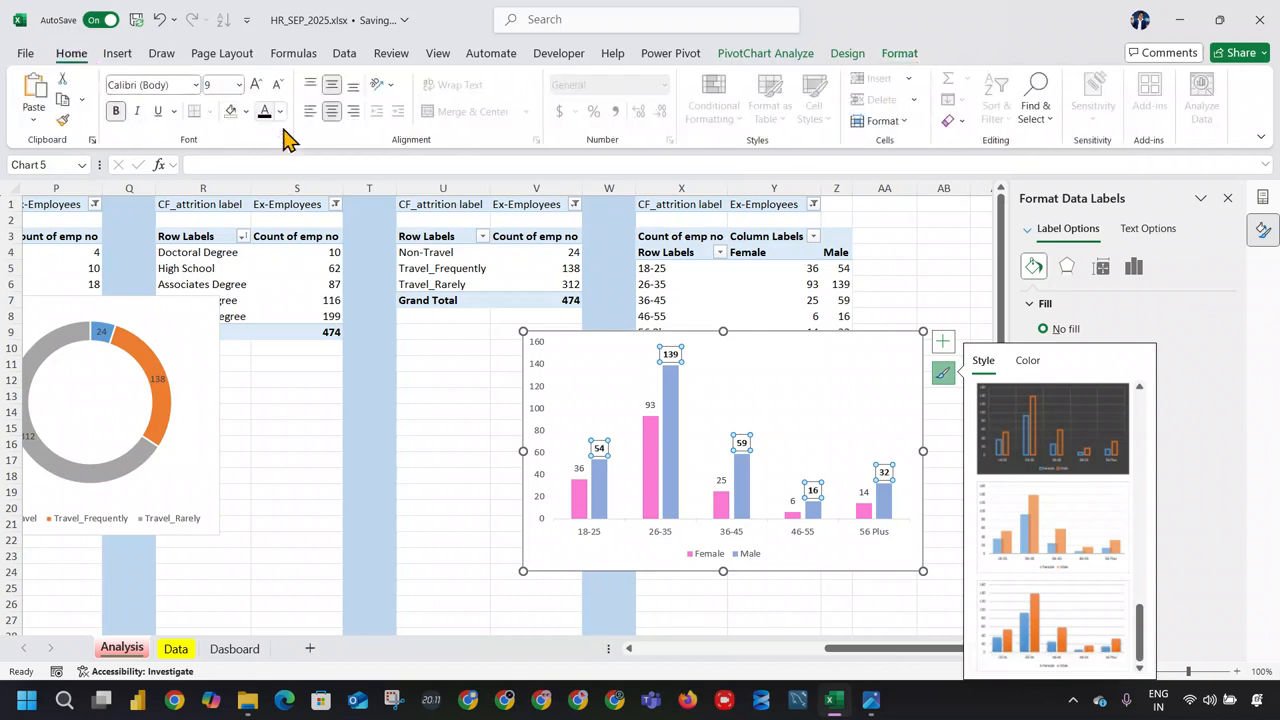
click(650, 405)
click(116, 111)
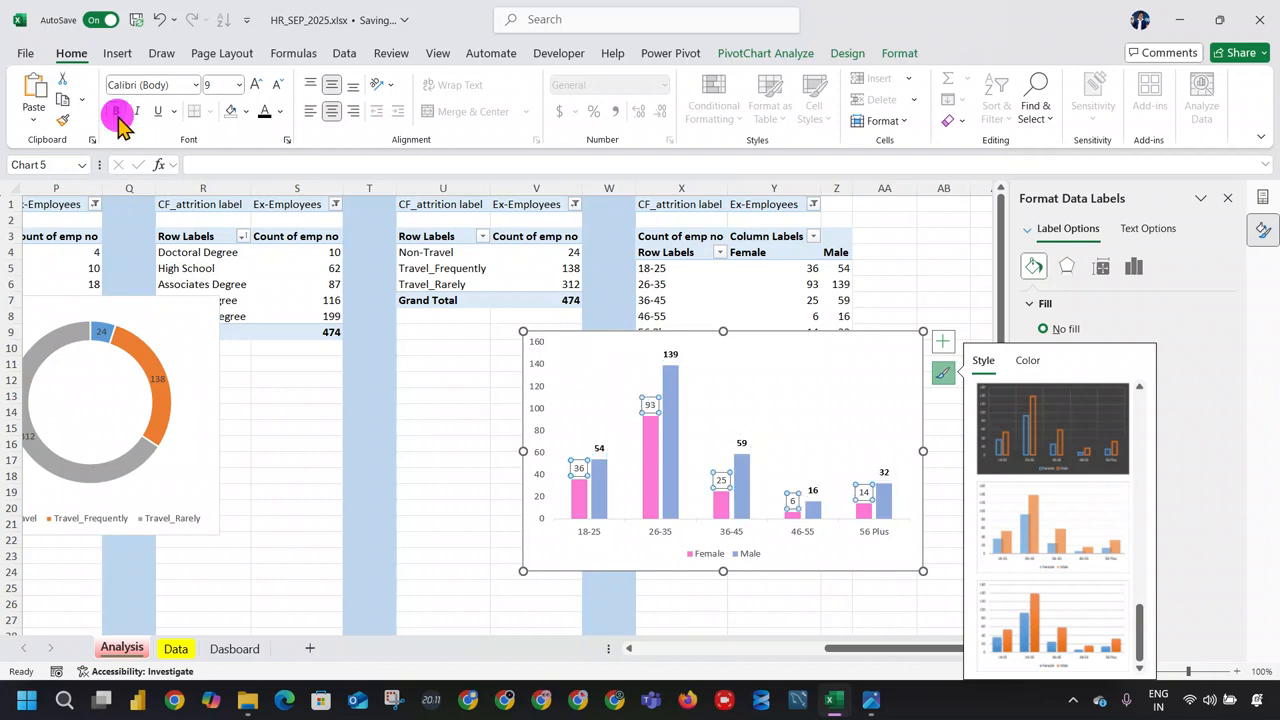
Step: Make the age-group axis labels bold and increase their font size to 10
click(728, 528)
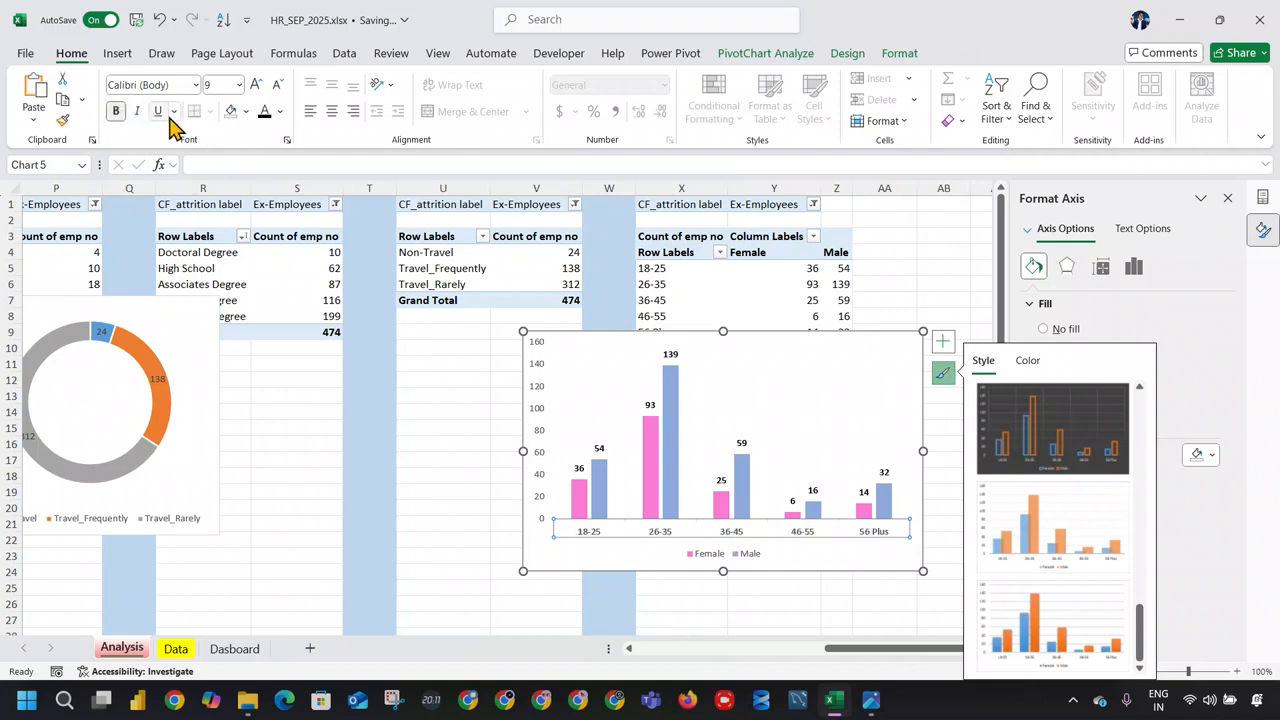
click(258, 88)
click(889, 393)
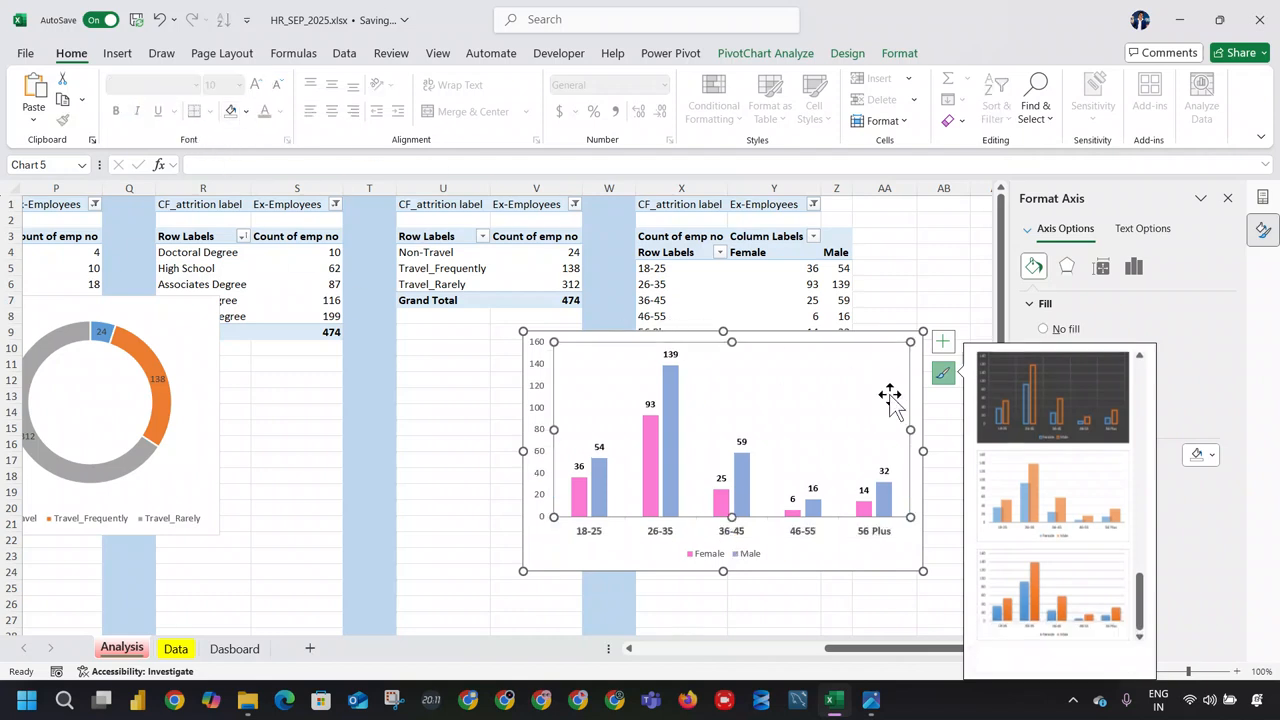
click(908, 545)
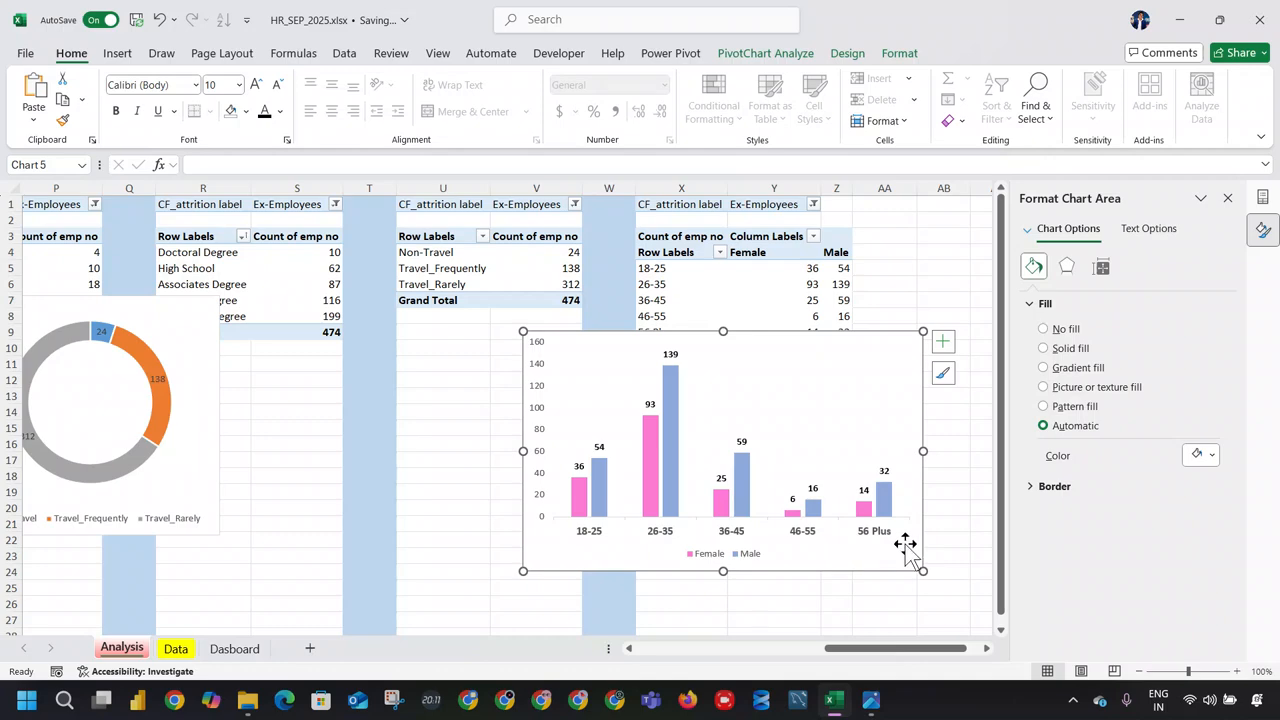
Step: Paste the age-group and gender column chart onto the dashboard's group and gender card and remove its background fill
click(240, 649)
click(934, 528)
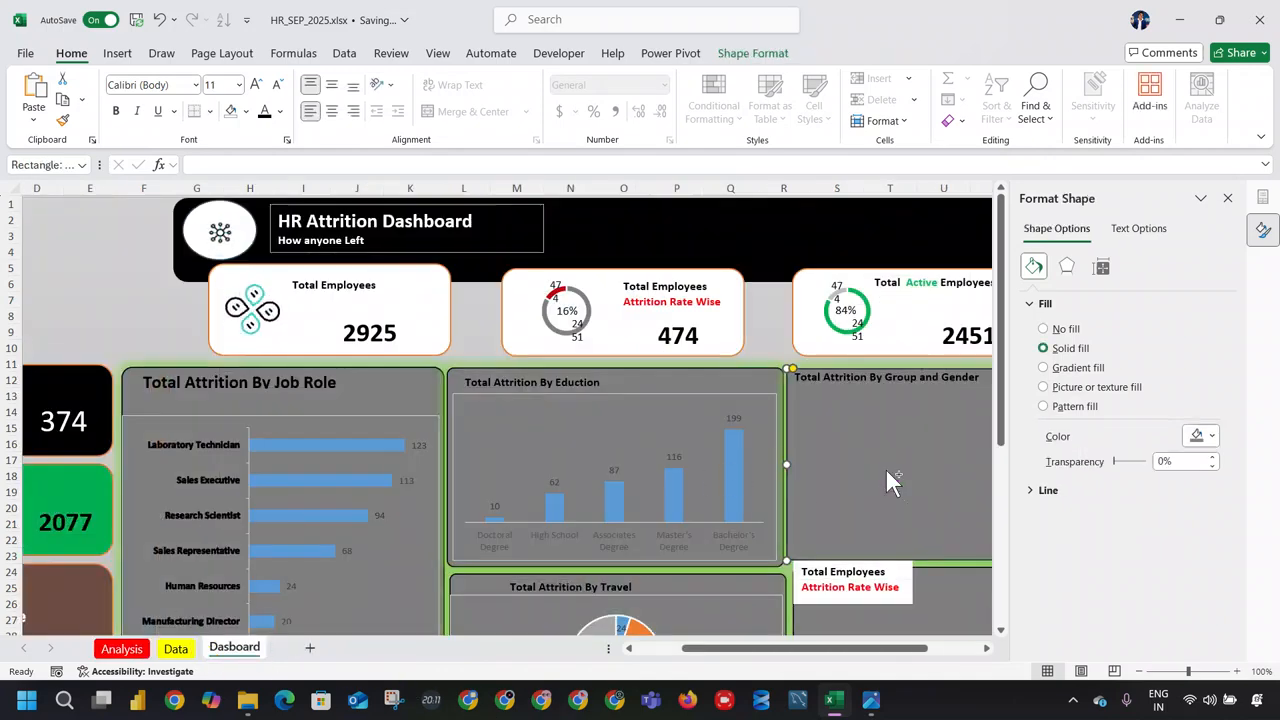
key(ctrl+v)
click(895, 53)
click(496, 78)
click(515, 442)
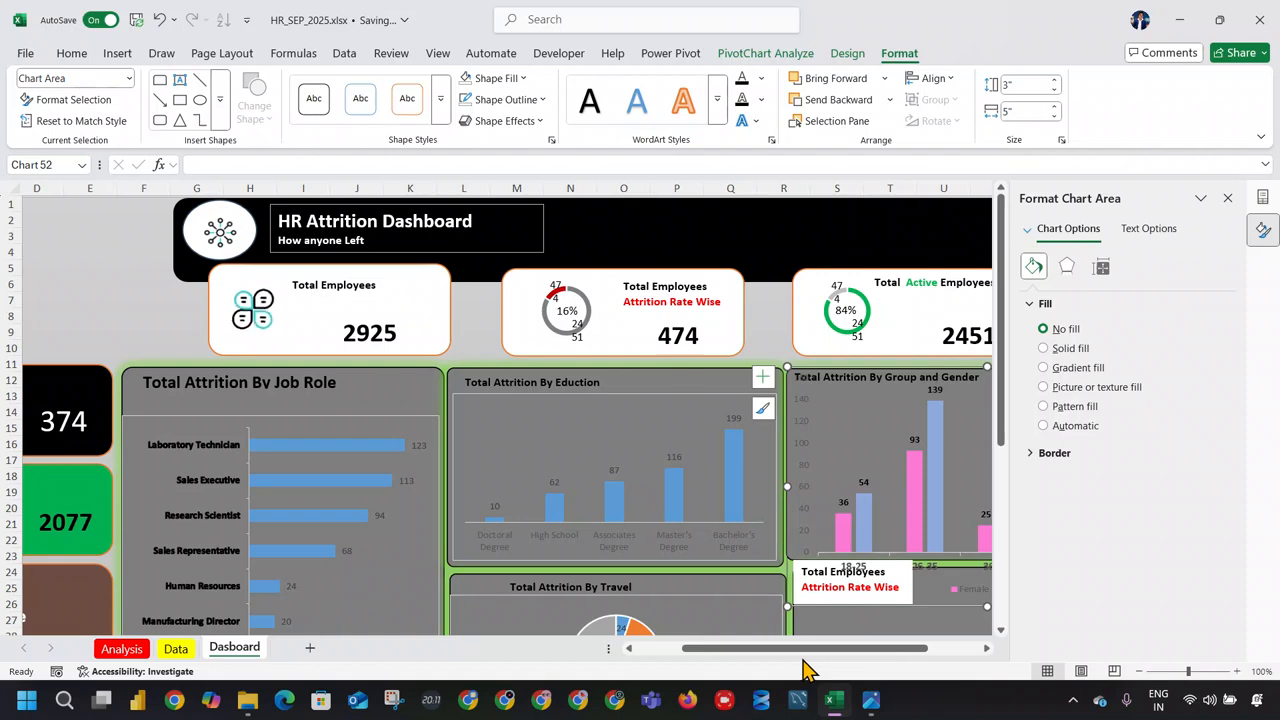
Step: Resize the pasted age-group and gender chart to about 2.35 inches high and 6 inches wide to fit its card
drag(900, 650, 842, 650)
drag(1055, 655, 935, 650)
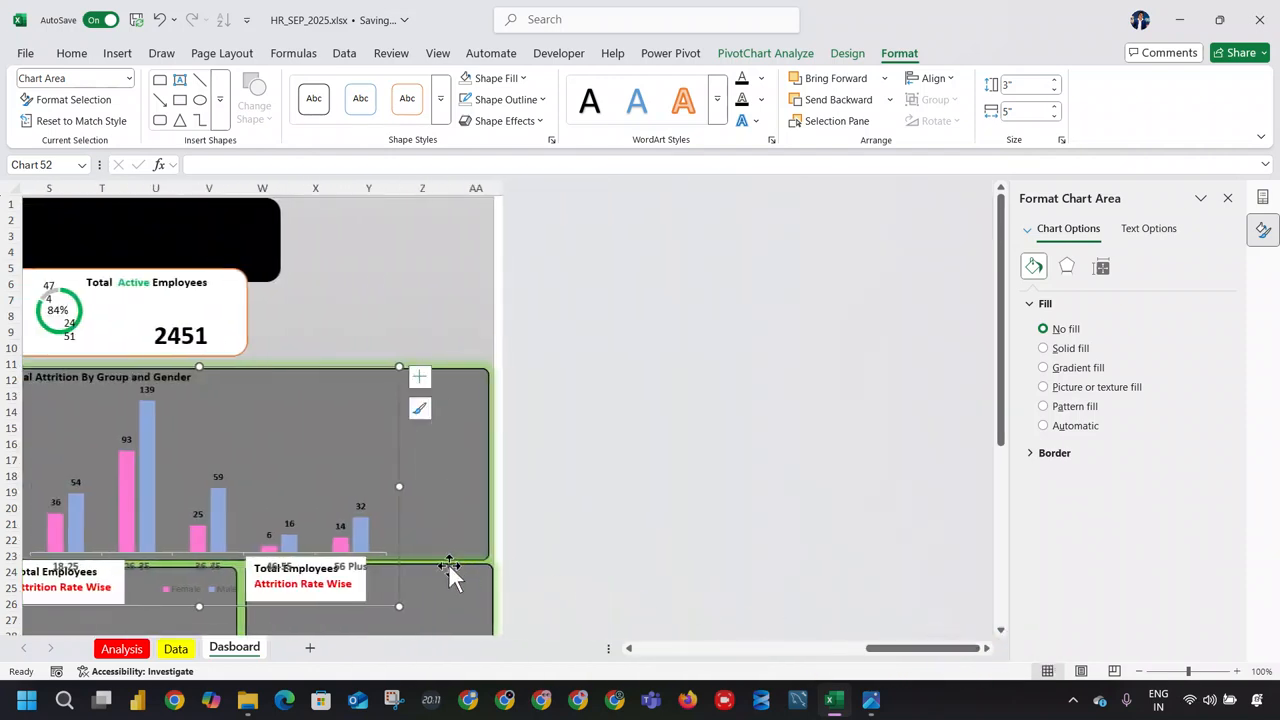
drag(400, 604, 476, 552)
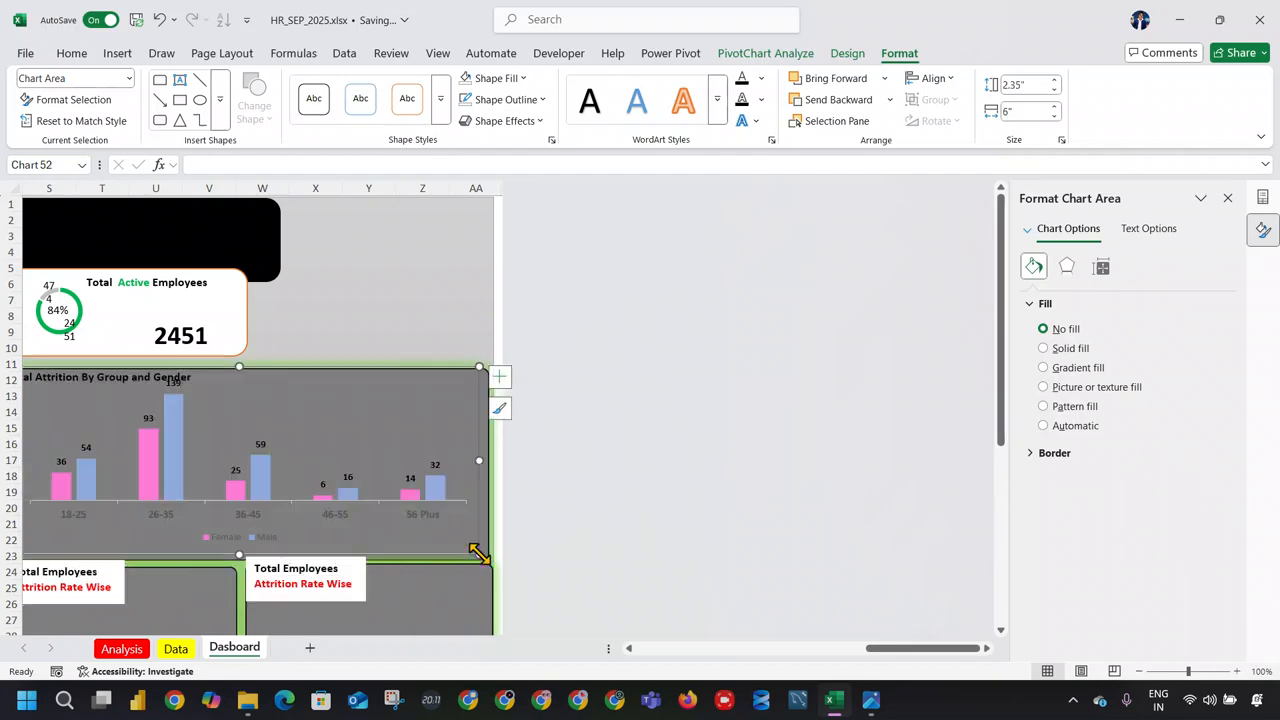
Step: Lower the top edges of the age-group and gender chart's plot area and frame below the card title, about 2.19 inches high overall
drag(943, 654, 920, 654)
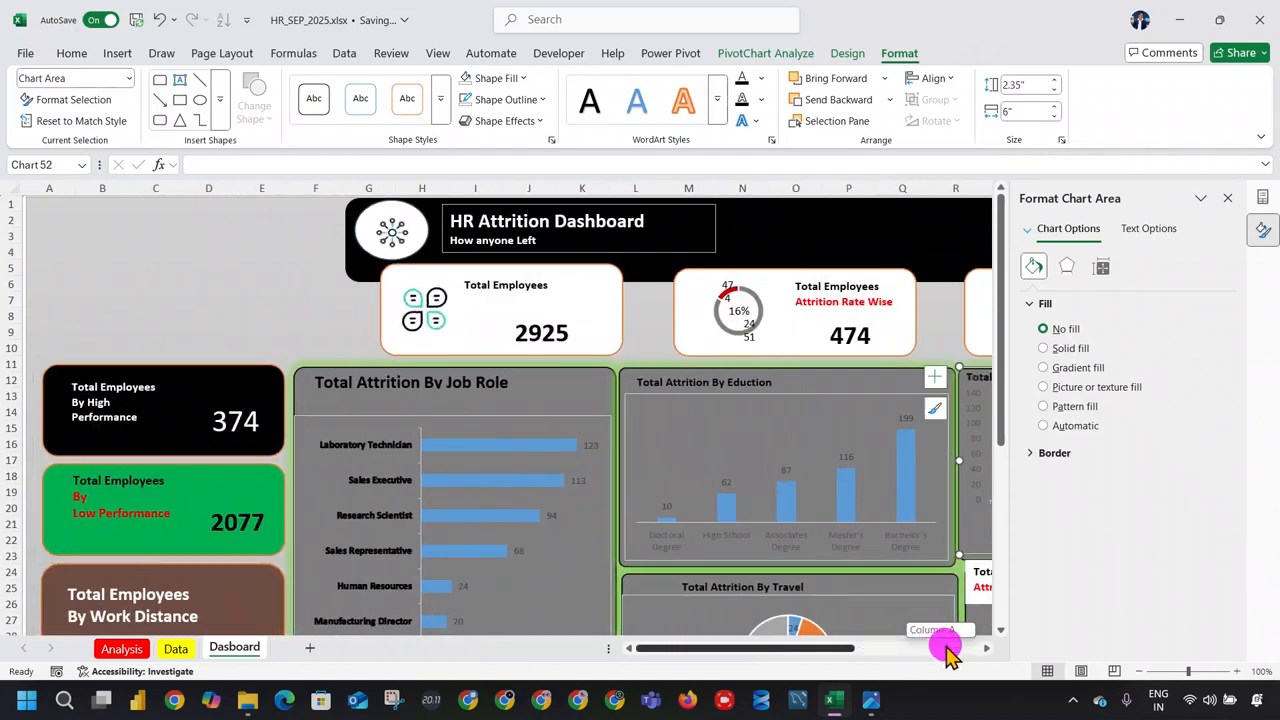
click(1262, 198)
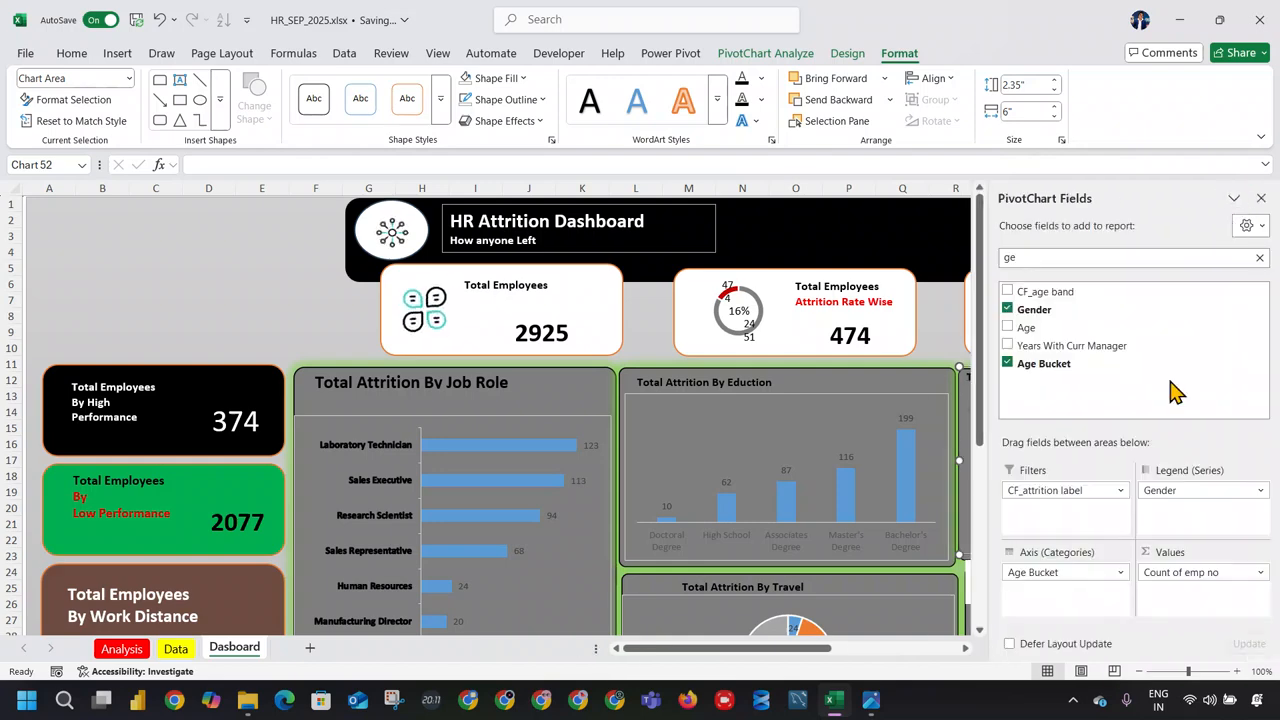
click(1172, 671)
drag(1172, 671, 1178, 671)
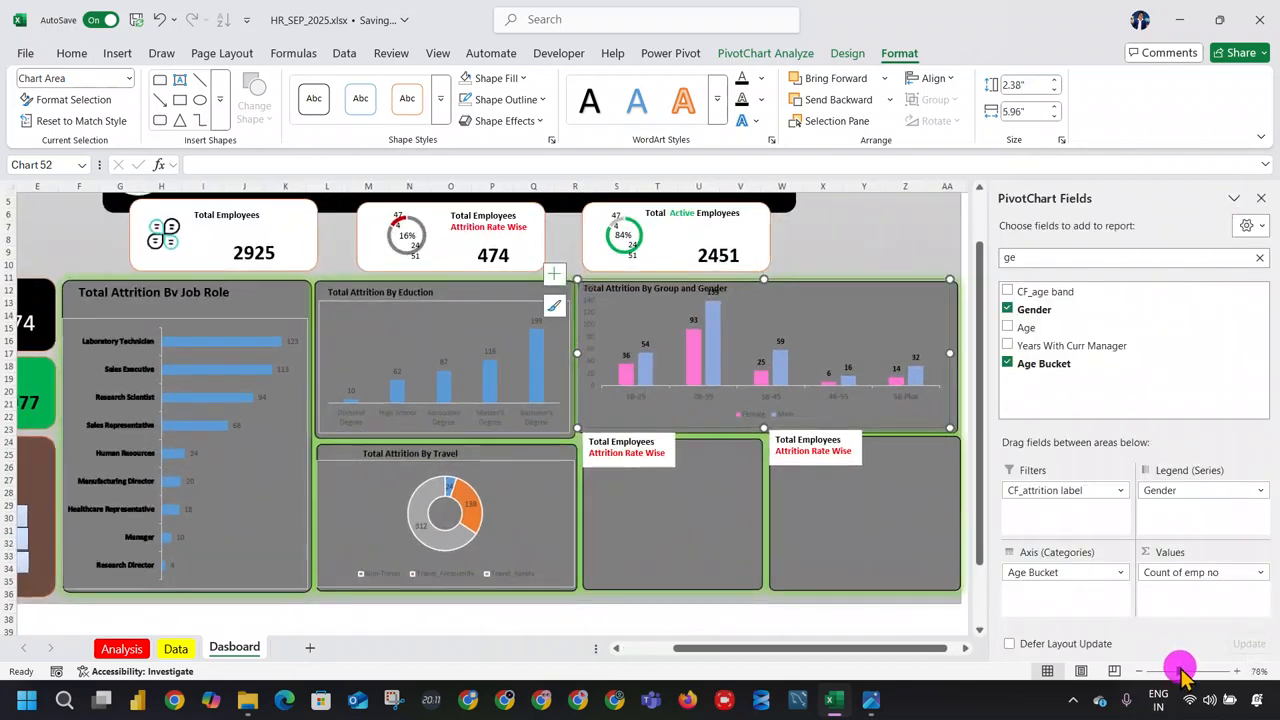
click(856, 275)
click(773, 289)
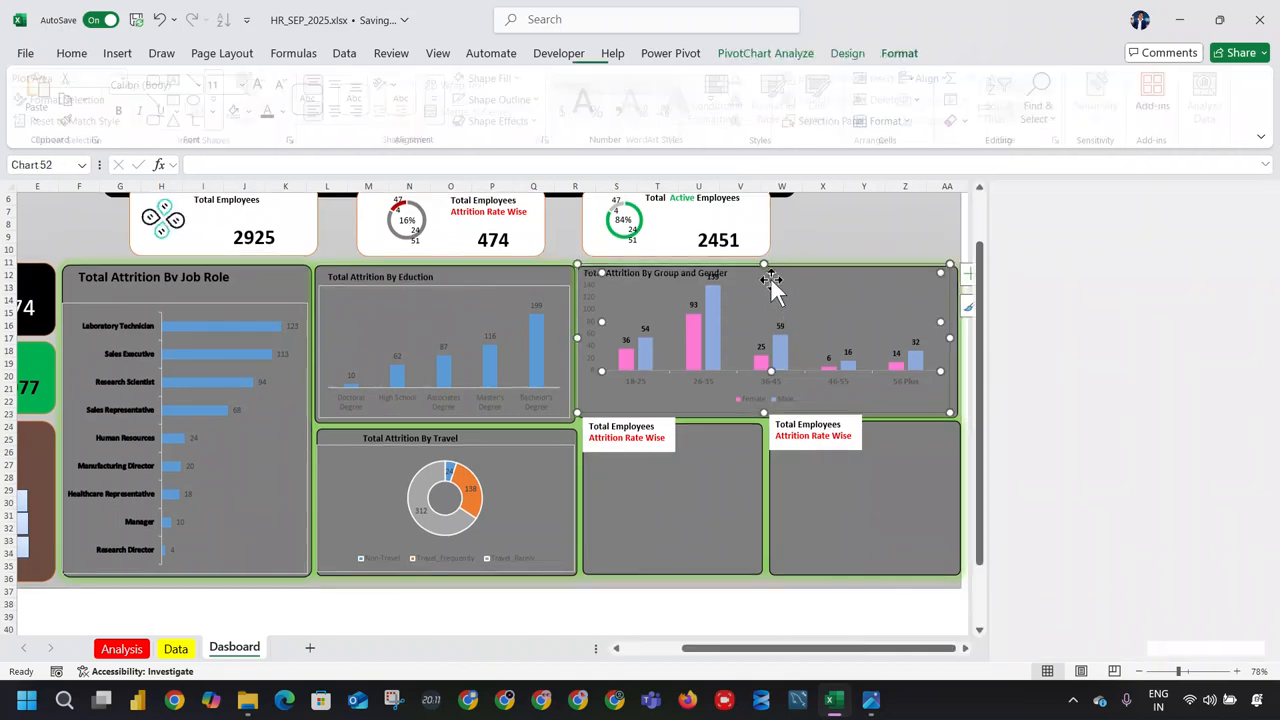
drag(770, 275, 774, 287)
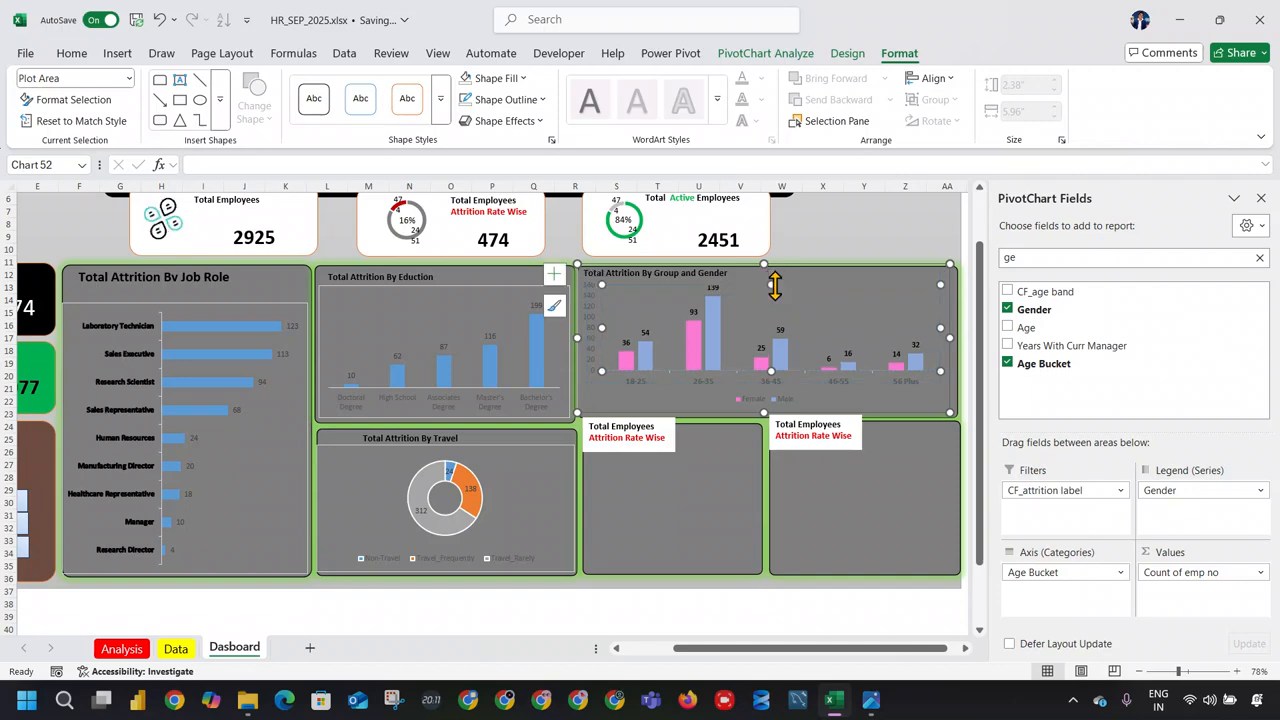
click(848, 245)
click(848, 375)
drag(771, 262, 766, 277)
click(851, 232)
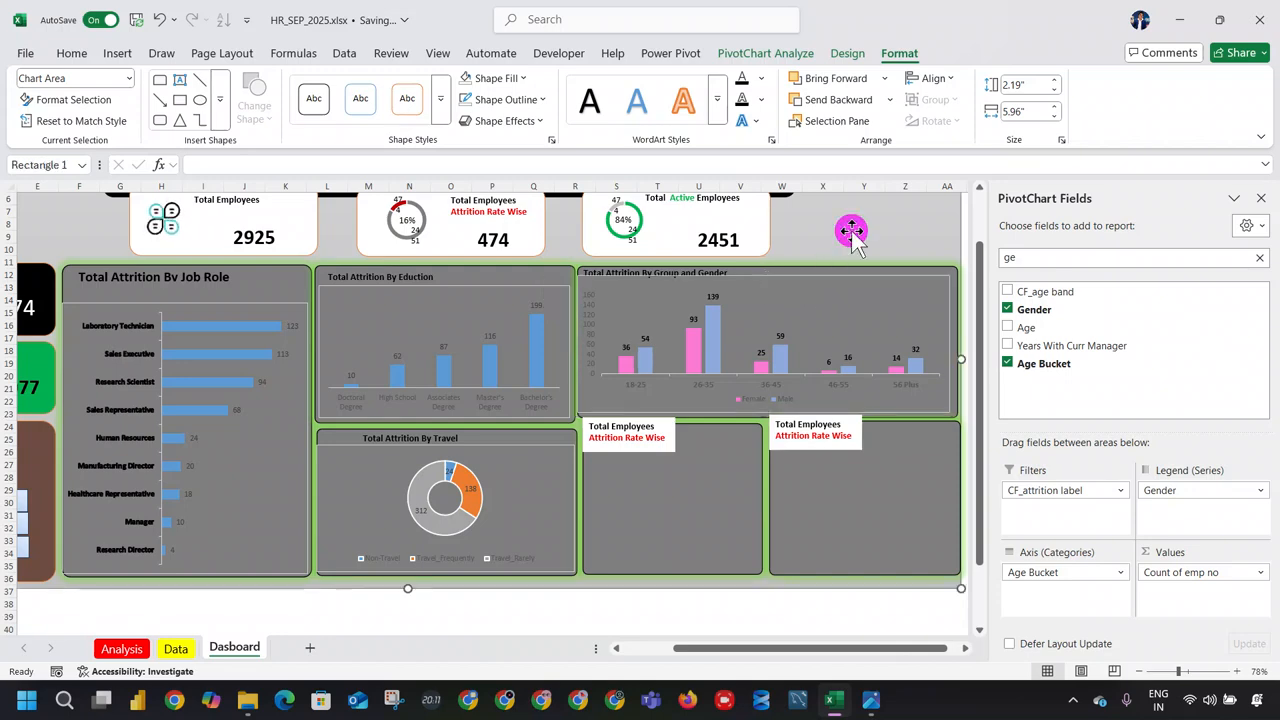
right_click(867, 315)
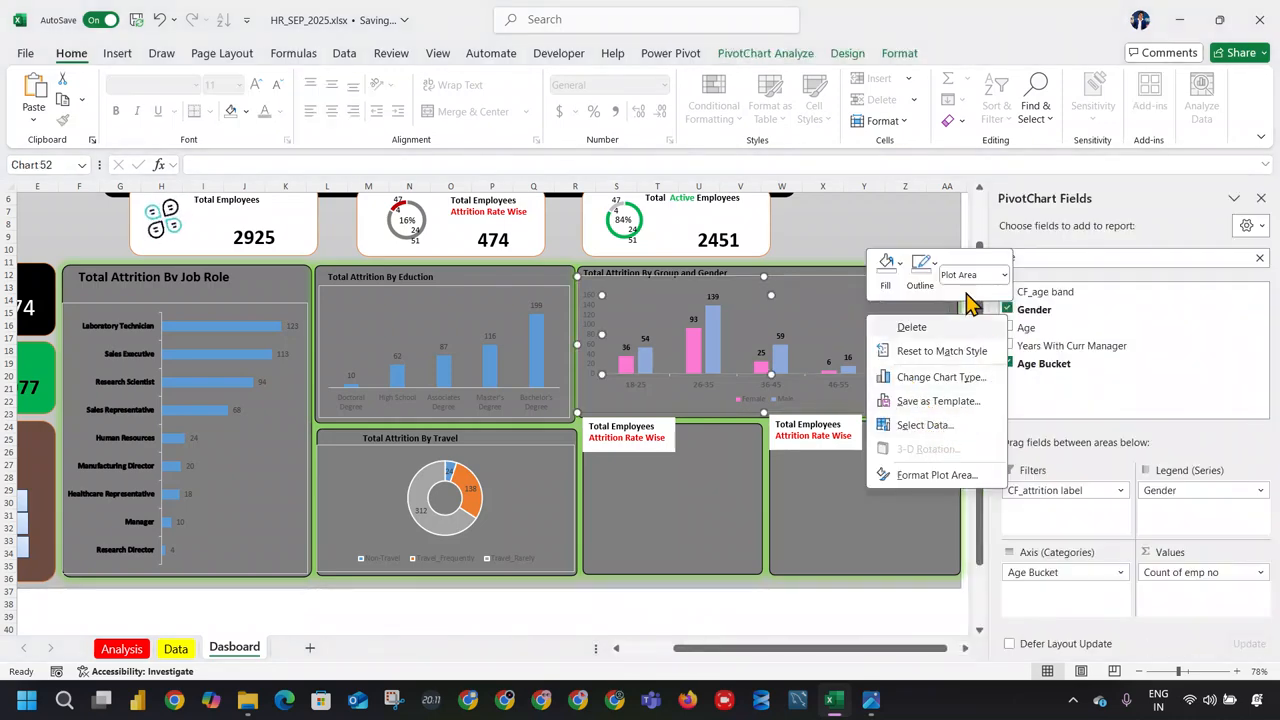
click(691, 461)
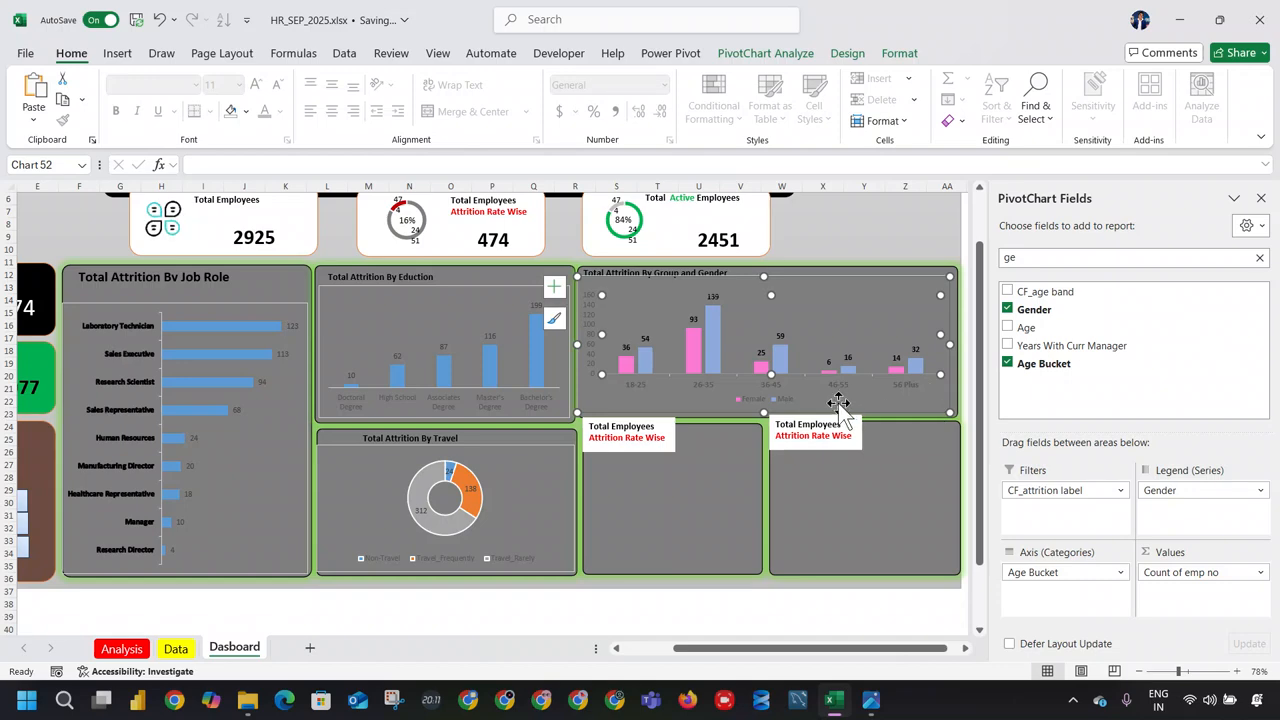
click(893, 235)
scroll(894, 374, up, 2)
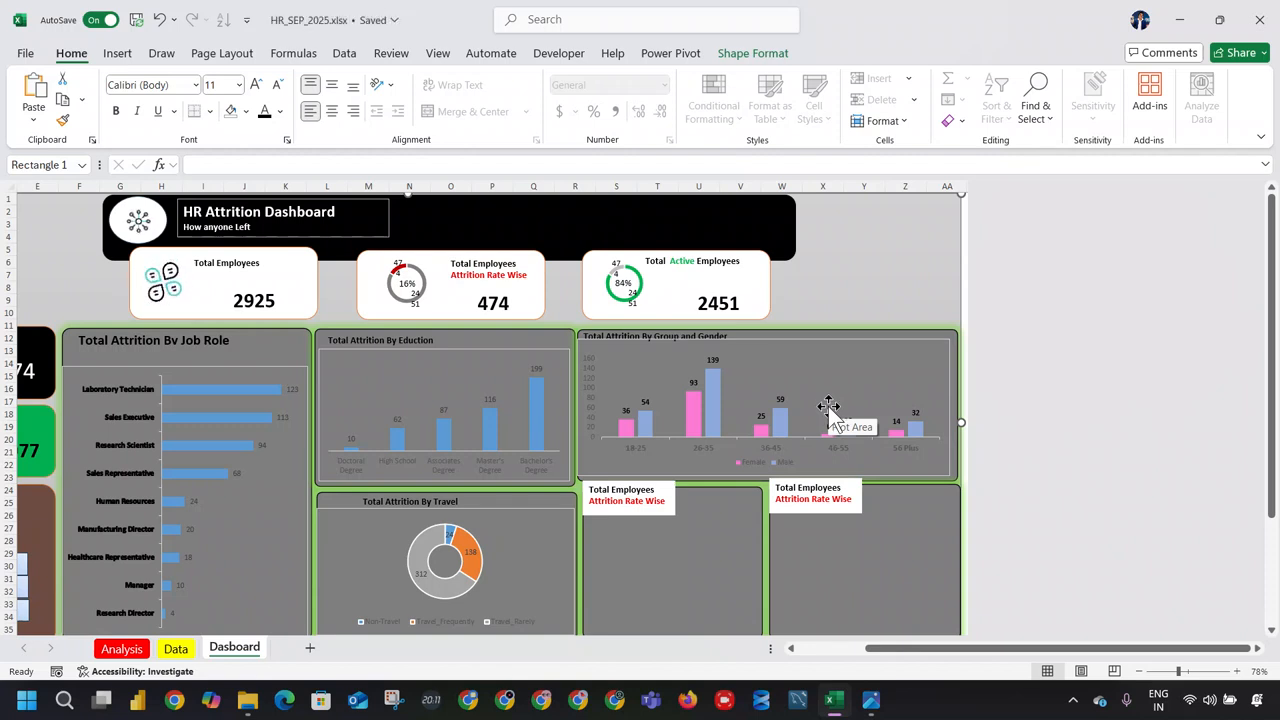
Step: Copy the age-group by gender pivot table in columns X to AA of the Analysis sheet to cell AB1
click(172, 650)
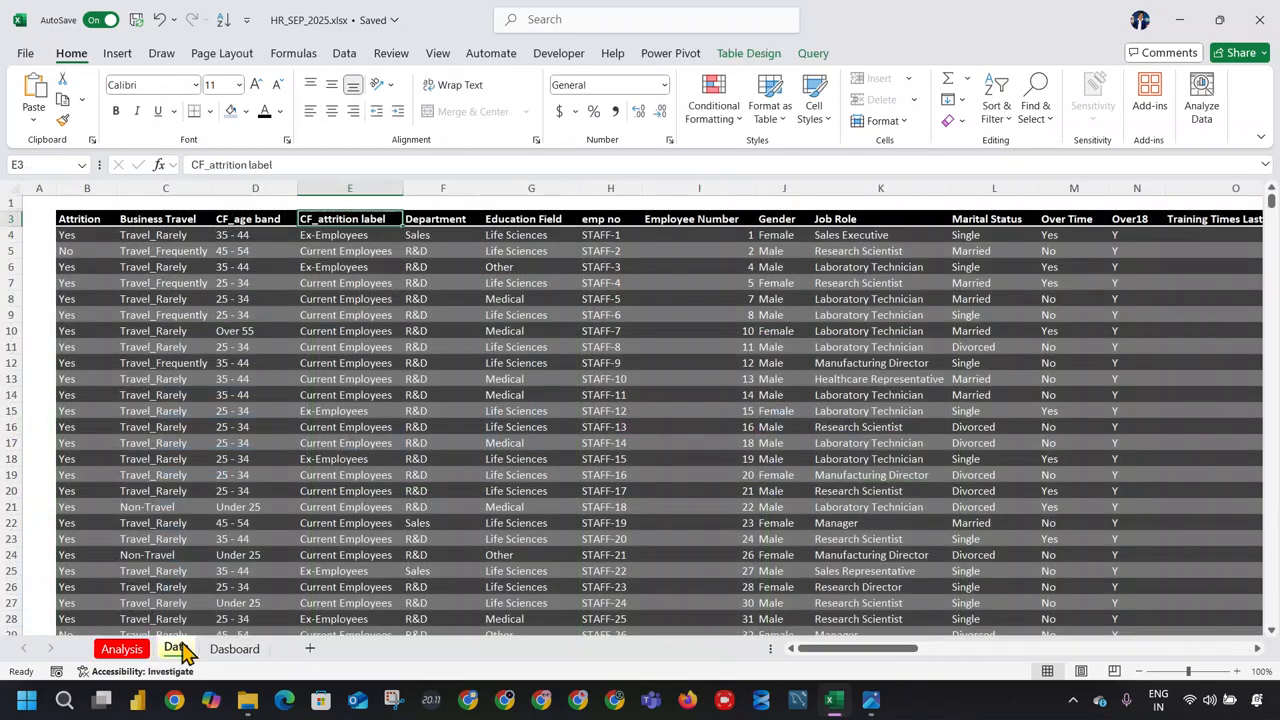
click(143, 649)
drag(681, 189, 849, 189)
key(ctrl+c)
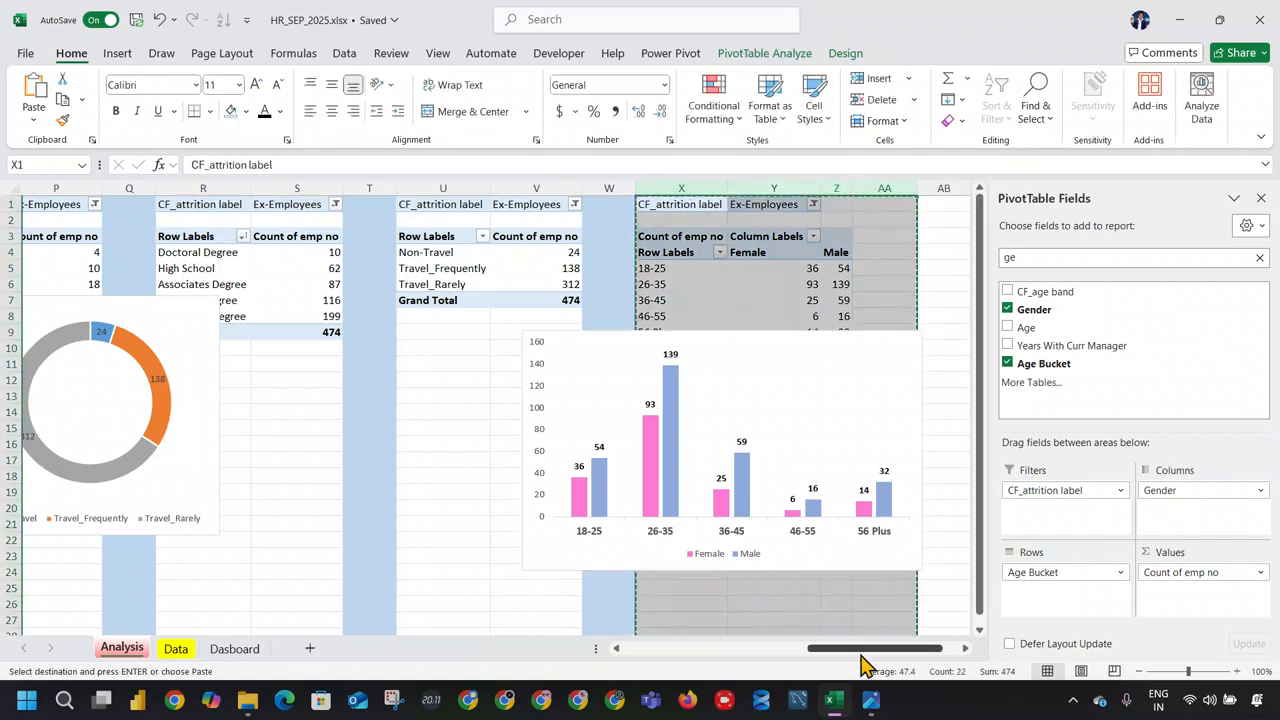
drag(866, 650, 998, 657)
click(825, 201)
key(ctrl+v)
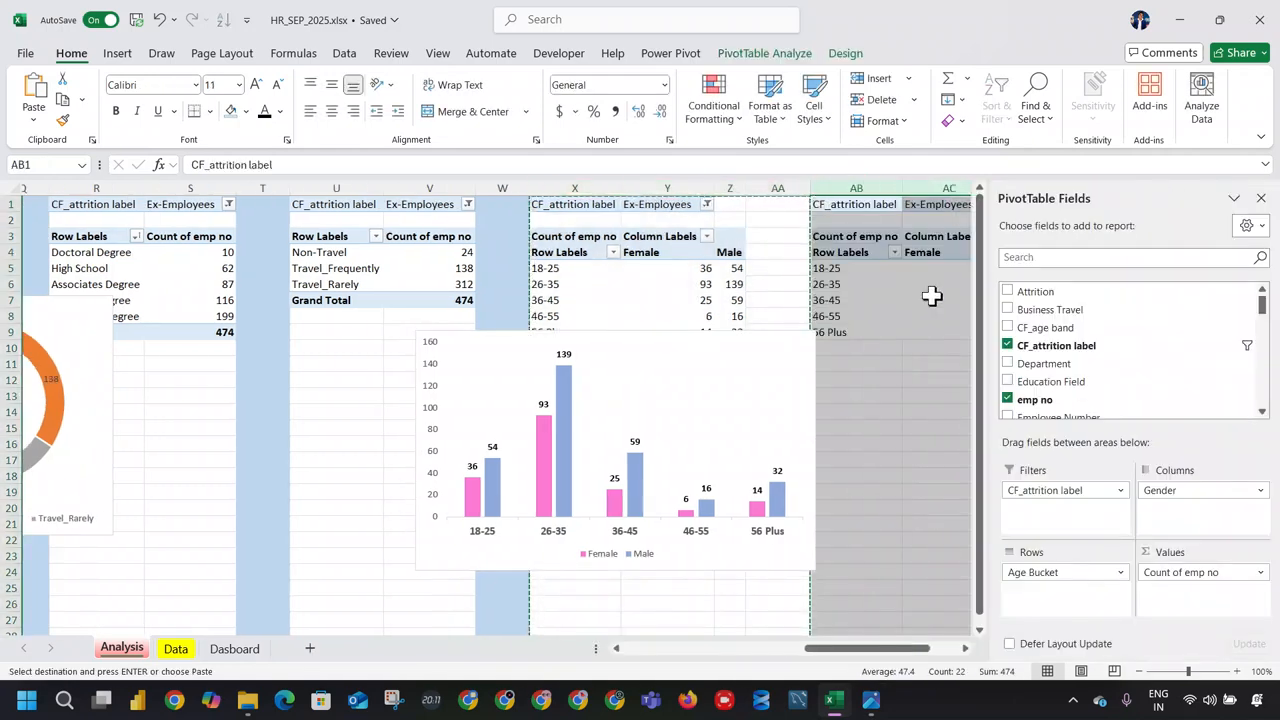
Step: Remove Age Bucket from the copied pivot table and move Gender from columns to rows
drag(894, 650, 1078, 660)
mouse_move(1066, 572)
mouse_down()
mouse_move(1180, 470)
mouse_move(1122, 561)
mouse_move(1068, 574)
mouse_up()
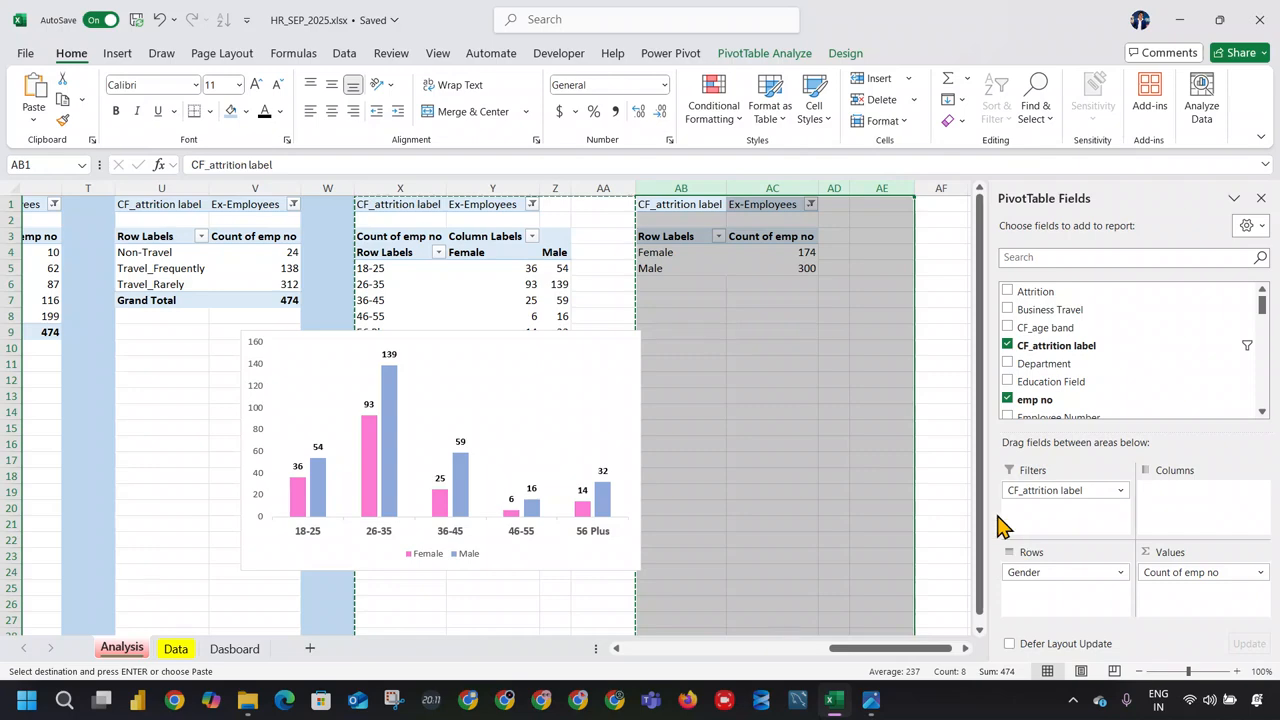
click(749, 252)
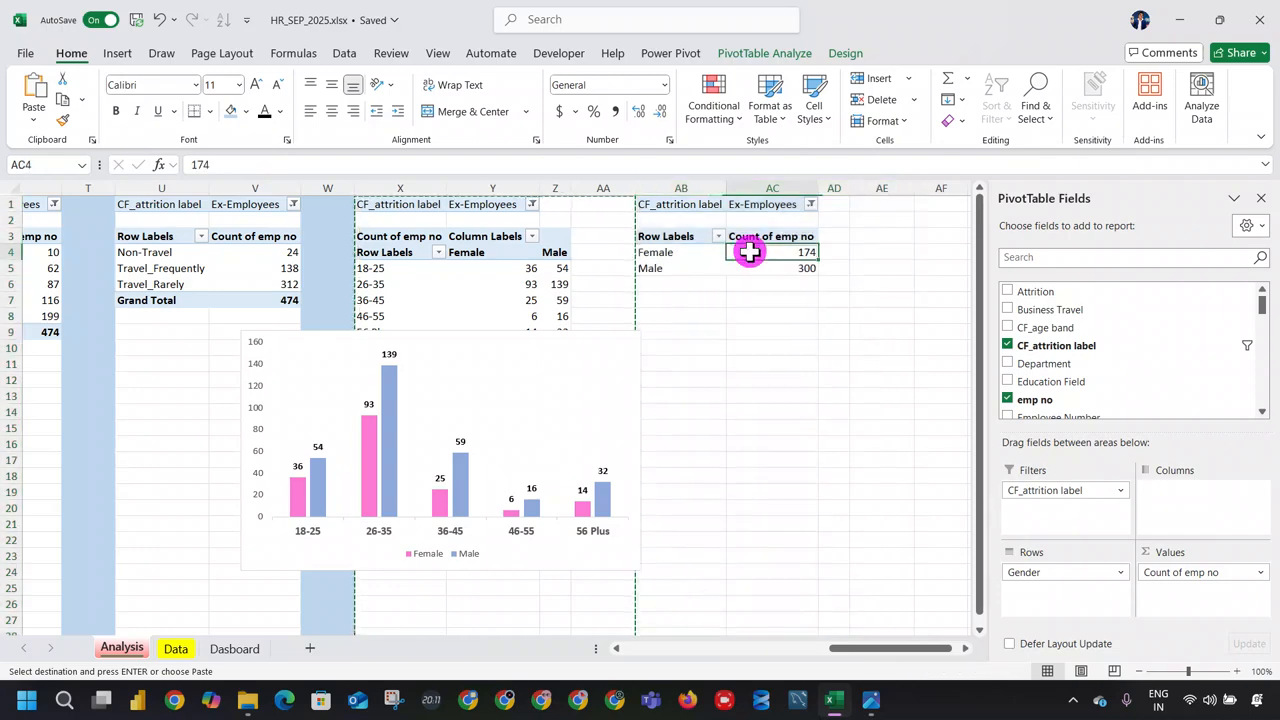
click(161, 53)
click(68, 53)
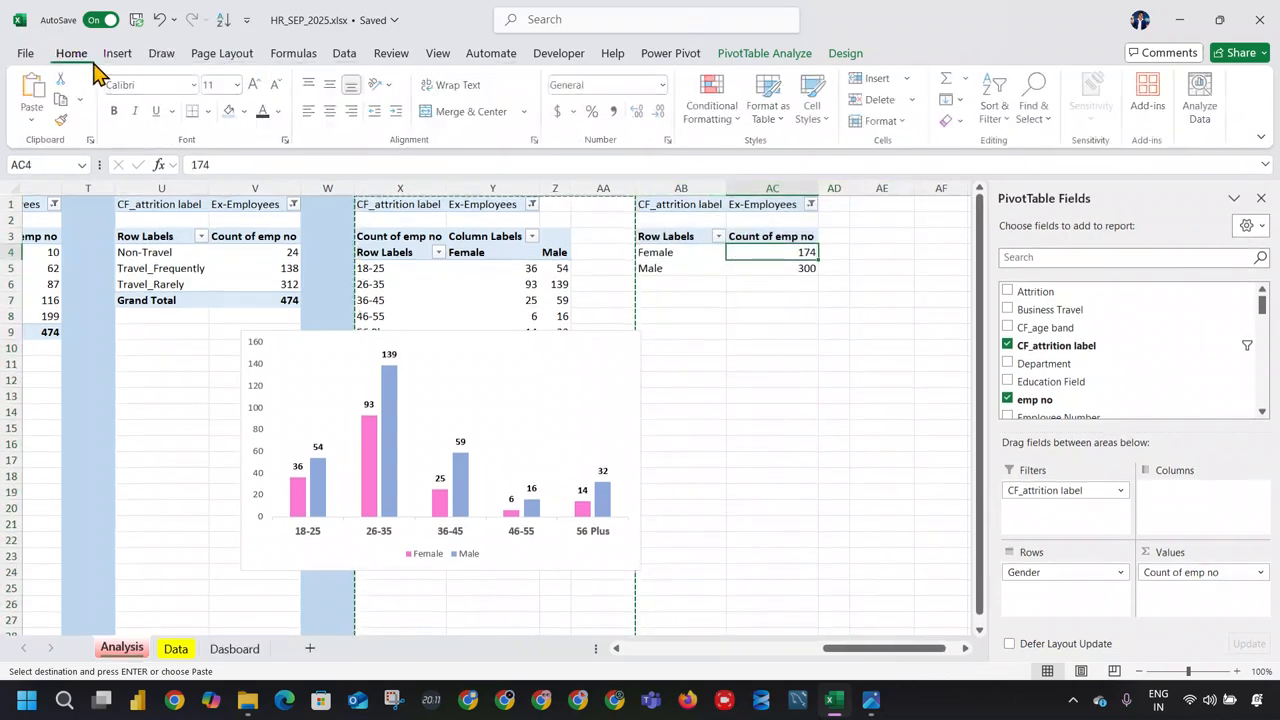
click(116, 53)
click(503, 100)
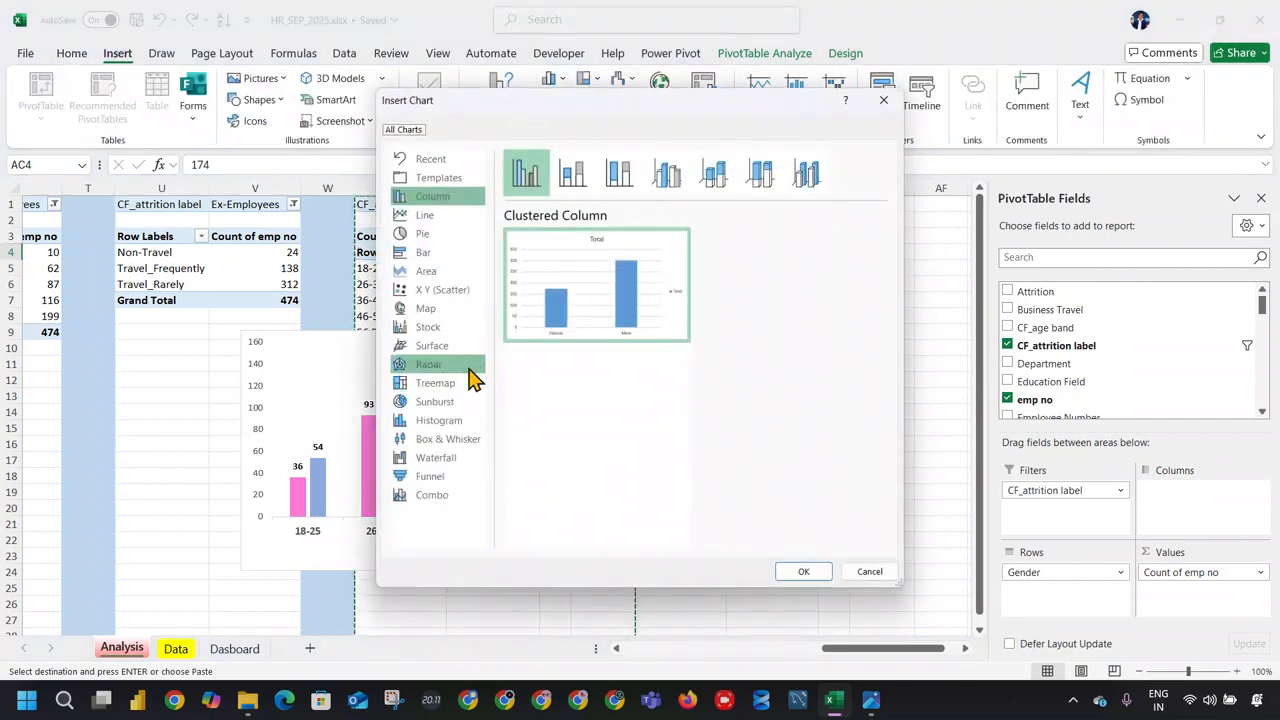
click(430, 233)
mouse_move(567, 265)
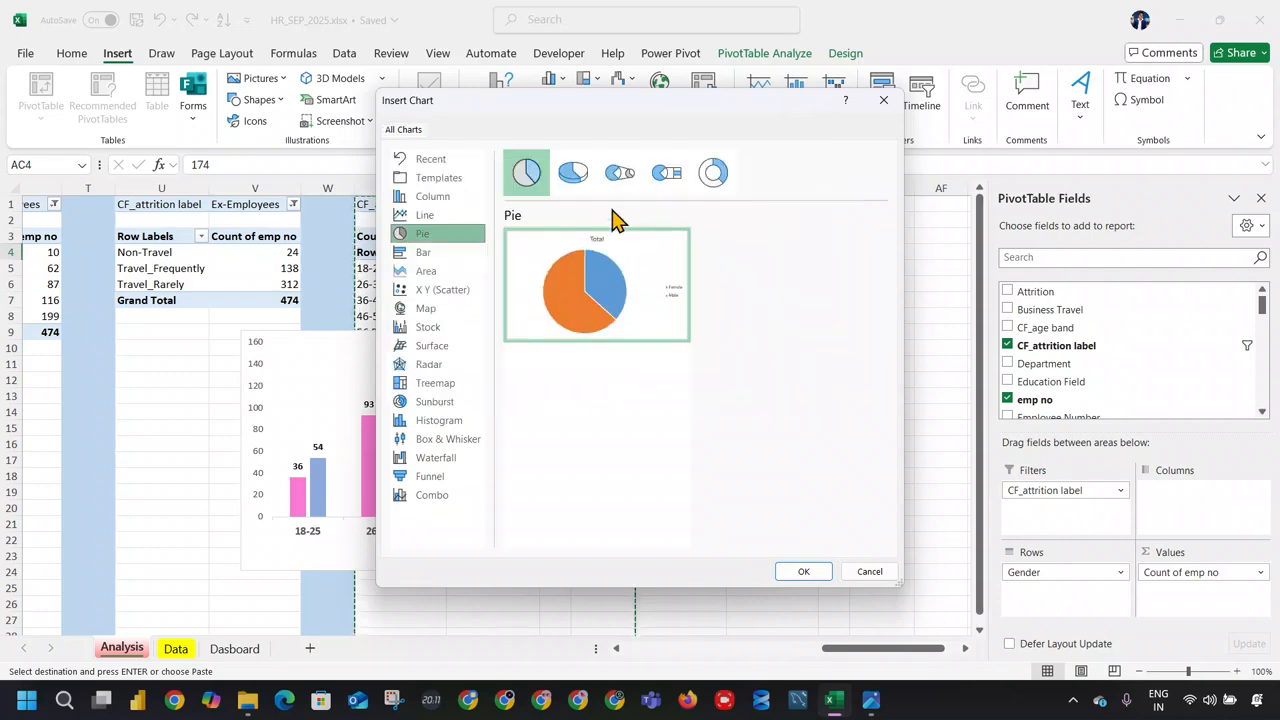
click(803, 571)
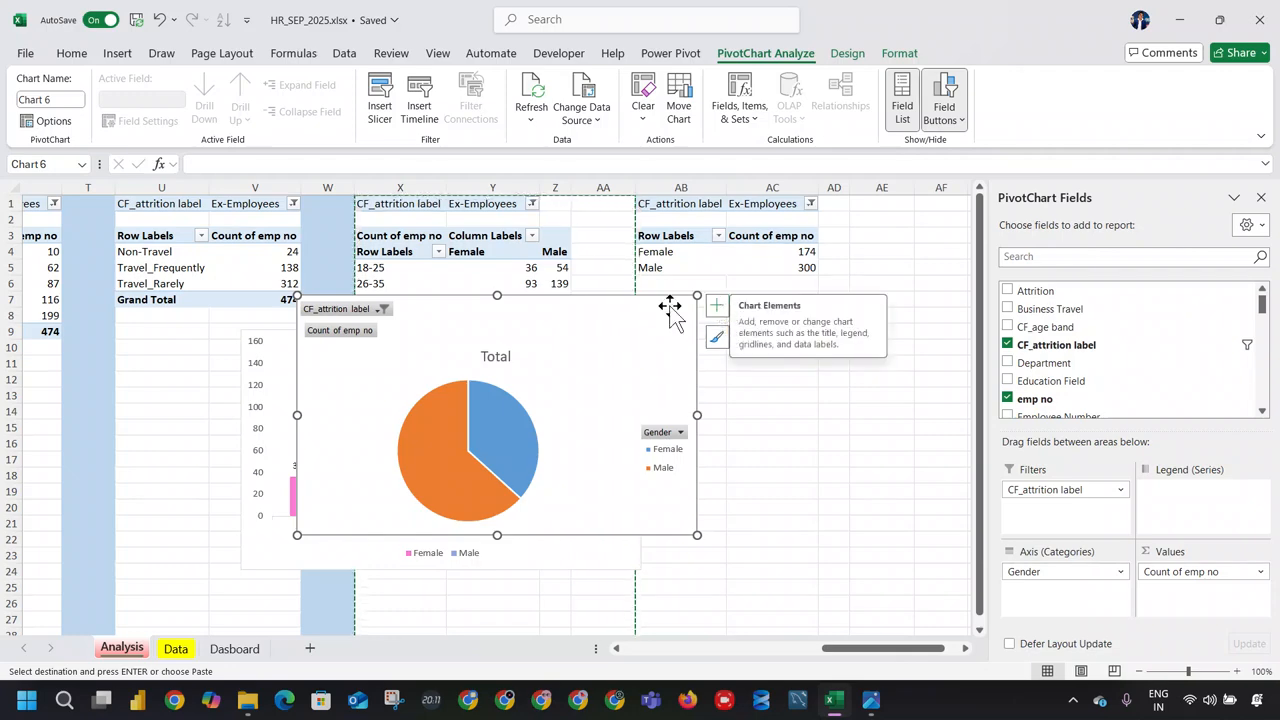
key(Delete)
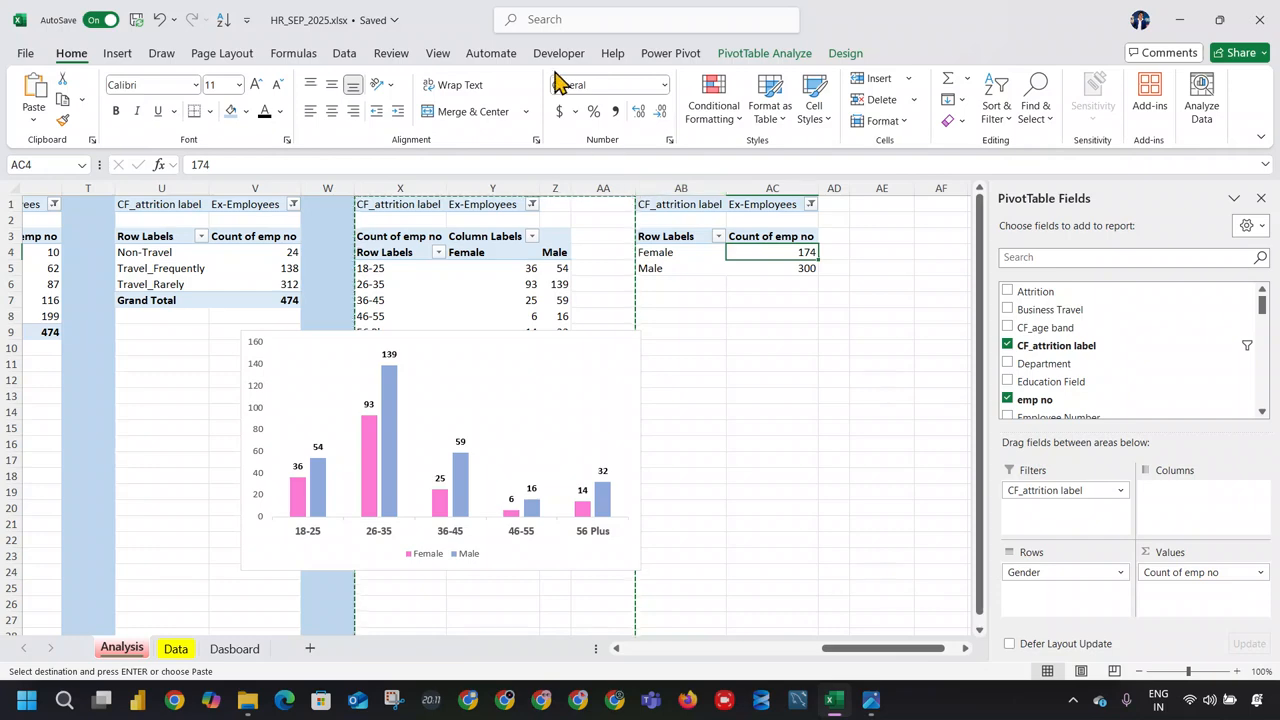
Step: Insert a clustered bar chart from the gender pivot table and place it below that table
click(117, 53)
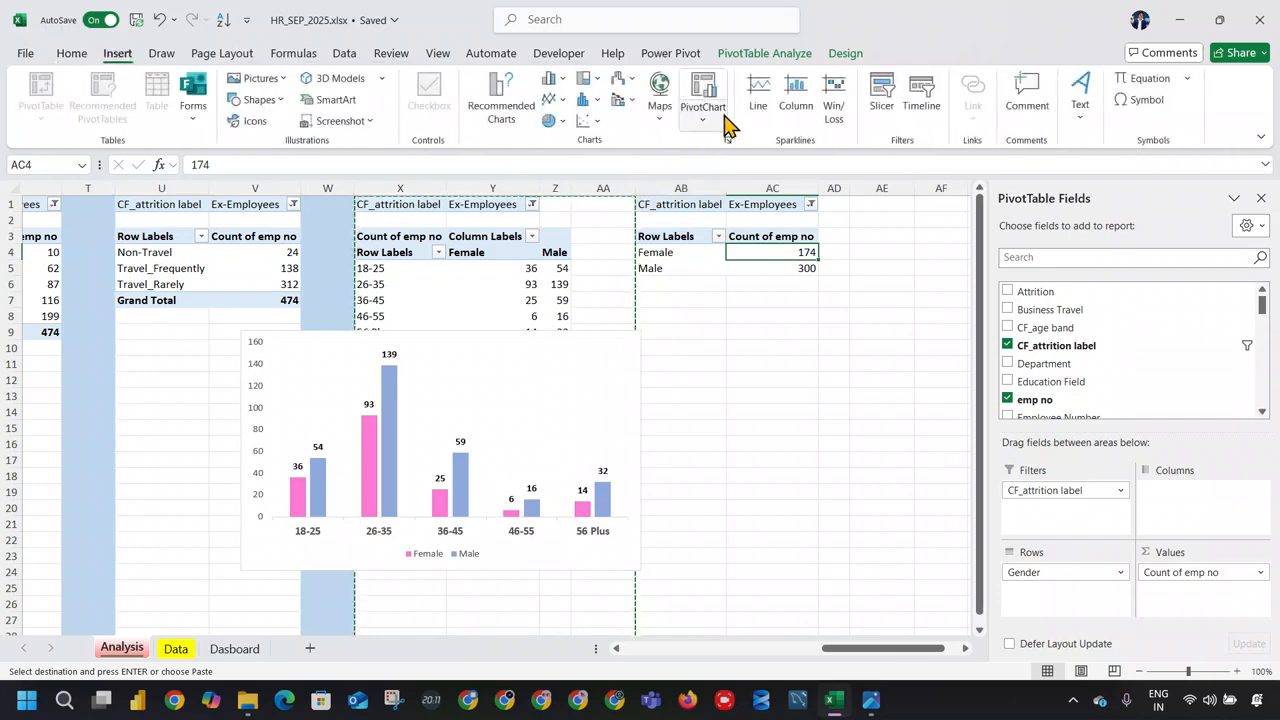
click(522, 108)
click(460, 216)
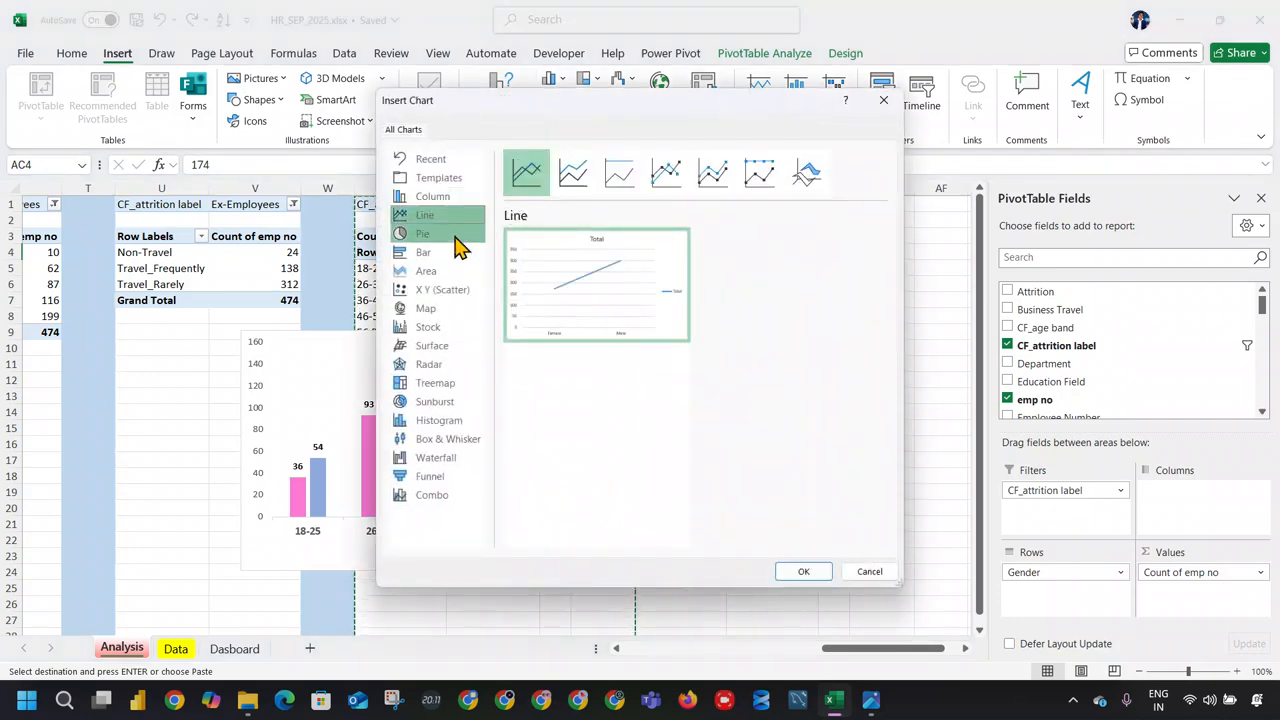
click(462, 234)
click(465, 252)
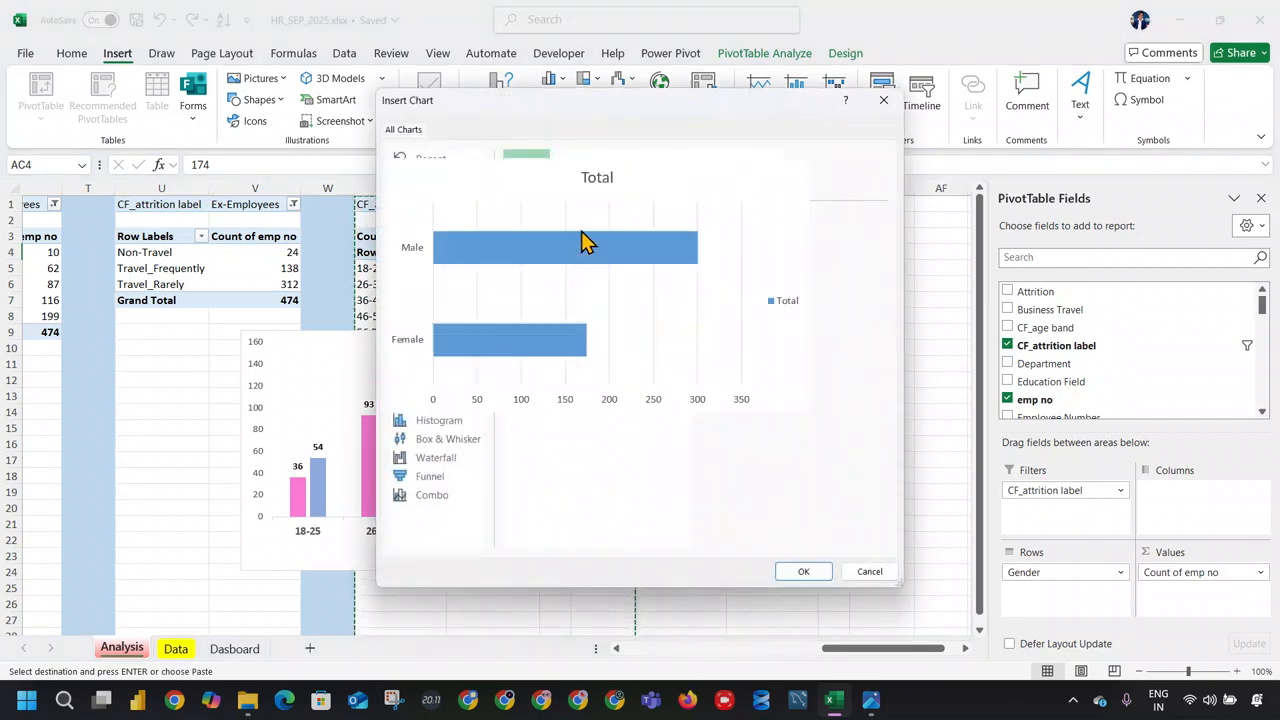
click(803, 571)
drag(603, 311, 922, 318)
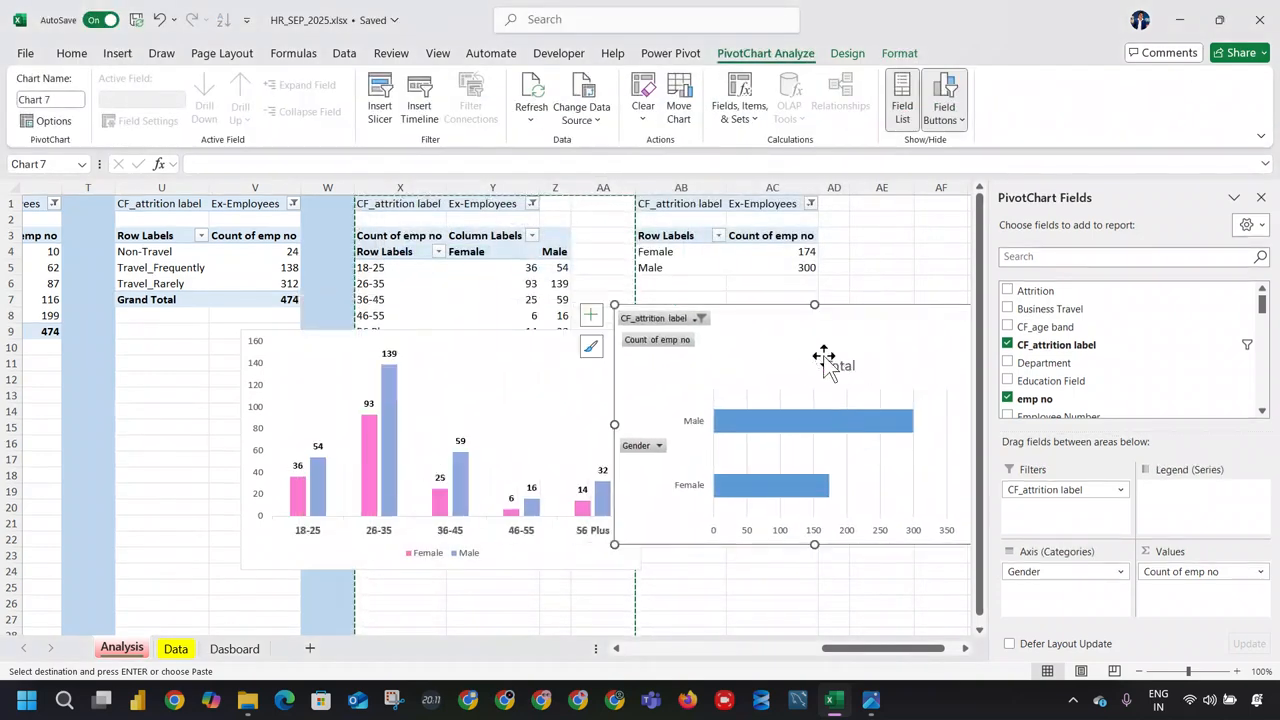
Step: Hide all field buttons on the gender bar chart
right_click(684, 342)
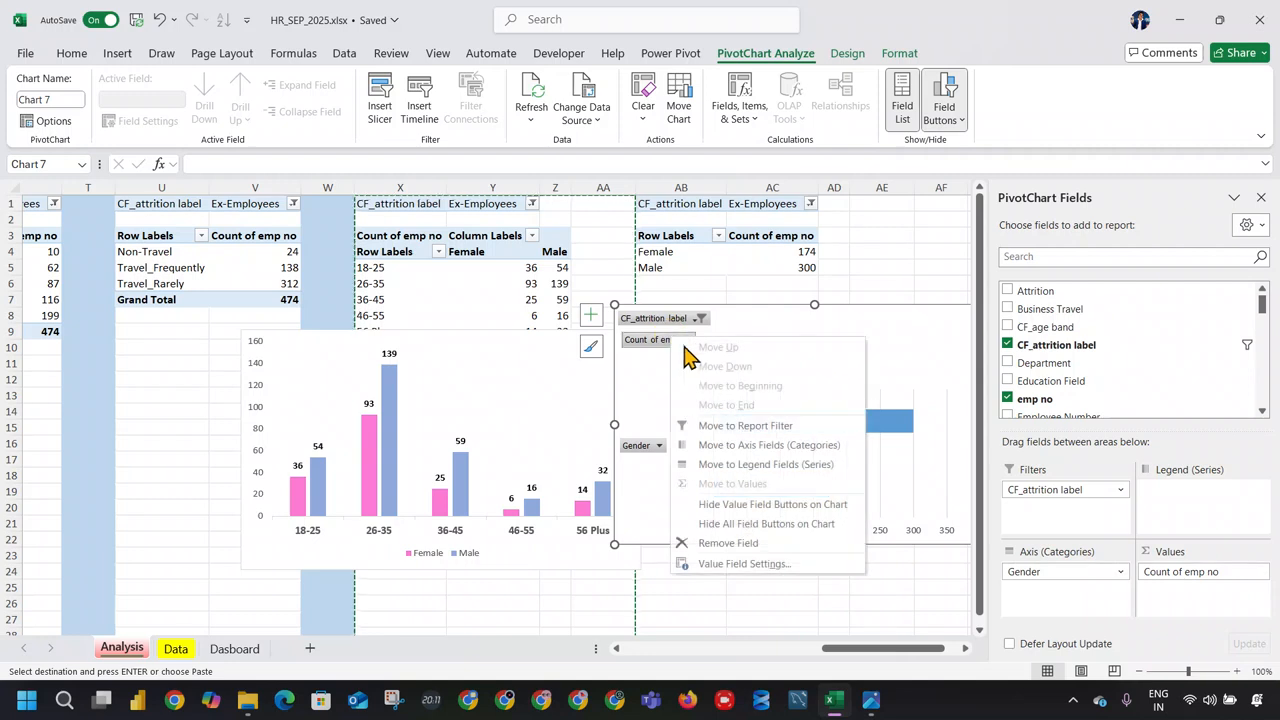
click(766, 524)
right_click(816, 443)
drag(874, 648, 980, 642)
click(958, 326)
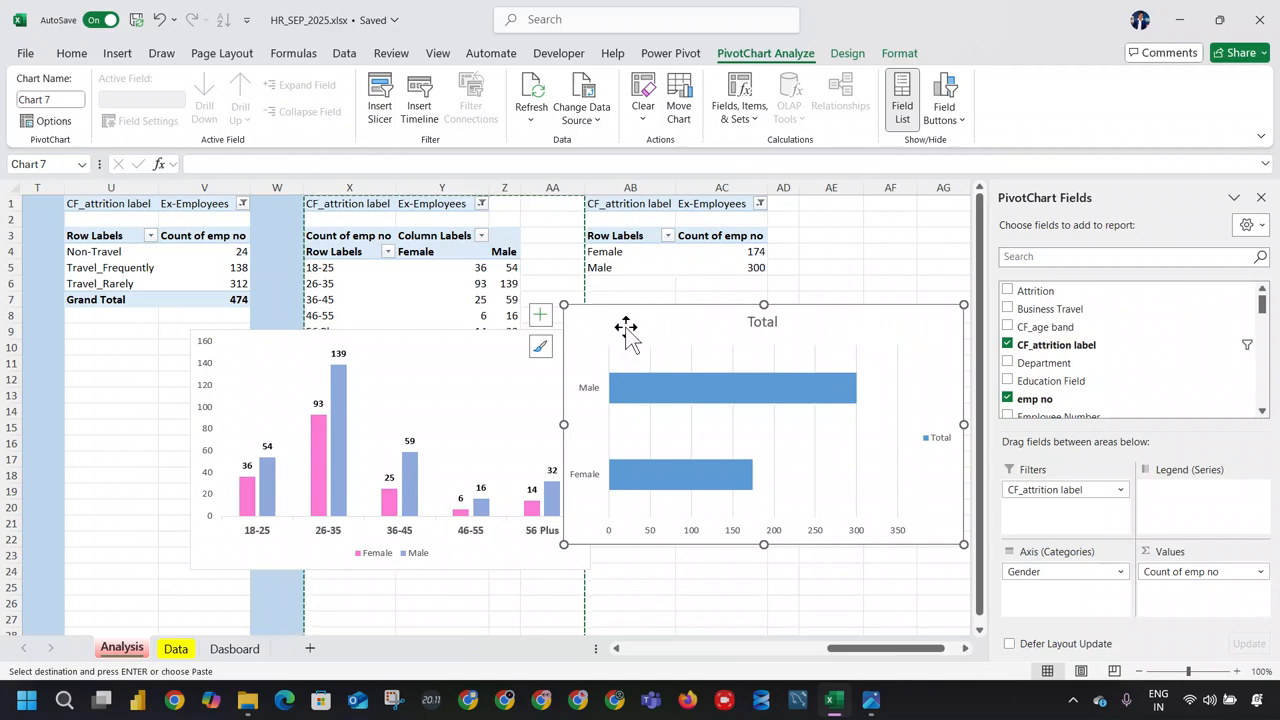
Step: Remove the title, gridlines and legend from the gender bar chart, keep its axes and add data labels
click(540, 316)
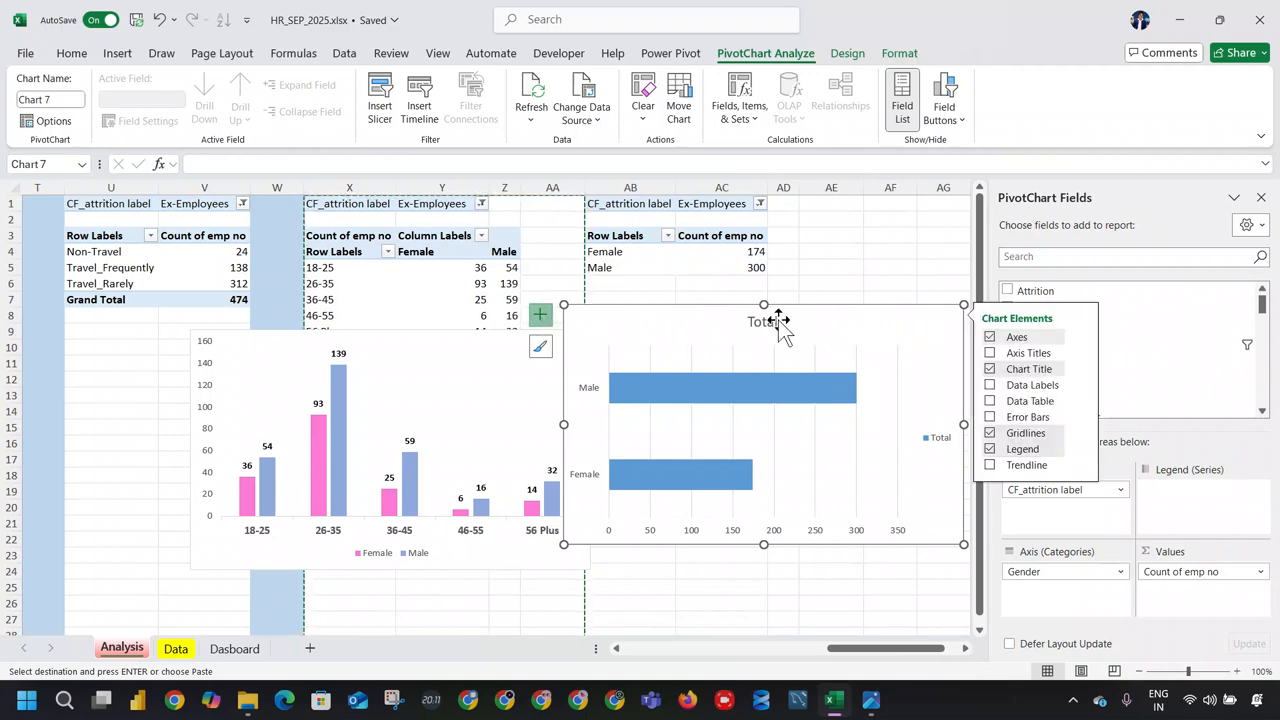
click(990, 369)
click(990, 337)
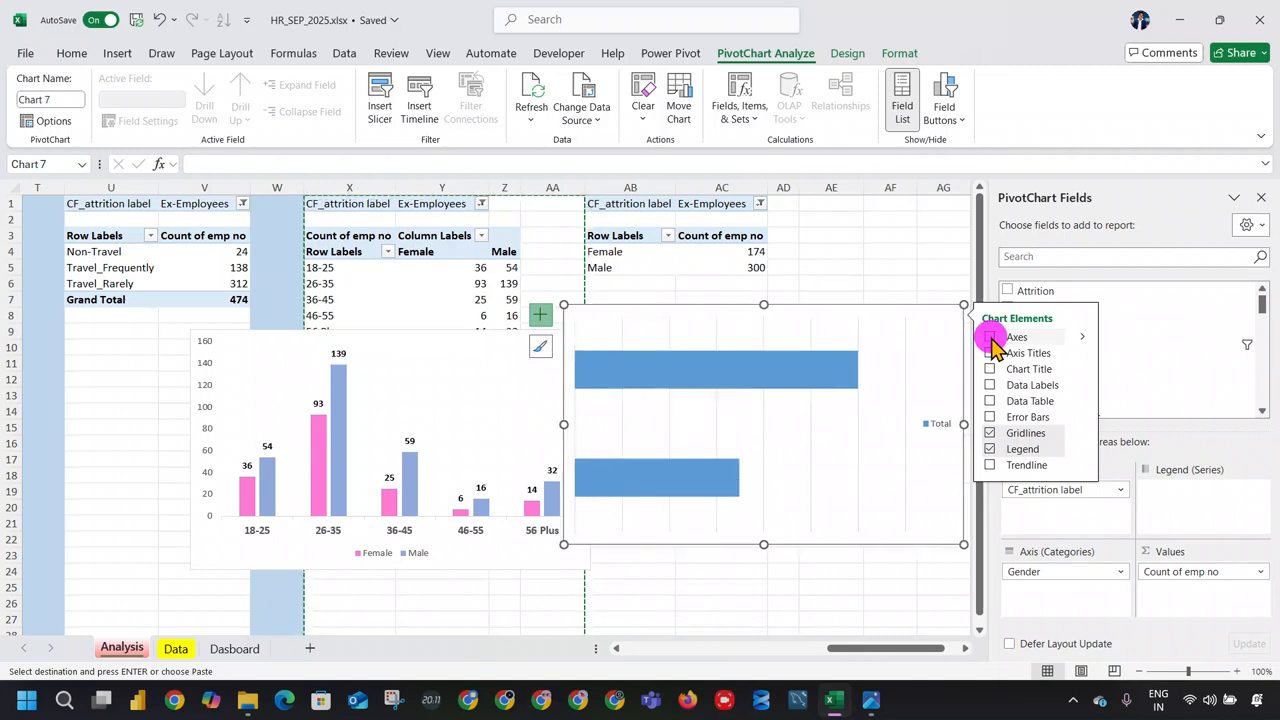
click(990, 337)
click(990, 433)
click(990, 449)
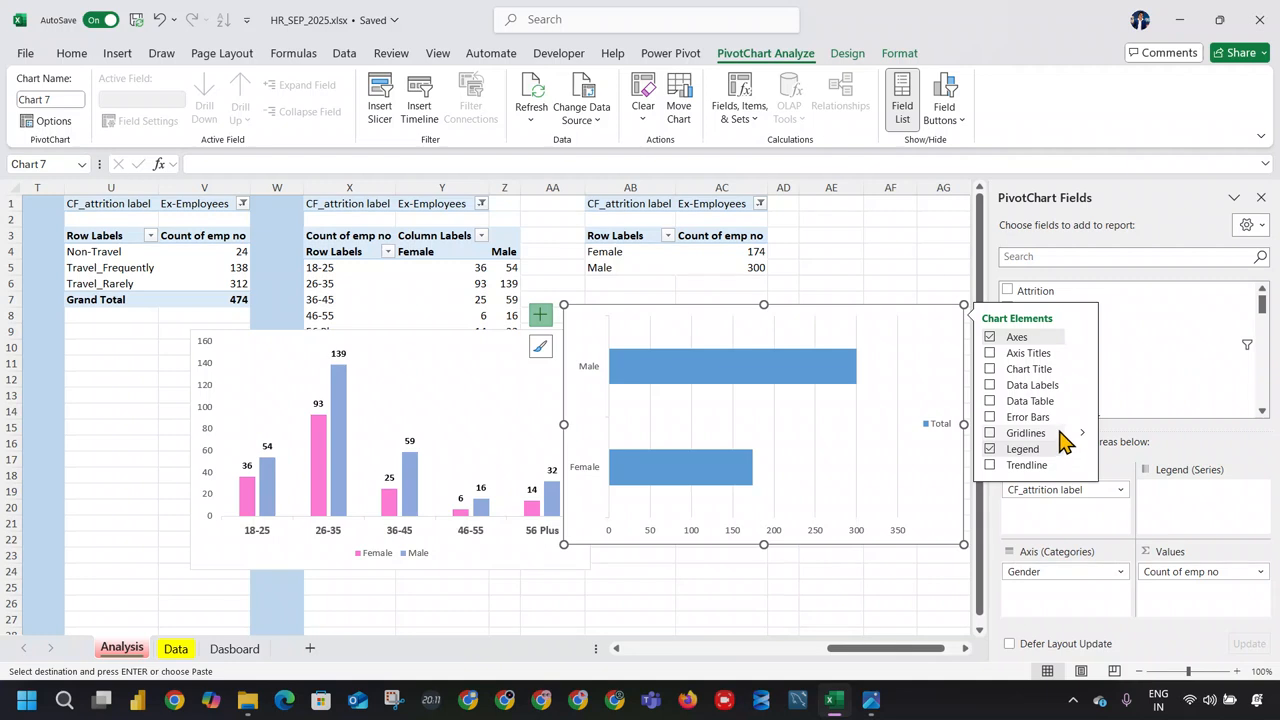
click(990, 385)
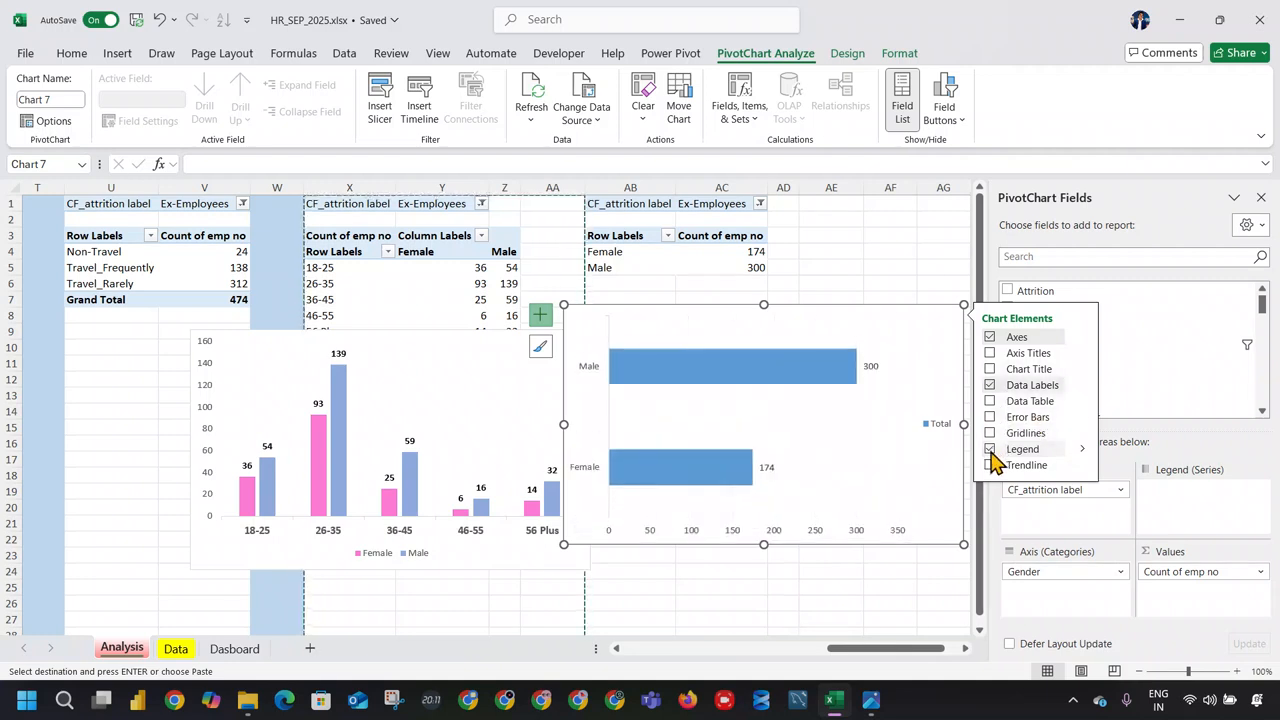
click(990, 449)
click(888, 492)
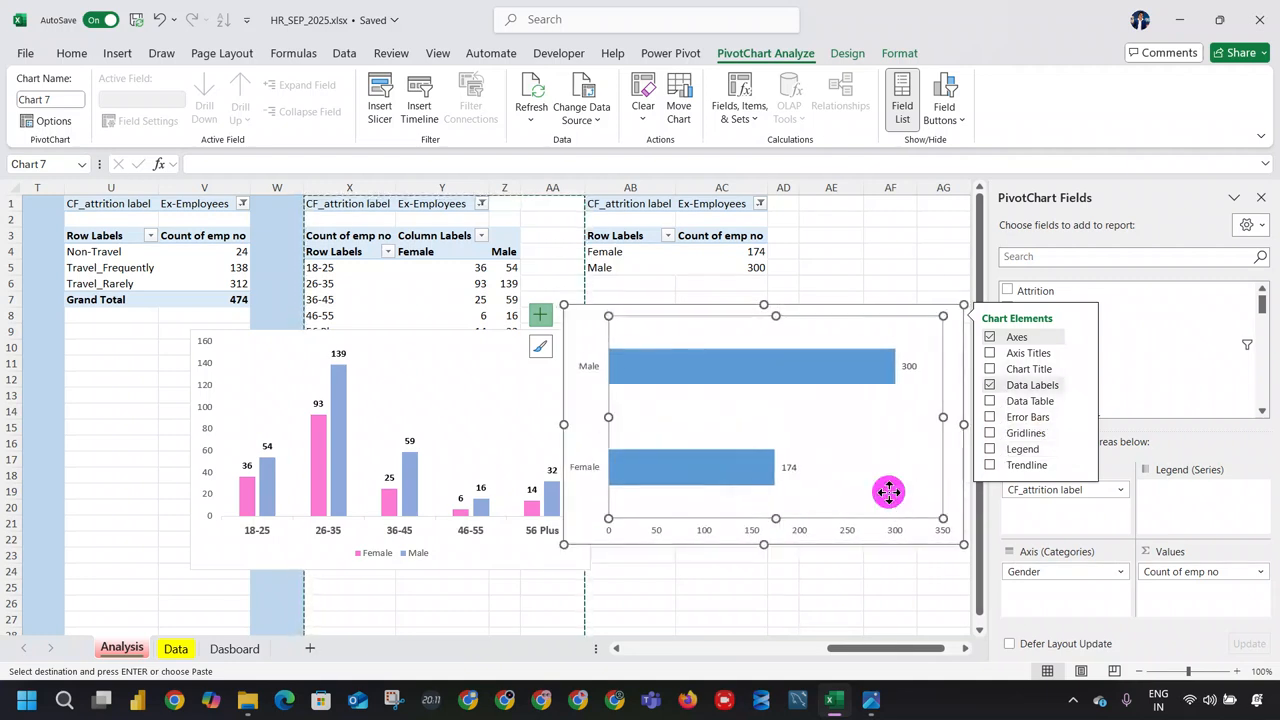
click(923, 540)
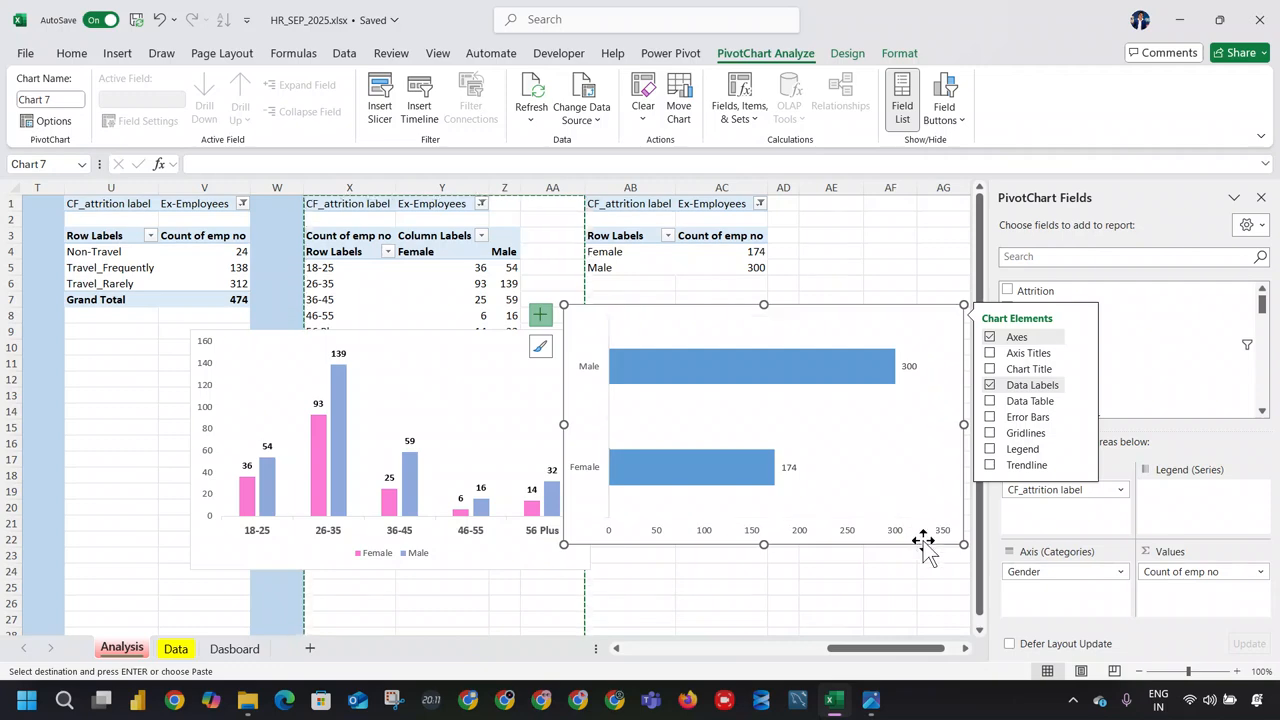
Step: Paste the copied gender bar chart onto the Dasboard sheet and size it to about 1.83" by 2.73" inside the panel below the age-group chart
key(Escape)
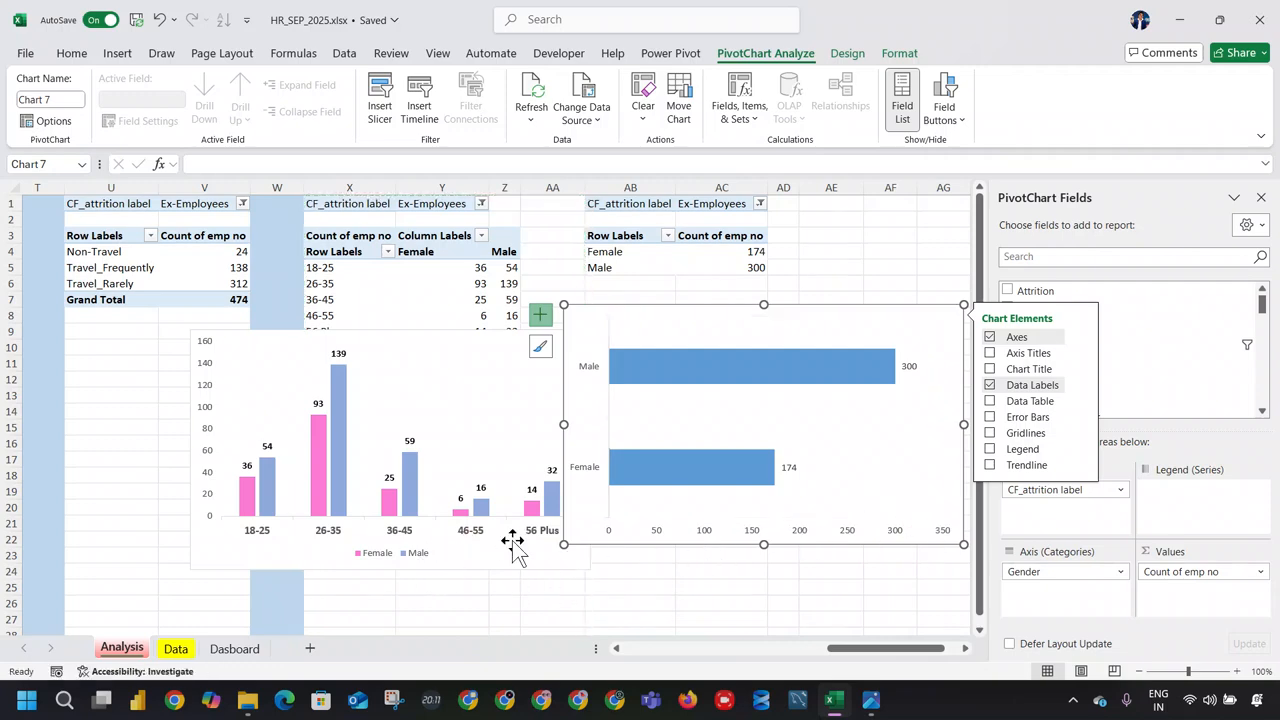
click(234, 648)
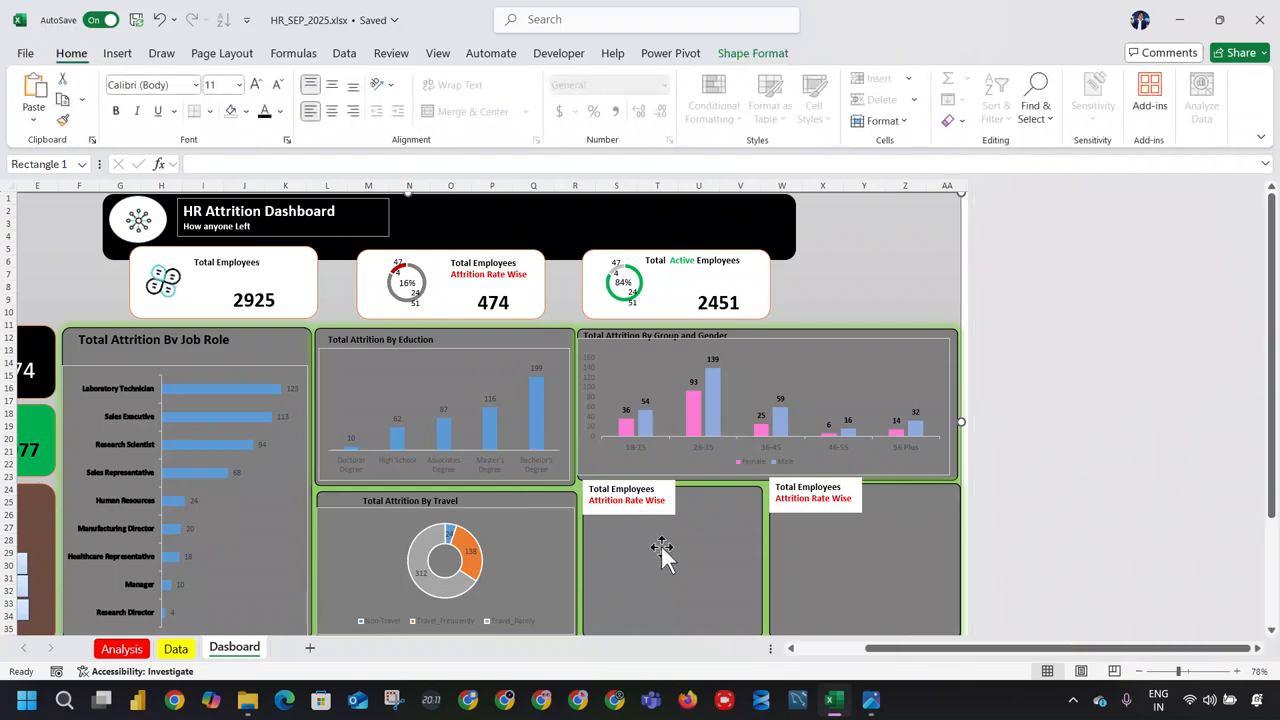
scroll(663, 540, down, 2)
key(ctrl+v)
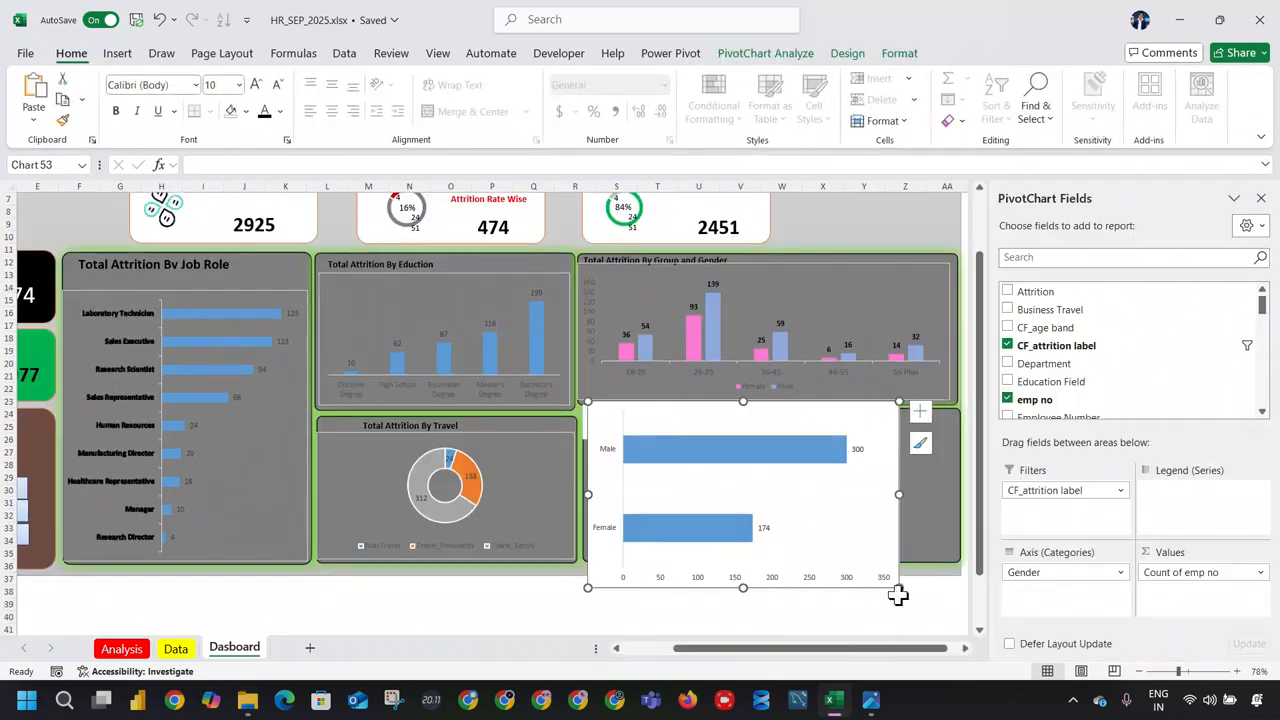
drag(900, 585, 836, 533)
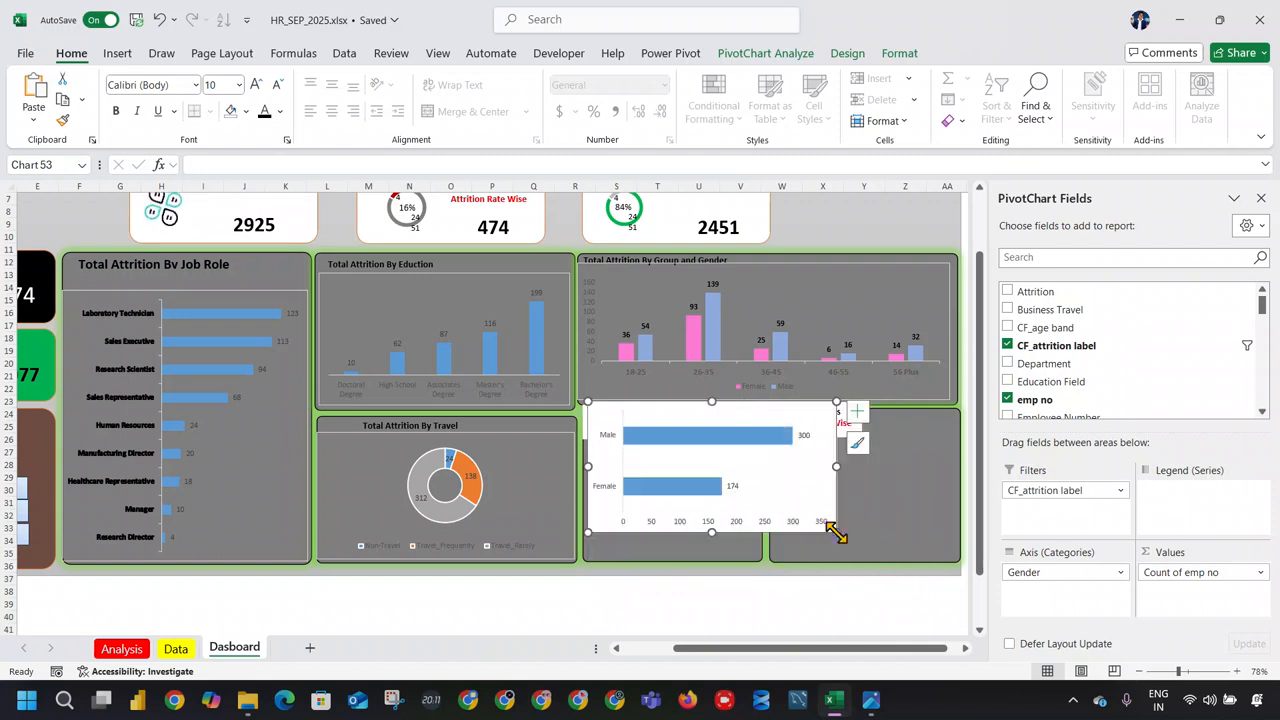
drag(828, 461, 758, 466)
drag(668, 532, 672, 552)
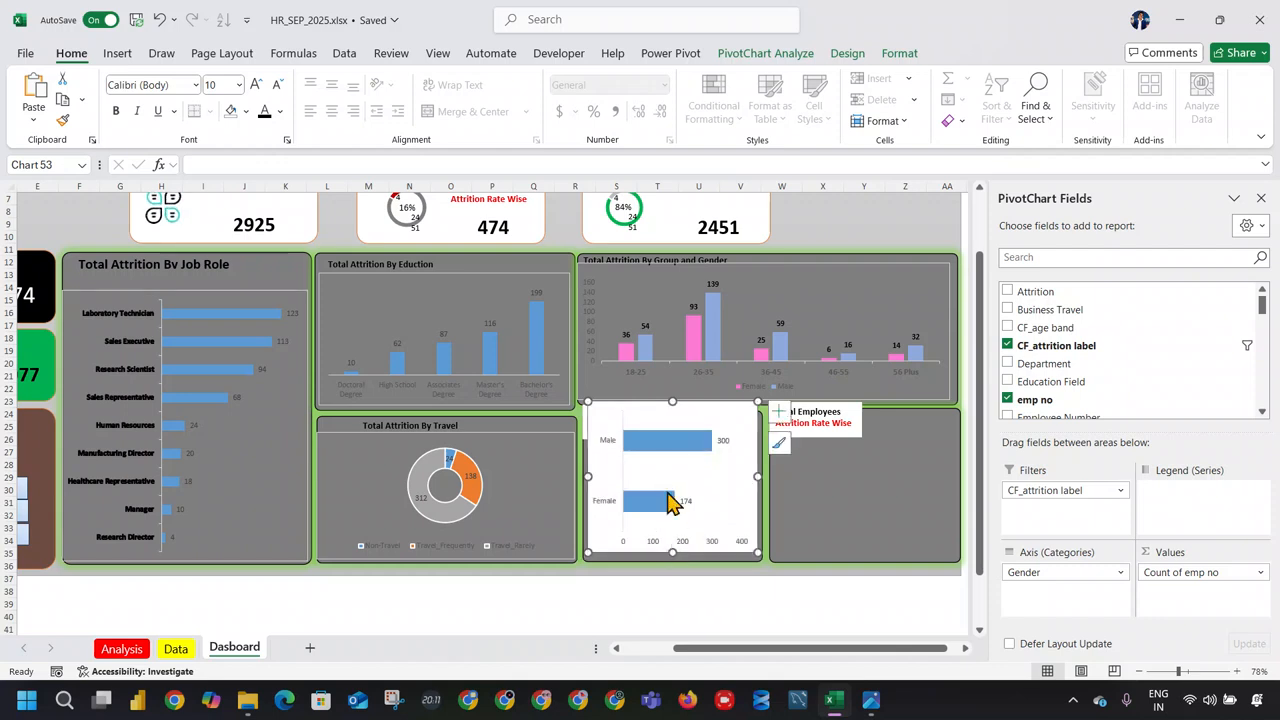
drag(671, 401, 677, 437)
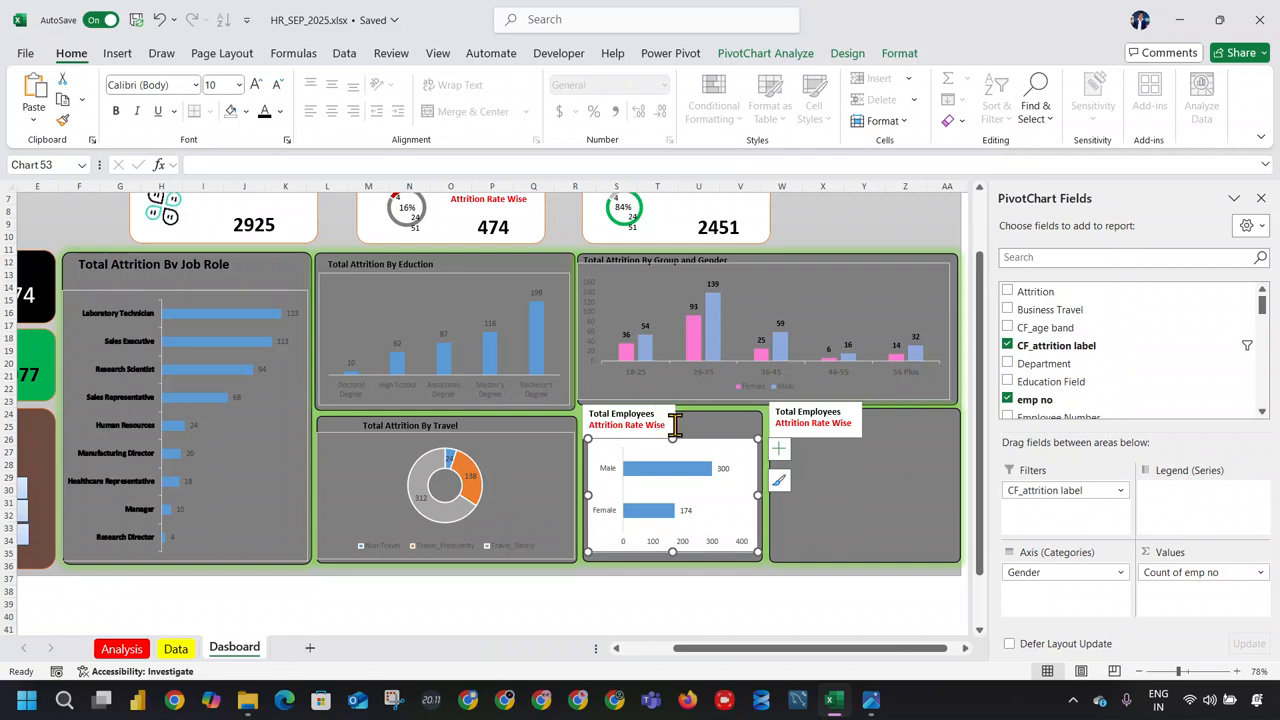
Step: Remove the background fill from the gender bar chart on the dashboard
click(912, 55)
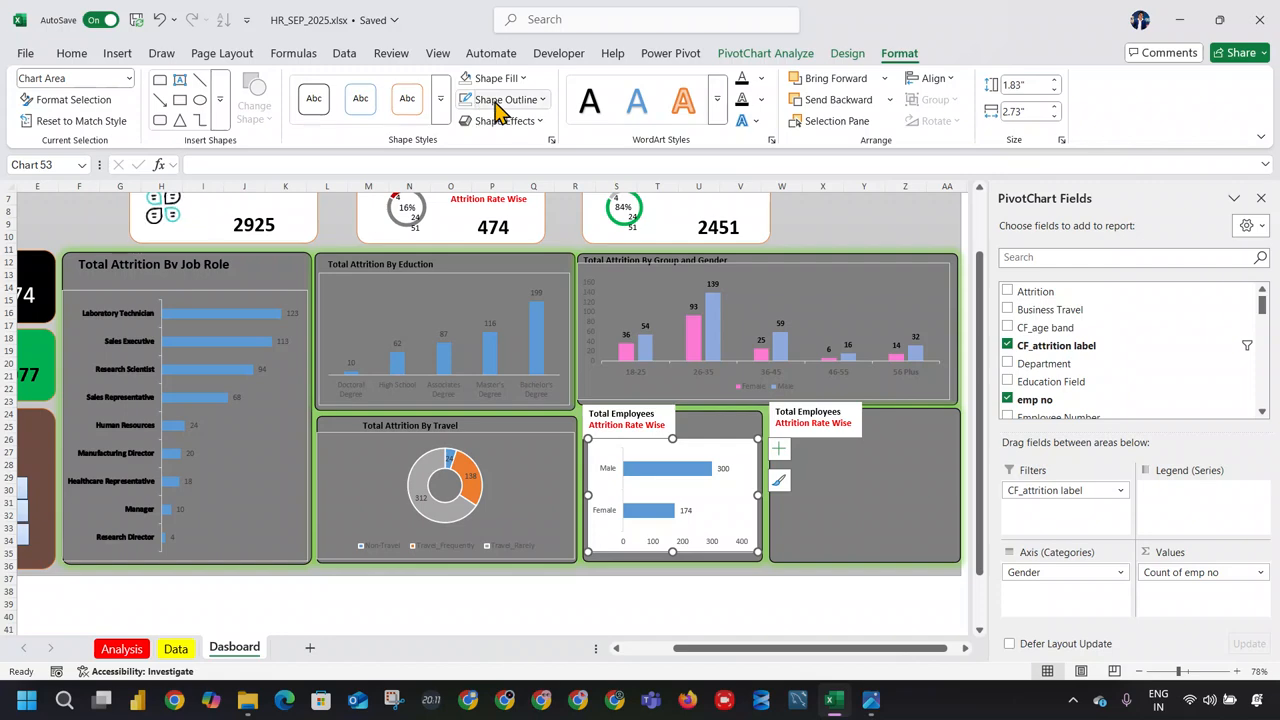
click(543, 100)
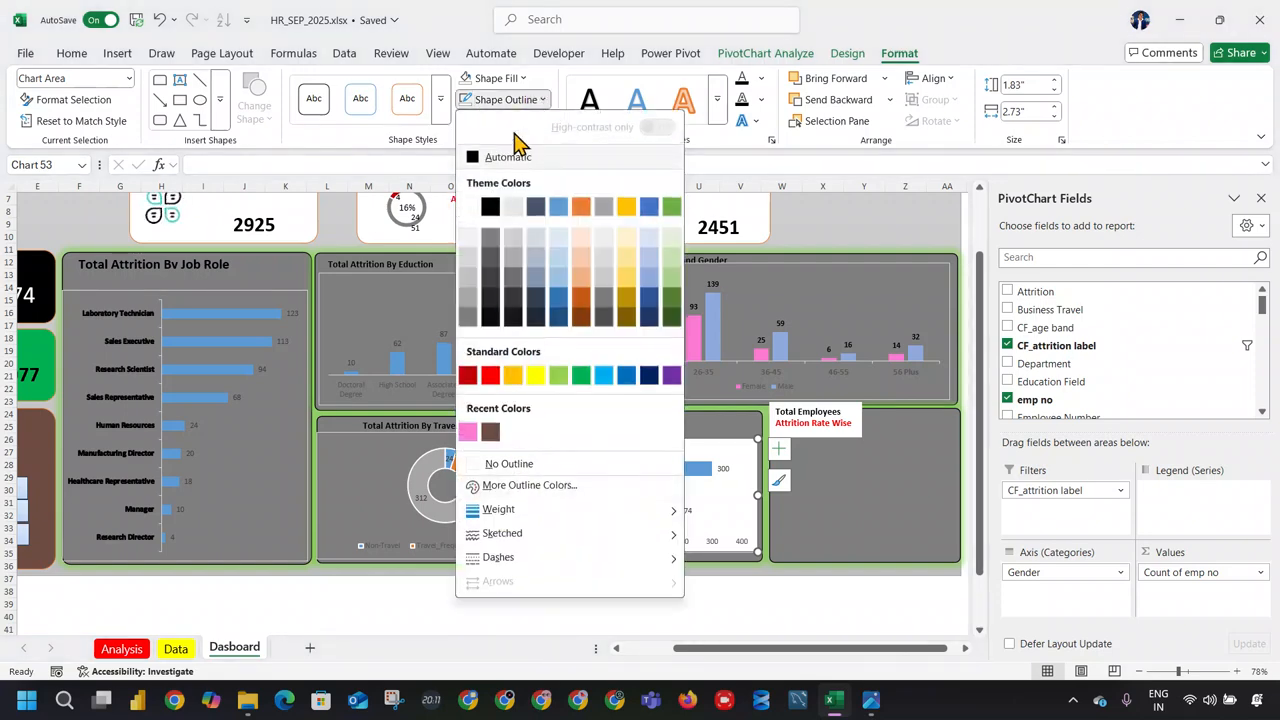
click(515, 99)
click(495, 78)
click(496, 444)
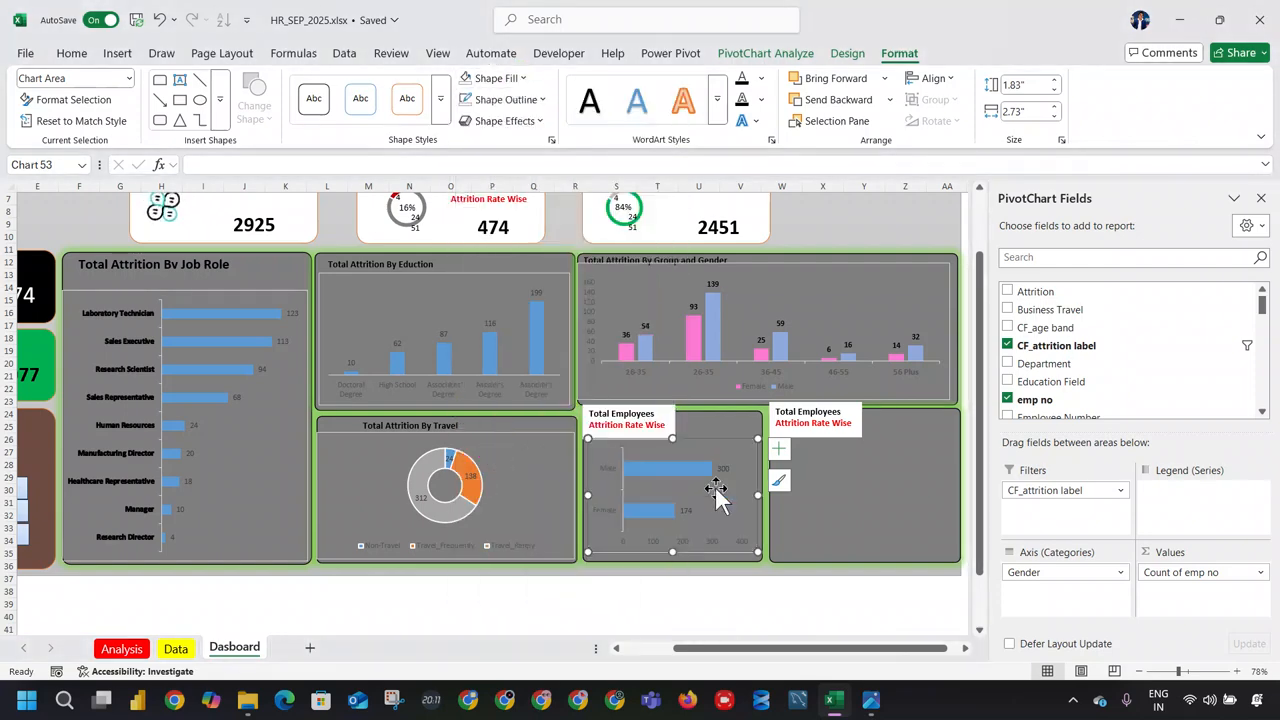
click(771, 586)
Step: Reword the heading above the gender chart as "Total Employees By Gender" and resize its text box to fit one line across the panel
click(651, 418)
drag(651, 418, 589, 424)
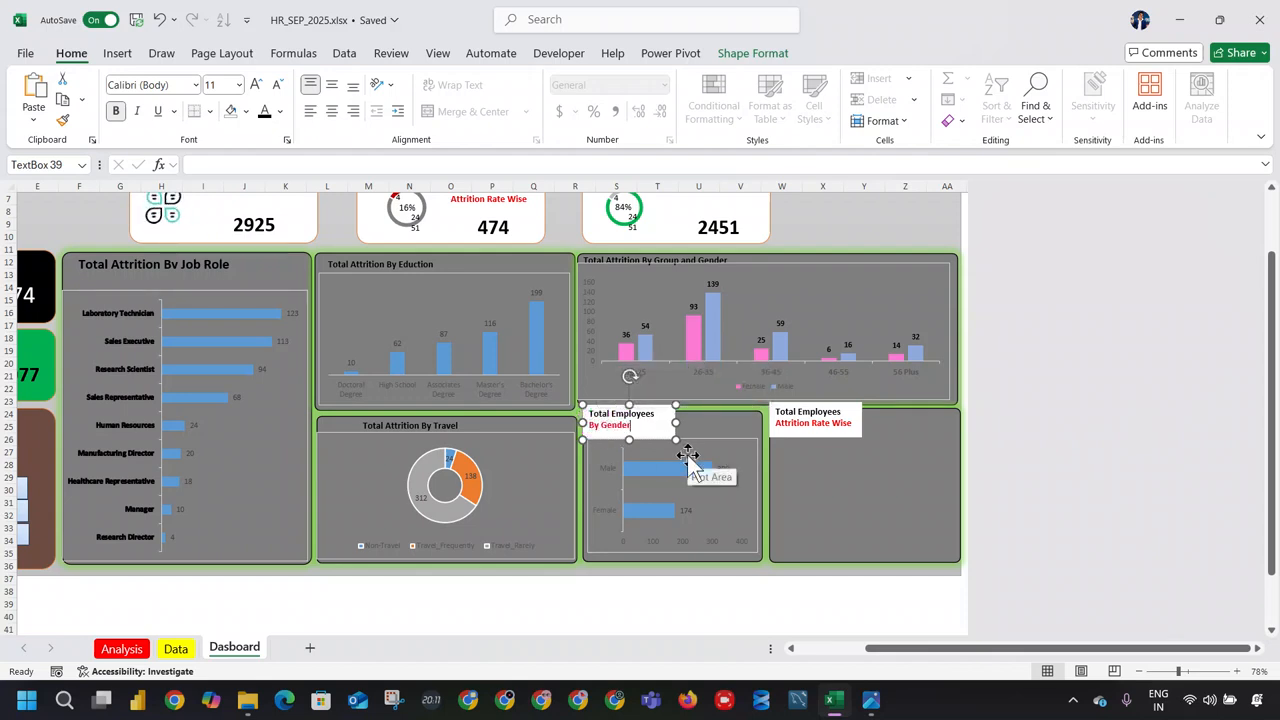
drag(677, 422, 750, 422)
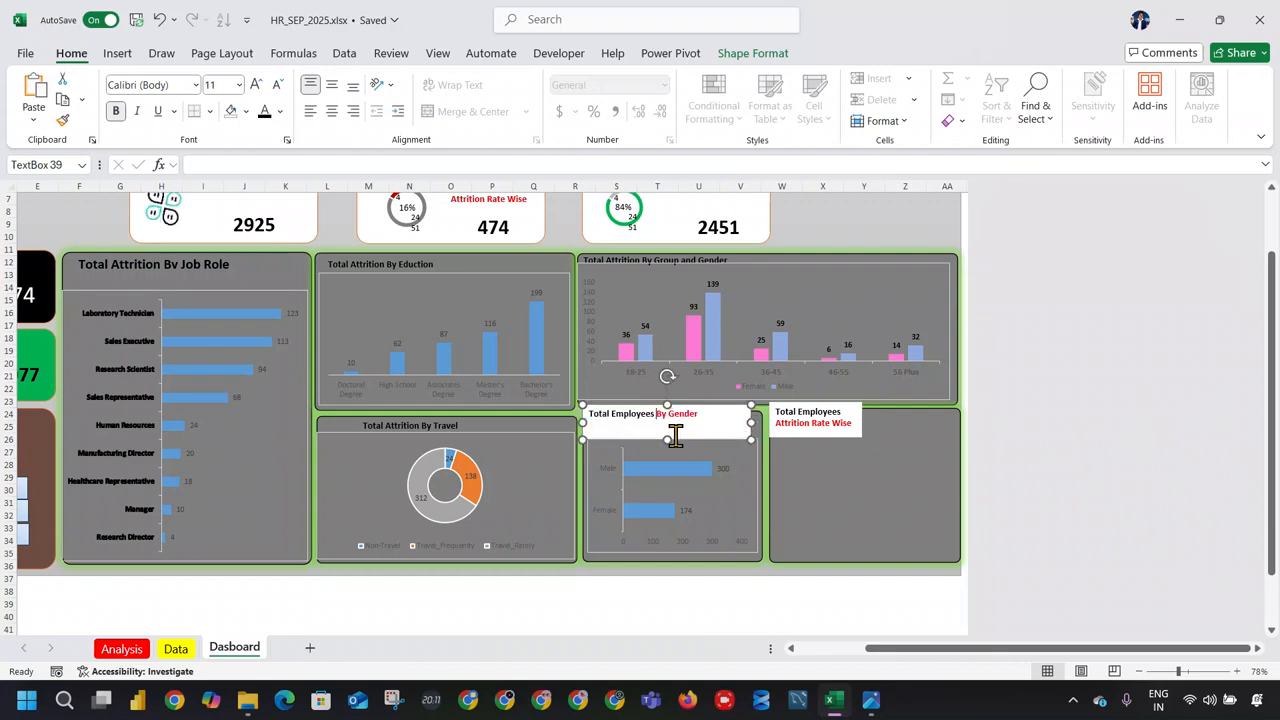
drag(668, 437, 670, 428)
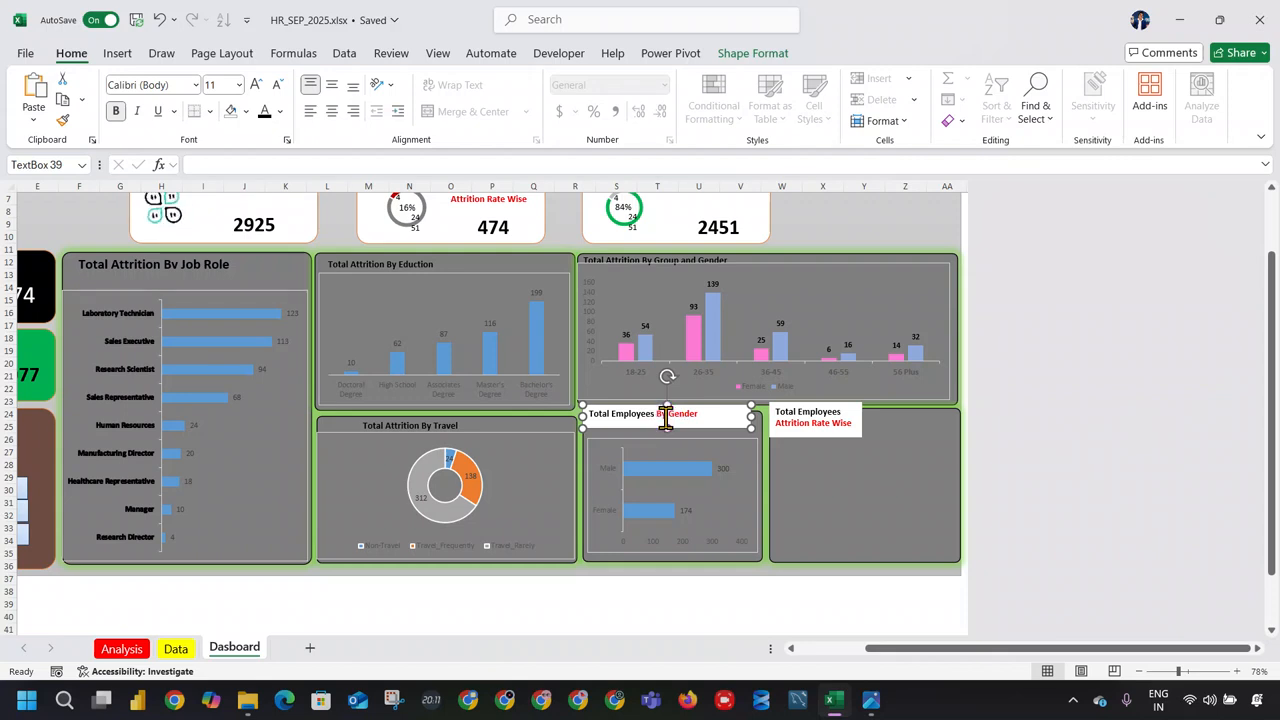
Step: Remove the fill from the "Total Employees By Gender" text box
click(755, 25)
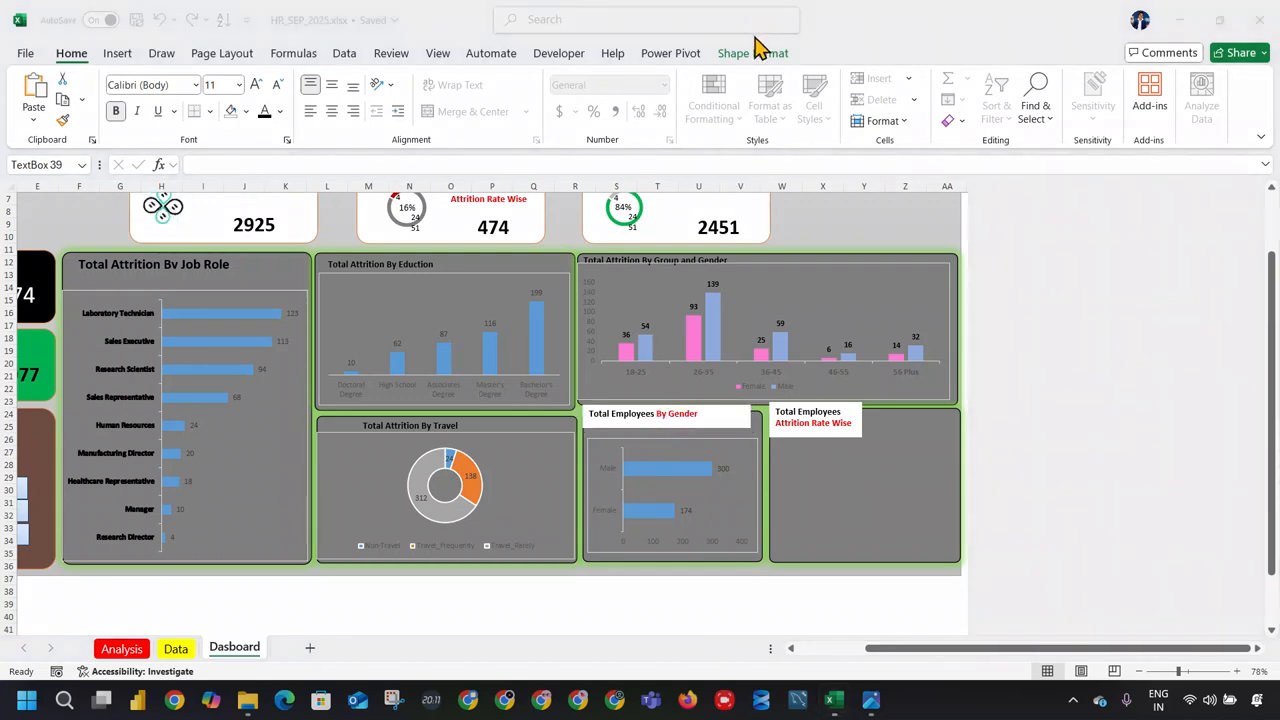
click(745, 65)
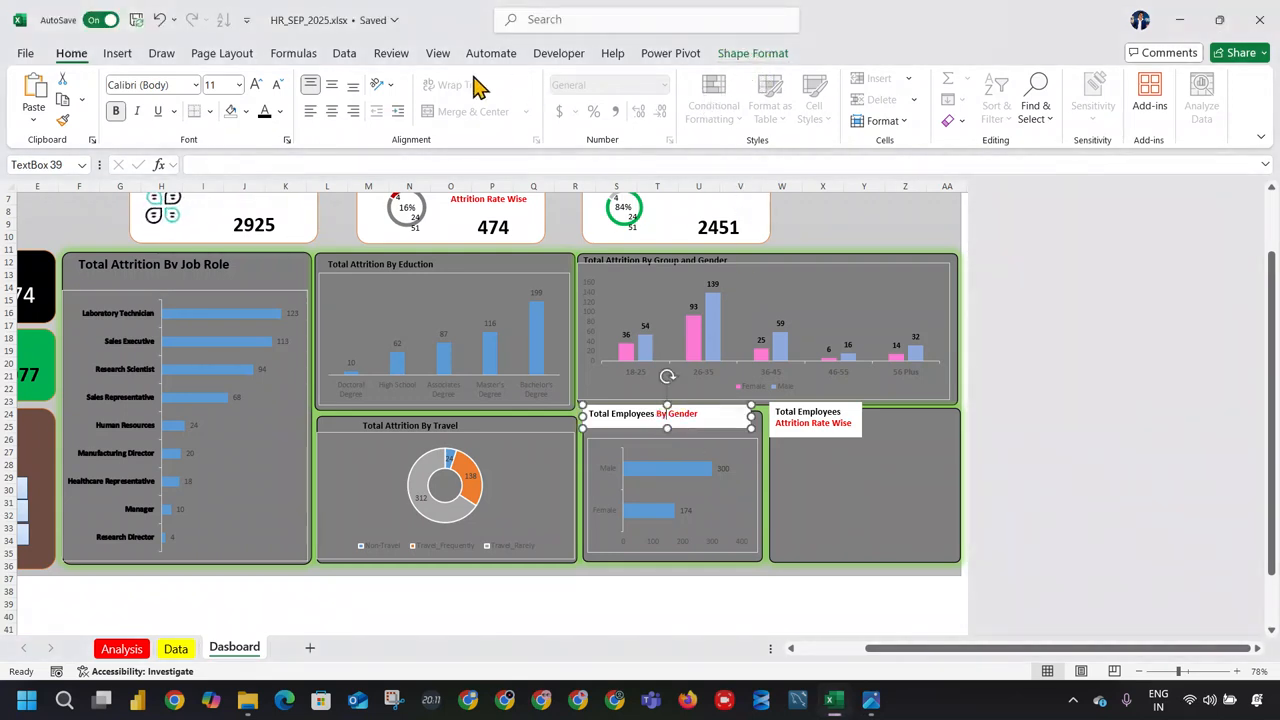
click(740, 55)
click(494, 78)
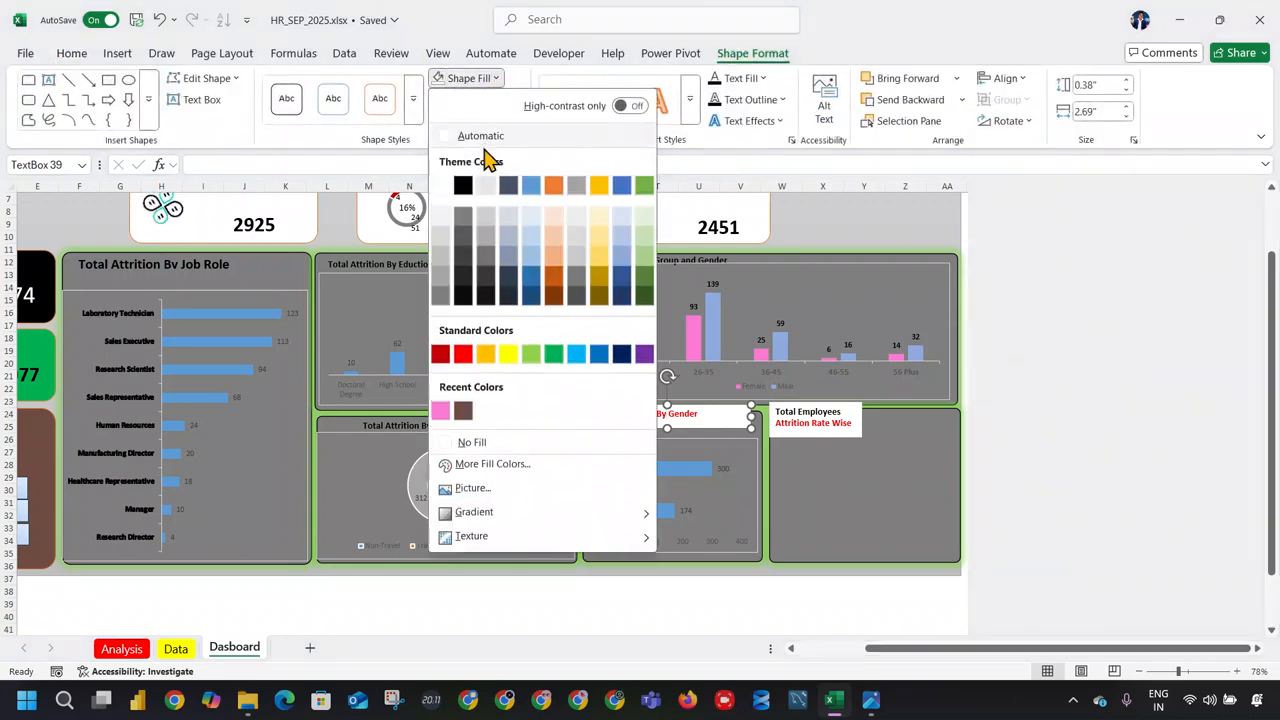
click(471, 442)
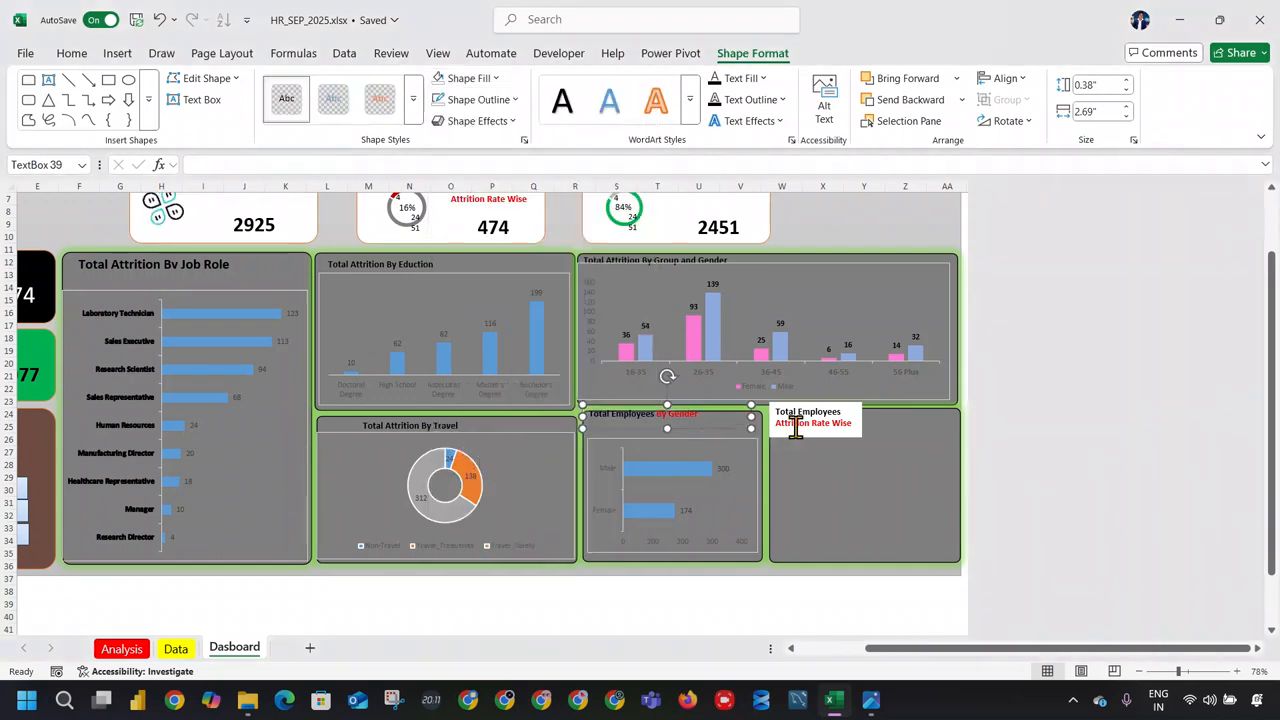
Step: Reduce the gender heading box to about 0.28" high and shift it down inside its panel
double_click(668, 413)
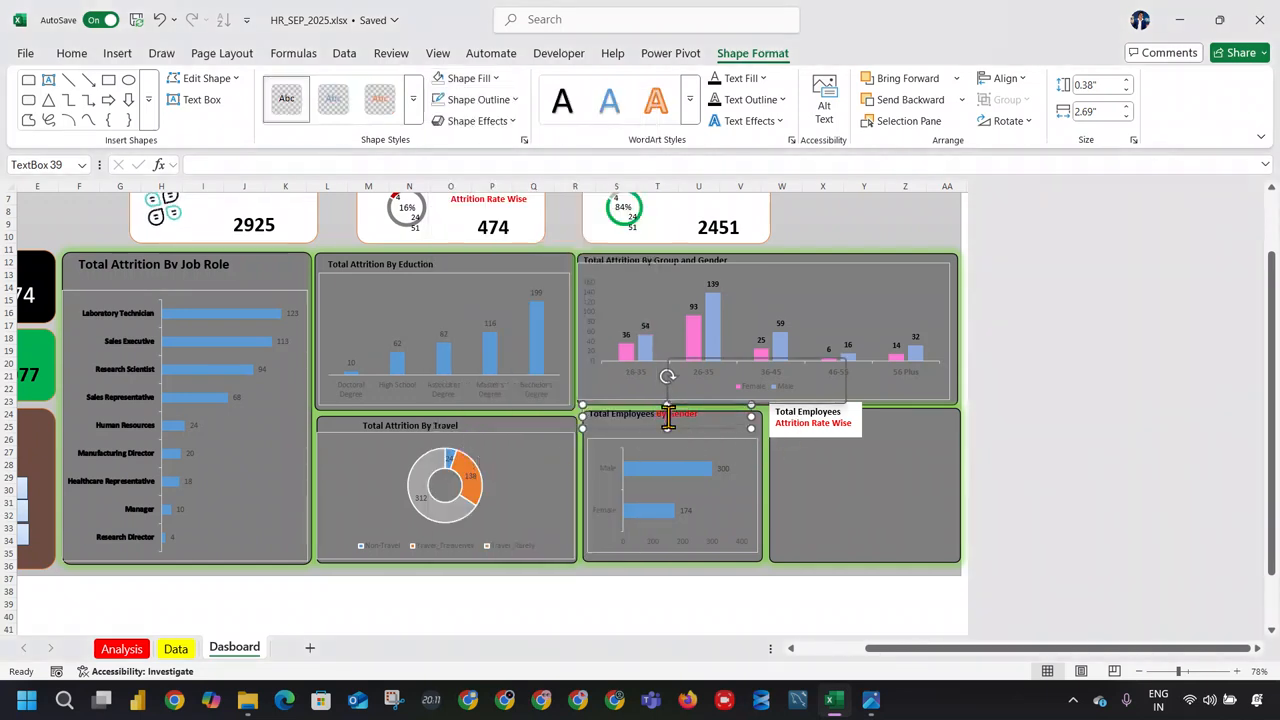
drag(664, 430, 667, 422)
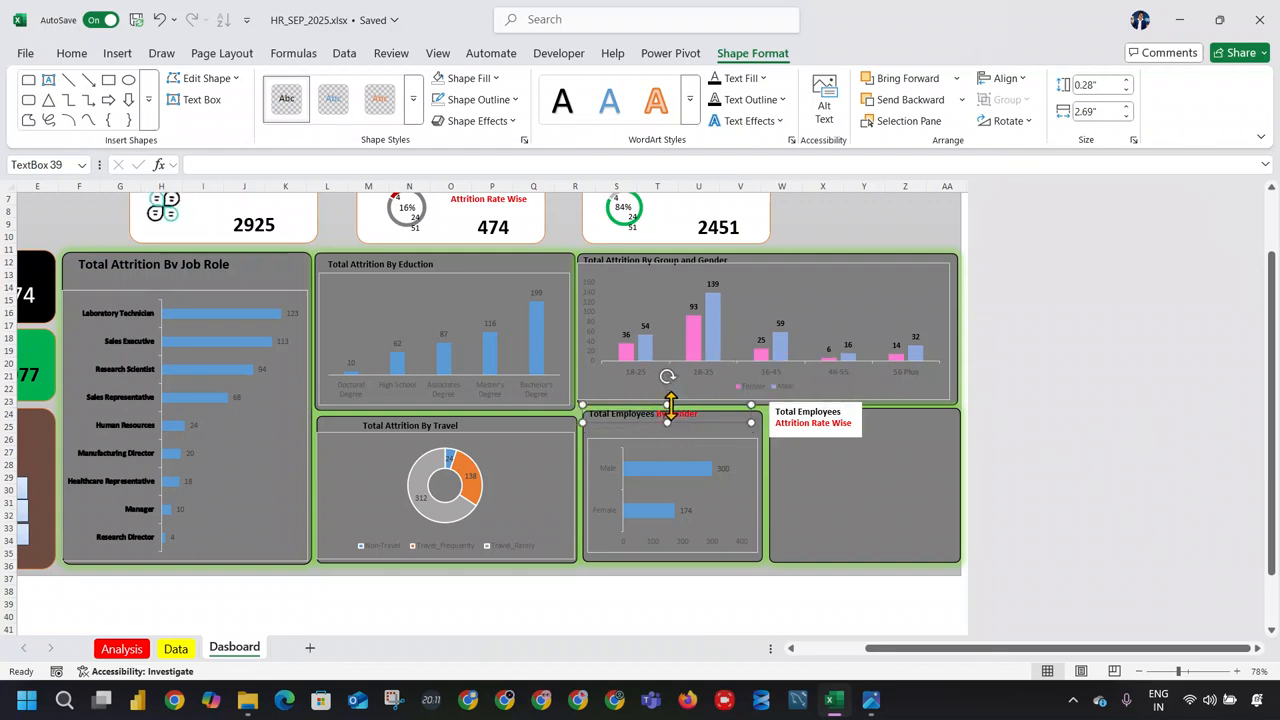
drag(672, 405, 672, 412)
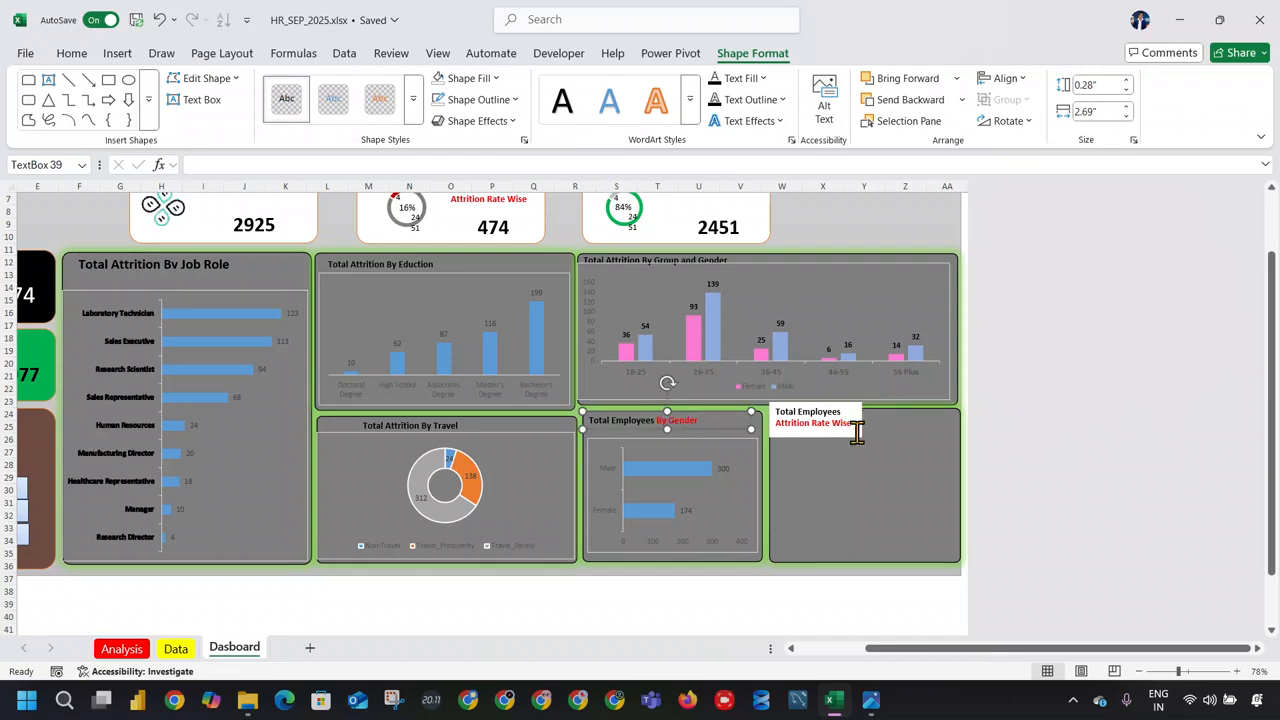
Step: Delete the leftover "Total Employees Attrition Rate Wise" text box from the empty panel beside the gender chart
click(854, 430)
key(Delete)
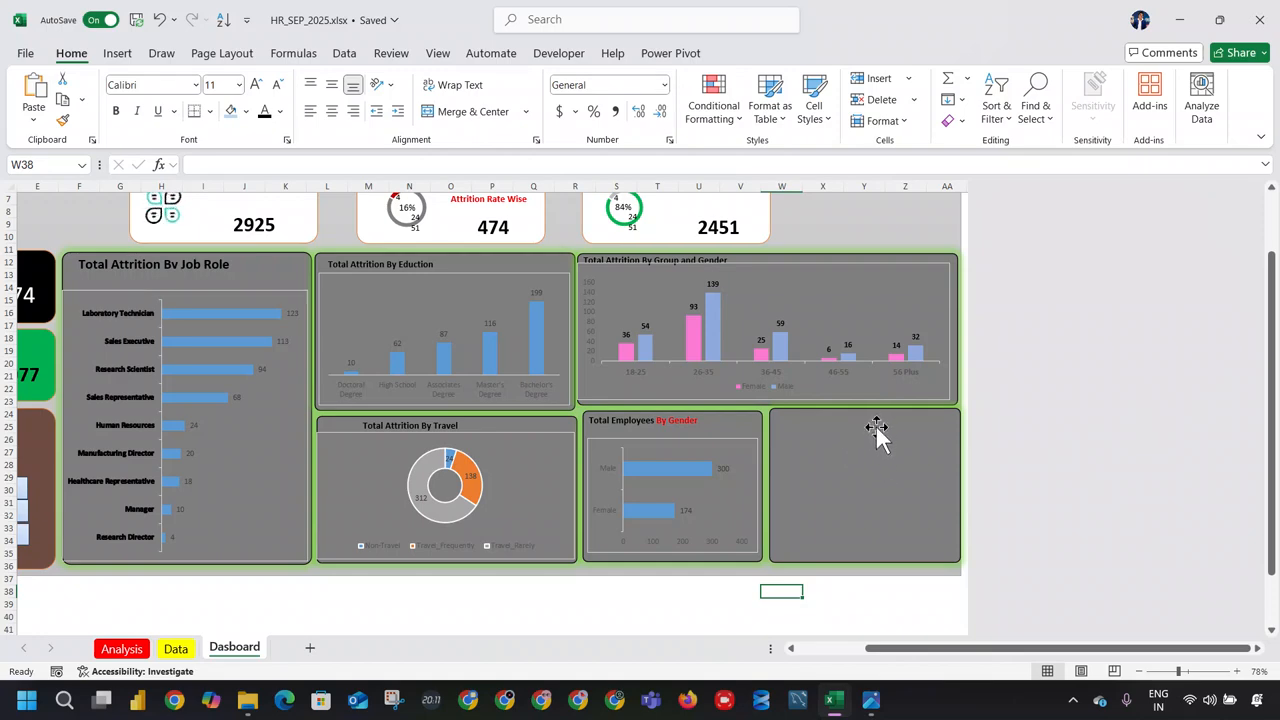
click(737, 445)
Step: Copy the gender pivot table in columns AB:AC of the Analysis sheet to column AE
click(172, 649)
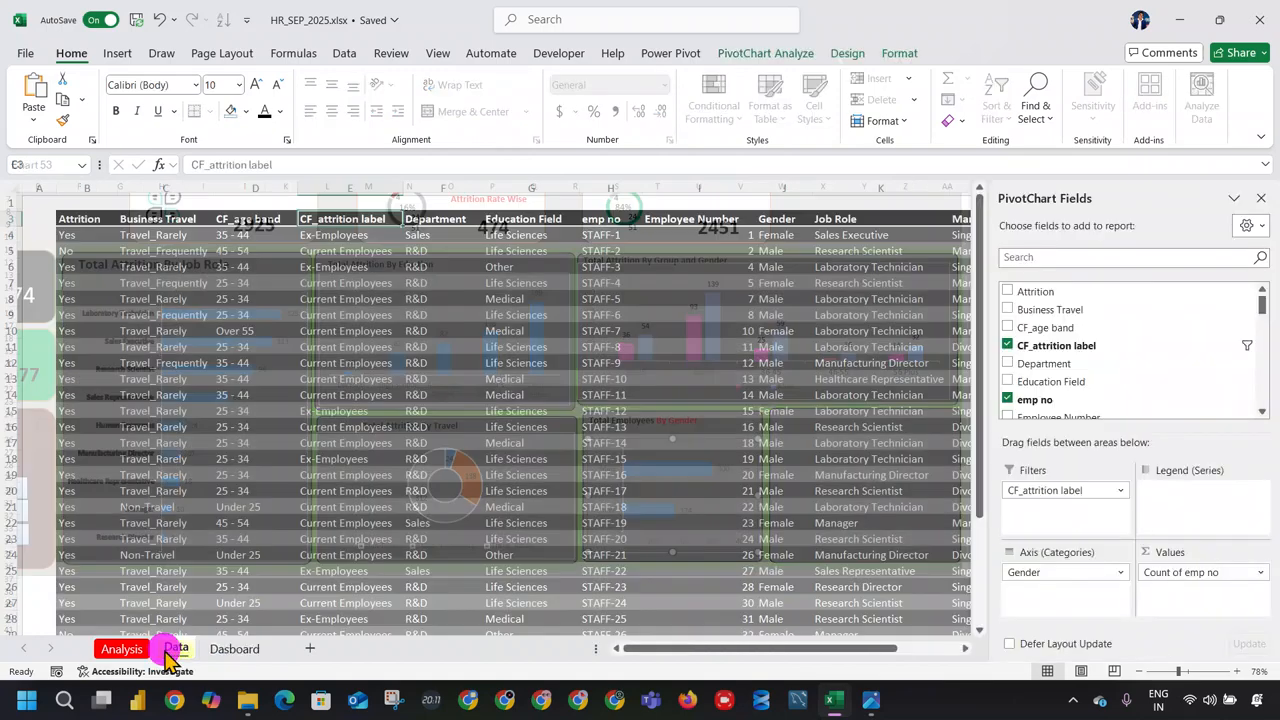
click(133, 648)
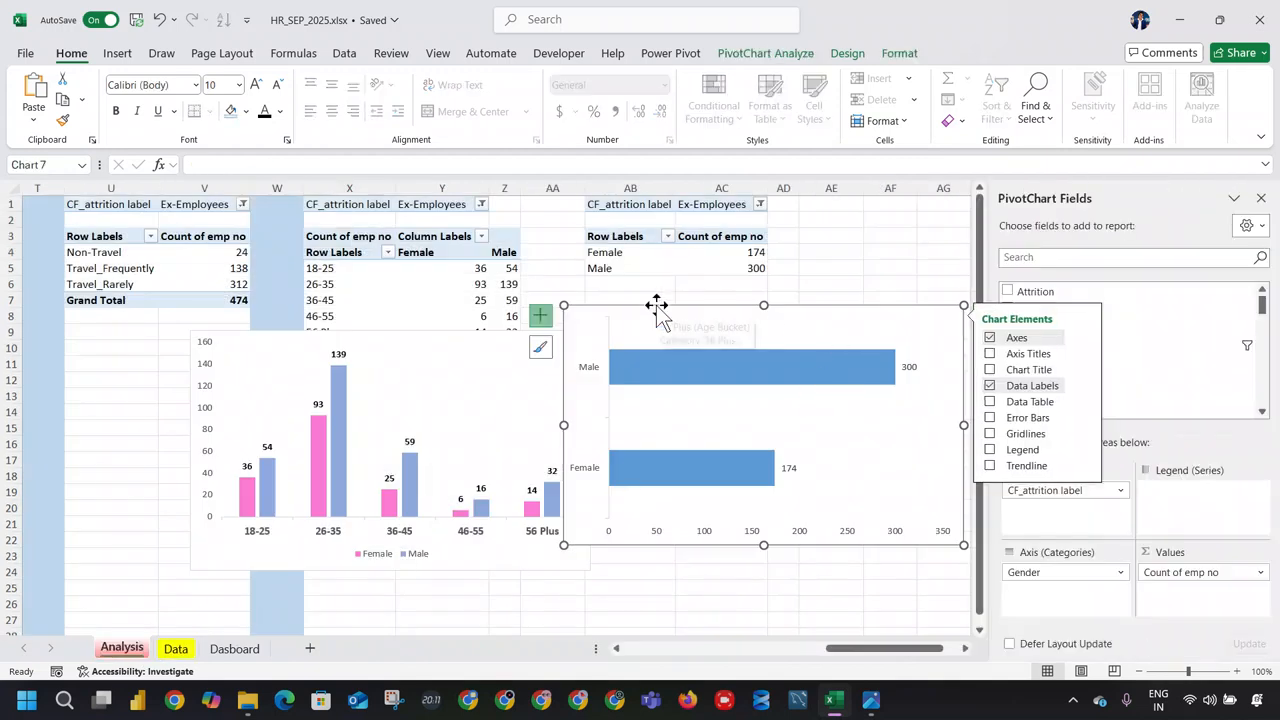
drag(623, 188, 706, 186)
key(ctrl+c)
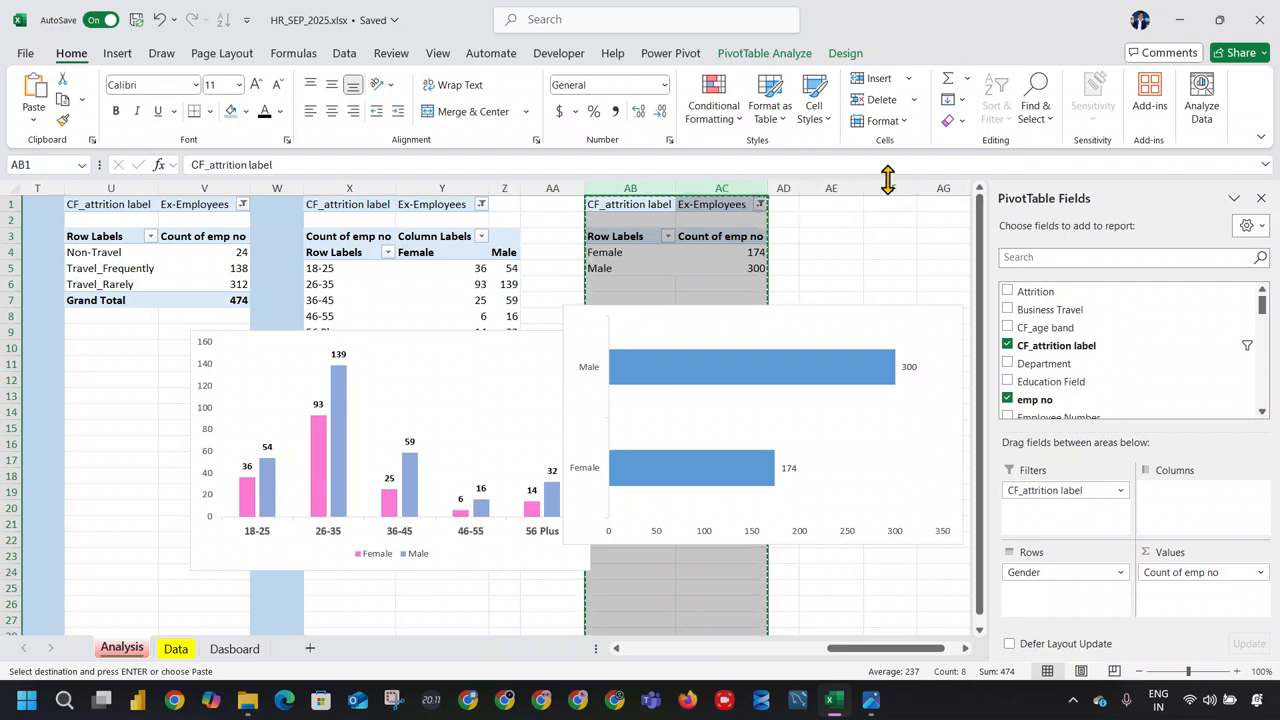
click(849, 188)
key(ctrl+v)
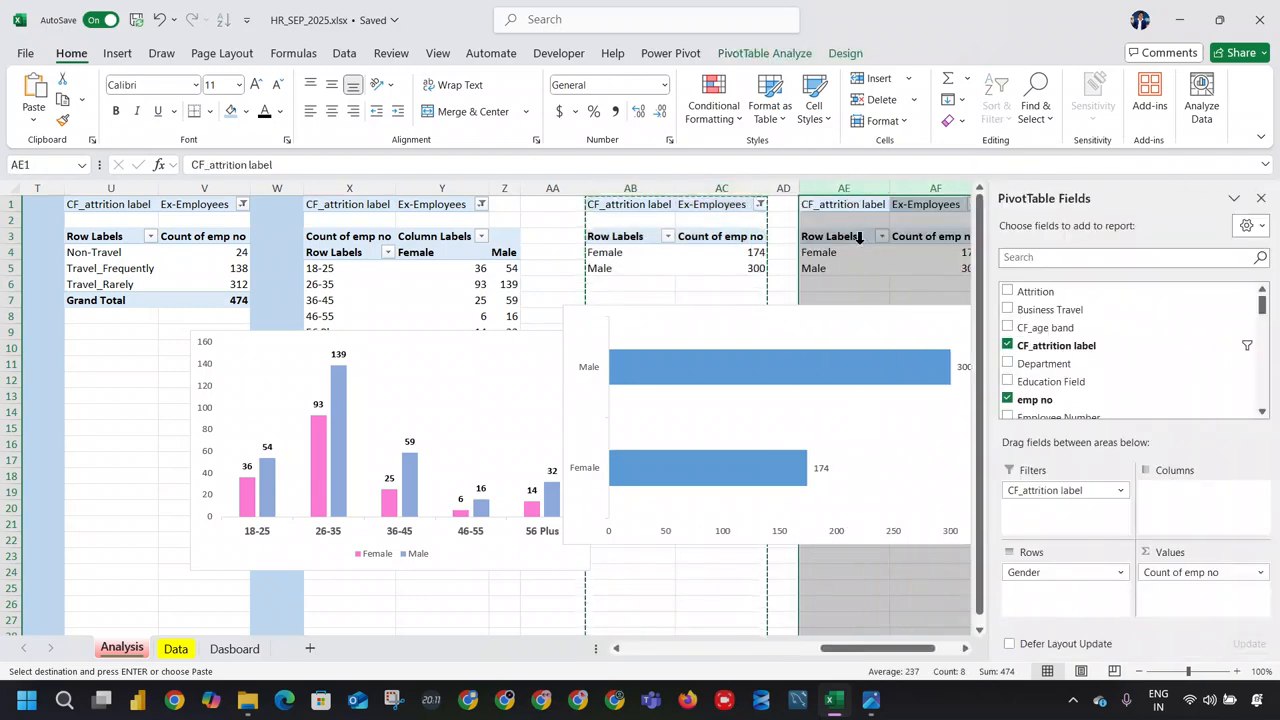
Step: Check the available fields on the Data sheet and replace Gender with Department in the rows of the pivot table at AE
click(862, 252)
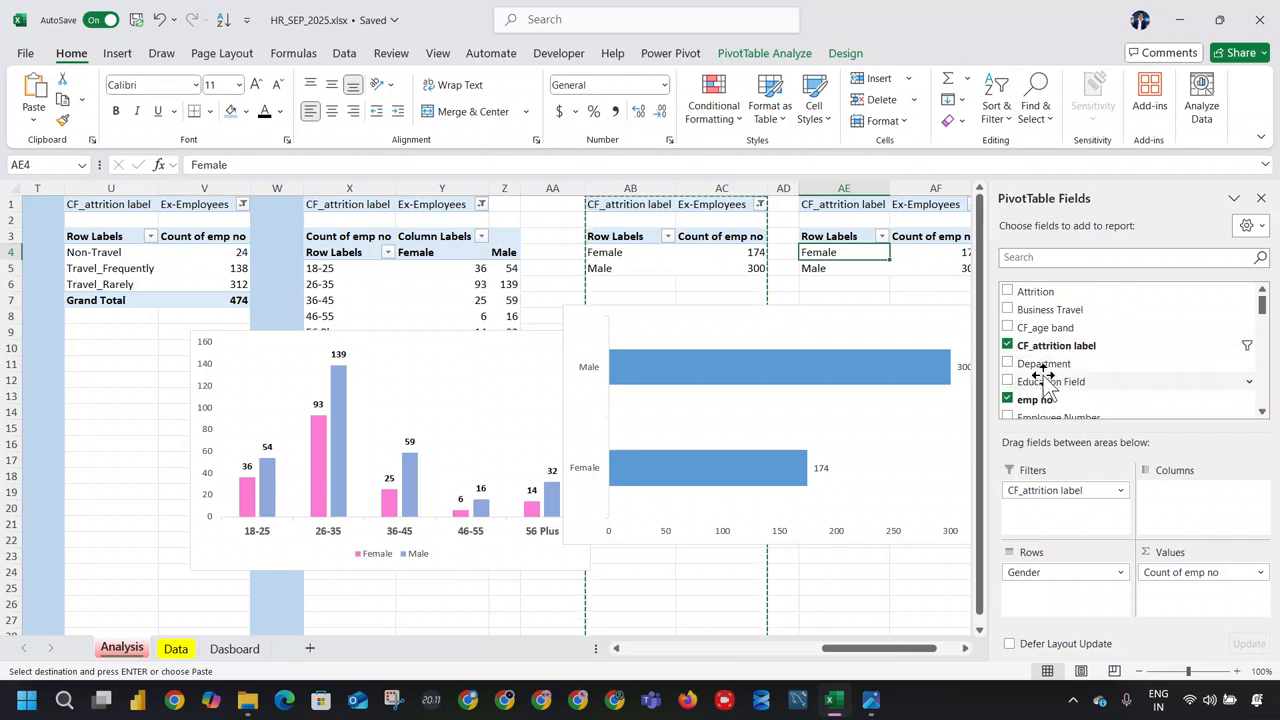
click(176, 648)
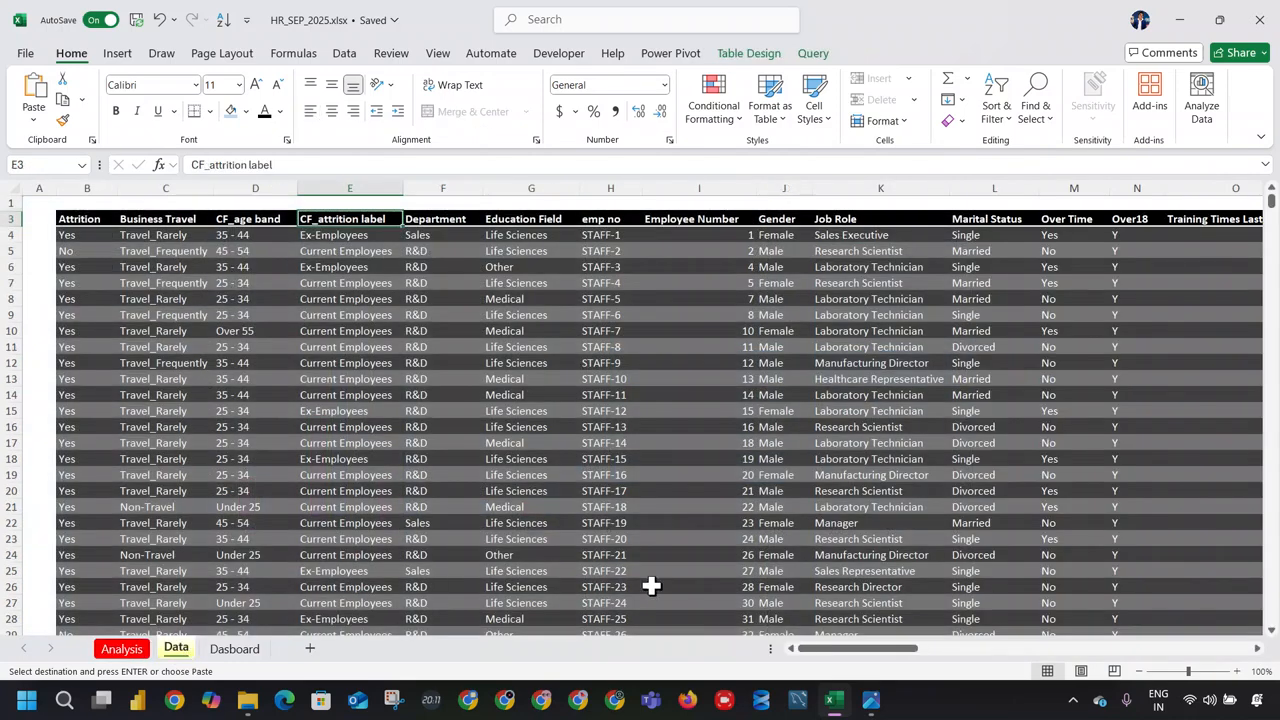
drag(827, 653, 830, 651)
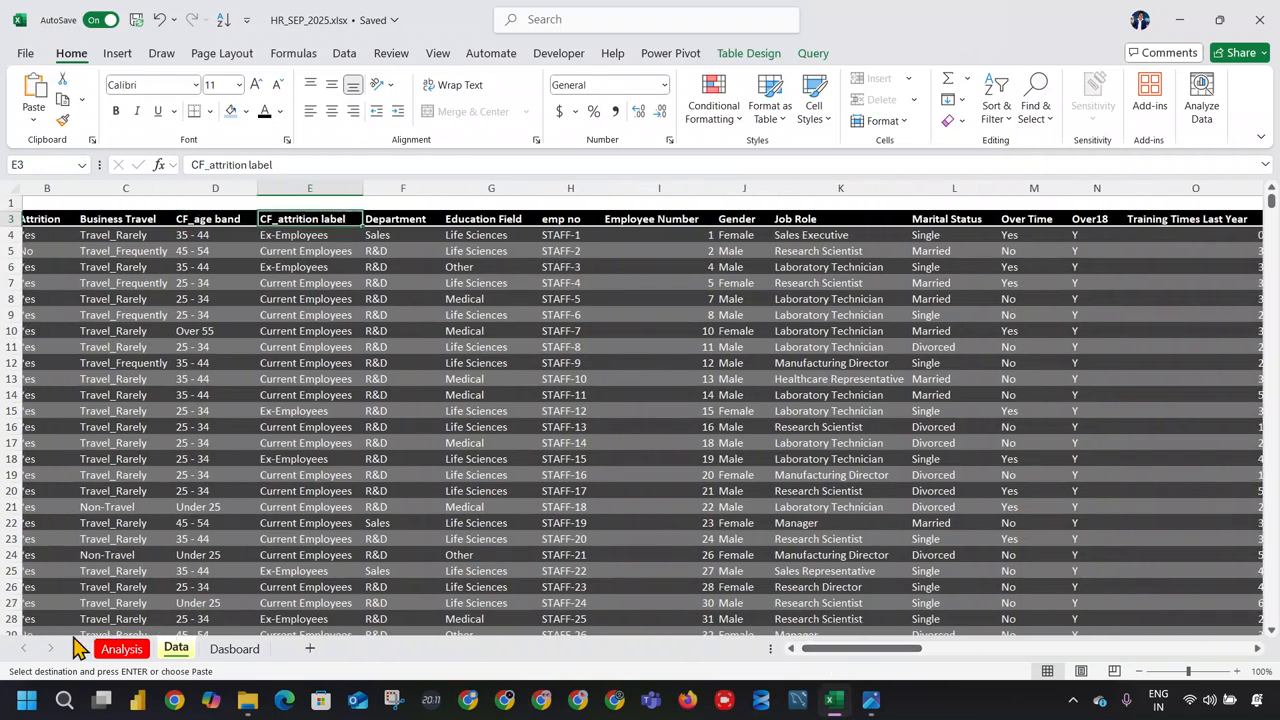
click(118, 648)
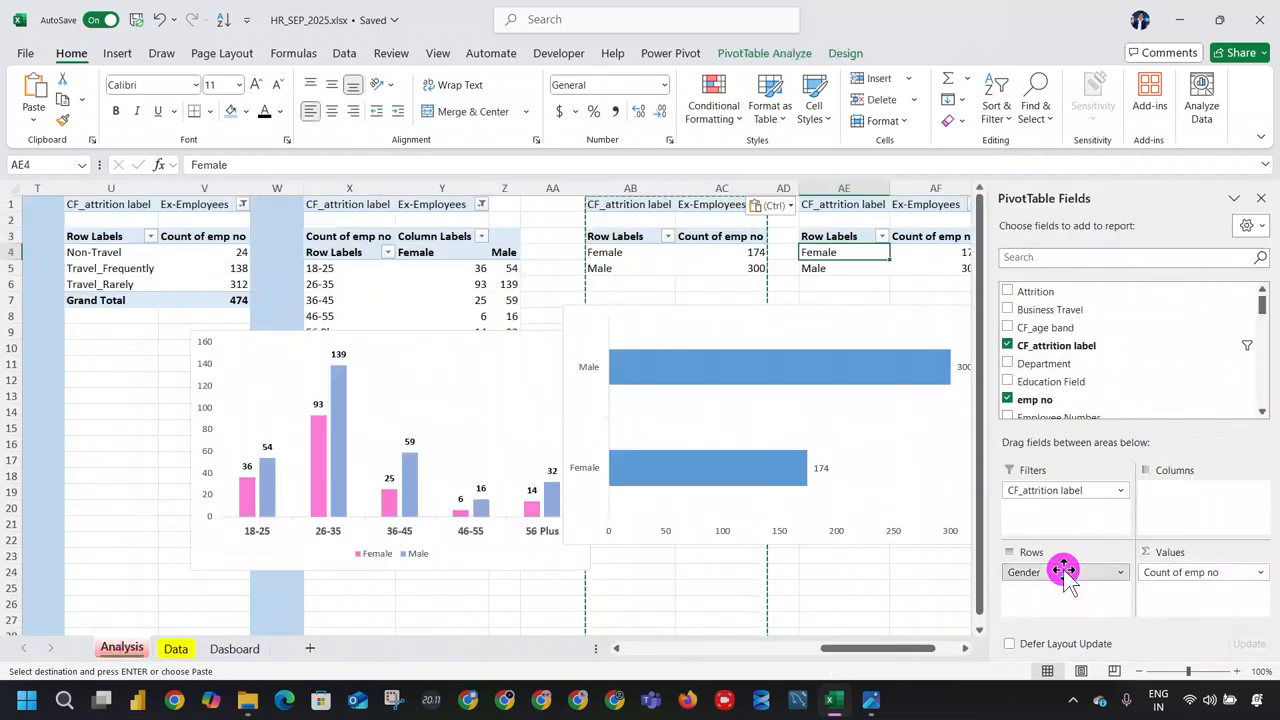
drag(1063, 571, 1117, 357)
key(Delete)
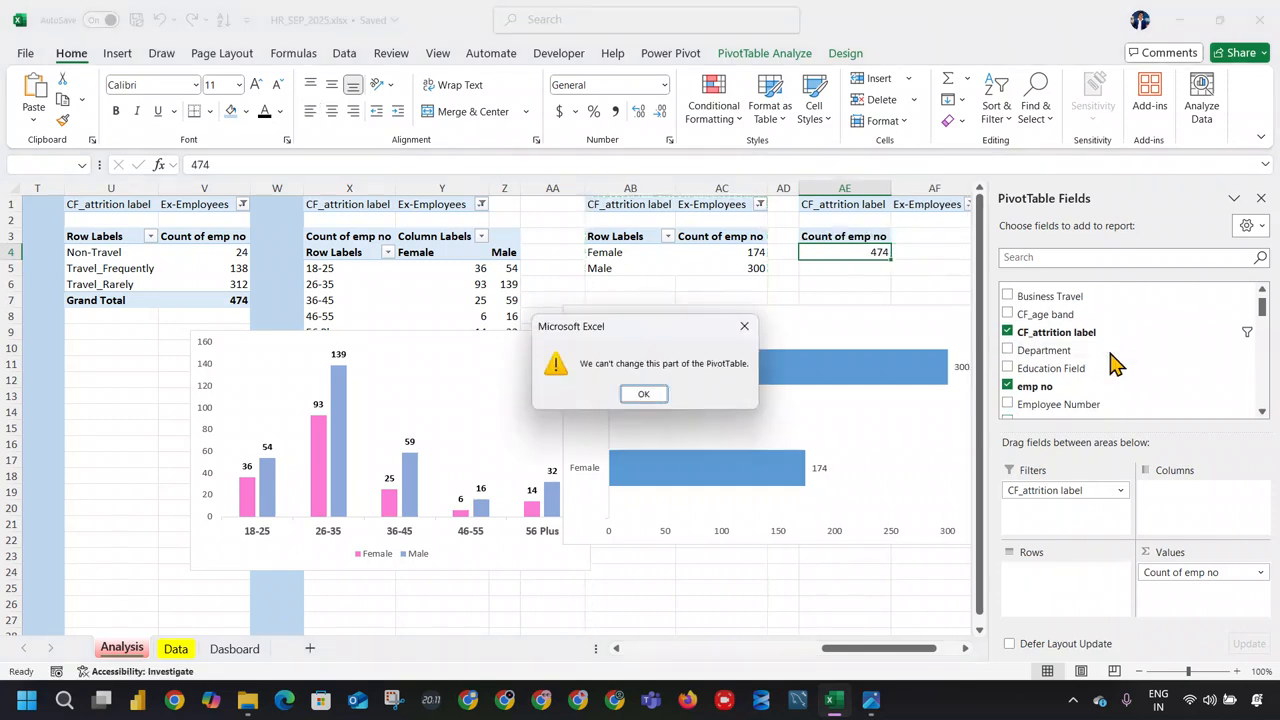
click(643, 394)
click(660, 394)
click(1014, 256)
text(de)
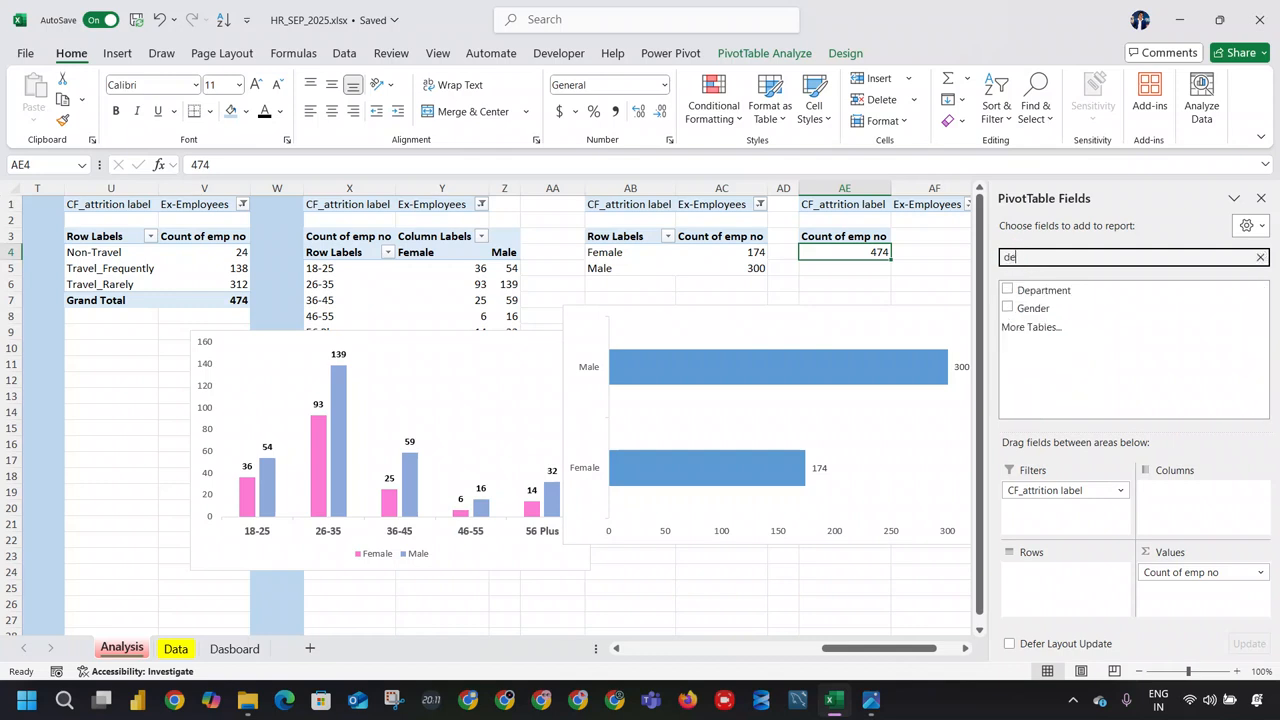
drag(1065, 290, 1093, 594)
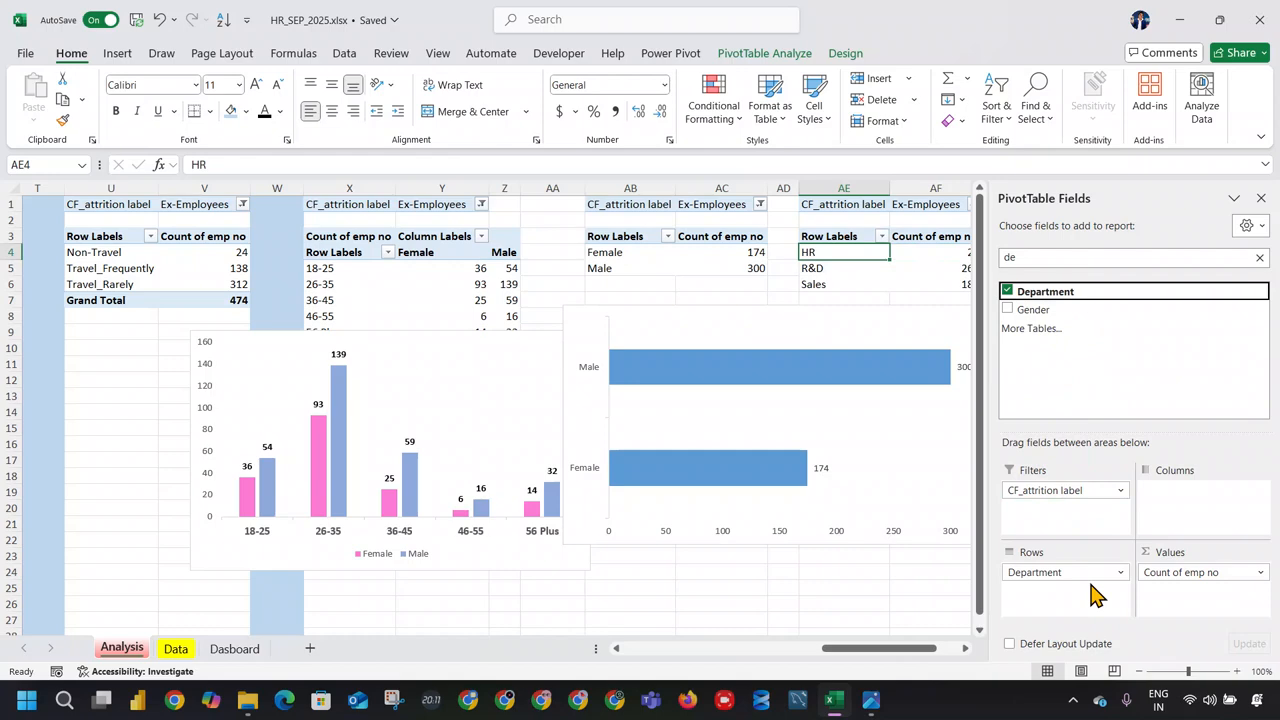
Step: Insert a doughnut PivotChart from the department pivot table at AE:AF and move it beneath that table
drag(849, 650, 870, 649)
click(757, 268)
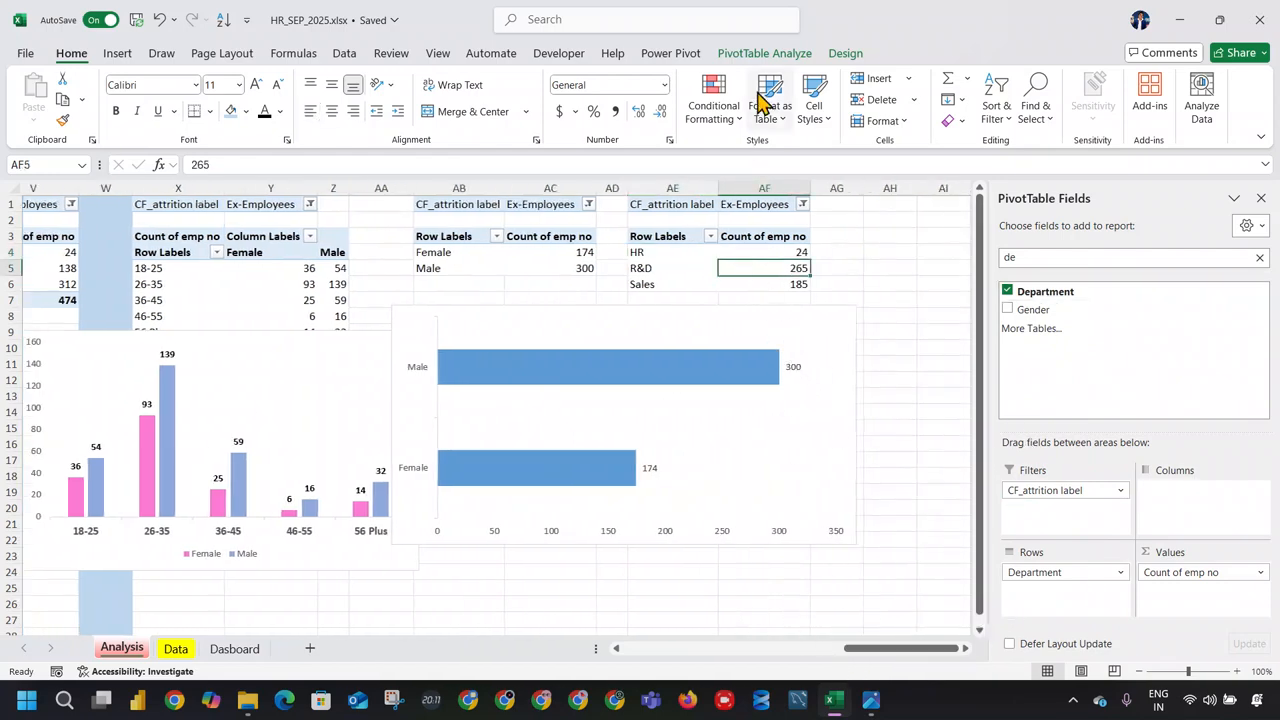
click(765, 53)
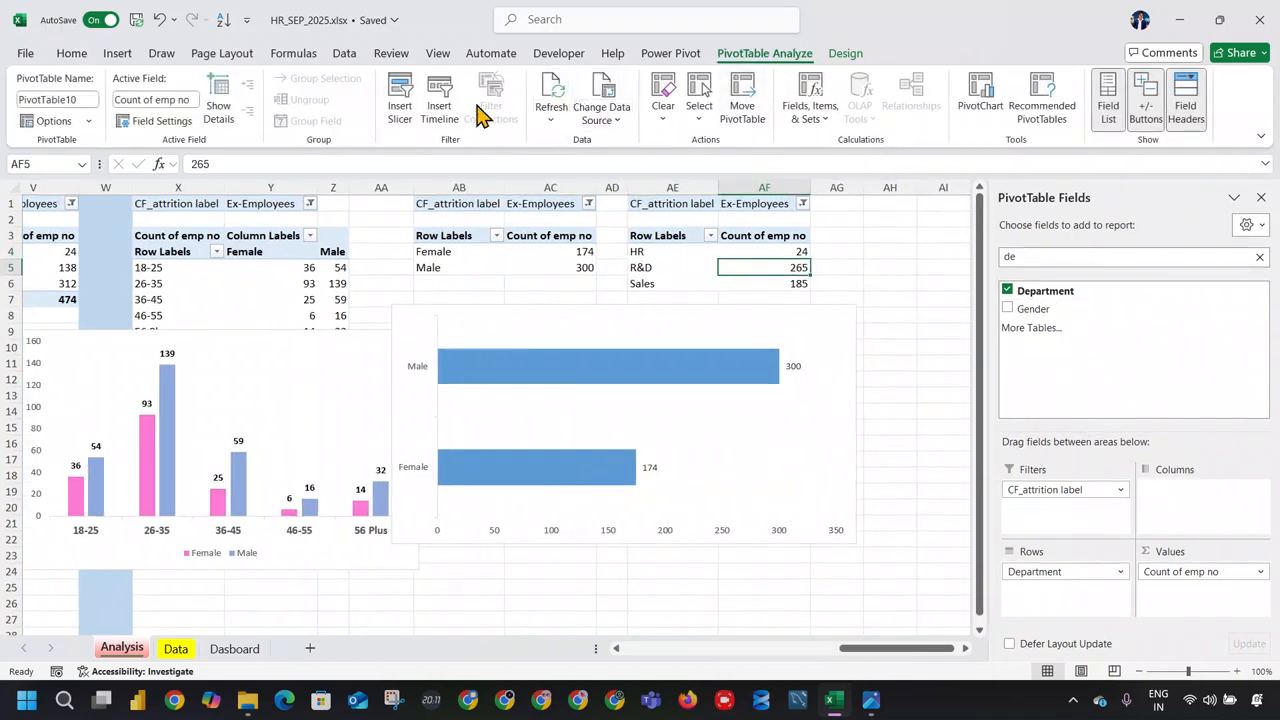
click(1000, 104)
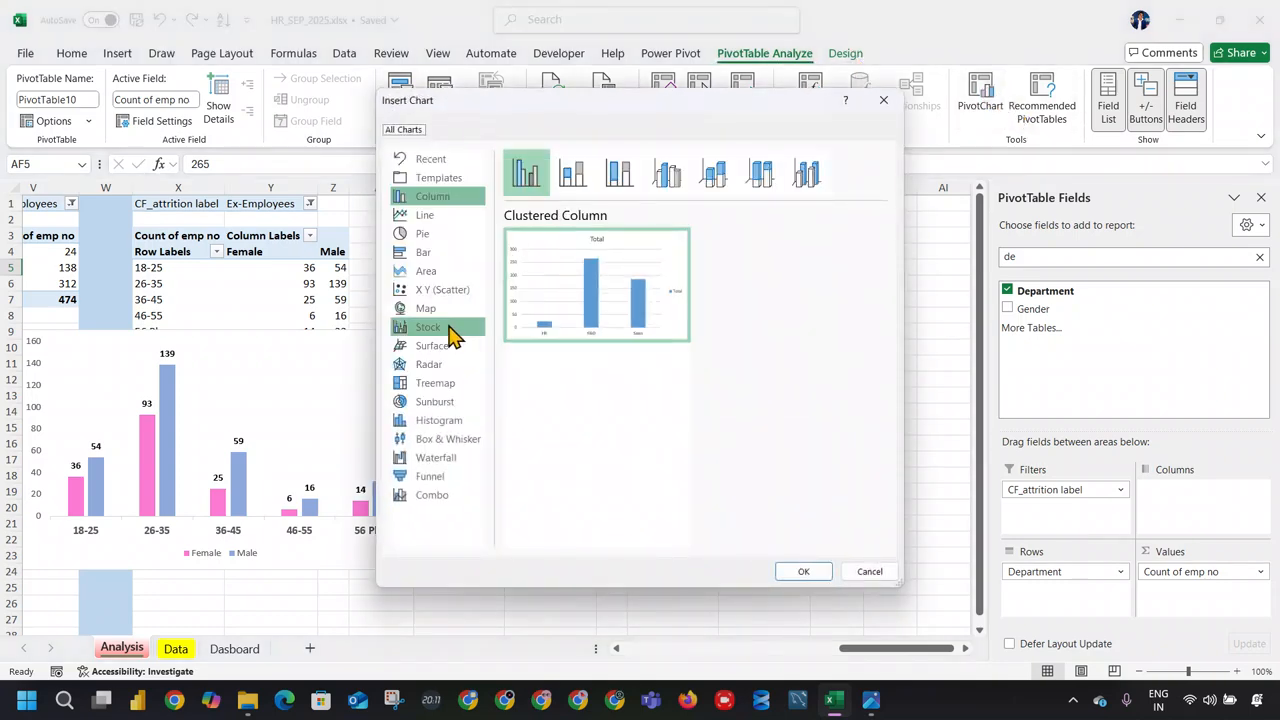
click(462, 256)
click(446, 236)
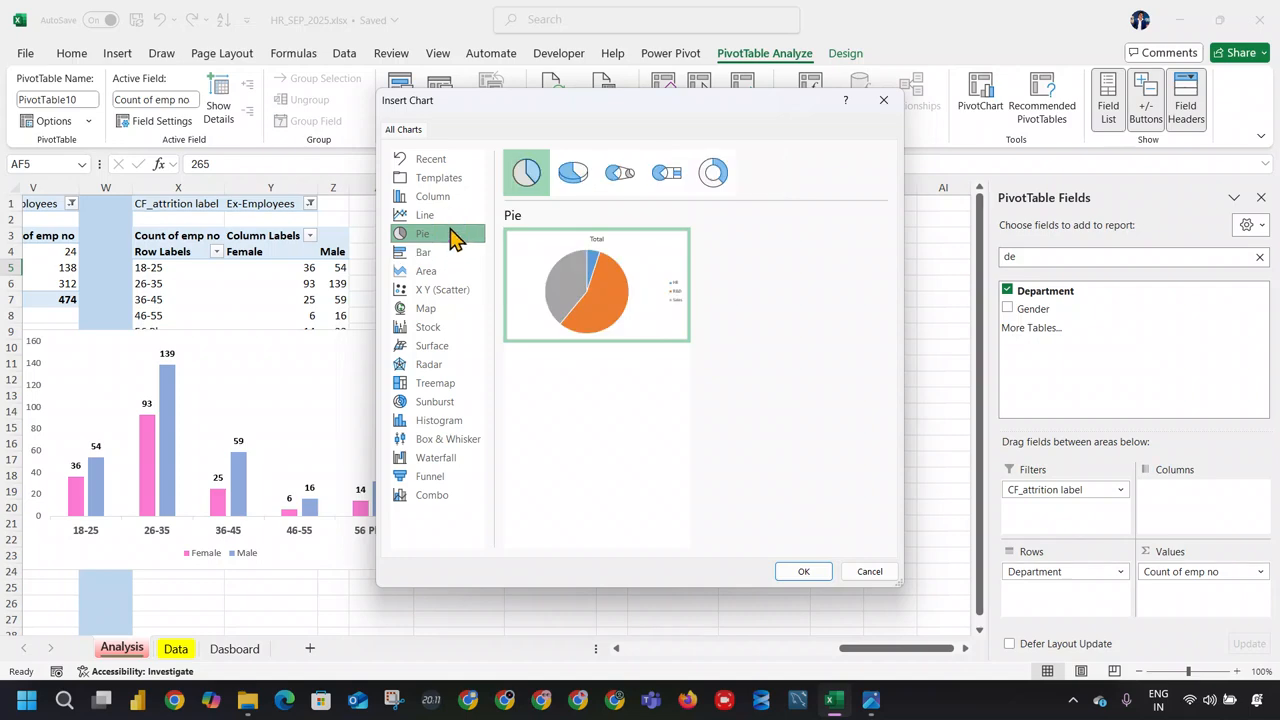
click(457, 218)
click(457, 198)
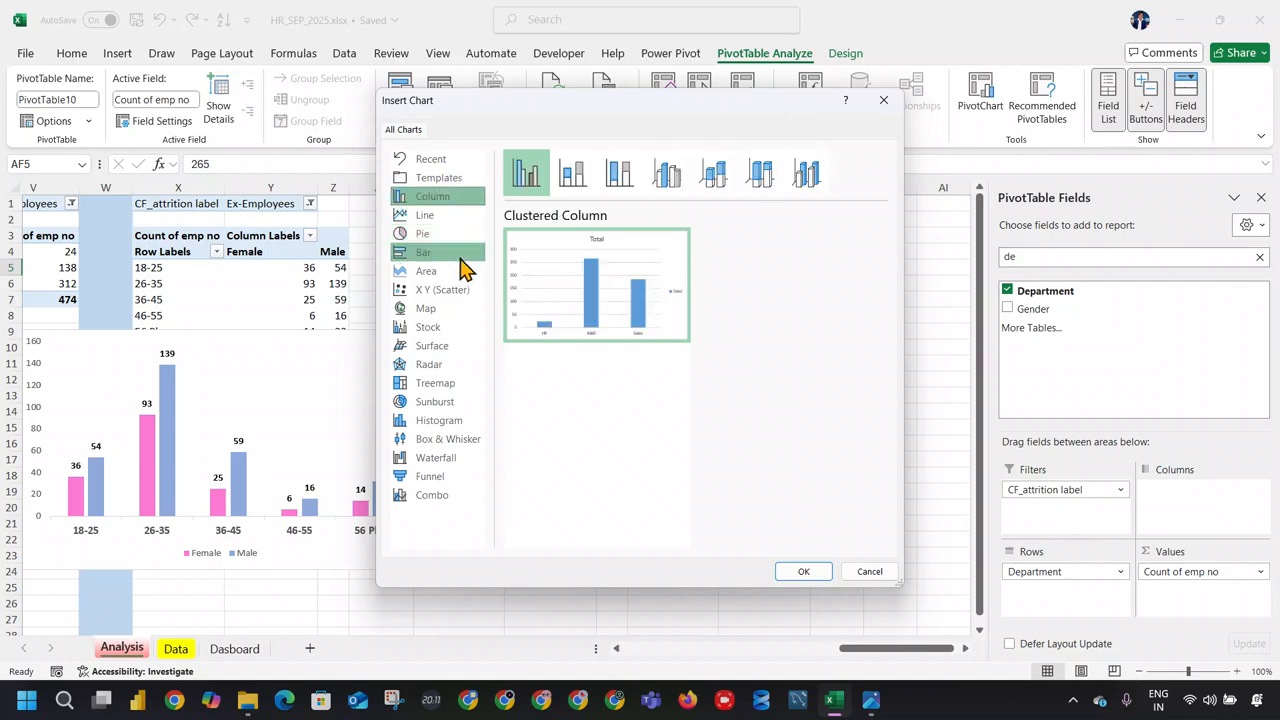
click(457, 236)
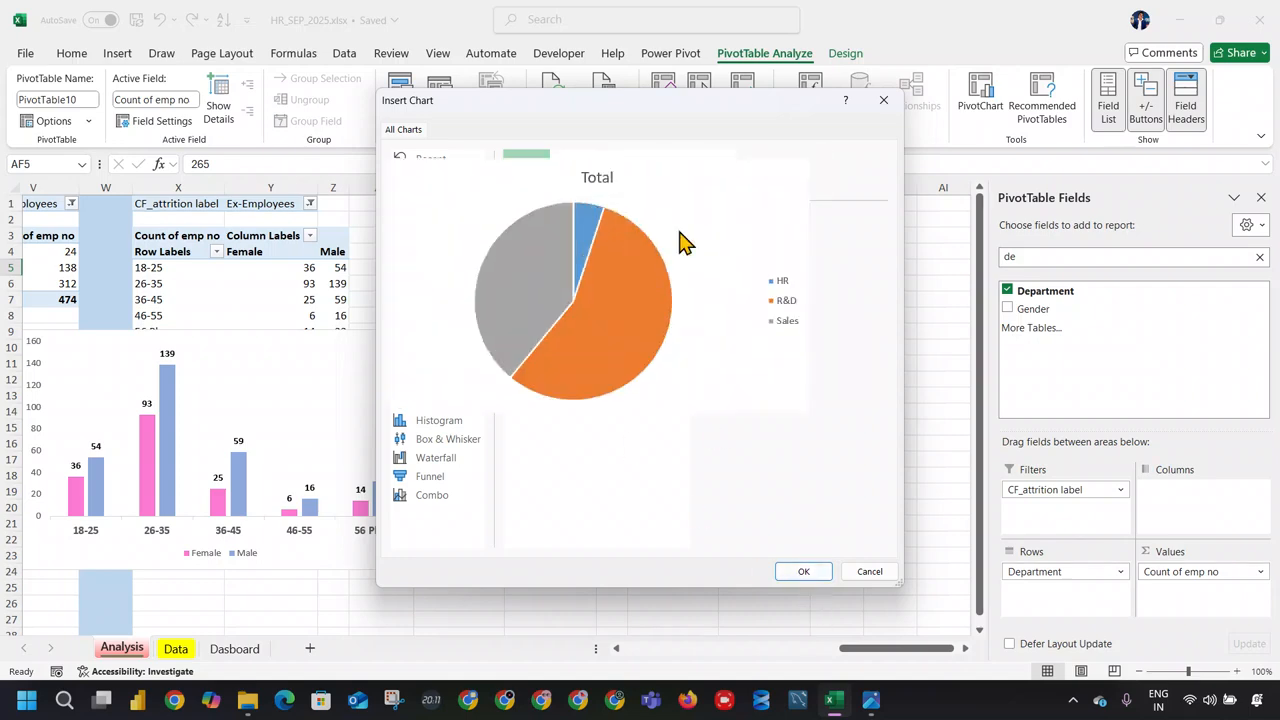
click(725, 172)
click(800, 571)
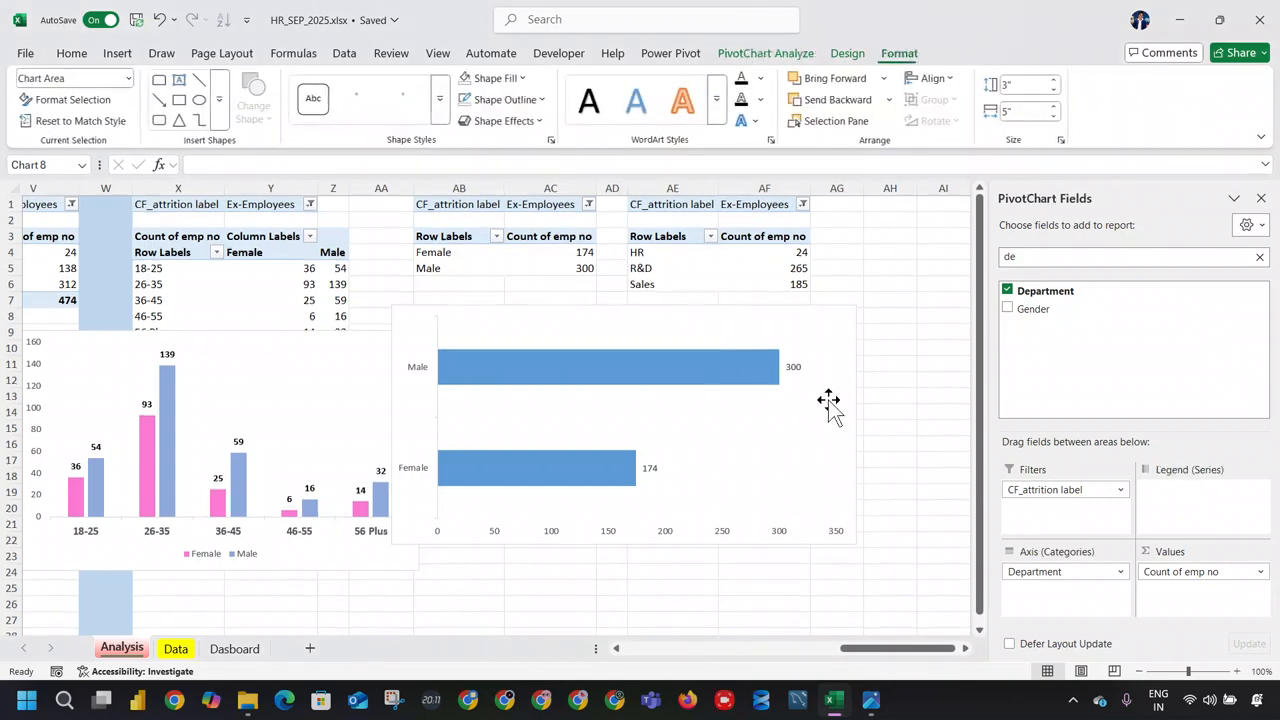
drag(586, 309, 928, 309)
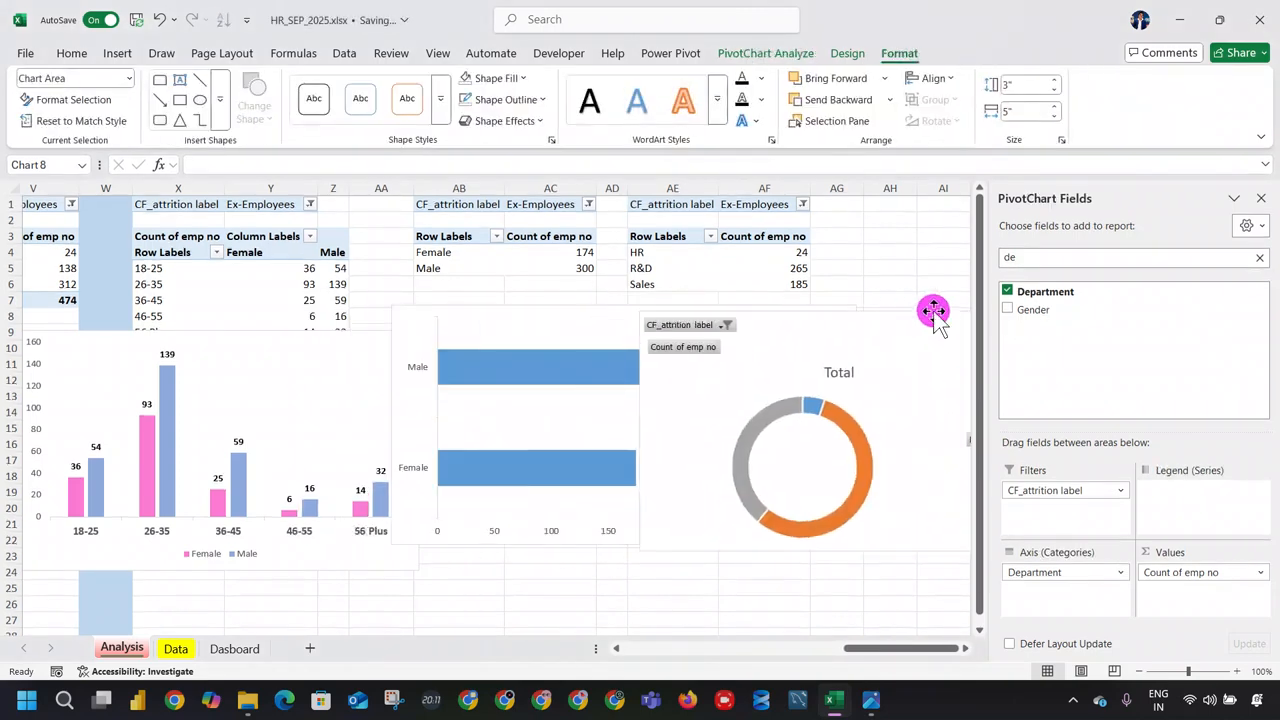
Step: Hide all field buttons and the chart title on the department doughnut chart, and show its data labels
right_click(666, 346)
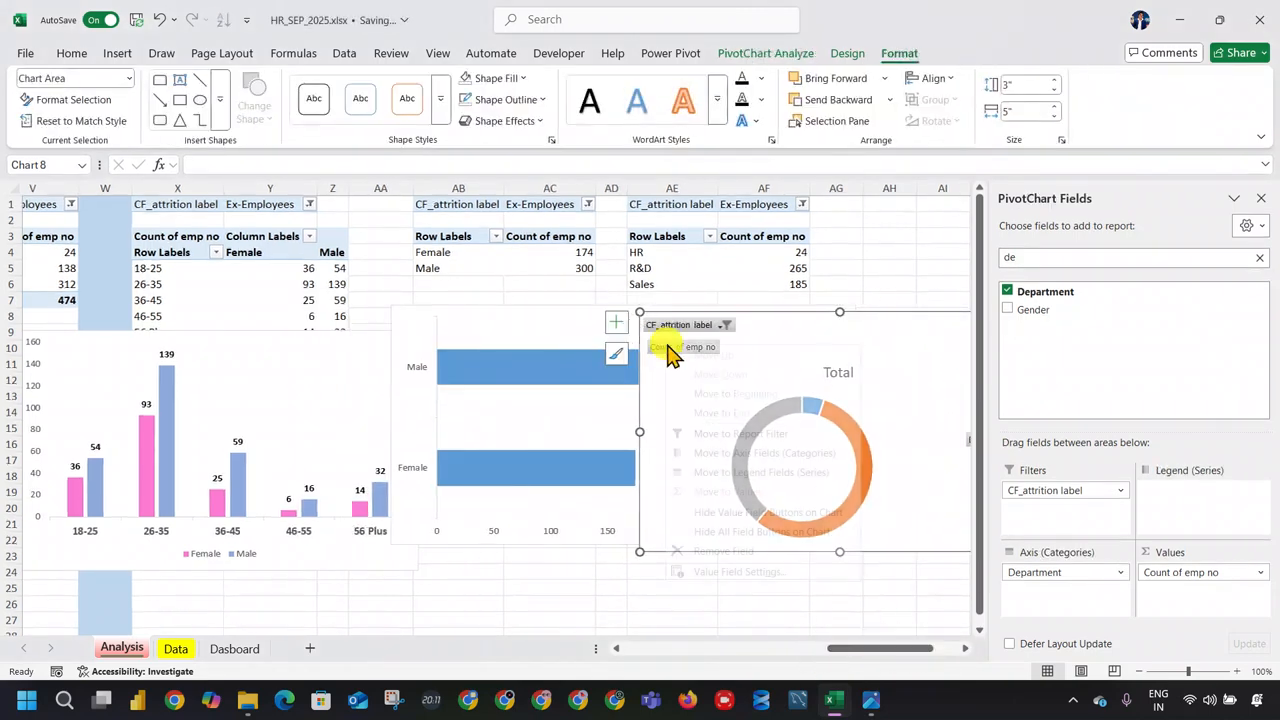
click(715, 530)
click(615, 322)
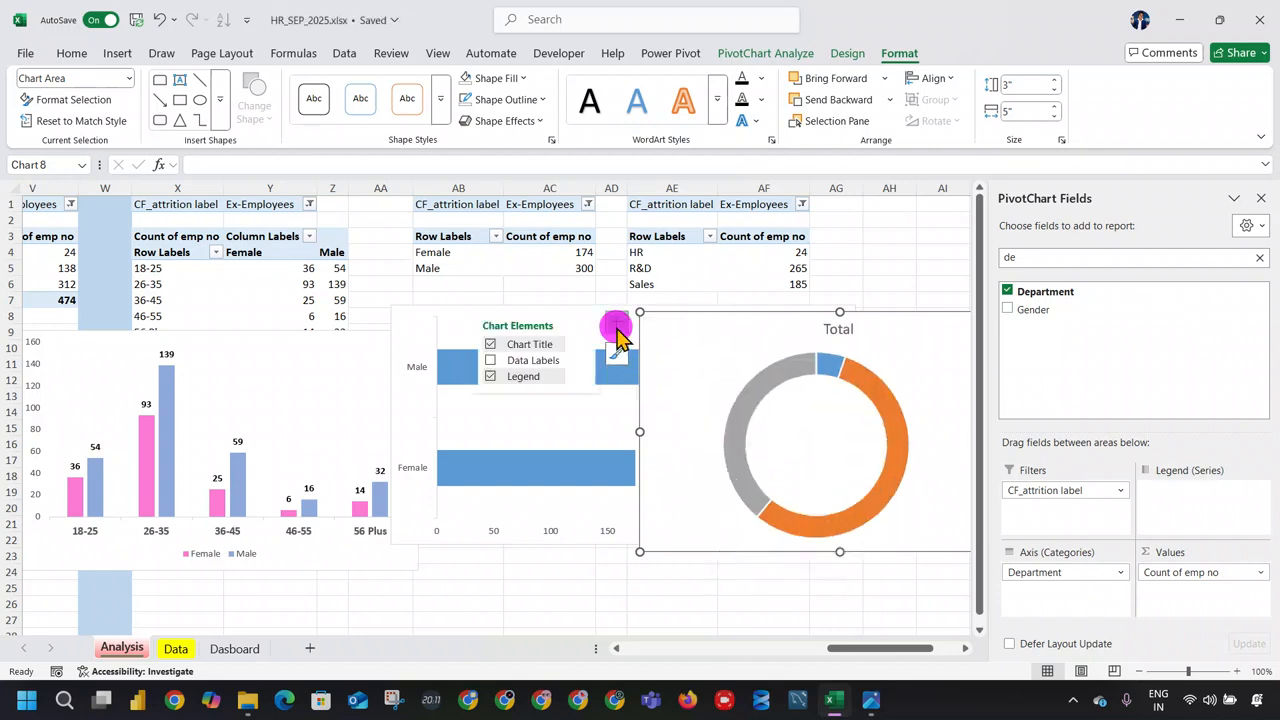
click(490, 345)
click(490, 376)
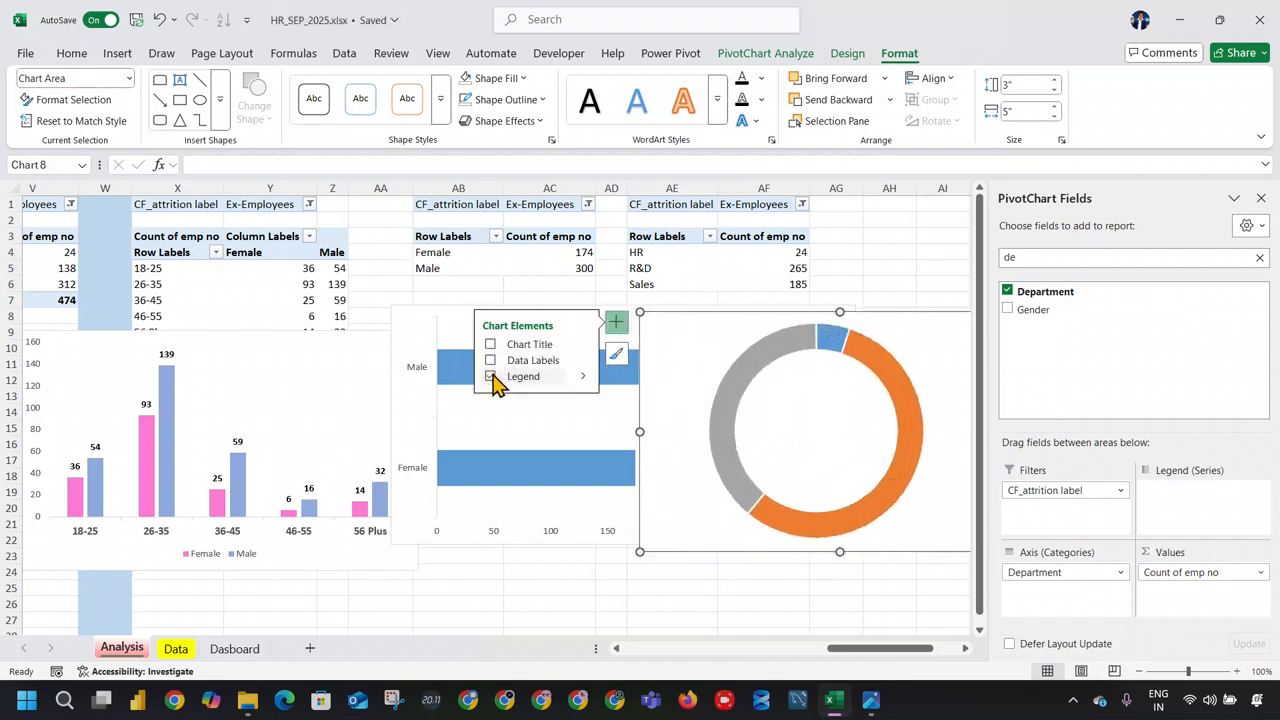
click(490, 360)
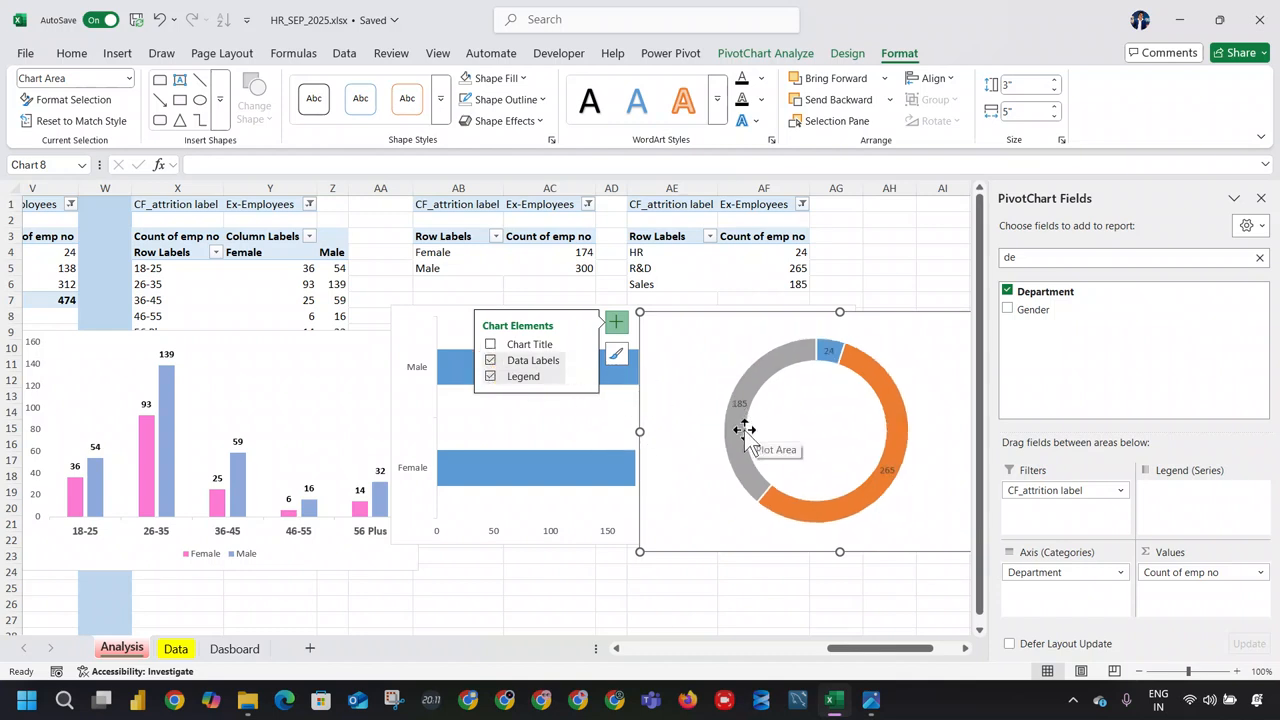
Step: Place the department doughnut chart's legend at the bottom of the chart
drag(866, 648, 894, 648)
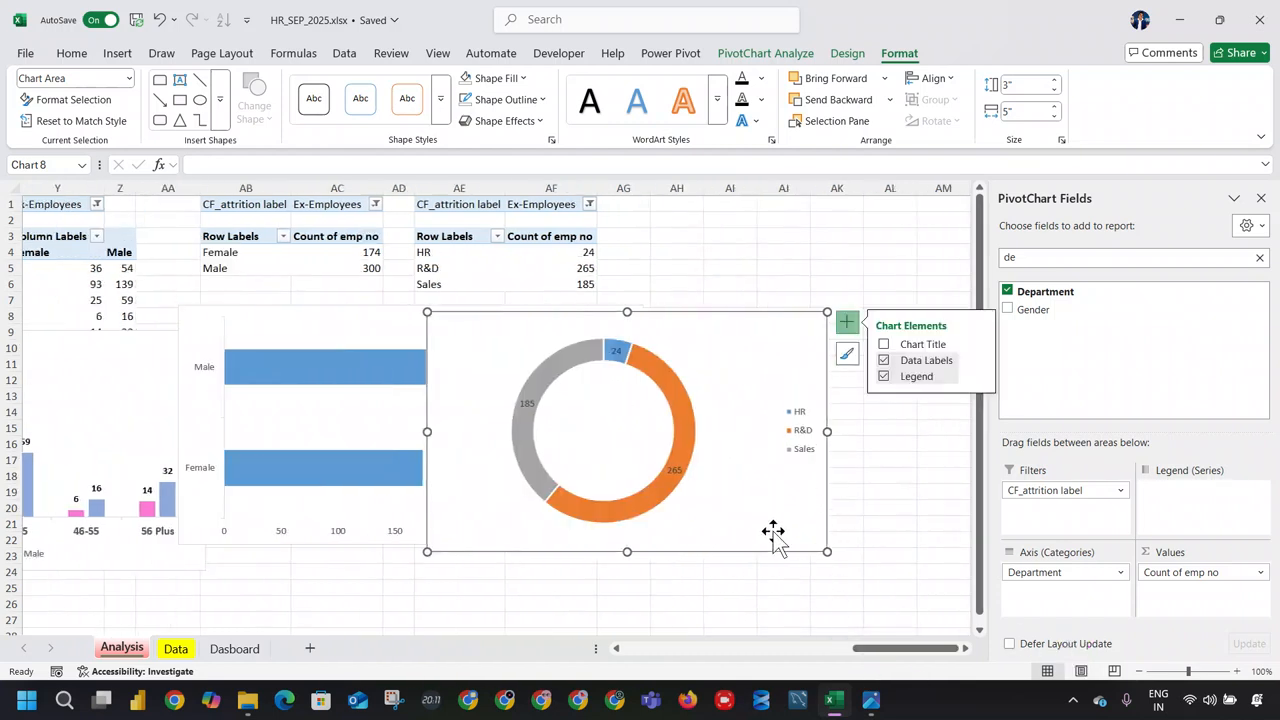
click(976, 376)
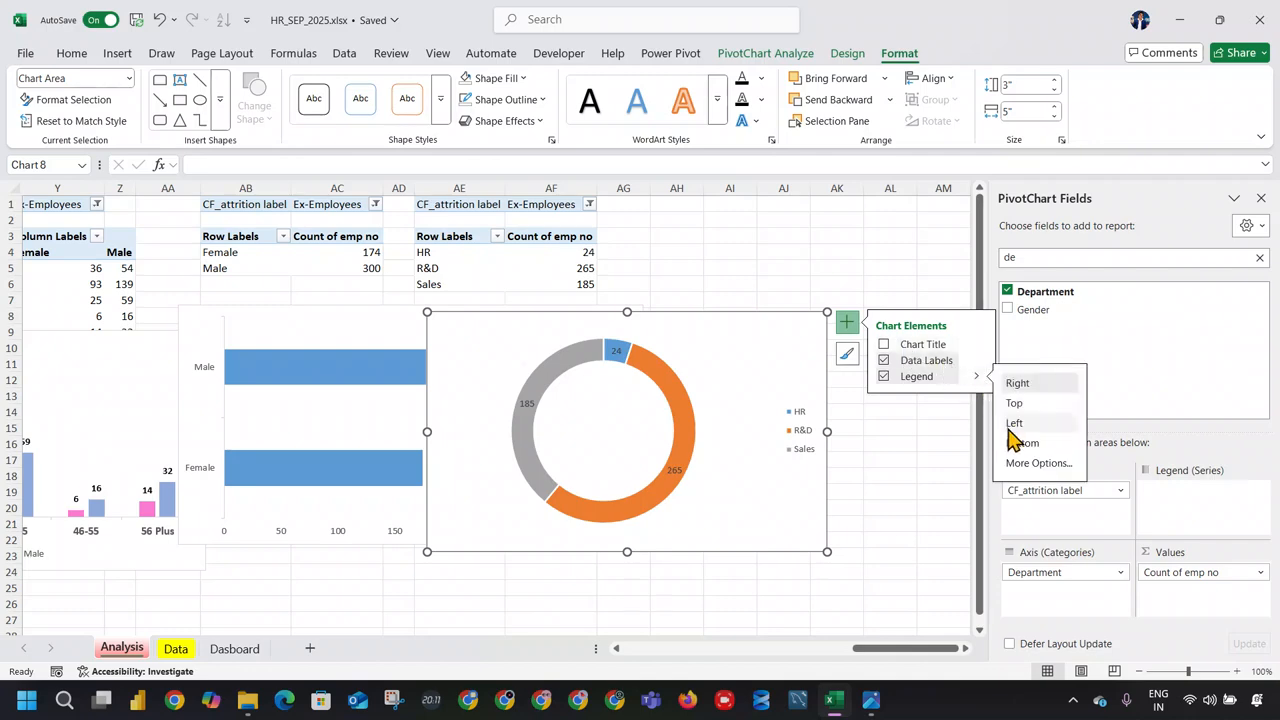
click(1022, 443)
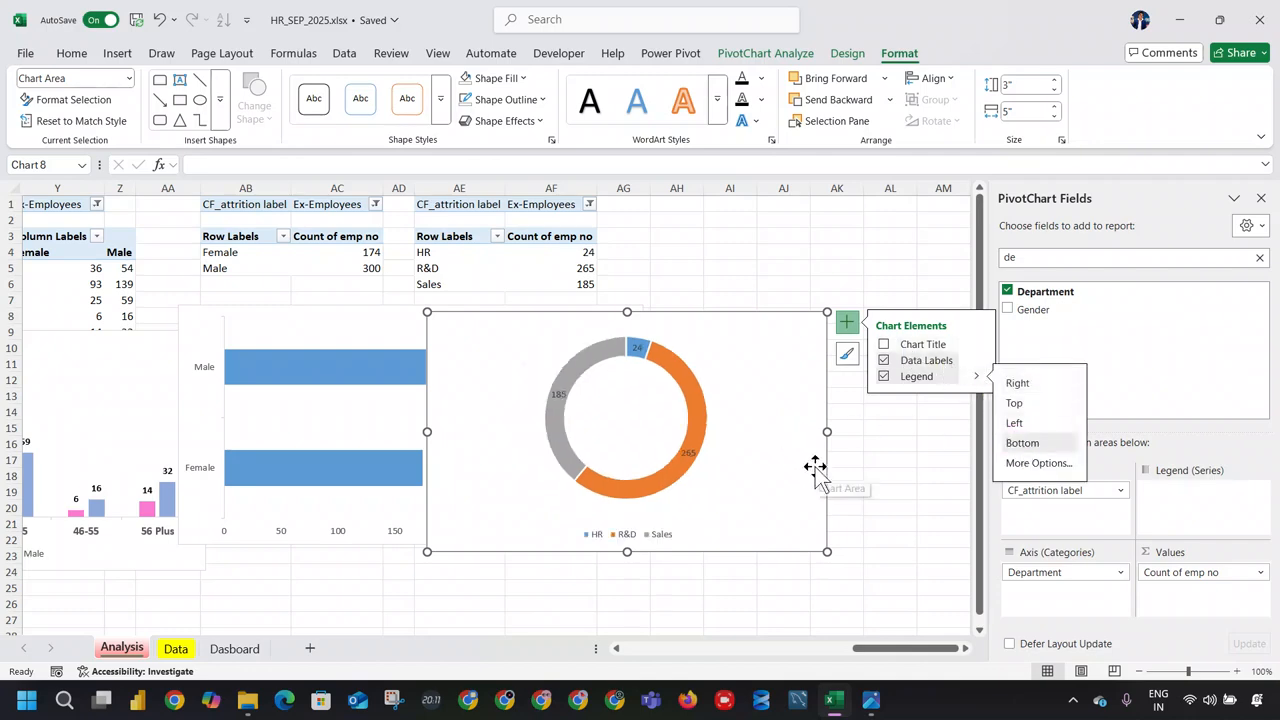
Step: Paste the department doughnut chart onto the Dasboard sheet and fit it into the empty panel, about 2.35" high and 2.89" wide
click(250, 648)
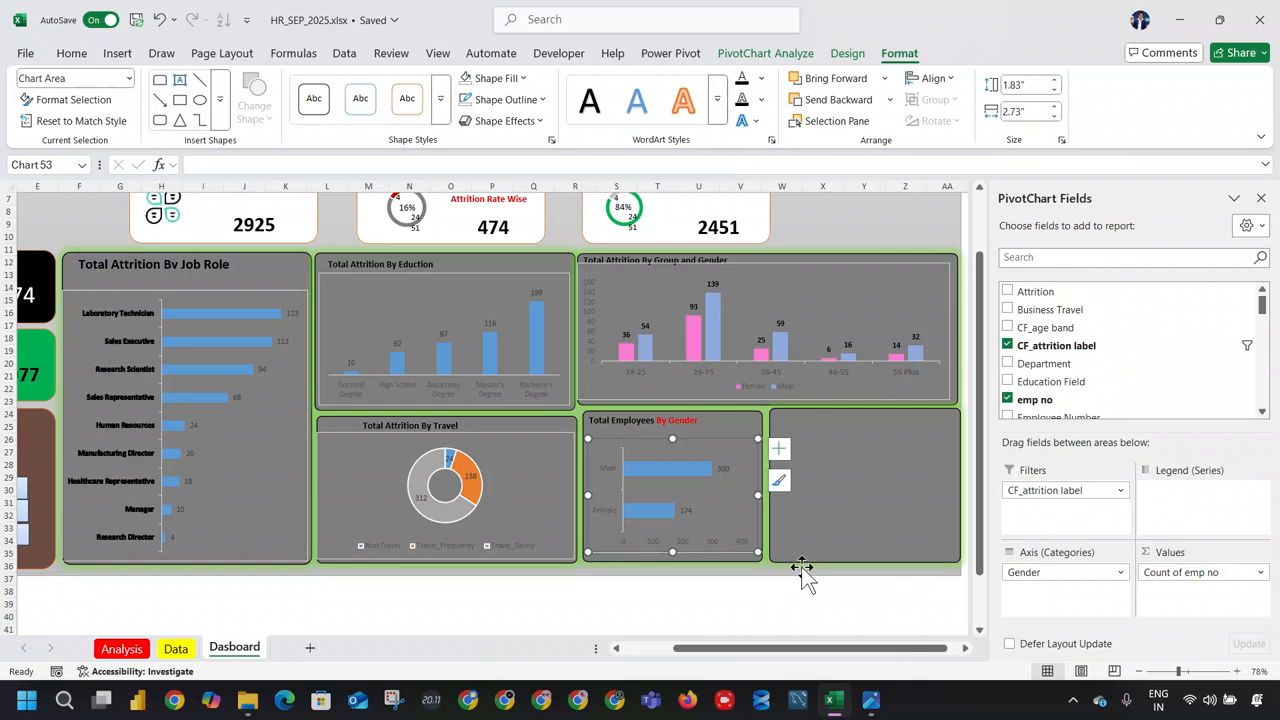
click(866, 534)
key(ctrl+v)
drag(892, 585, 886, 543)
mouse_move(823, 406)
mouse_down()
mouse_move(828, 441)
mouse_move(818, 421)
mouse_up()
drag(957, 557, 938, 543)
drag(846, 537, 846, 542)
drag(943, 543, 955, 561)
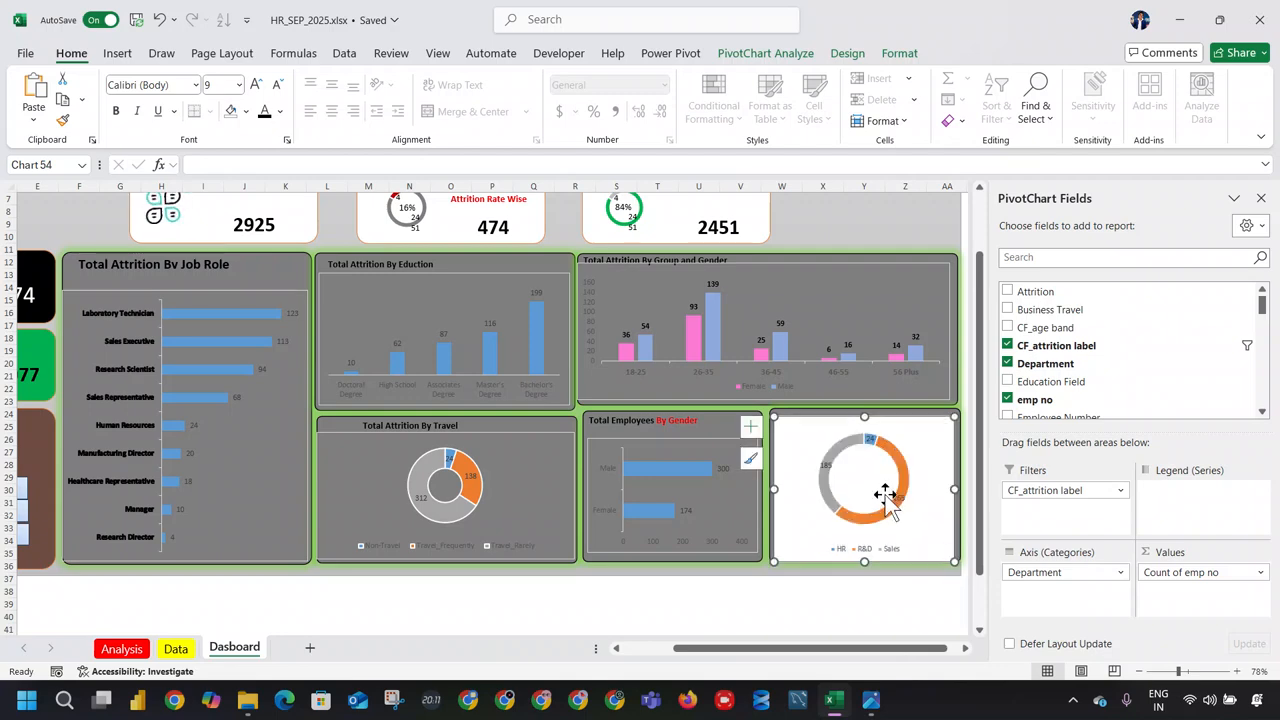
Step: Set the doughnut hole size of the department chart's data series to 55%
click(889, 513)
right_click(889, 513)
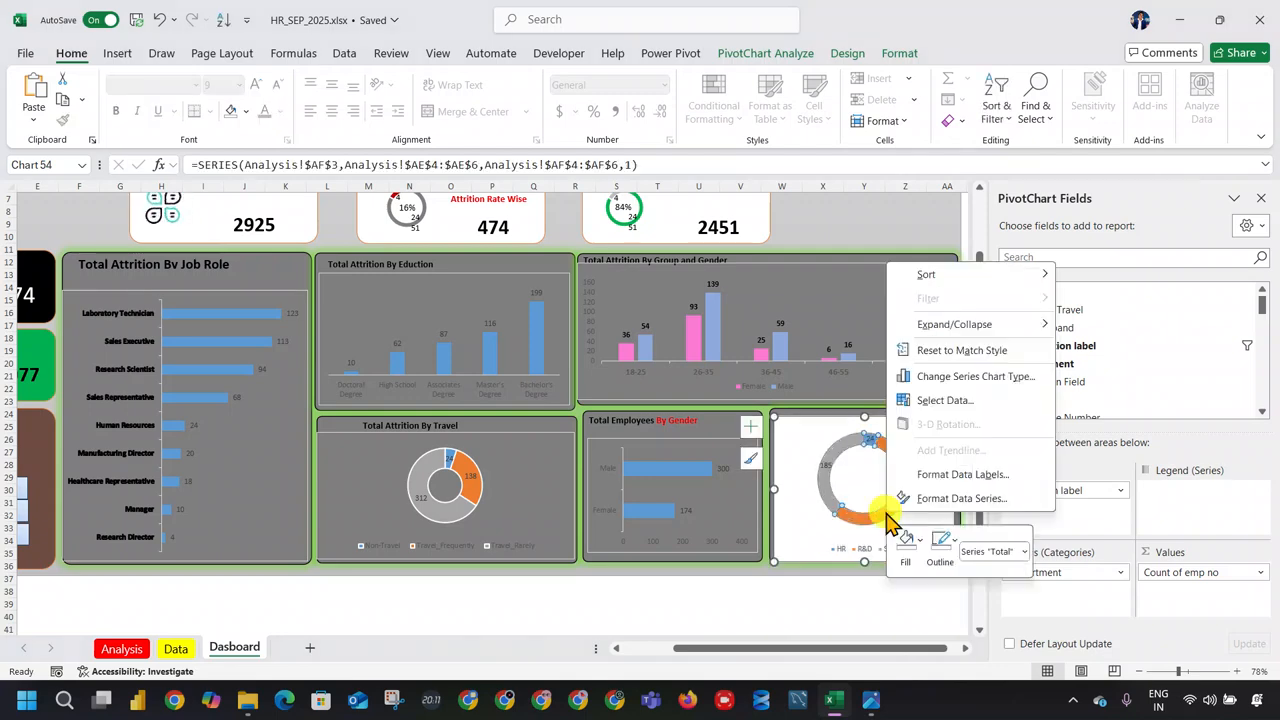
click(930, 498)
click(1068, 412)
click(1069, 412)
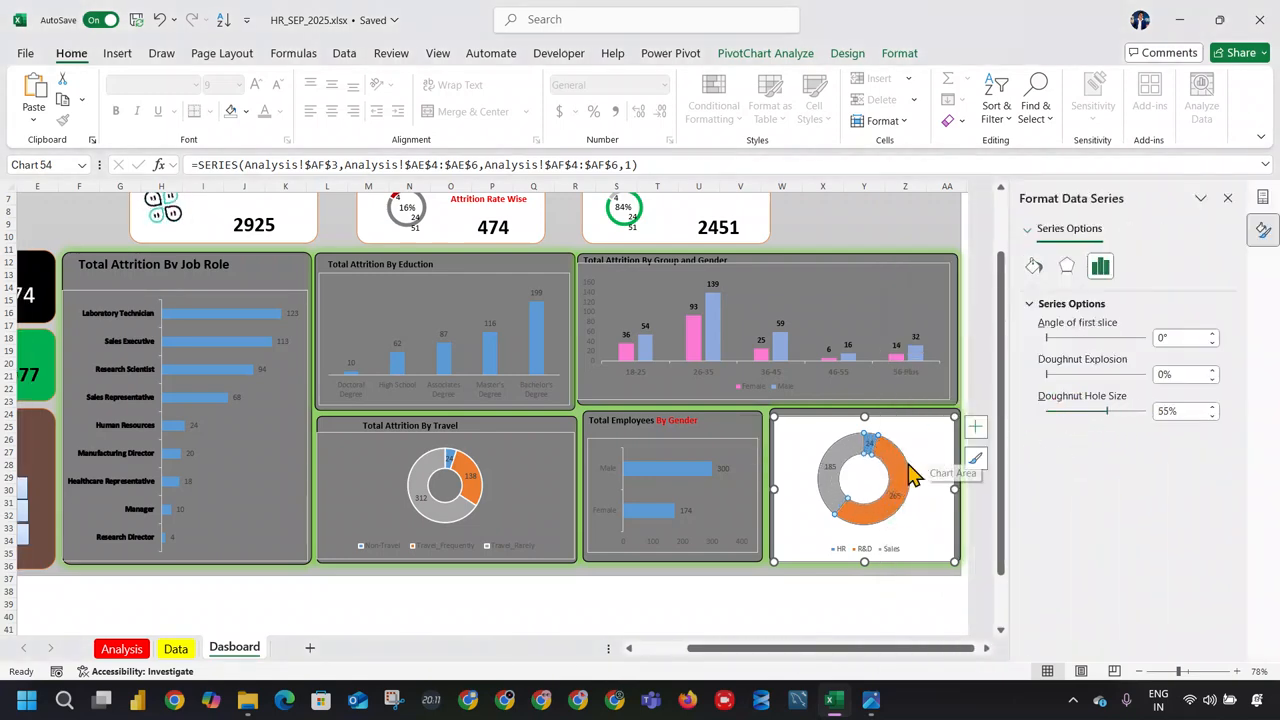
Step: Set the department doughnut chart's area to No Fill so the panel behind it shows through
click(886, 586)
click(851, 423)
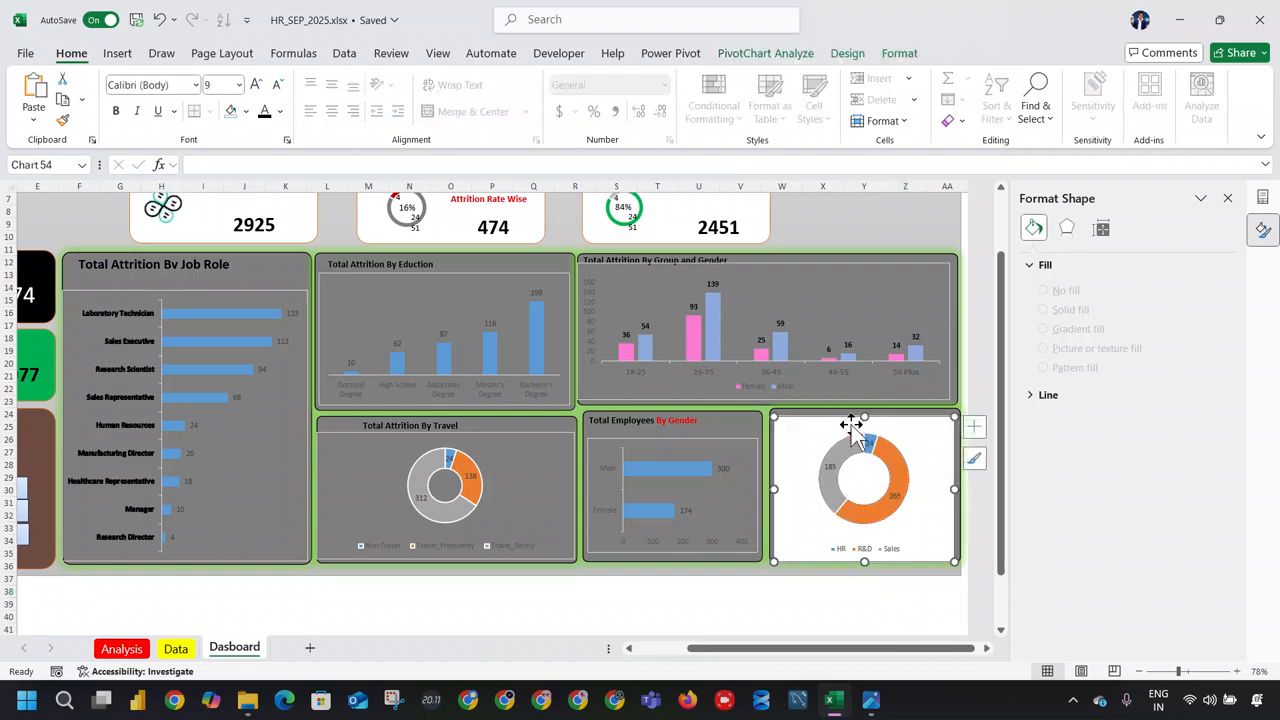
click(887, 53)
click(497, 78)
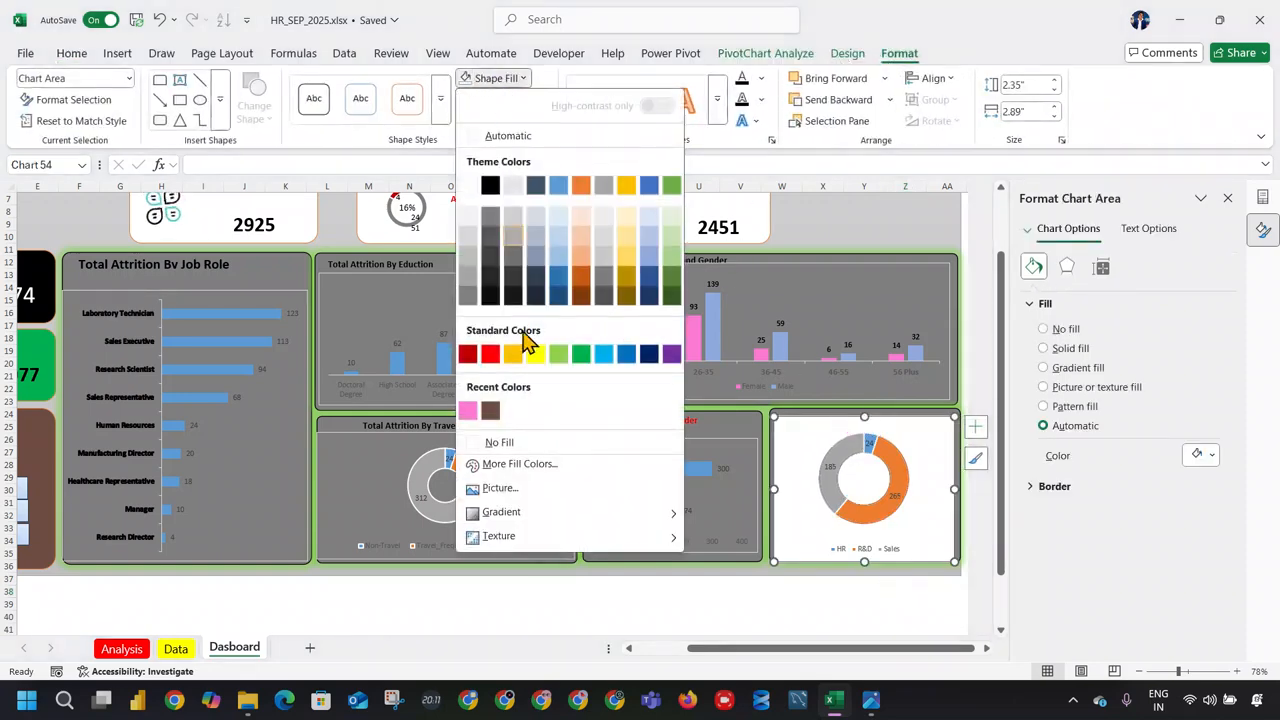
click(505, 442)
click(790, 602)
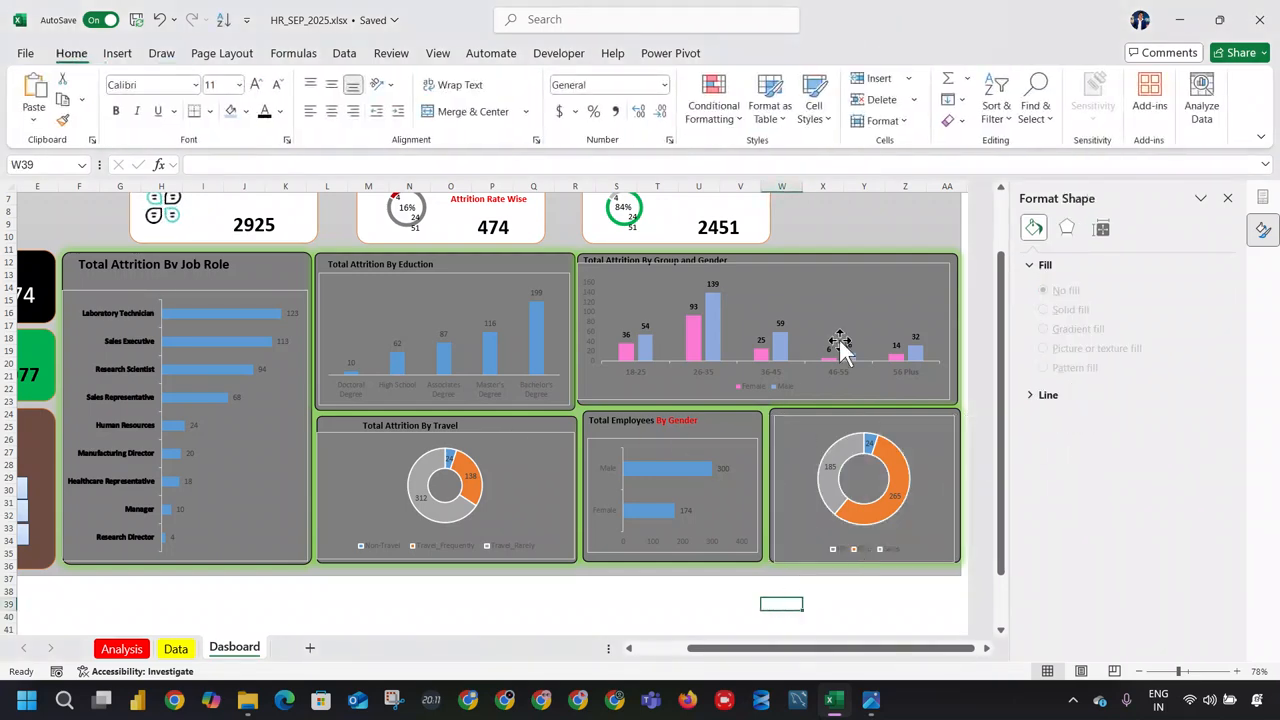
Step: Preview the workbook themes against the dashboard, apply the Parcel theme, and close the Format Shape pane
click(672, 53)
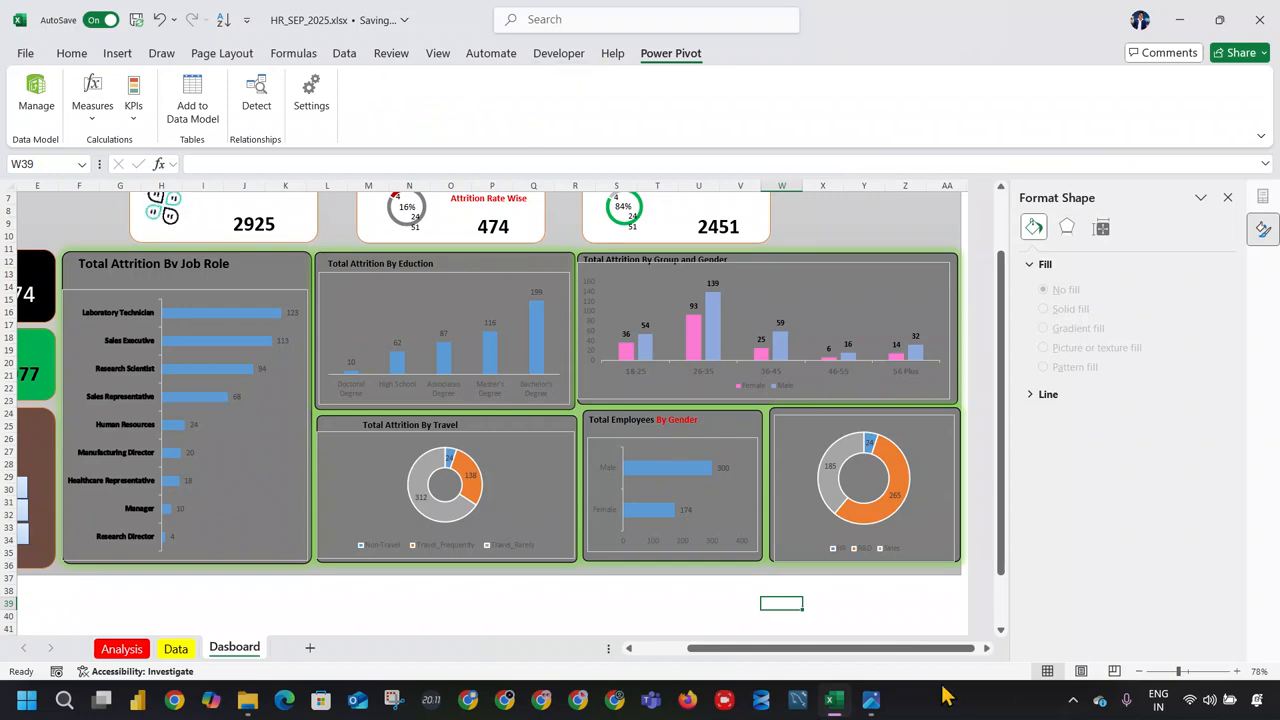
scroll(740, 566, up, 2)
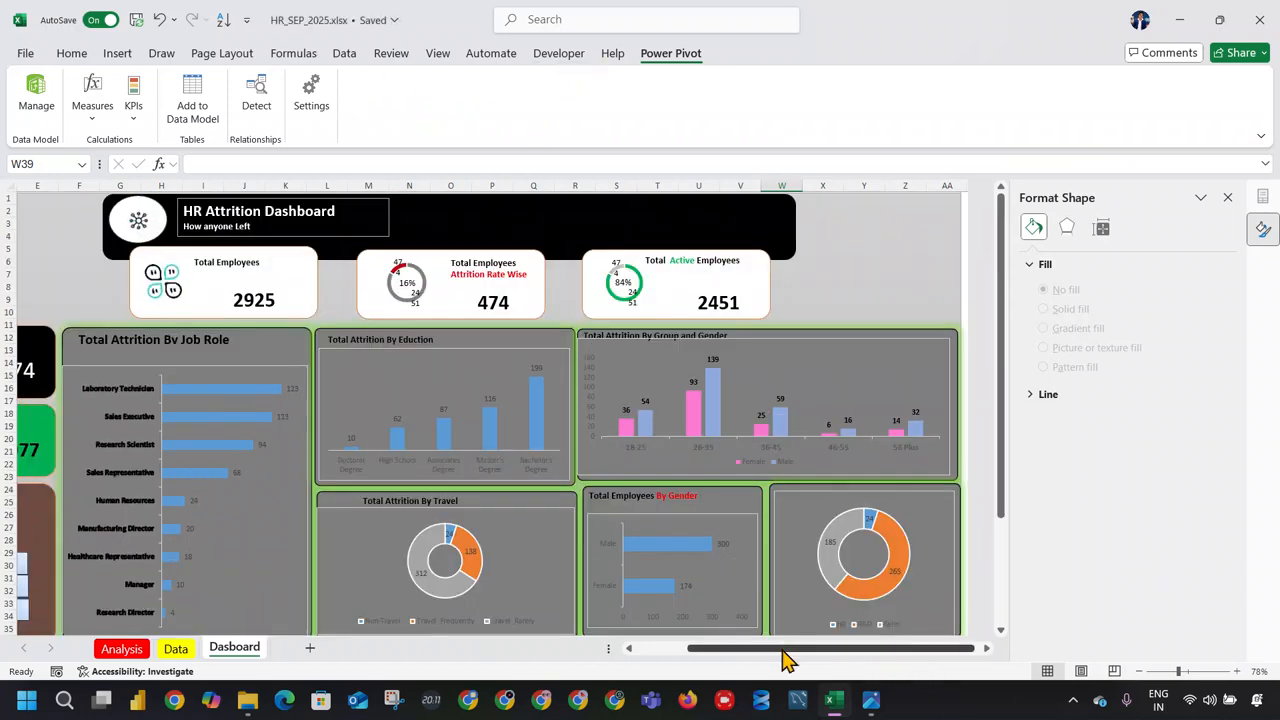
drag(786, 650, 605, 648)
click(118, 53)
click(164, 53)
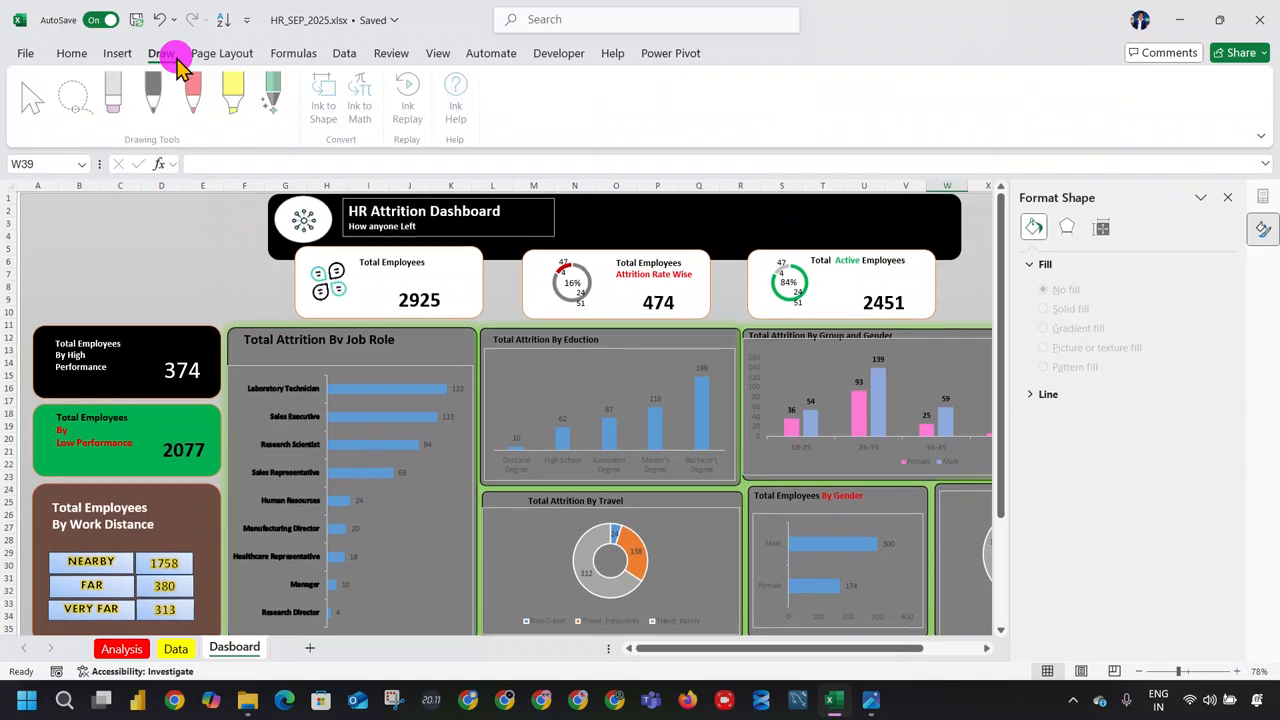
click(210, 53)
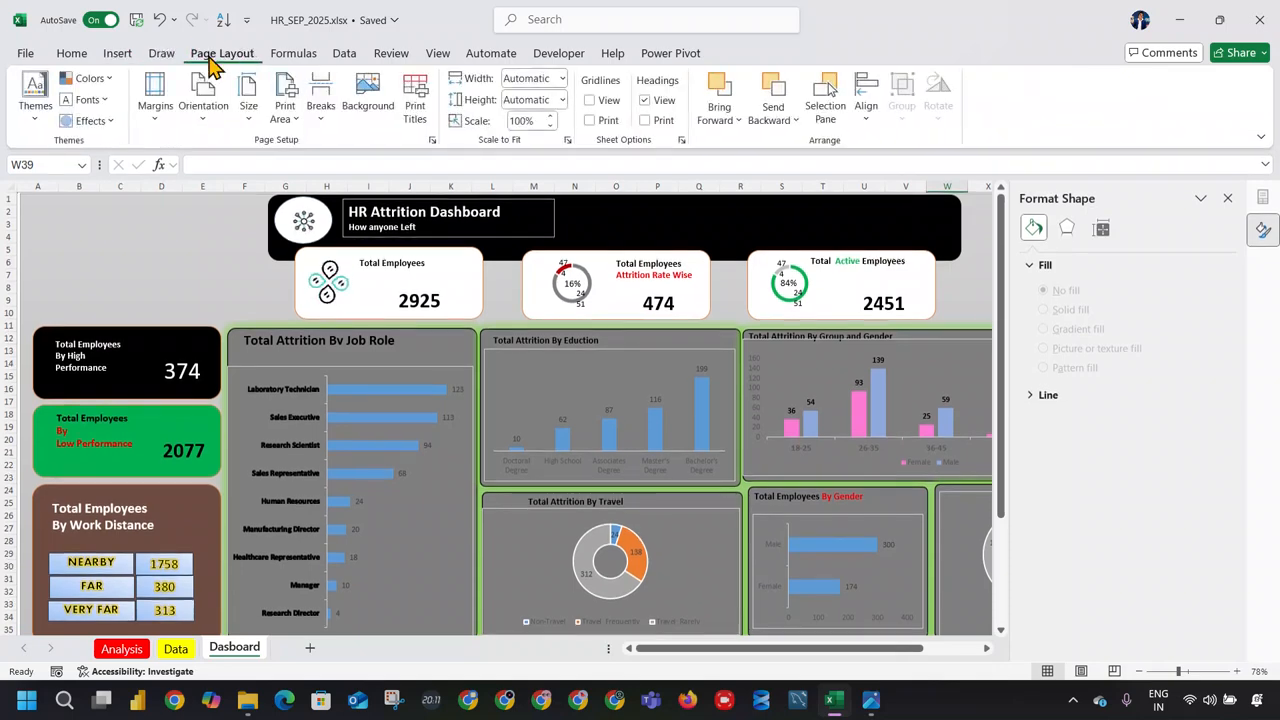
click(35, 110)
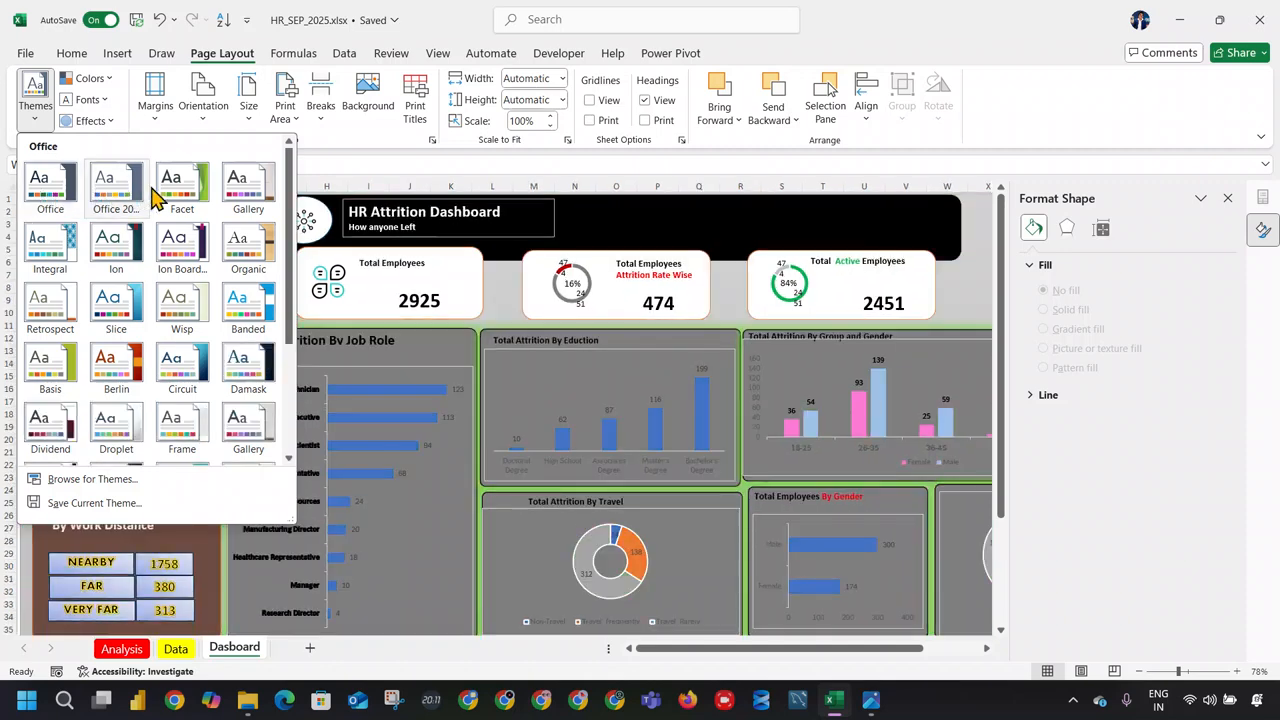
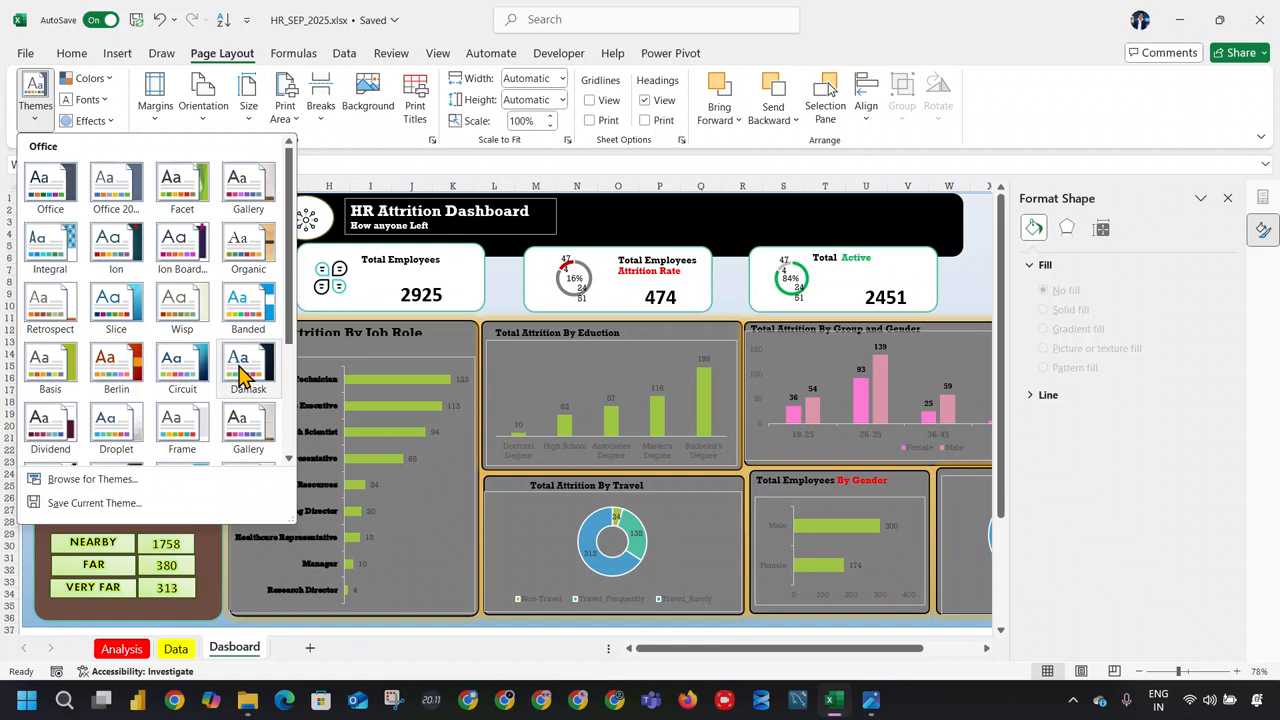
scroll(240, 375, down, 3)
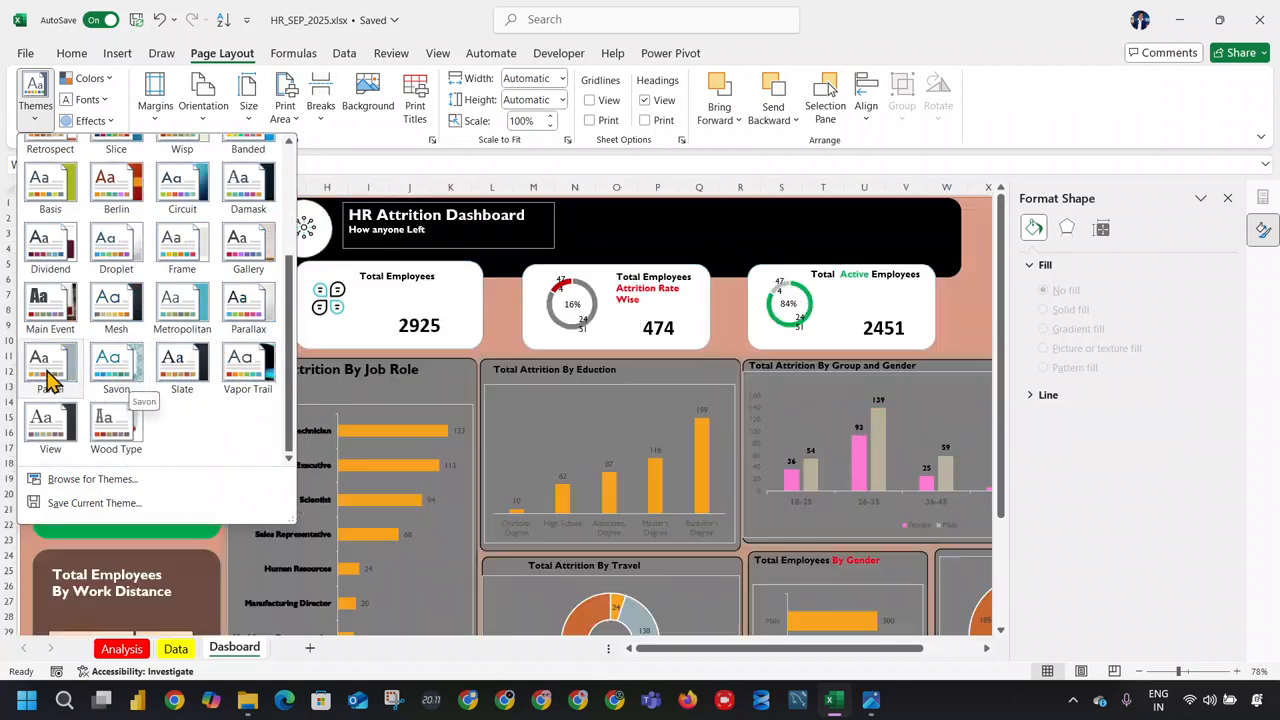
click(50, 375)
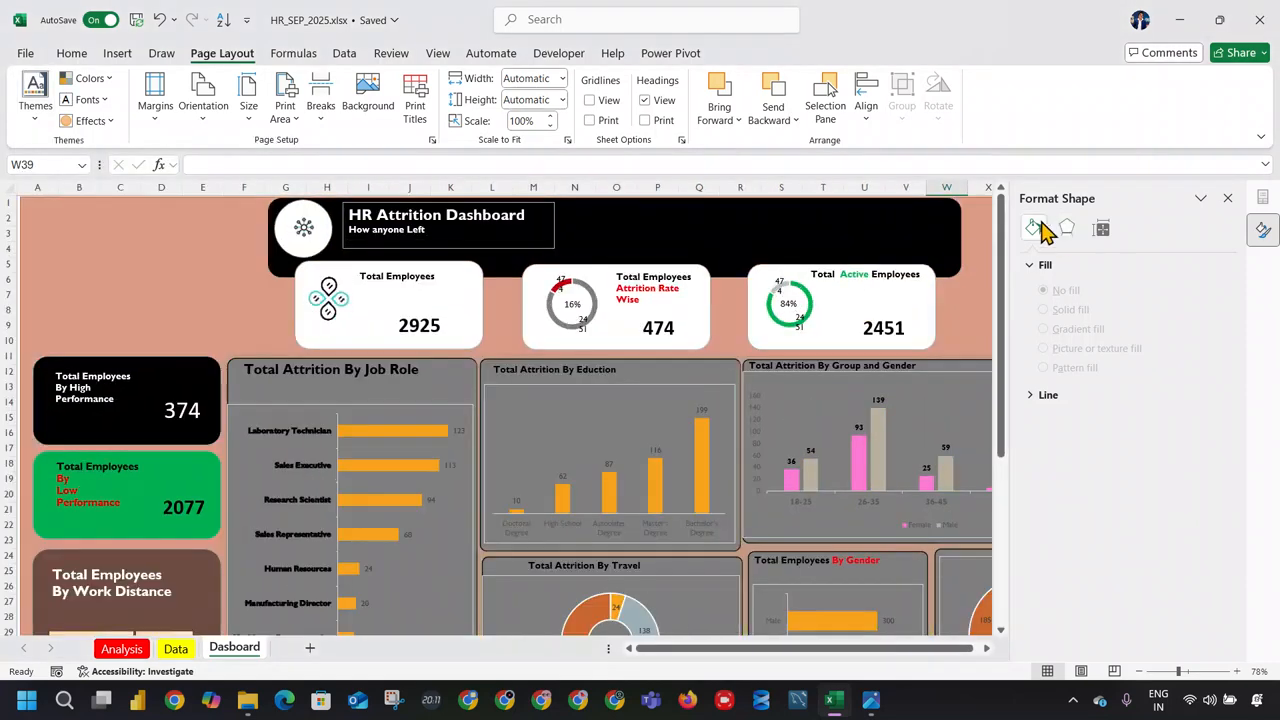
click(1228, 198)
scroll(1160, 408, down, 3)
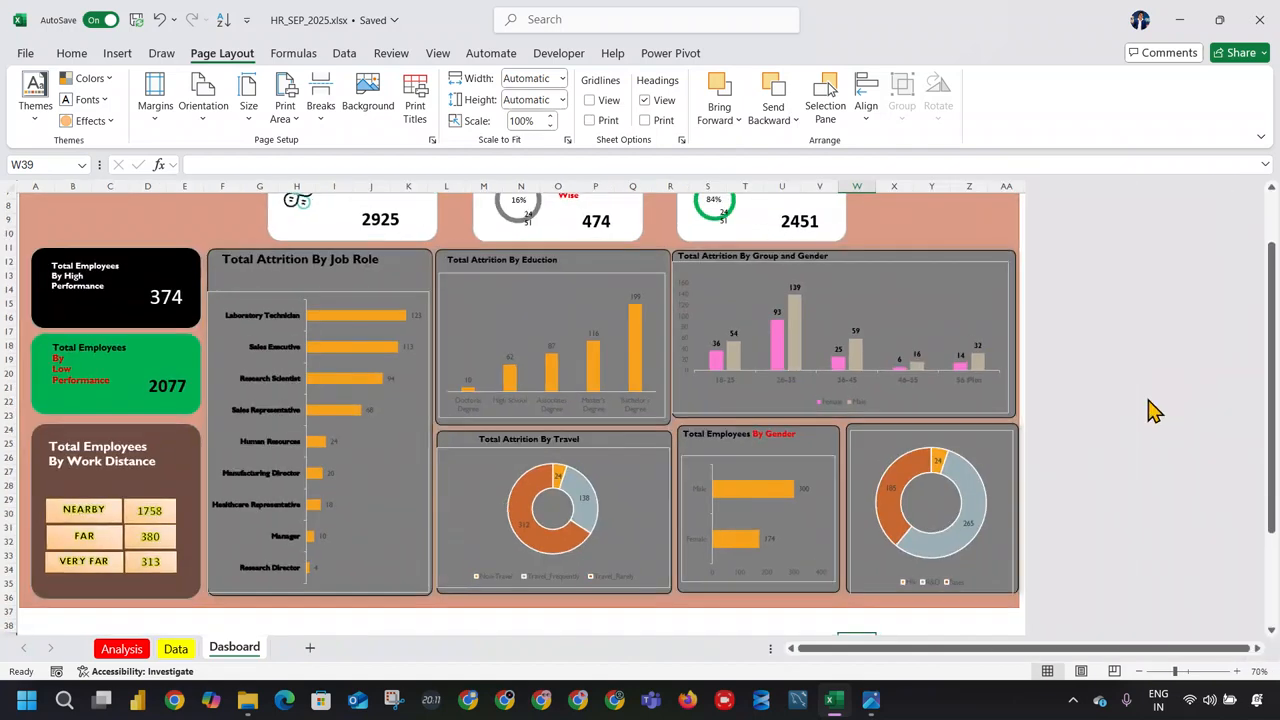
scroll(1030, 426, up, 2)
scroll(1022, 426, down, 1)
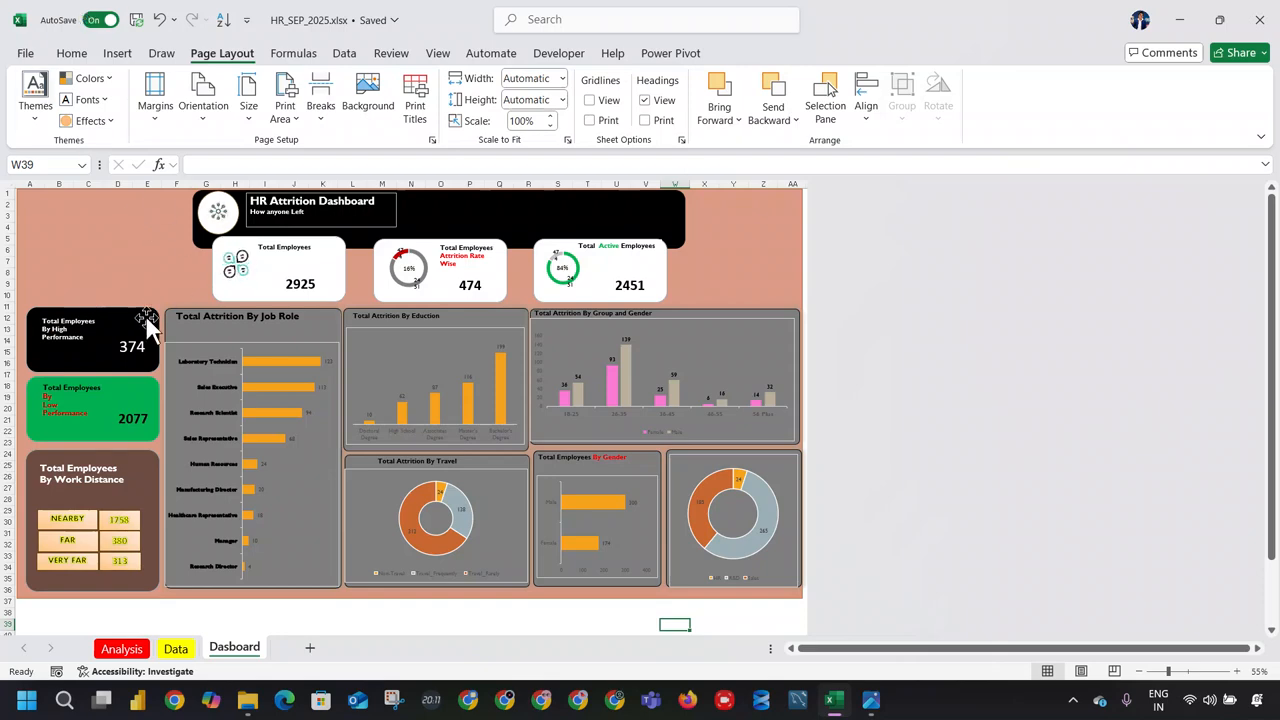
Step: Copy the department pivot table in columns AE:AF of the Analysis sheet to column AI
click(135, 649)
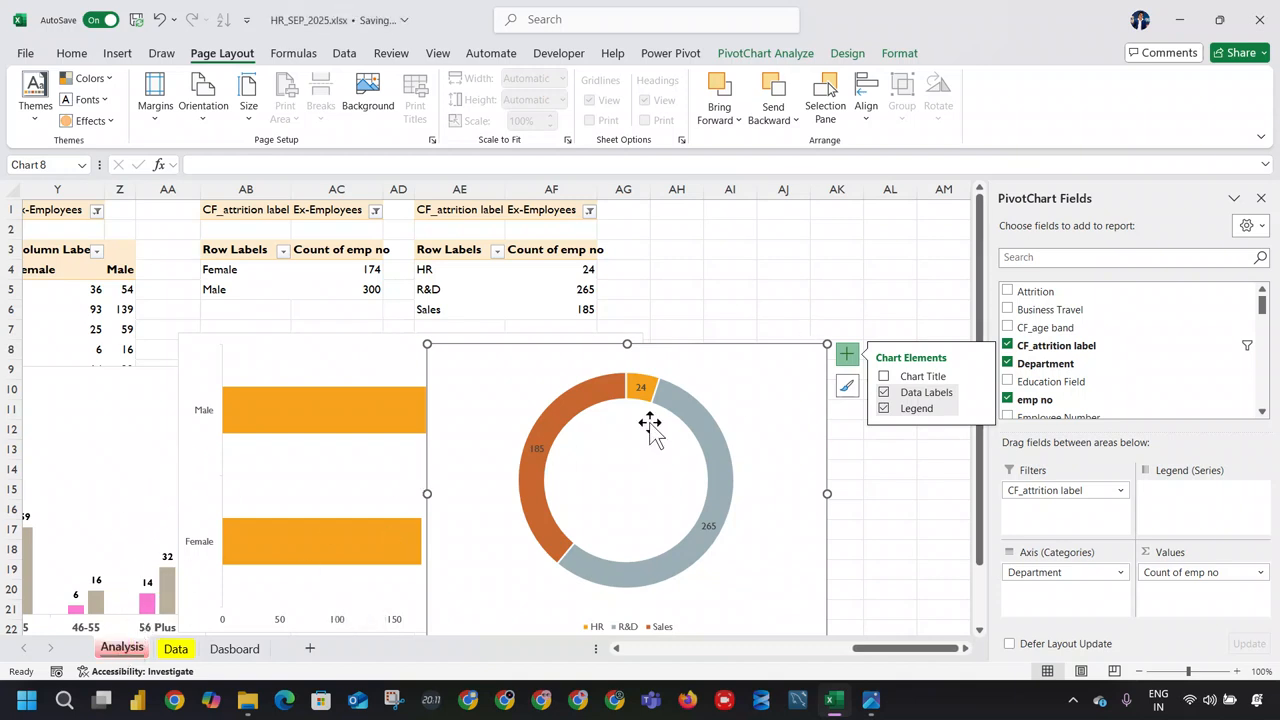
drag(466, 190, 574, 189)
key(ctrl+c)
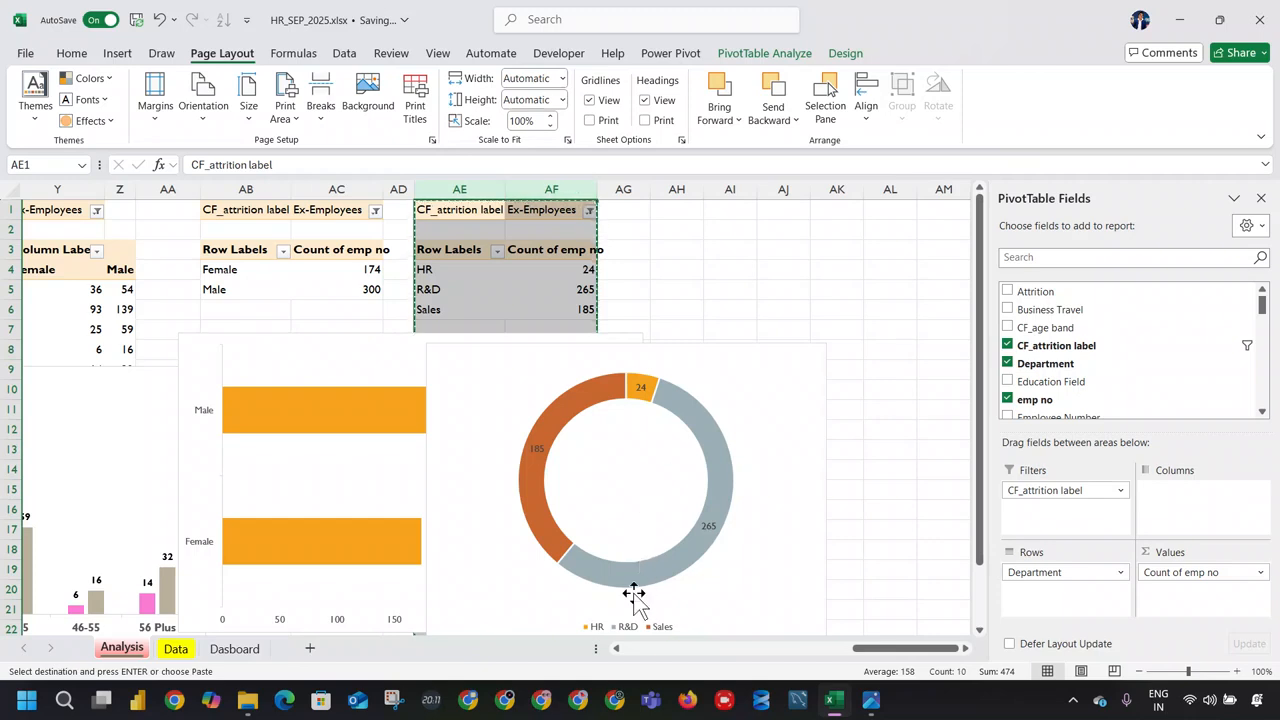
click(720, 208)
key(ctrl+v)
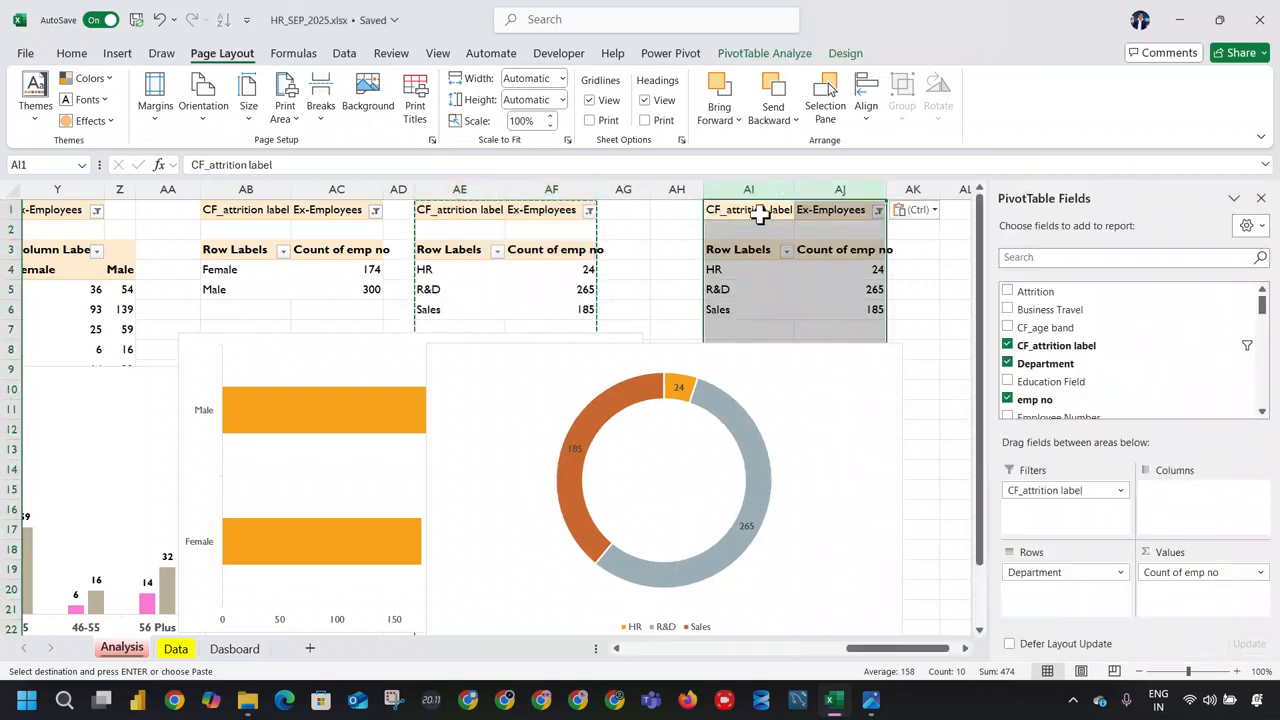
Step: Reset the CF_attrition label filter of the copied department pivot table in column AI to (All)
click(810, 295)
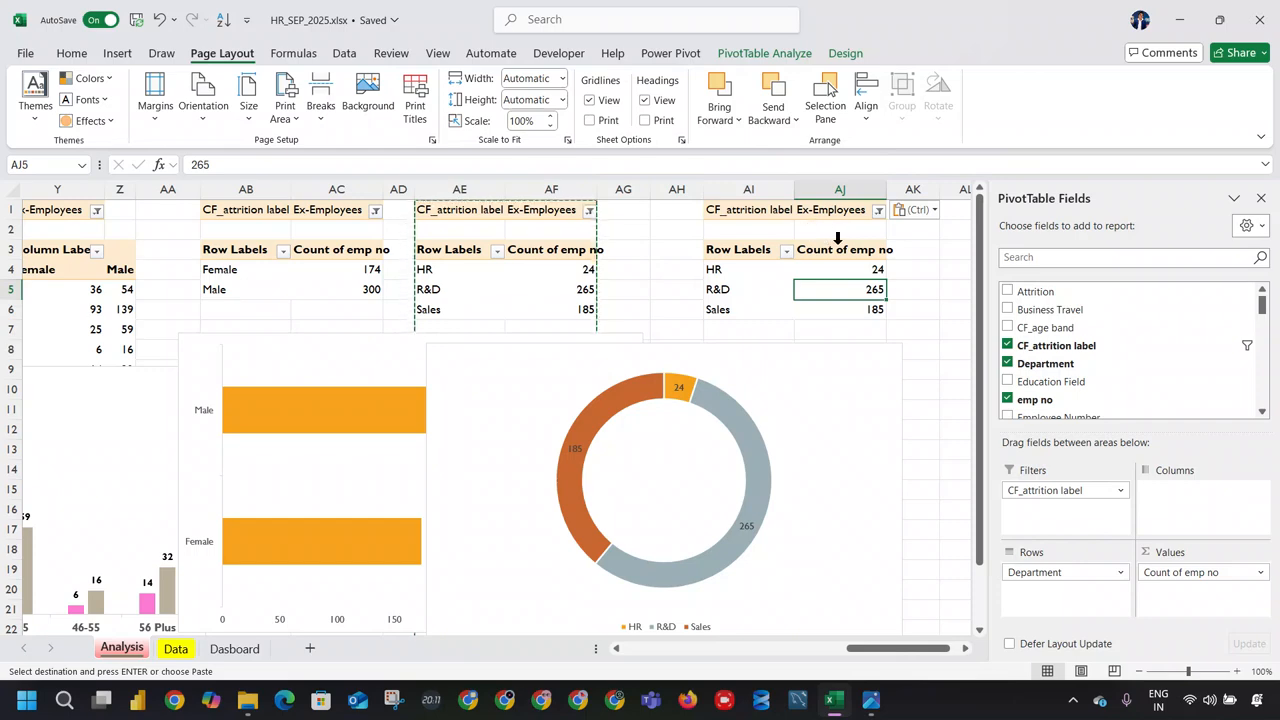
click(889, 216)
click(878, 210)
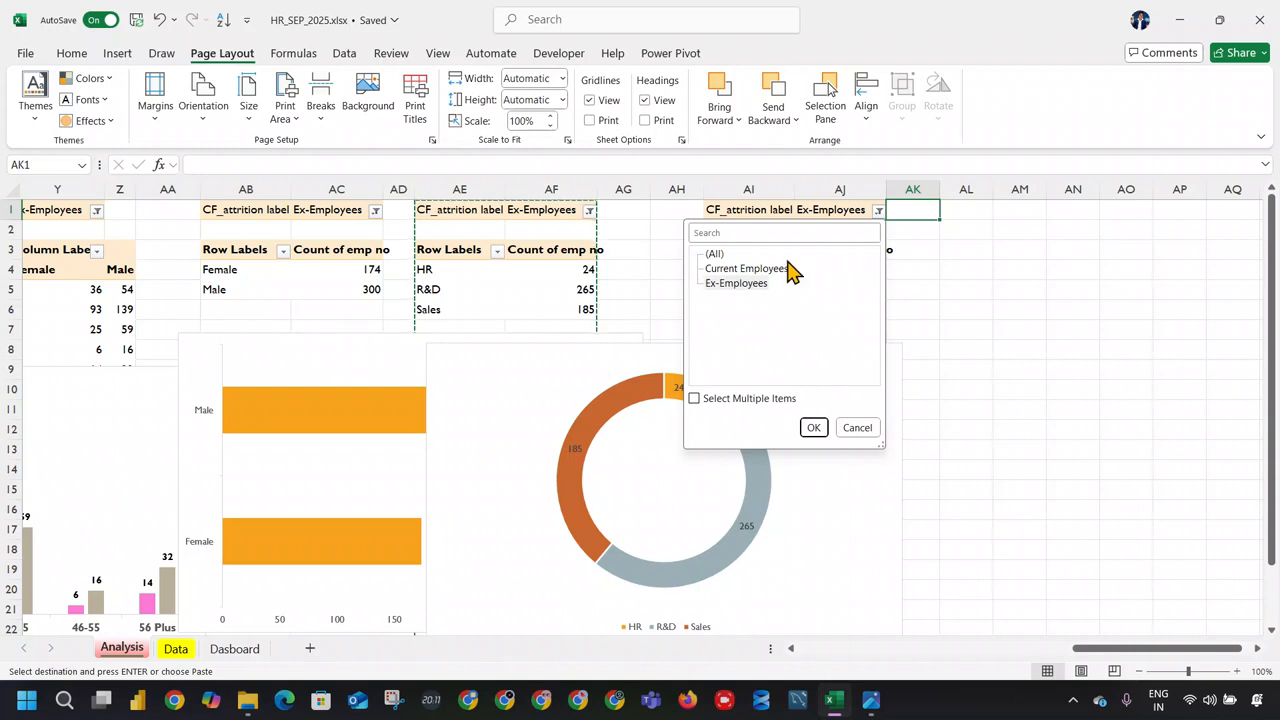
click(716, 254)
click(813, 427)
Step: Remove the CF_attrition label filter field and the Count of emp no value from the copied pivot table, keeping only the Department rows
click(770, 225)
click(776, 212)
drag(1068, 490, 1070, 364)
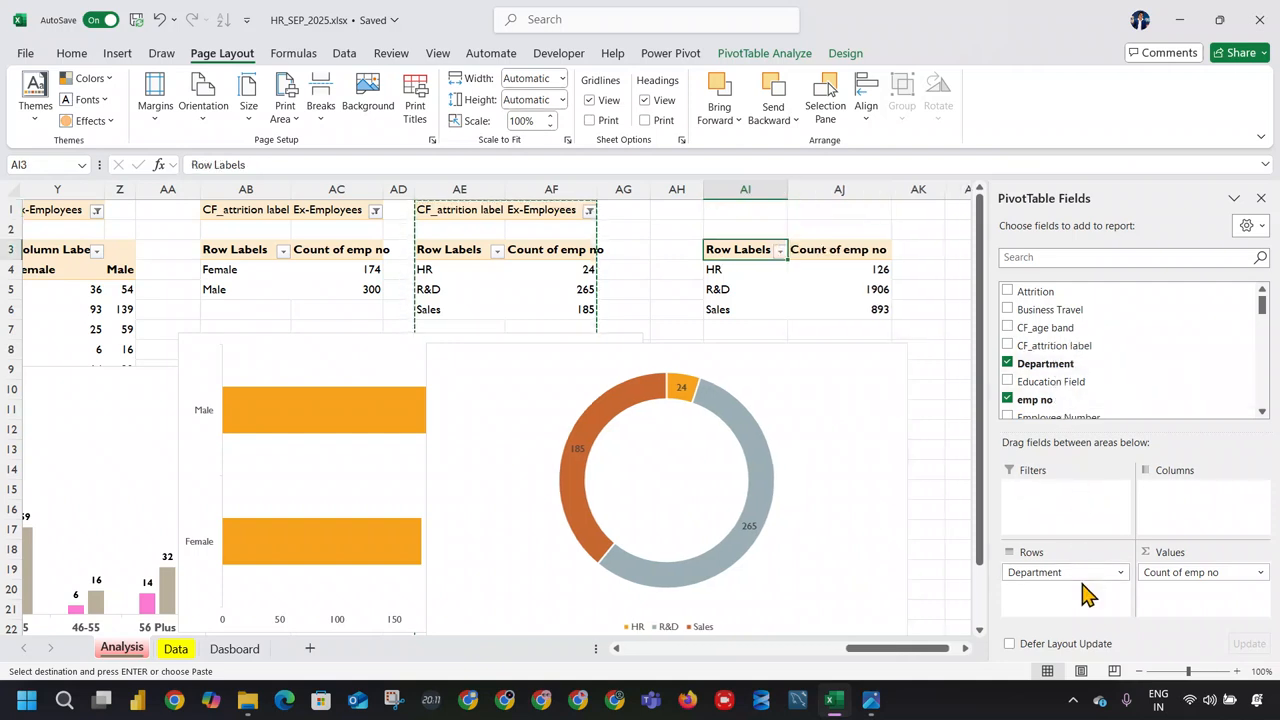
click(810, 272)
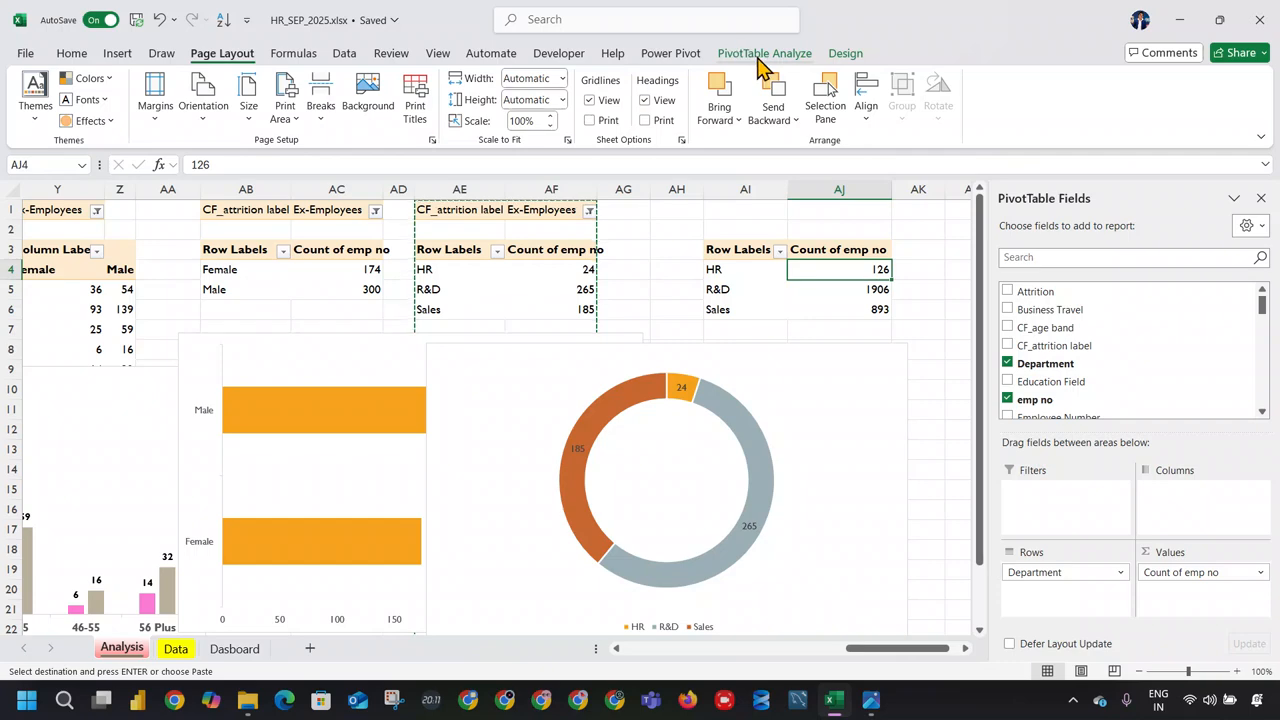
drag(1160, 572, 1140, 410)
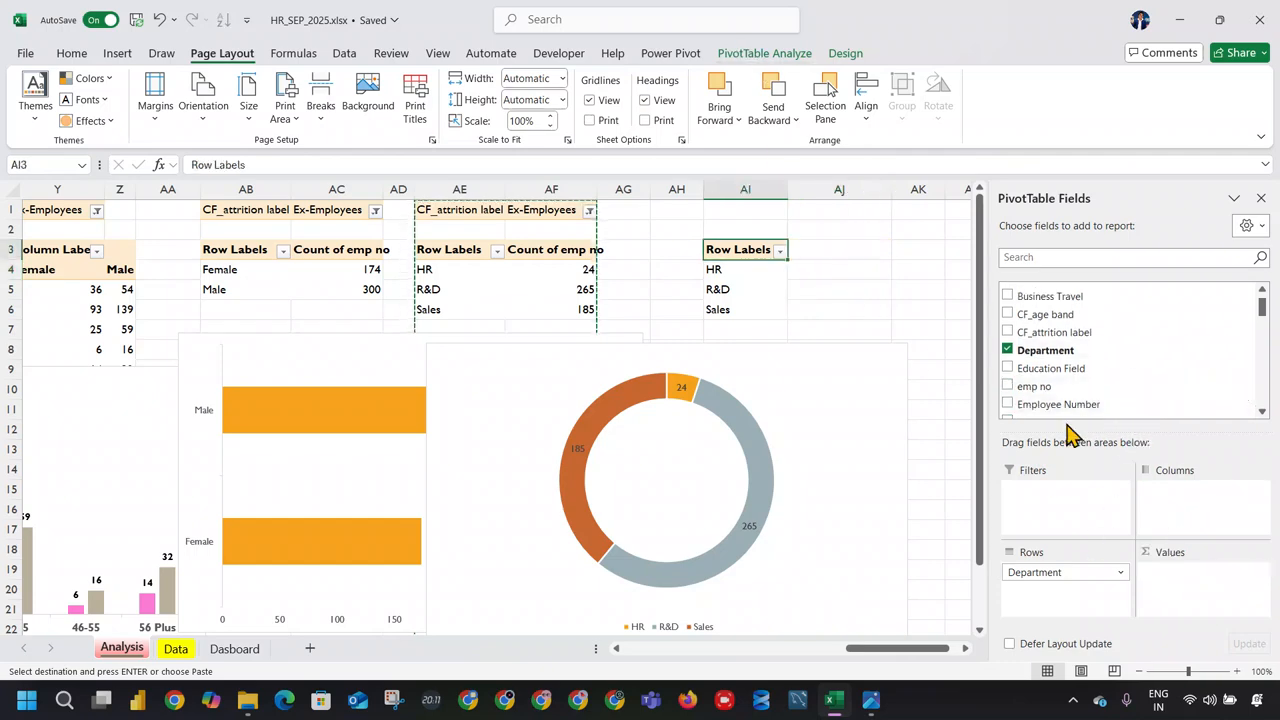
Step: Insert Department and Gender slicers from the copied pivot table in column AI, and go to the Dasboard sheet
click(840, 56)
click(765, 57)
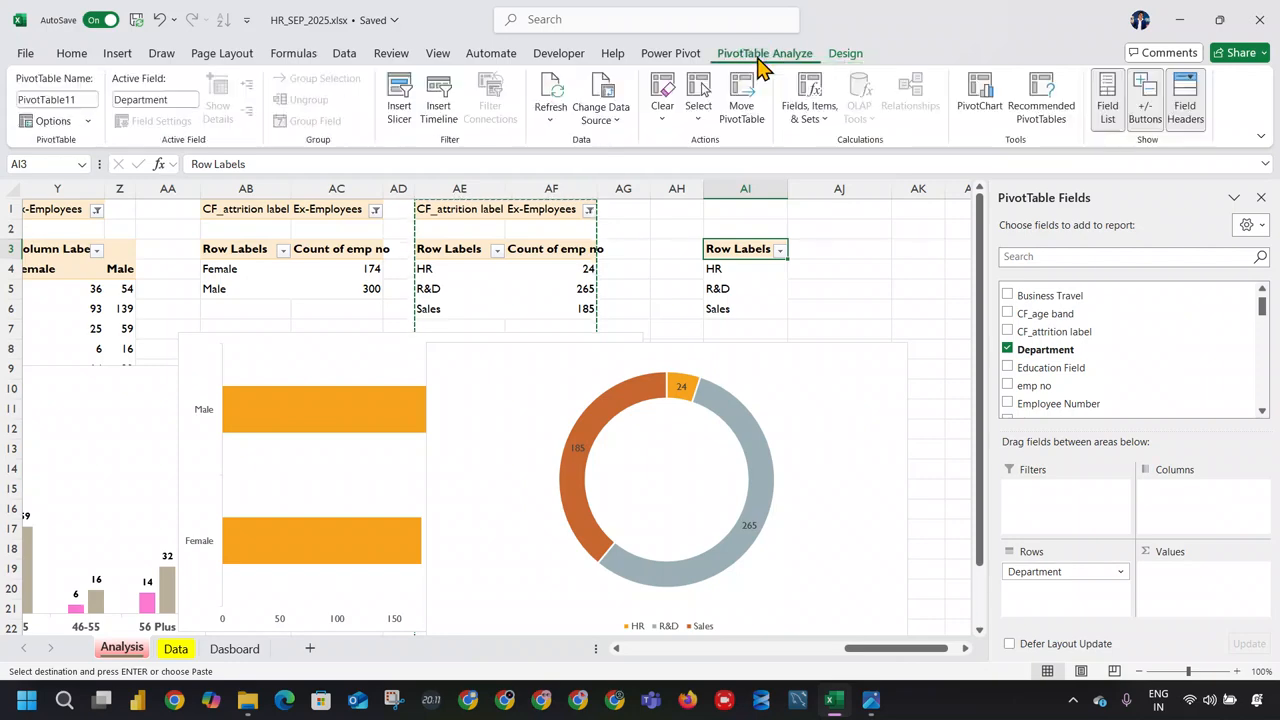
click(400, 100)
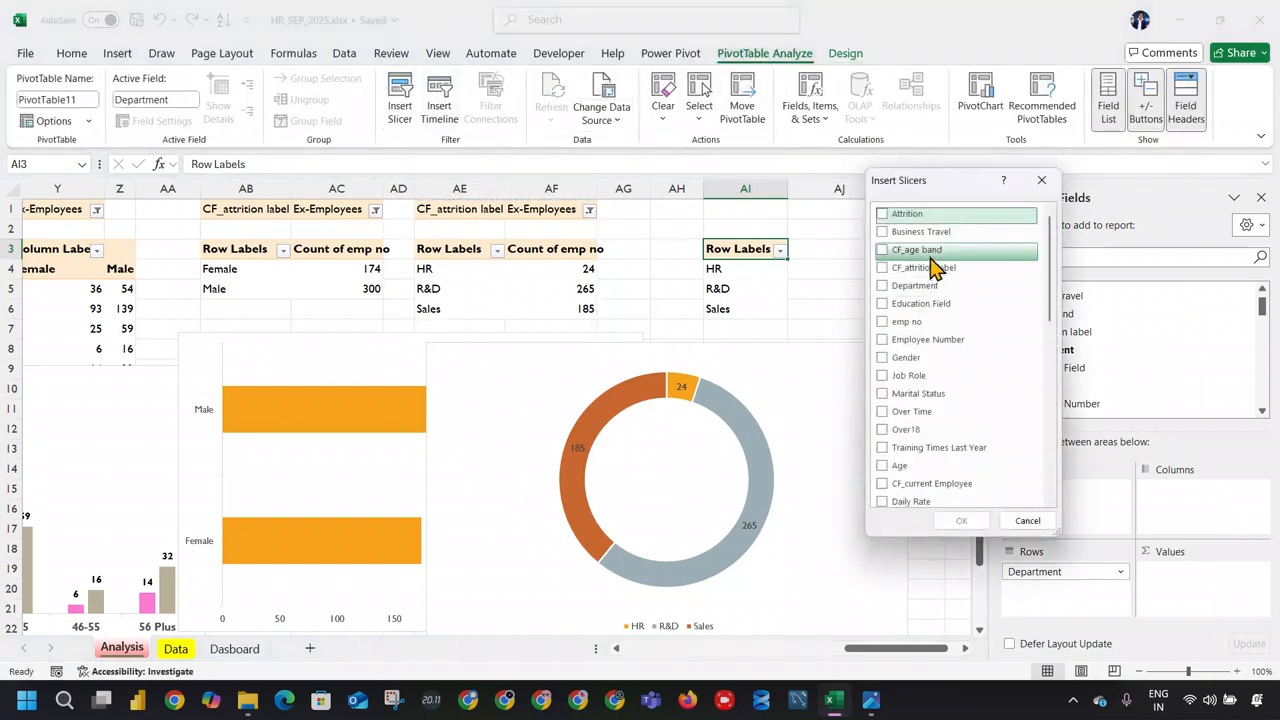
click(882, 287)
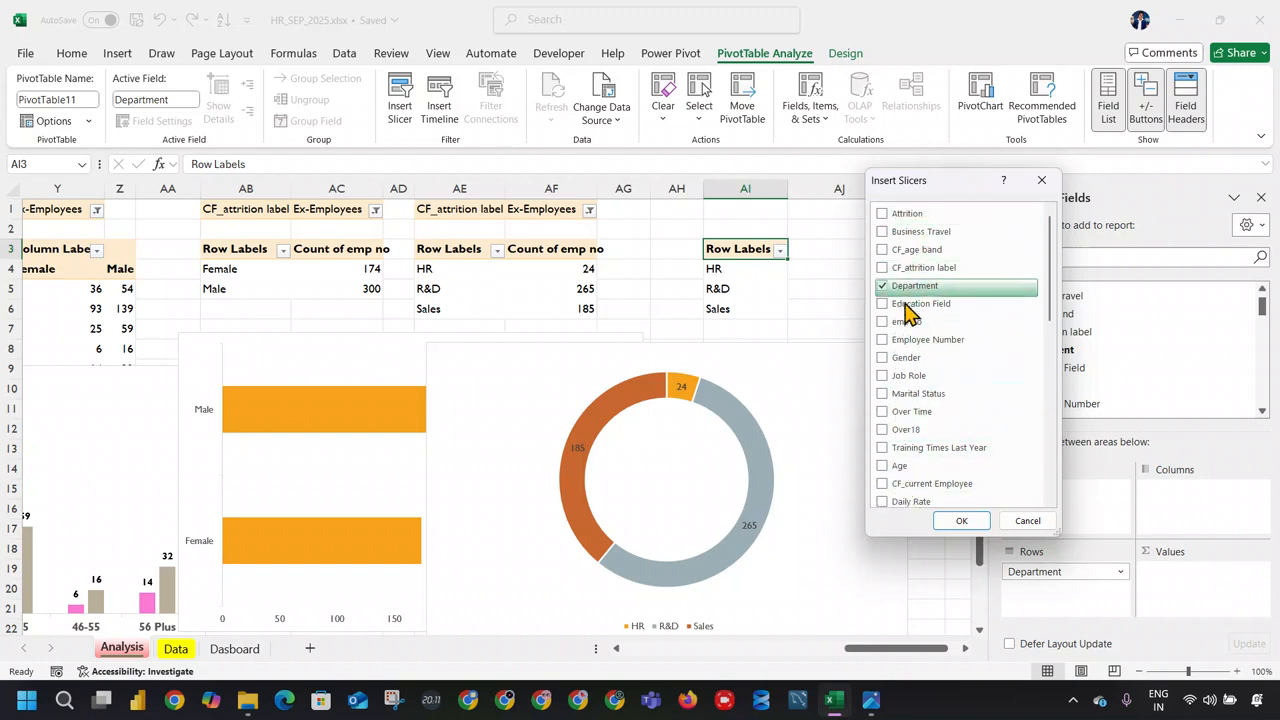
scroll(935, 440, down, 5)
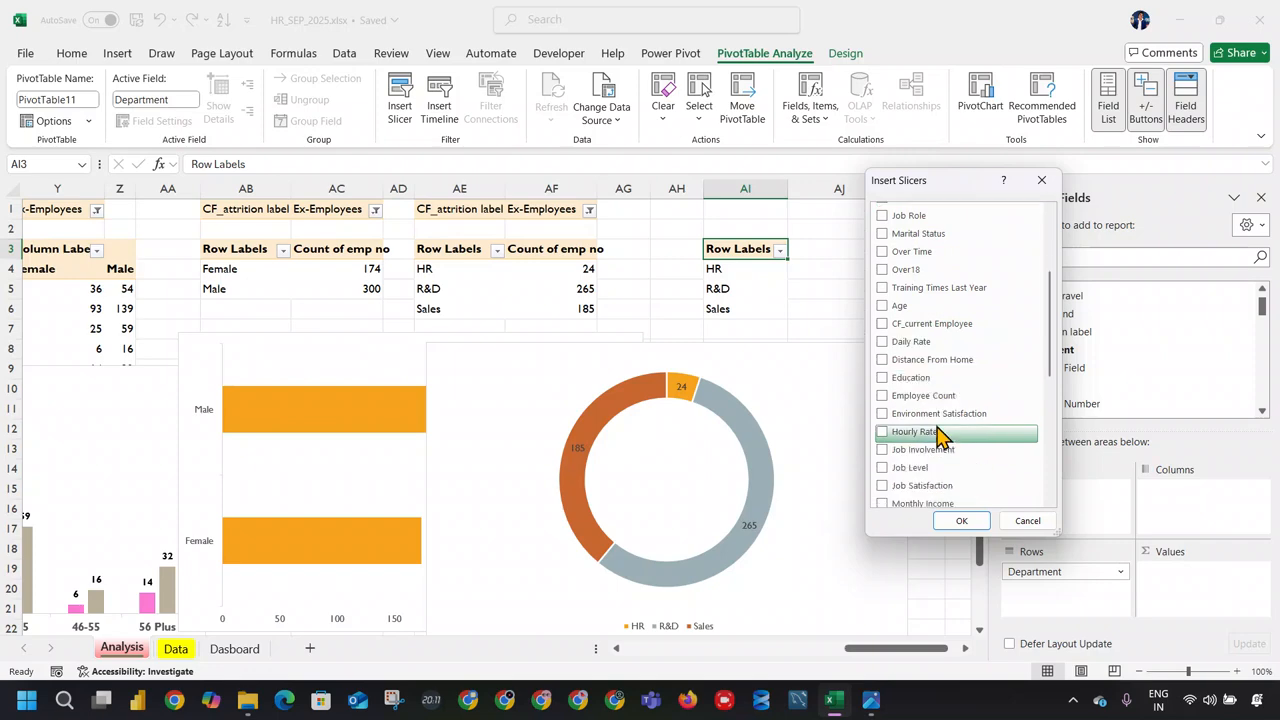
scroll(945, 428, up, 5)
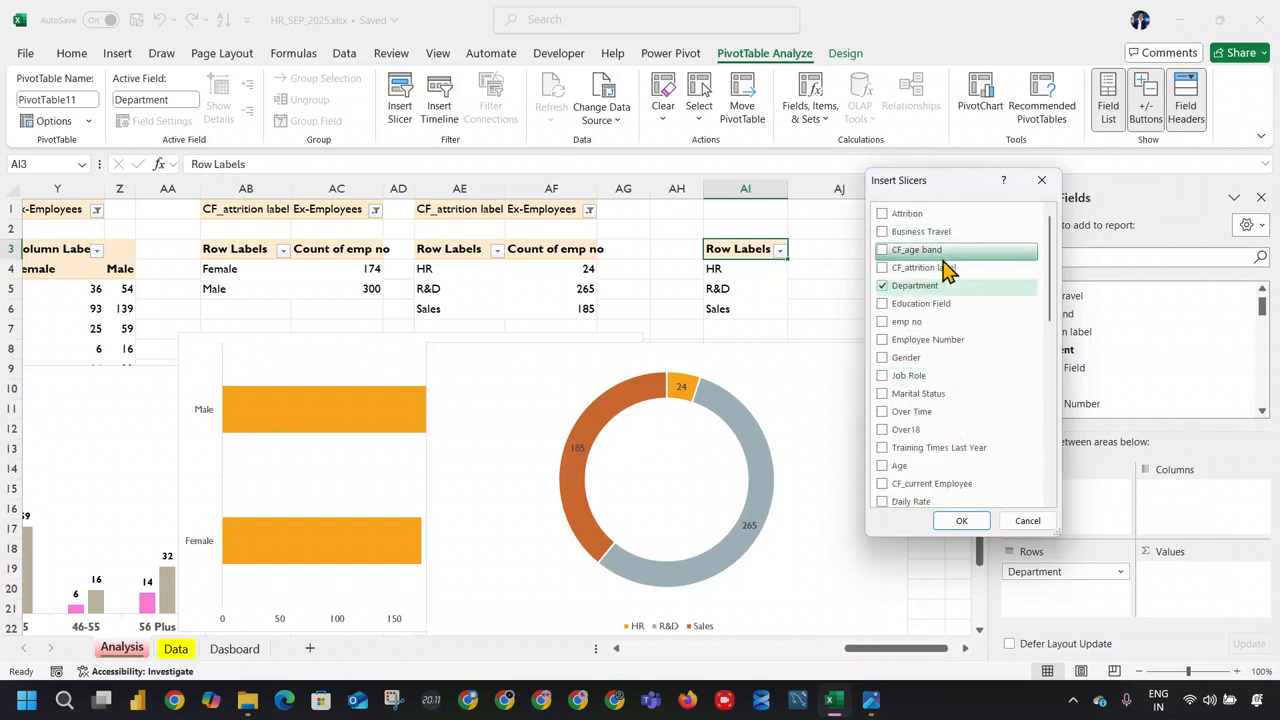
click(893, 360)
click(961, 520)
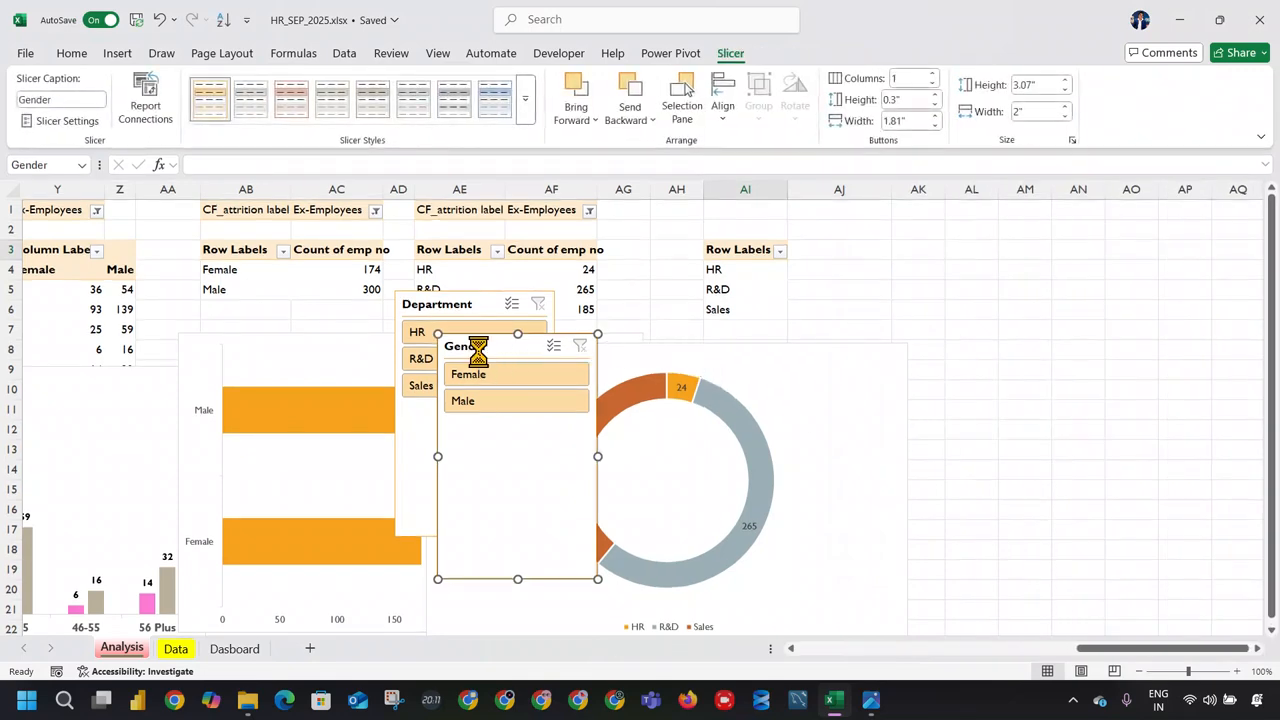
click(210, 650)
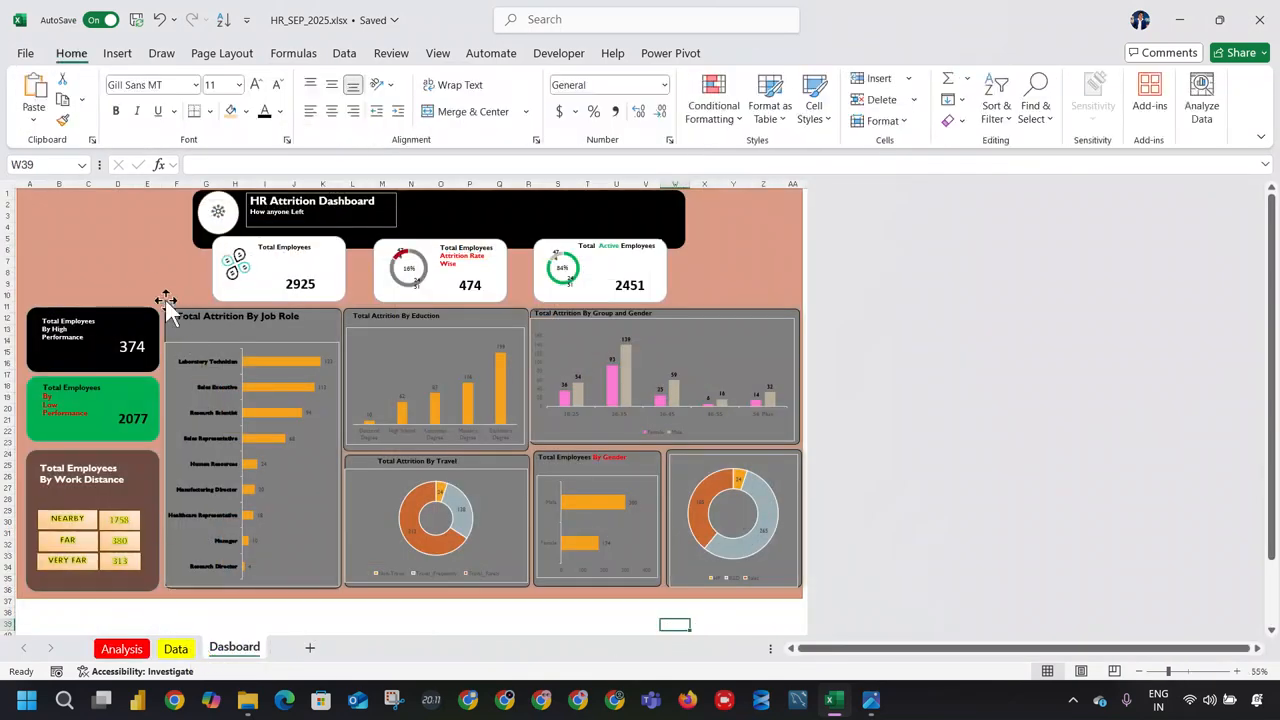